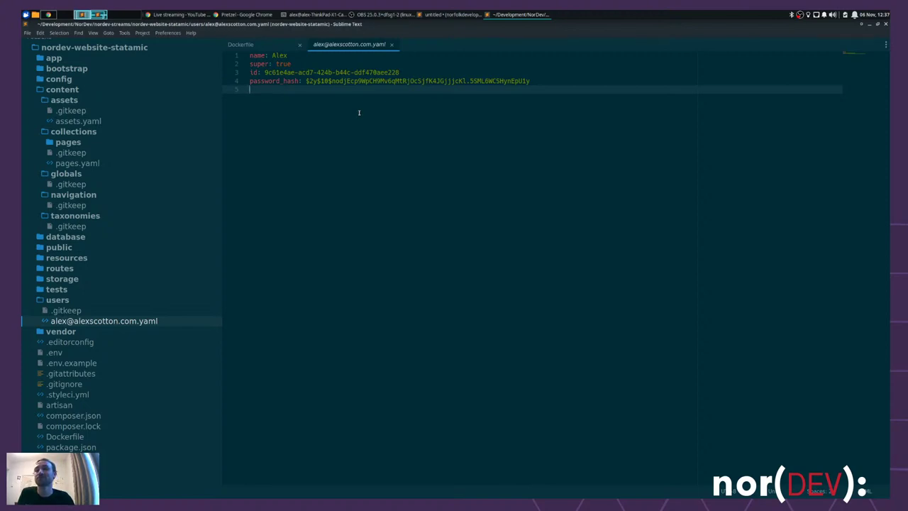
- Switch from Sublime Text to the Chrome window showing the Statamic login page
key("alt+Tab")
- Log in with the account email and password, then dismiss the password manager's options menu
left_click(438, 153)
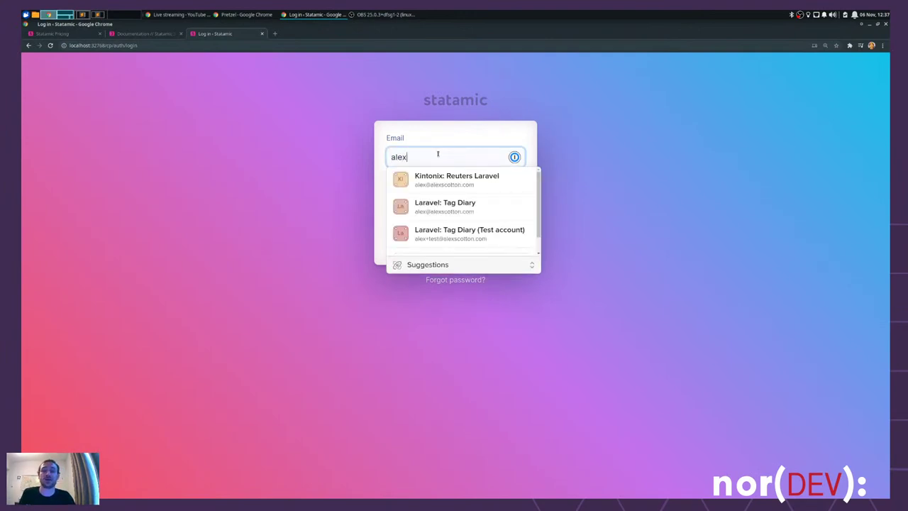
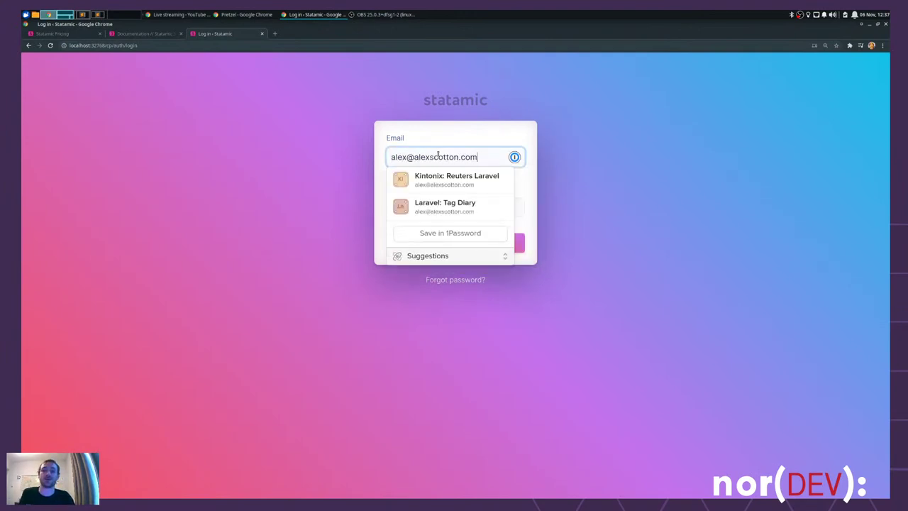
key("Tab")
type("password")
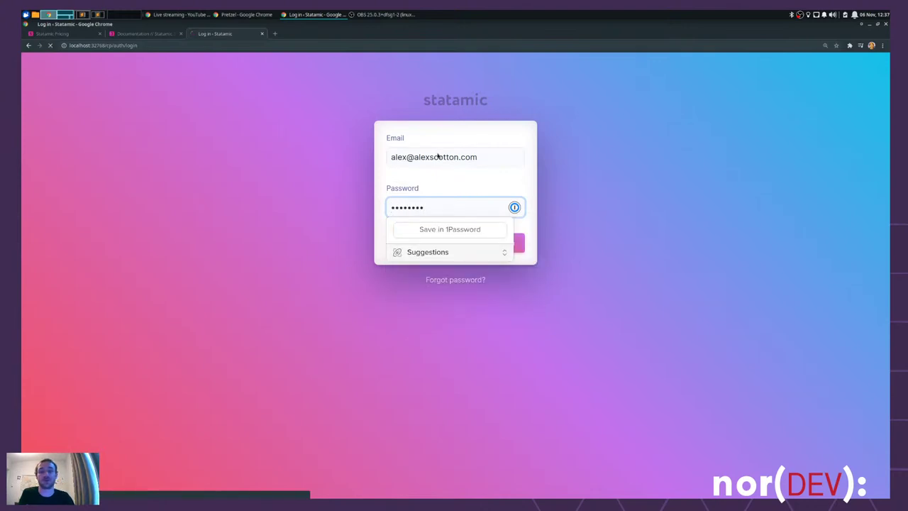
key("Return")
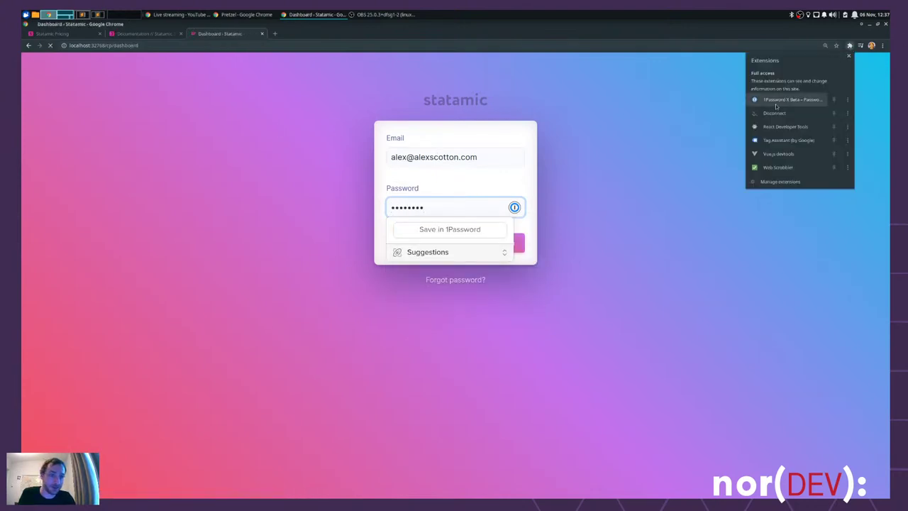
left_click(847, 99)
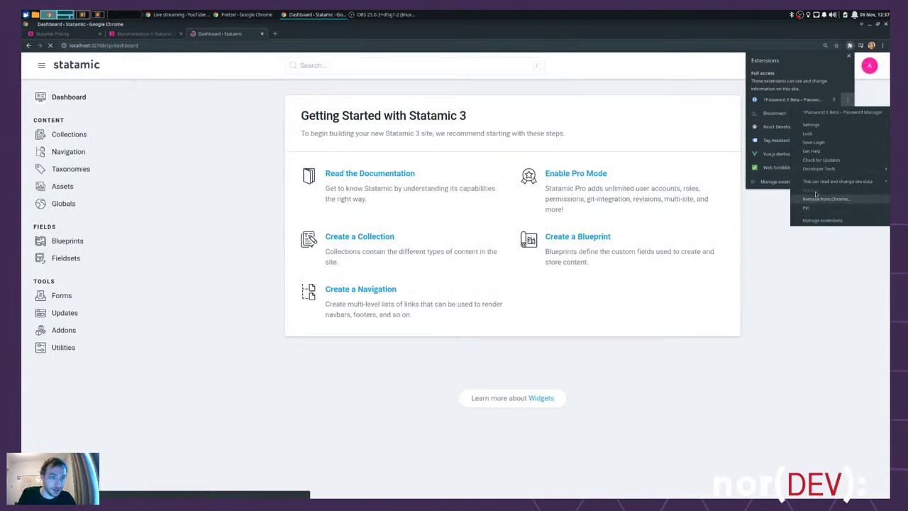
left_click(819, 142)
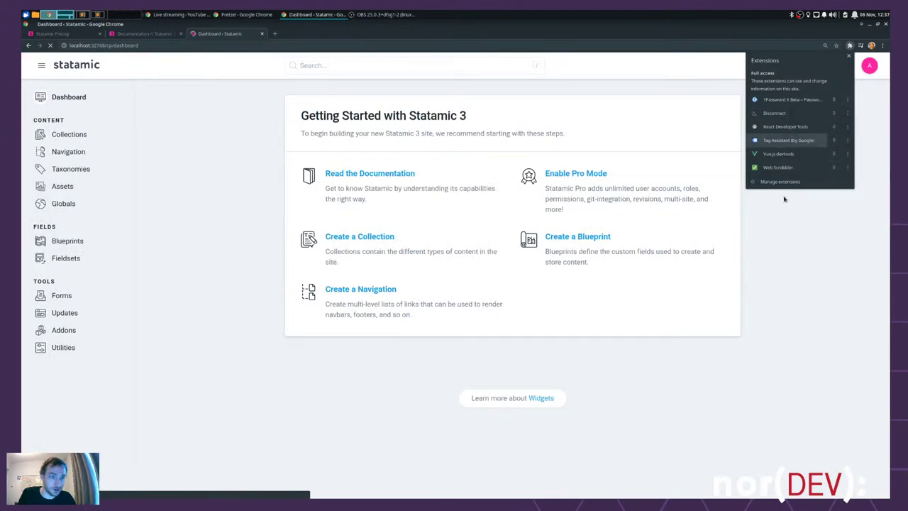
- Close the extensions panel and open Collections, showing Pages with 1 entry
left_click(525, 89)
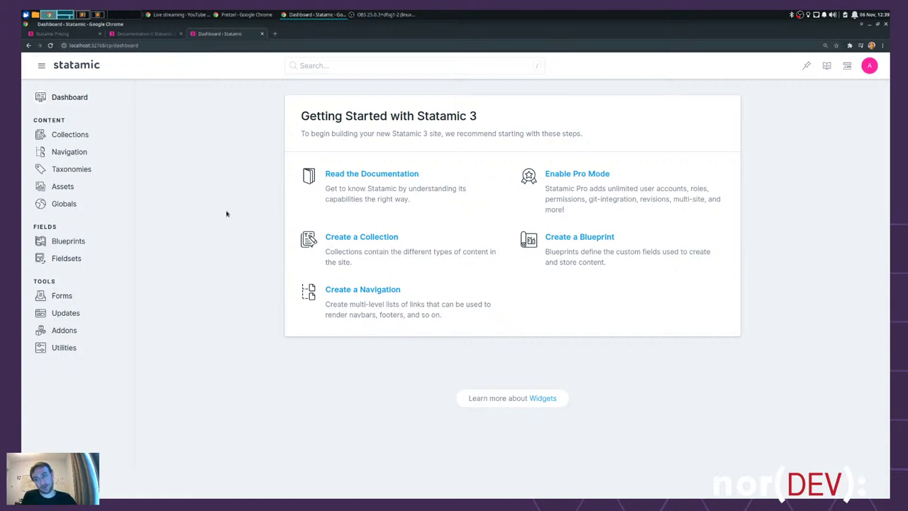
left_click(69, 138)
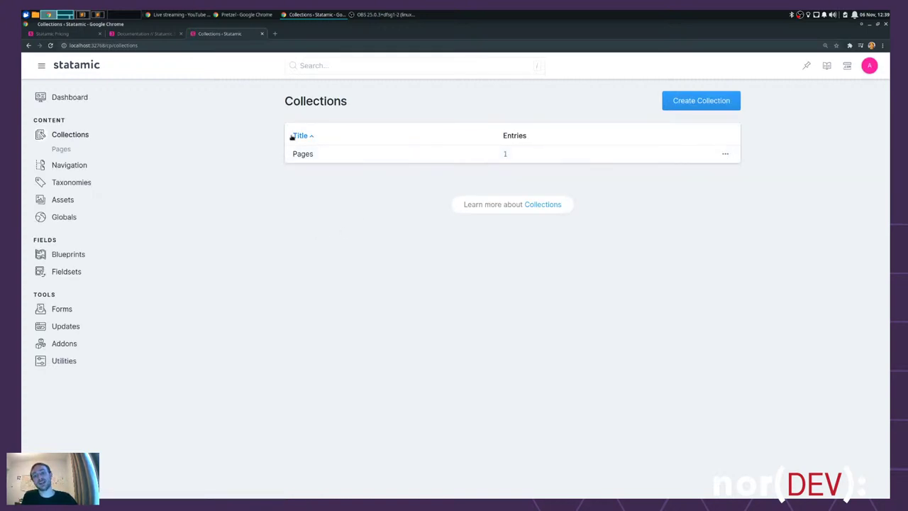
- Open Edit Collection for Pages and scroll down to the Routing & URLs section
left_click(724, 154)
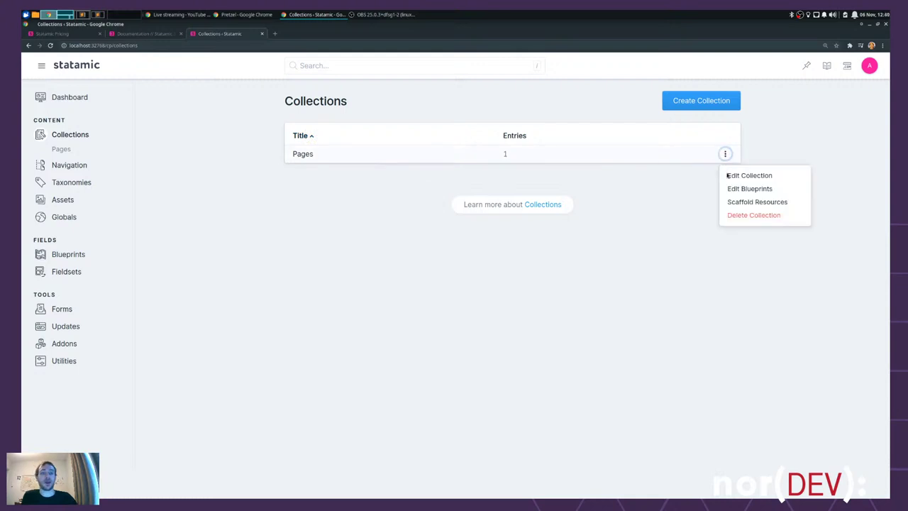
left_click(778, 176)
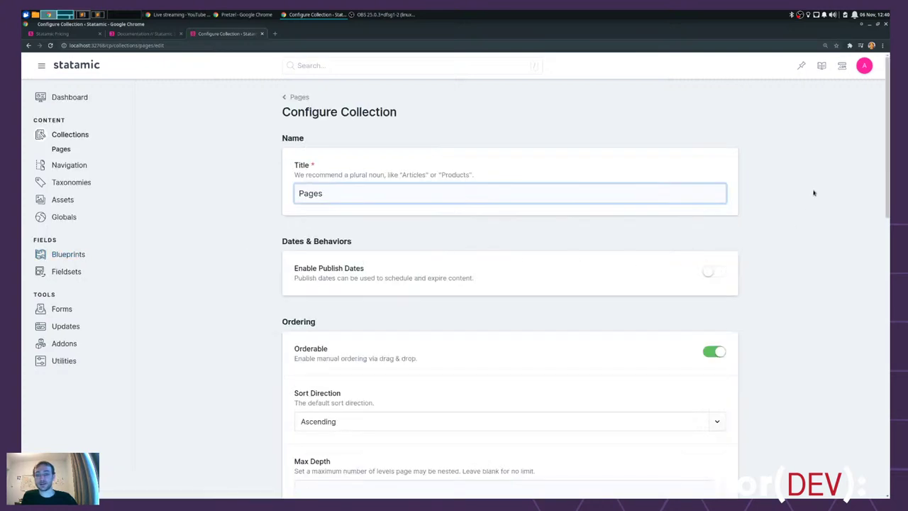
scroll(813, 192, "down", 3)
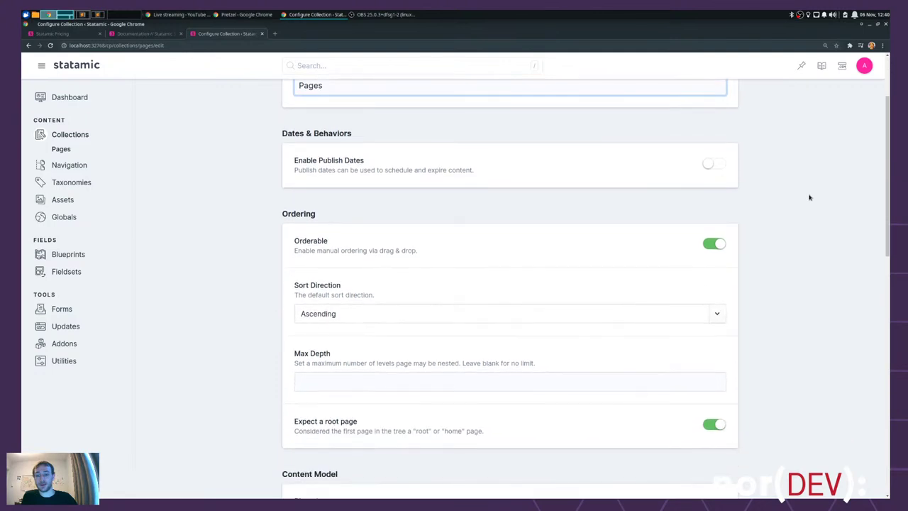
scroll(809, 198, "down", 2)
scroll(808, 199, "down", 5)
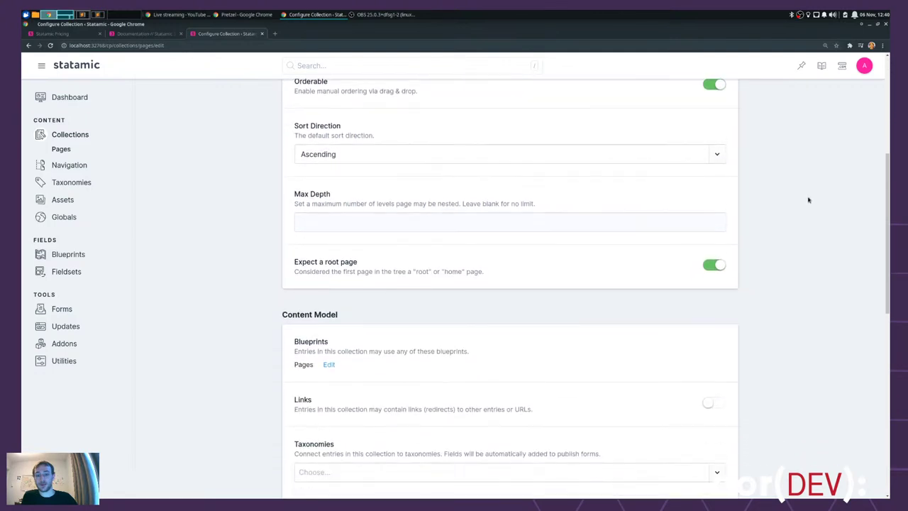
scroll(806, 203, "down", 5)
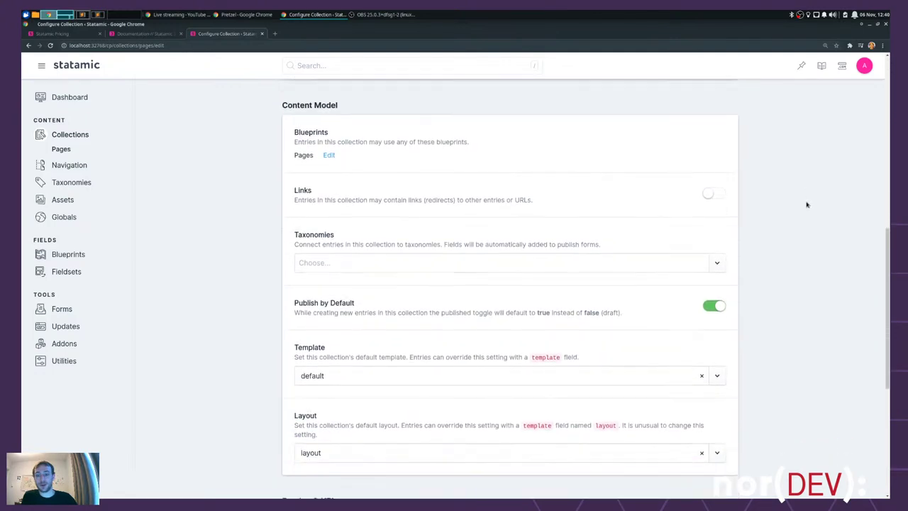
scroll(806, 204, "down", 4)
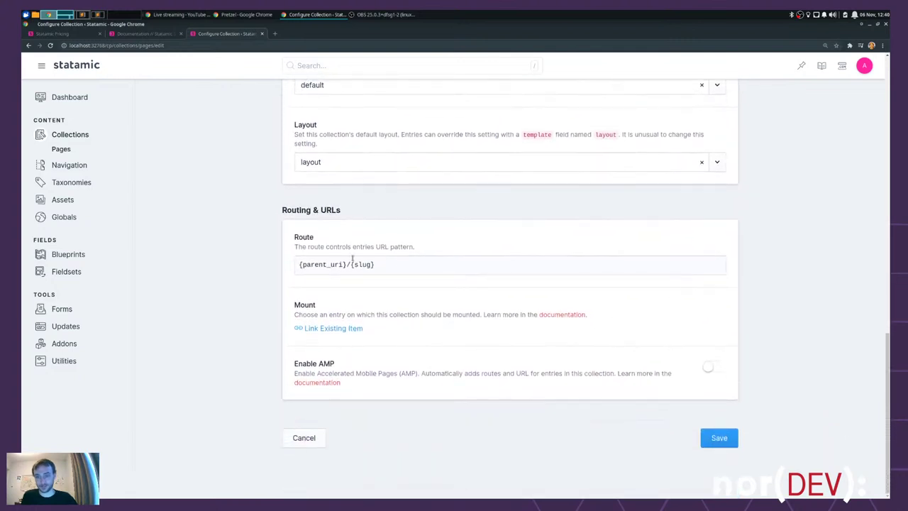
- Inspect the Route pattern text, then head back toward the Pages entry list
left_click_drag(423, 265, 279, 258)
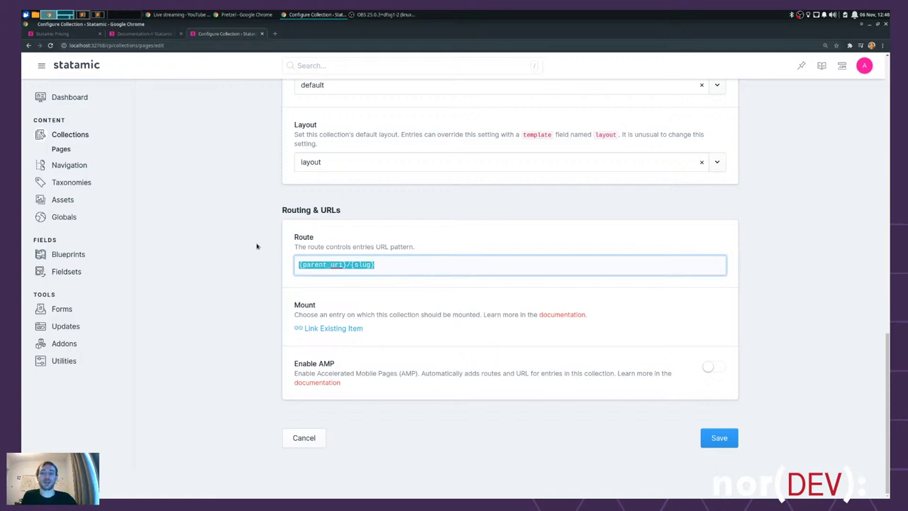
left_click(221, 252)
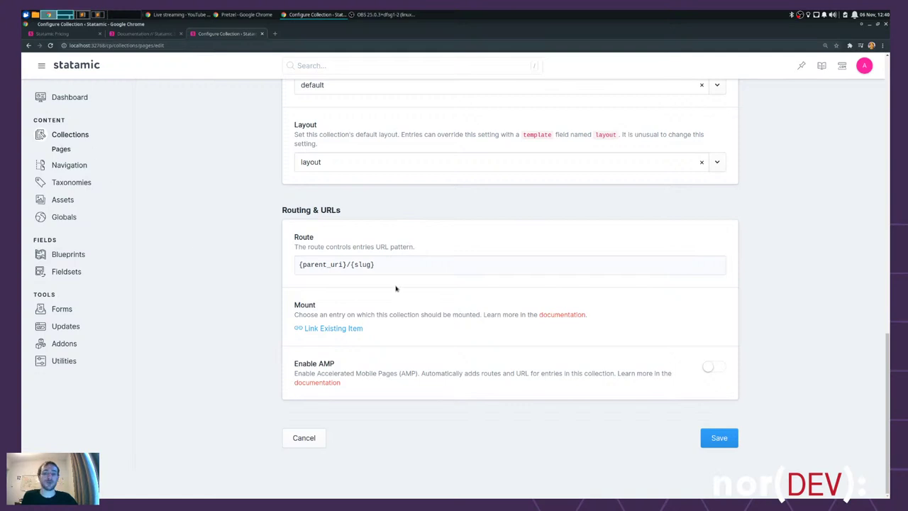
left_click(416, 262)
key("ctrl+a")
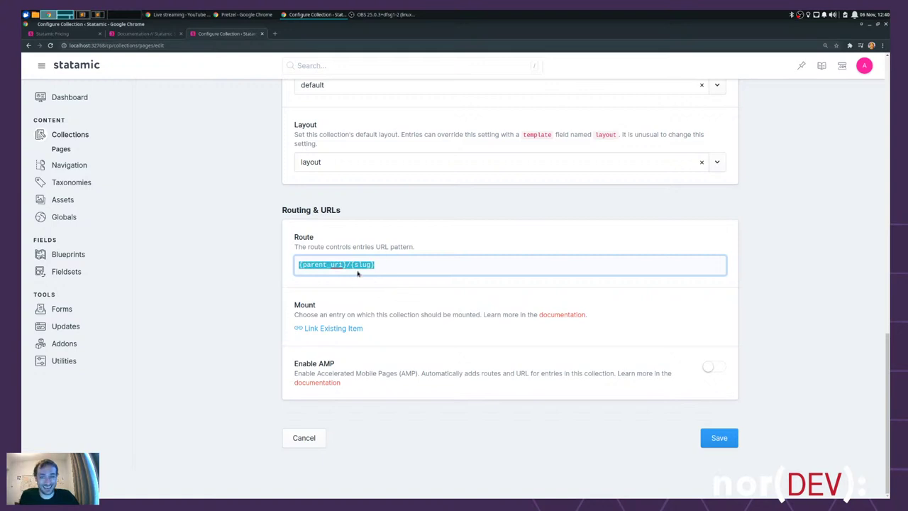
left_click(405, 264)
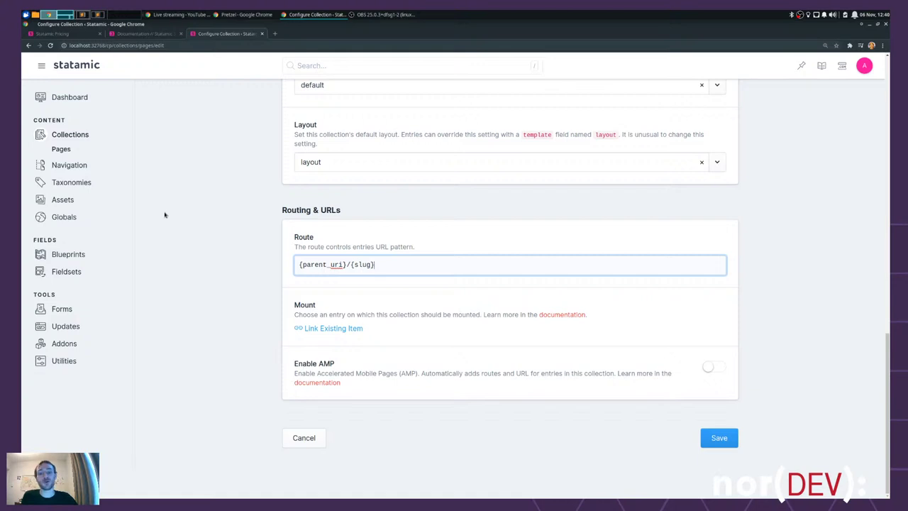
scroll(227, 227, "up", 4)
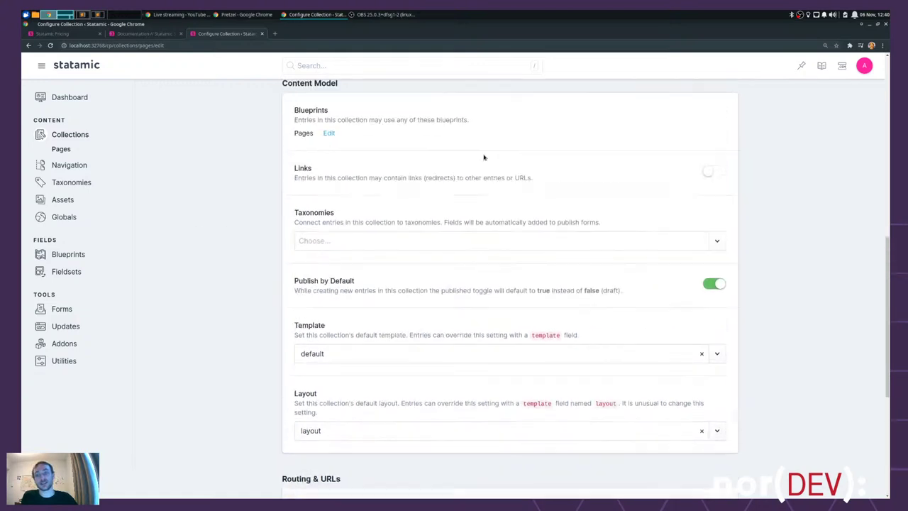
scroll(391, 135, "up", 2)
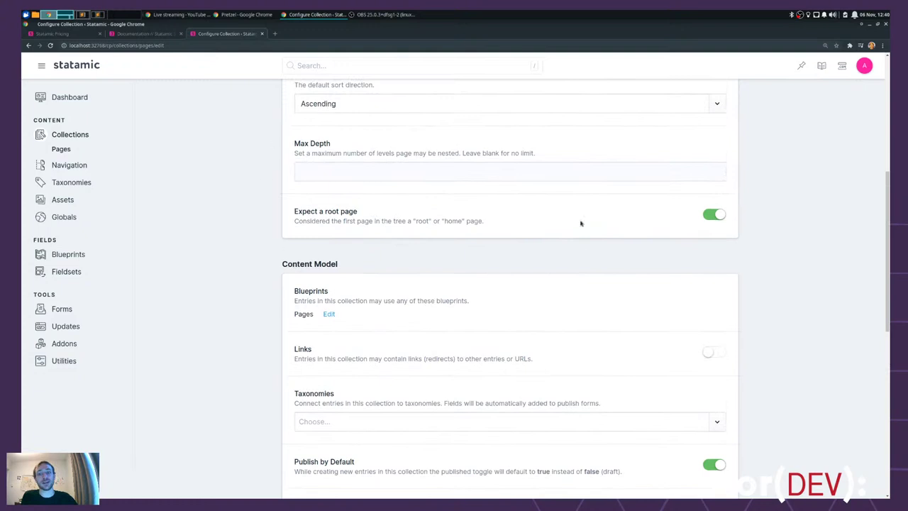
left_click(62, 150)
left_click(520, 86)
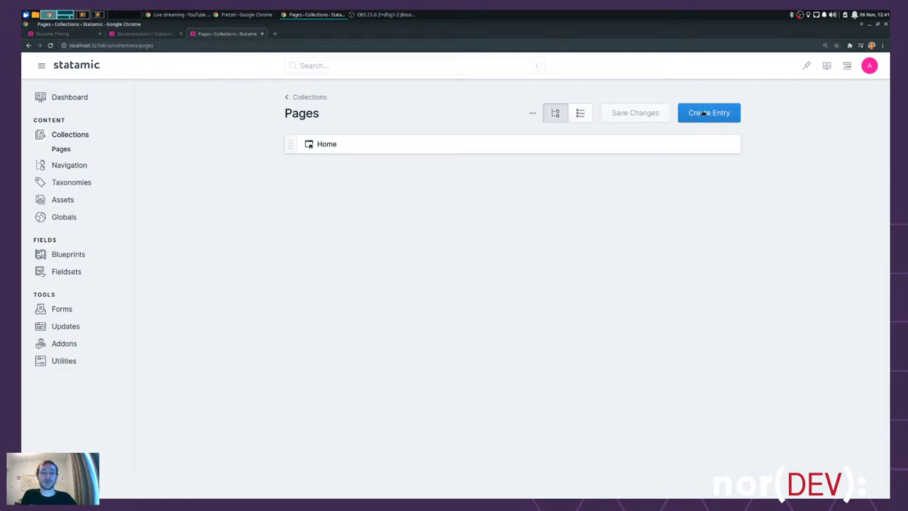
left_click(531, 114)
left_click(558, 135)
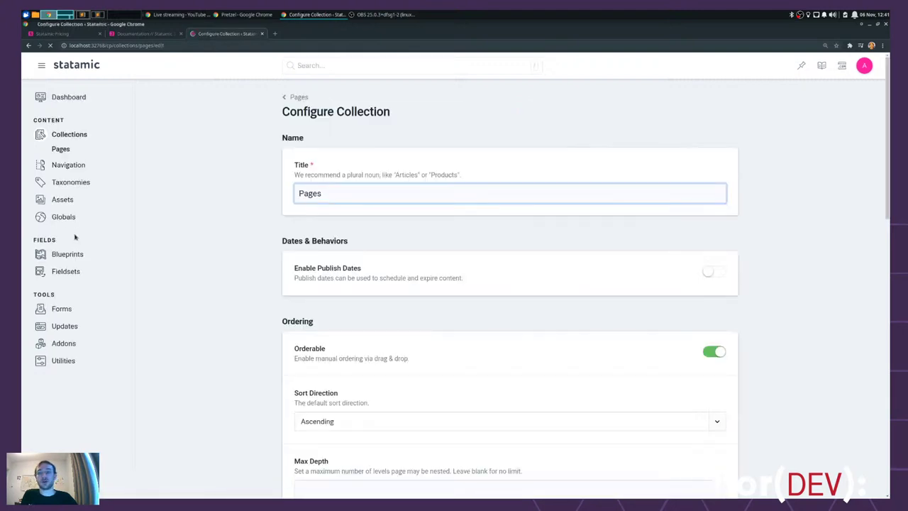
scroll(312, 248, "down", 5)
scroll(318, 246, "down", 5)
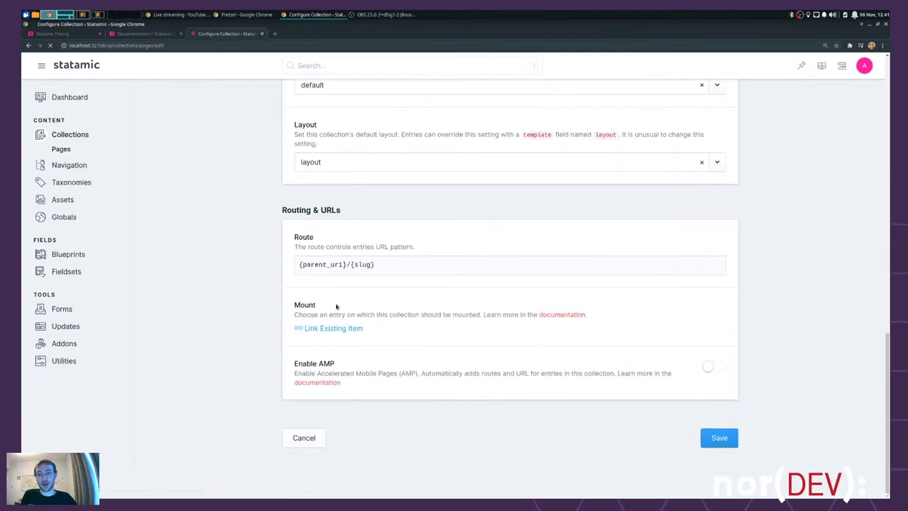
left_click_drag(348, 264, 280, 267)
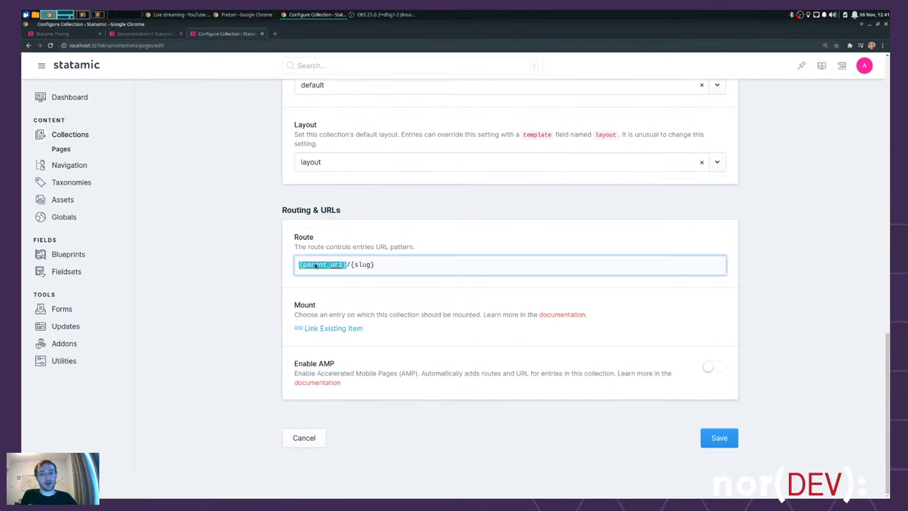
left_click(386, 267)
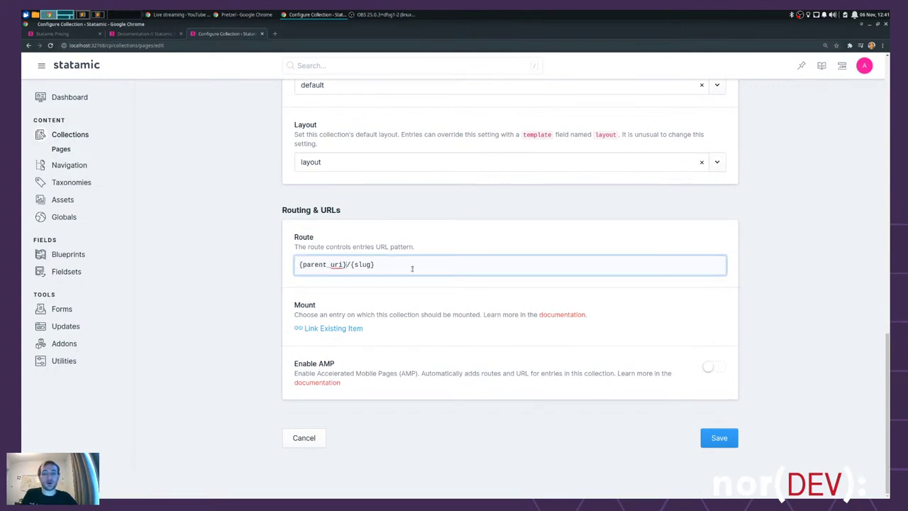
key("Home")
key("shift+ctrl+Right")
key("ctrl+c")
key("BackSpace")
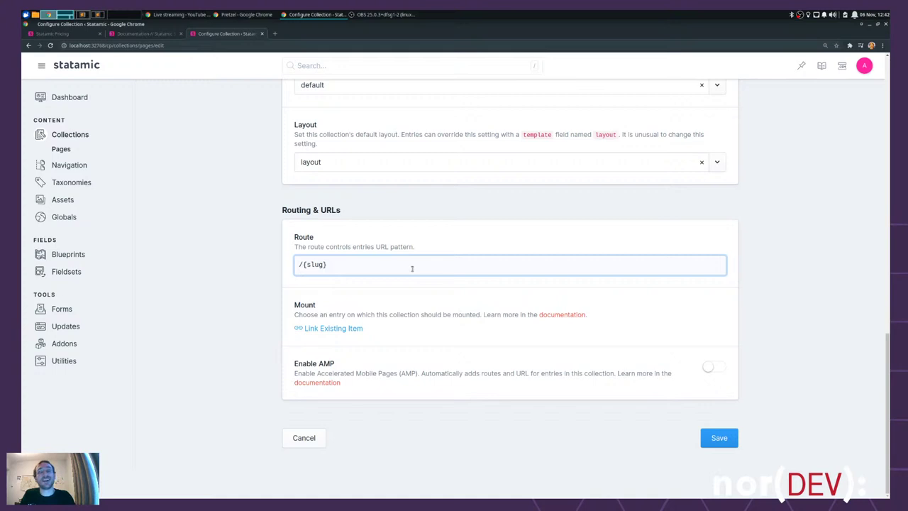
key("ctrl+v")
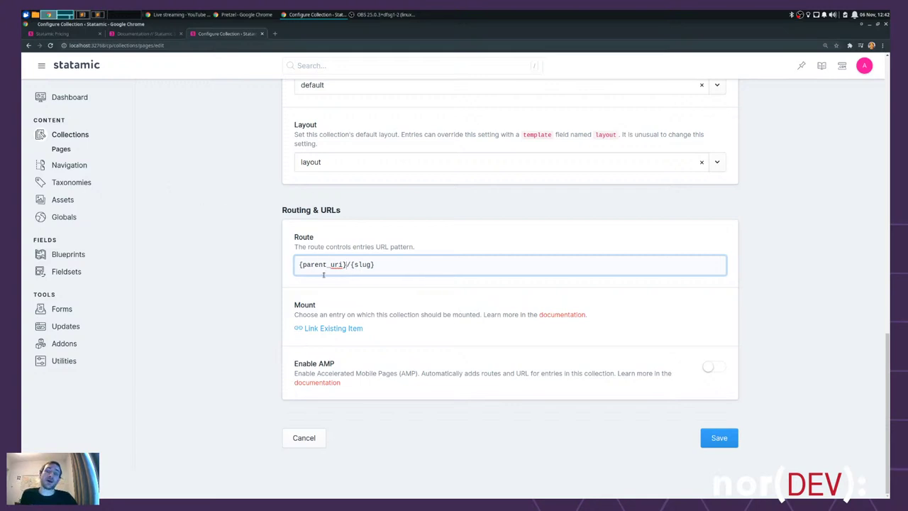
key("ctrl+shift+Left")
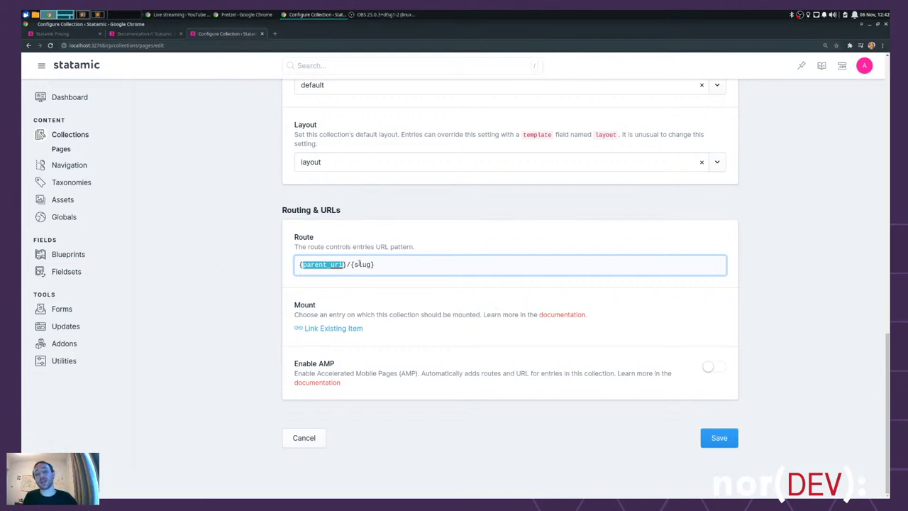
left_click_drag(348, 264, 290, 264)
key("BackSpace")
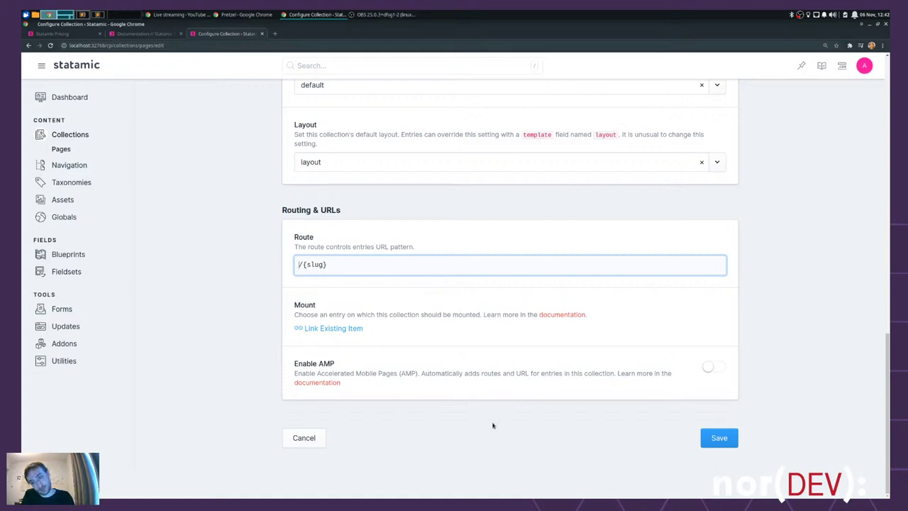
key("ctrl+z")
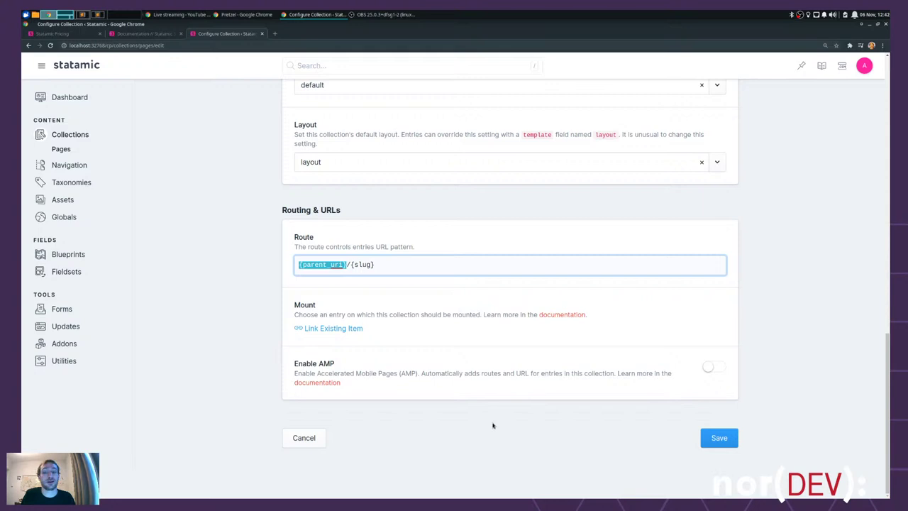
key("Right")
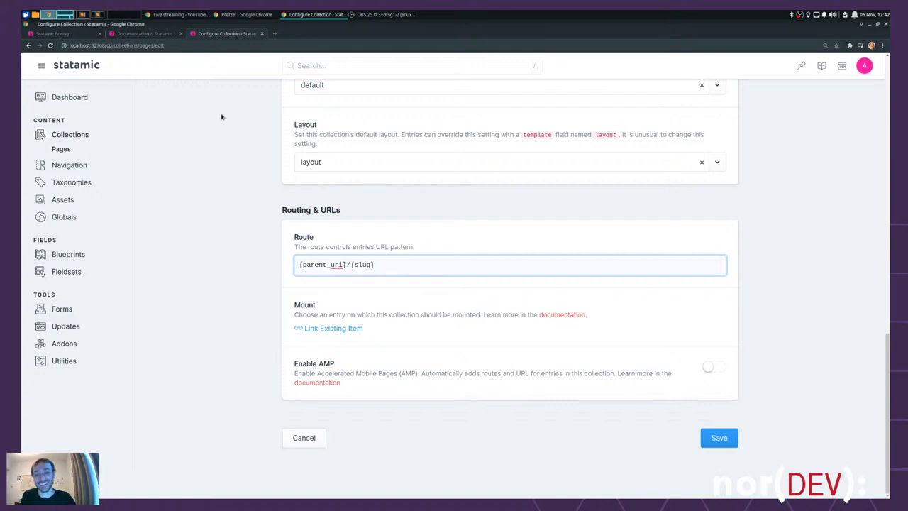
scroll(241, 181, "up", 2)
scroll(241, 180, "up", 6)
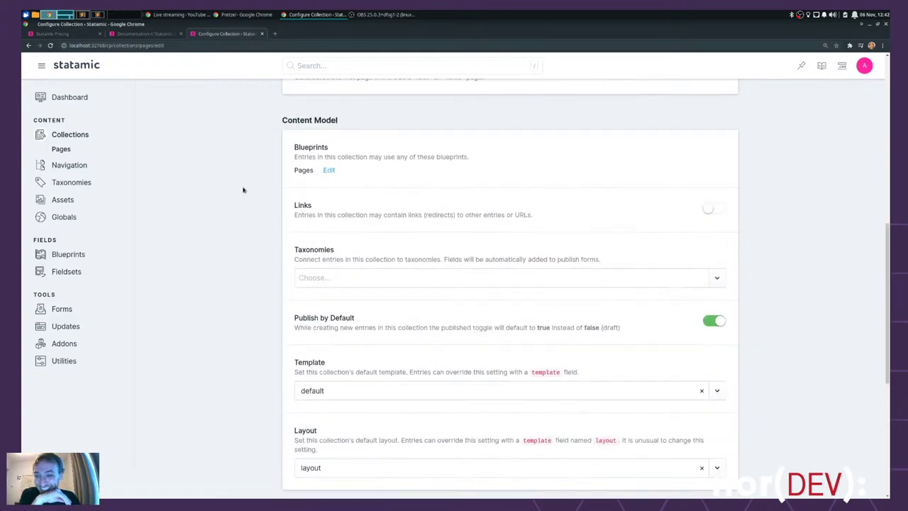
scroll(232, 193, "up", 2)
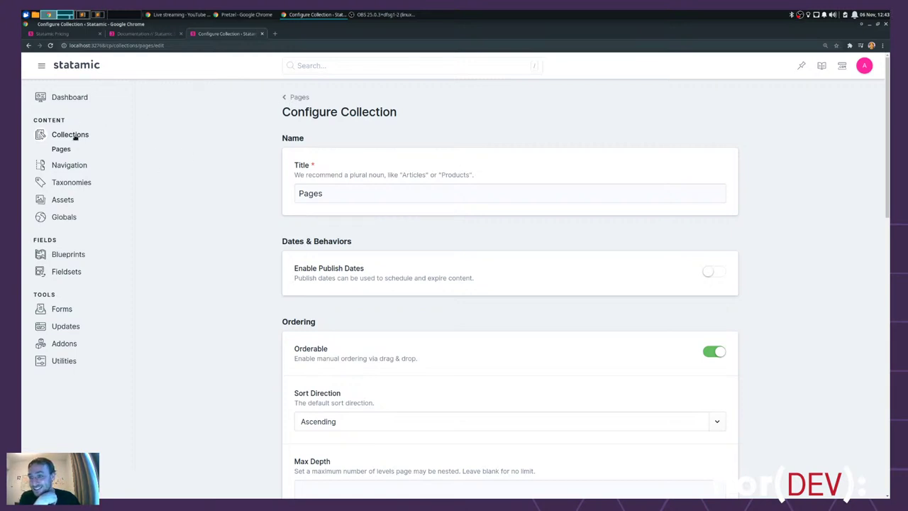
- Leave the unsaved settings, publish a new 'About Us' page, and try dragging it above Home
left_click(297, 97)
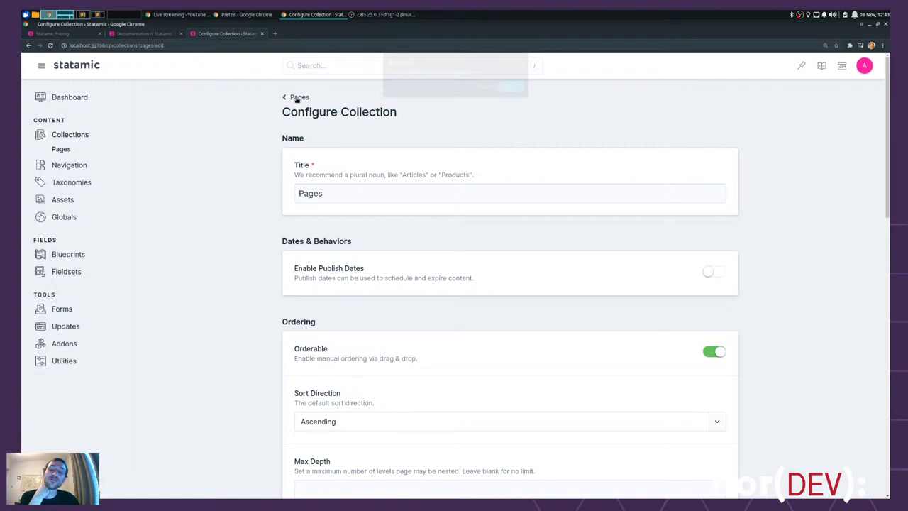
left_click(513, 87)
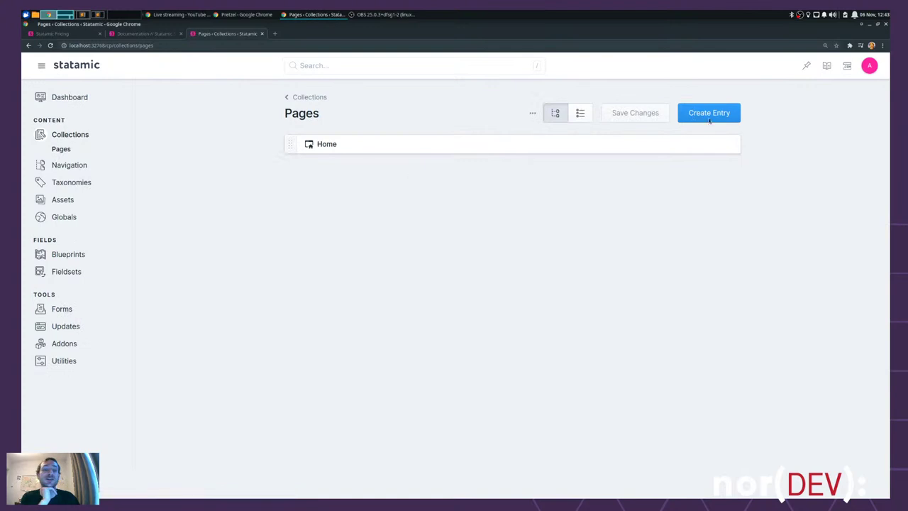
left_click(721, 112)
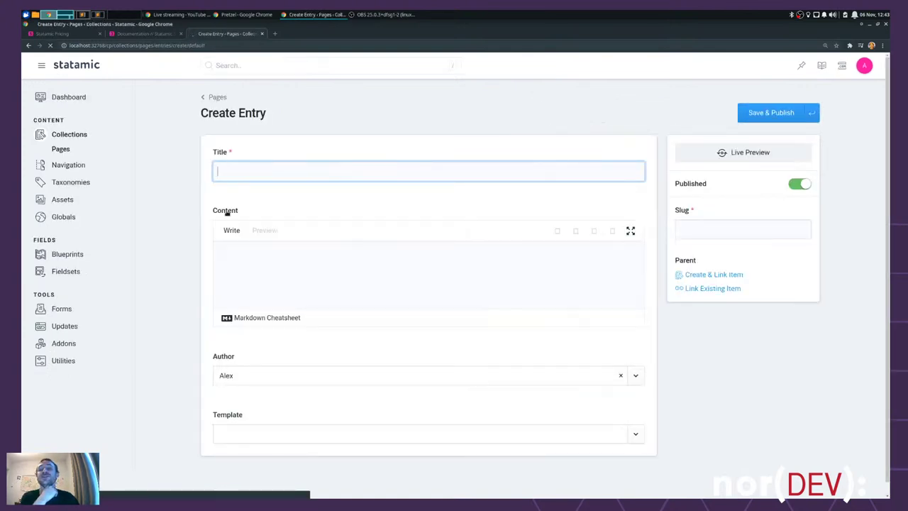
type("About ")
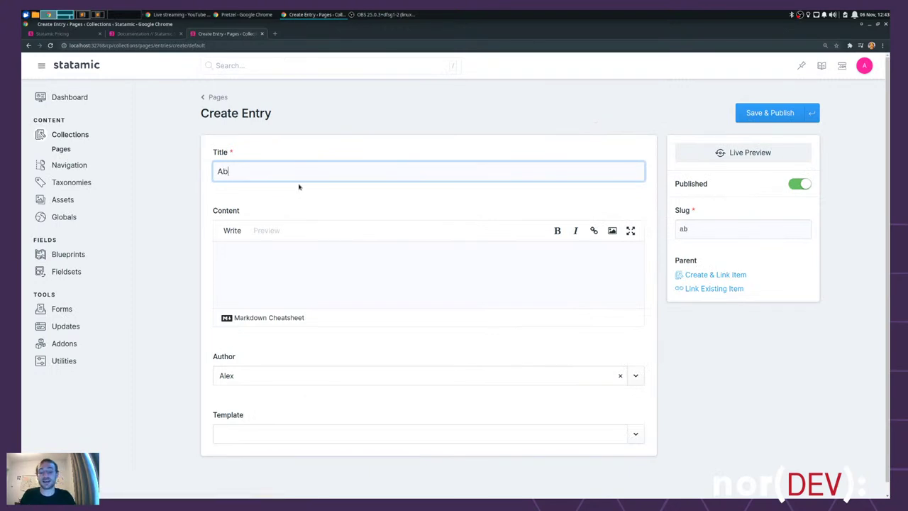
type("Us")
left_click(296, 262)
left_click(780, 114)
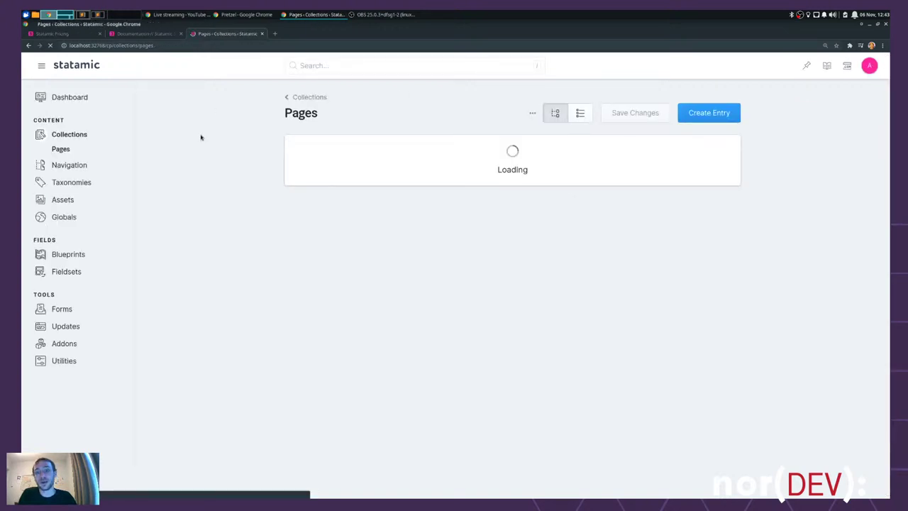
left_click_drag(290, 166, 350, 168)
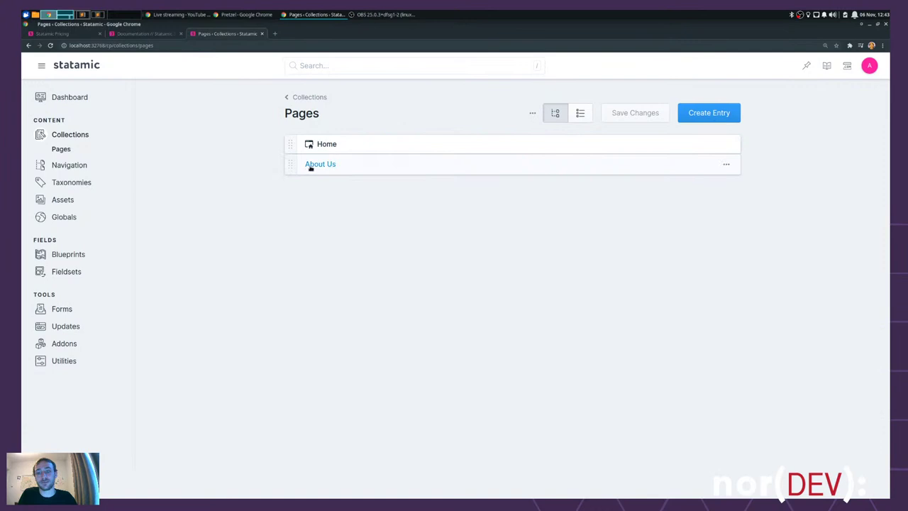
- Try reordering About Us in the Pages tree, then open its entry for editing
mouse_move(290, 168)
left_mouse_down()
mouse_move(318, 149)
mouse_move(322, 167)
mouse_move(293, 189)
mouse_move(305, 171)
left_mouse_up()
left_click(328, 167)
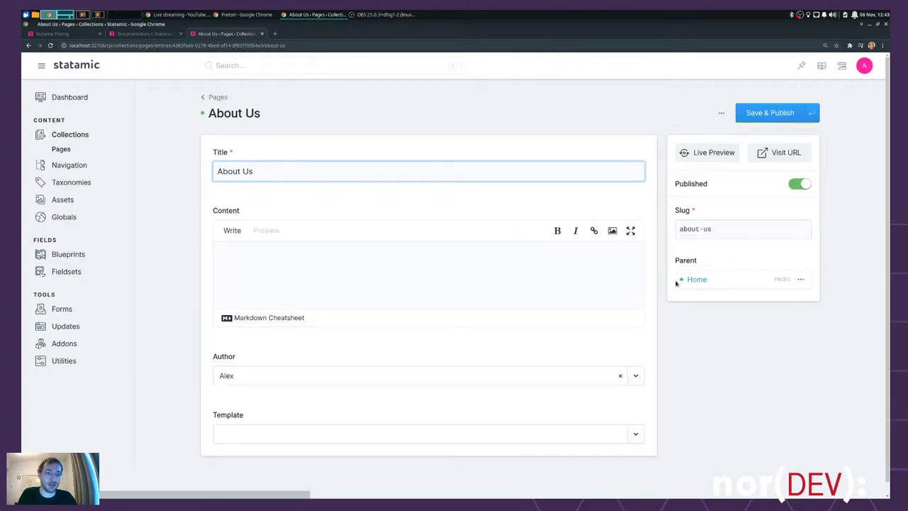
- Open and close the Home parent entry from About Us, then return to Pages
left_click(799, 279)
left_click(689, 281)
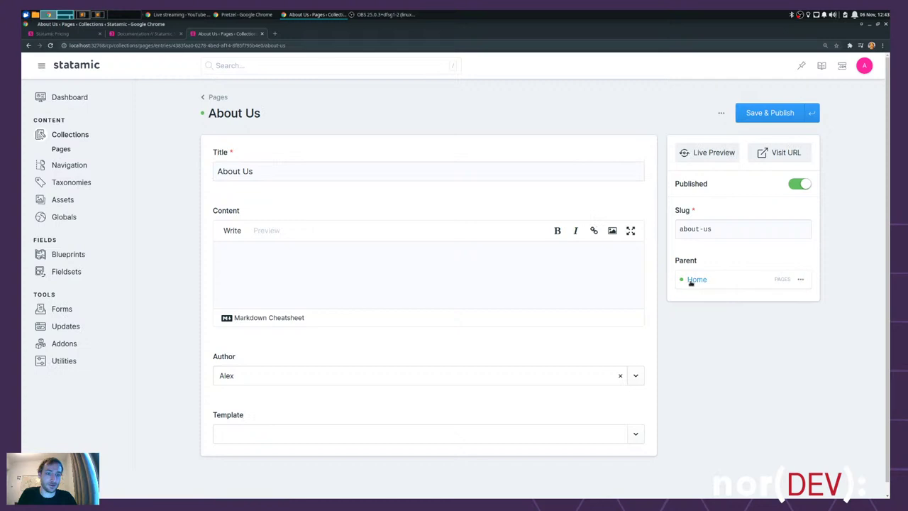
left_click(697, 280)
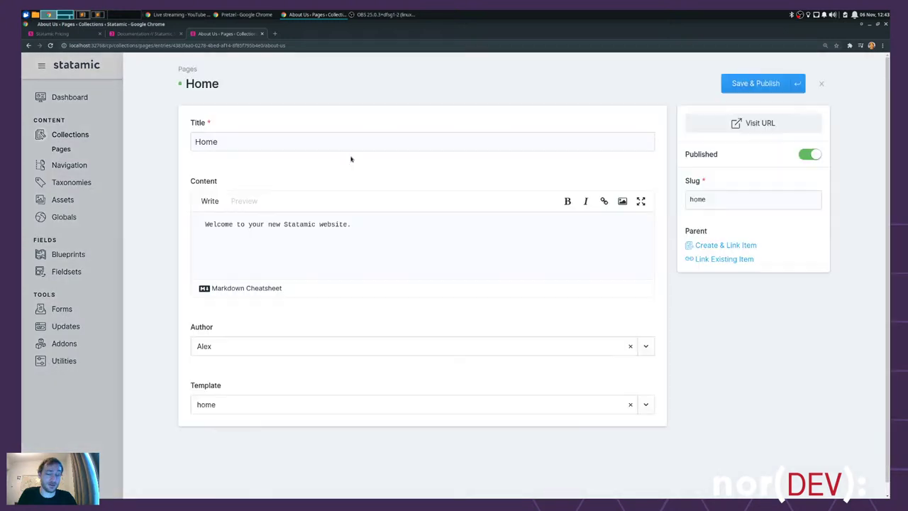
left_click(820, 83)
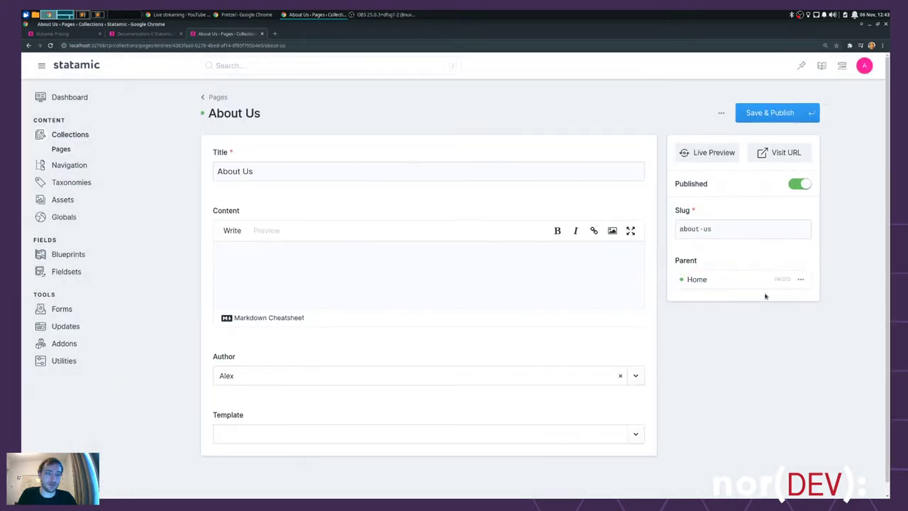
left_click(801, 280)
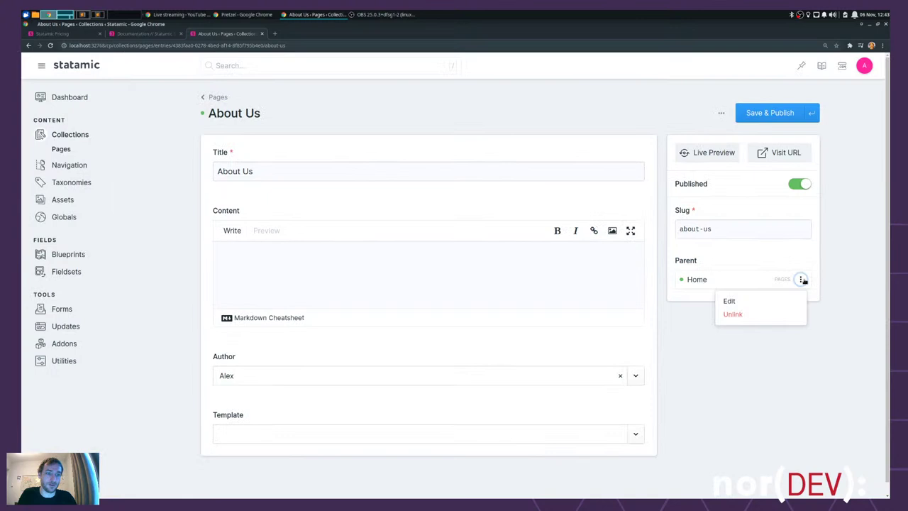
left_click(734, 303)
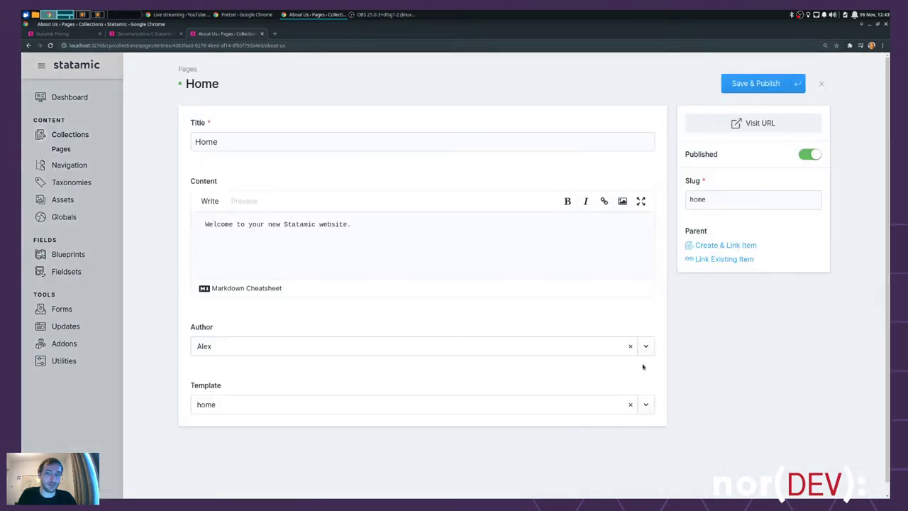
left_click(820, 83)
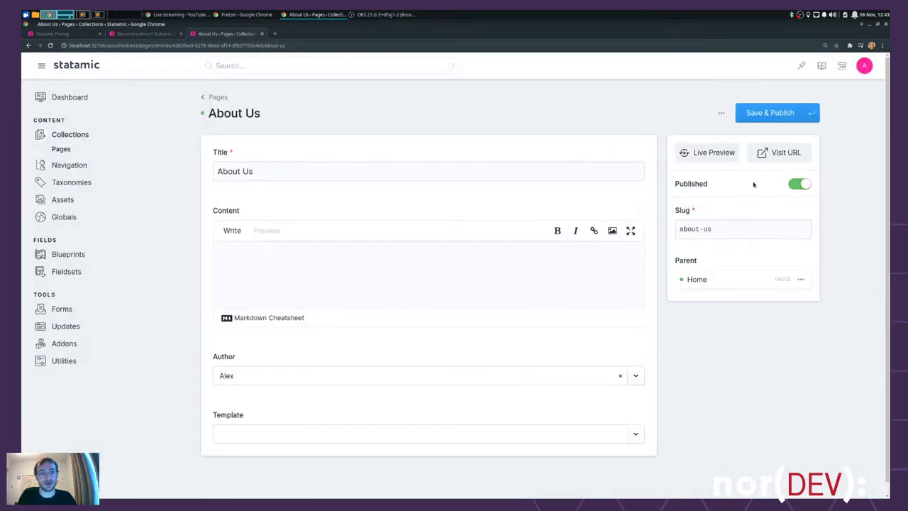
left_click(216, 97)
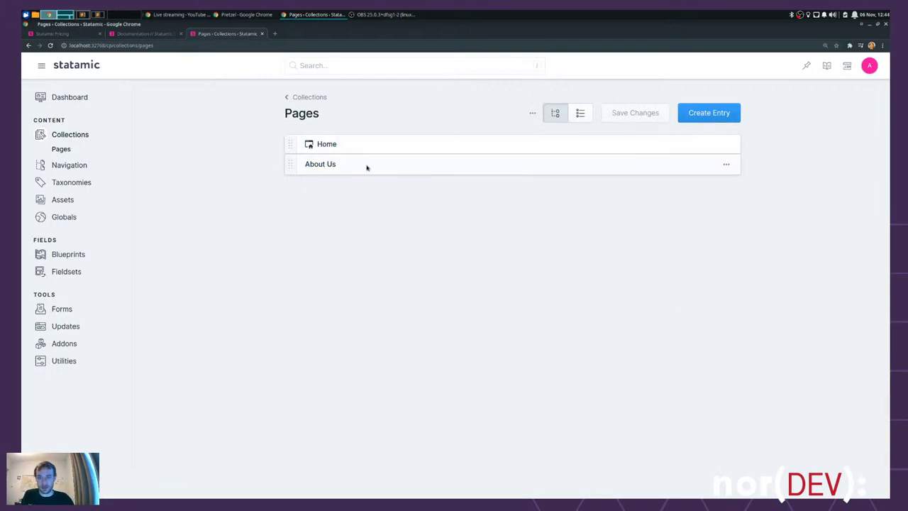
- Publish a 'Contact Us' page with About Us as its parent, then open it
left_click(708, 113)
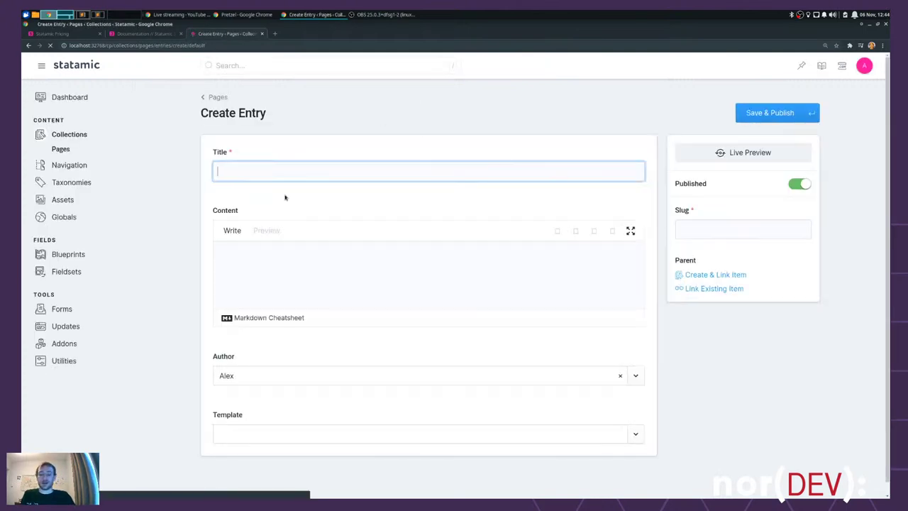
type("Contact Us")
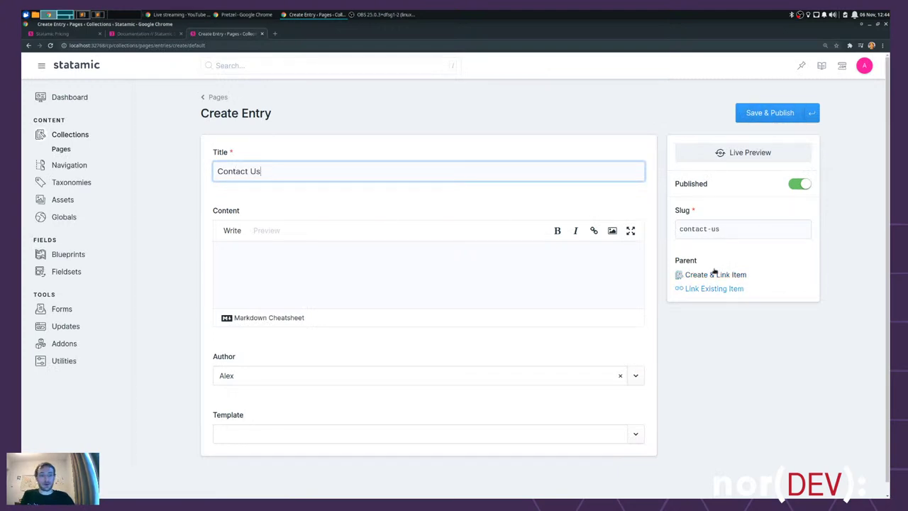
left_click(719, 288)
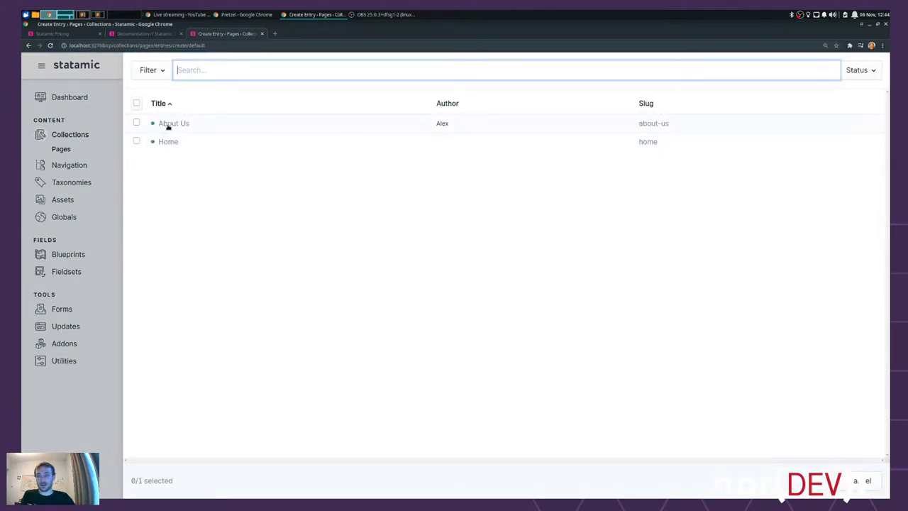
left_click(170, 123)
left_click(772, 113)
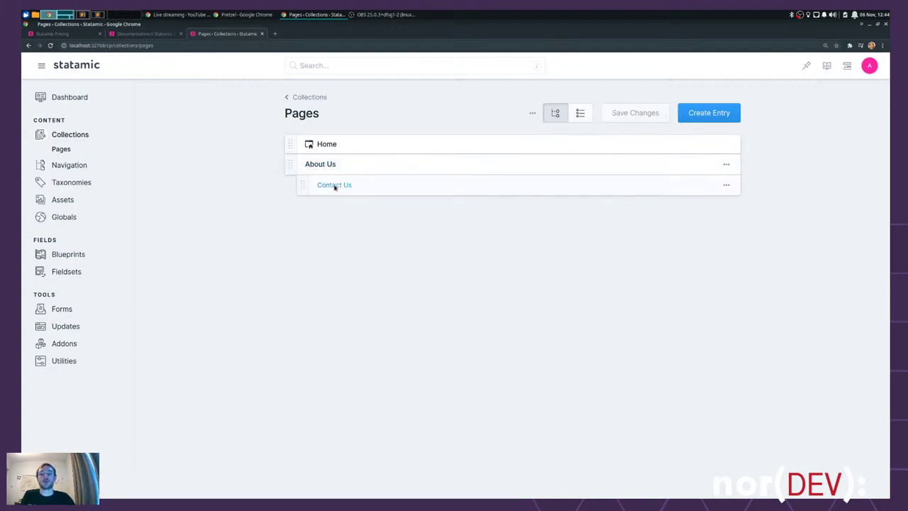
left_click(334, 186)
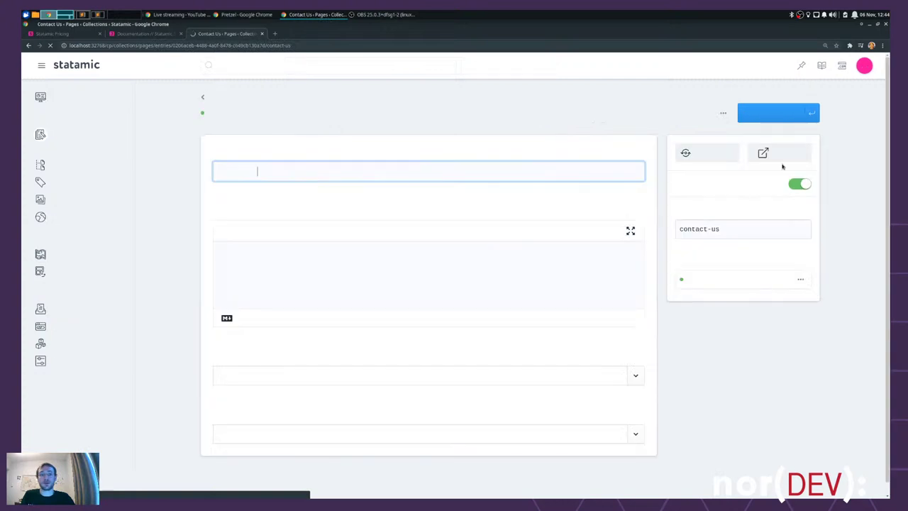
- Visit the live Contact Us page, check its about-us/contact-us URL, and return to Pages
left_click(793, 155)
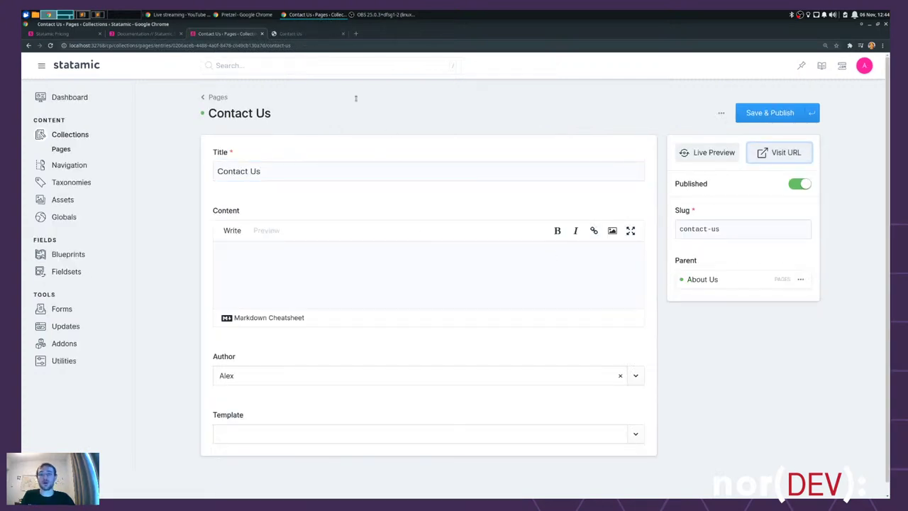
left_click(293, 34)
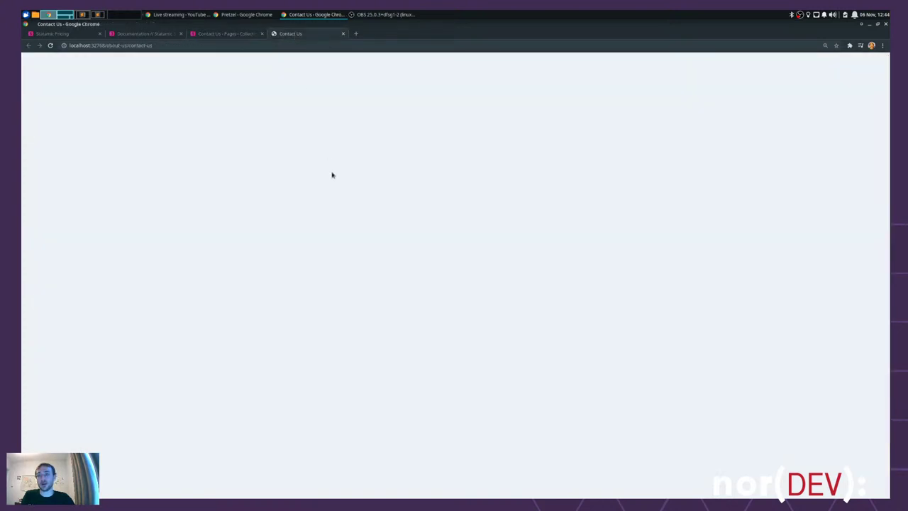
left_click_drag(106, 45, 195, 107)
left_click(132, 46)
left_click(196, 231)
left_click(227, 34)
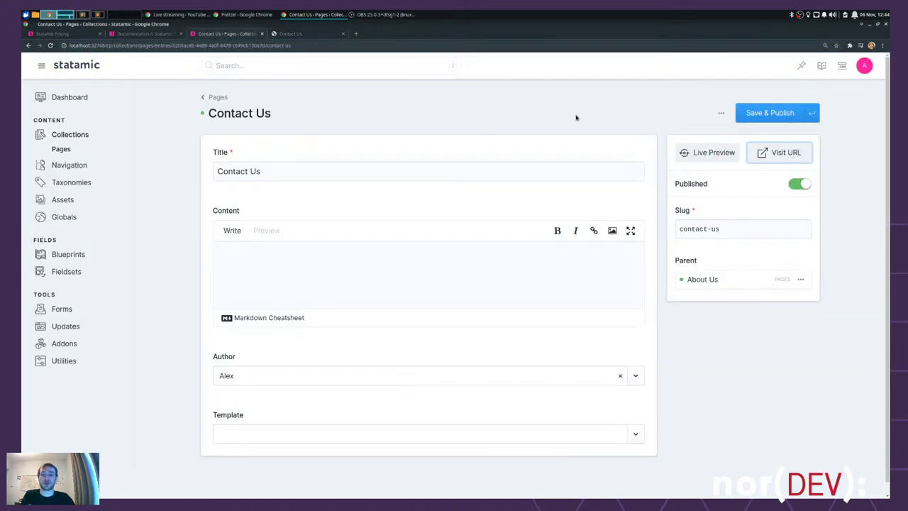
left_click(216, 97)
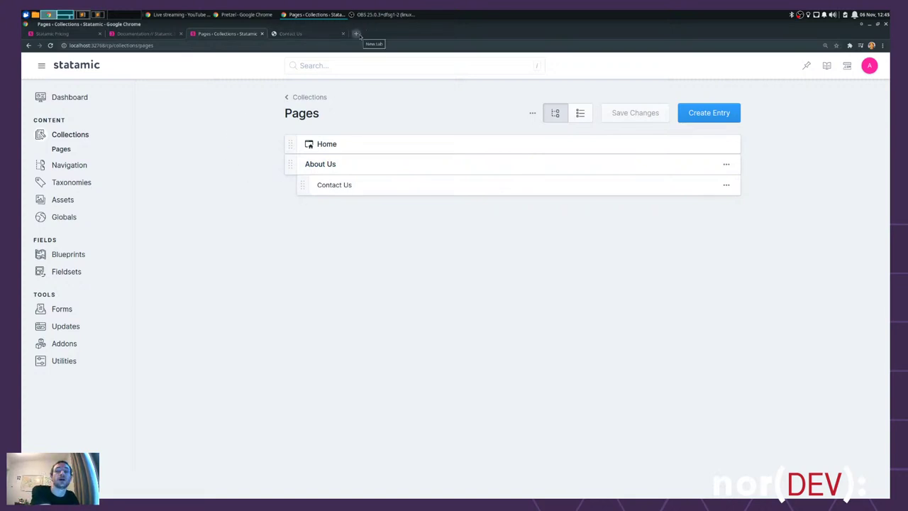
- In a new tab, search 'norfolk' and load the Norfolk Developers website
left_click(356, 34)
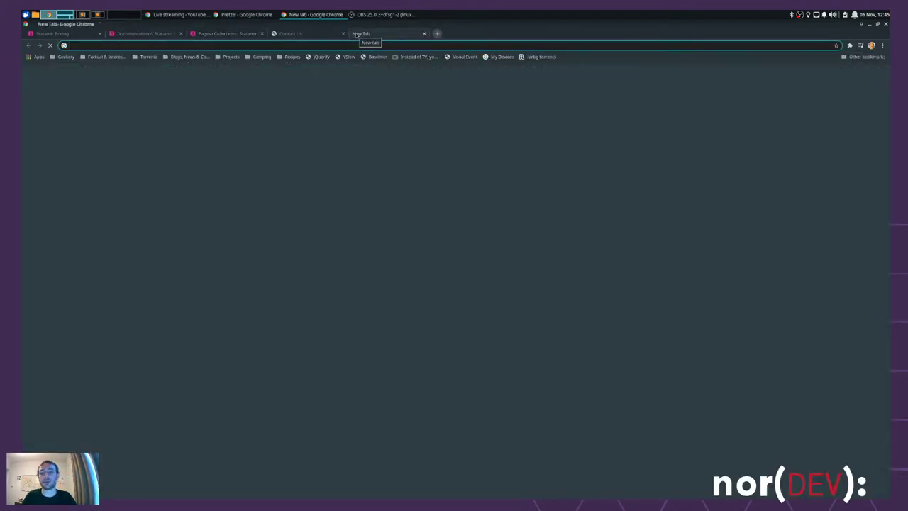
type("norfolk")
key("Return")
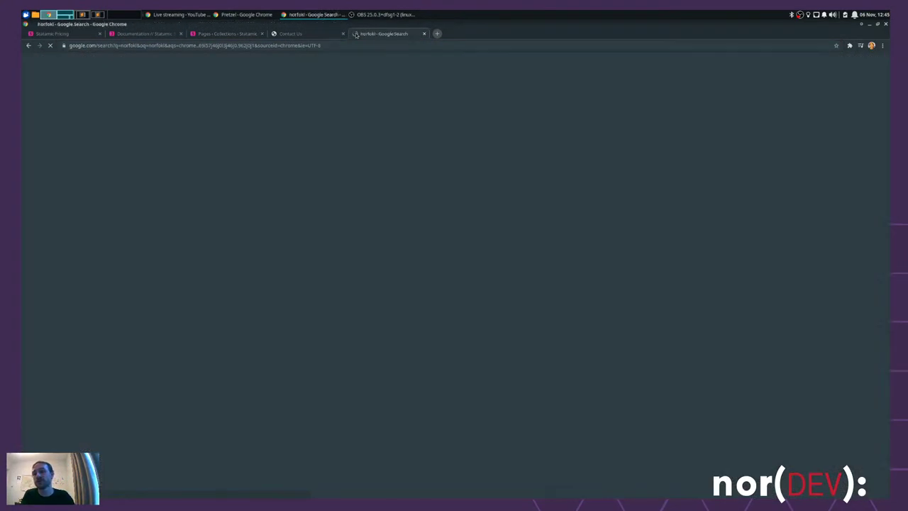
key("ctrl+l")
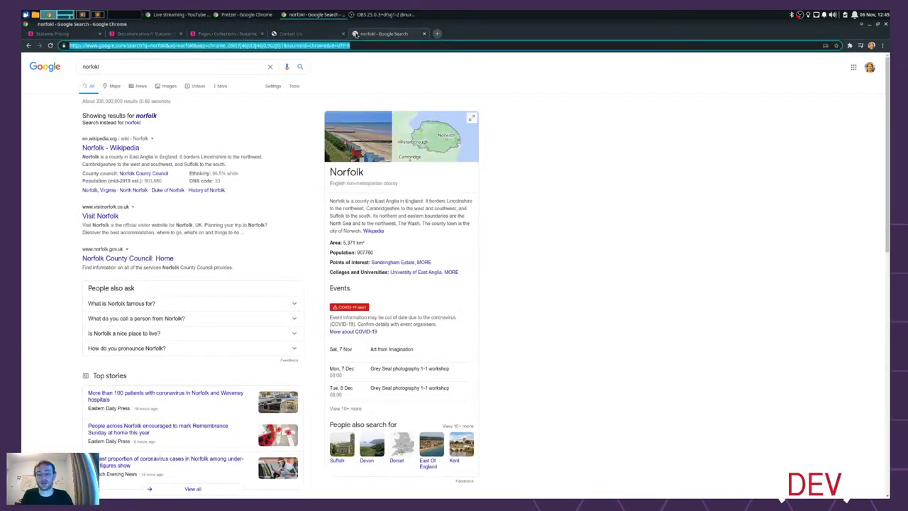
type("norfolk")
key("Return")
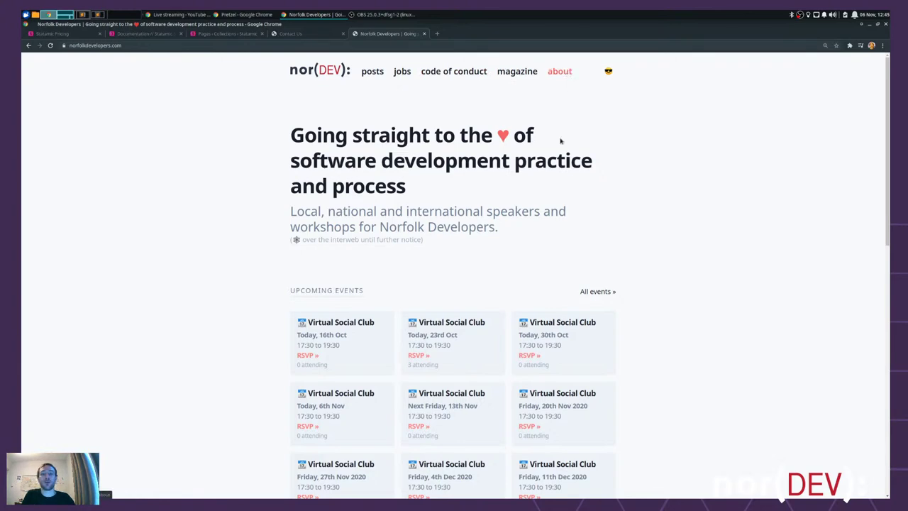
- Look over the site's heading text, then return to the Statamic Pages tab
left_click_drag(694, 183, 707, 322)
left_click(691, 179)
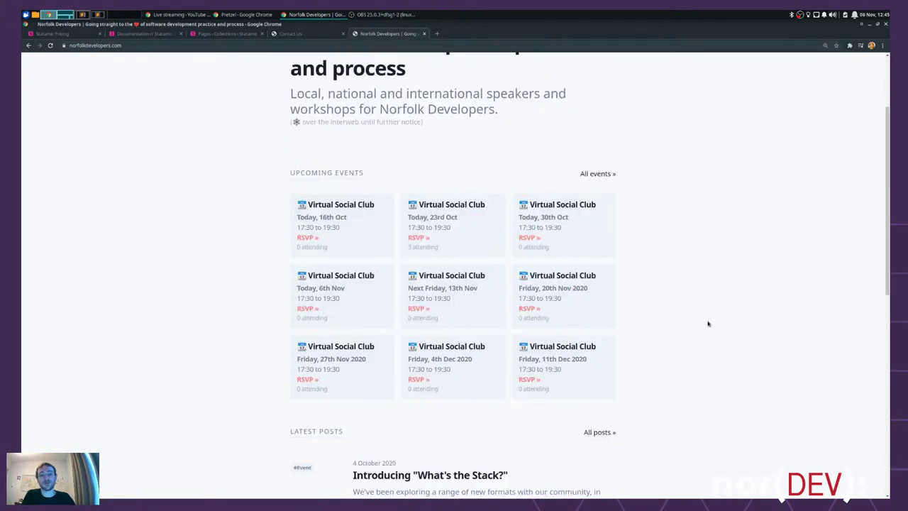
scroll(700, 209, "up", 3)
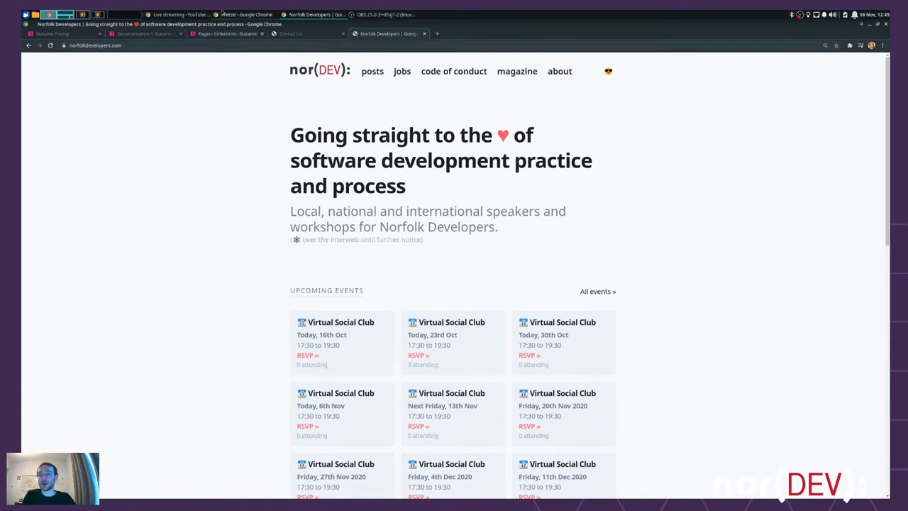
left_click(223, 34)
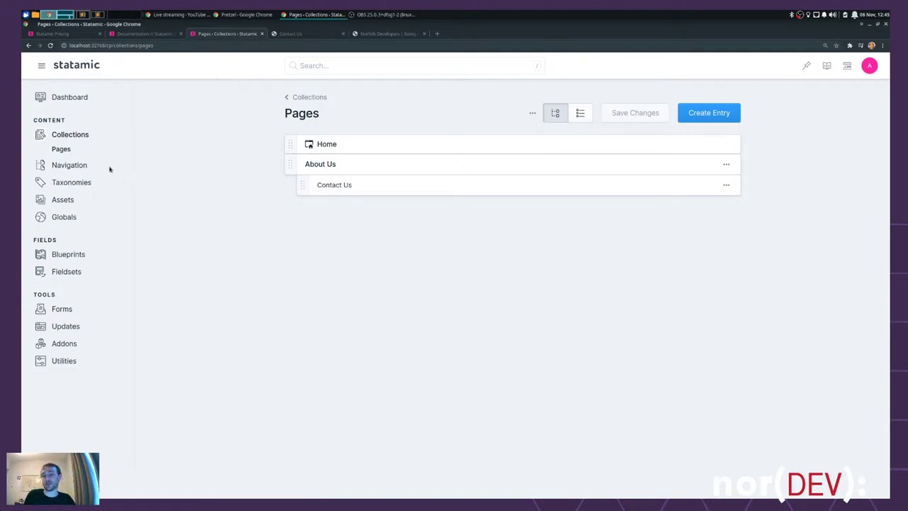
- Check the Collections list, where Pages now has 3 entries, then return to the Norfolk Developers homepage
left_click(74, 136)
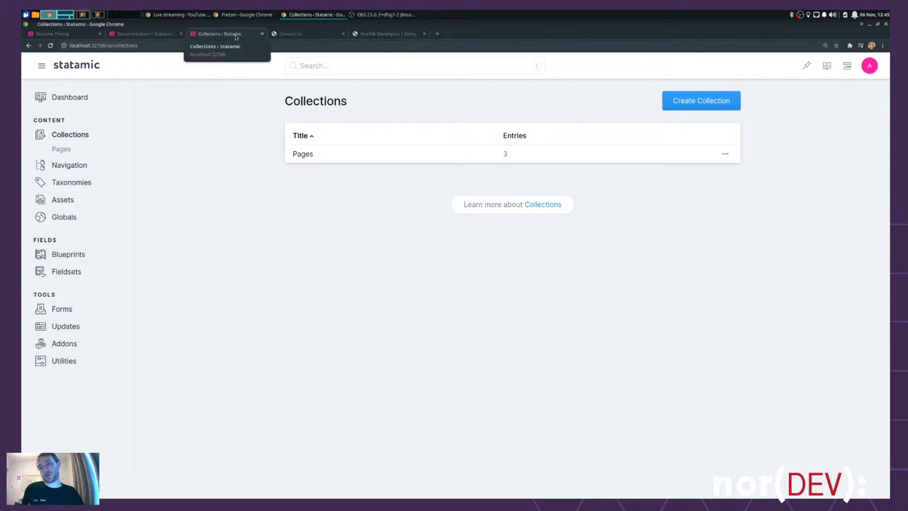
left_click(387, 33)
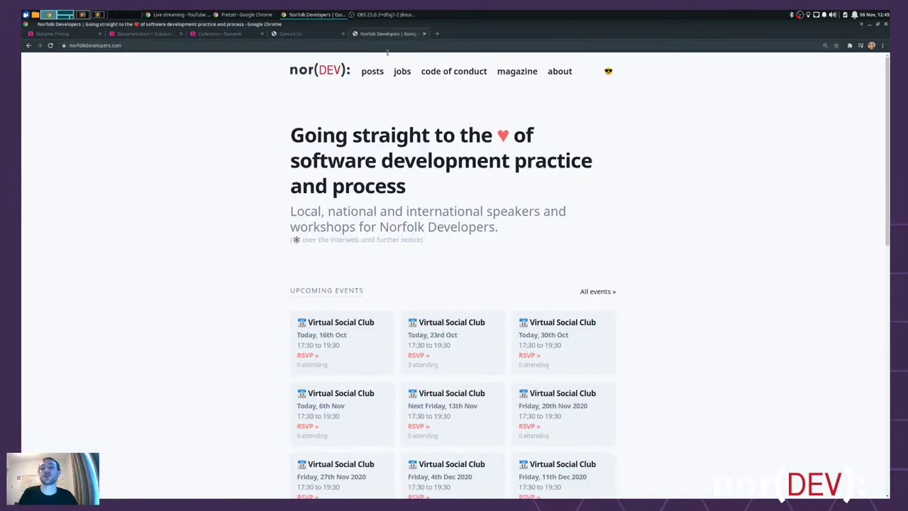
- Browse the site's posts and the 'Introducing What's the Stack?' post, then return to Statamic Collections
left_click(372, 71)
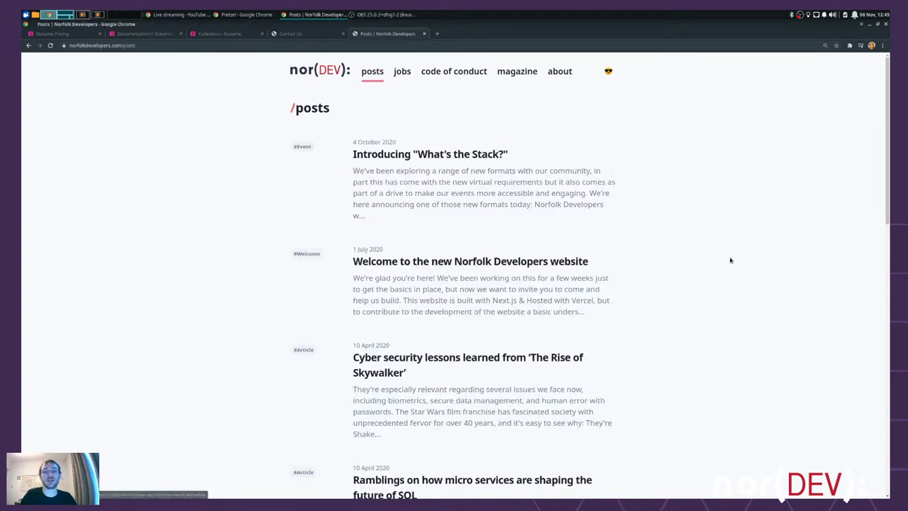
left_click(460, 154)
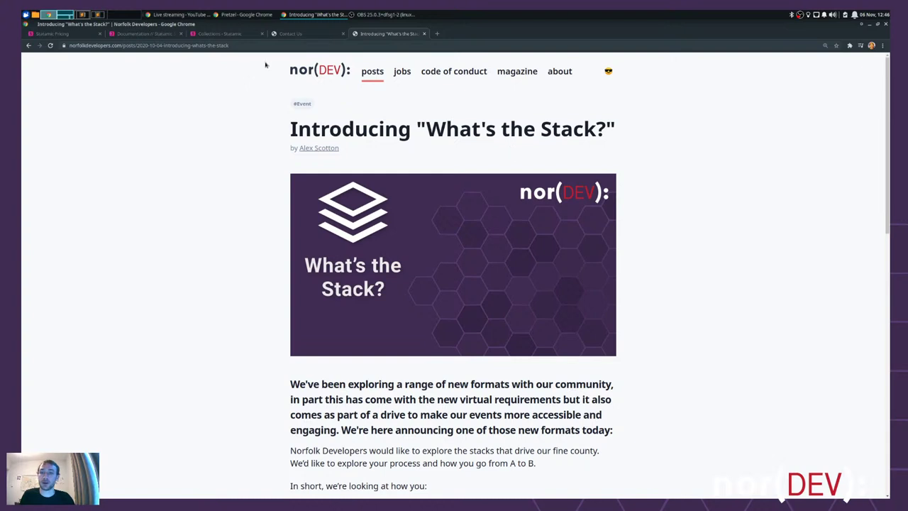
left_click(284, 35)
left_click(213, 34)
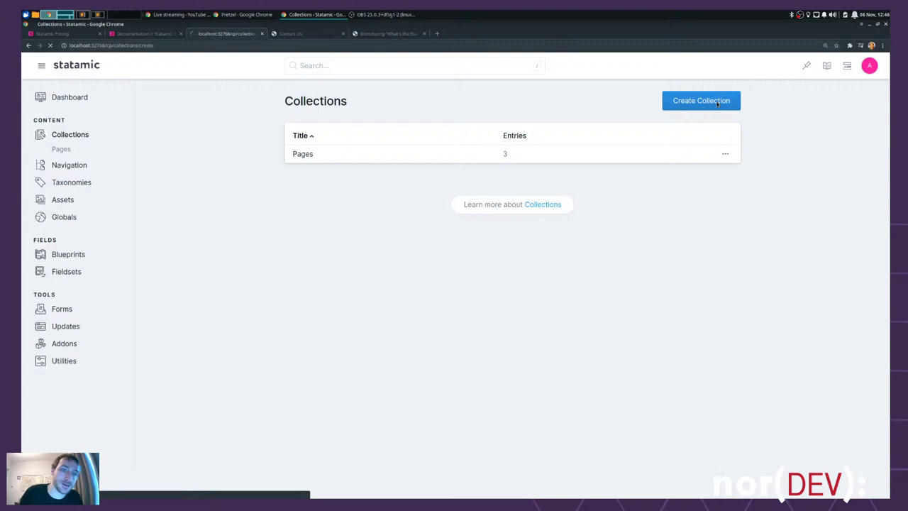
- Create a new collection titled 'Posts' with the handle 'posts'
left_click(717, 102)
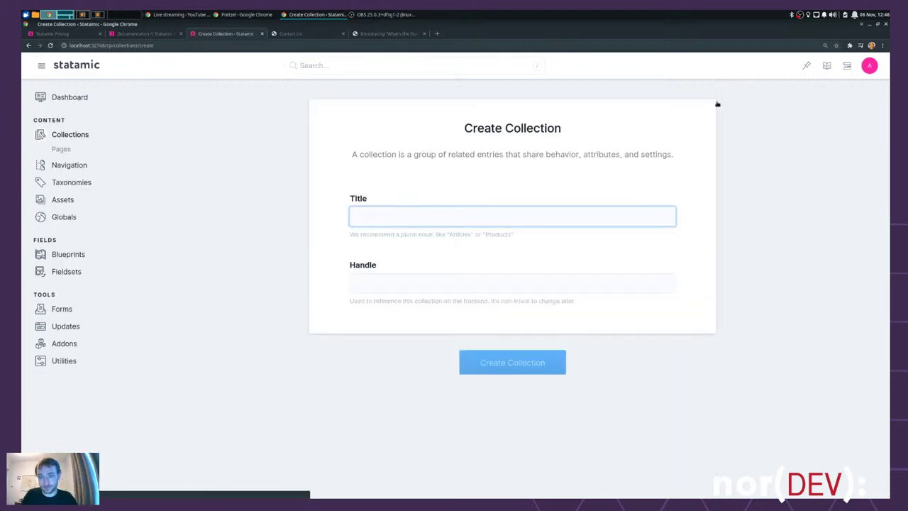
type("Posts")
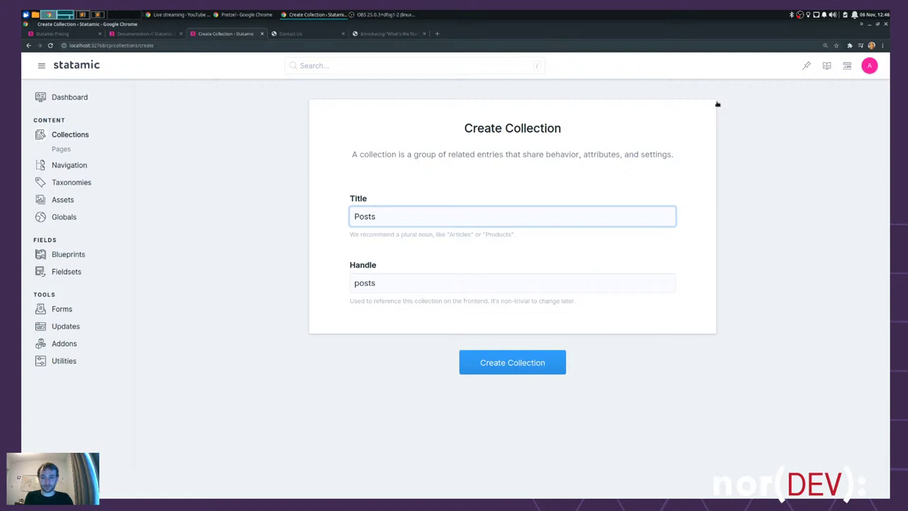
key("Tab")
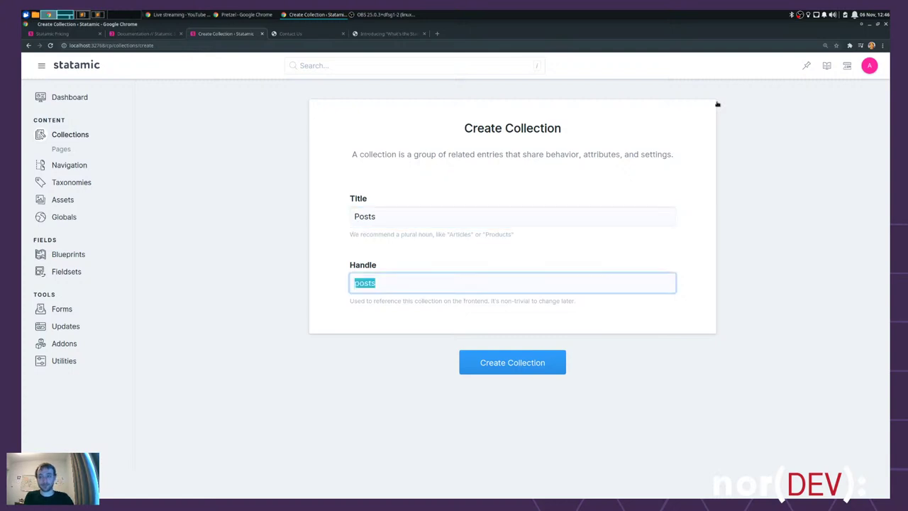
left_click(300, 239)
left_click(522, 366)
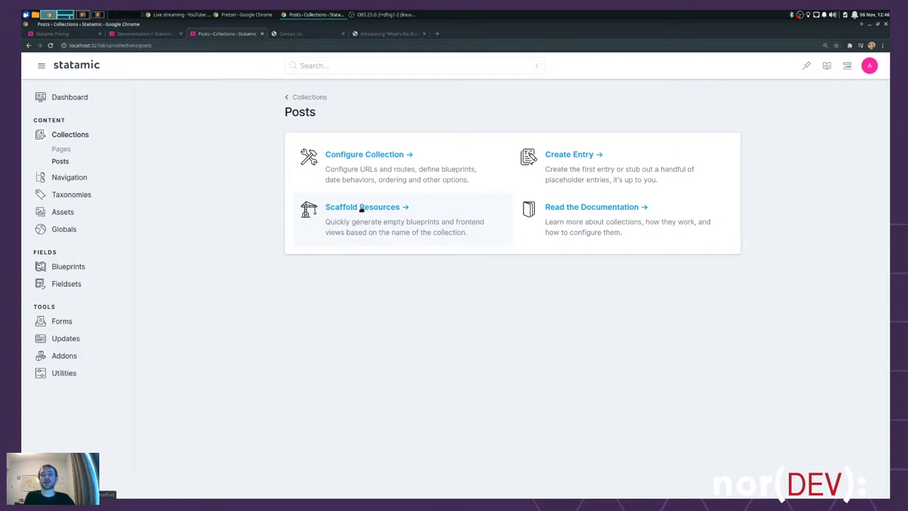
left_click(362, 208)
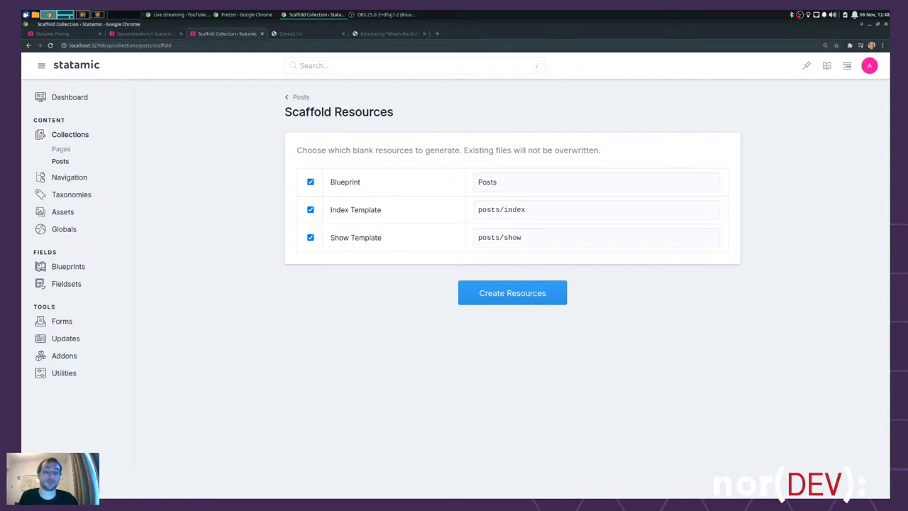
- Scaffold the Posts blueprint and posts/show template, skipping the index template
left_click(311, 210)
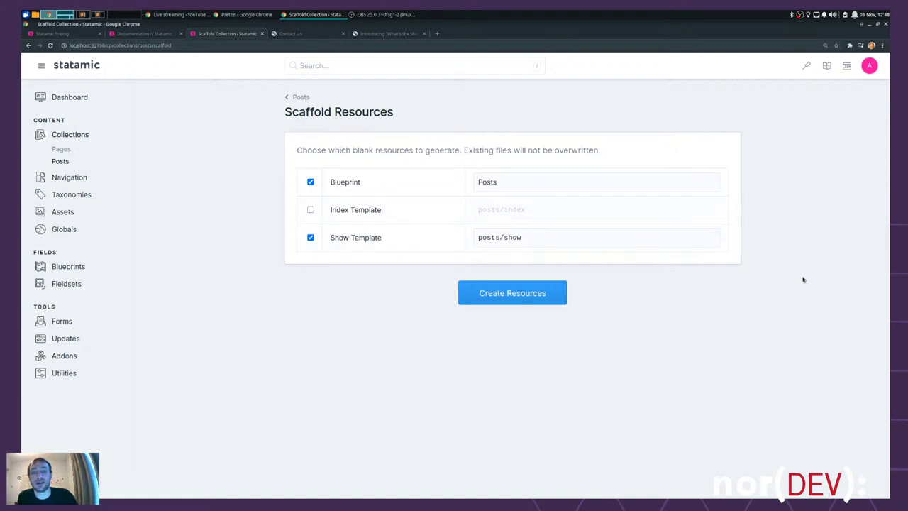
left_click_drag(582, 237, 269, 235)
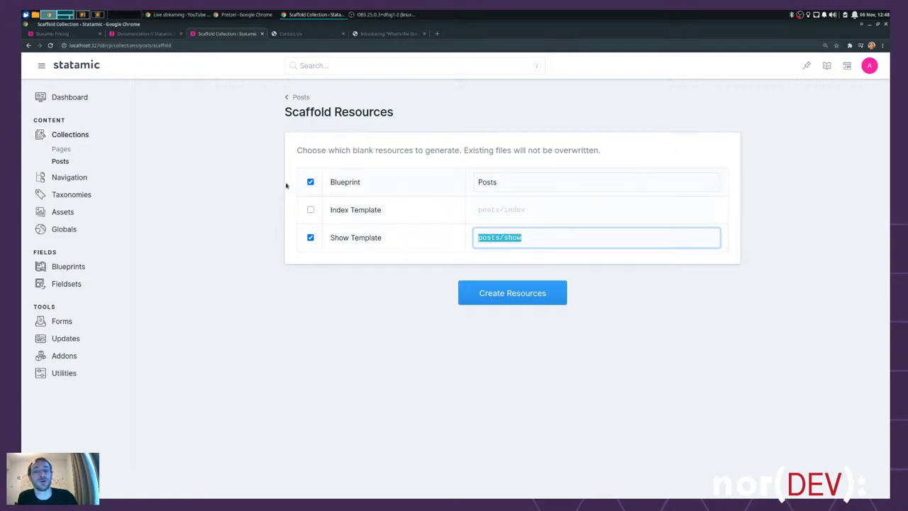
left_click(600, 332)
left_click(527, 292)
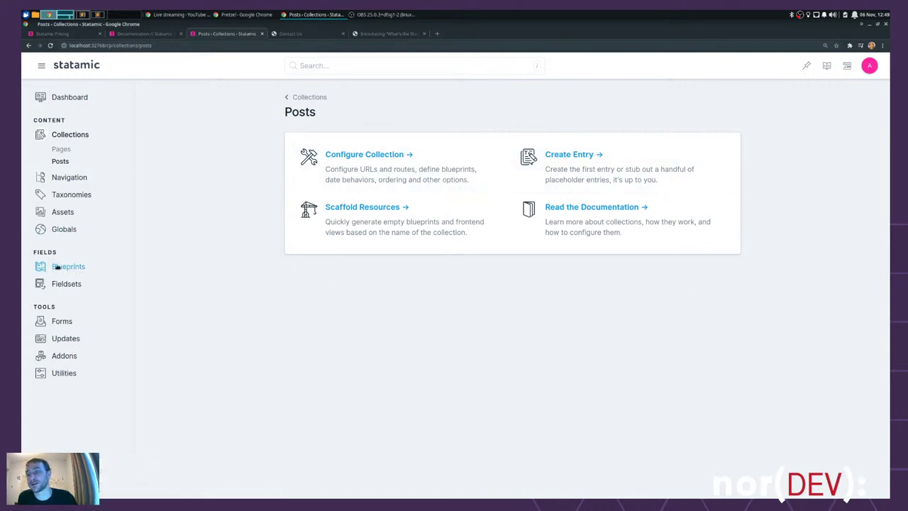
left_click(62, 268)
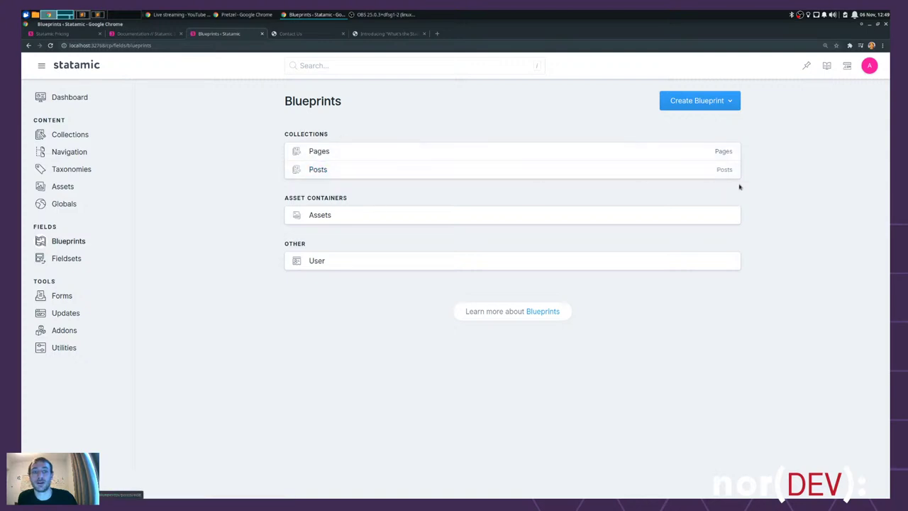
- Open the Posts blueprint for editing and snap the What's the Stack post window to the right half
left_click(313, 171)
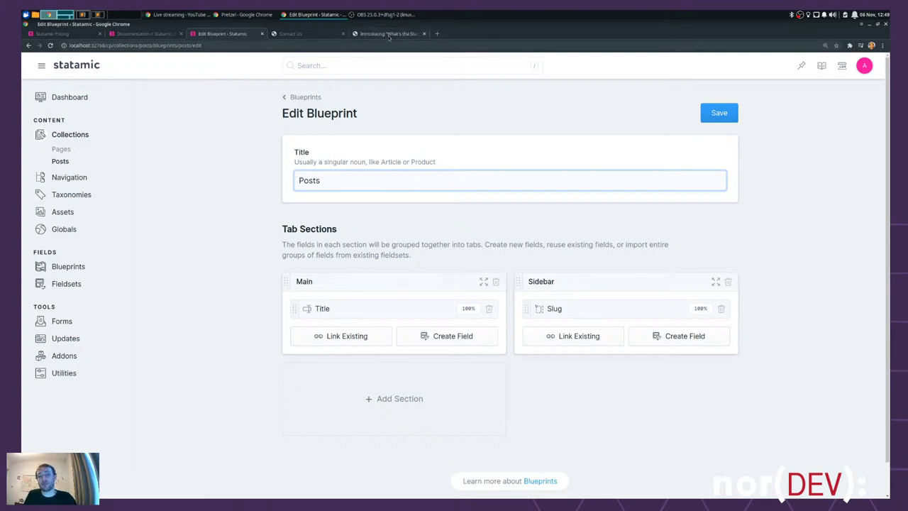
left_click_drag(389, 34, 486, 146)
key("super+Right")
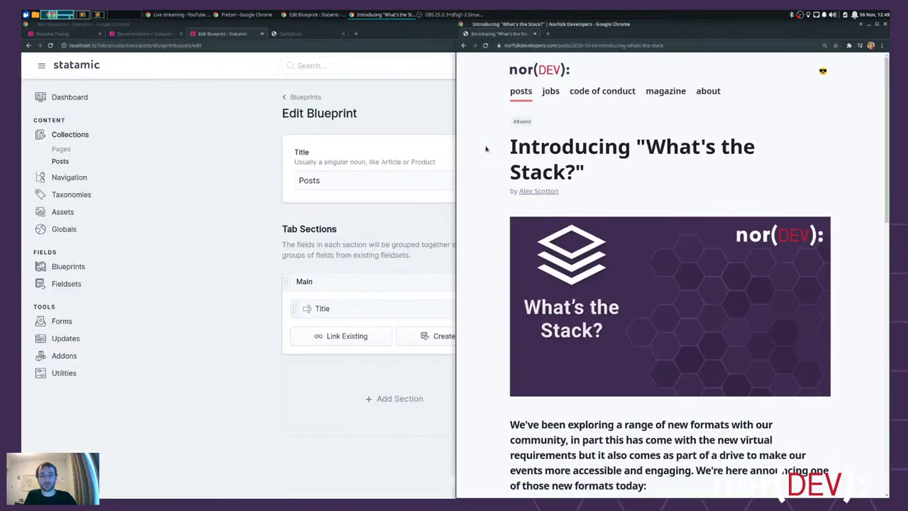
- Tile the blueprint editor to the left half and highlight the post's heading
left_click(220, 241)
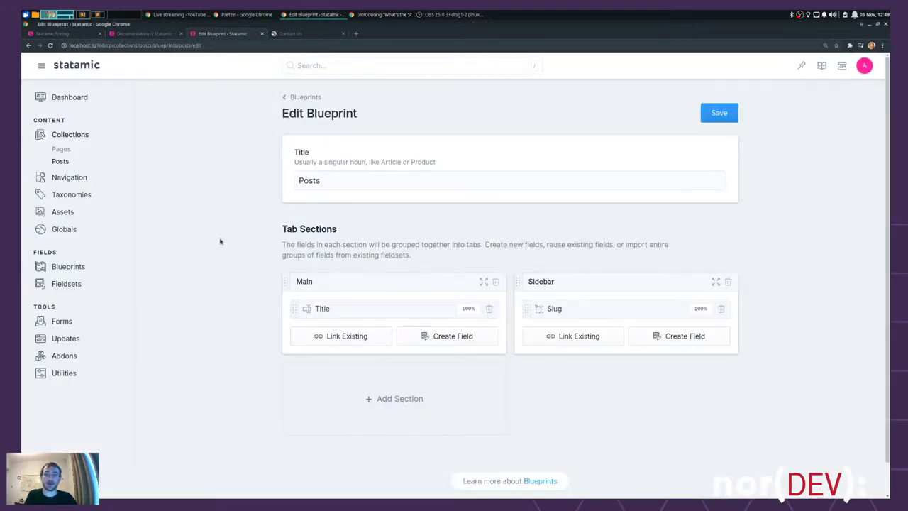
key("super+Left")
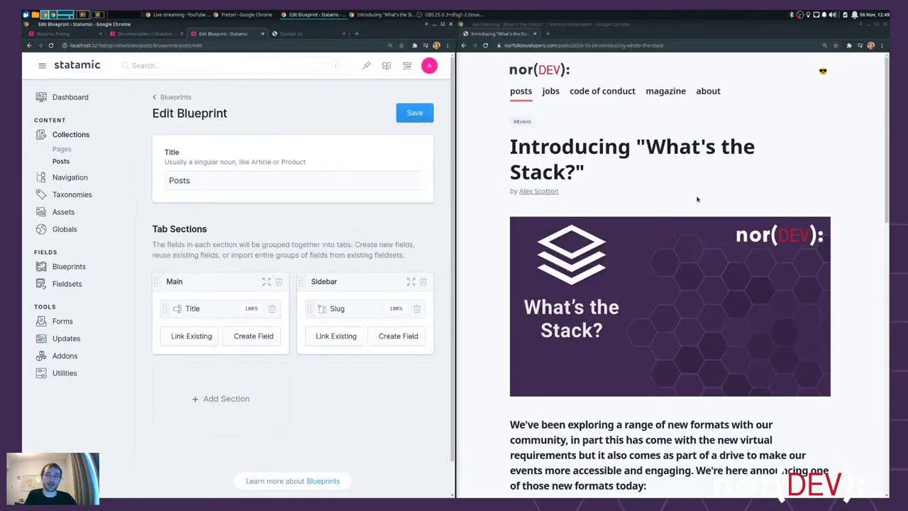
left_click(736, 167)
triple_click(480, 150)
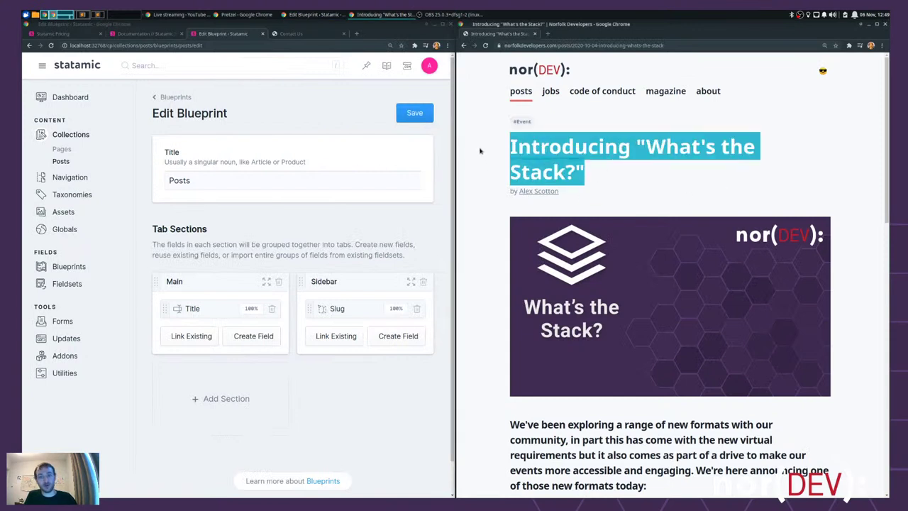
left_click(583, 170)
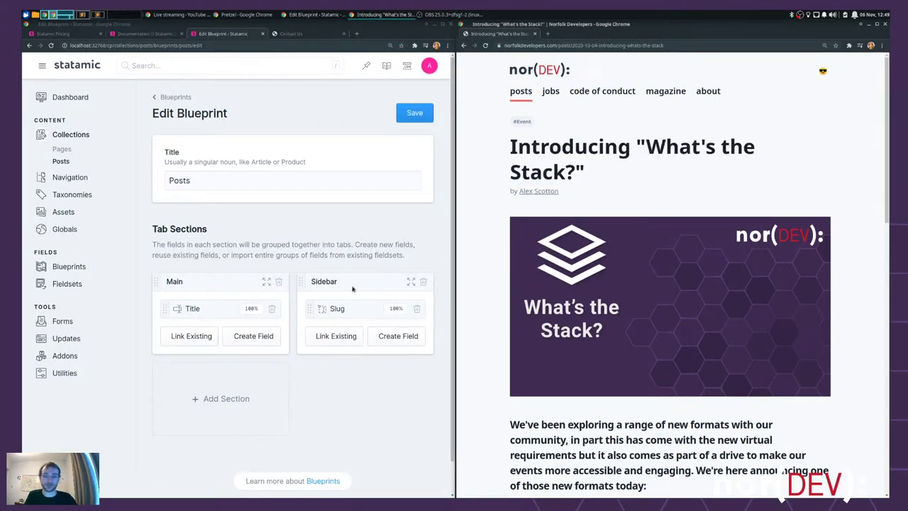
- Highlight the post's author line and scroll through the What's the Stack article
triple_click(482, 196)
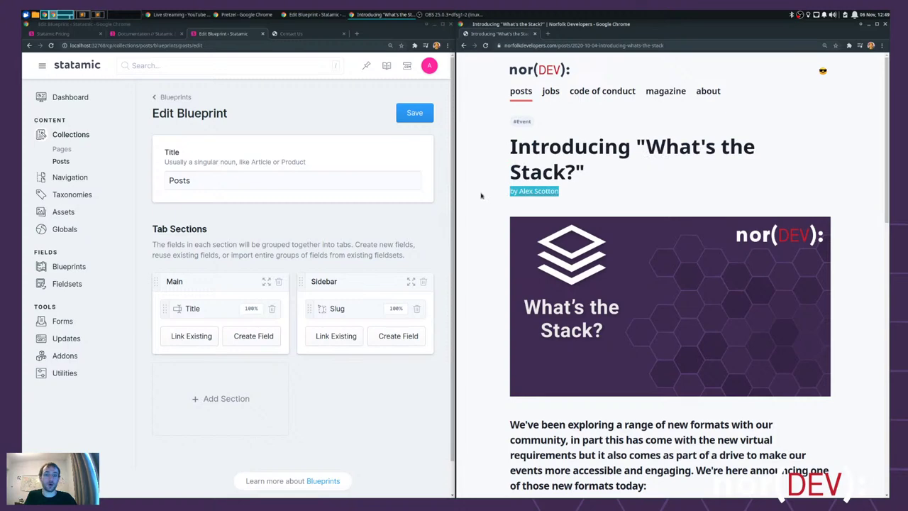
scroll(766, 164, "down", 1)
left_click_drag(675, 283, 702, 248)
scroll(659, 242, "down", 6)
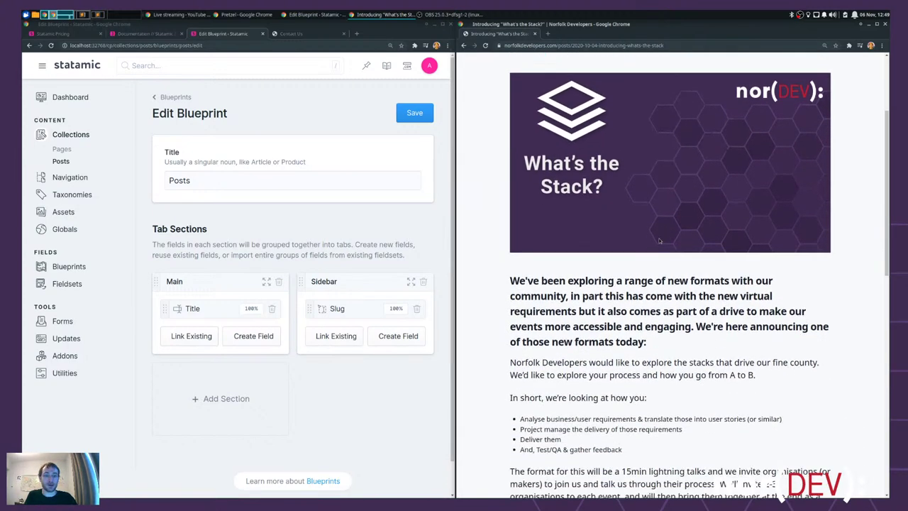
scroll(647, 244, "down", 10)
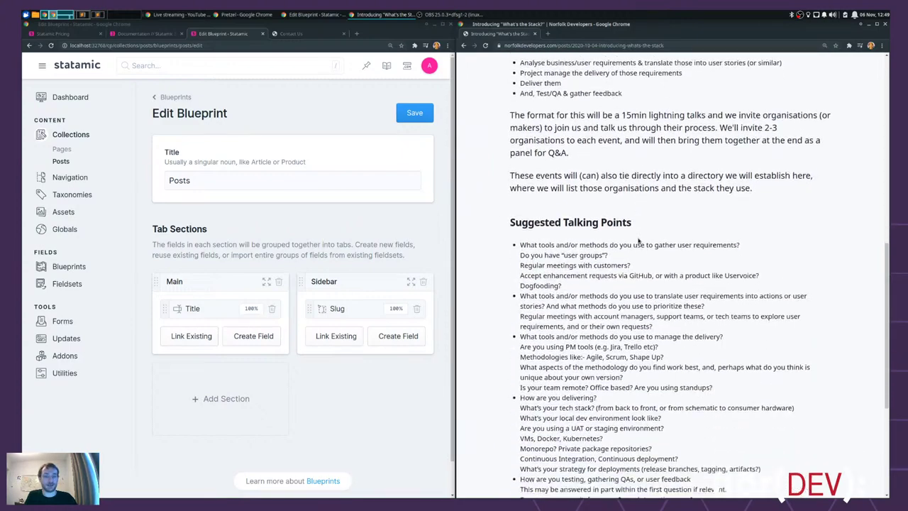
scroll(634, 245, "down", 3)
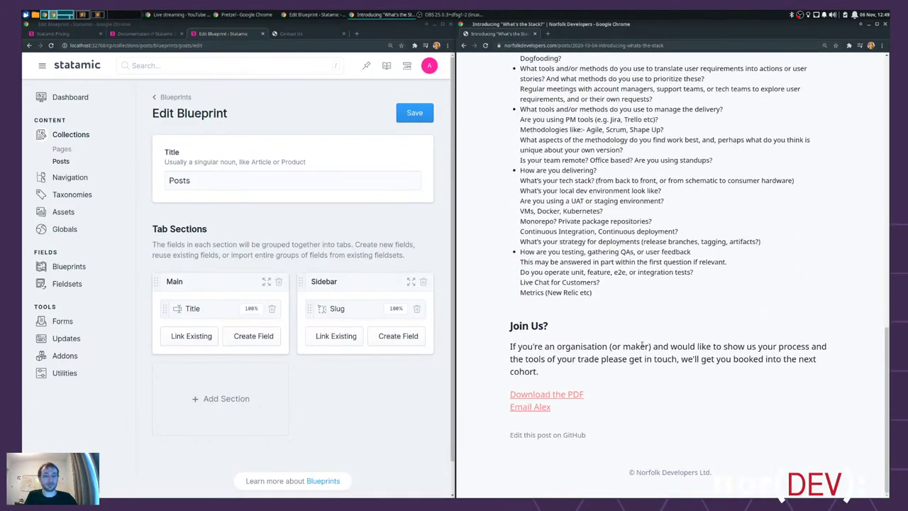
scroll(640, 340, "up", 12)
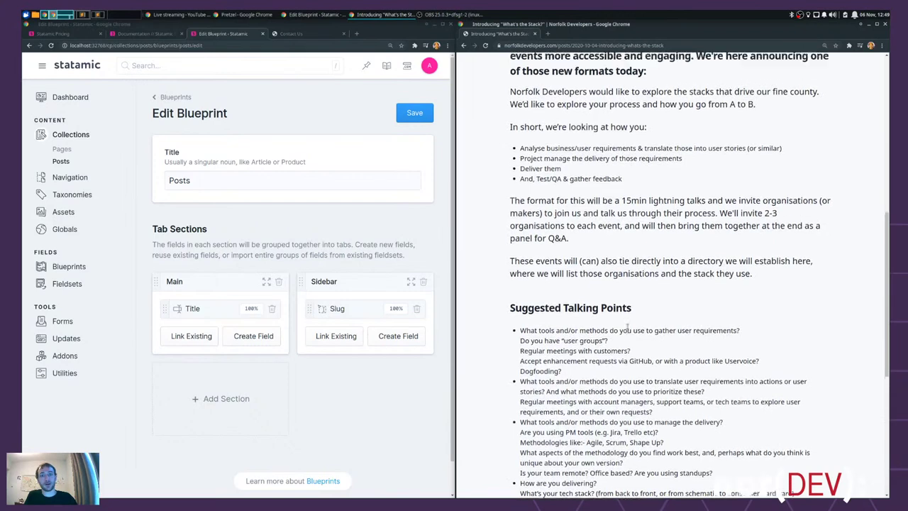
scroll(627, 324, "up", 3)
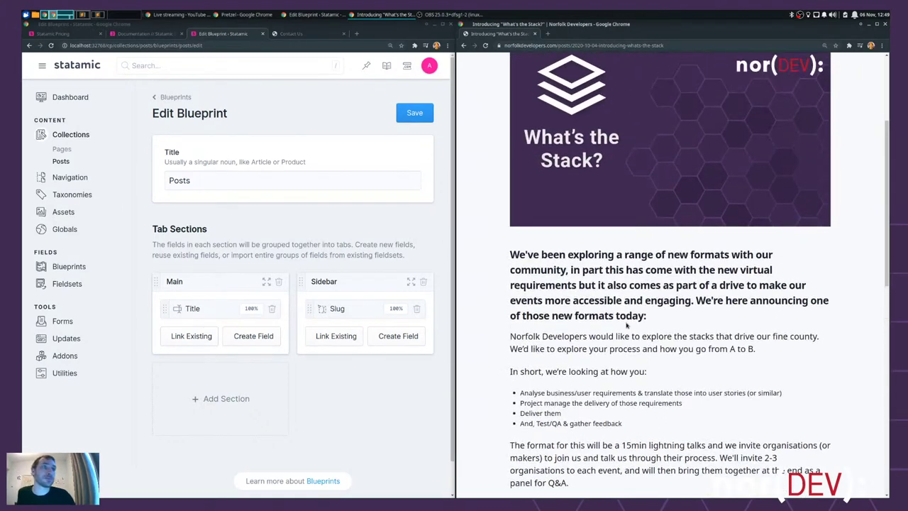
scroll(626, 323, "up", 5)
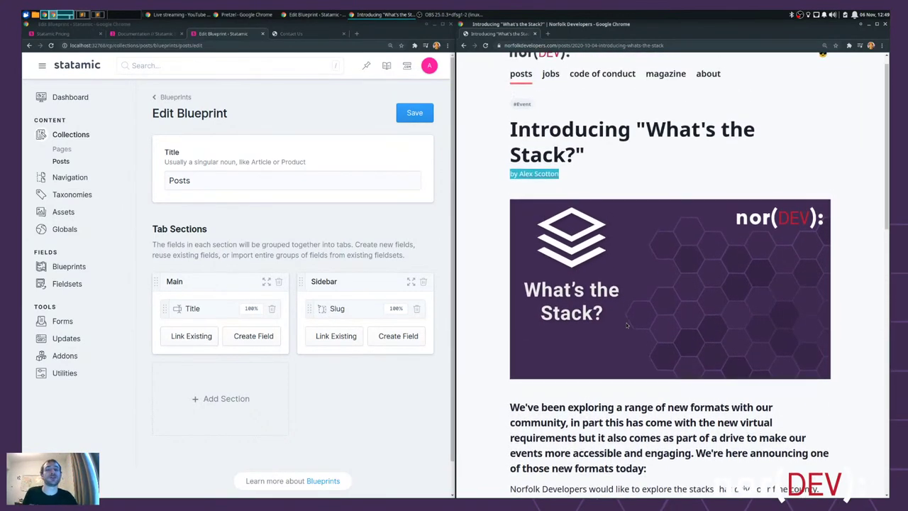
left_click(614, 182)
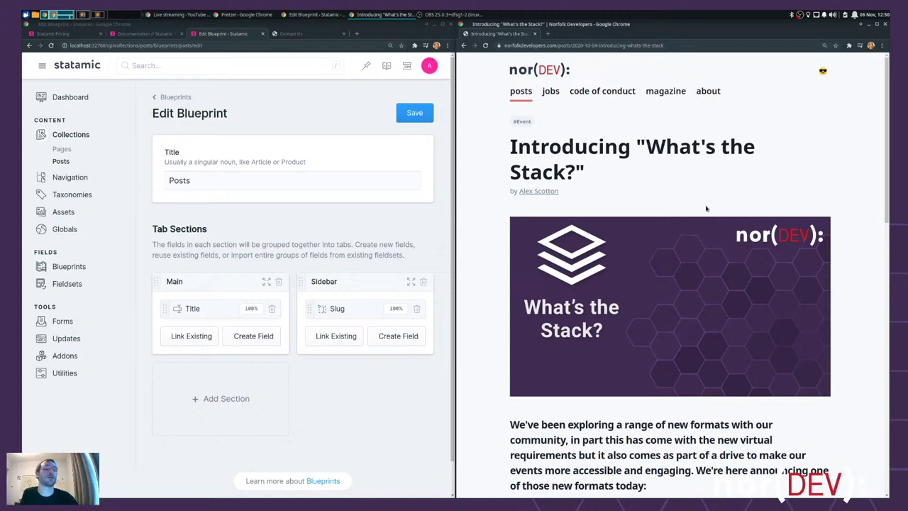
left_click(269, 102)
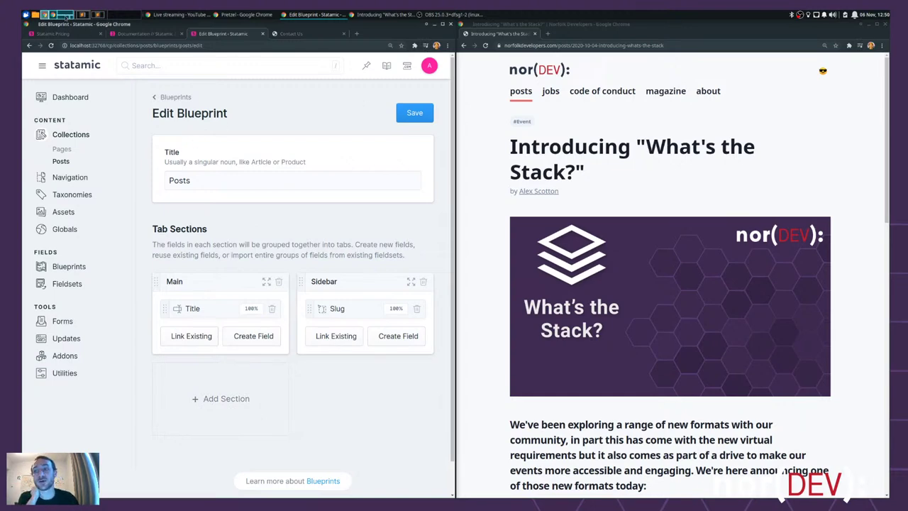
key("ctrl+alt+Right")
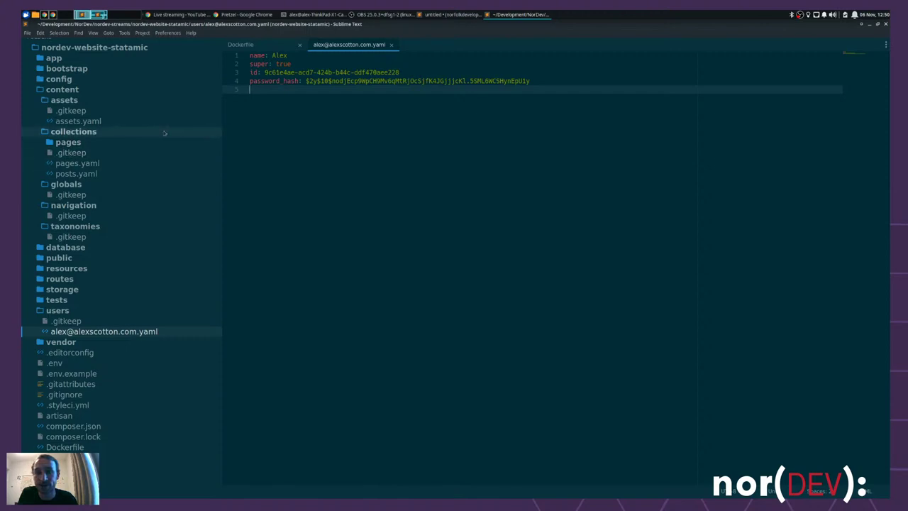
key("alt+Tab")
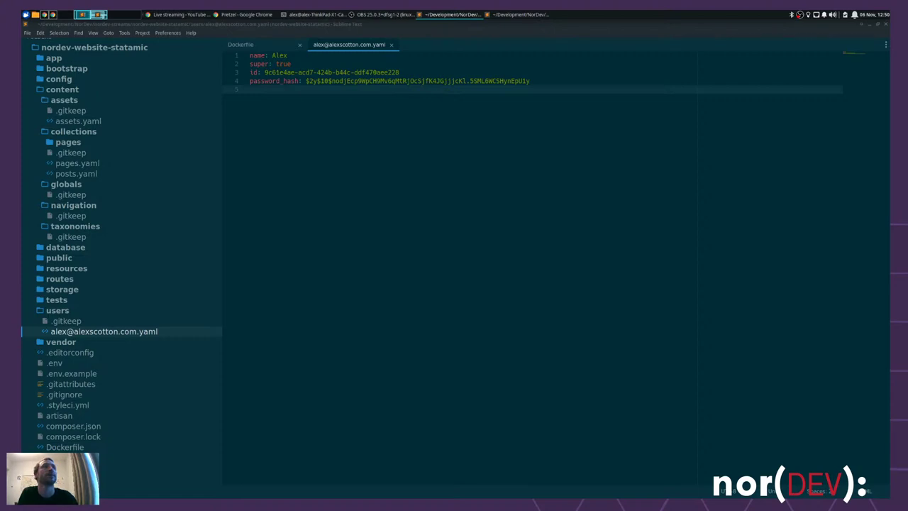
- Paste the old nor(DEV):con 2015 post into a new Sublime Text file and delete its blank front-matter line
left_click(332, 192)
key("ctrl+n")
type("--- title: 'Bristow Holland on the nor(DEV):con 2015'  --- Bristow Holland had some kind words:  > We were delighted to be involved NorDevCon 2015 as a sponsor, the format was excellent with a range of topics and subject matter for everyone, we particularly enjoyed the business track which offered really accessible insight into the business tech community. We met some great contacts and learnt a lot, including several enquiries from prospective customers which we are busy following up on, the facilities were excellent and the food and drink were great too - all in all a fantastic effort from the Naked Element team, roll on 2016!")
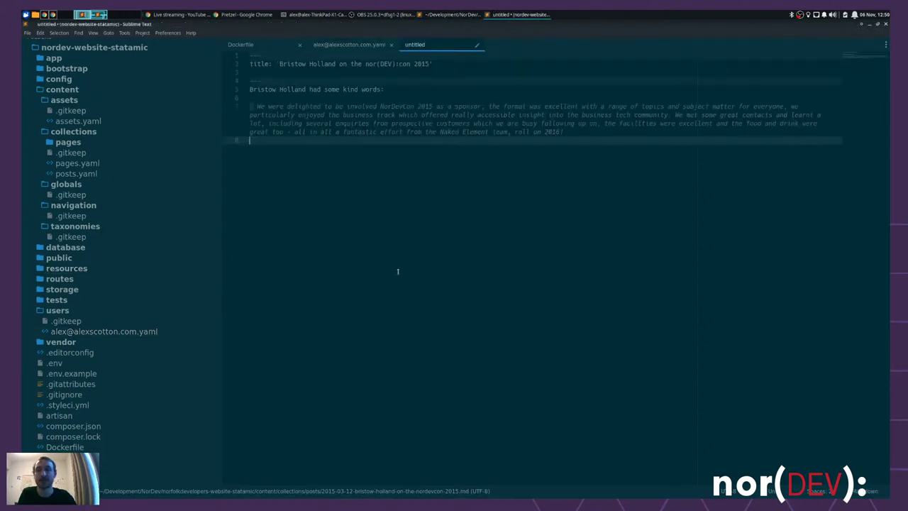
left_click(260, 71)
key("BackSpace")
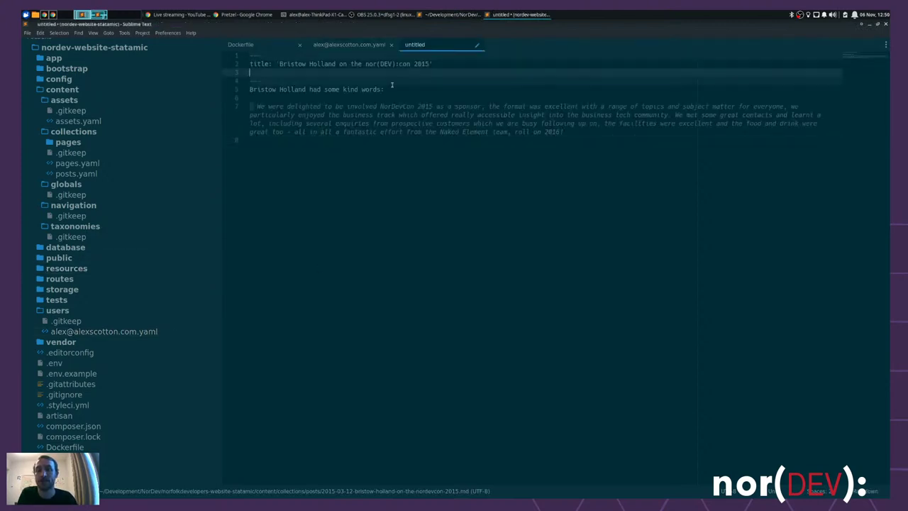
left_click(682, 222)
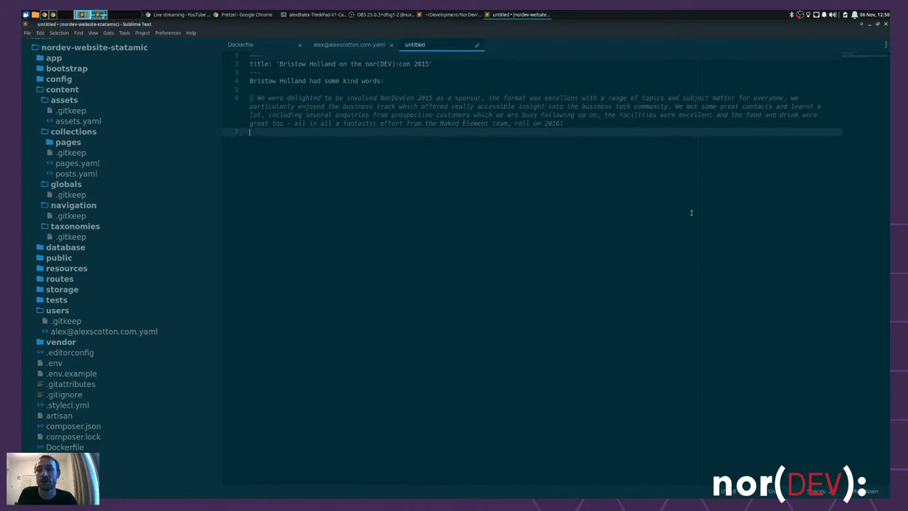
- Select the front matter and the quoted intro paragraph to review them, then switch to Chrome
left_click_drag(474, 61, 230, 54)
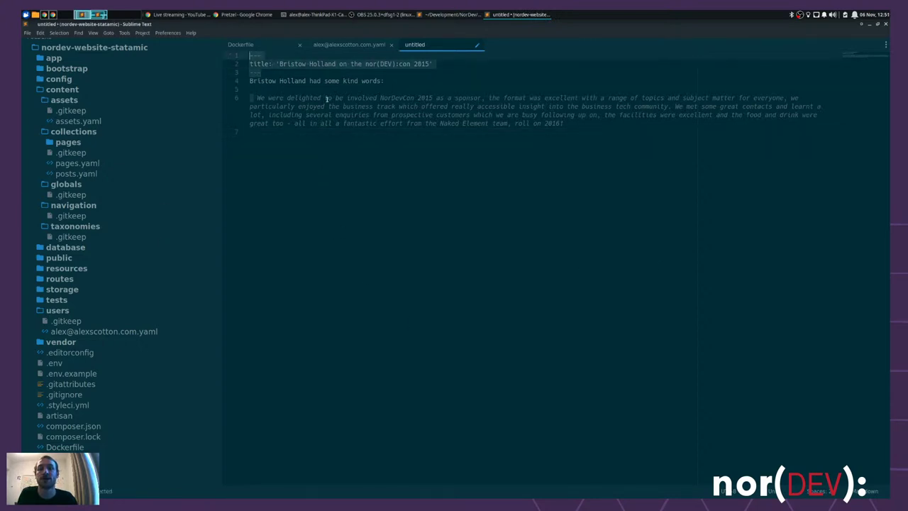
left_click(263, 74)
left_click_drag(565, 123, 211, 87)
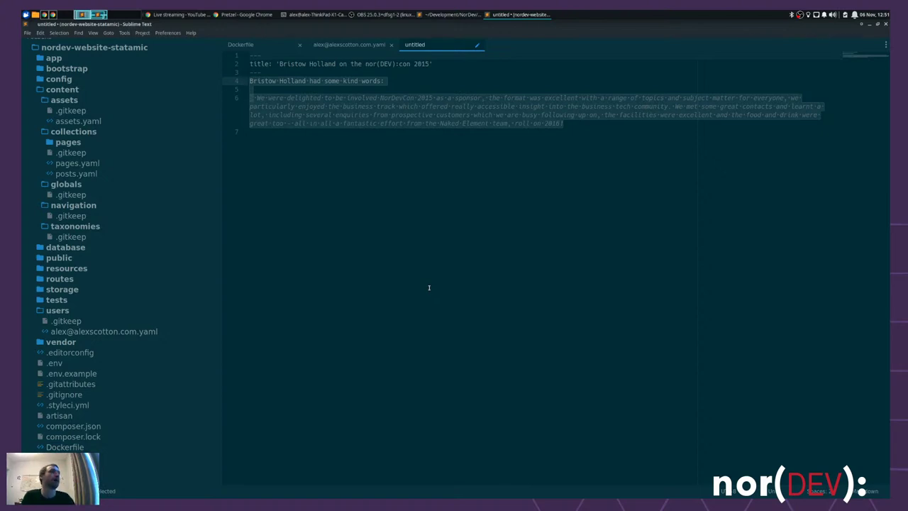
left_click(378, 139)
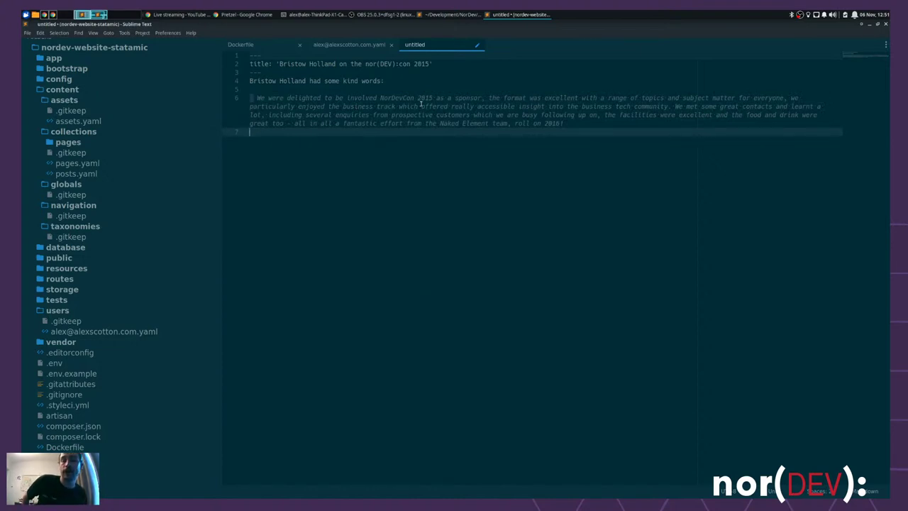
key("ctrl+alt+Left")
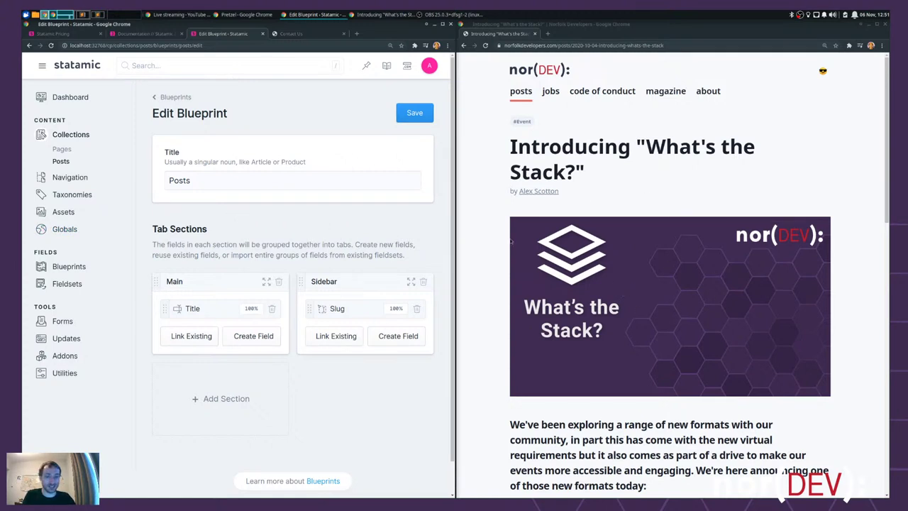
- Highlight the live article's author byline and scroll through the post
left_click_drag(575, 196, 501, 194)
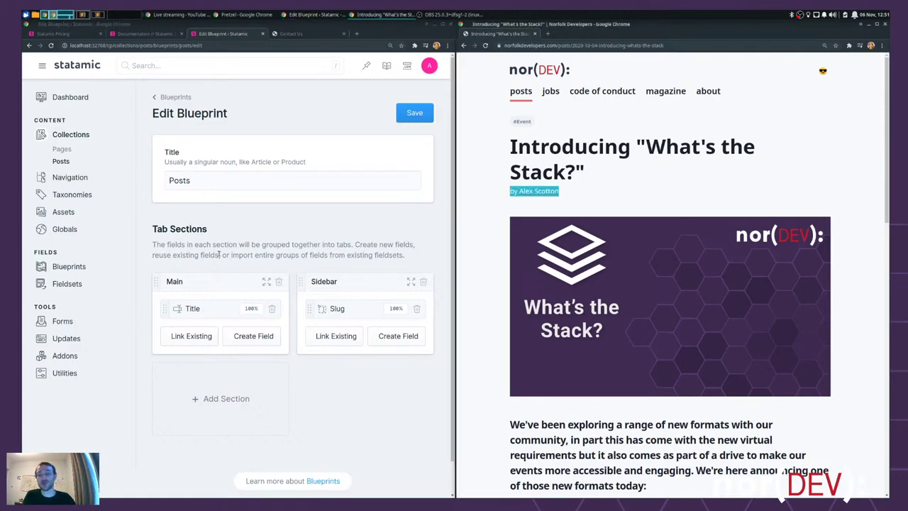
scroll(690, 270, "down", 10)
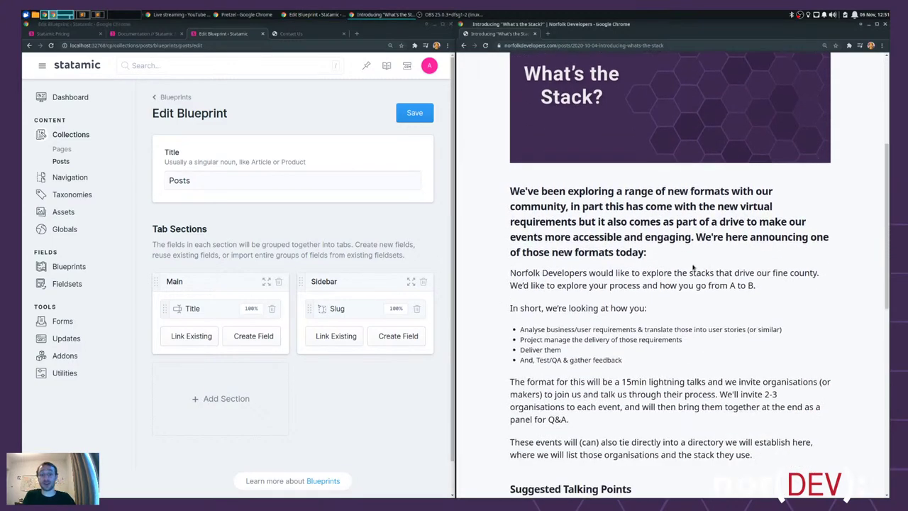
scroll(691, 270, "down", 4)
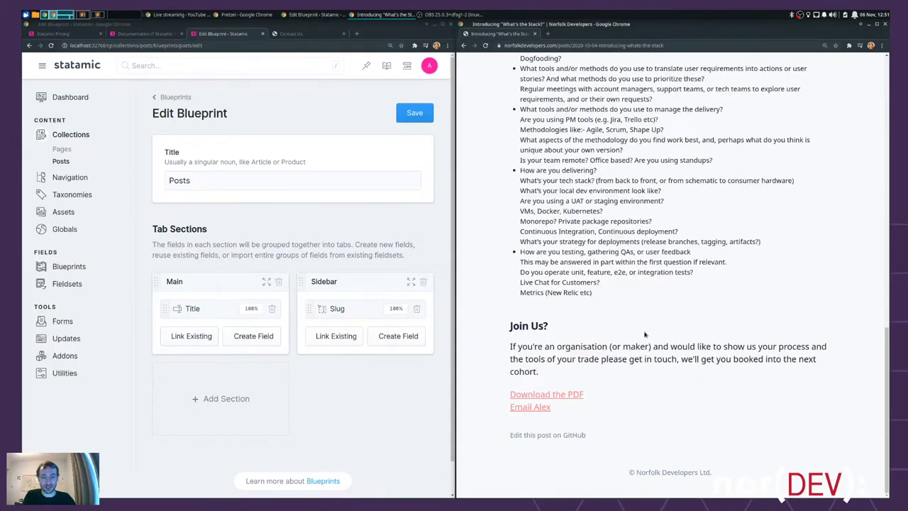
scroll(656, 322, "up", 6)
scroll(657, 321, "up", 6)
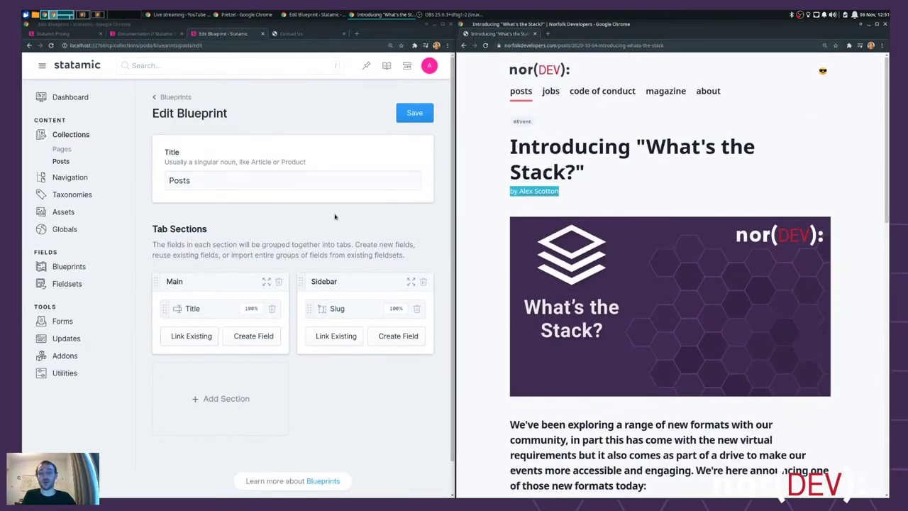
- Save the Posts blueprint, maximize Statamic, then bring the article window back alongside
left_click(295, 211)
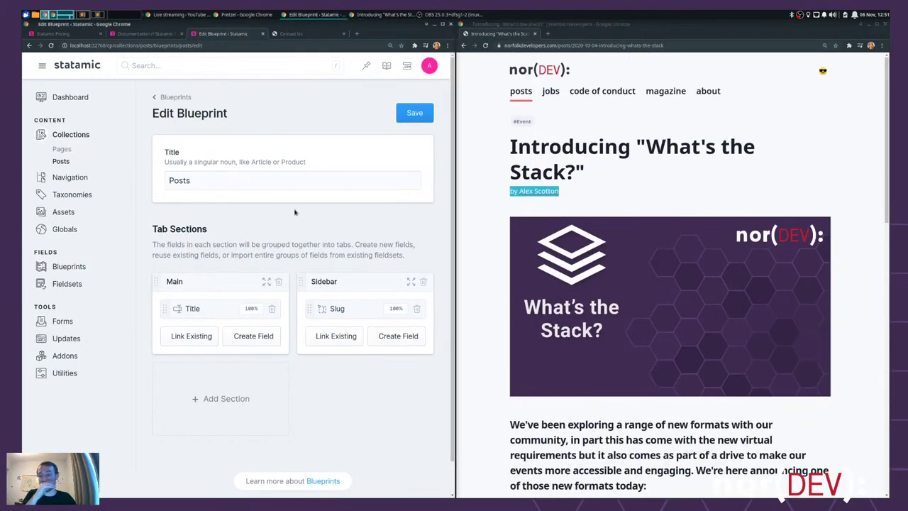
left_click(414, 112)
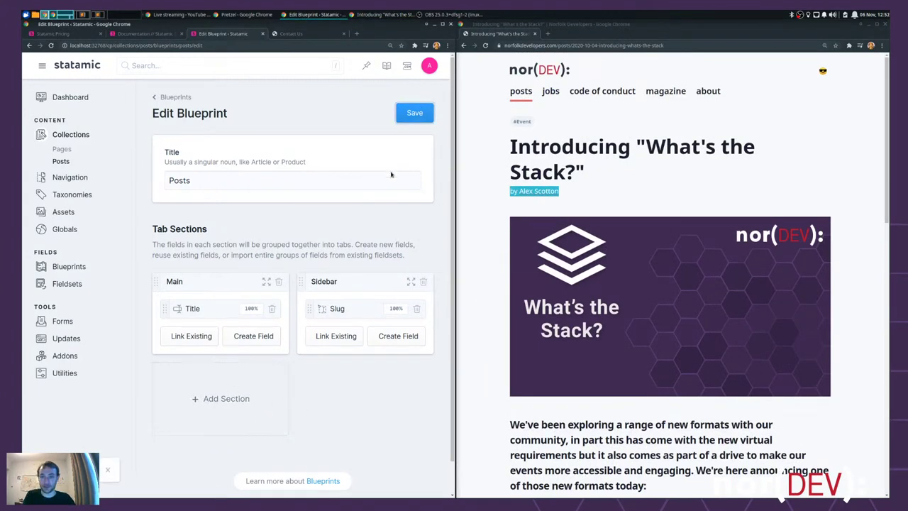
key("super+Up")
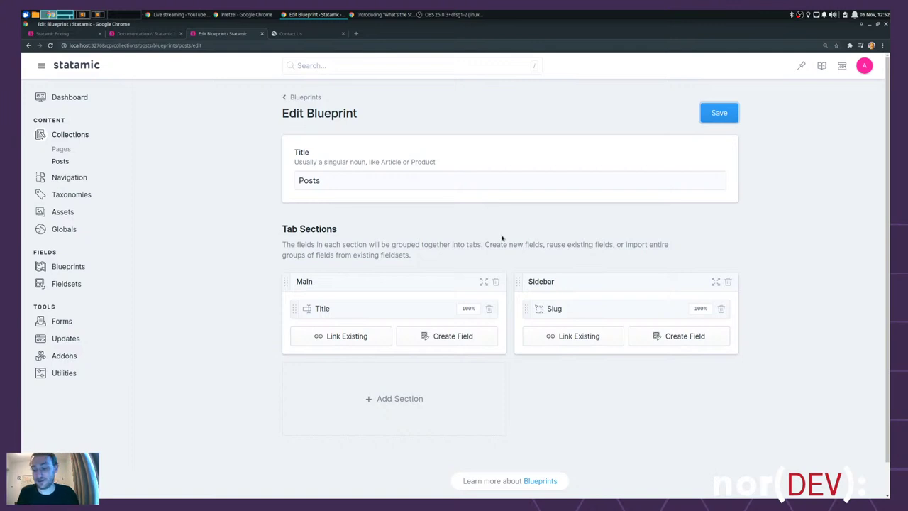
key("alt+Tab")
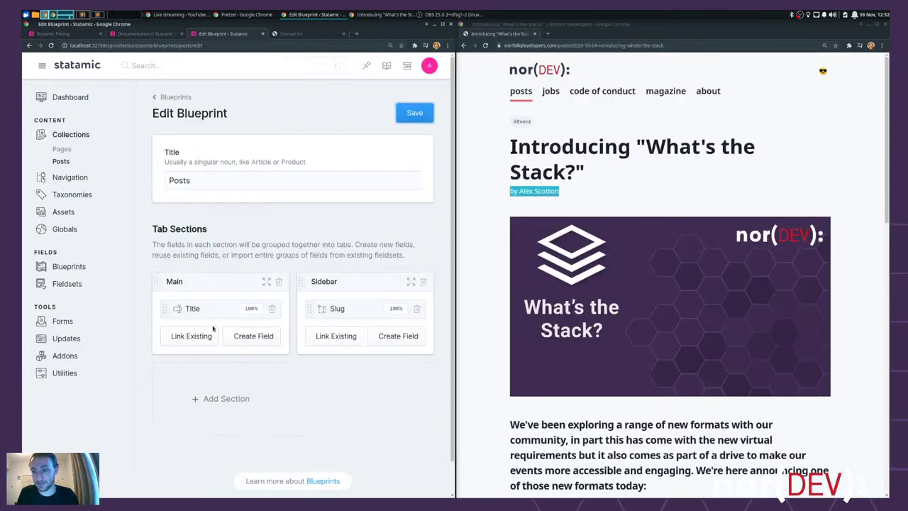
- Add an Assets field to Main with display name 'Hero Image' and handle 'hero'
left_click(252, 337)
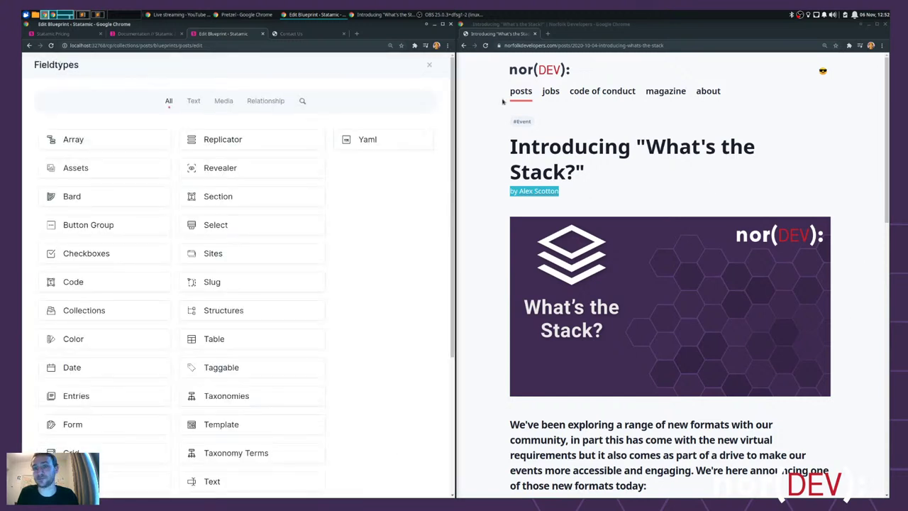
key("super+Up")
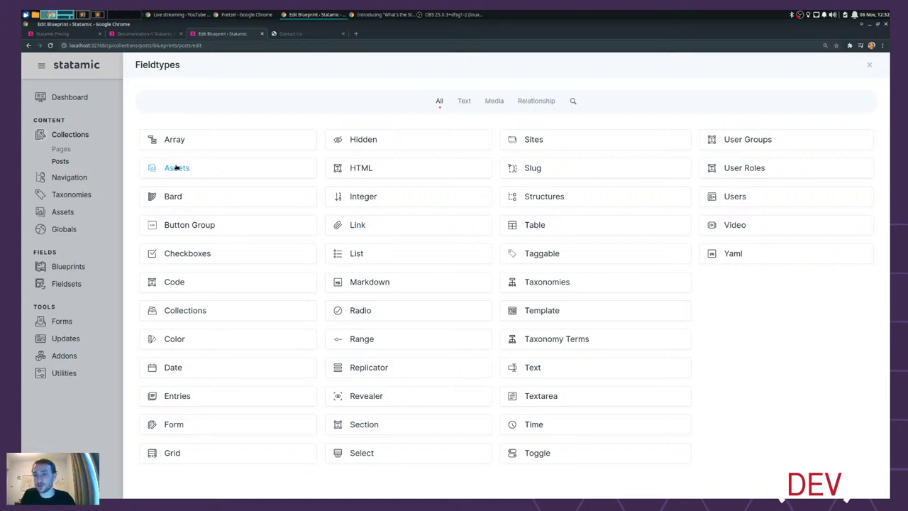
left_click(176, 167)
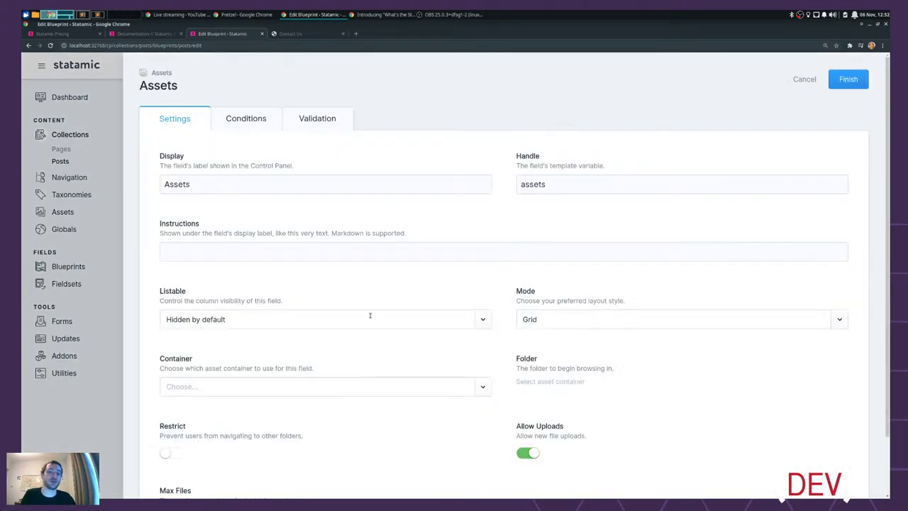
left_click_drag(242, 185, 150, 180)
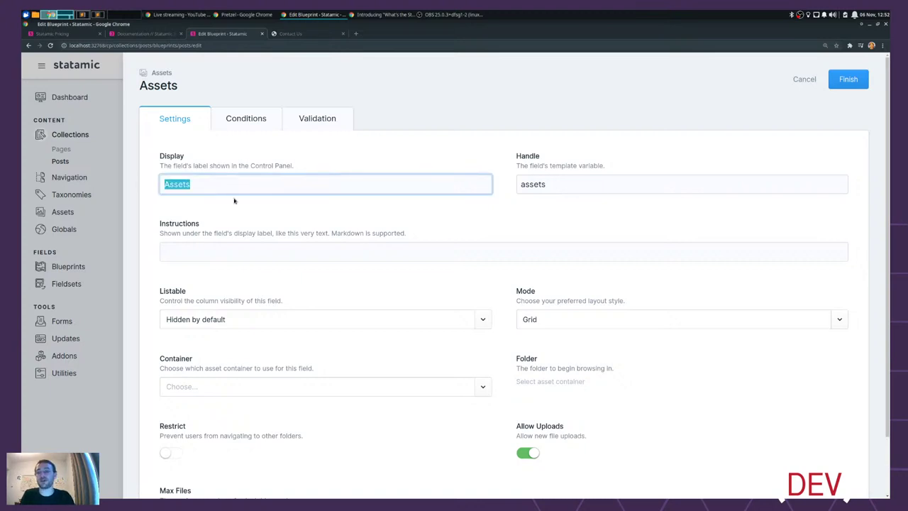
type("Hero Image")
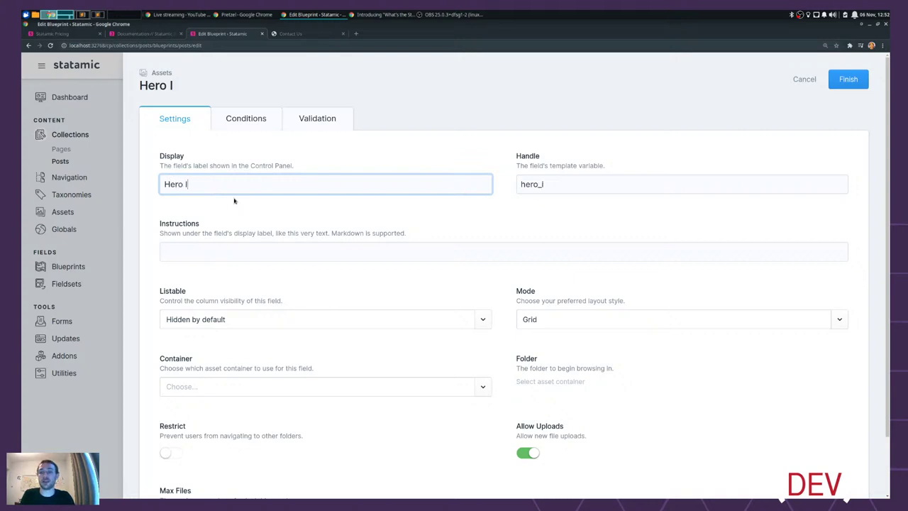
left_click(582, 183)
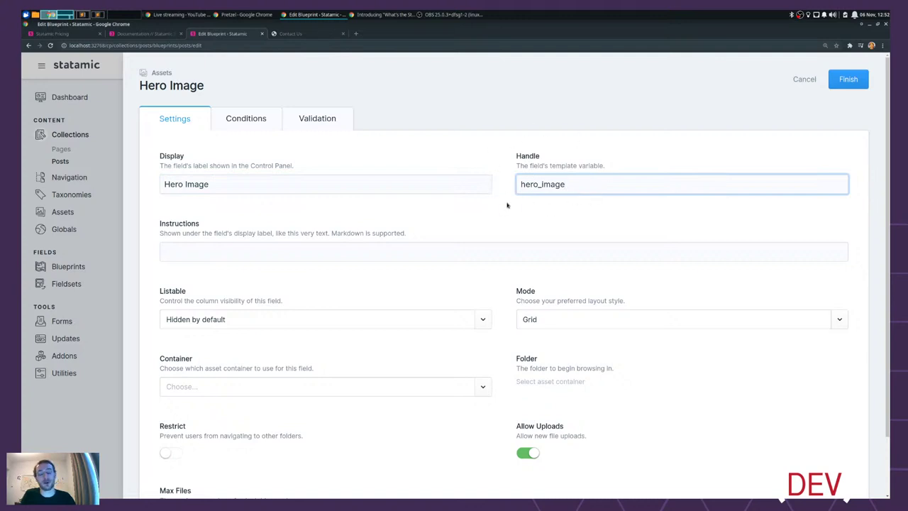
key("BackSpace")
key("BackSpace")
key("BackSpace")
key("BackSpace")
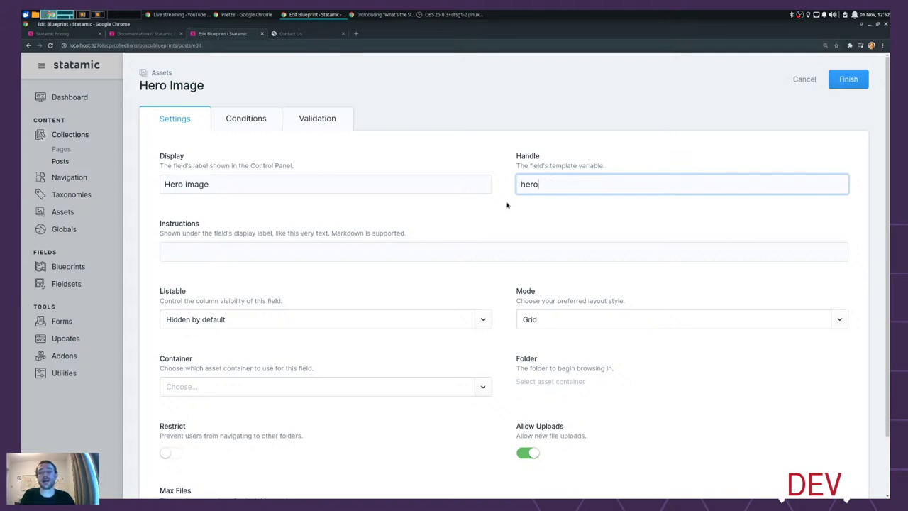
key("Tab")
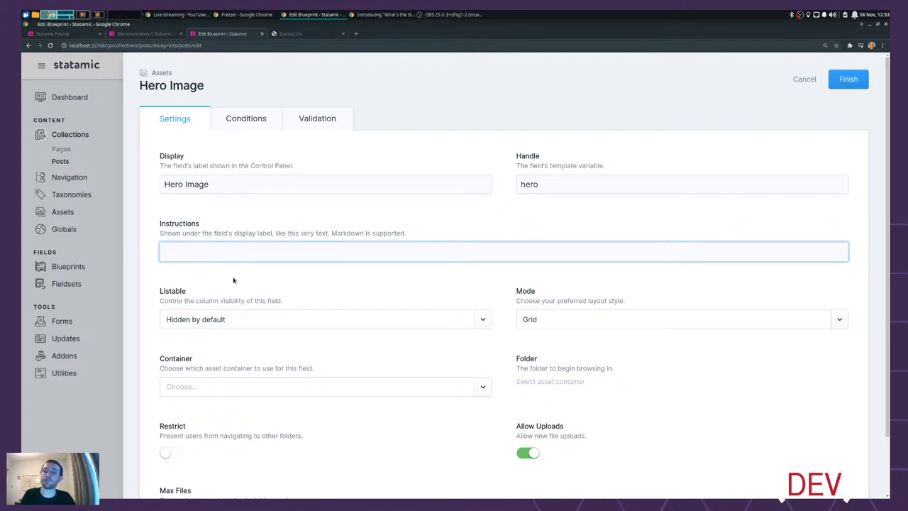
- Leave listable as Hidden by default and choose the Assets container for the field
scroll(210, 294, "down", 1)
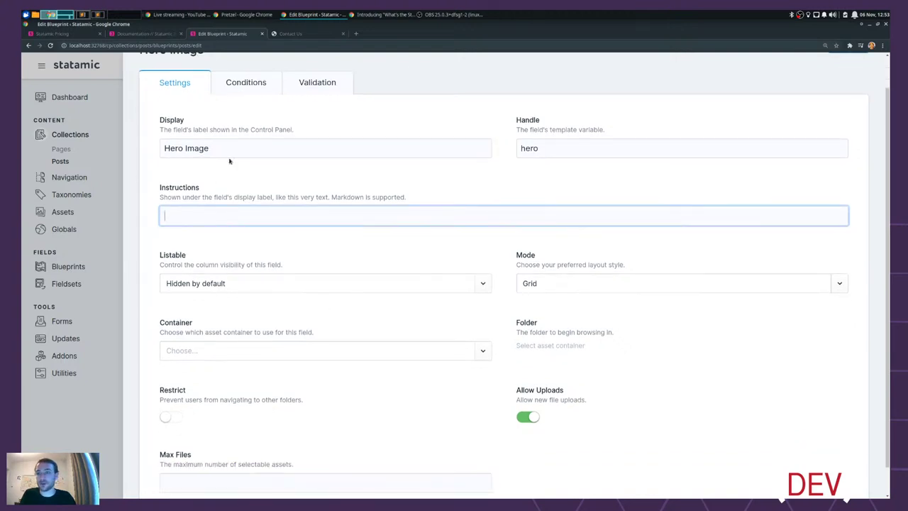
scroll(177, 121, "up", 1)
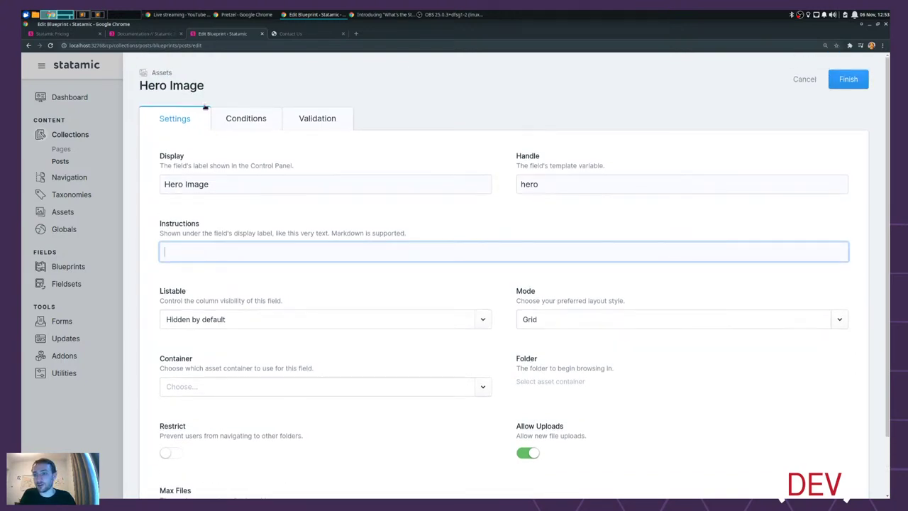
scroll(207, 322, "down", 2)
left_click(234, 252)
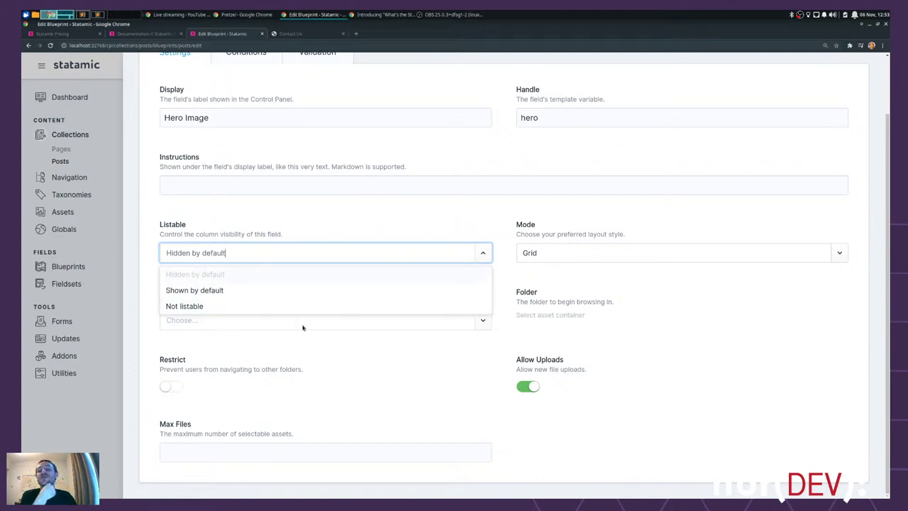
left_click(261, 214)
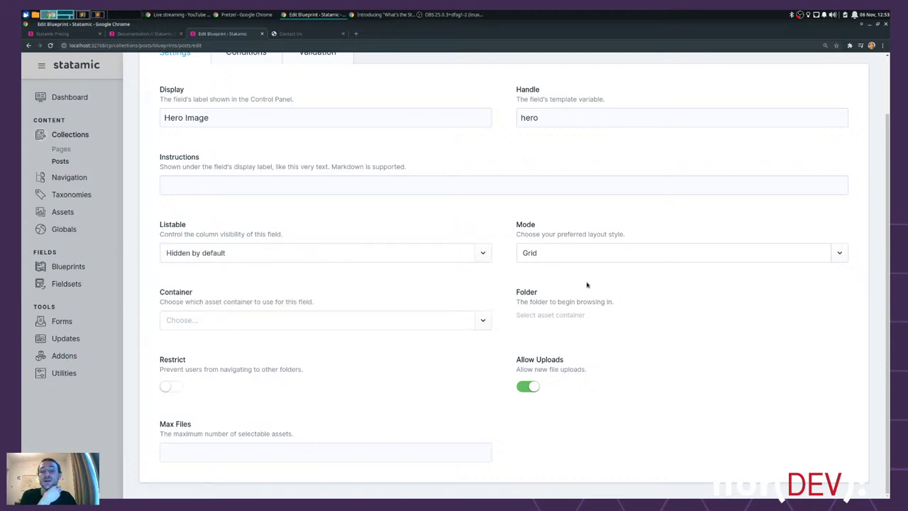
left_click(483, 323)
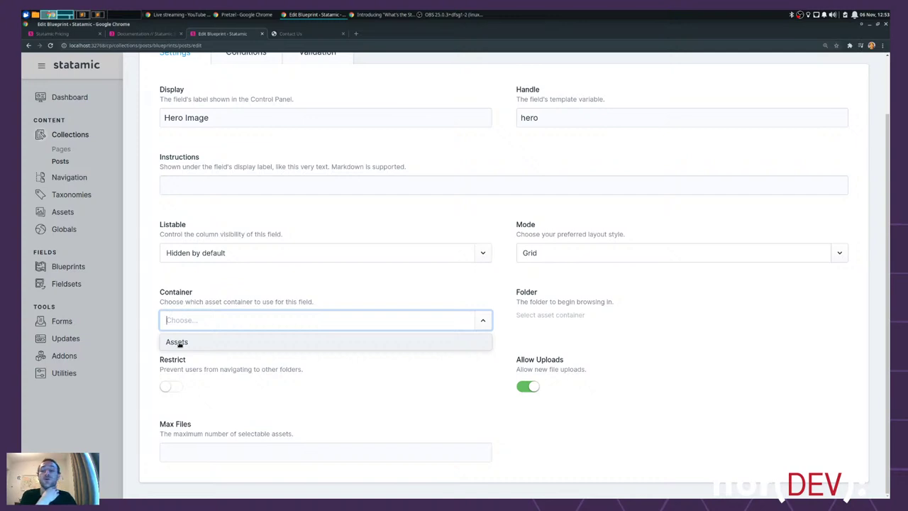
left_click(177, 342)
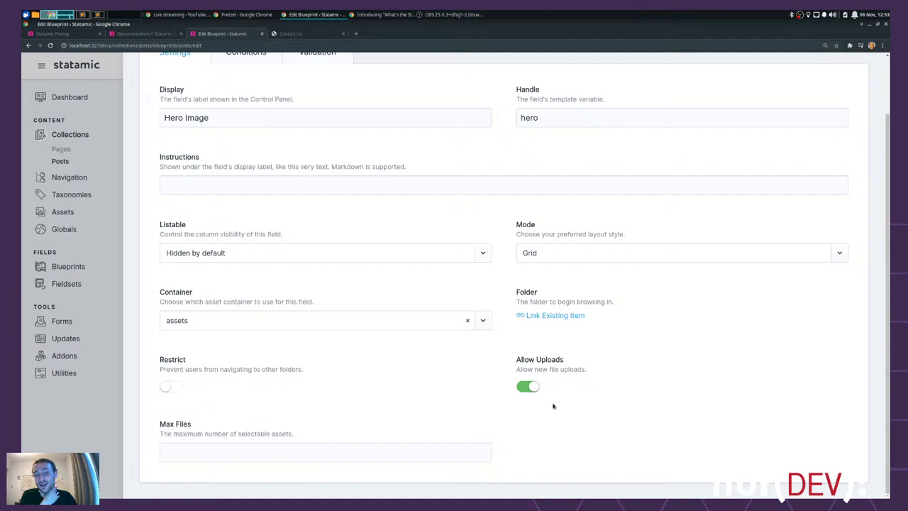
- Set the Hero Image field's Max Files to 1 using the spinner
left_click(216, 450)
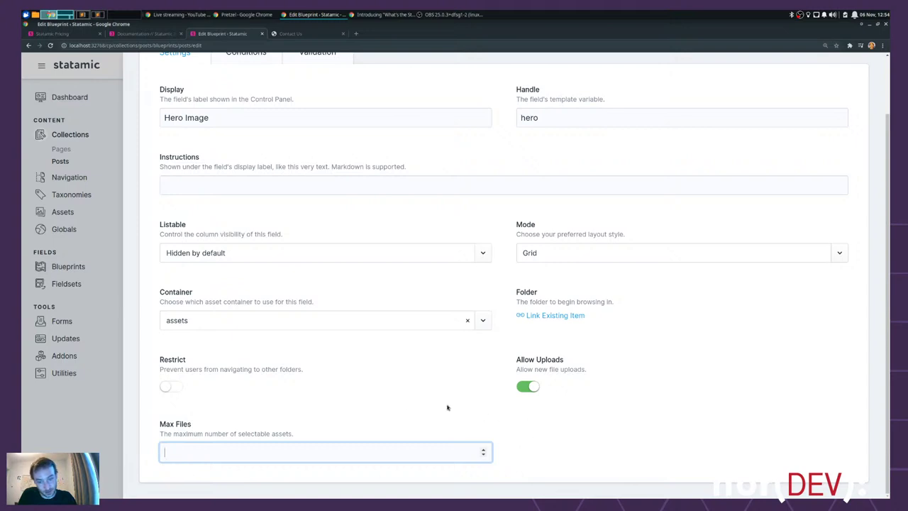
left_click(529, 448)
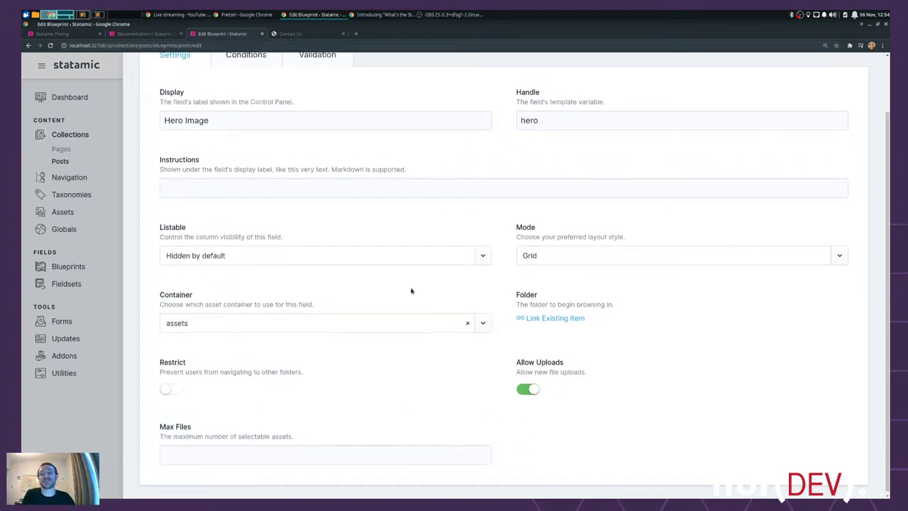
scroll(411, 289, "up", 2)
scroll(409, 291, "down", 2)
left_click(483, 450)
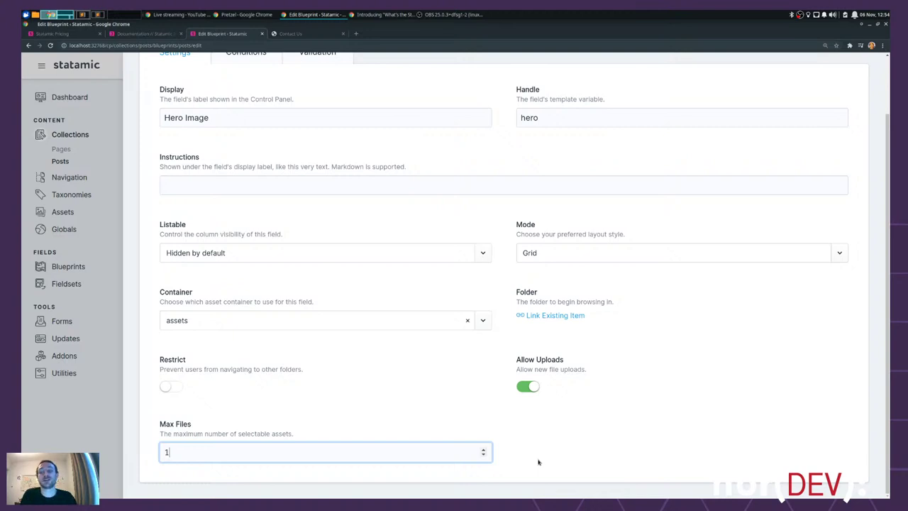
scroll(721, 365, "up", 1)
scroll(202, 457, "down", 1)
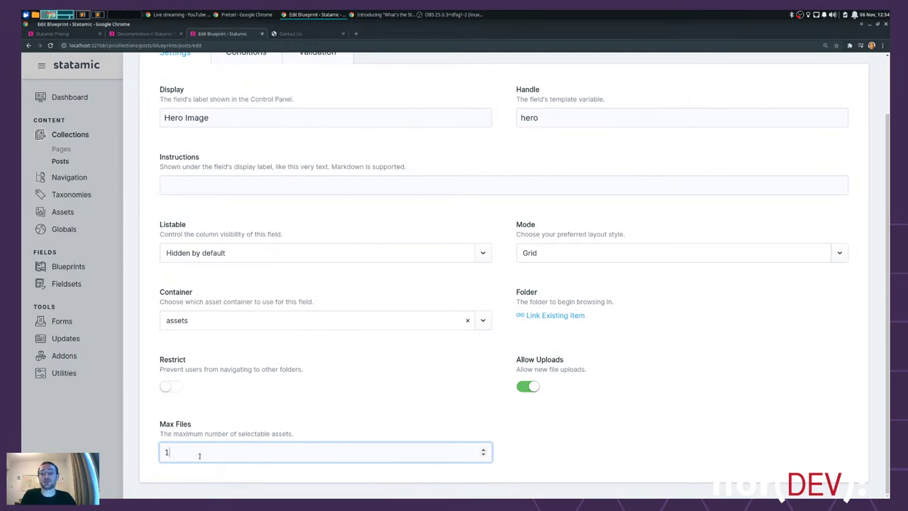
left_click(243, 409)
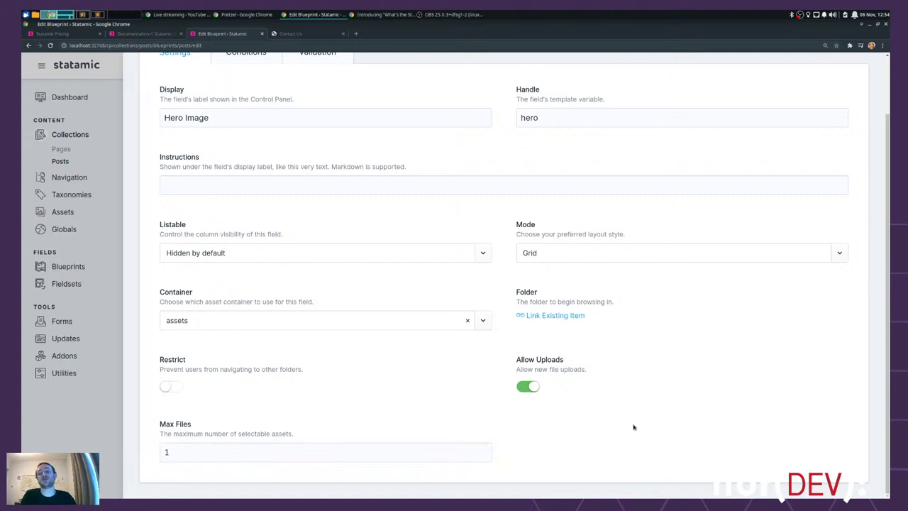
- Scroll through and highlight the field's settings text to review the configuration
scroll(580, 412, "up", 1)
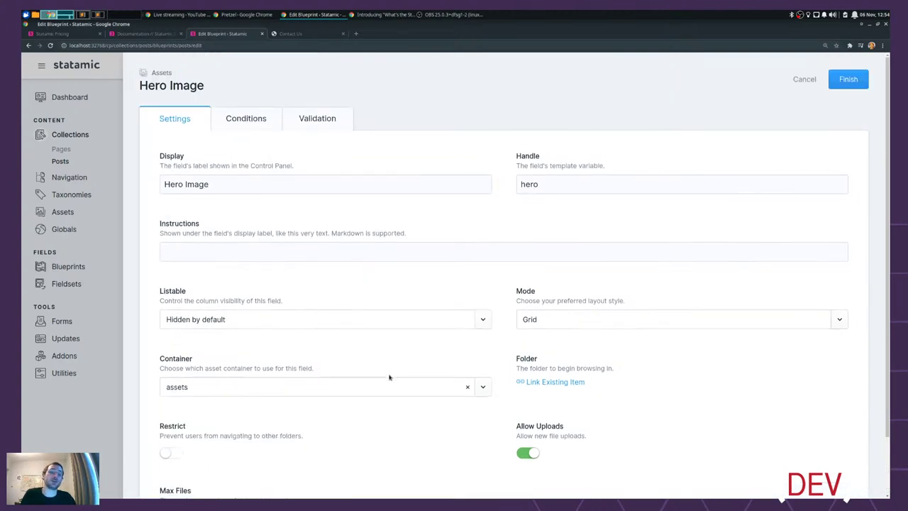
scroll(306, 378, "down", 1)
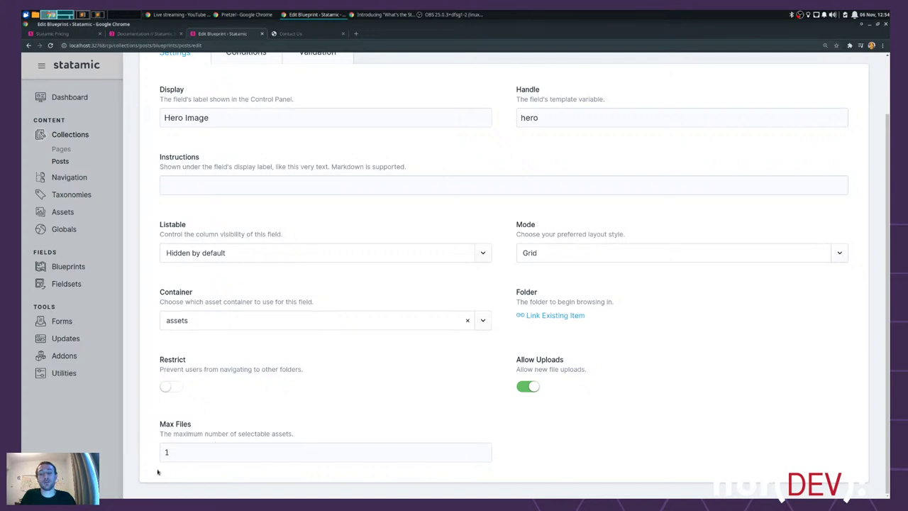
scroll(167, 413, "up", 1)
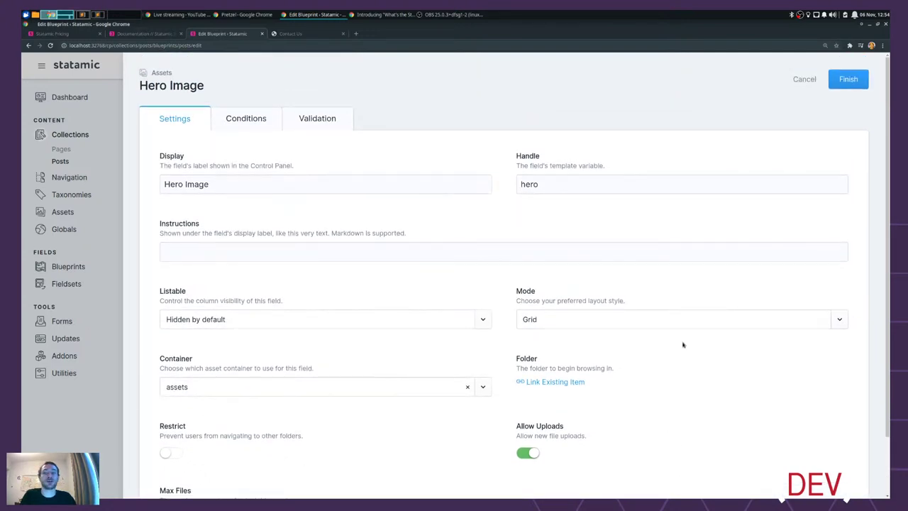
left_click_drag(809, 273, 525, 495)
left_click(491, 154)
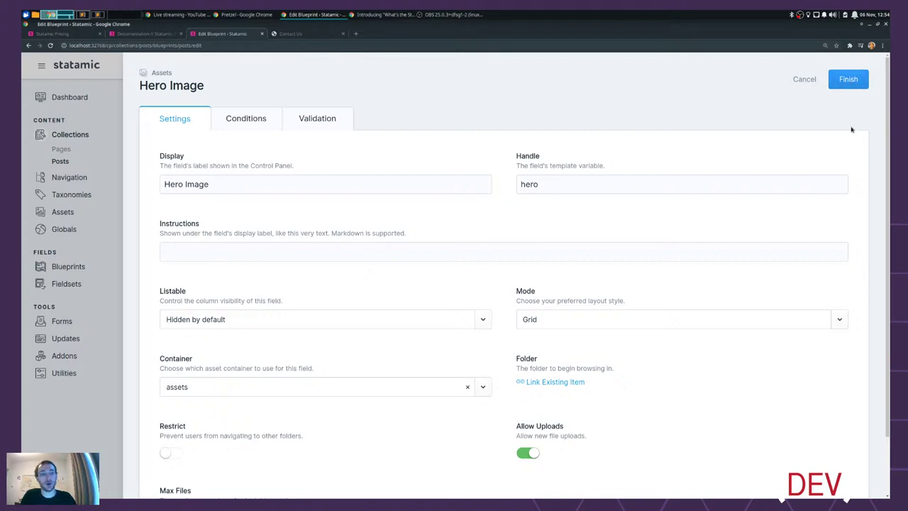
scroll(505, 435, "down", 2)
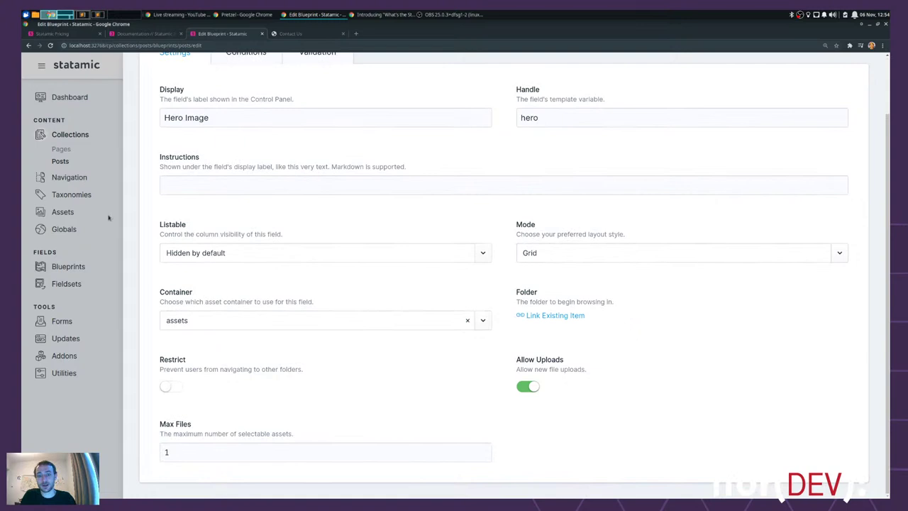
scroll(624, 245, "up", 2)
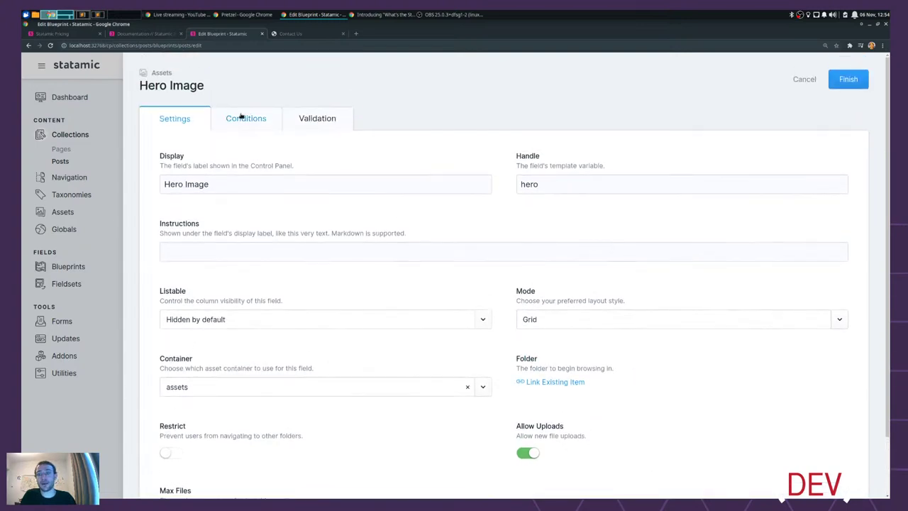
- Review the Hero Image field's display conditions, keeping Always show
left_click(241, 119)
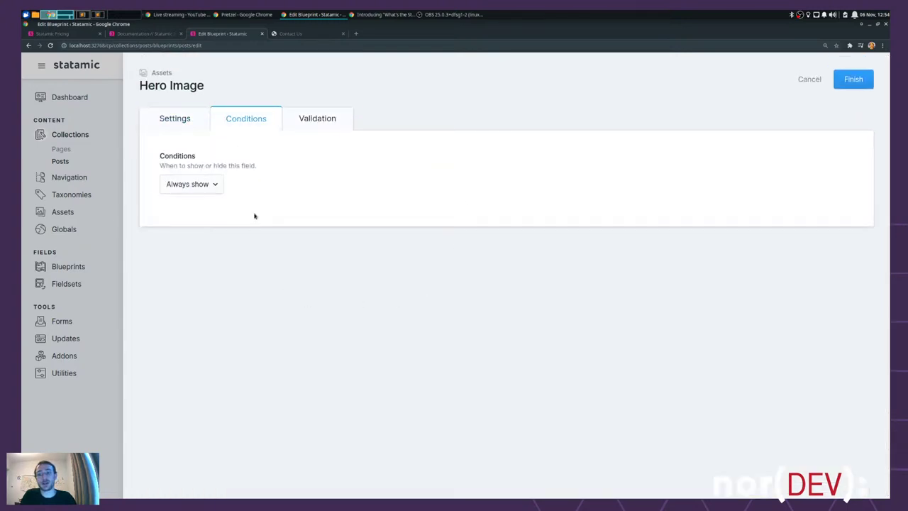
left_click(175, 189)
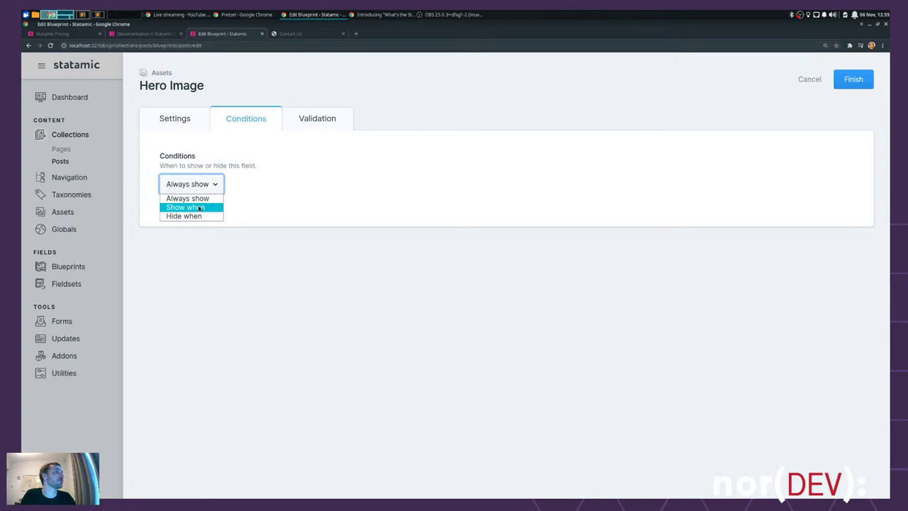
left_click(276, 175)
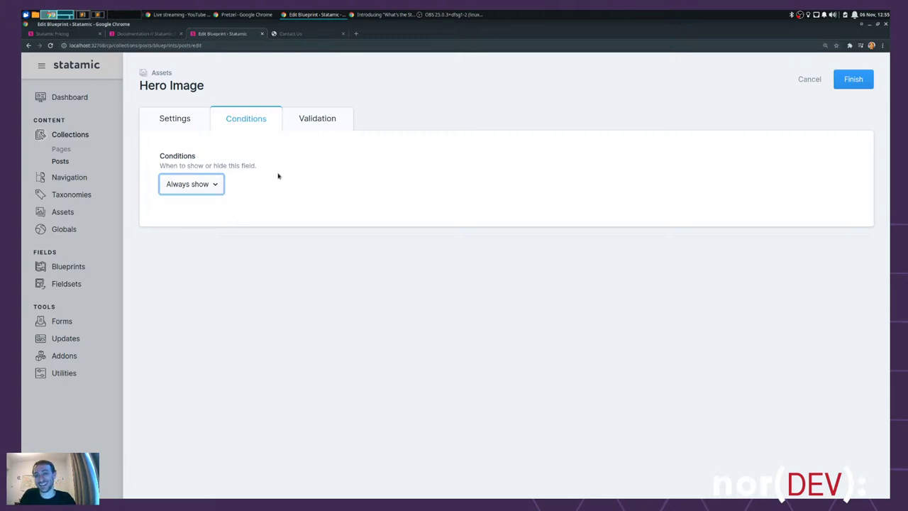
left_click(205, 183)
left_click(205, 183)
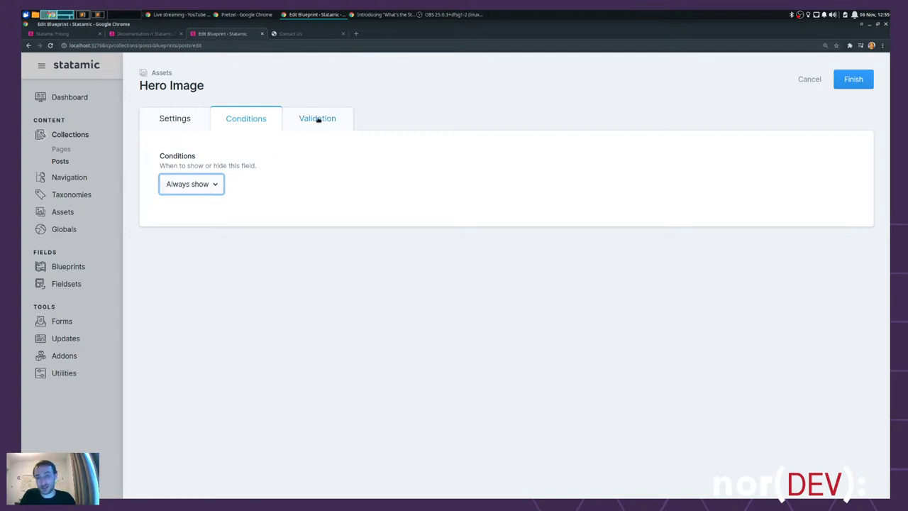
- In Validation, toggle Required on then off and browse the available rules
left_click(318, 120)
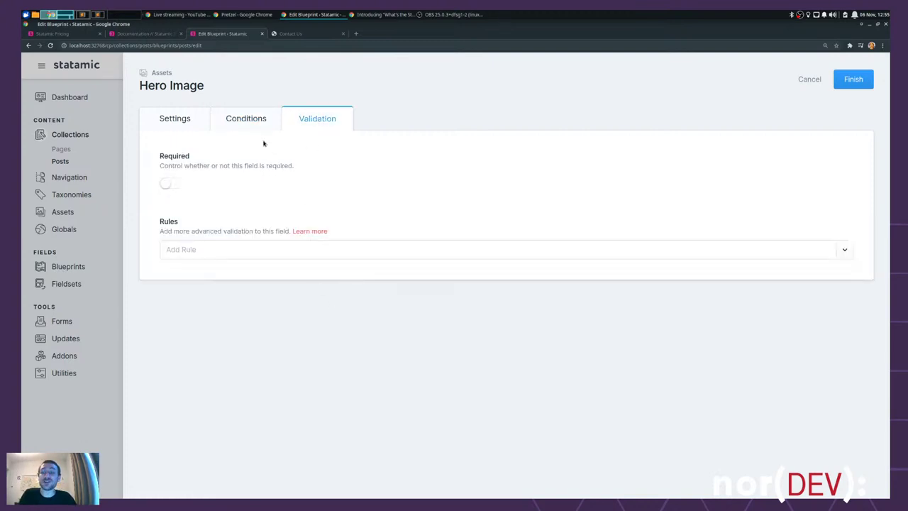
left_click(169, 185)
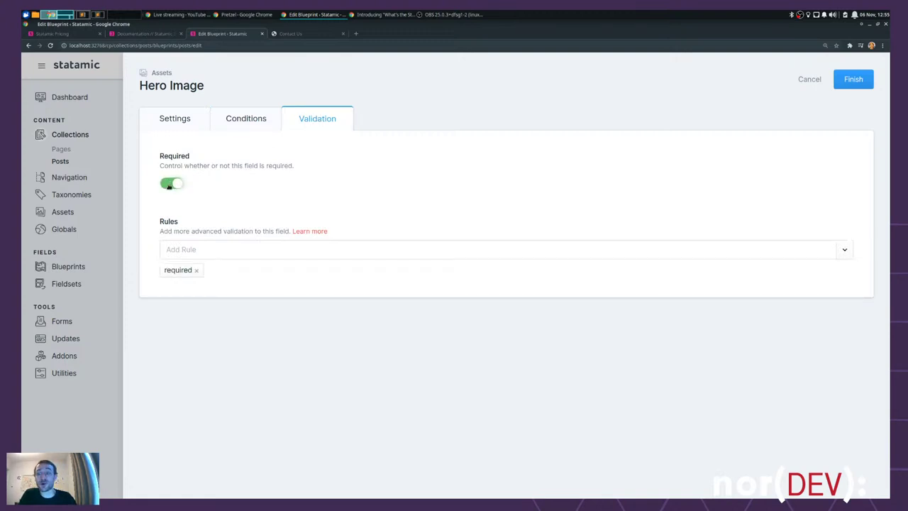
left_click(168, 185)
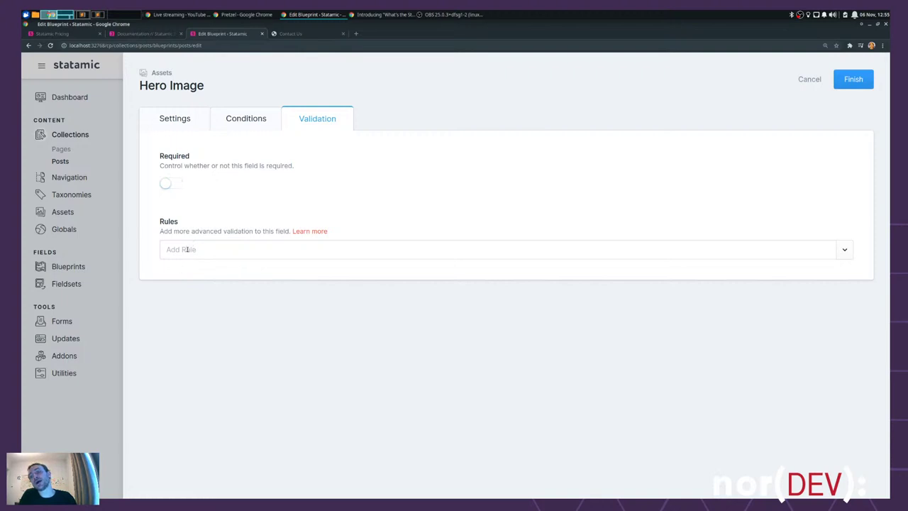
left_click(190, 248)
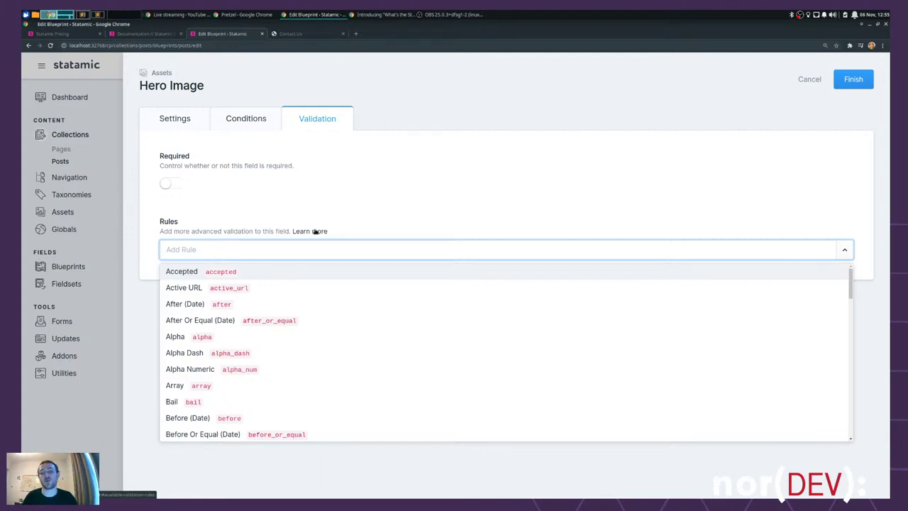
scroll(304, 339, "down", 12)
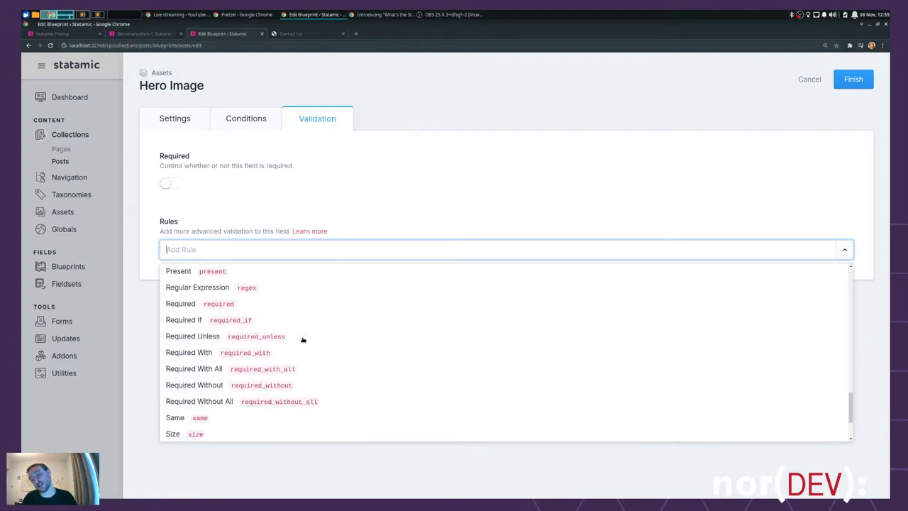
scroll(303, 339, "down", 3)
scroll(302, 339, "up", 8)
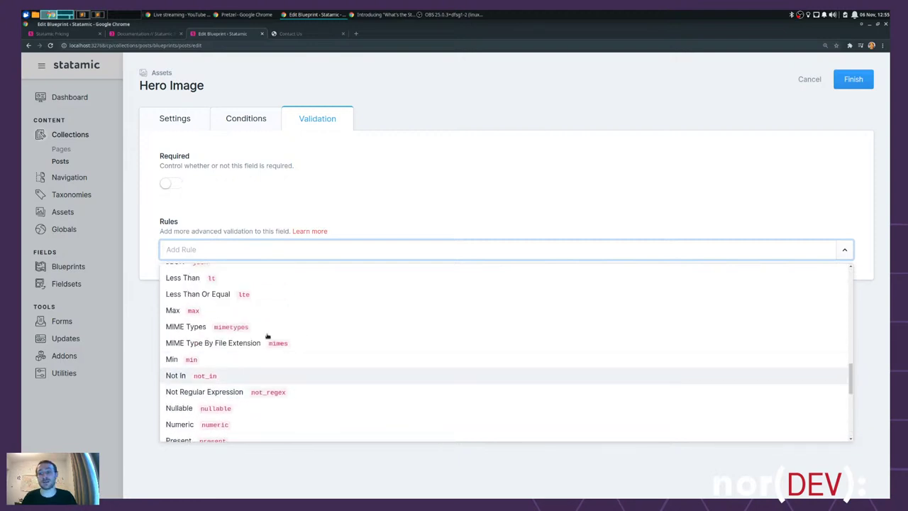
- Add a MIME Types validation rule, type 'jpeg', and inspect the example MIME type
left_click(194, 326)
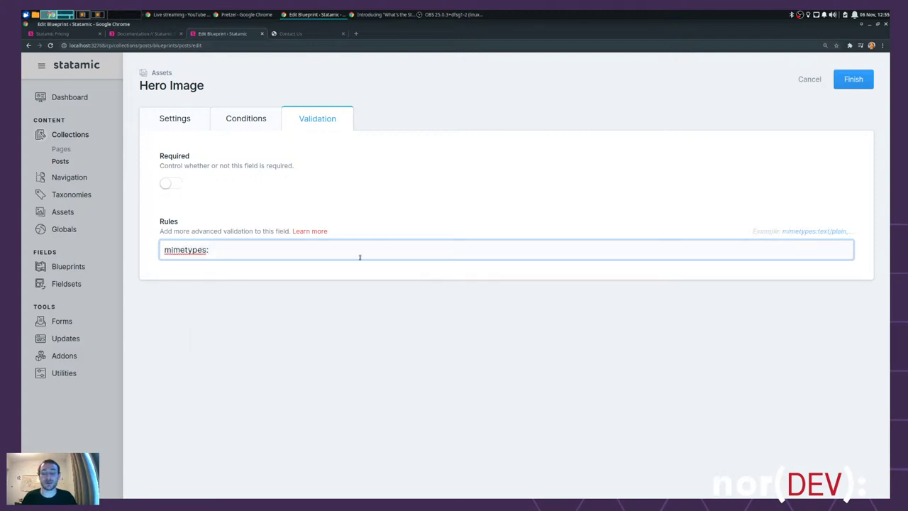
type("jpeg")
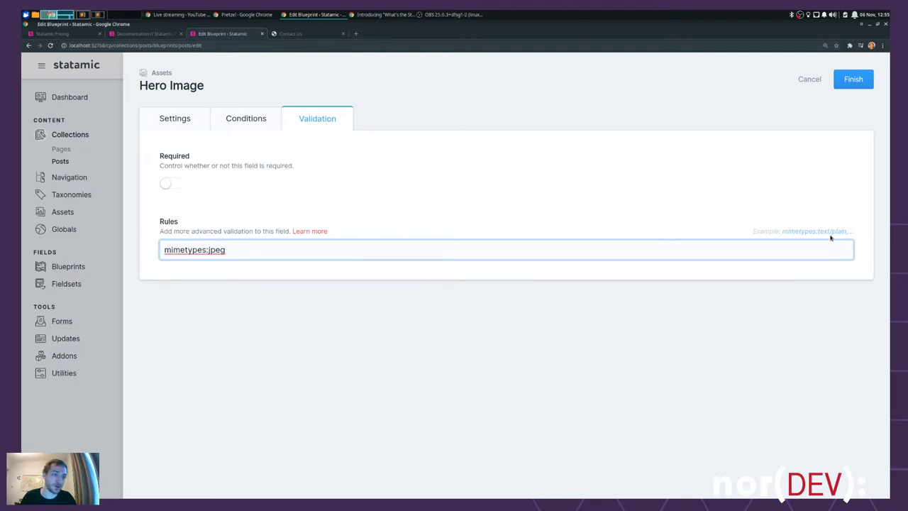
left_click(819, 231)
left_click_drag(819, 231, 843, 231)
right_click(843, 231)
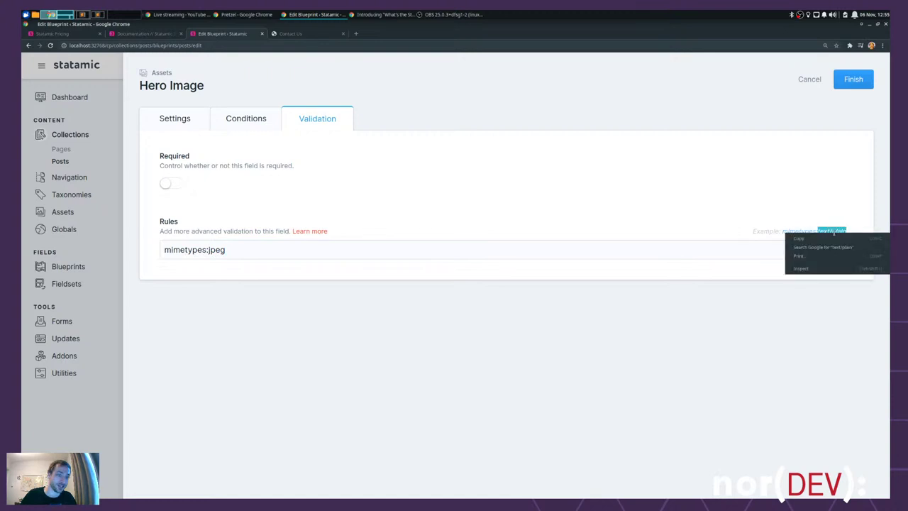
left_click(815, 238)
- Insert 'image/' after mimetypes:, commit the rule, and close the Hero Image settings
left_click(263, 250)
key("ctrl+Left")
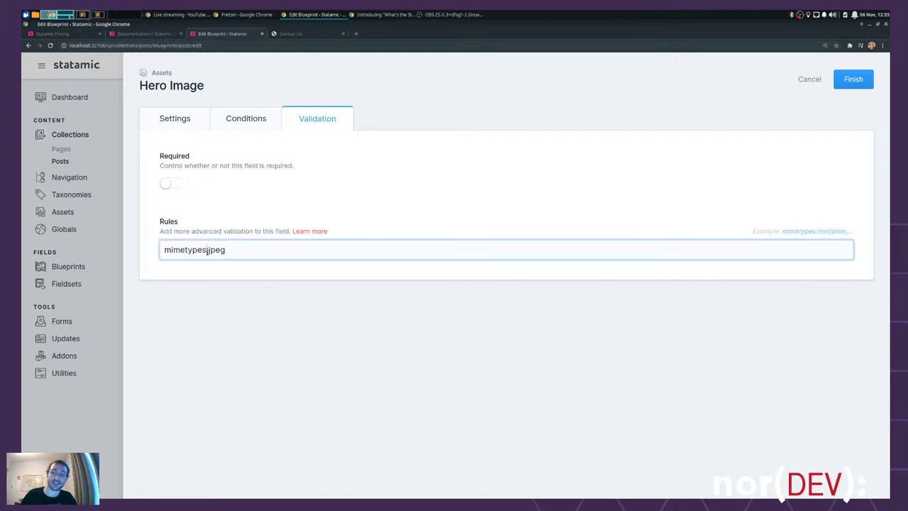
type("im")
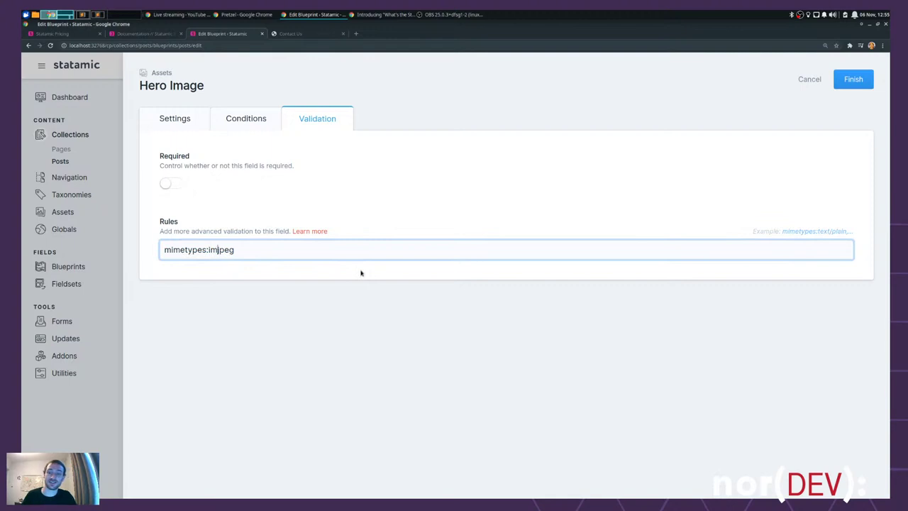
type("age/")
key("ctrl+a")
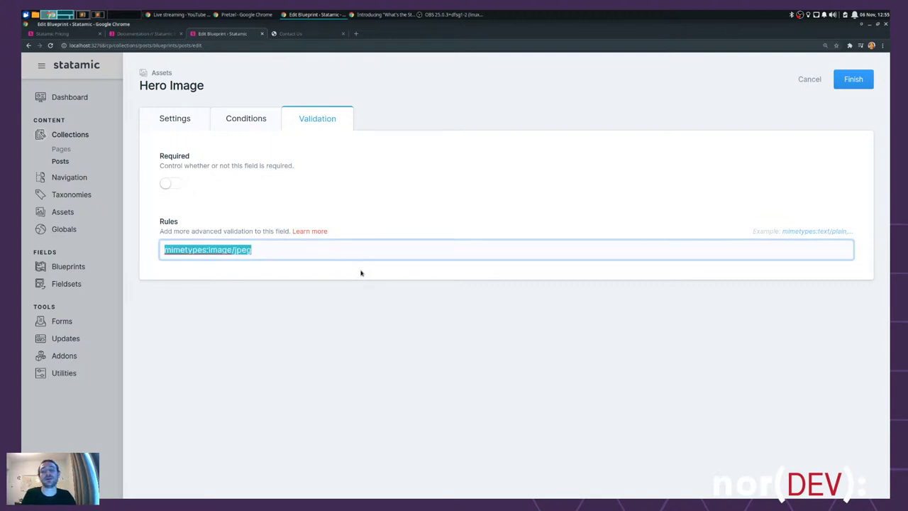
left_click(285, 212)
left_click(276, 249)
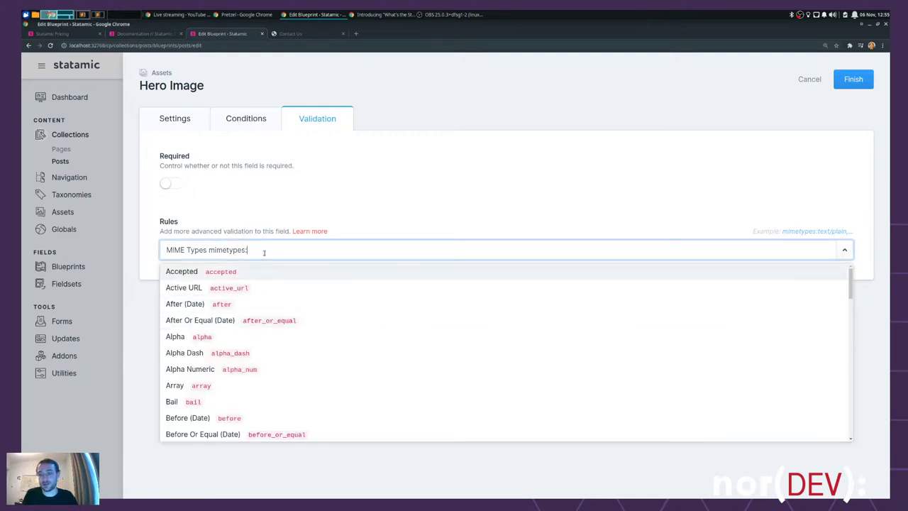
key("Escape")
key("Escape")
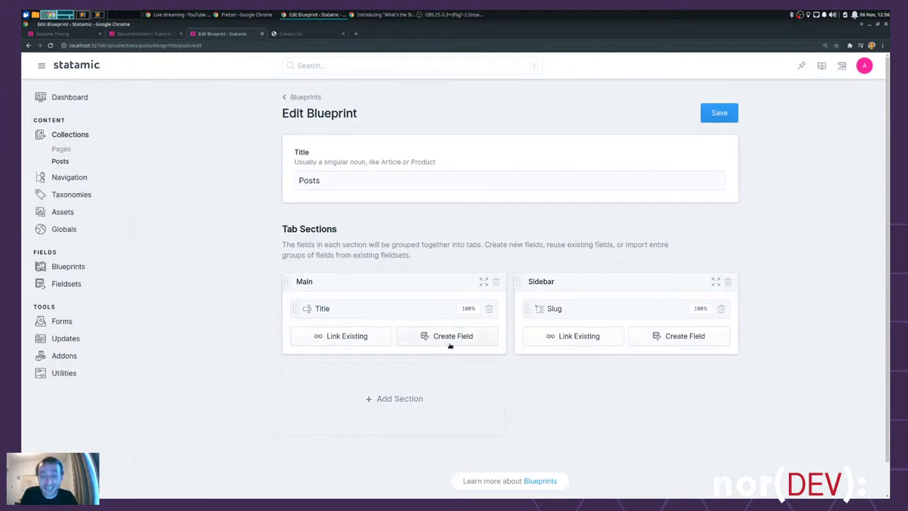
- Add an Assets field to the Main section named Hero Image with handle hero
left_click(449, 343)
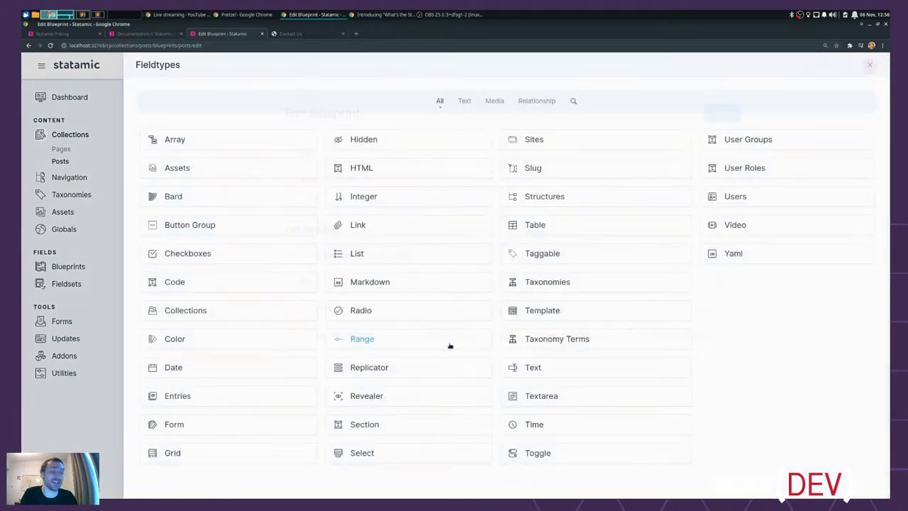
left_click(188, 173)
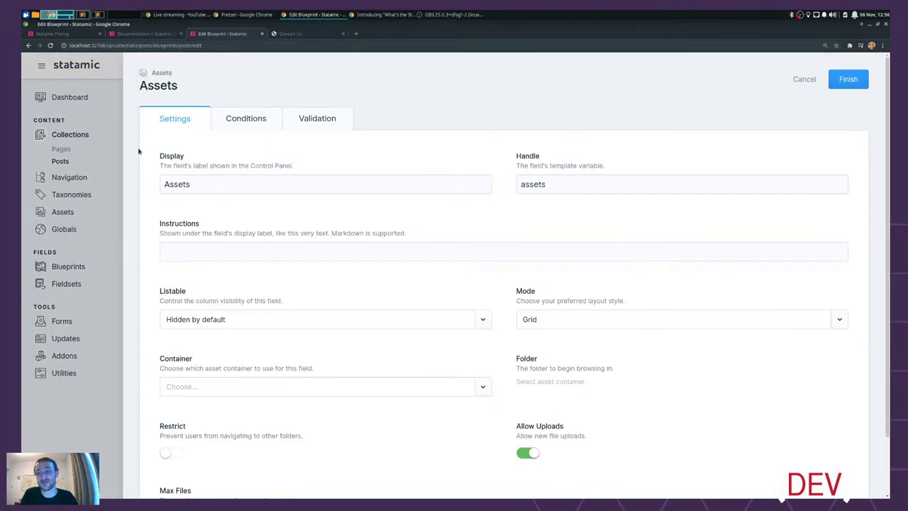
left_click(213, 182)
double_click(216, 183)
type("Hero Image")
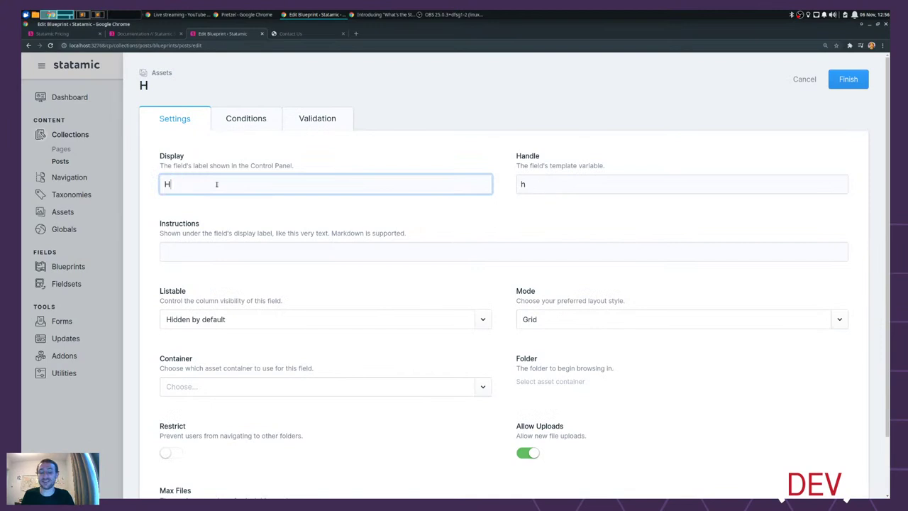
key("Tab")
key("End")
key("BackSpace")
key("BackSpace")
key("BackSpace")
key("Tab")
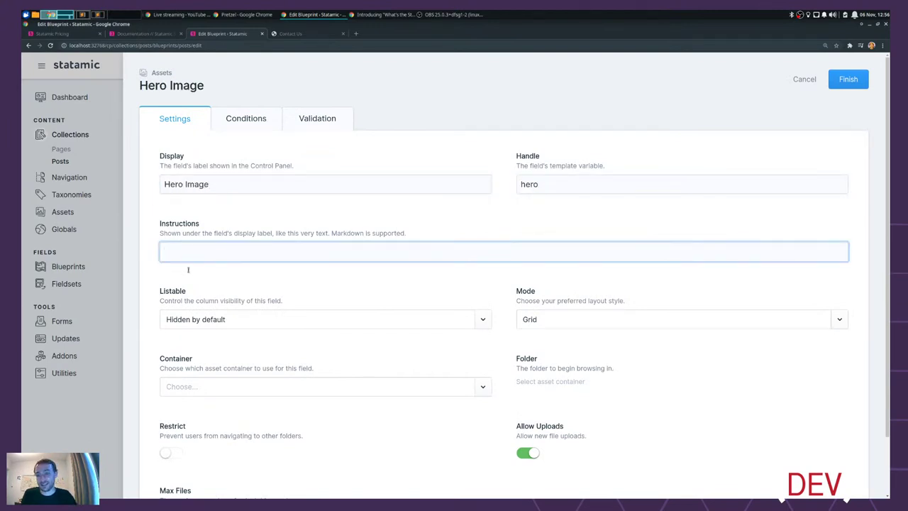
- Set the field's container to assets and max files to 1, then finish it
scroll(525, 310, "down", 1)
left_click(229, 318)
left_click(187, 343)
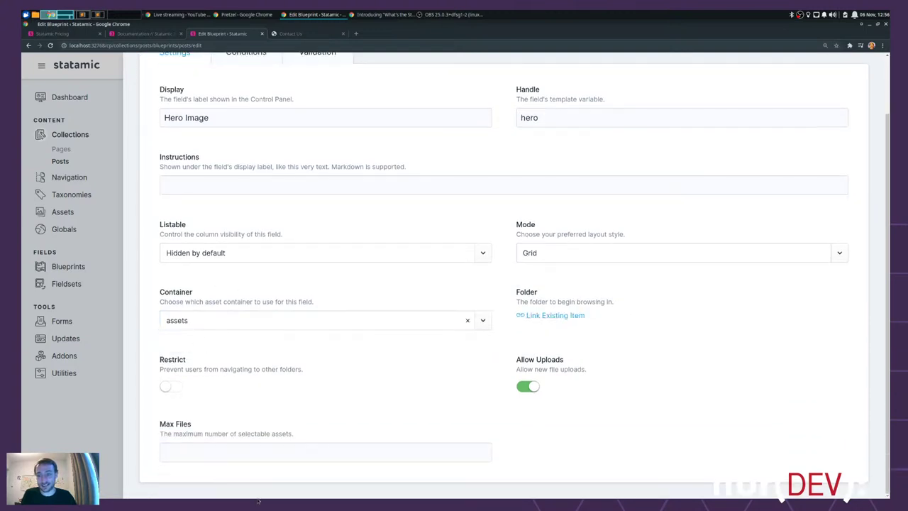
left_click(190, 457)
type("1")
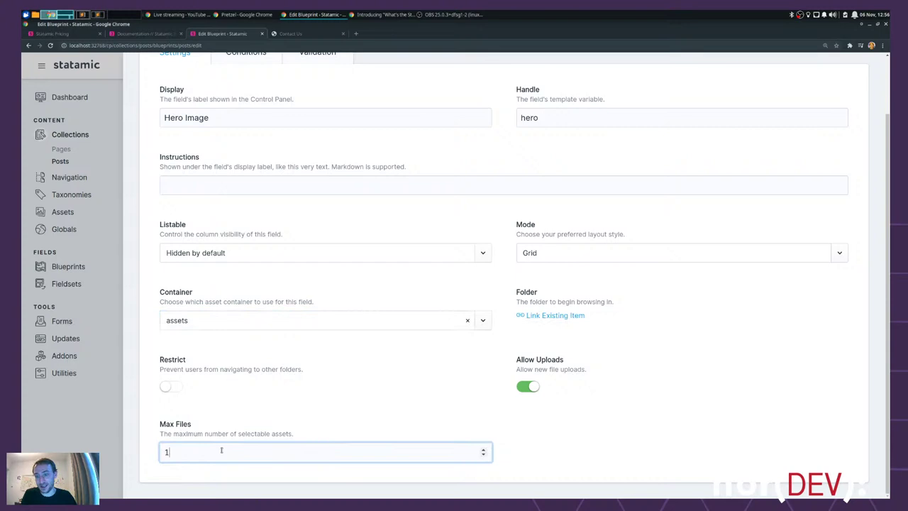
scroll(773, 449, "up", 1)
scroll(841, 158, "up", 1)
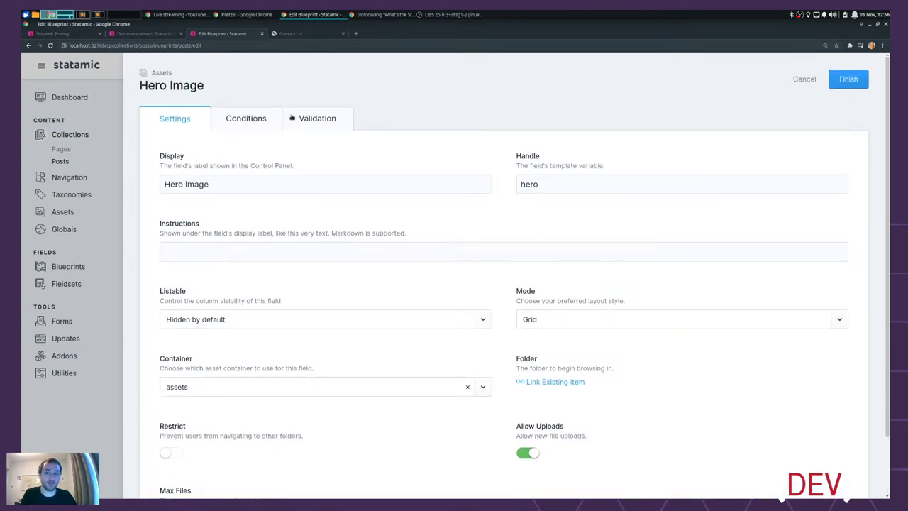
left_click(243, 117)
left_click(329, 118)
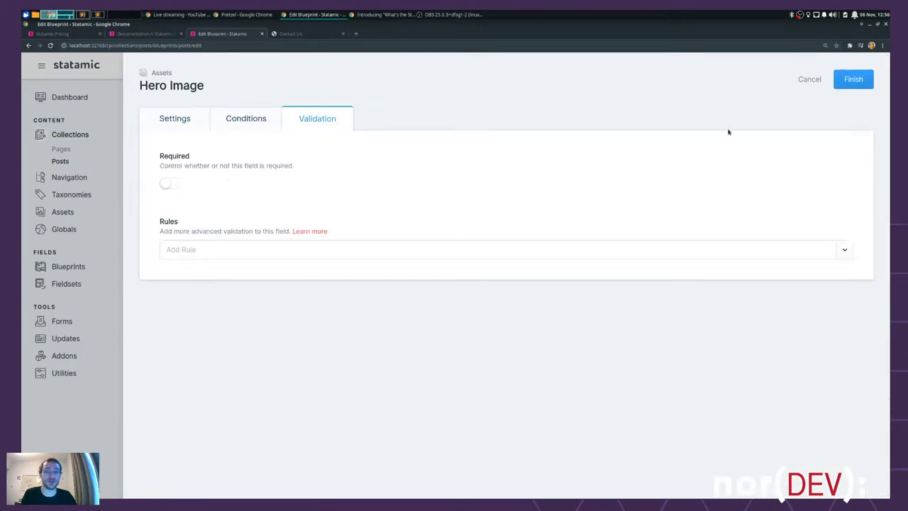
left_click(857, 80)
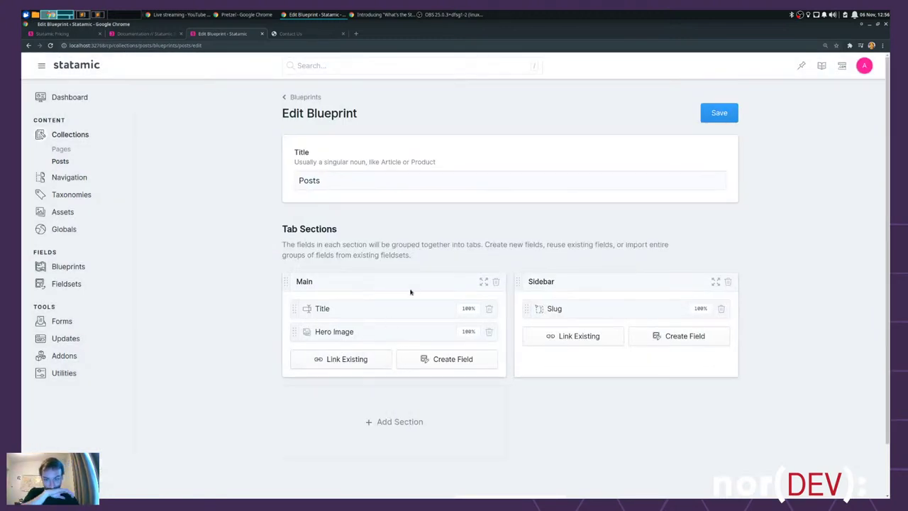
- Close the Contact Us tab and bring the nor(DEV) article window forward
left_click(296, 37)
key("ctrl+w")
key("alt+Tab")
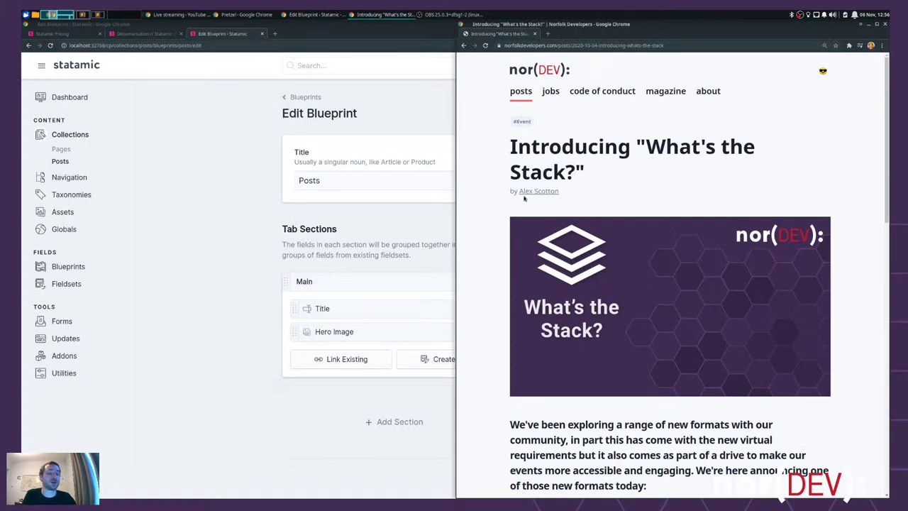
- Read through the Norfolk Developers article, then return to Statamic's Edit Blueprint page
scroll(772, 200, "down", 5)
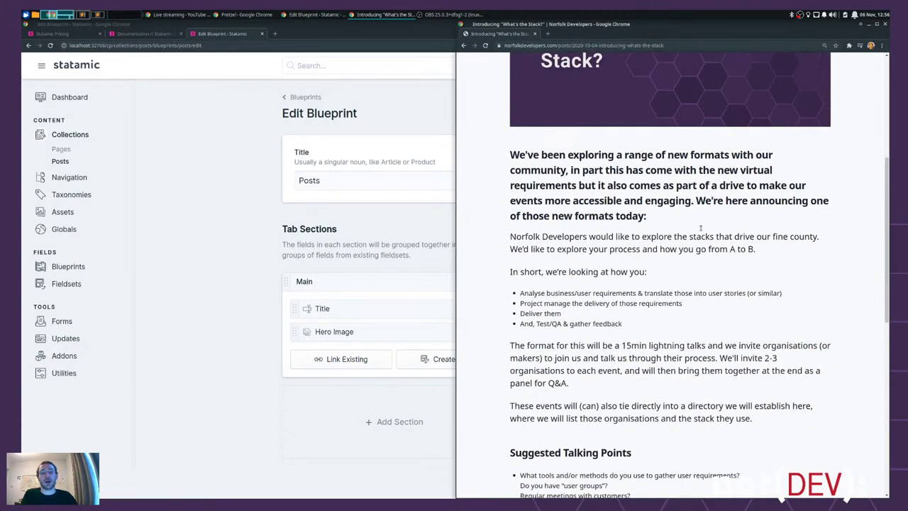
scroll(700, 229, "down", 5)
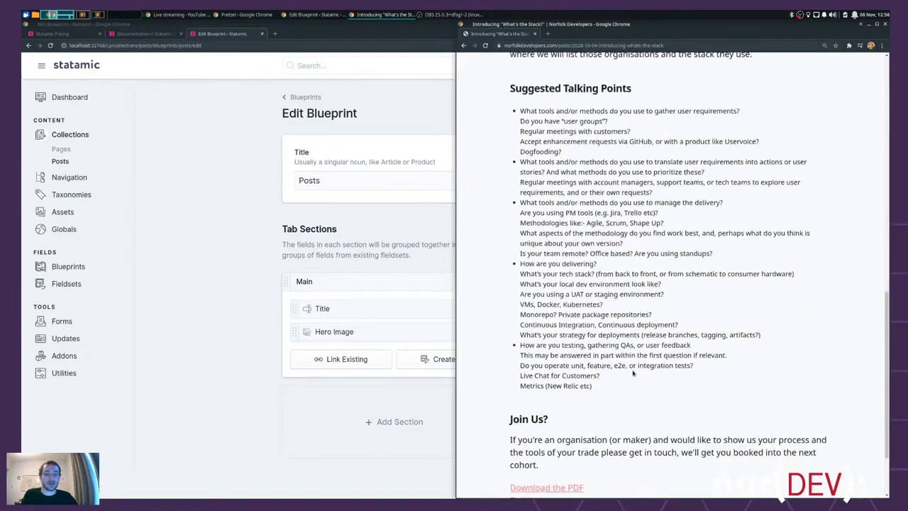
left_click_drag(594, 451, 490, 129)
left_click(642, 167)
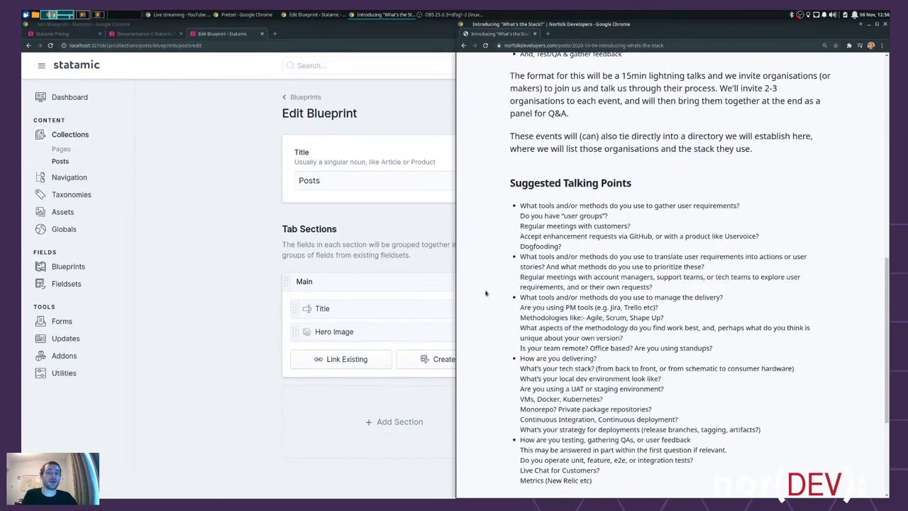
scroll(645, 280, "up", 3)
scroll(649, 275, "up", 3)
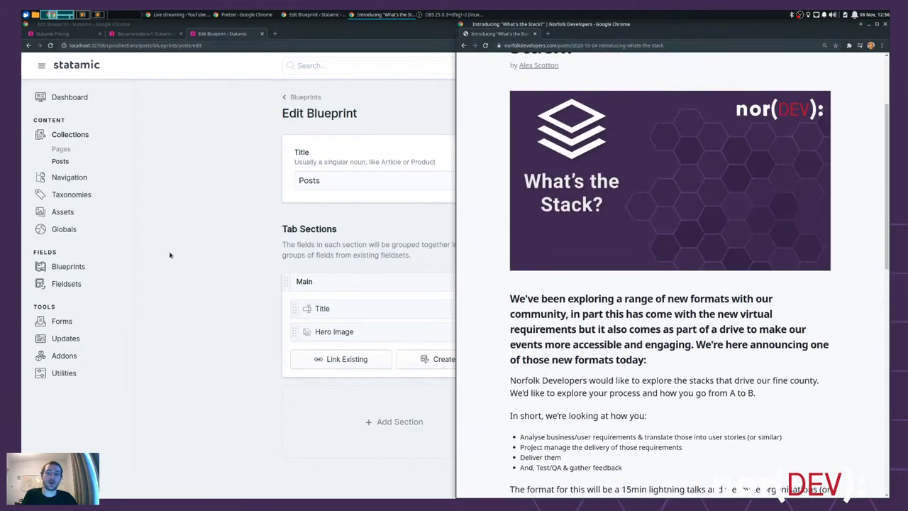
left_click(181, 225)
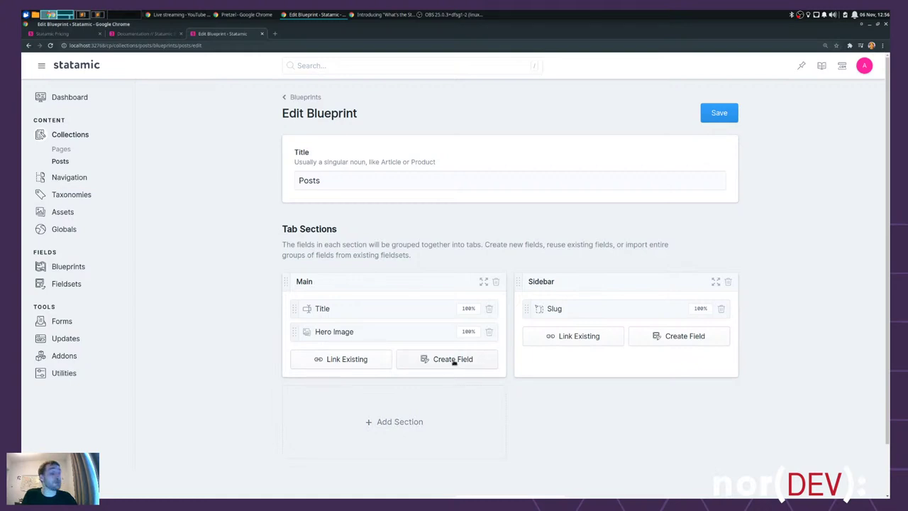
- Add a Bard field to Main, keeping the display name Bard and empty instructions
left_click(453, 359)
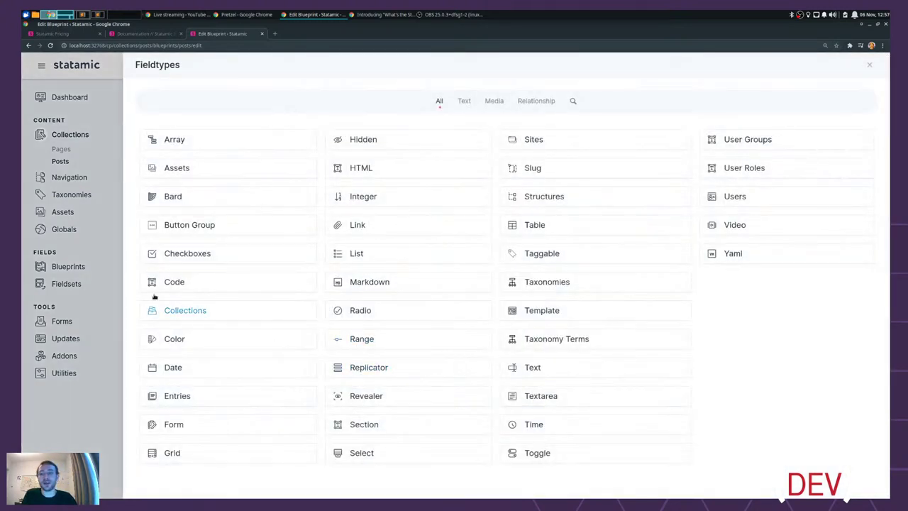
left_click(173, 196)
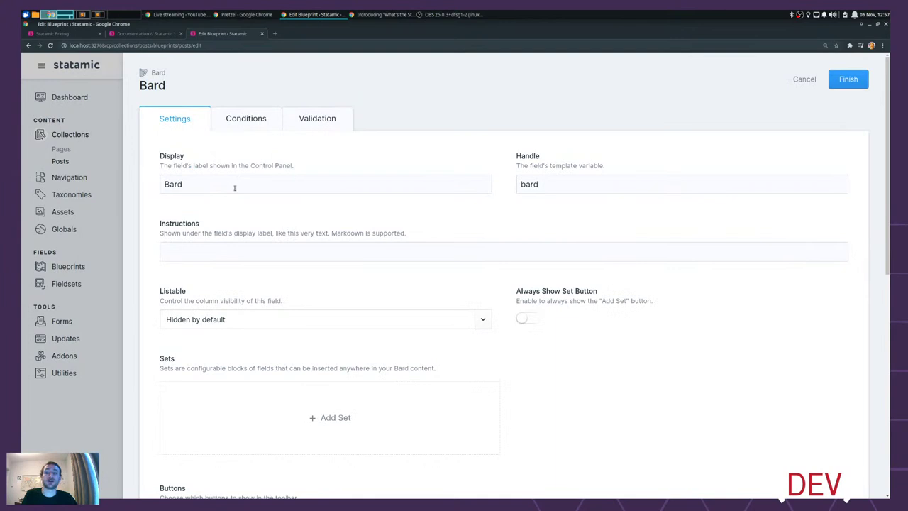
left_click(234, 186)
key("ctrl+a")
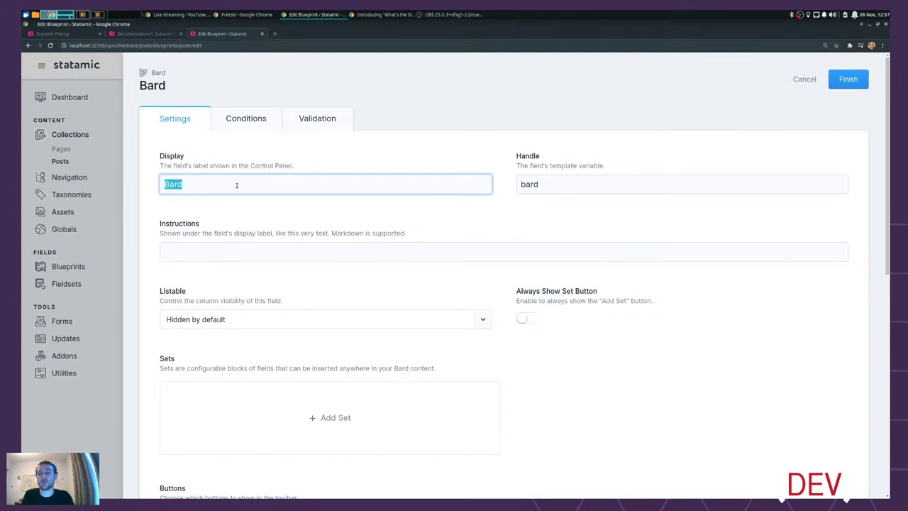
key("Tab")
key("Tab")
left_click(667, 376)
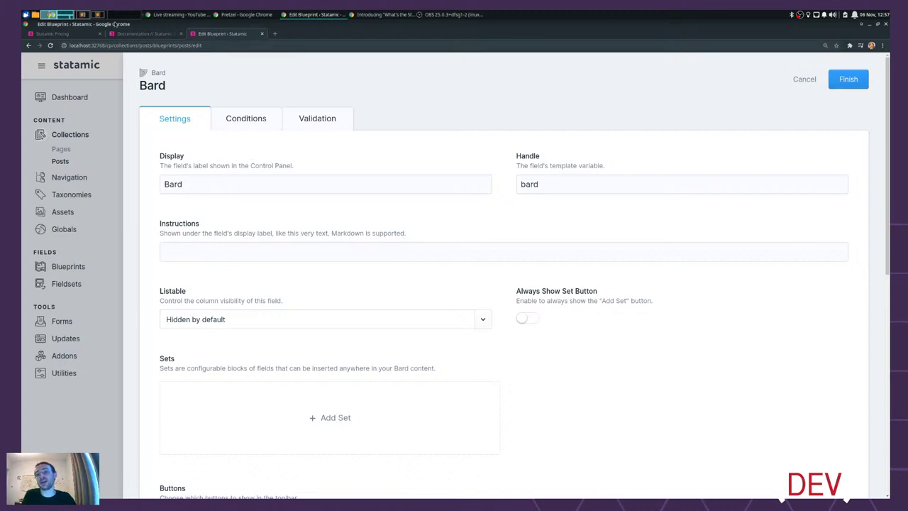
- Select the sample post's heading and paragraph in Sublime Text, then return to the bard handle
left_click(94, 14)
left_click_drag(581, 132, 215, 80)
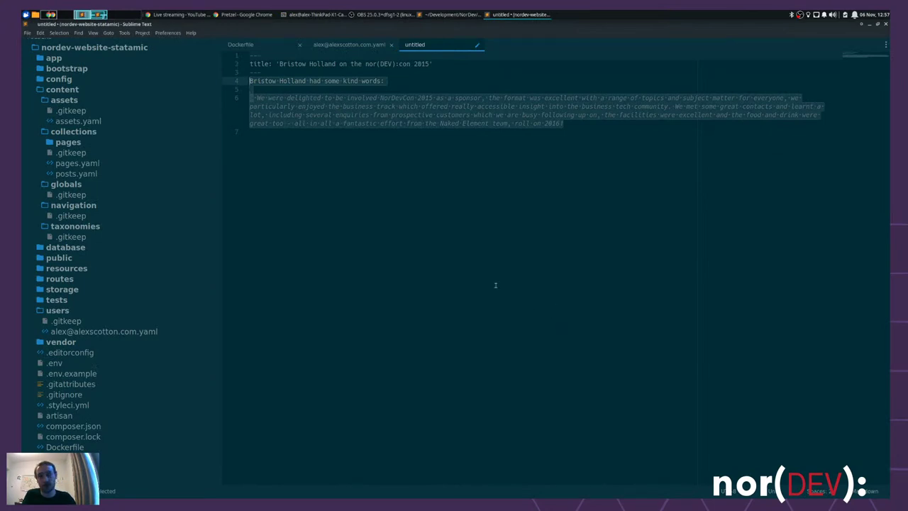
key("alt+Tab")
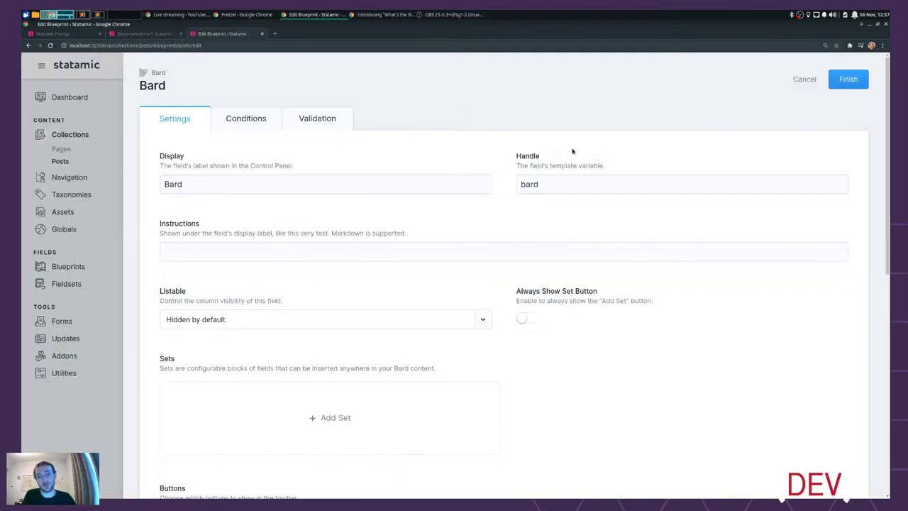
left_click(548, 190)
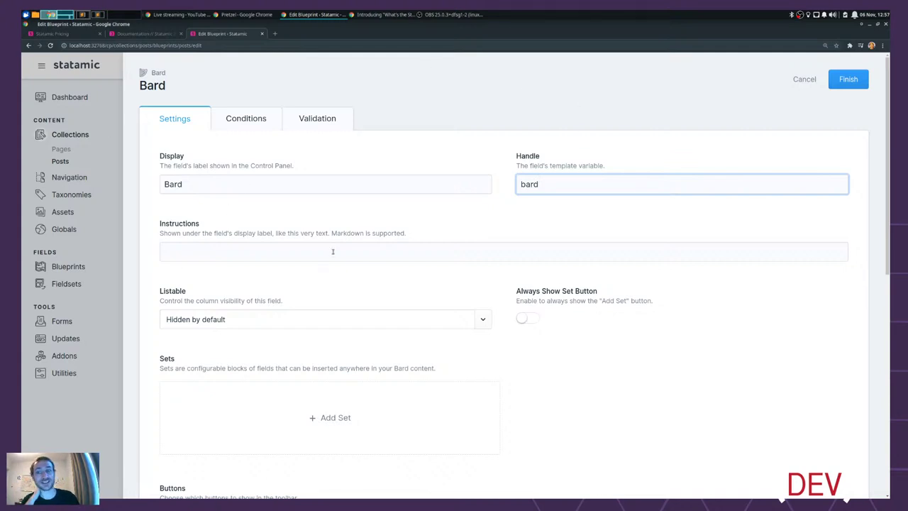
- Turn off the Heading 2 formatting button in the Bard field's settings
scroll(382, 320, "down", 1)
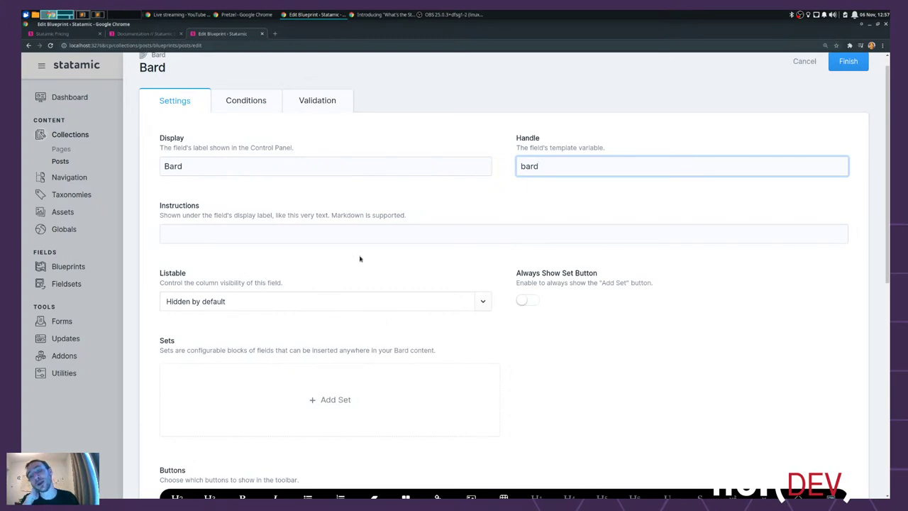
scroll(360, 259, "down", 2)
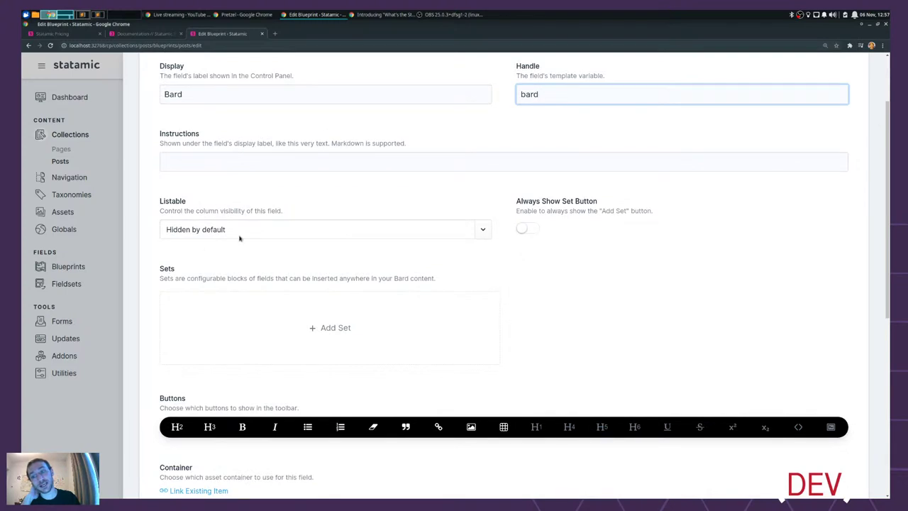
scroll(660, 319, "down", 2)
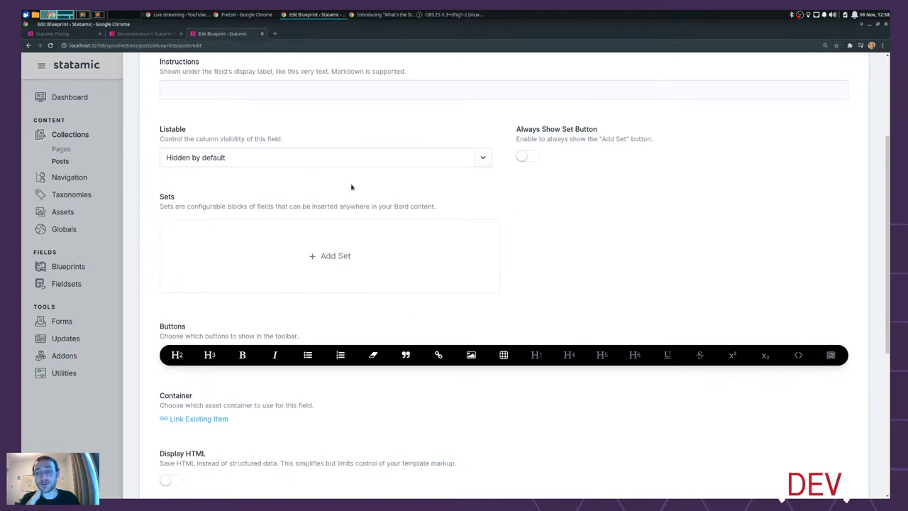
scroll(177, 300, "down", 3)
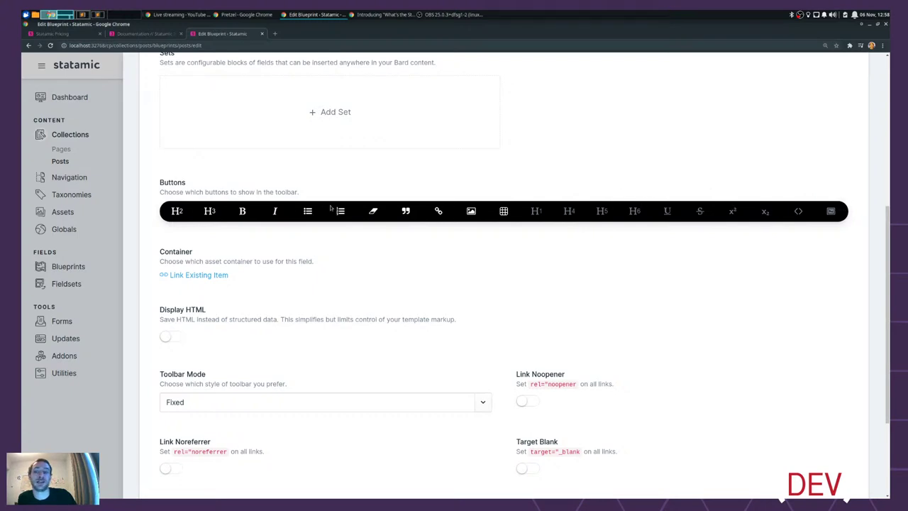
left_click(173, 212)
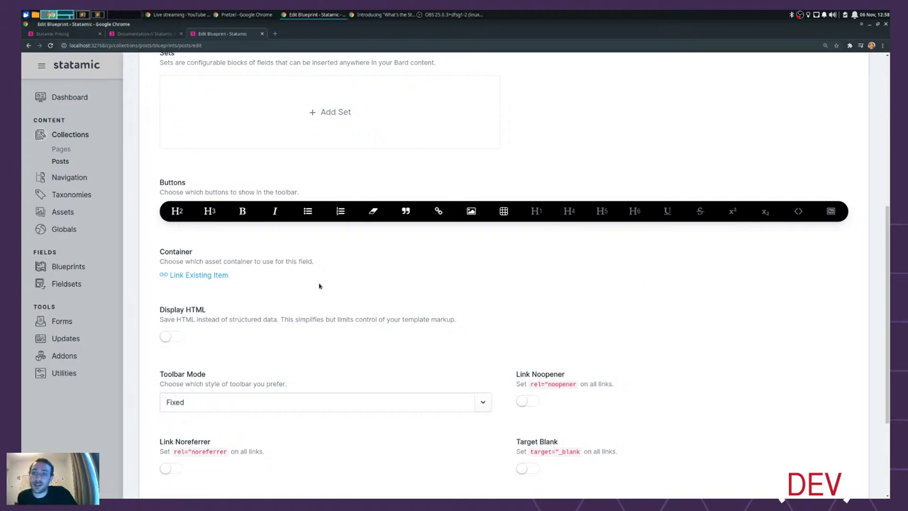
- Enable the estimated reading time display and keep the Fixed toolbar style
scroll(432, 291, "down", 1)
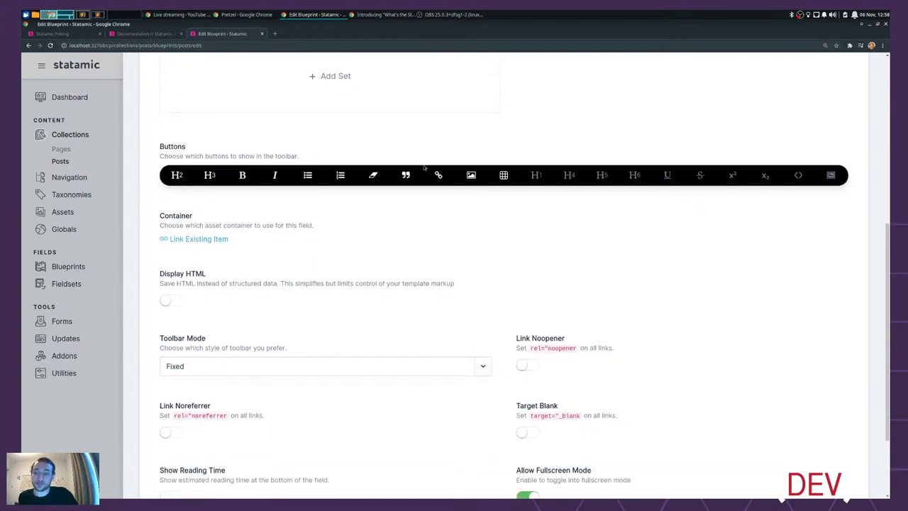
scroll(709, 188, "down", 3)
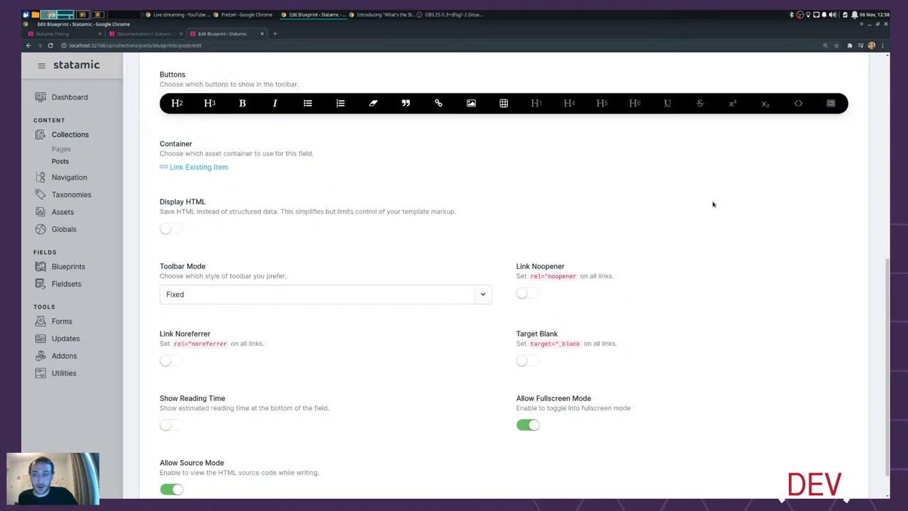
scroll(714, 204, "down", 1)
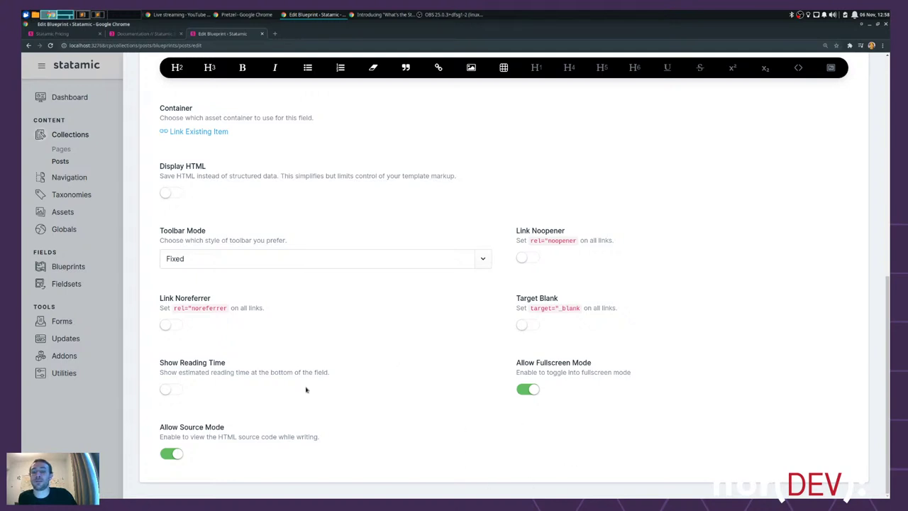
left_click(174, 390)
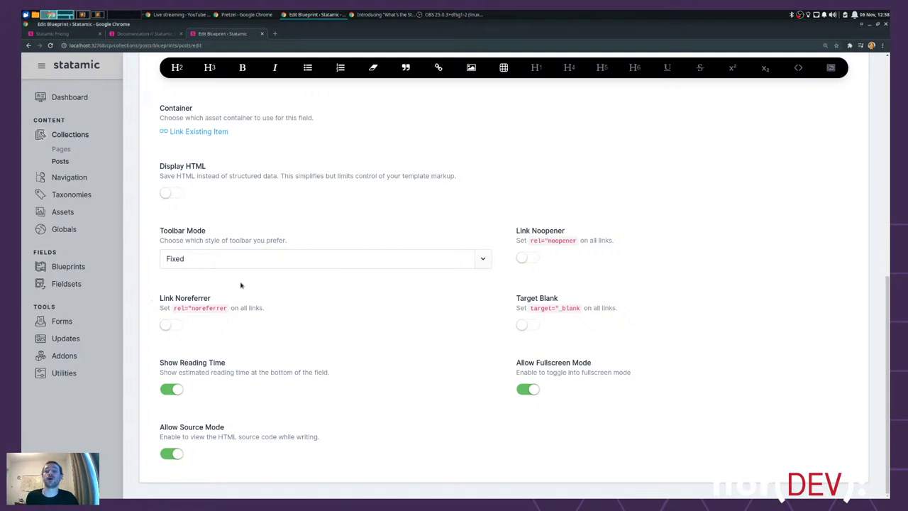
left_click(216, 257)
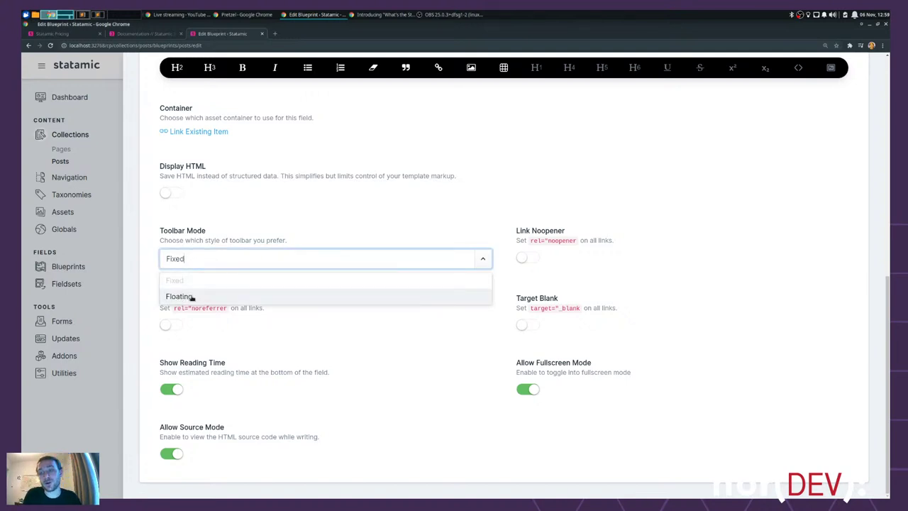
left_click(739, 310)
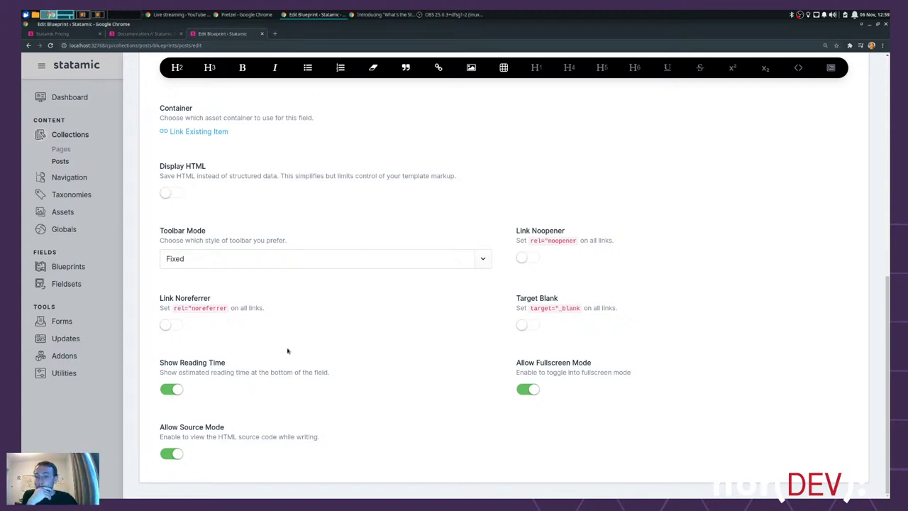
scroll(479, 368, "up", 6)
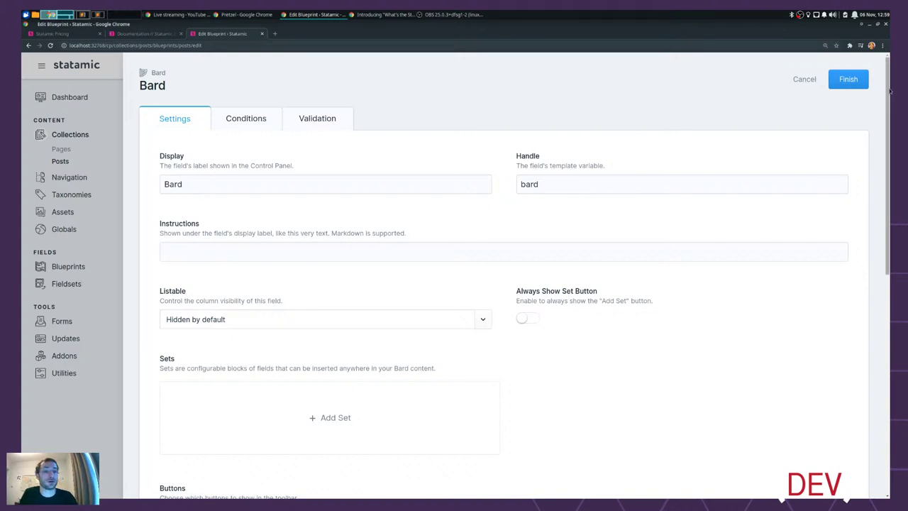
- Finish the Bard field and compare against the reference article's byline and #Event tag
left_click(851, 80)
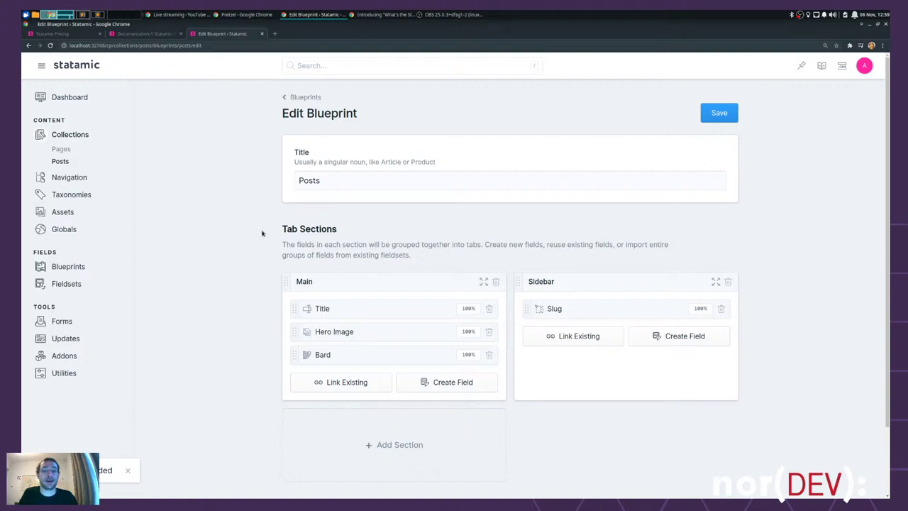
left_click(381, 15)
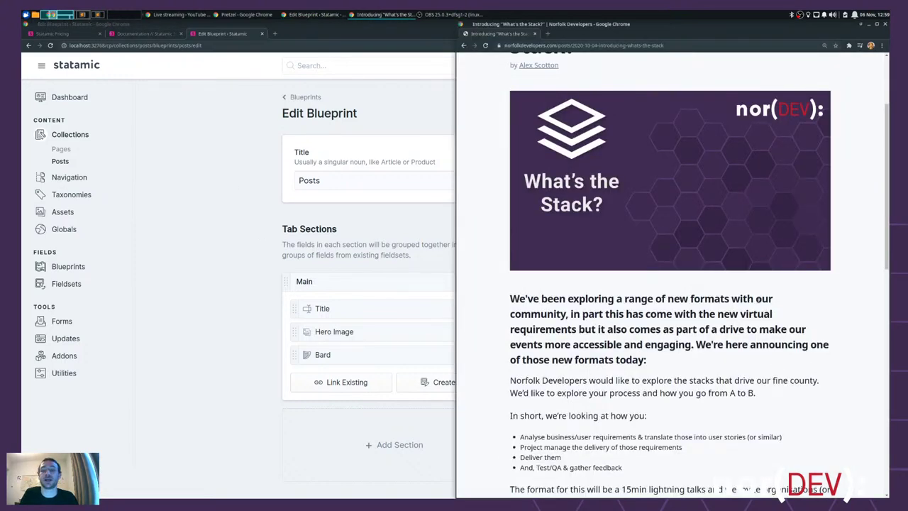
scroll(586, 198, "up", 3)
scroll(576, 178, "down", 1)
left_click_drag(571, 177, 489, 169)
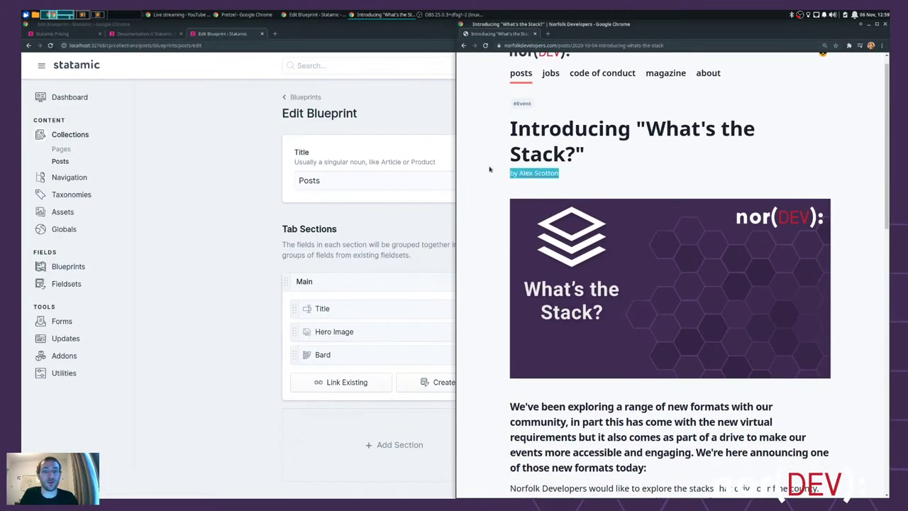
left_click_drag(543, 102, 497, 107)
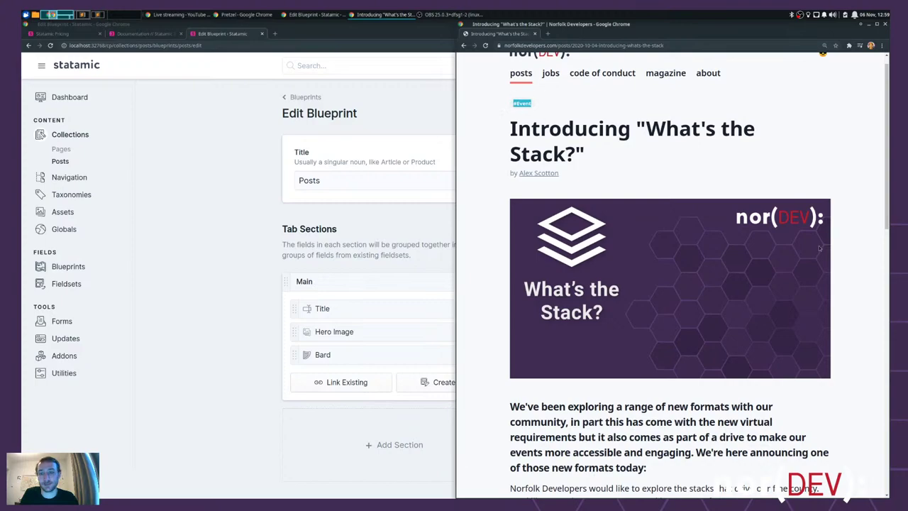
scroll(848, 163, "down", 15)
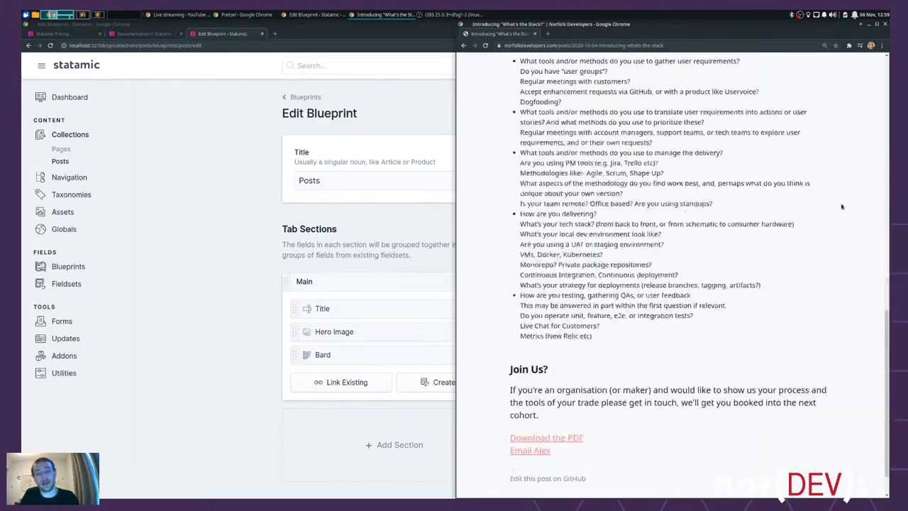
scroll(721, 374, "up", 15)
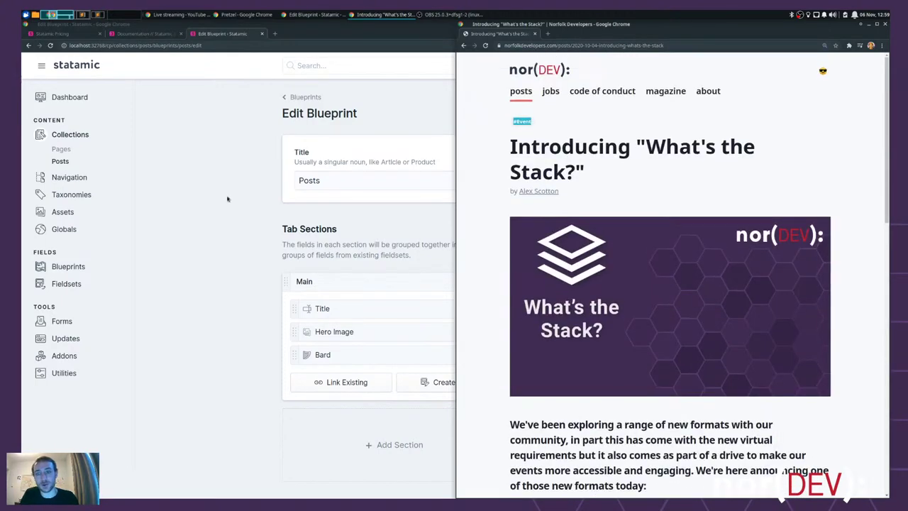
key("alt+Tab")
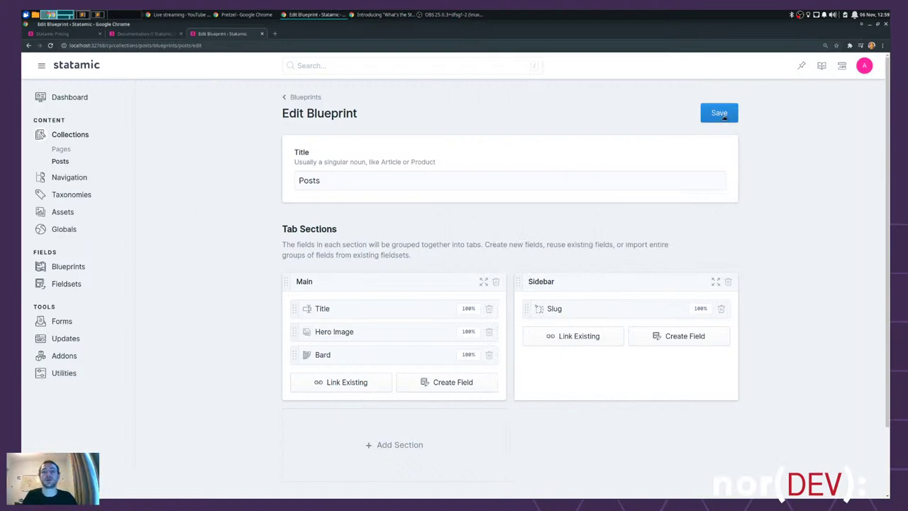
- Save the Posts blueprint on the Edit Blueprint page
left_click(719, 113)
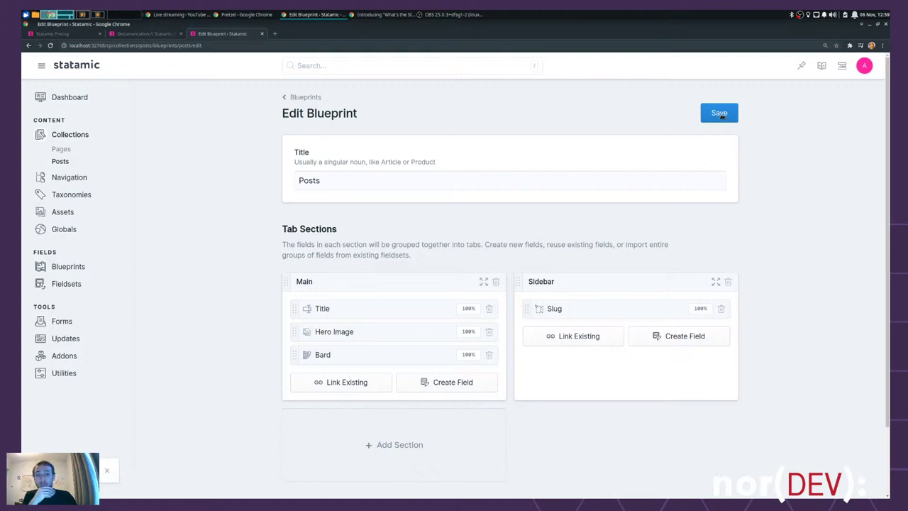
left_click(719, 113)
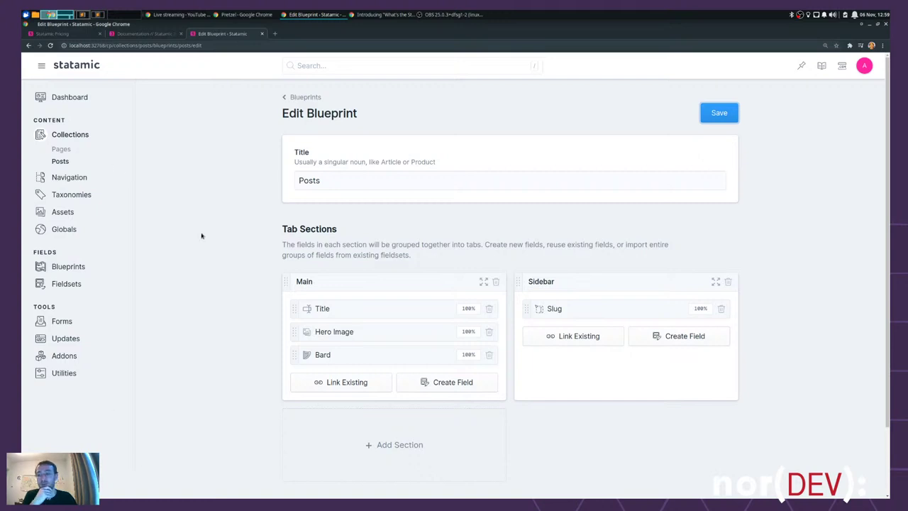
left_click(710, 116)
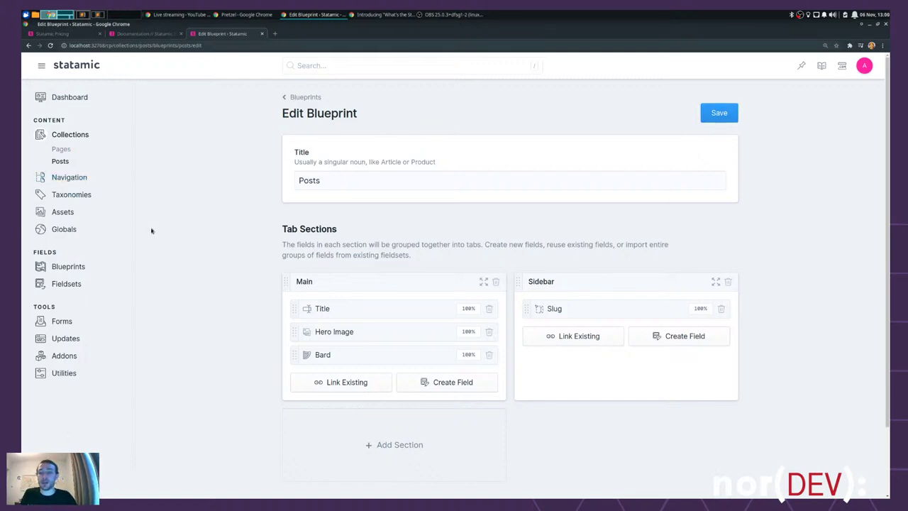
- Open Posts under Collections in the sidebar and return to its landing page
left_click(64, 162)
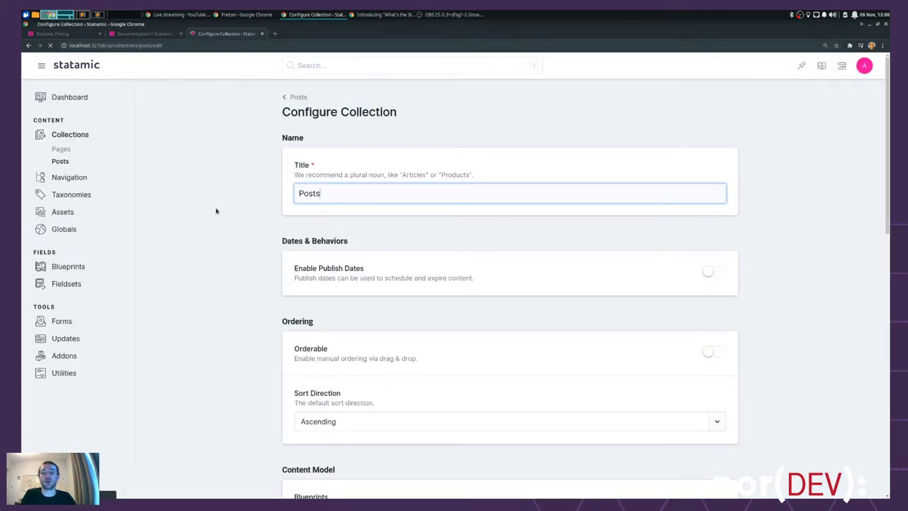
scroll(215, 212, "down", 5)
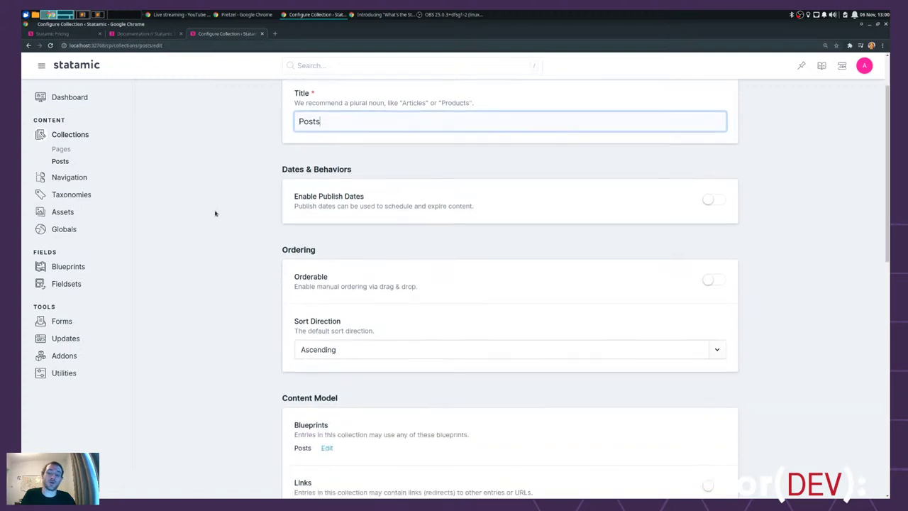
key("alt+Left")
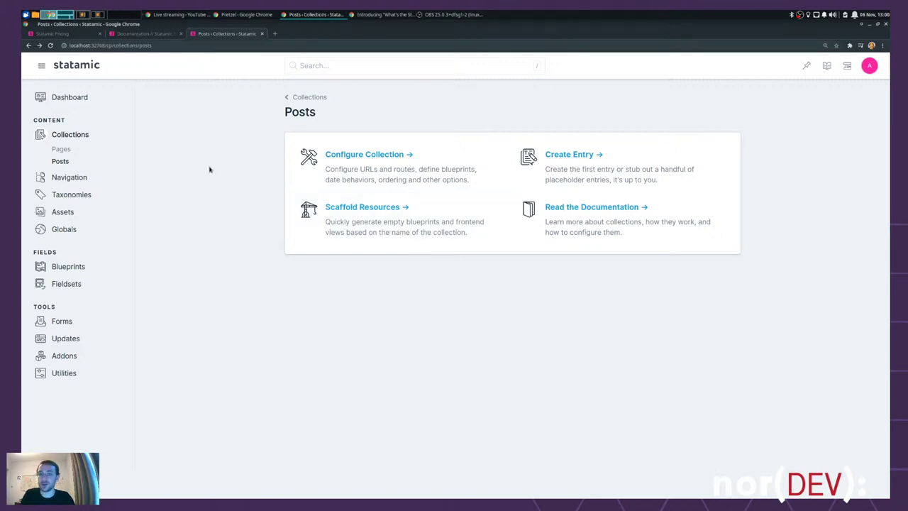
key("ctrl+alt+Right")
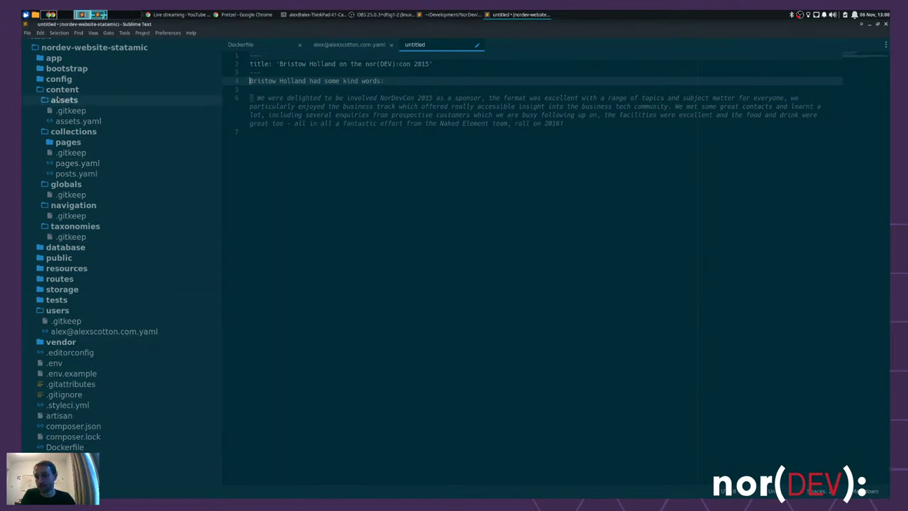
- Expand resources > views > posts in the sidebar and open show.antlers.html
left_click(60, 90)
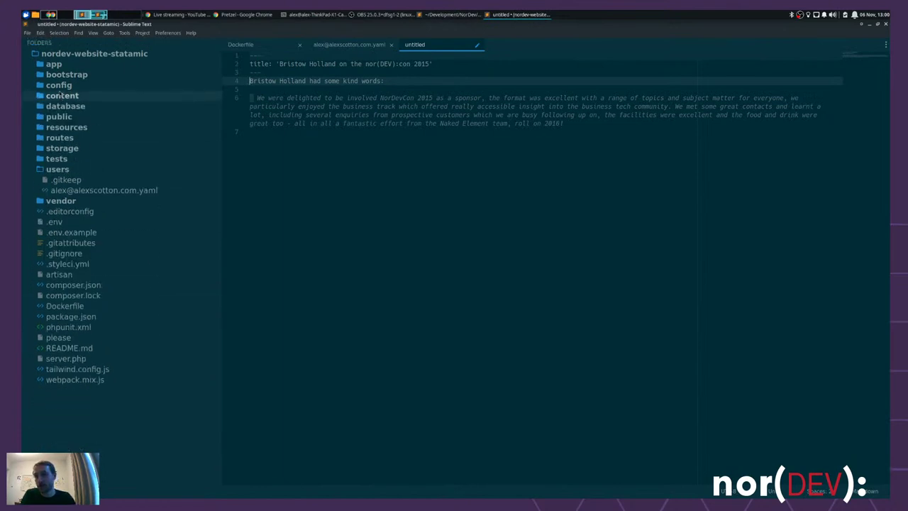
left_click(83, 126)
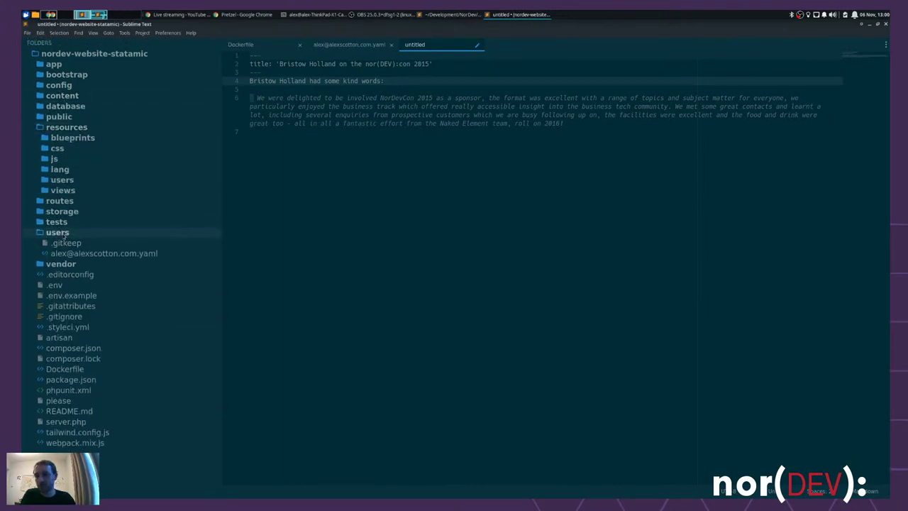
left_click(61, 232)
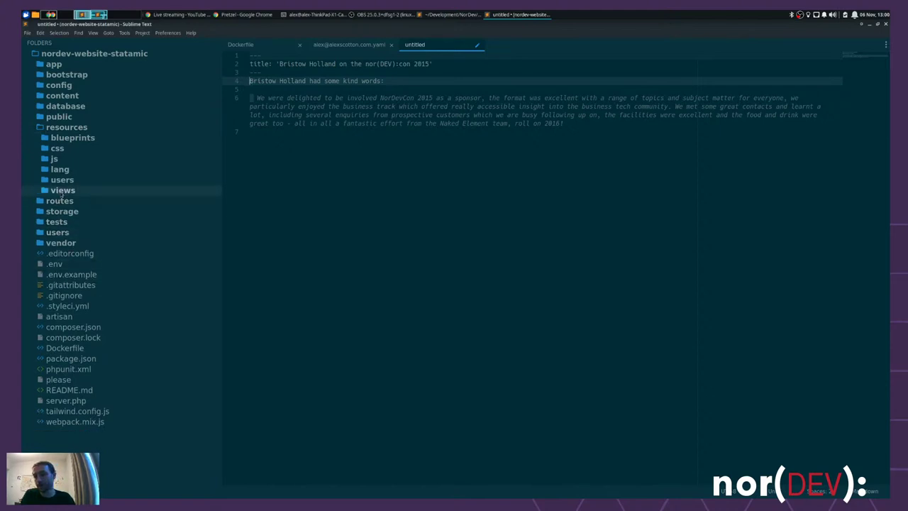
left_click(61, 190)
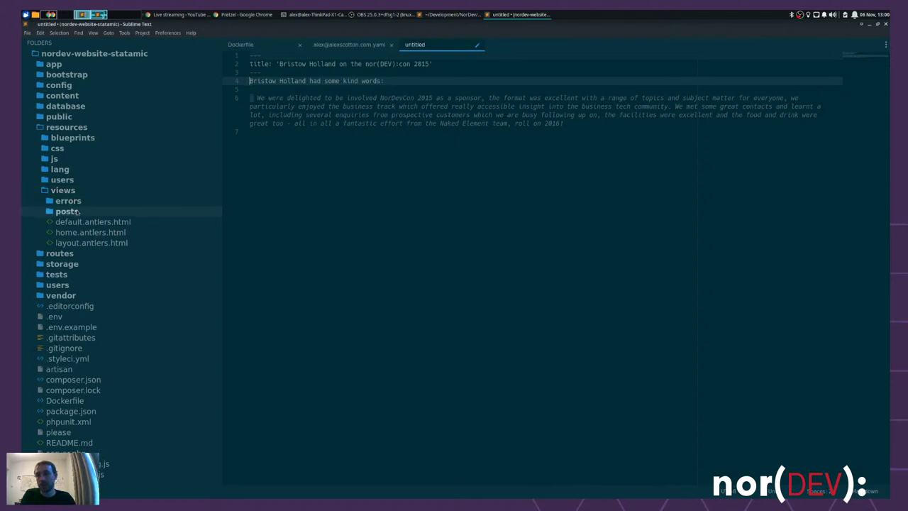
left_click(67, 211)
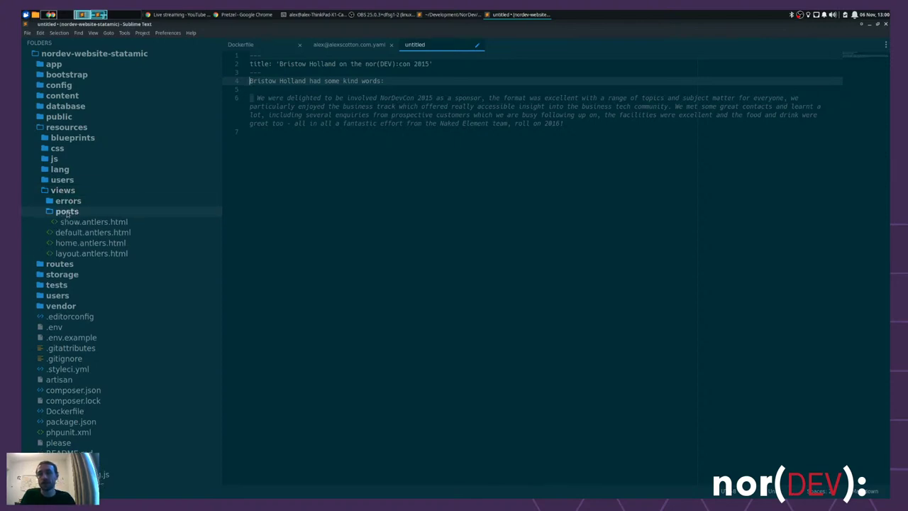
left_click(83, 222)
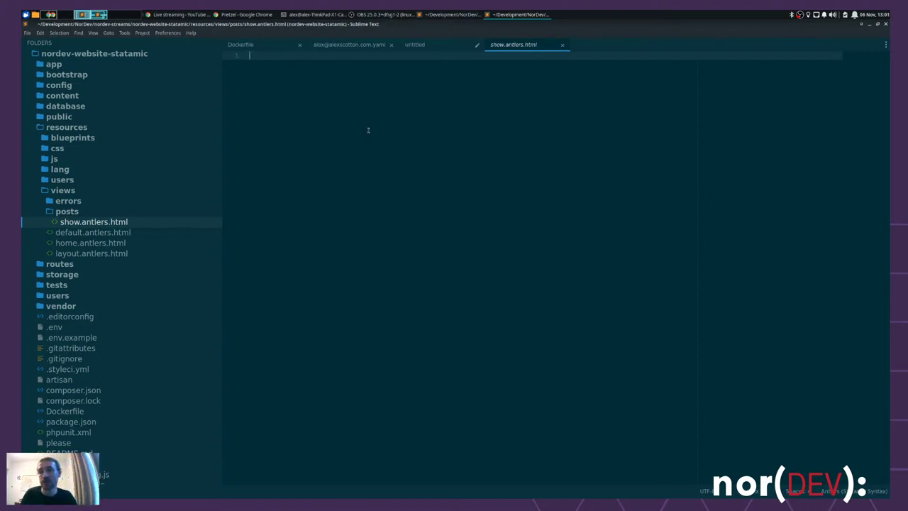
right_click(115, 222)
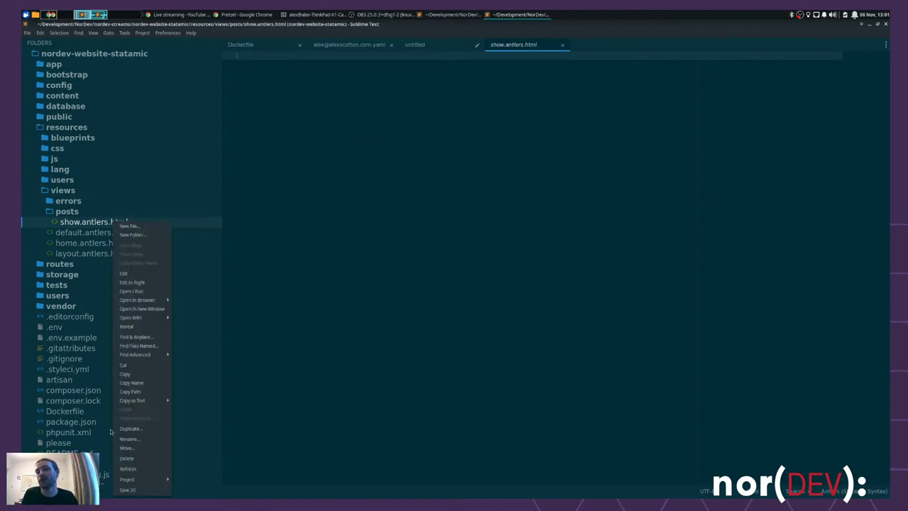
left_click(143, 448)
key("ctrl+shift+Left")
key("ctrl+shift+Left")
key("ctrl+shift+Left")
key("BackSpace")
type("blade.php")
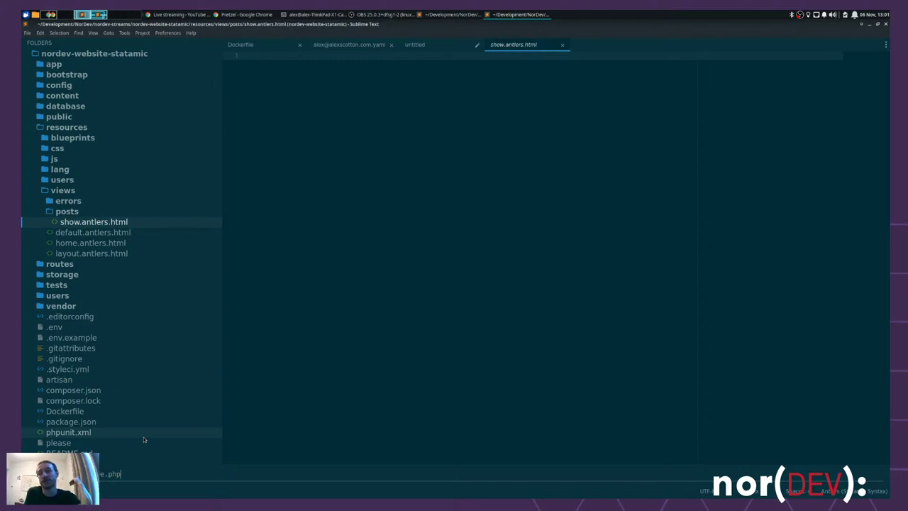
key("Escape")
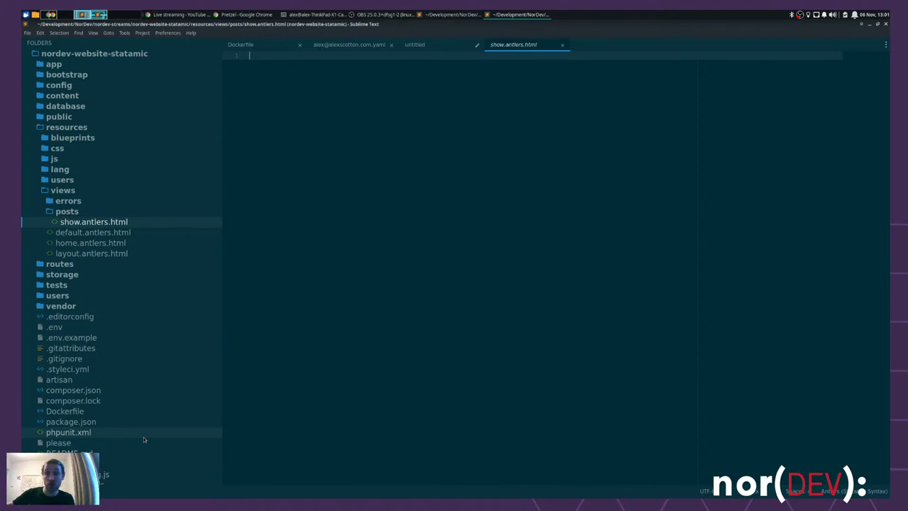
- Write {{ dump }} on line 1 of show.antlers.html, save it, and return to Chrome
type("{{")
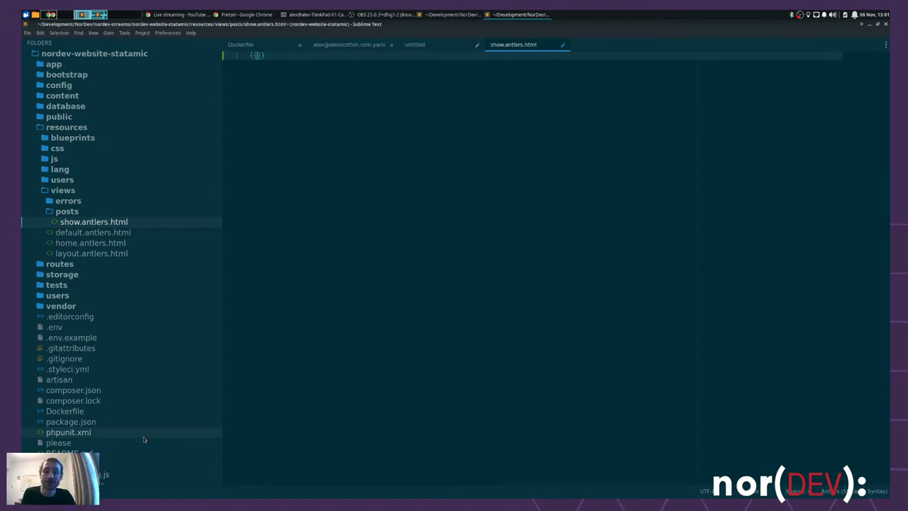
type("dump")
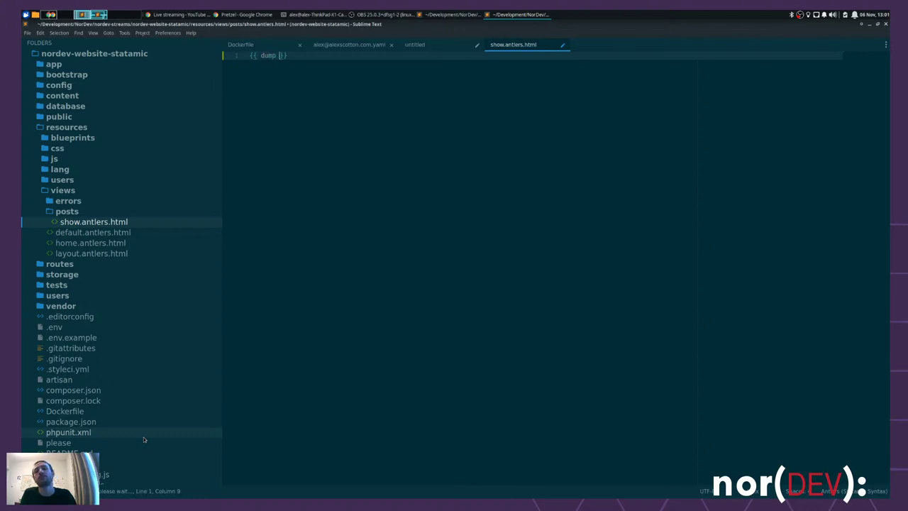
key("End")
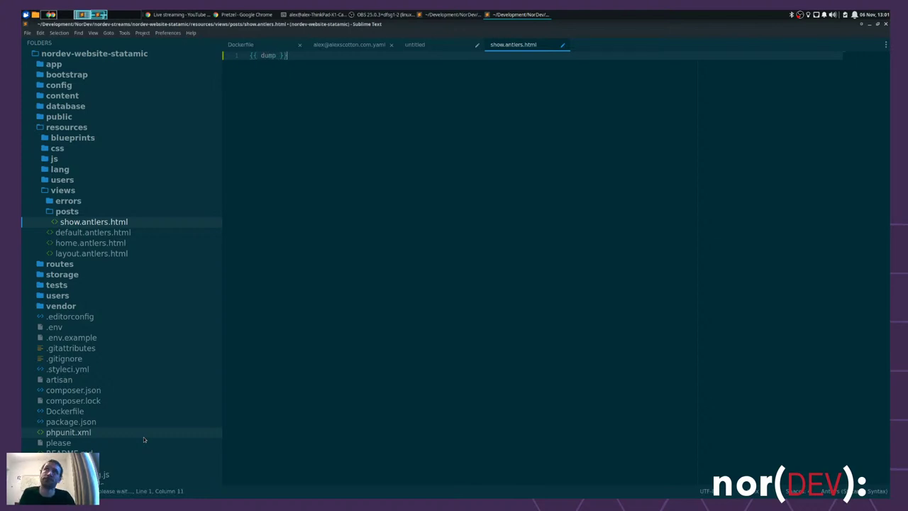
key("Return")
key("ctrl+s")
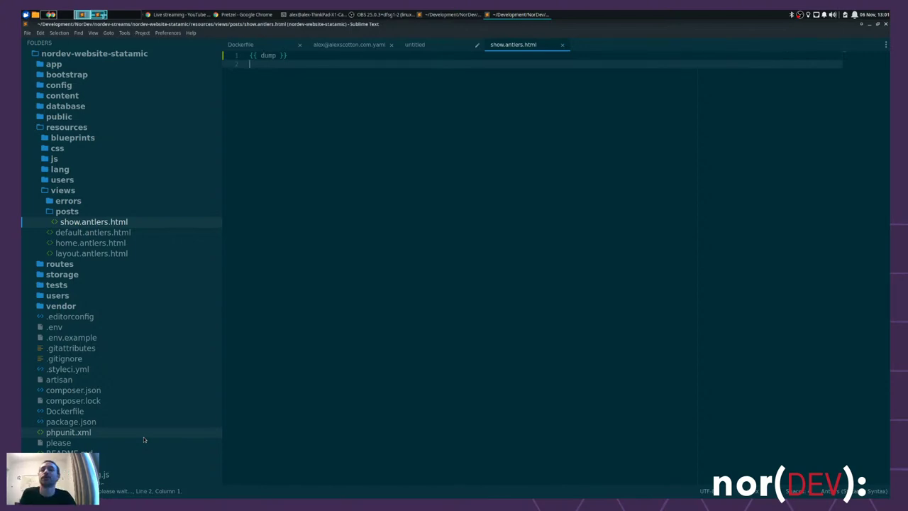
key("alt+Tab")
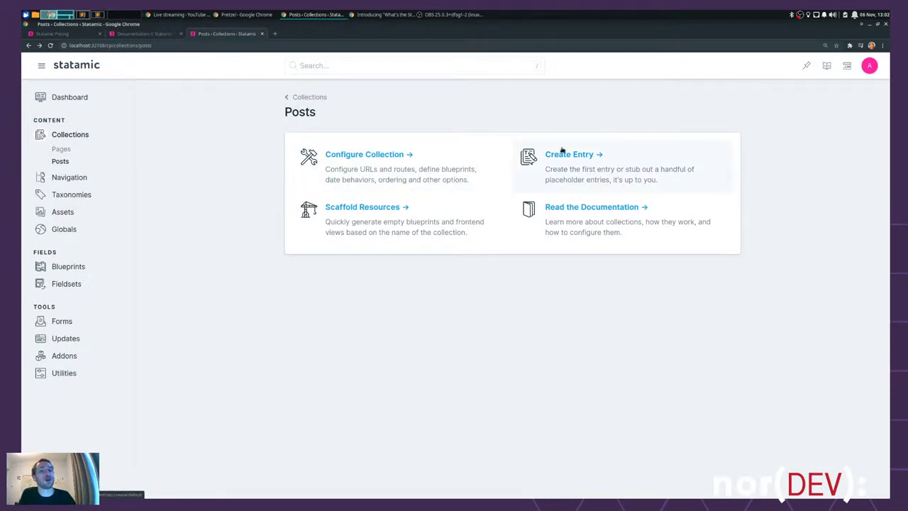
- Start a Posts entry titled Hello World (slug hello-world) and browse assets for its Hero Image
left_click(621, 178)
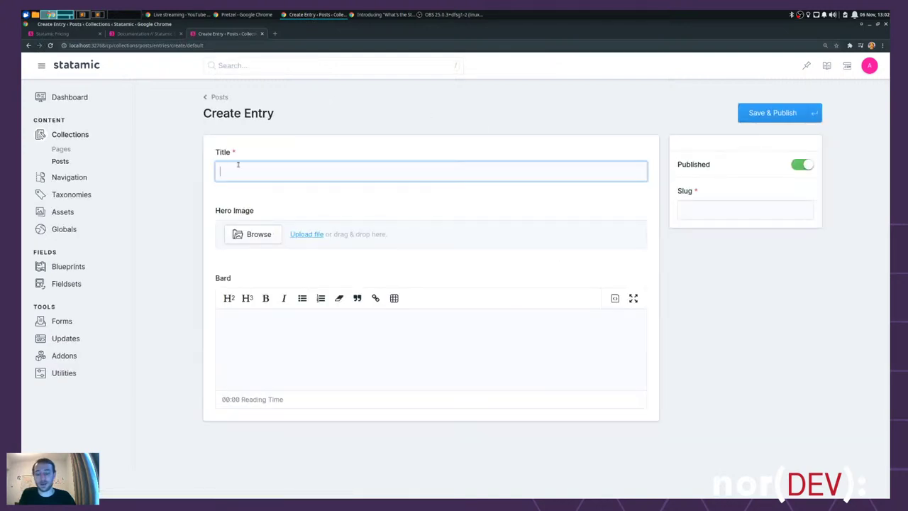
type("Hello World")
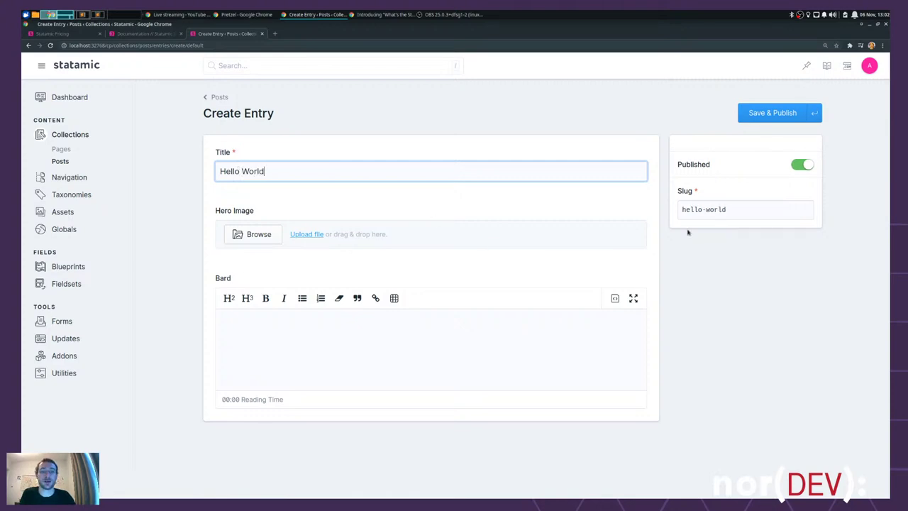
left_click(745, 209)
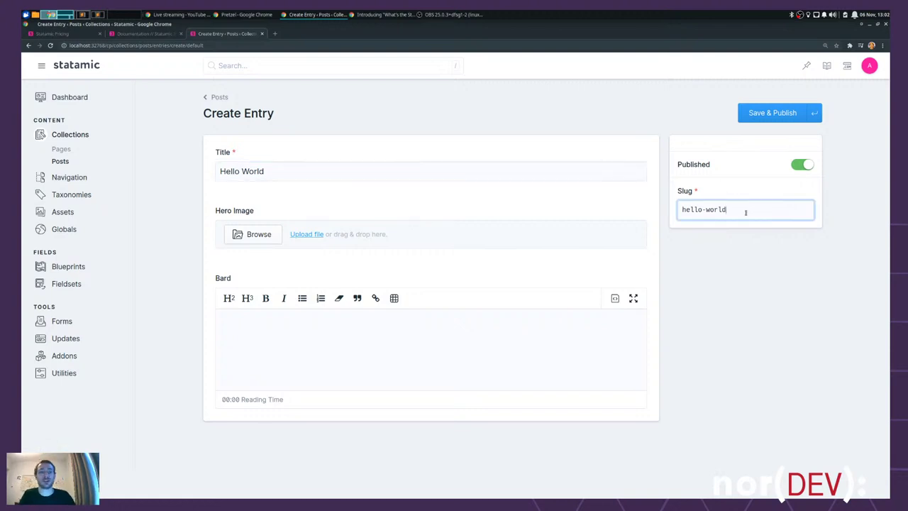
left_click(297, 203)
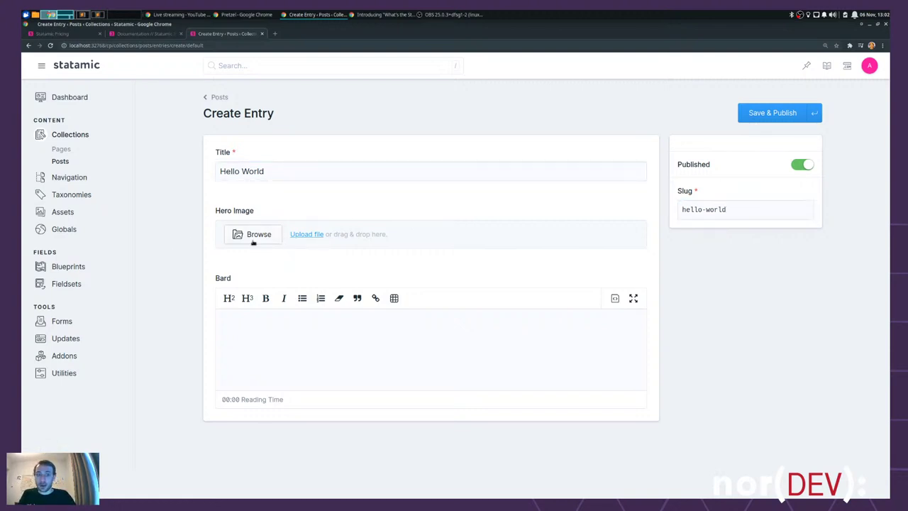
left_click(260, 234)
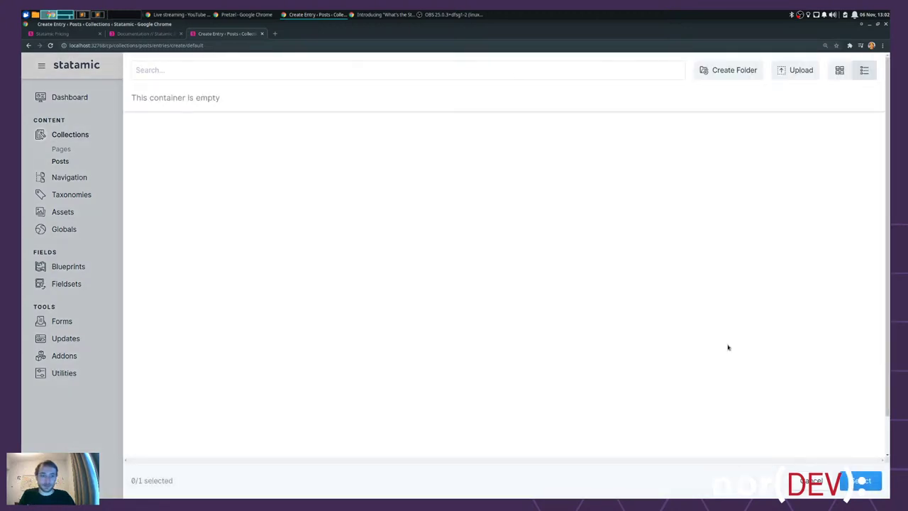
- Upload Frame 101 (1).jpg from the Downloads folder into the asset browser
left_click(790, 71)
left_click(273, 132)
double_click(289, 150)
left_click(287, 160)
left_click(288, 167)
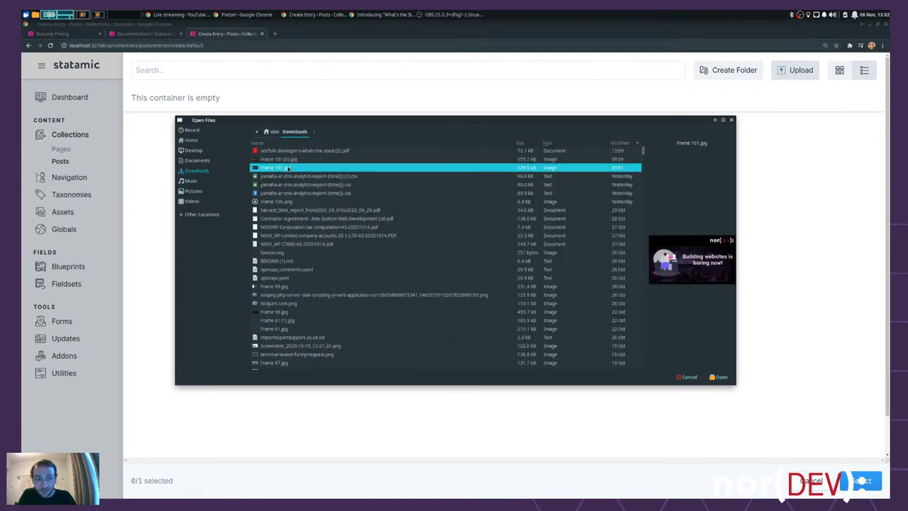
left_click(284, 159)
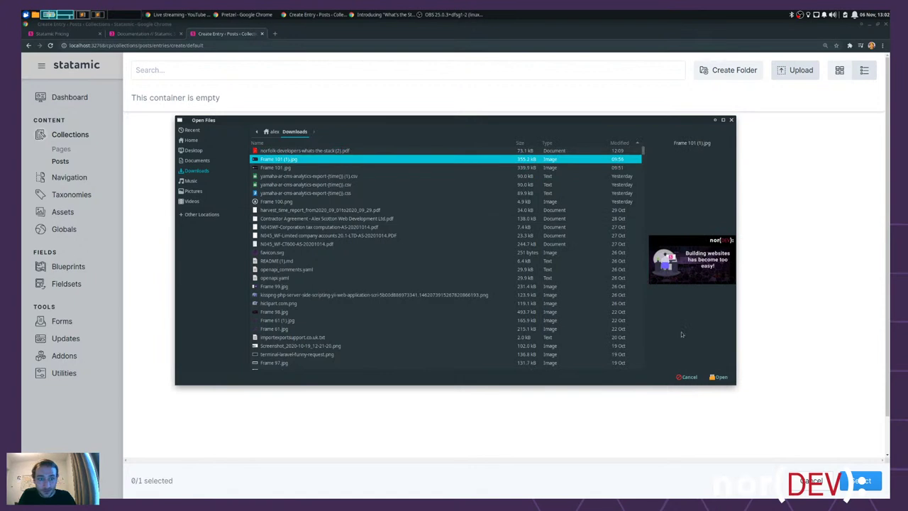
left_click(721, 377)
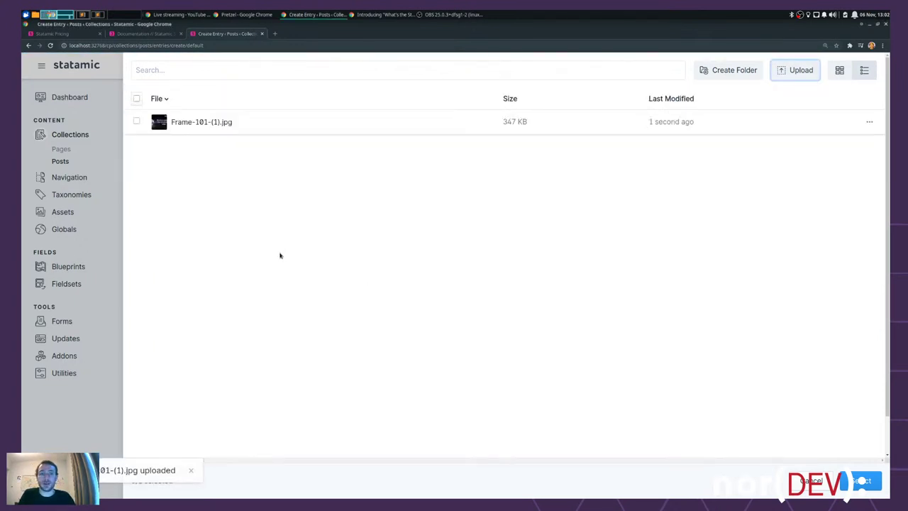
- Select the uploaded Frame-101-(1).jpg as the hero image and place the caret in the Bard body
left_click(185, 122)
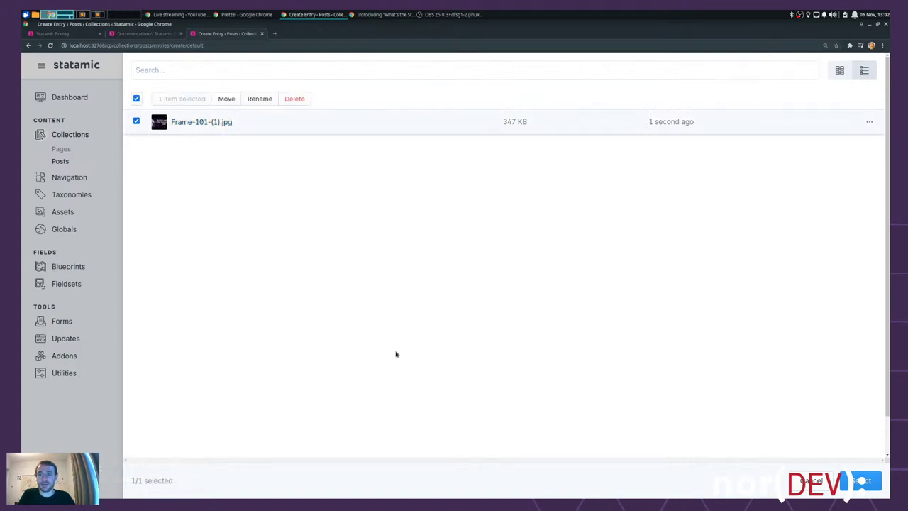
left_click(865, 482)
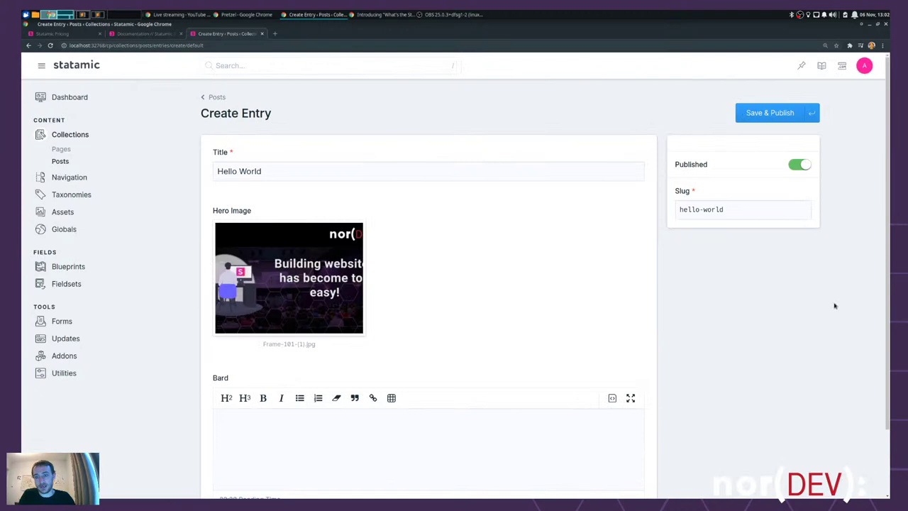
scroll(815, 312, "down", 2)
left_click(257, 364)
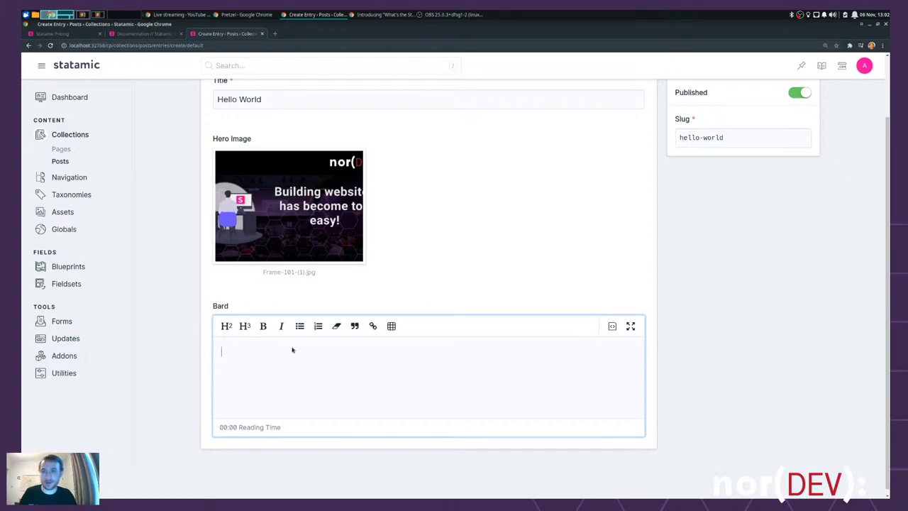
key("ctrl+t")
- Generate five paragraphs of lorem ipsum on loremipsum.io and copy them
type("lorem")
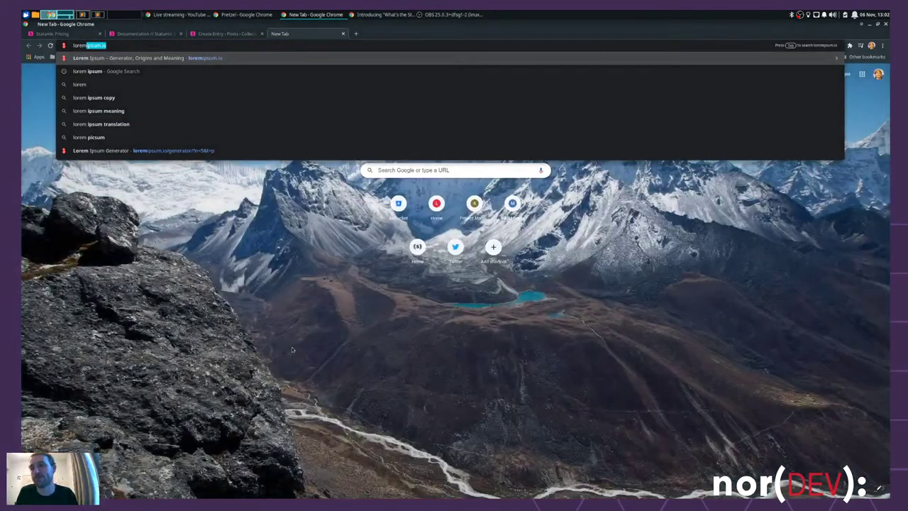
key("Return")
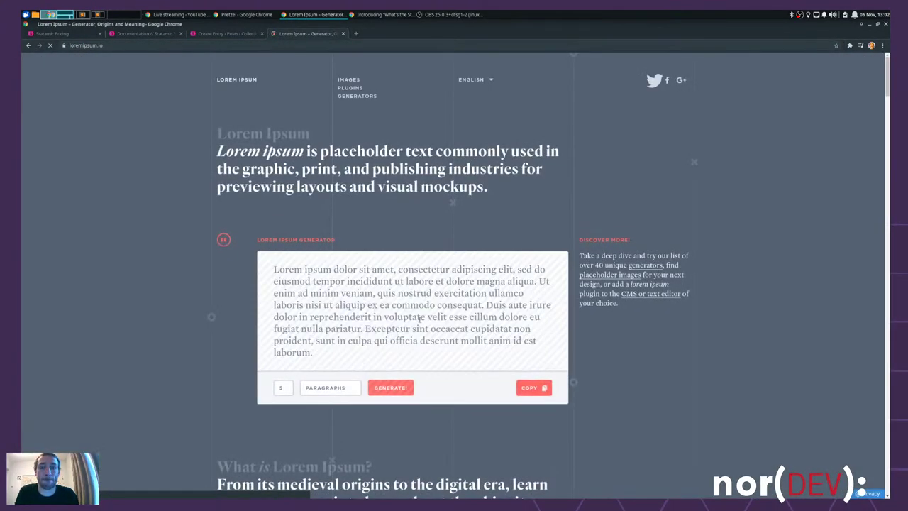
left_click(397, 388)
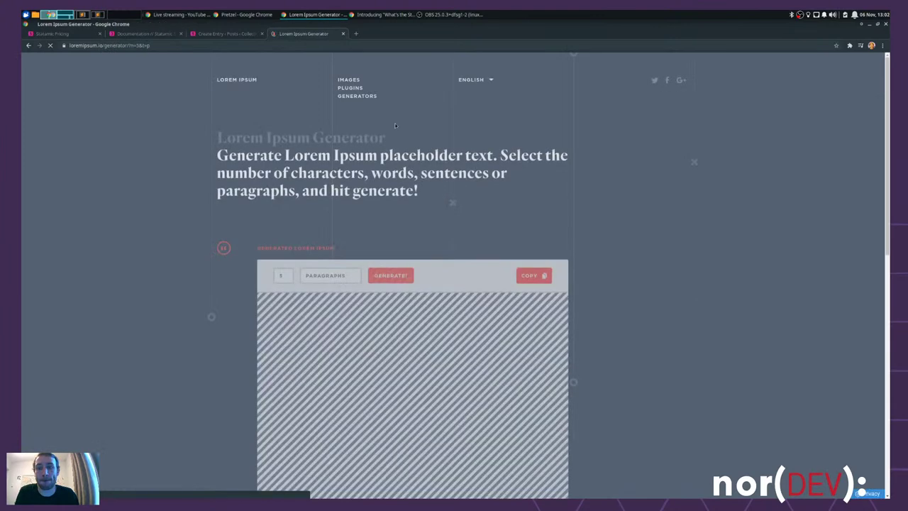
left_click(534, 269)
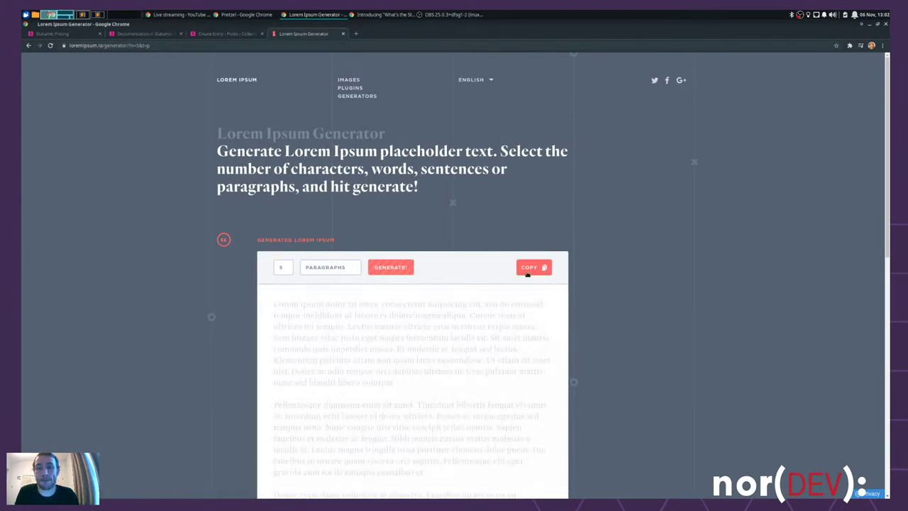
left_click(214, 36)
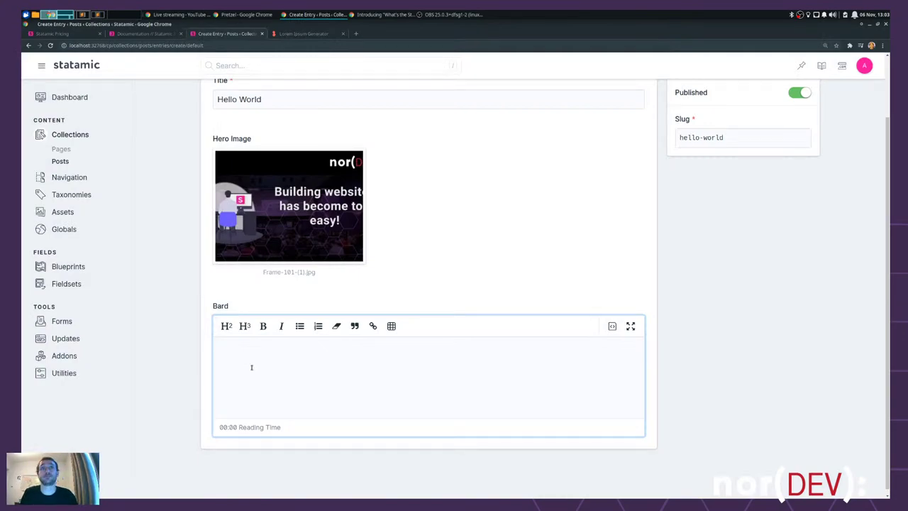
- Paste the lorem ipsum paragraphs into the Hello World post body, briefly toggling fullscreen
key("ctrl+v")
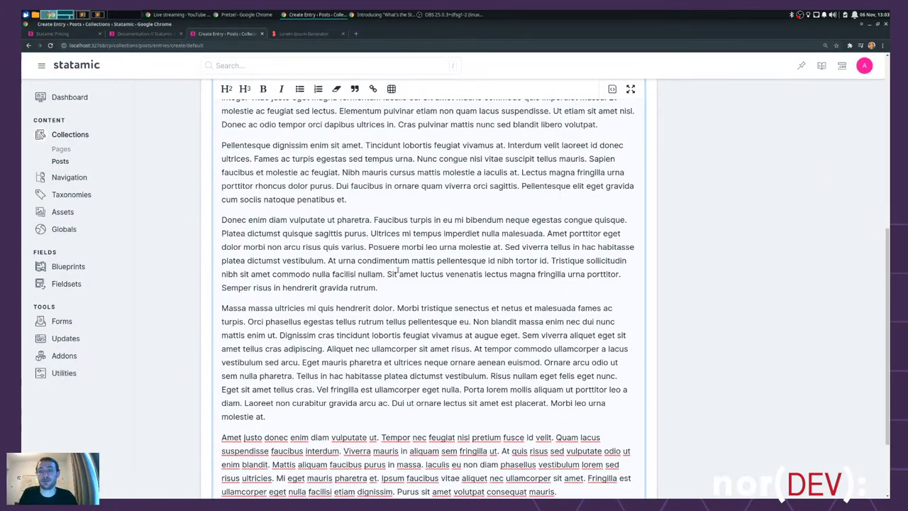
scroll(430, 269, "up", 5)
scroll(368, 269, "down", 2)
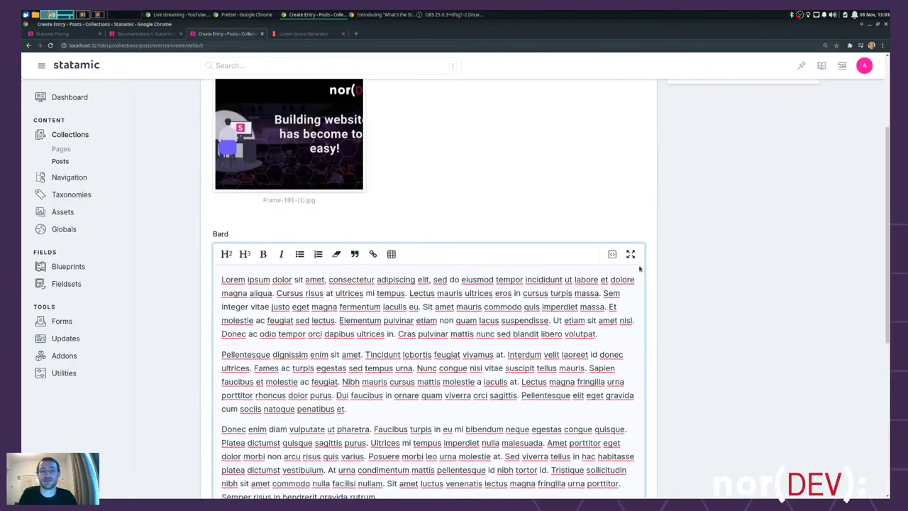
scroll(637, 264, "down", 4)
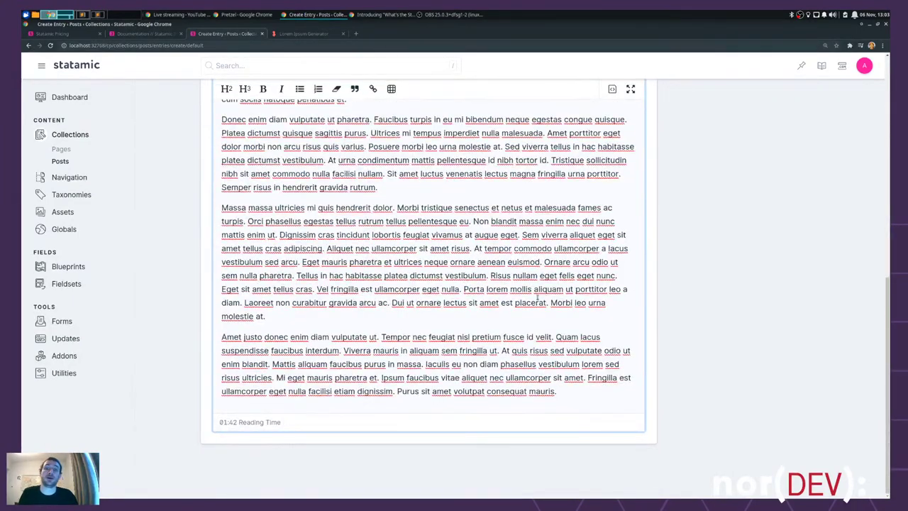
scroll(537, 296, "up", 4)
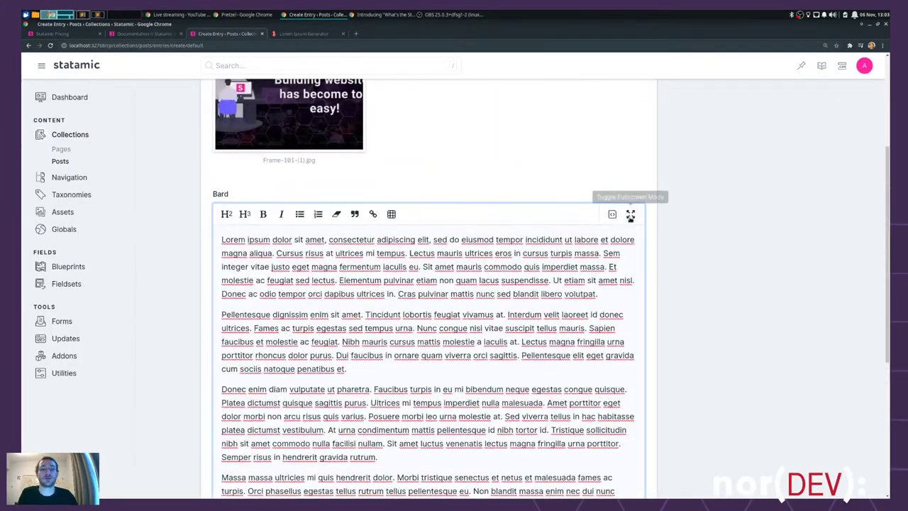
left_click(631, 214)
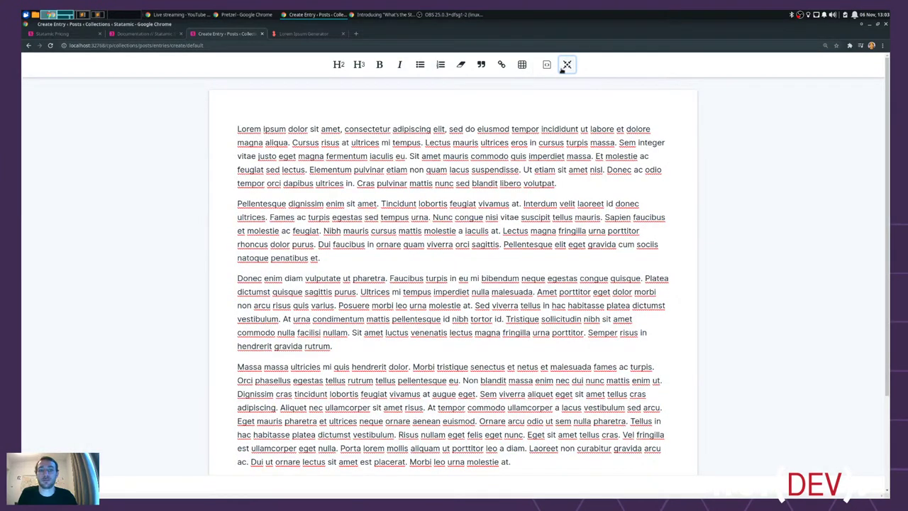
left_click(565, 67)
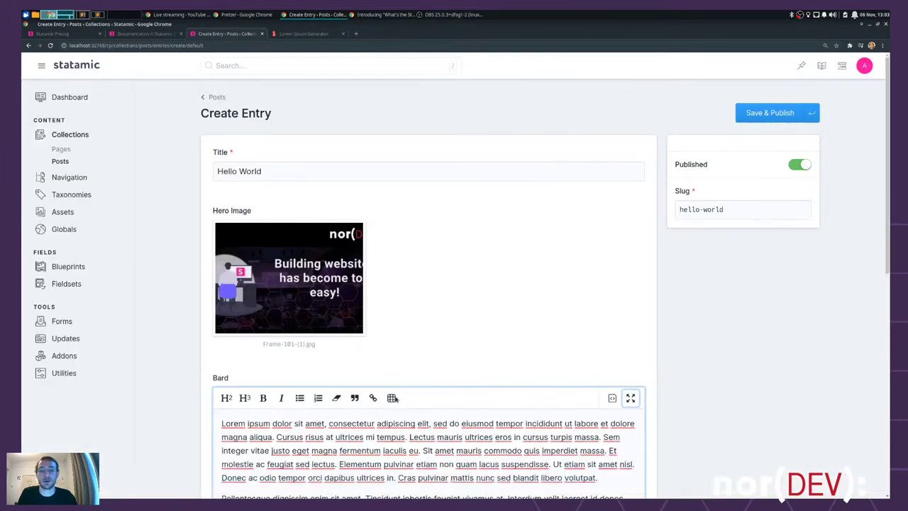
- Bold the sentence 'Tincidunt lobortis feugiat vivamus at.' and show the body's HTML source
scroll(449, 401, "down", 1)
scroll(448, 401, "down", 2)
left_click_drag(366, 318, 505, 318)
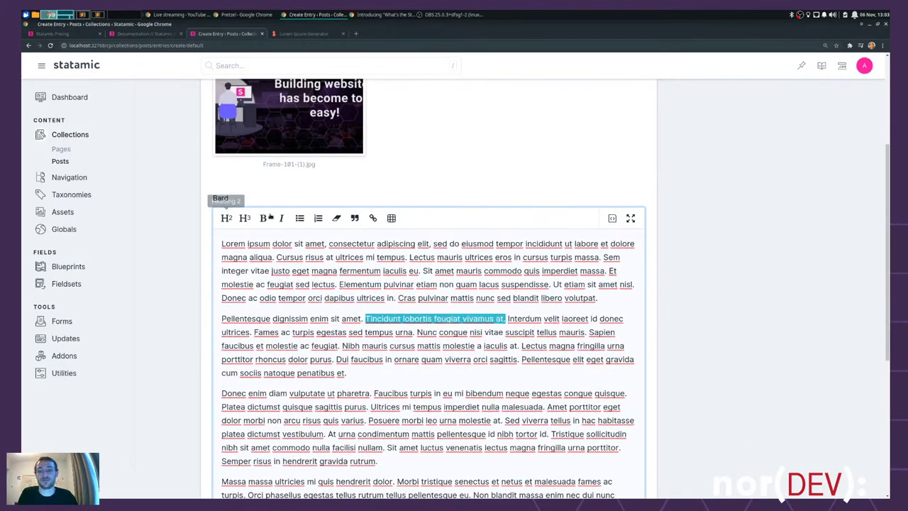
left_click(263, 218)
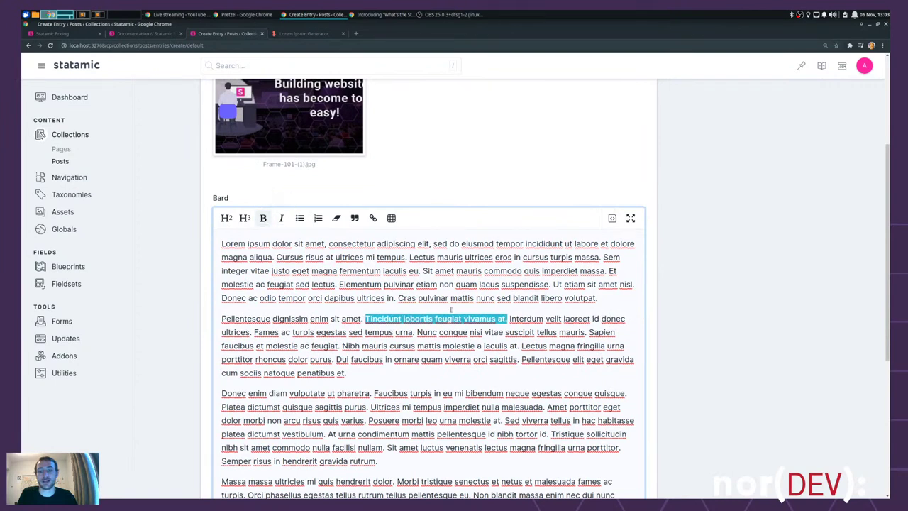
left_click(683, 246)
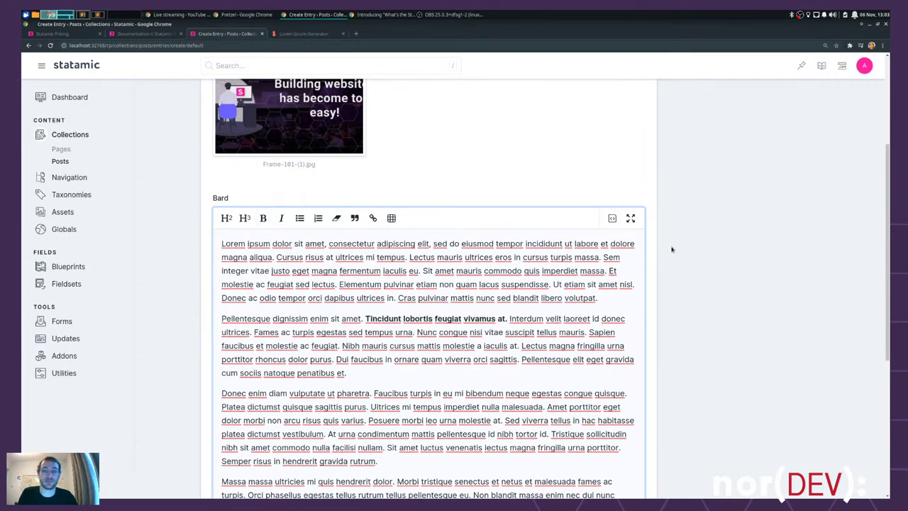
left_click(611, 219)
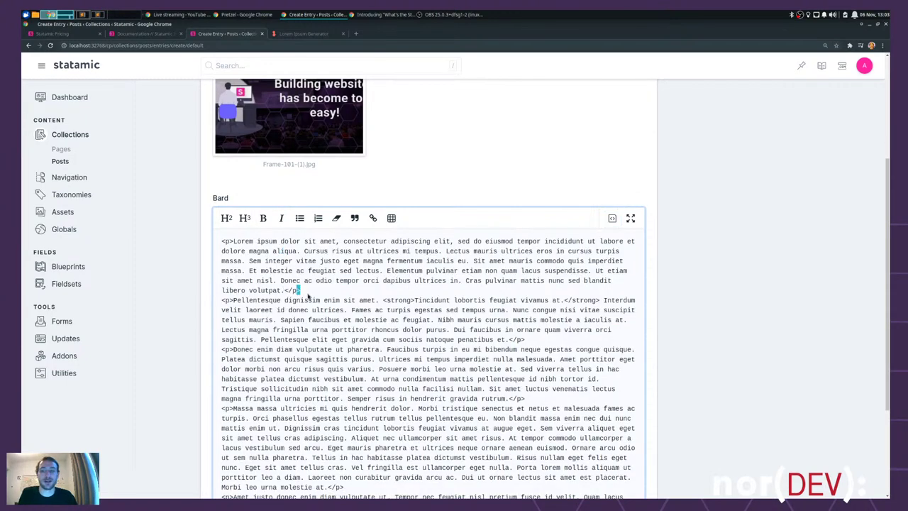
- Return the body to rich-text view and Save & Publish the Hello World post
left_click(611, 217)
scroll(770, 185, "down", 4)
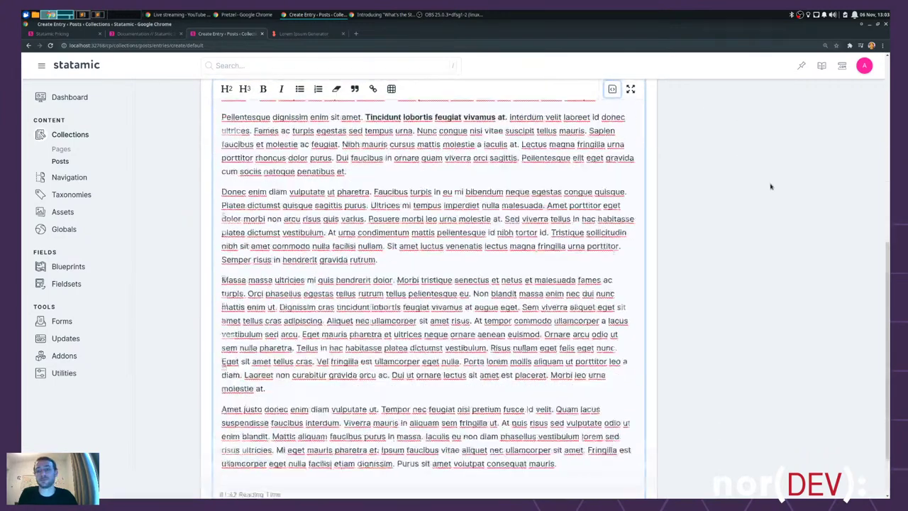
scroll(770, 186, "up", 7)
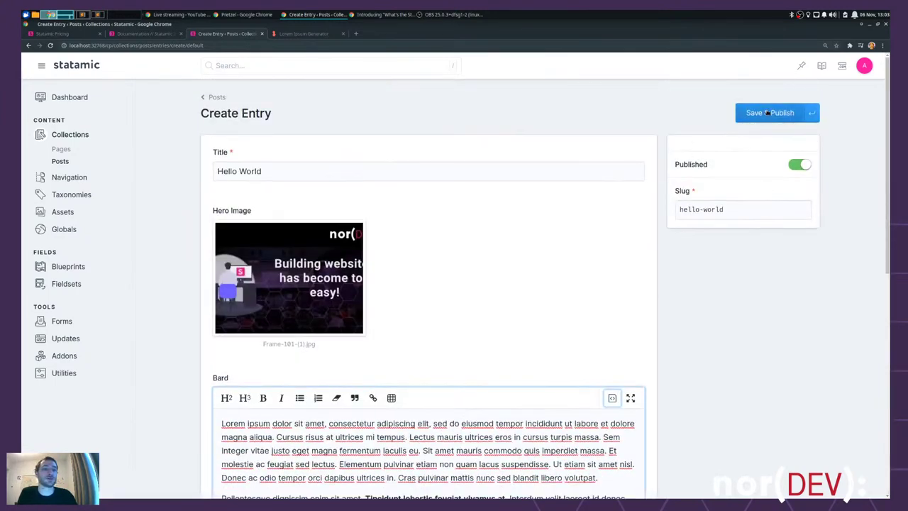
left_click(766, 113)
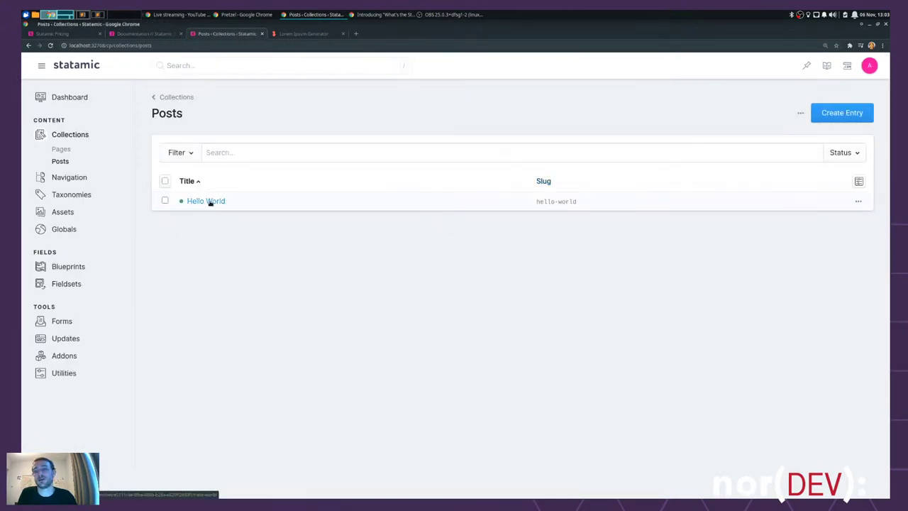
- View the Hello World post on the front-end site, then close the preview tab
left_click(858, 201)
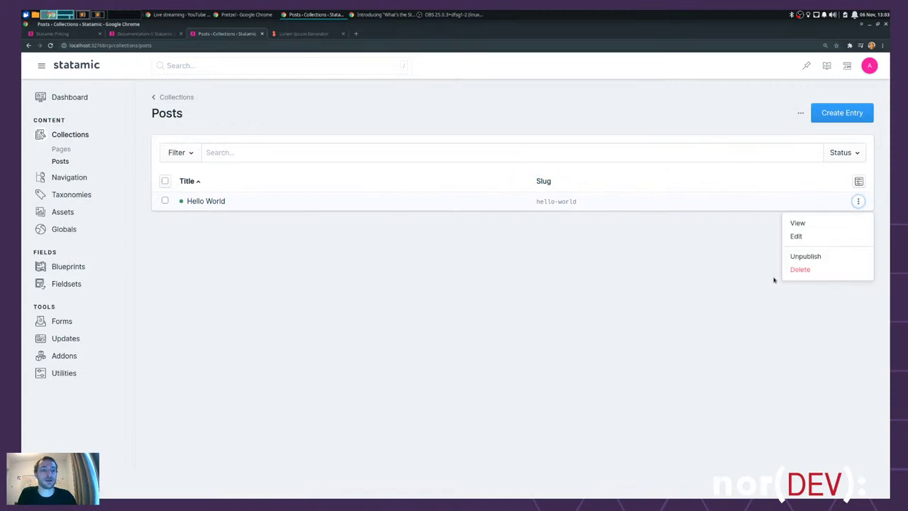
left_click(800, 223)
left_click(297, 34)
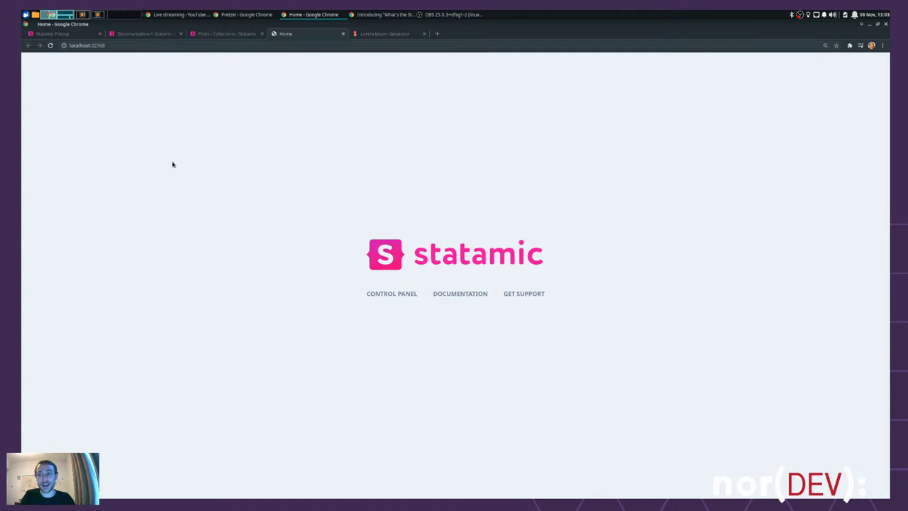
key("ctrl+w")
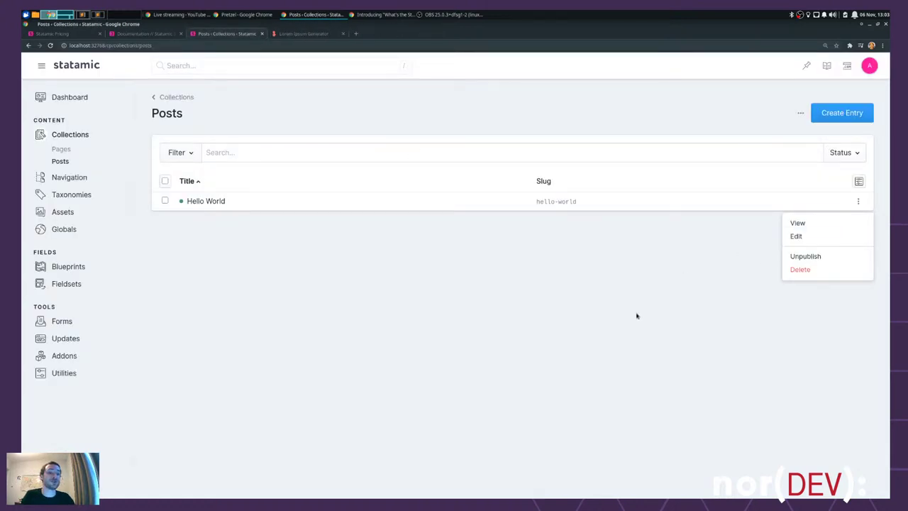
left_click(636, 317)
- Preview the post on the site once more, then bring up the Posts collection's options
left_click(858, 201)
left_click(811, 223)
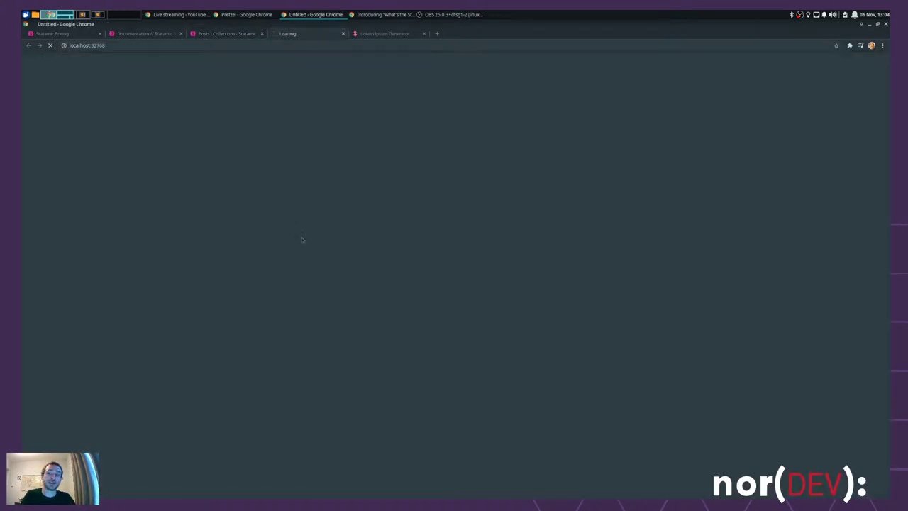
key("ctrl+w")
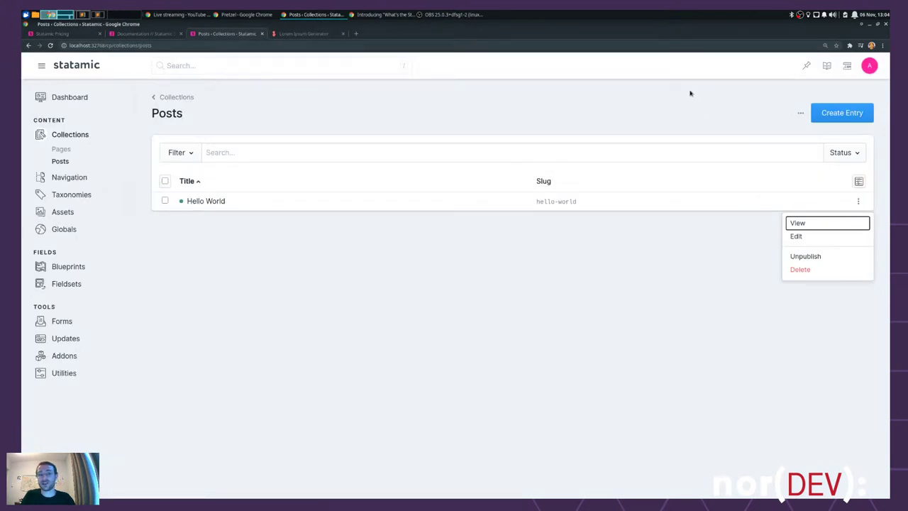
left_click(695, 100)
left_click(800, 113)
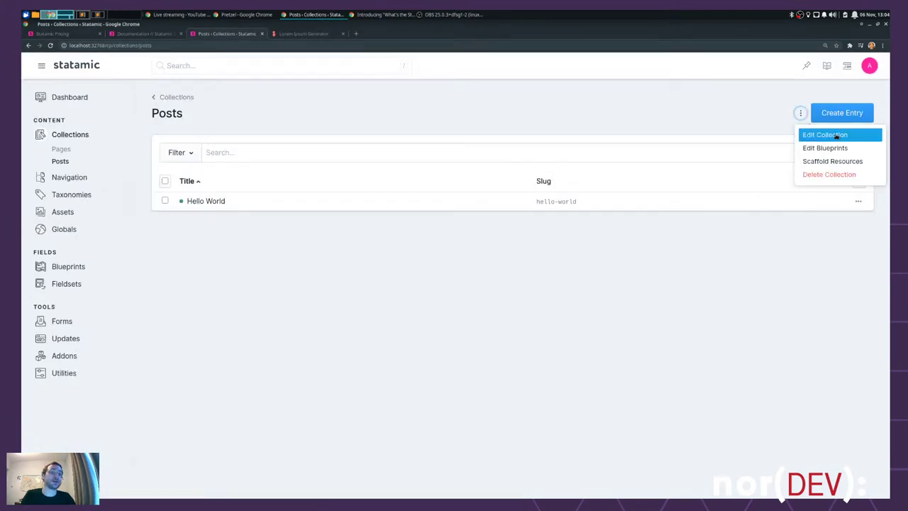
- Open Edit Collection for Posts and scroll through its settings to Routing & URLs
left_click(843, 134)
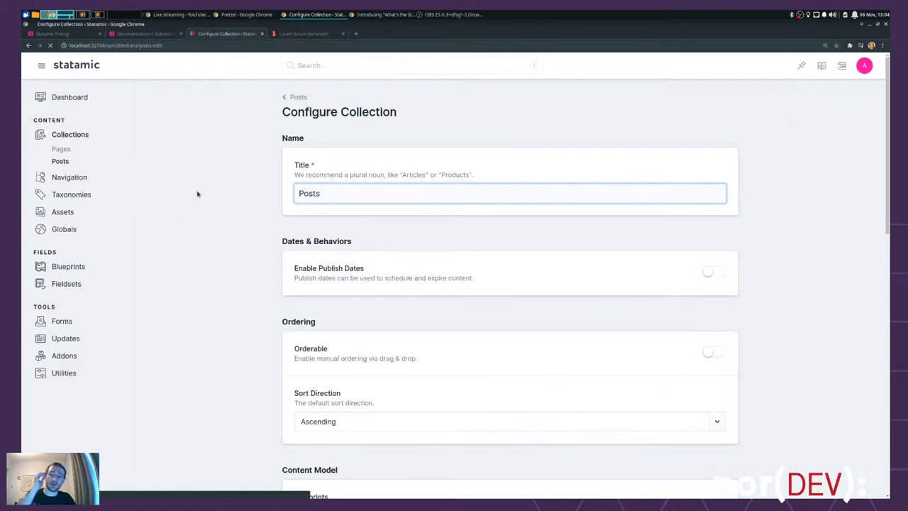
scroll(198, 195, "down", 2)
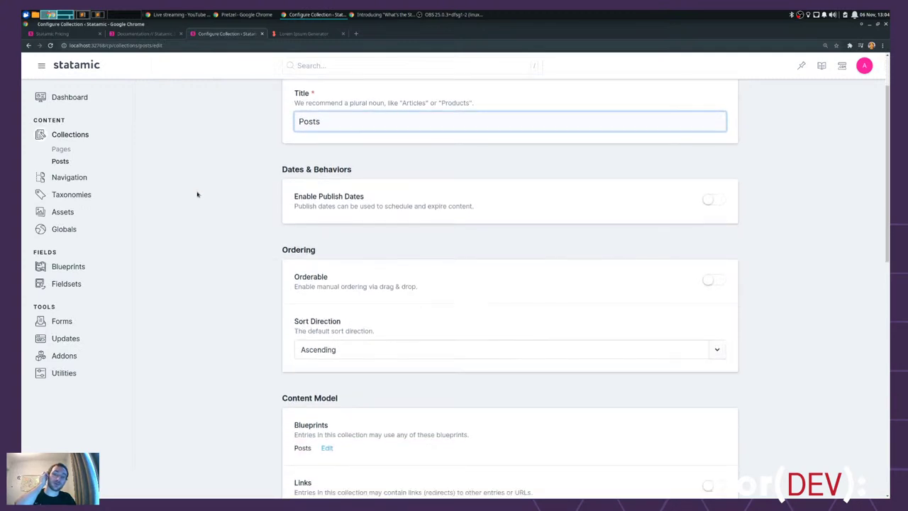
scroll(345, 334, "down", 1)
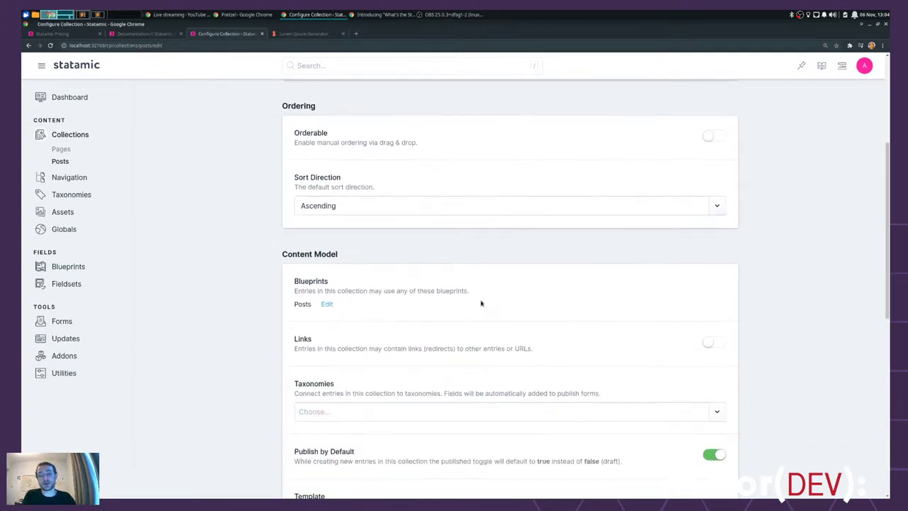
scroll(456, 312, "down", 2)
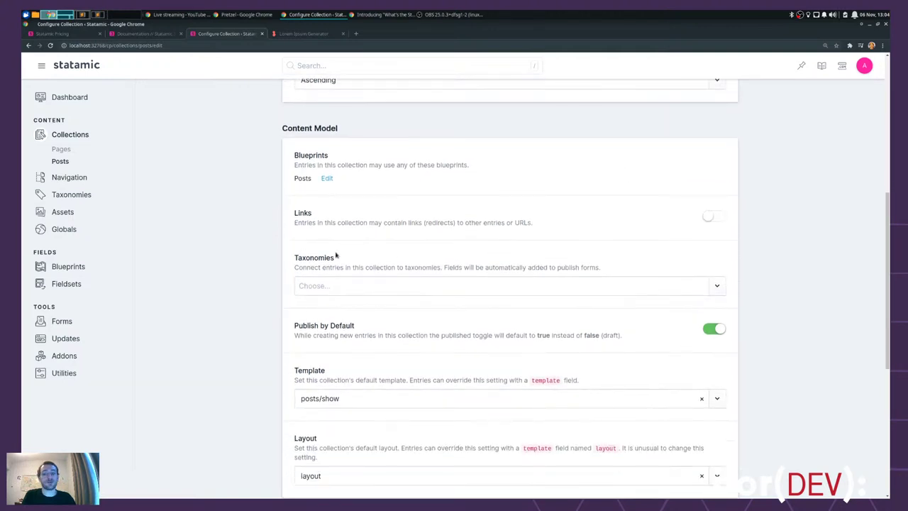
scroll(200, 298, "down", 2)
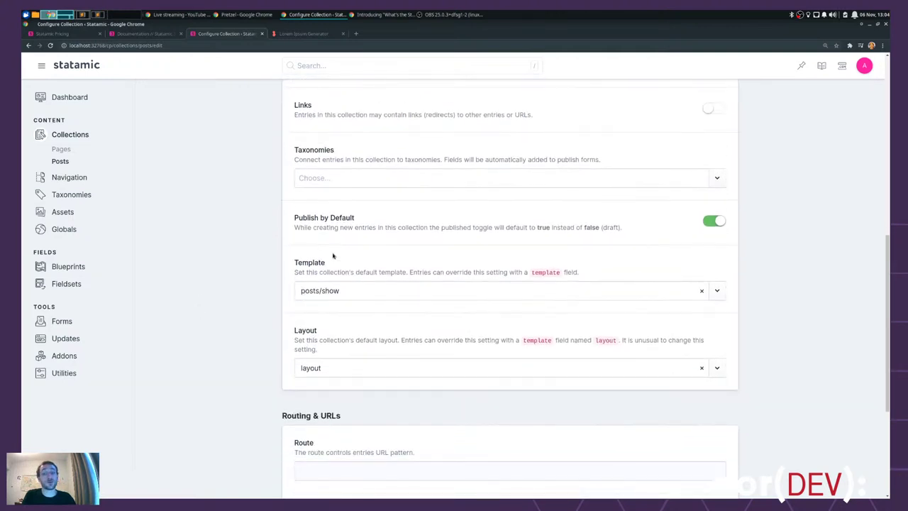
scroll(340, 275, "down", 1)
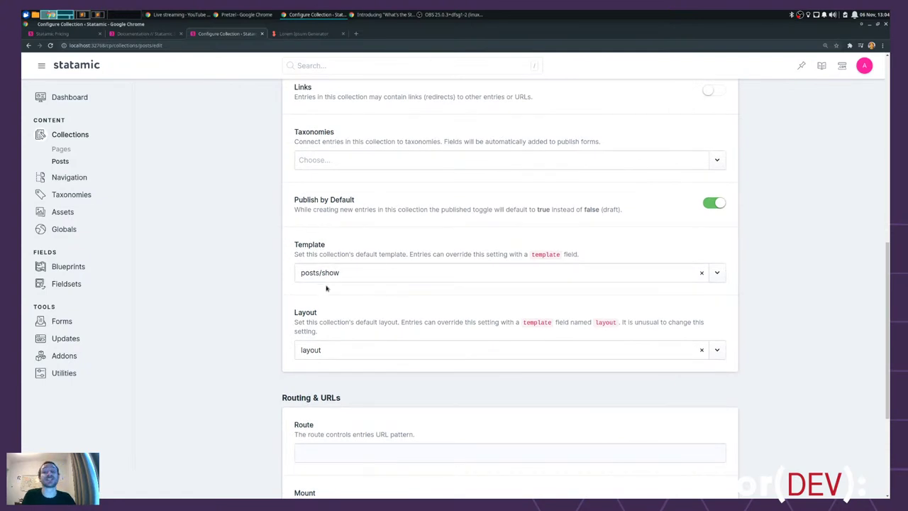
scroll(338, 309, "down", 2)
scroll(337, 309, "up", 1)
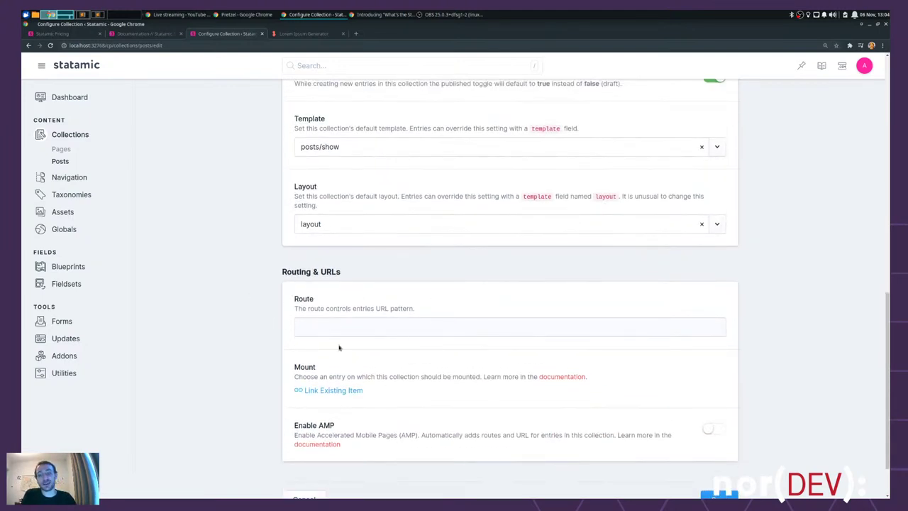
- Focus the empty Route field, then go to the Pages collection
left_click(330, 327)
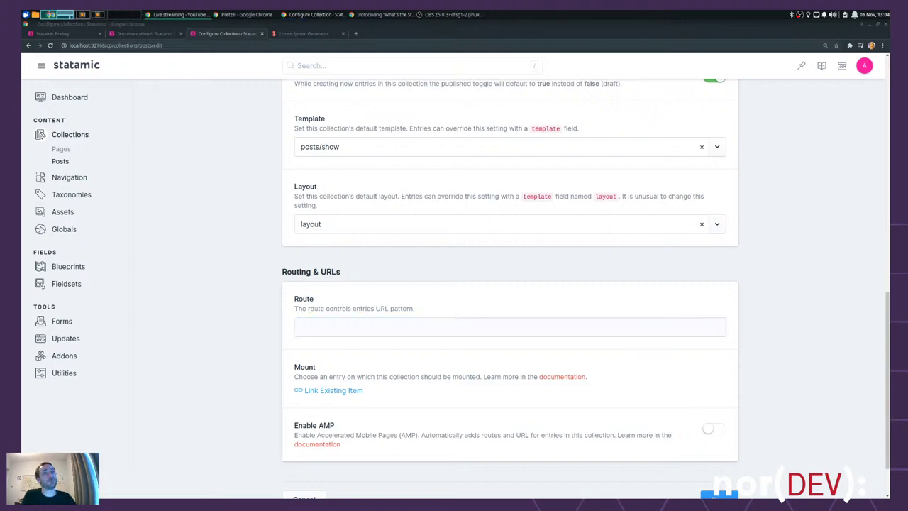
key("alt+Tab")
key("alt+Tab")
key("alt+shift+Tab")
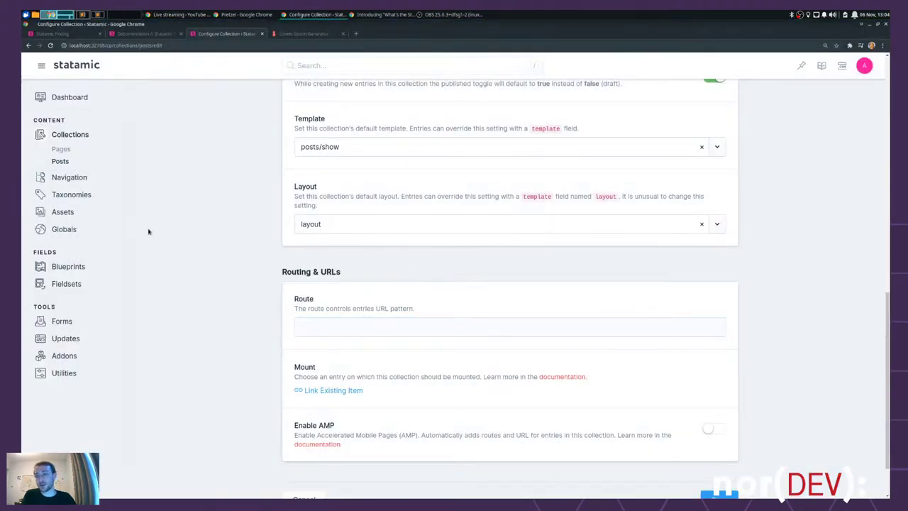
left_click(61, 149)
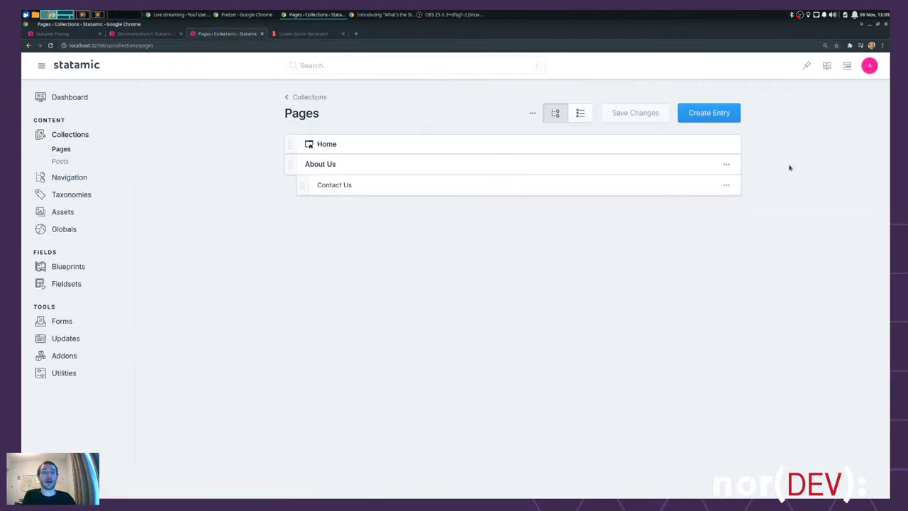
- Create and publish a new page titled Posts in the Pages collection
left_click(719, 112)
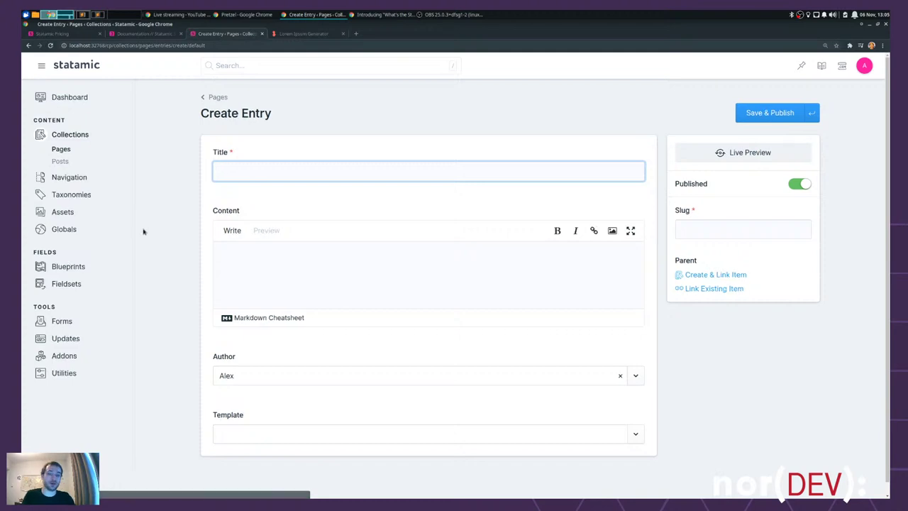
type("Posts")
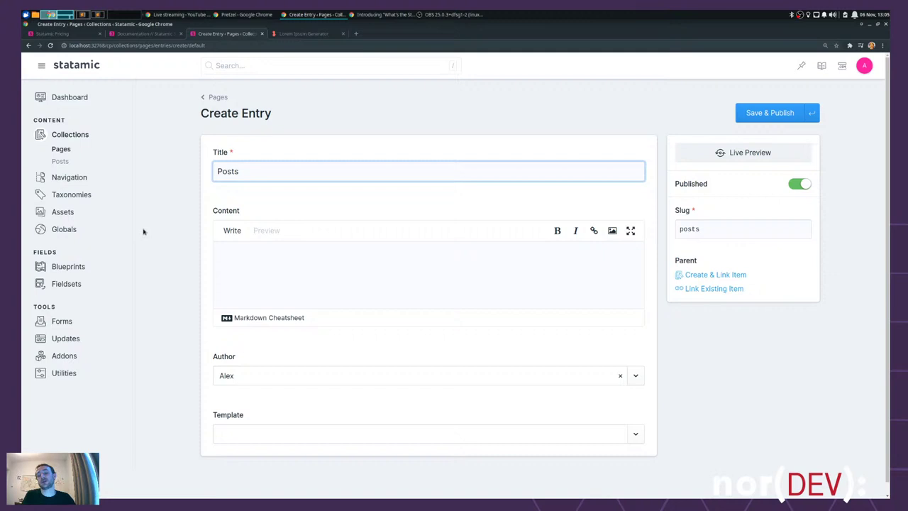
left_click(760, 113)
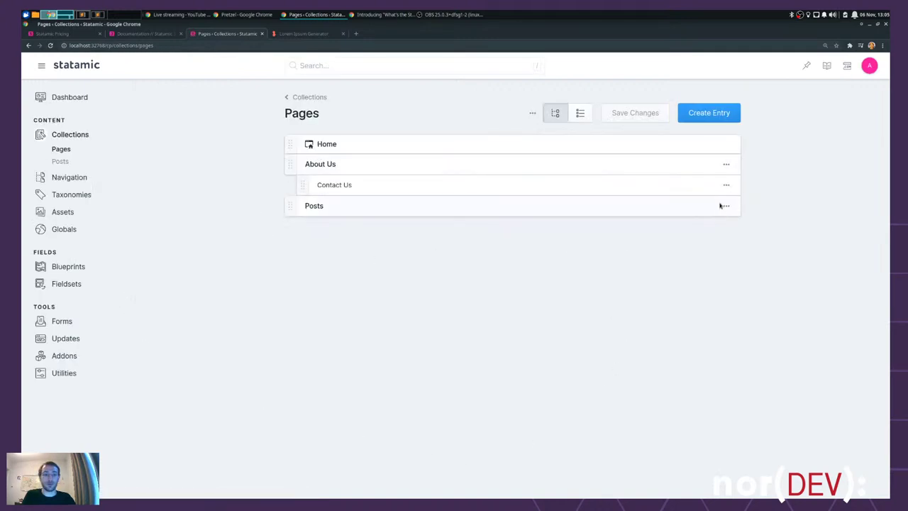
left_click(726, 205)
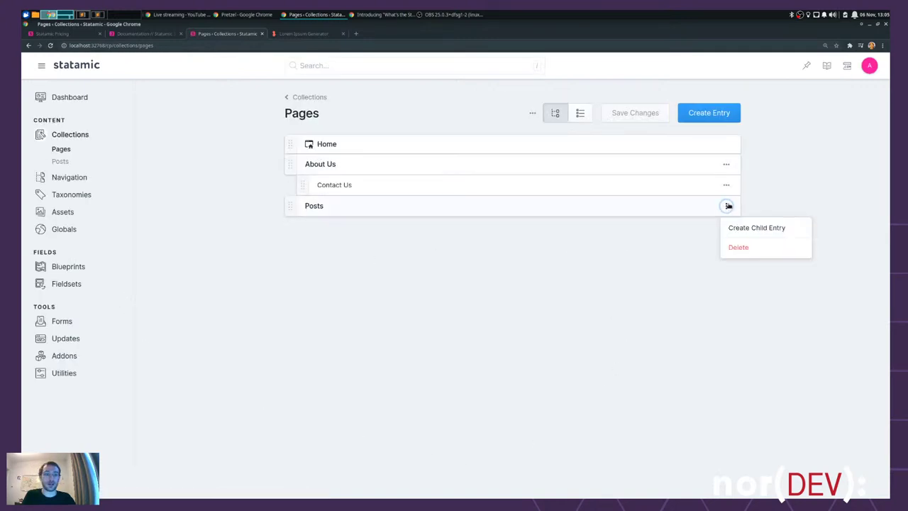
left_click(384, 268)
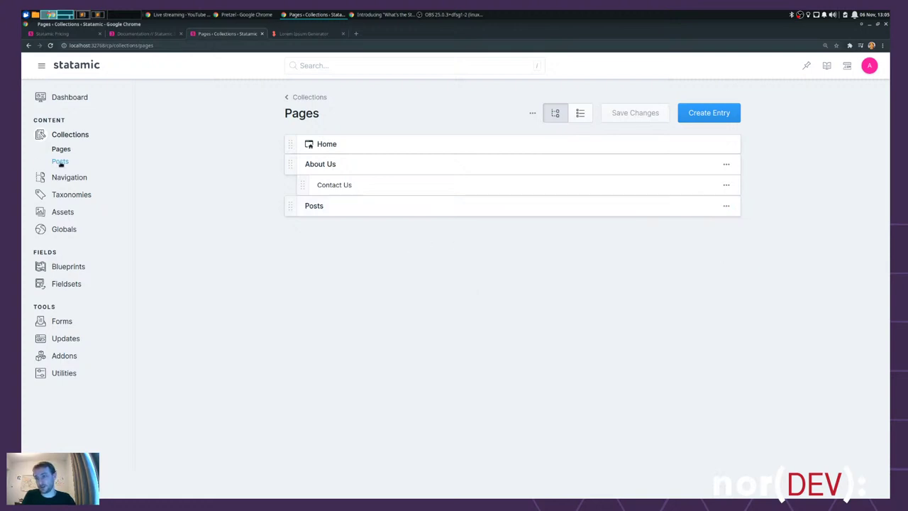
- Set the Posts collection's Mount to the Posts page, save, and return to Pages
left_click(60, 161)
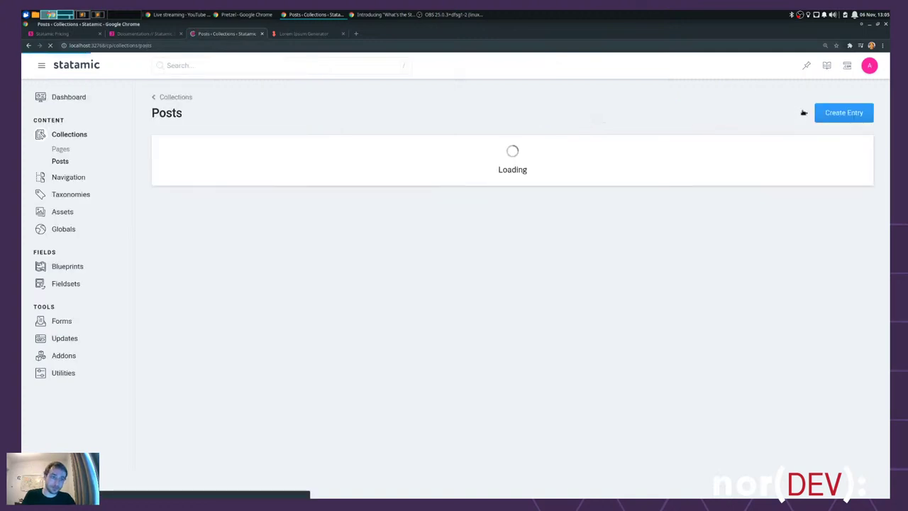
left_click(801, 113)
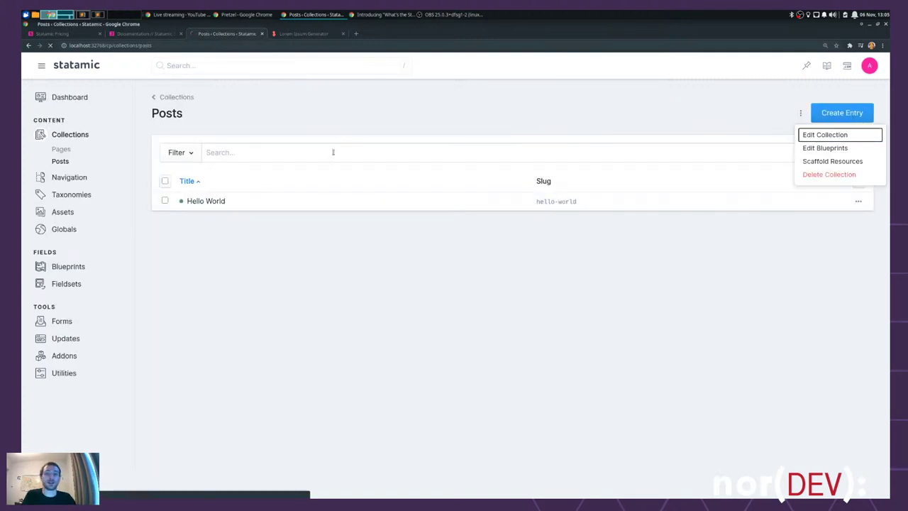
key("Return")
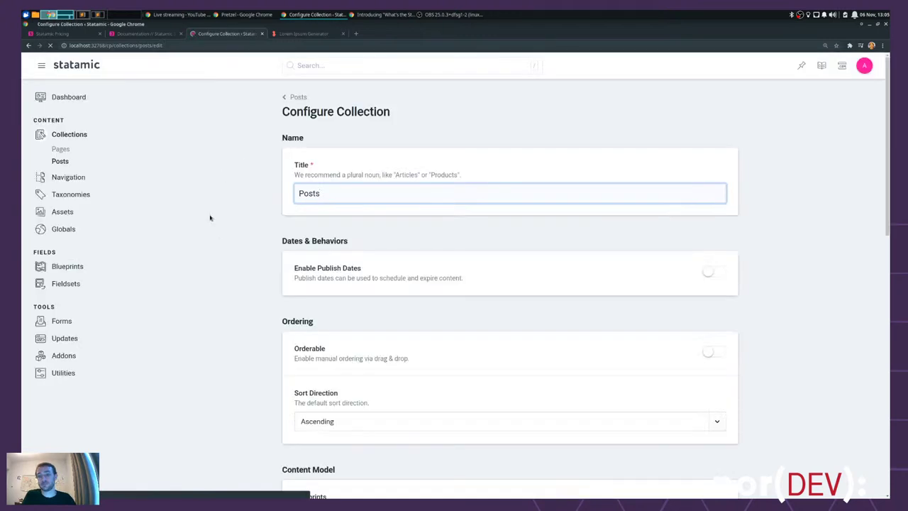
scroll(235, 268, "down", 1)
scroll(237, 270, "down", 6)
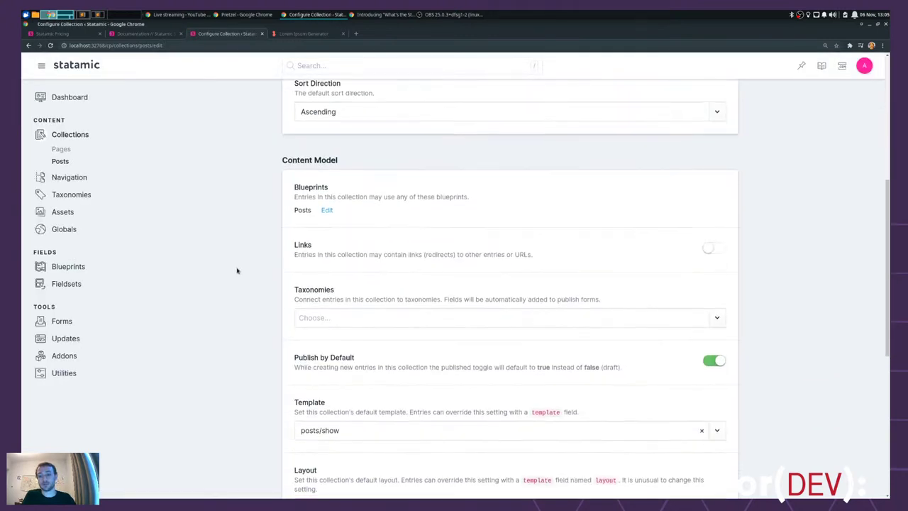
scroll(236, 271, "down", 2)
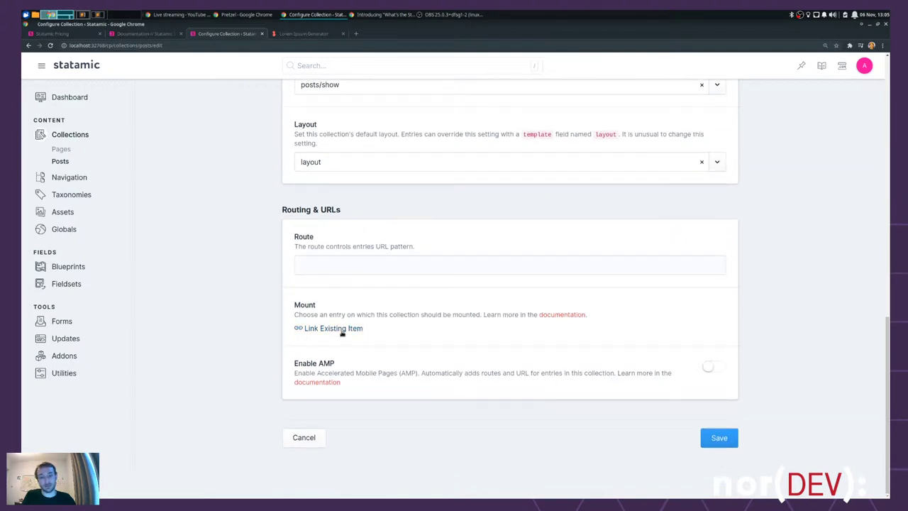
left_click(341, 331)
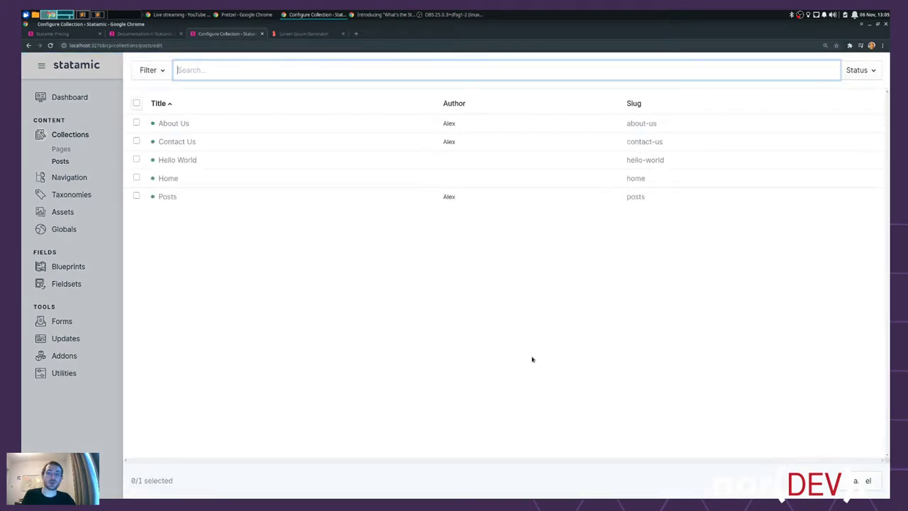
left_click(136, 196)
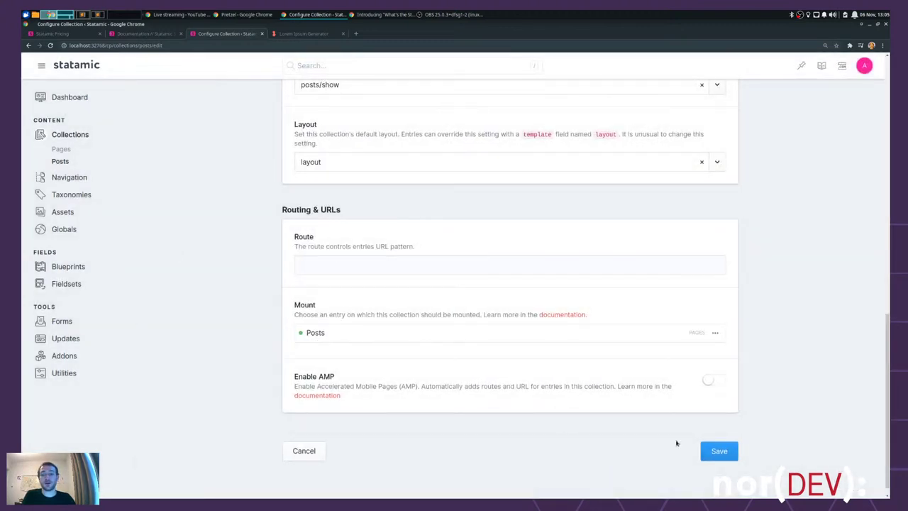
left_click(722, 451)
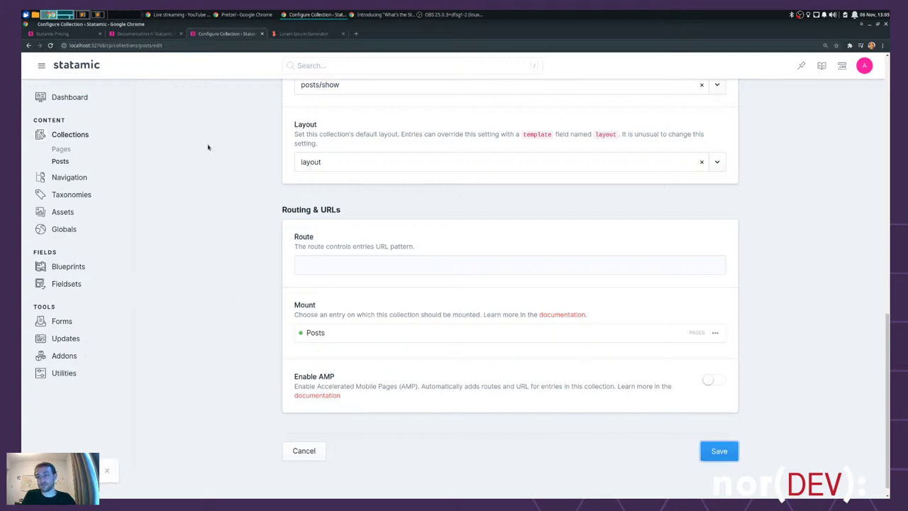
left_click(61, 148)
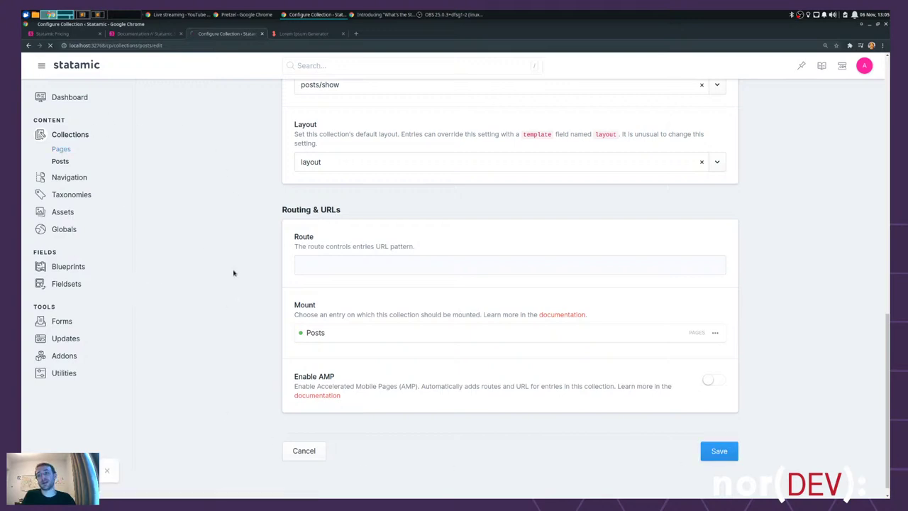
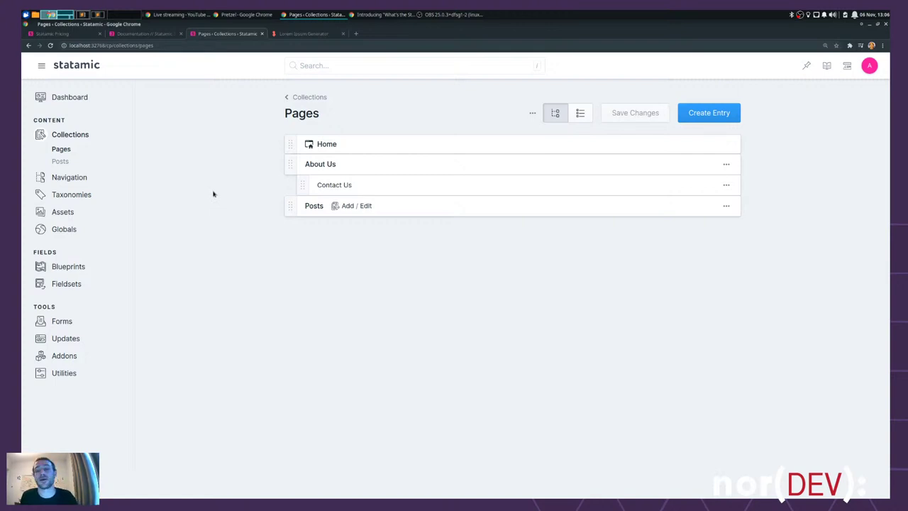
- Leave the editor and bring up the Posts collection entry list from Statamic's Collections sidebar
left_click_drag(397, 208, 308, 205)
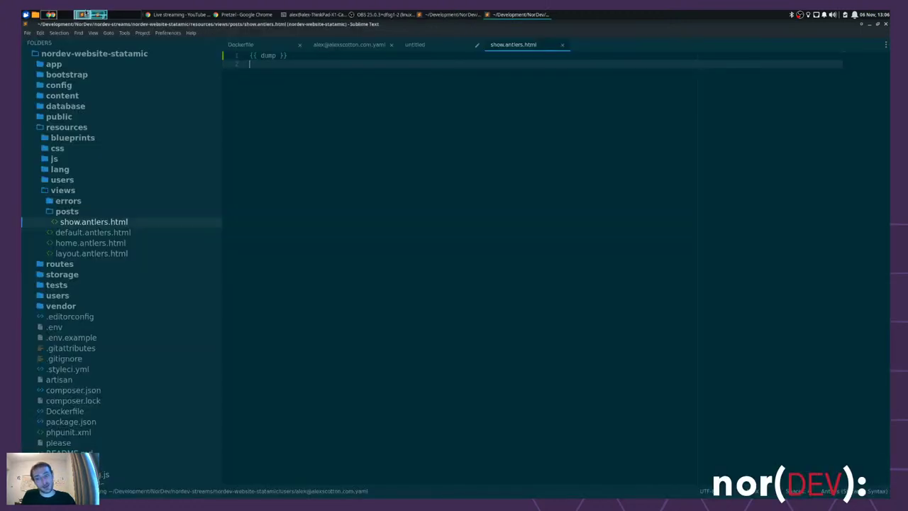
left_click(64, 14)
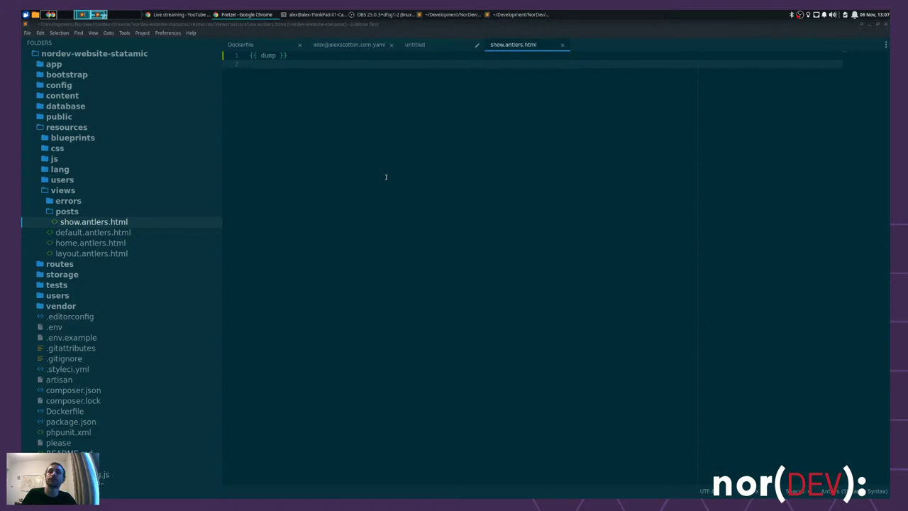
key("ctrl+alt+Left")
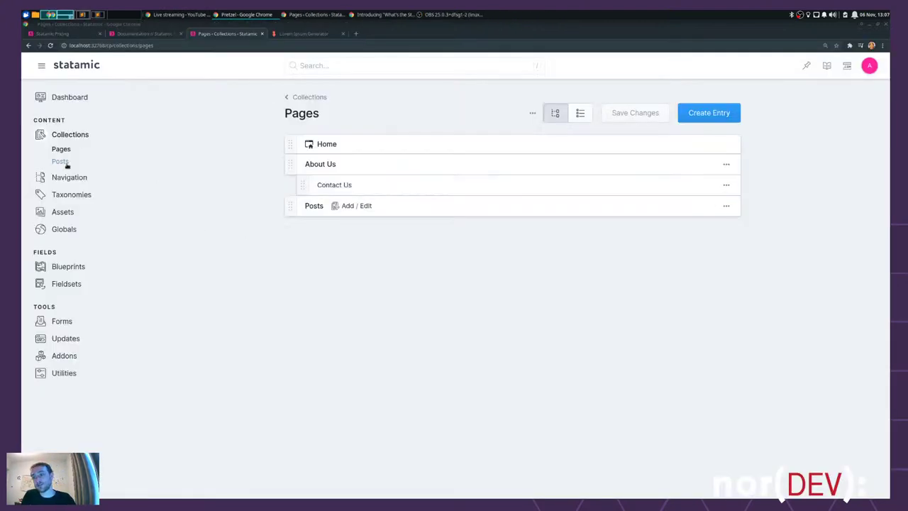
left_click(62, 161)
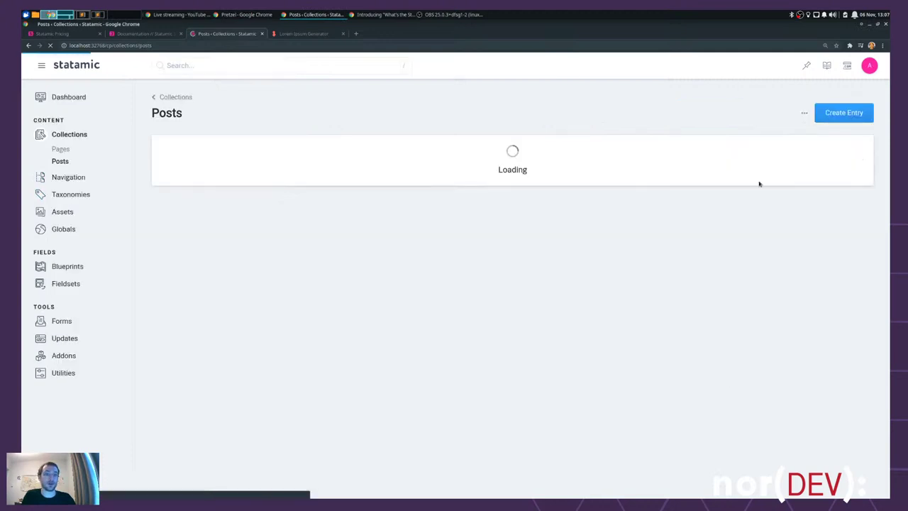
- Enter {mount}/{slug} as the Posts collection's Route, save the collection, and return to its entries
left_click(801, 112)
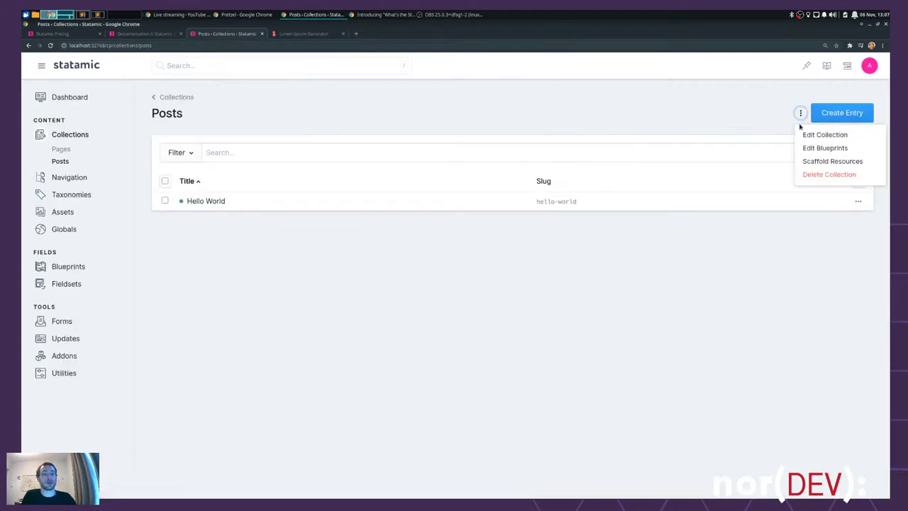
left_click(808, 134)
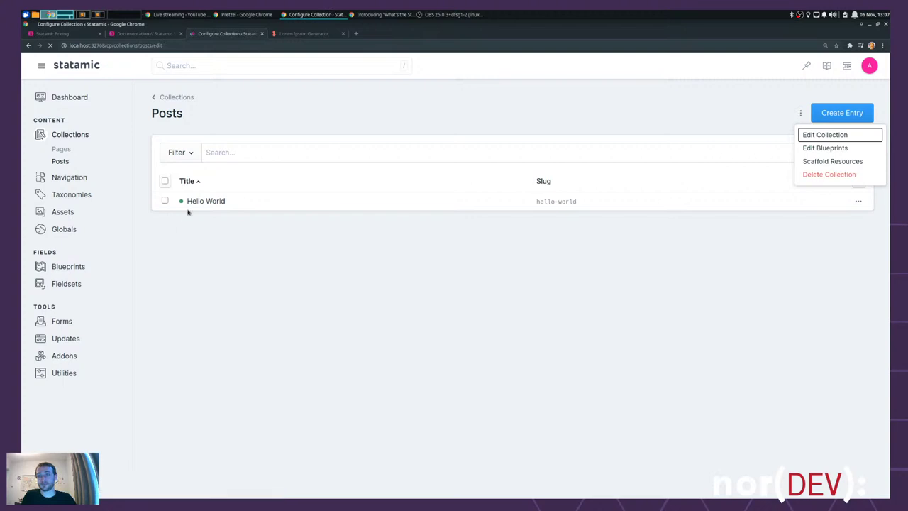
scroll(211, 202, "down", 6)
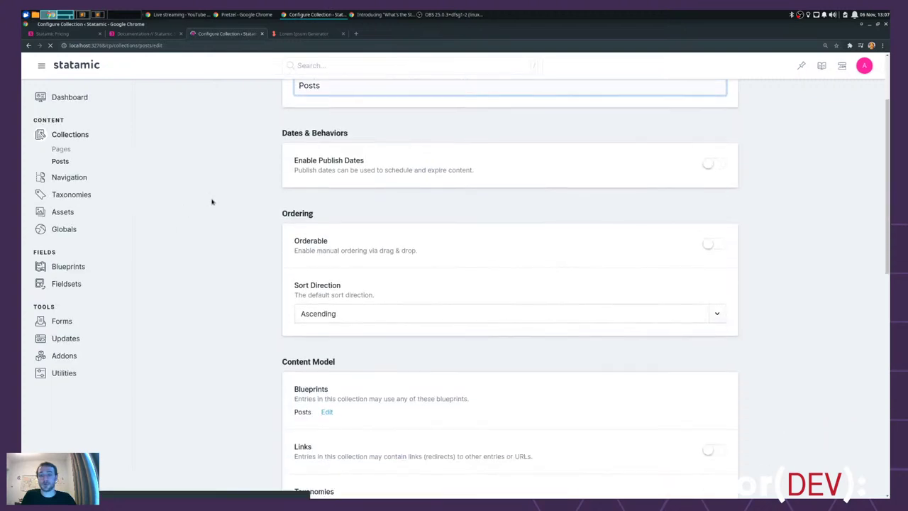
scroll(212, 206, "down", 4)
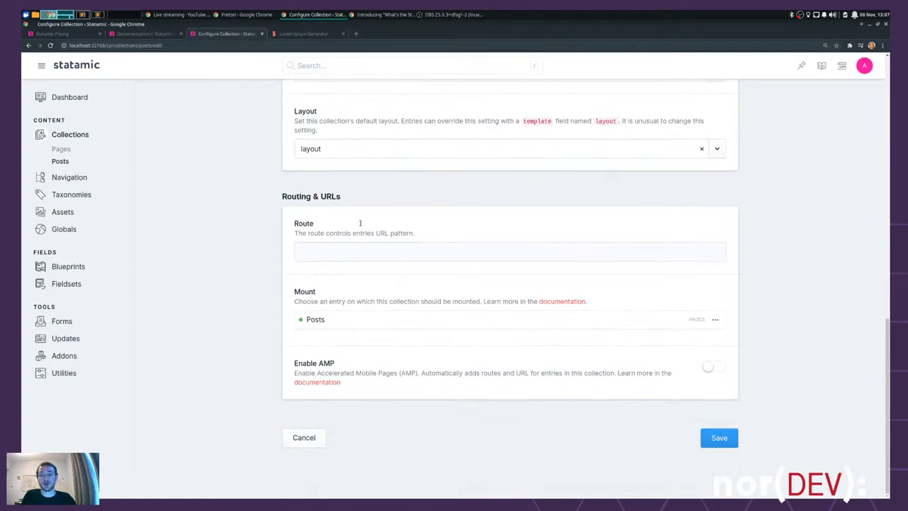
left_click(340, 248)
type("{")
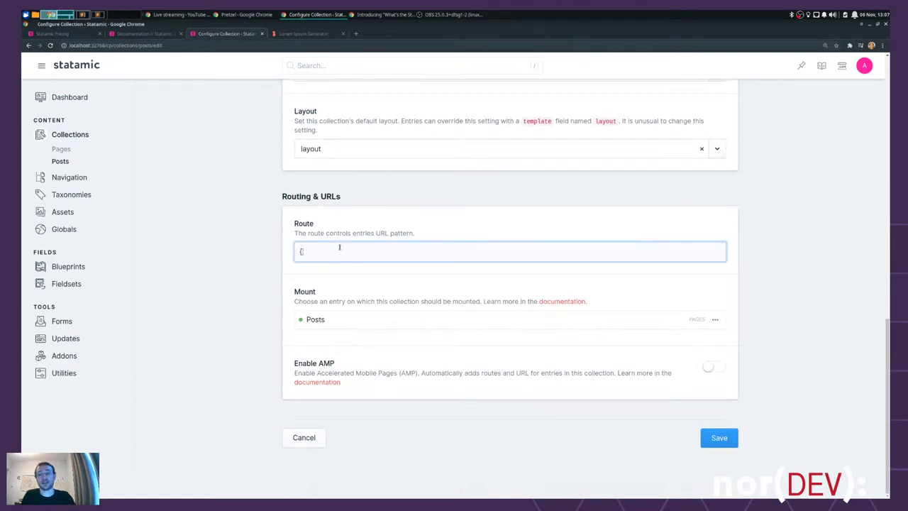
type("mount")
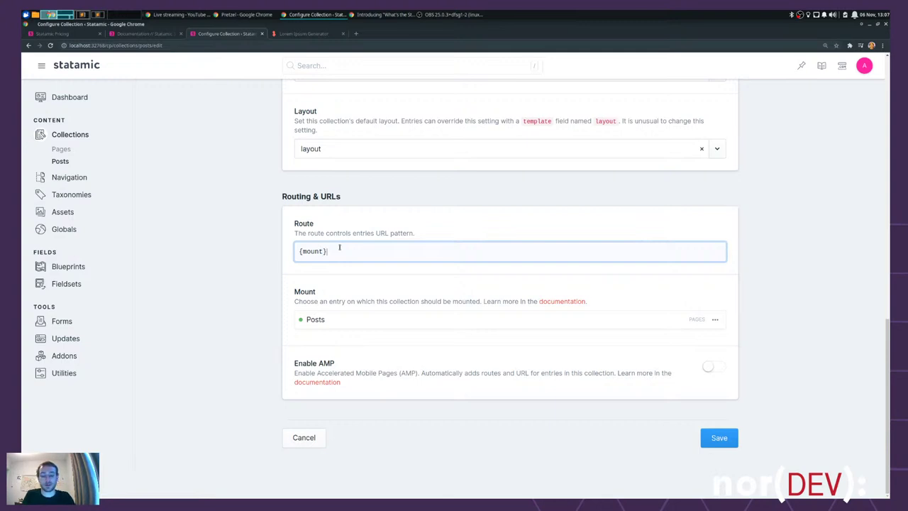
type("}/{slug}")
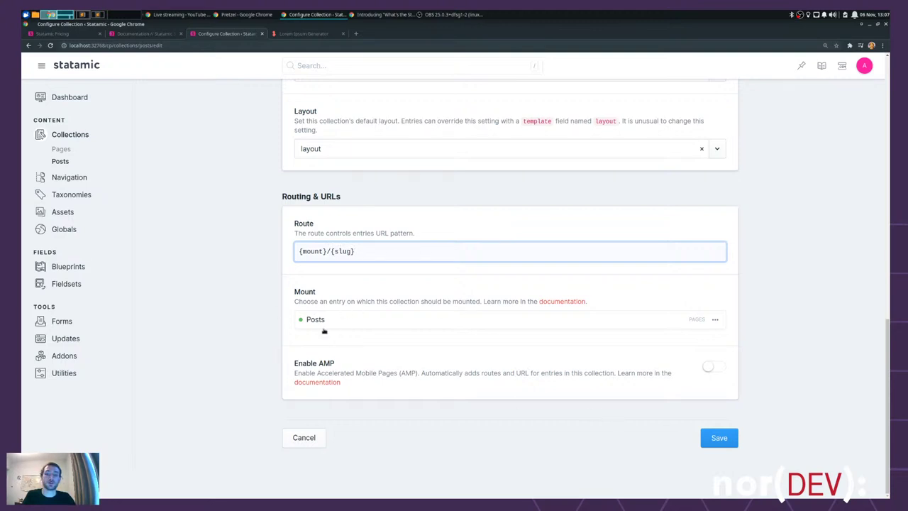
left_click(723, 446)
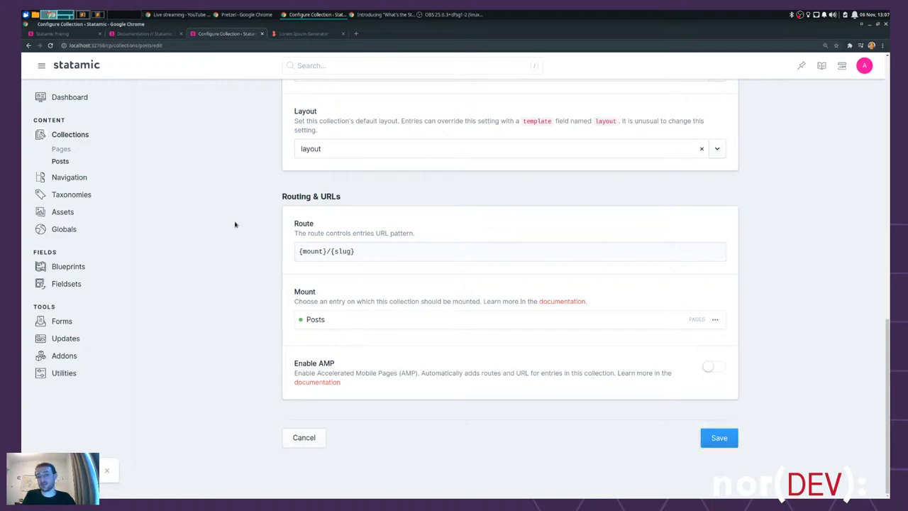
left_click(60, 161)
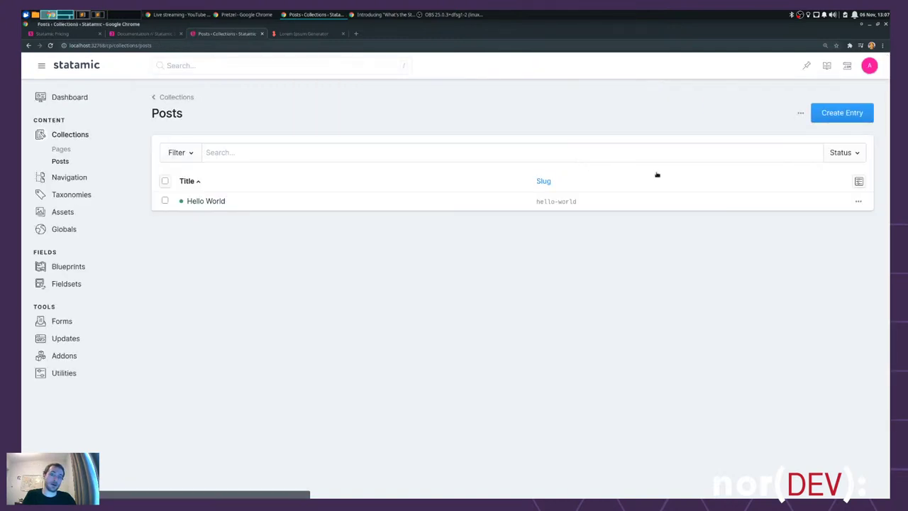
- View the Hello World post live at /posts/hello-world and look over its data dump
left_click(858, 201)
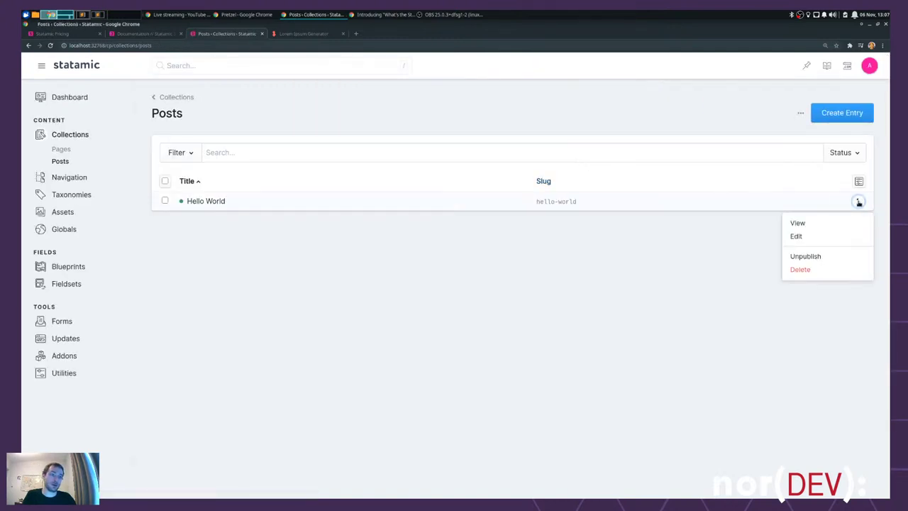
left_click(808, 224)
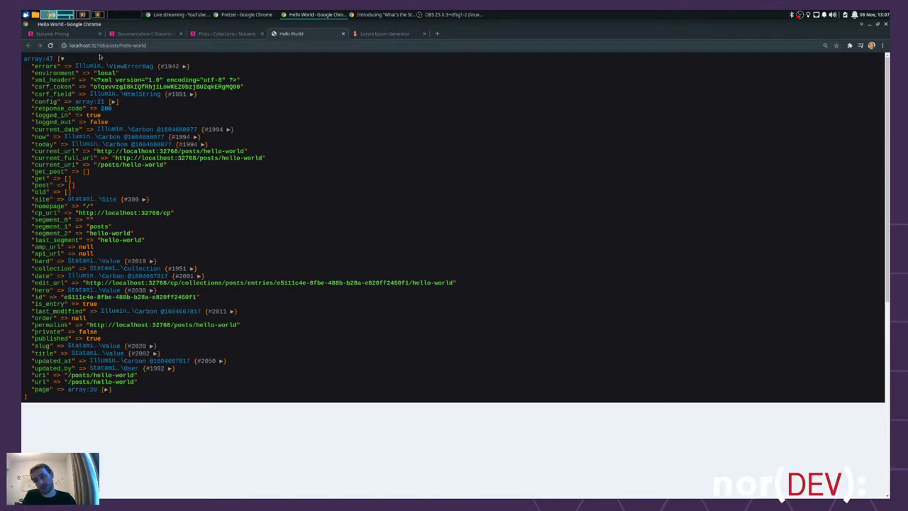
left_click_drag(107, 45, 179, 54)
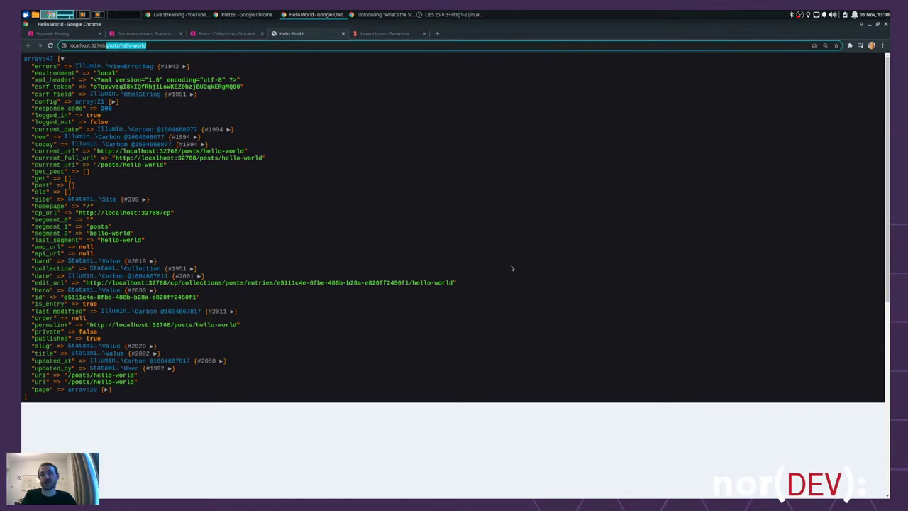
left_click(489, 156)
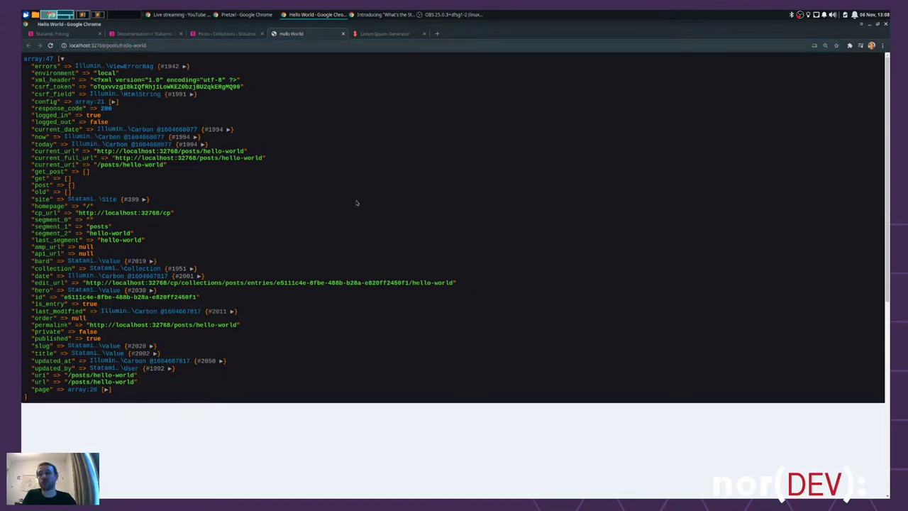
left_click_drag(32, 397, 22, 53)
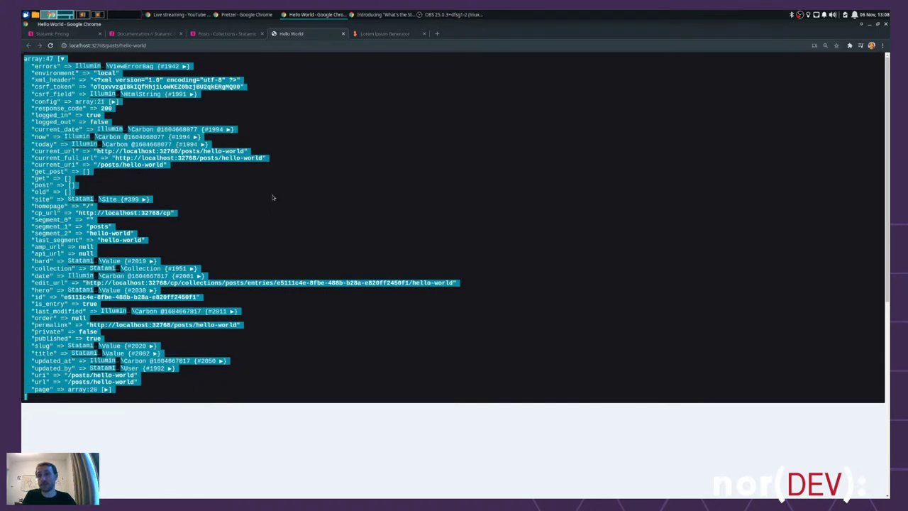
left_click(417, 234)
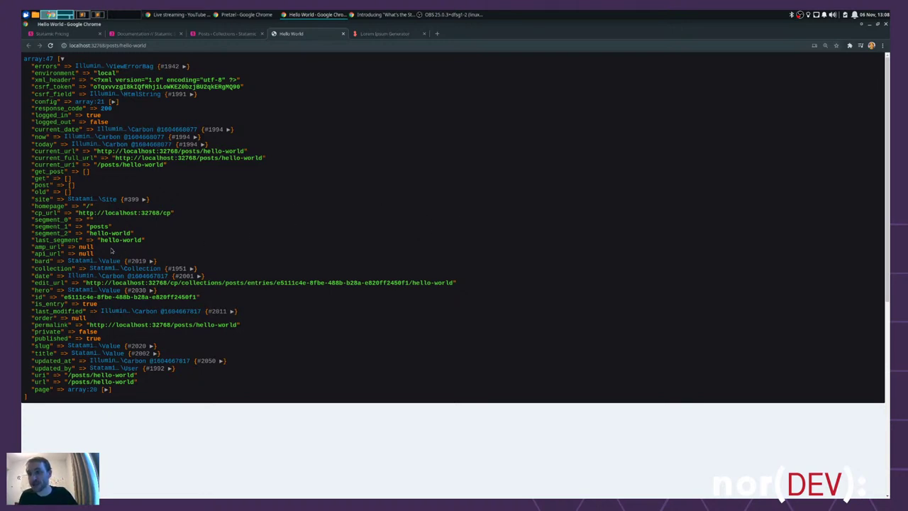
- Expand the bard, title and slug values in the post's dump
double_click(41, 261)
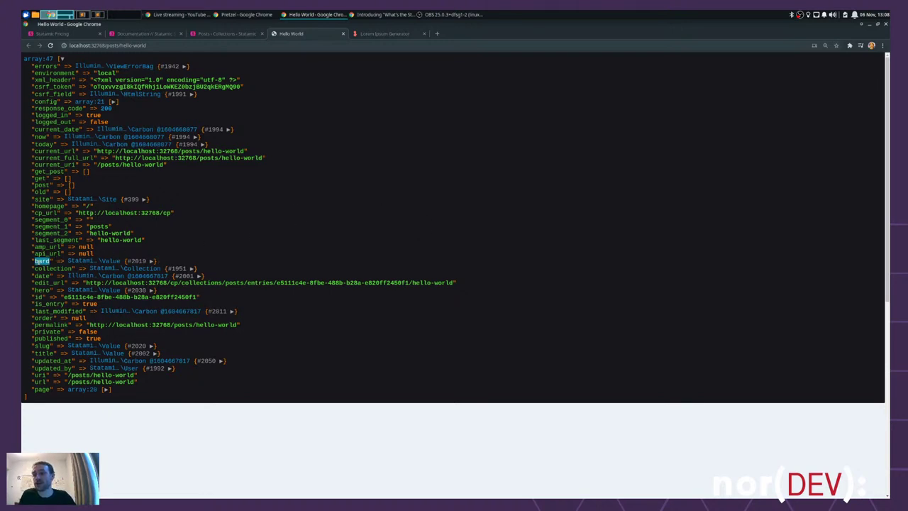
left_click(136, 261)
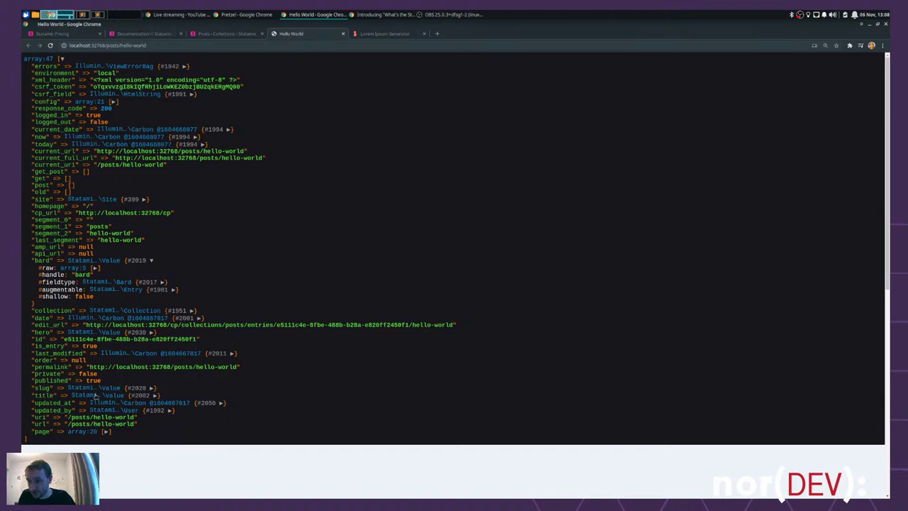
left_click(145, 395)
scroll(142, 383, "down", 2)
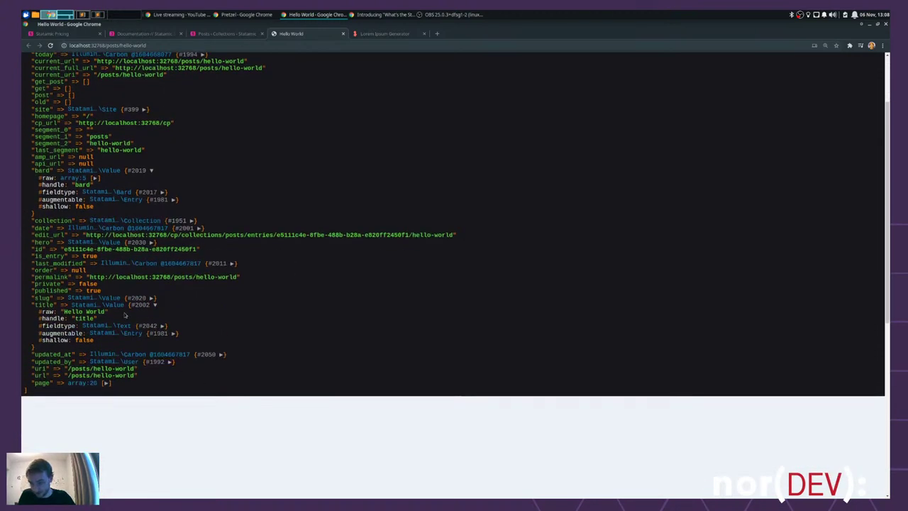
left_click(145, 298)
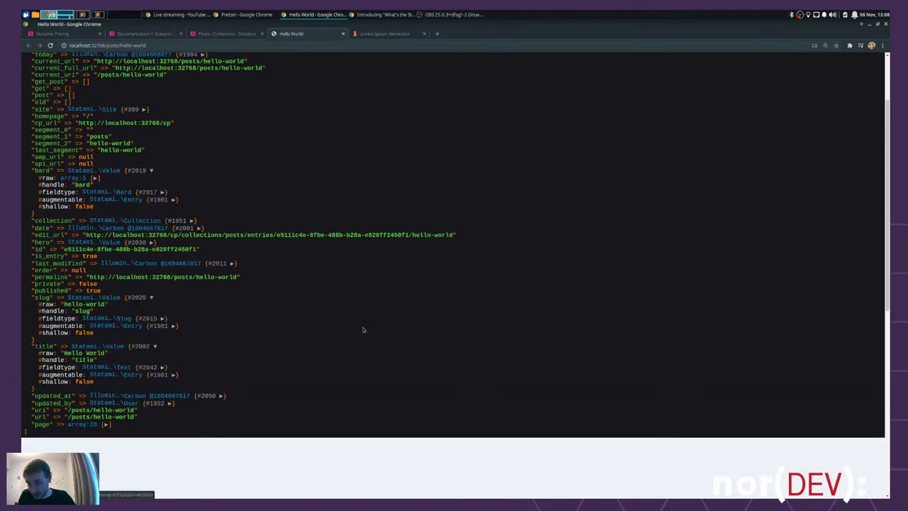
scroll(381, 319, "down", 2)
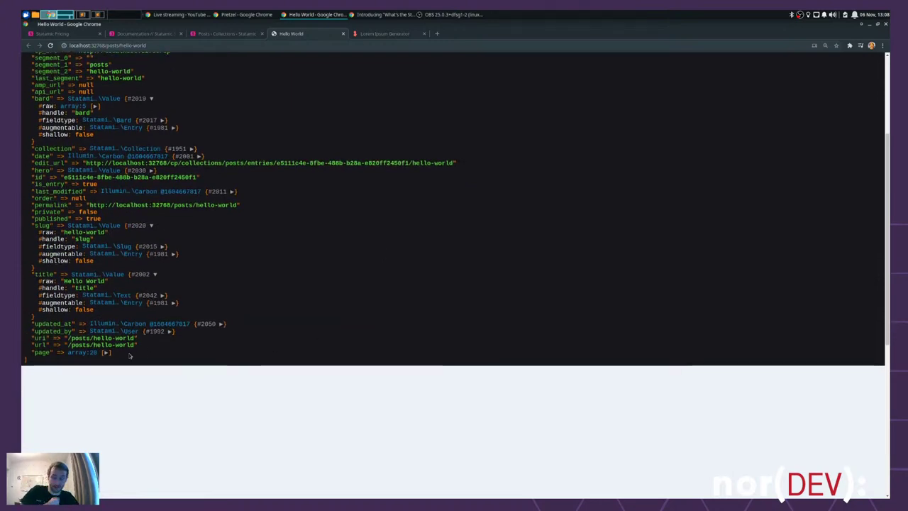
scroll(199, 233, "up", 5)
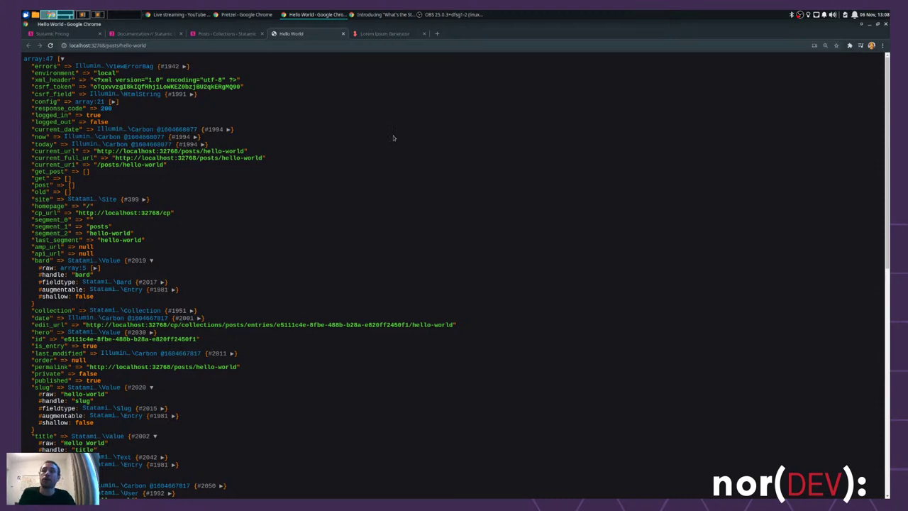
- Replace the dump tag in show.antlers.html with {{ title }} and begin a second tag below it
key("alt+Tab")
key("ctrl+a")
key("BackSpace")
type("{{")
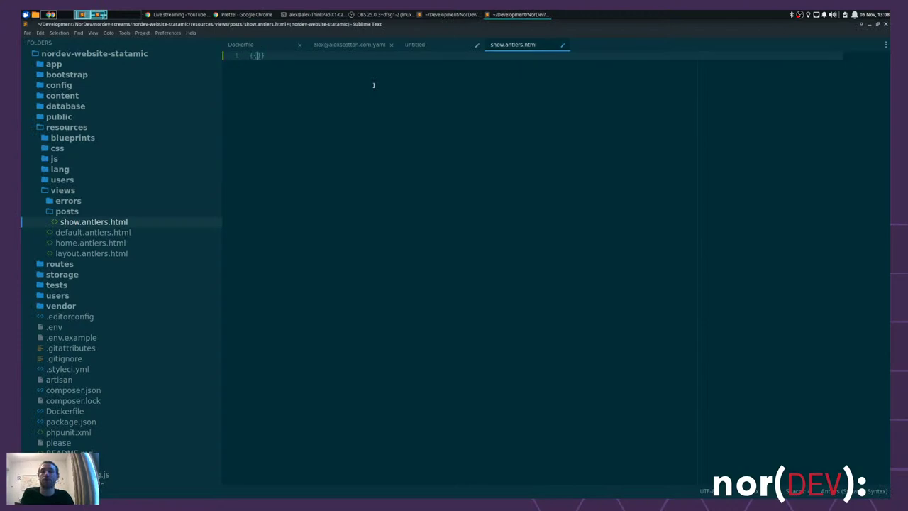
type(" title")
key("Return")
key("Return")
type("{{")
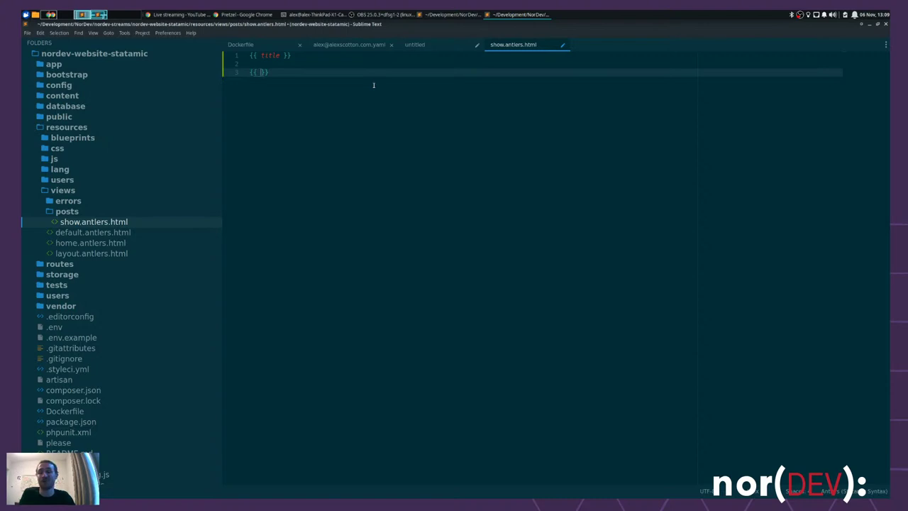
- Fill the second tag with the bard handle taken from the dump, making {{ bard }}, and save
key("alt+Tab")
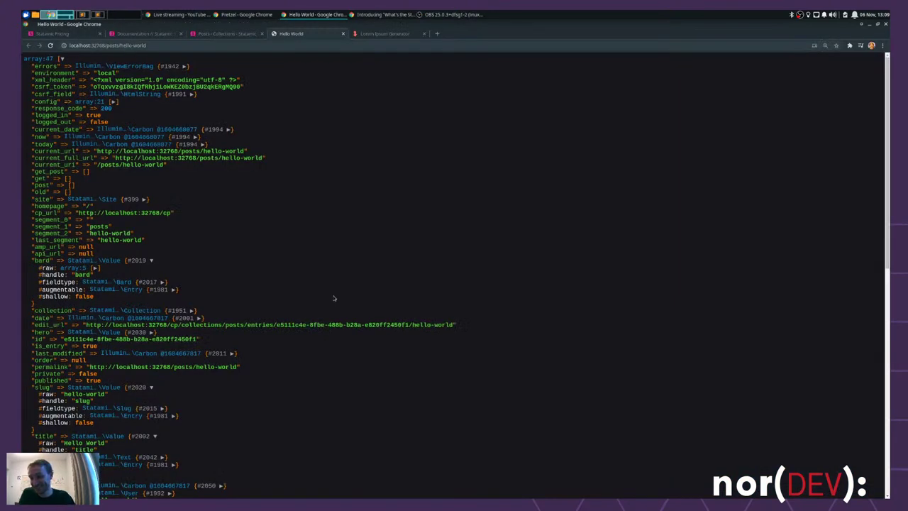
scroll(339, 291, "down", 3)
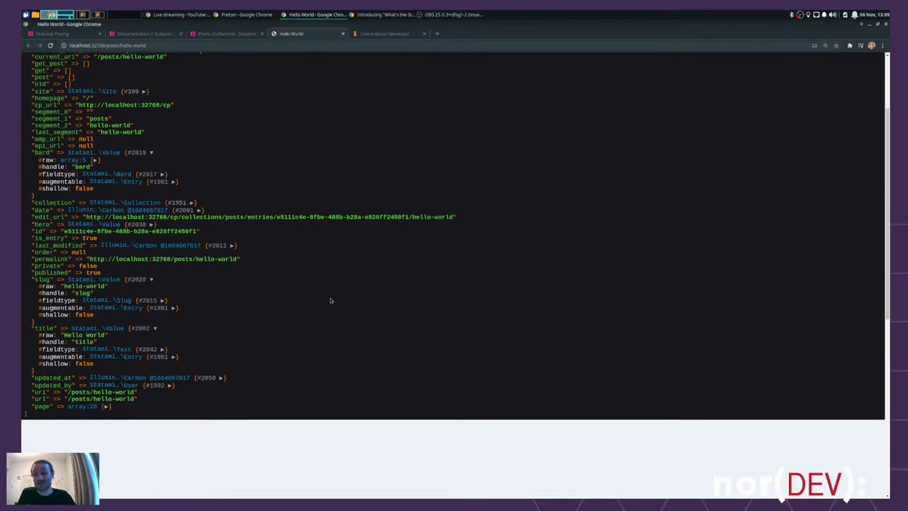
scroll(64, 231, "up", 3)
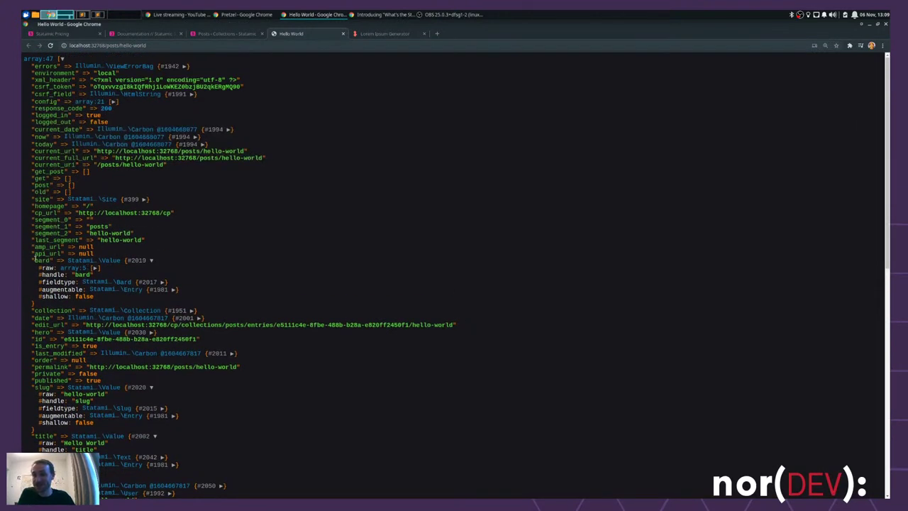
double_click(40, 260)
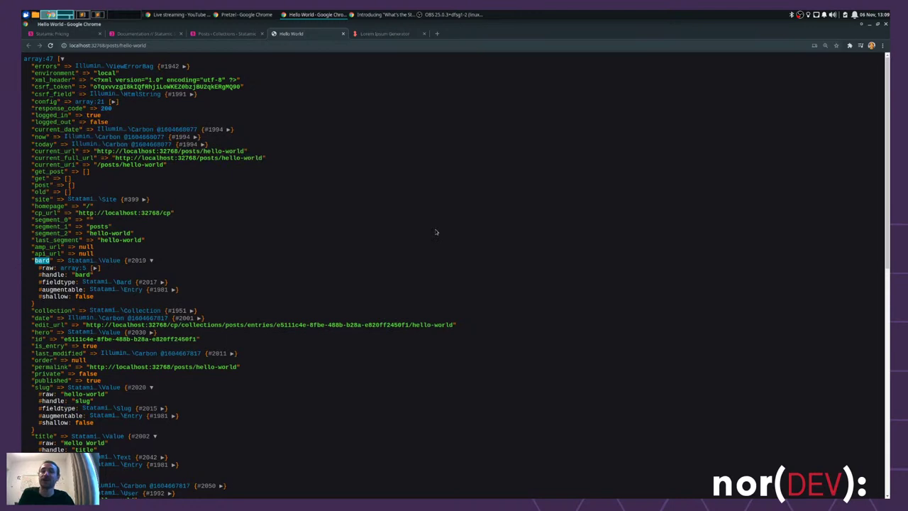
key("ctrl+alt+Right")
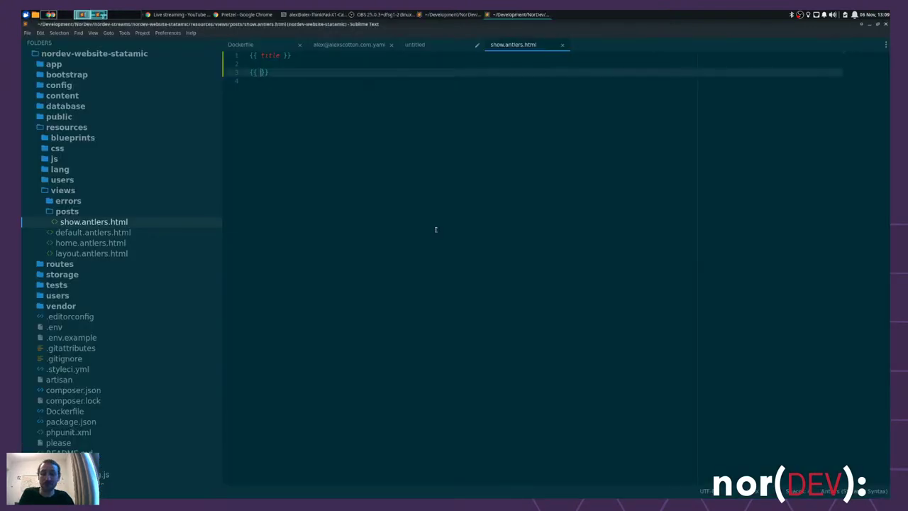
type("bard")
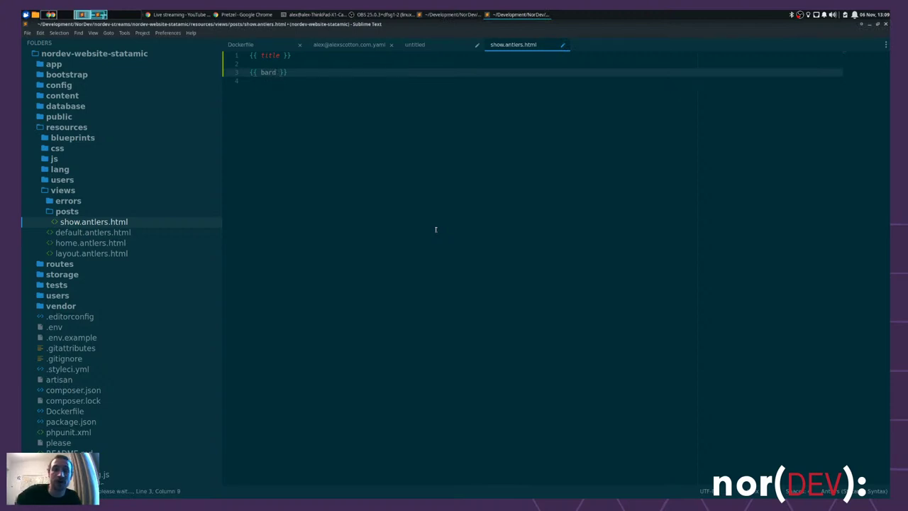
key("Right")
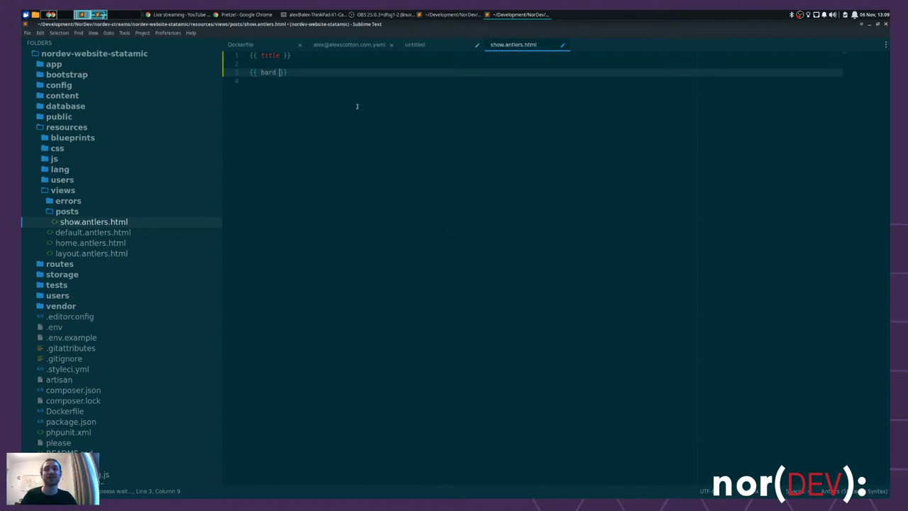
left_click(305, 74)
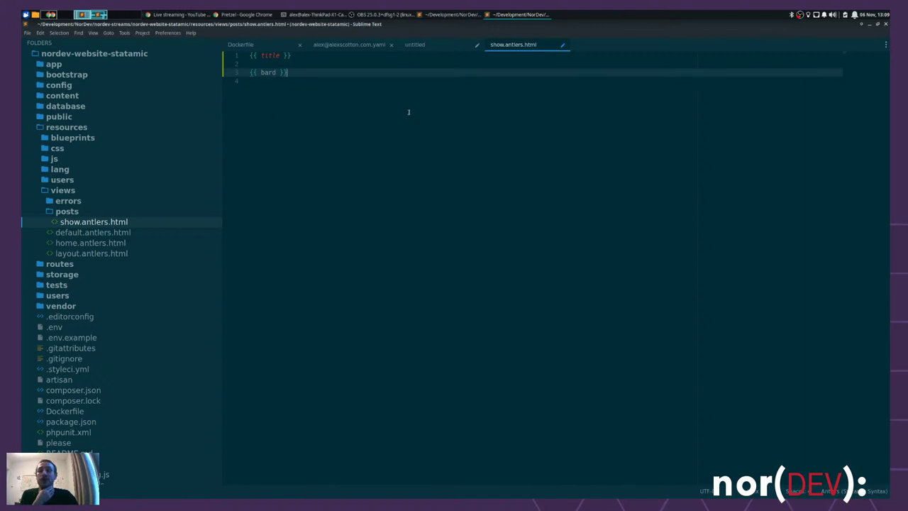
left_click_drag(288, 73, 227, 74)
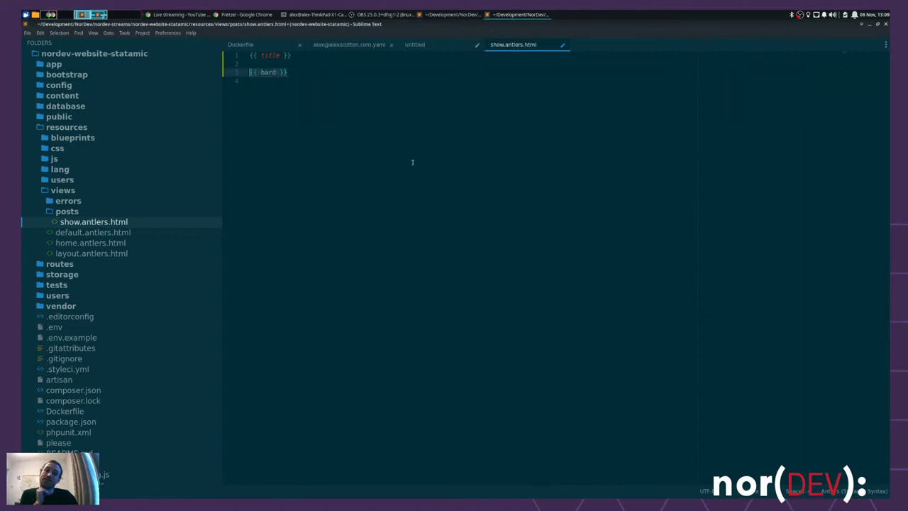
left_click(318, 71)
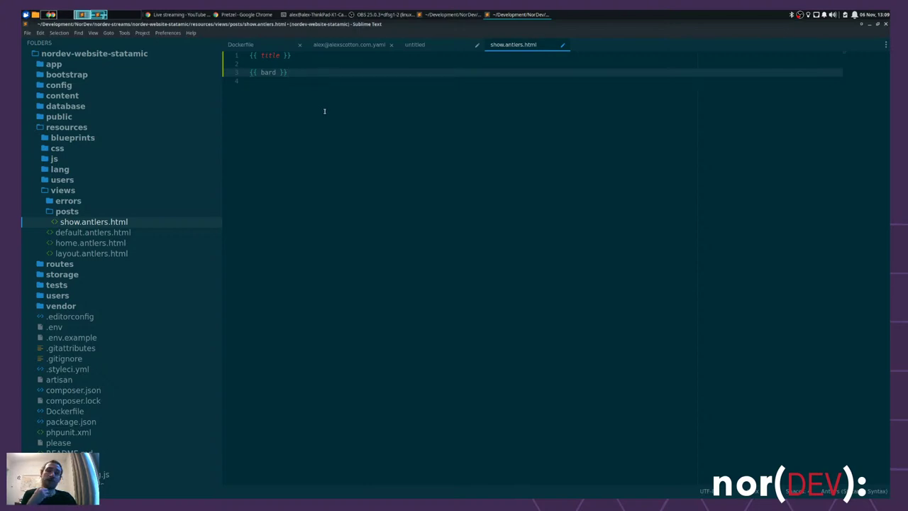
key("ctrl+s")
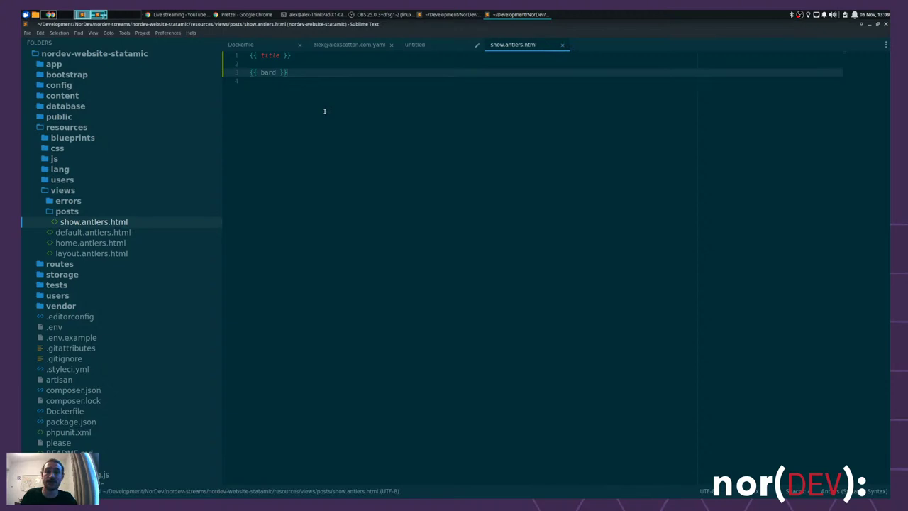
key("alt+Tab")
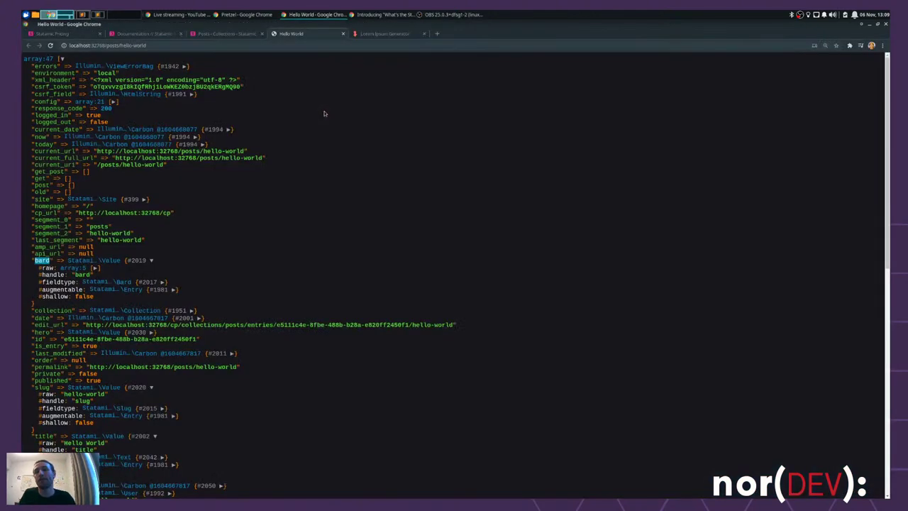
- Reload the Hello World post to render its Bard text, then open layout.antlers.html in Sublime
key("ctrl+r")
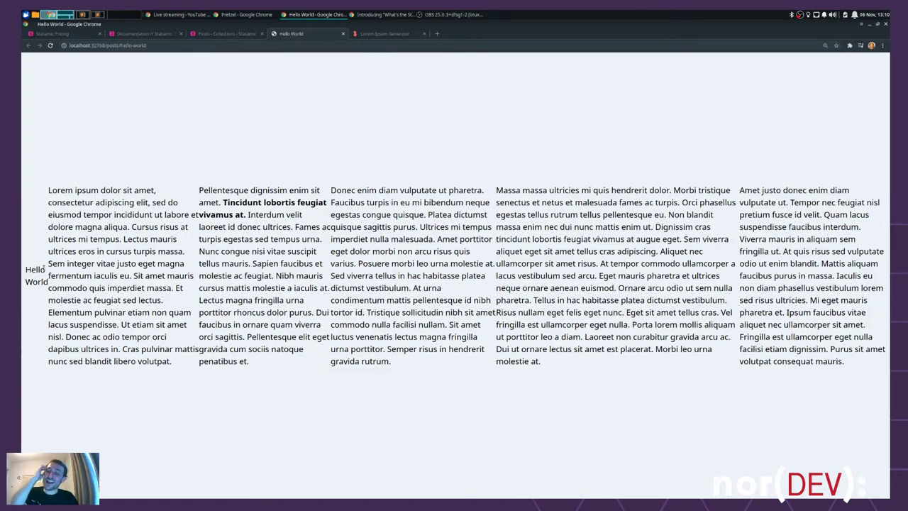
key("ctrl+alt+Right")
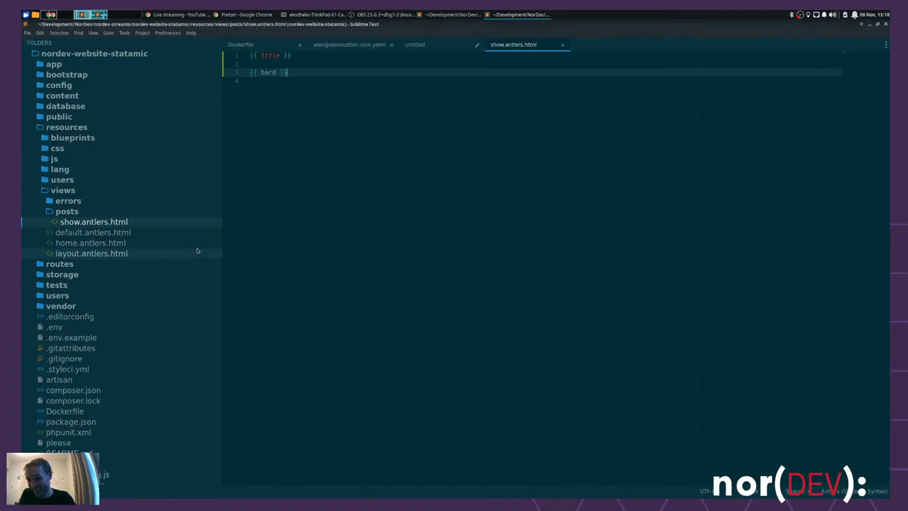
left_click(104, 257)
double_click(414, 149)
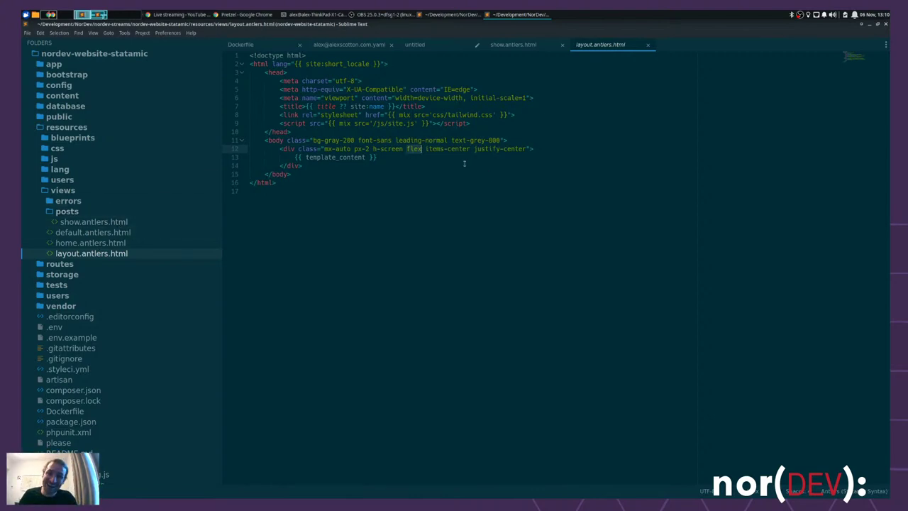
- Delete the flex wrapper div and the body class attribute, outdent {{ template_content }}, and save
left_click_drag(532, 148, 501, 141)
key("ctrl+shift+semicolon")
key("ctrl+x")
key("Down")
key("ctrl+shift+k")
key("Delete")
key("Delete")
key("Delete")
key("Delete")
key("ctrl+s")
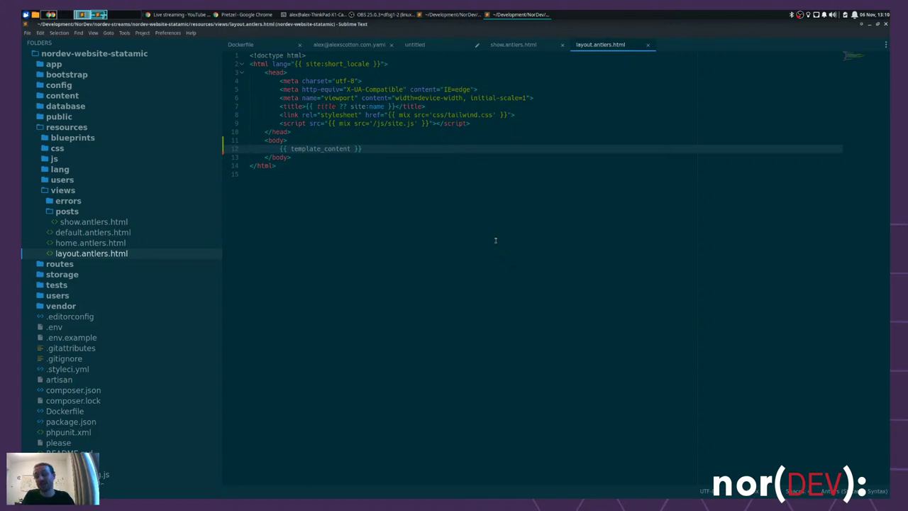
key("alt+Tab")
- Open the Home entry in Statamic's Pages collection to look it over
left_click(220, 34)
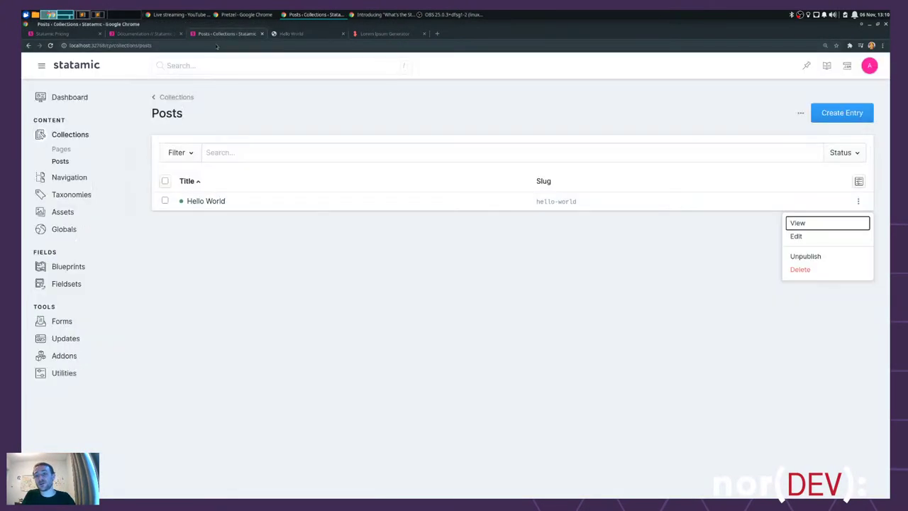
left_click(62, 149)
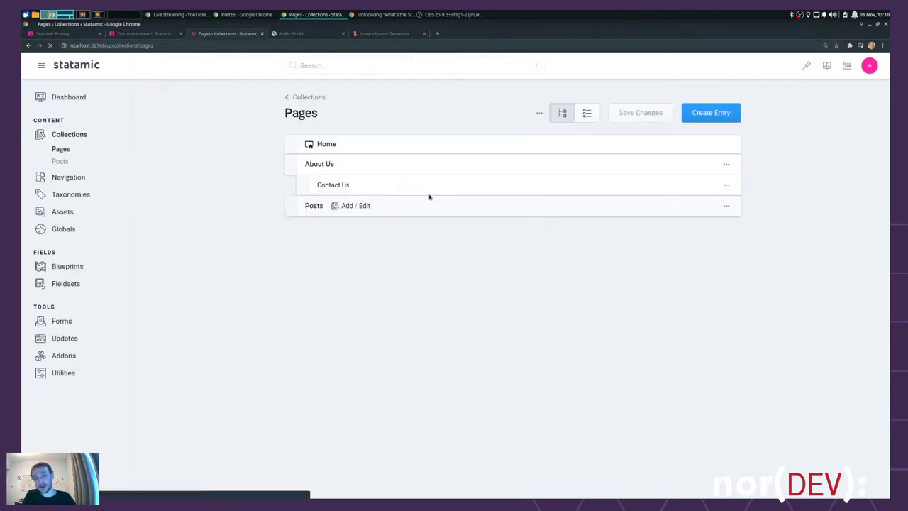
left_click(325, 145)
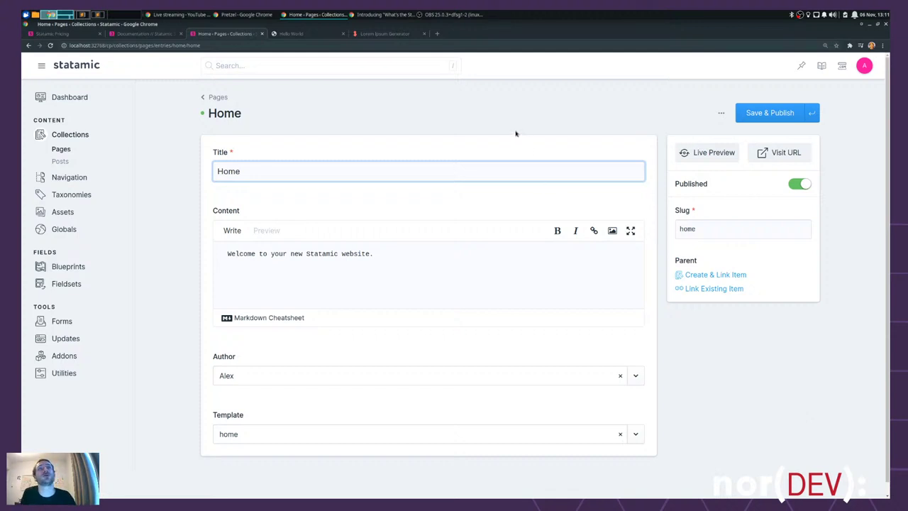
left_click(435, 107)
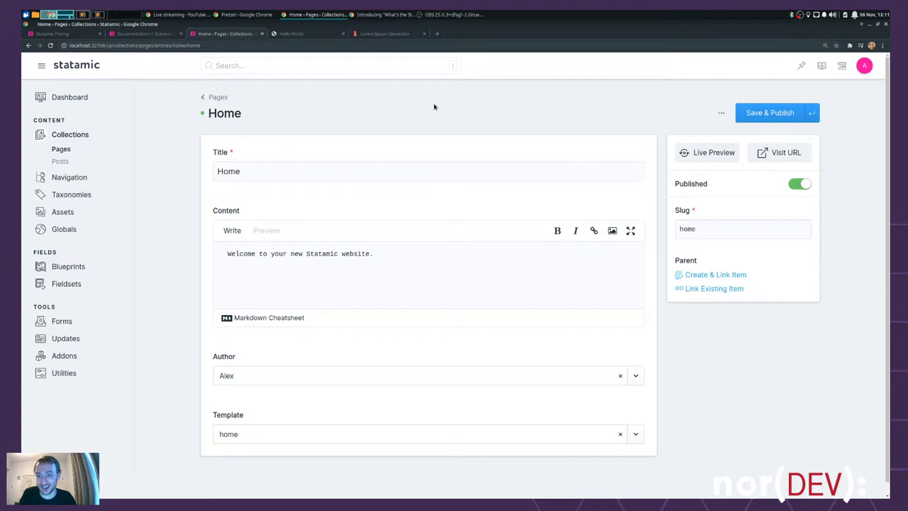
- Save show.antlers.html and reload the Hello World post tab in Chrome
key("alt+Tab")
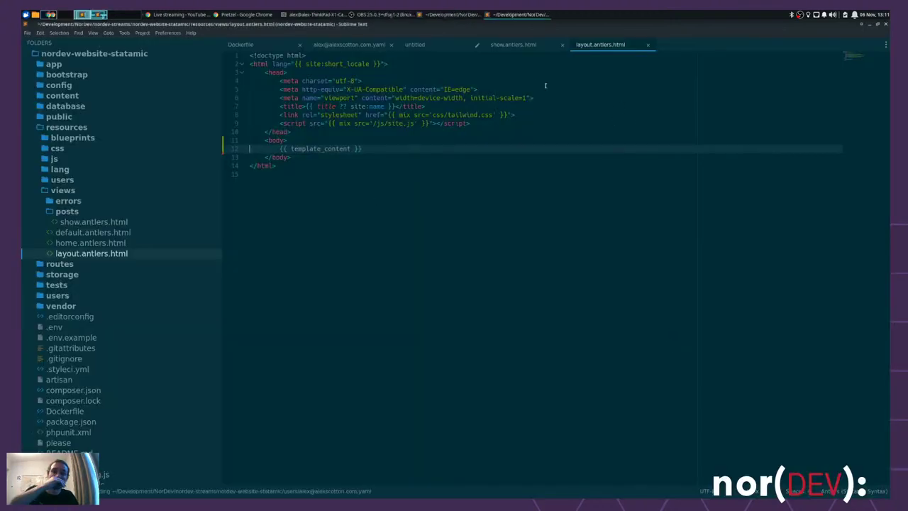
key("ctrl+Page_Up")
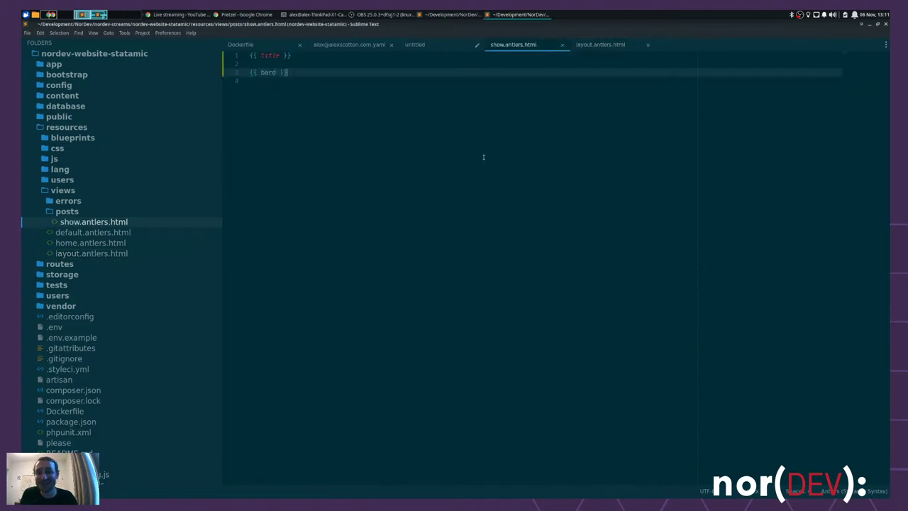
key("ctrl+s")
key("alt+Tab")
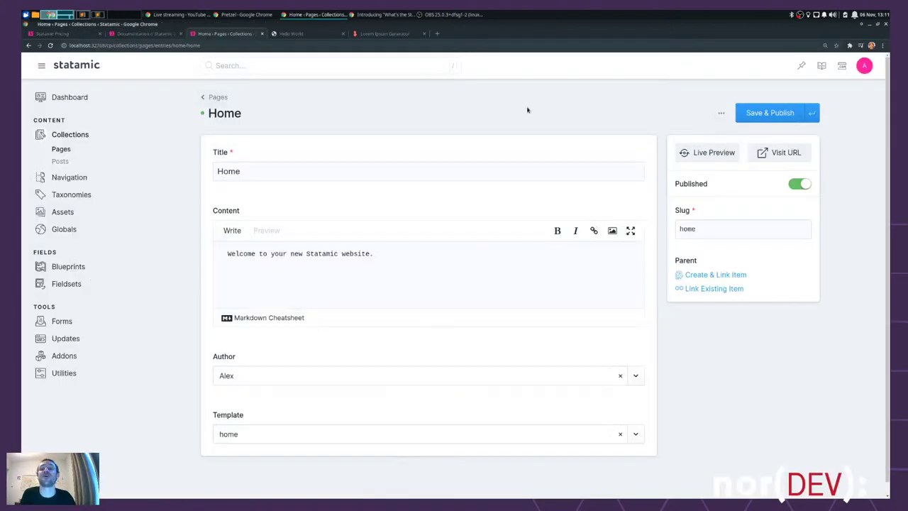
key("ctrl+Tab")
key("ctrl+r")
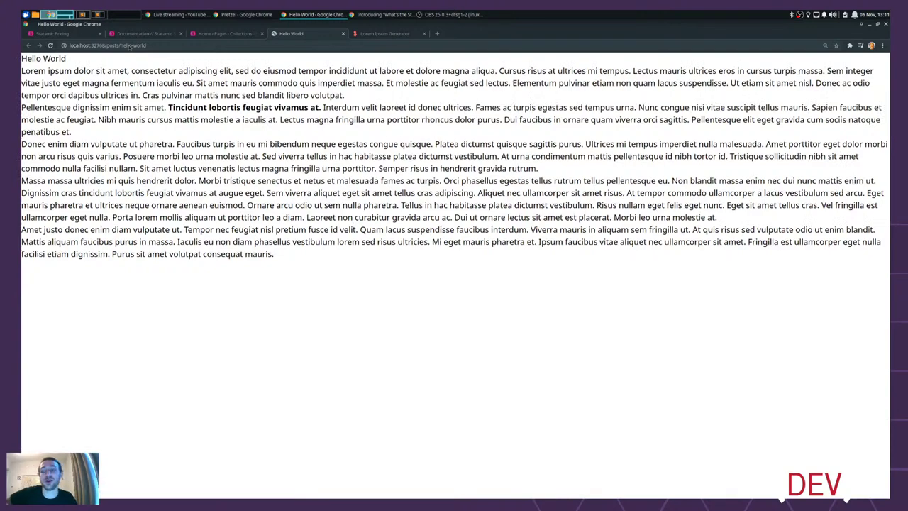
- Open the Hello World entry from the Posts collection and start its live preview
left_click_drag(298, 254, 22, 69)
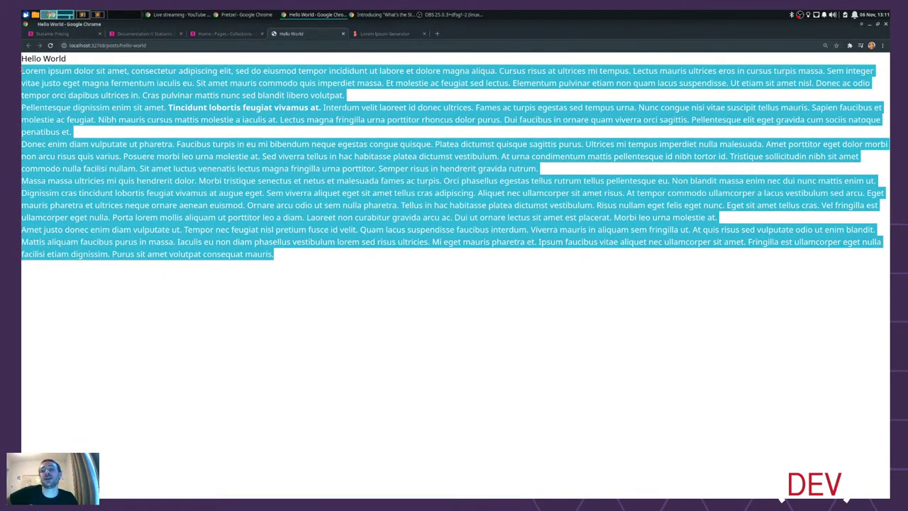
left_click(219, 34)
left_click(61, 161)
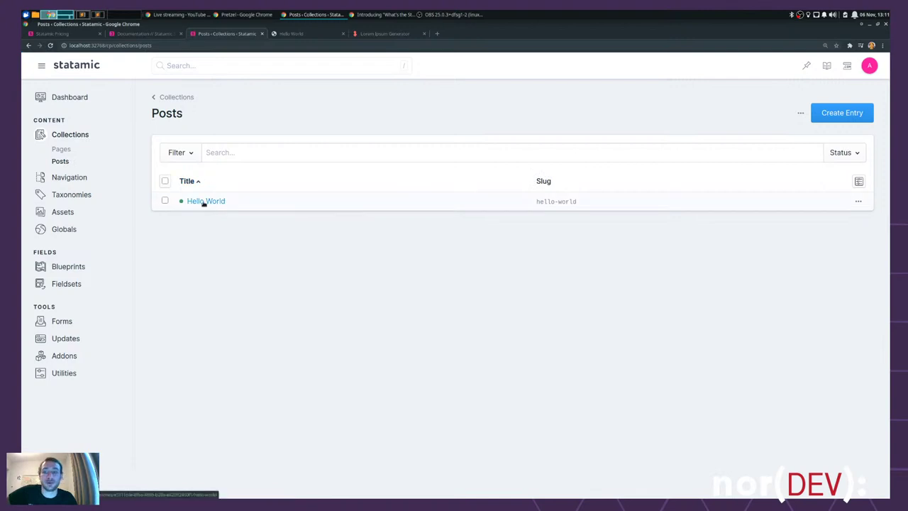
left_click(205, 202)
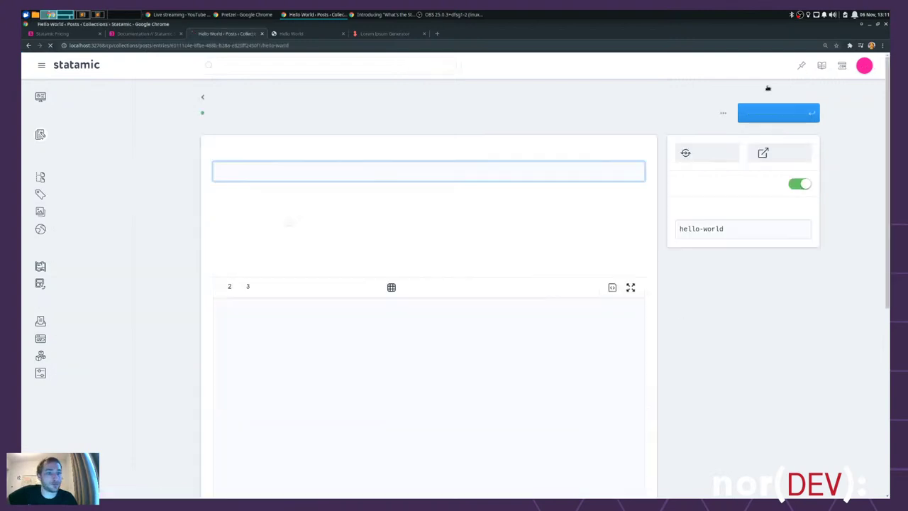
left_click(698, 153)
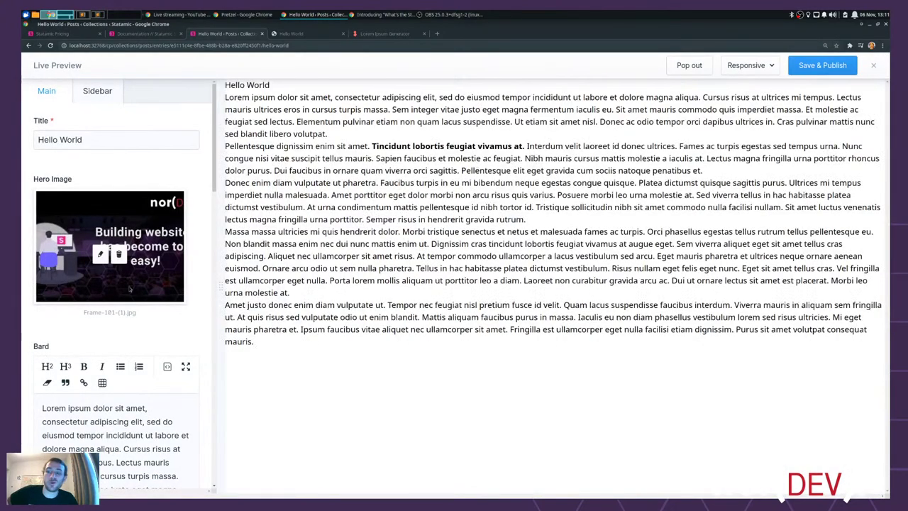
- Split the Bard text into new paragraphs at 'Nibh mauris cursus' and 'Pellentesque elit eget gravida', then close the preview
scroll(144, 234, "down", 3)
scroll(144, 234, "down", 2)
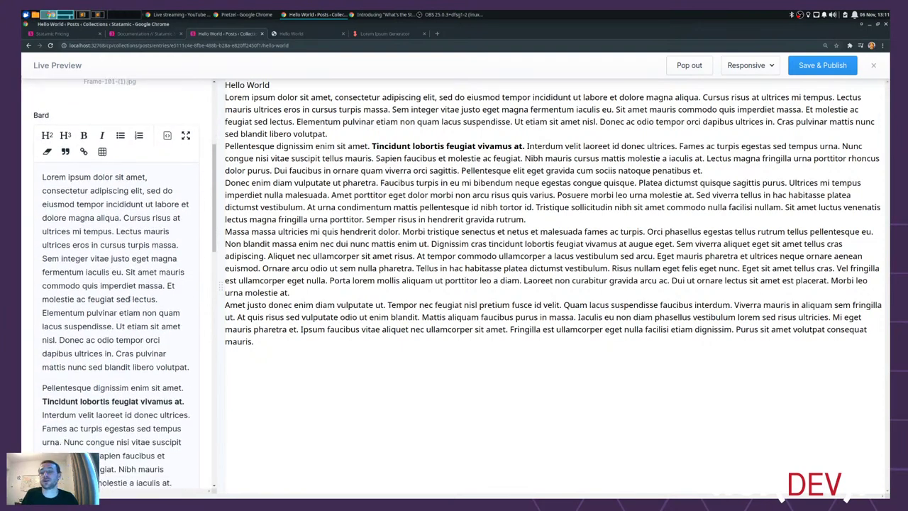
left_click(168, 246)
key("Return")
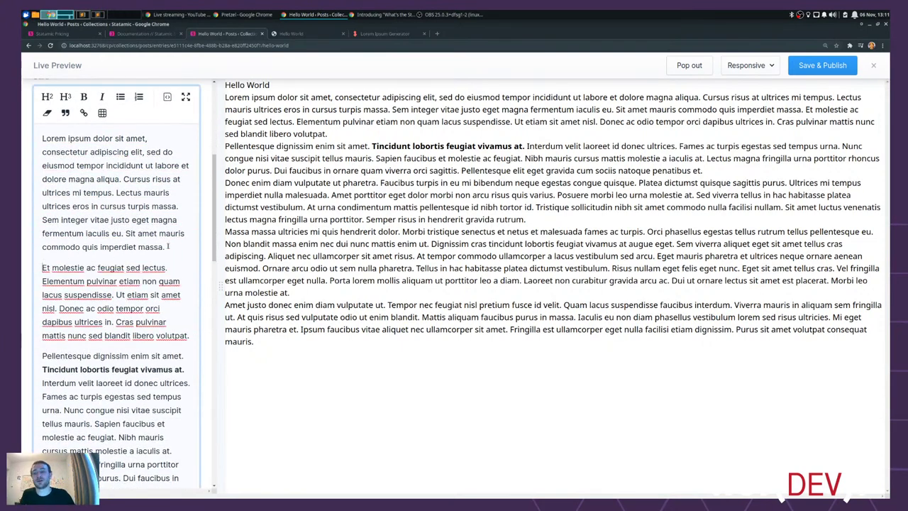
scroll(101, 329, "down", 2)
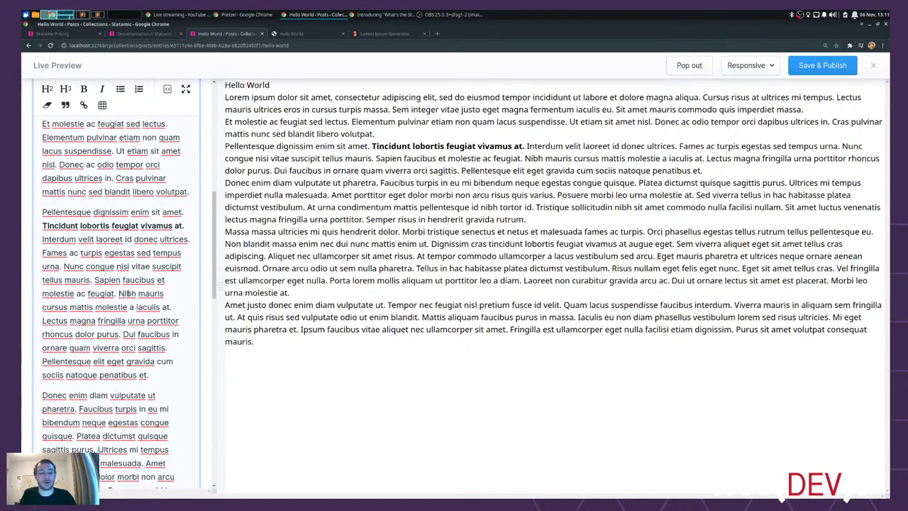
left_click(118, 293)
key("Return")
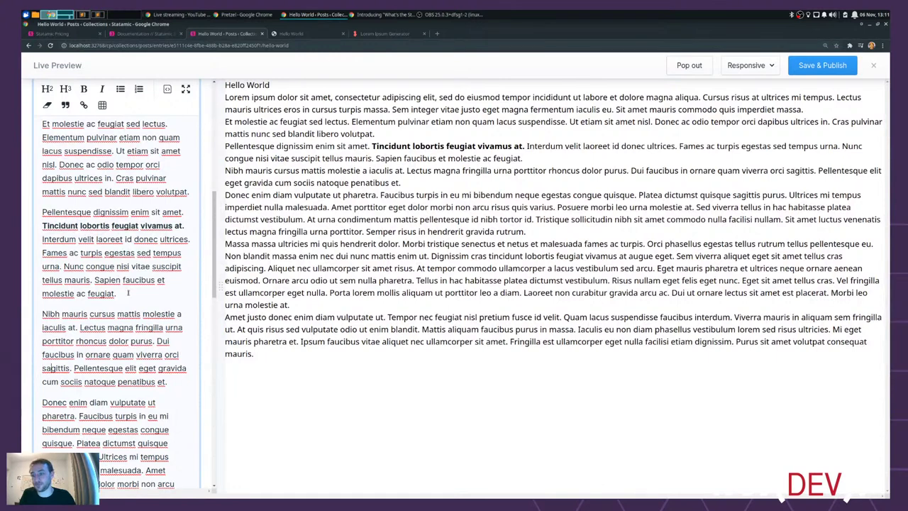
key("Return")
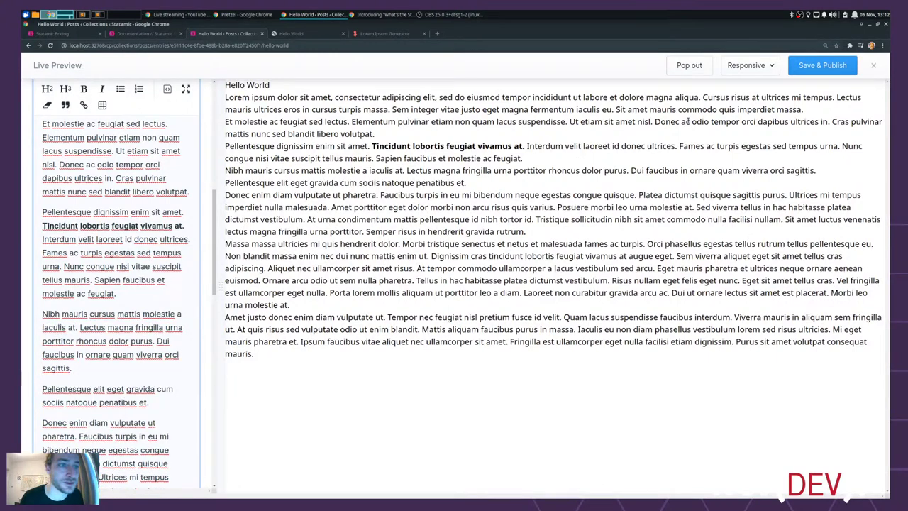
left_click(873, 64)
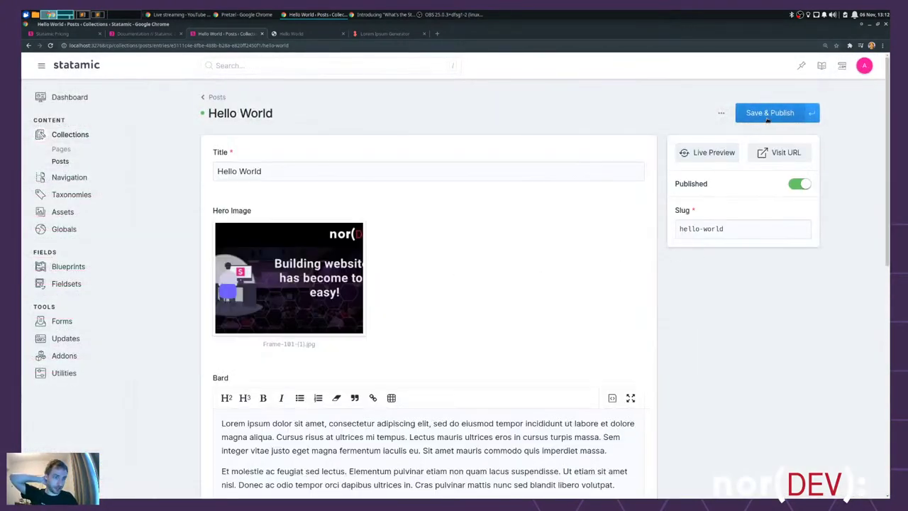
- Save and publish the Hello World entry and return to the Posts listing
mouse_move(301, 273)
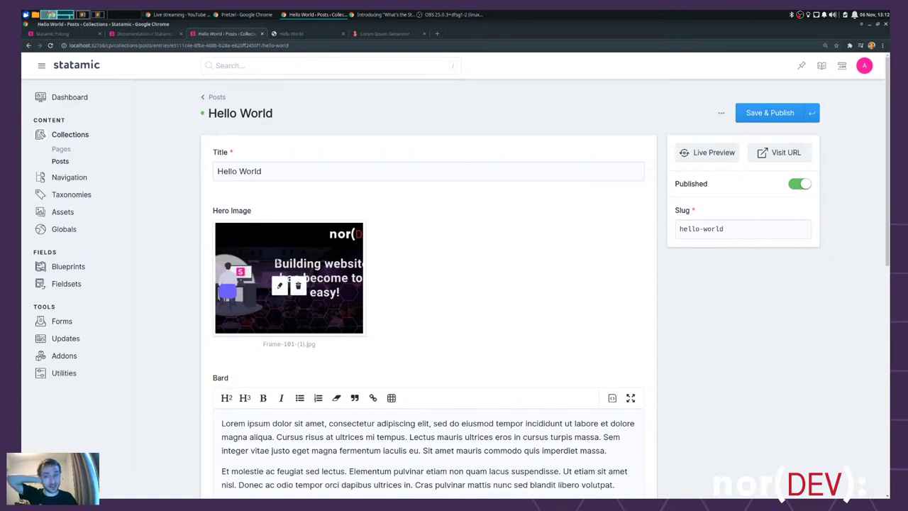
left_click(769, 113)
left_click(61, 160)
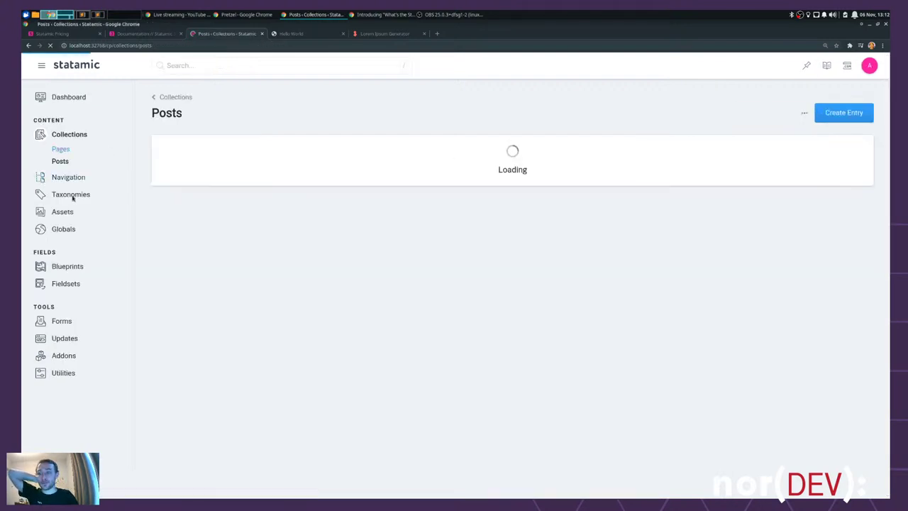
- Open the Posts blueprint and bring up its Bard field's settings
left_click(67, 267)
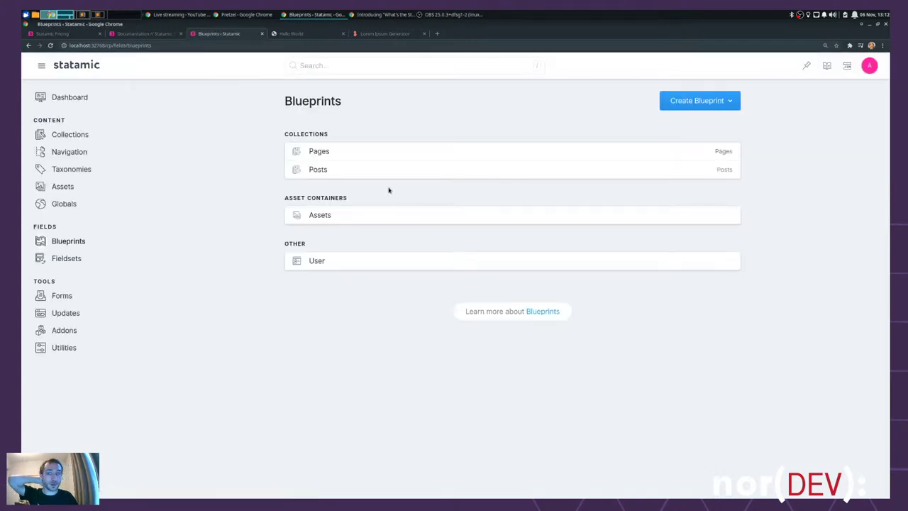
left_click(320, 170)
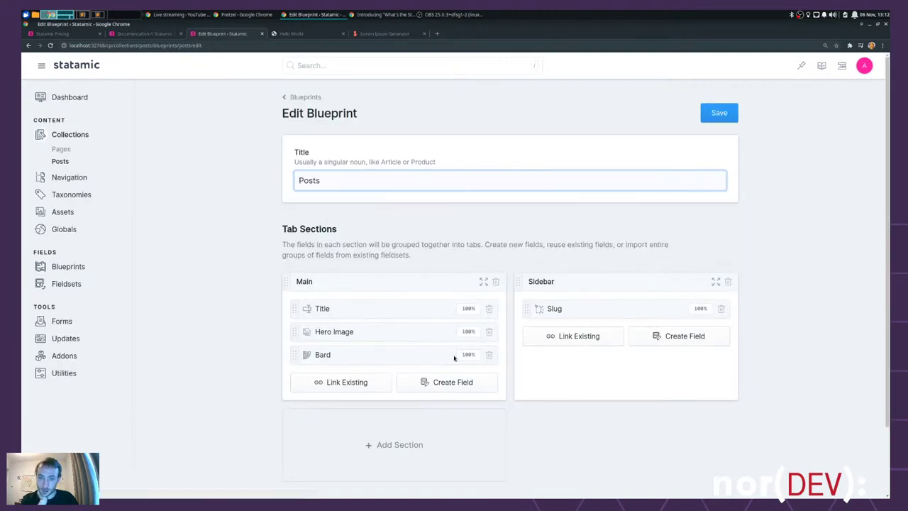
left_click(319, 356)
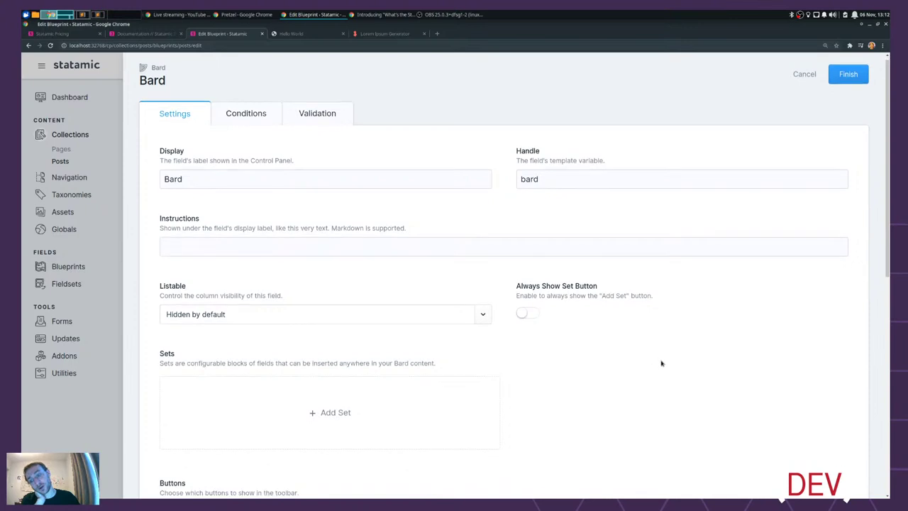
scroll(656, 365, "down", 2)
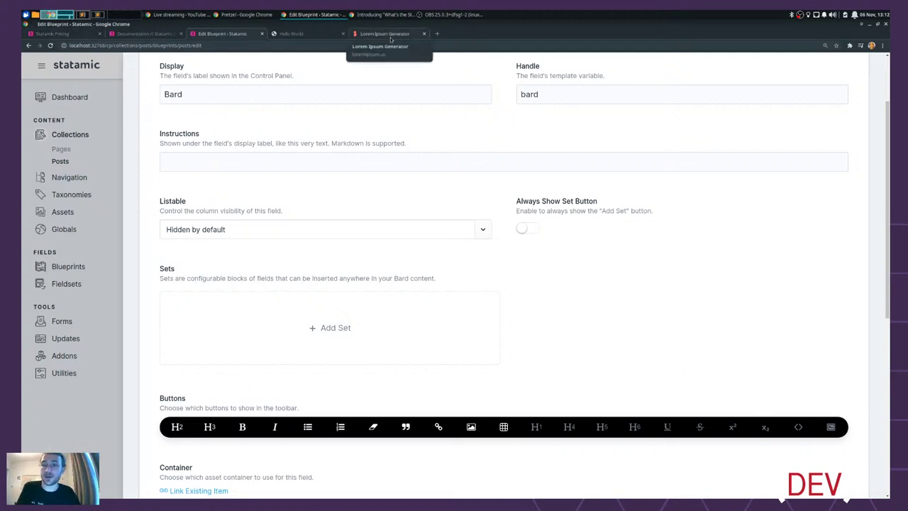
left_click(437, 34)
- Go to norfolkdevelopers.com and browse its about, magazine, code of conduct and jobs pages
type("norfol")
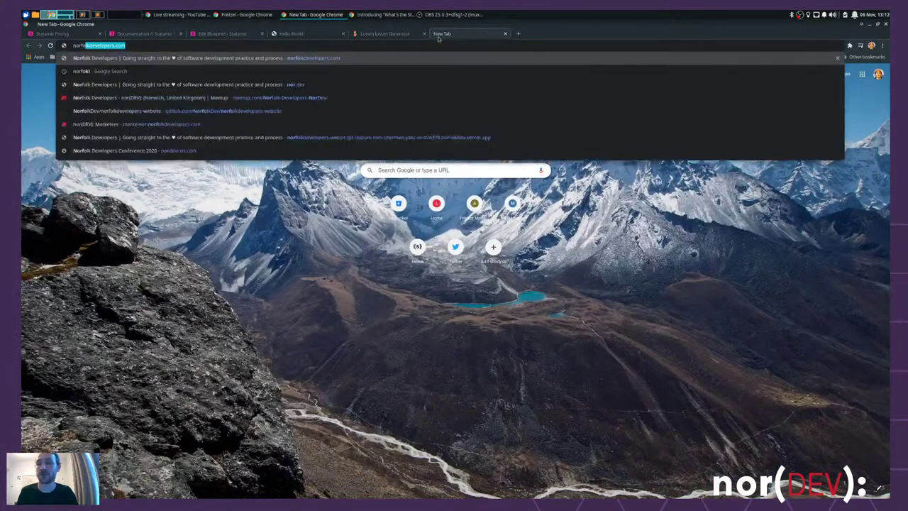
key("Return")
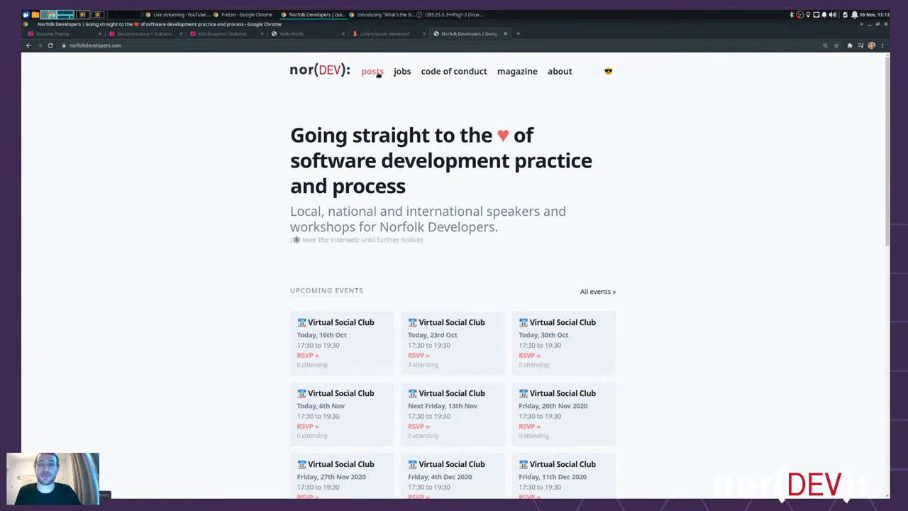
left_click(559, 74)
scroll(610, 312, "down", 3)
scroll(621, 196, "up", 3)
left_click(517, 73)
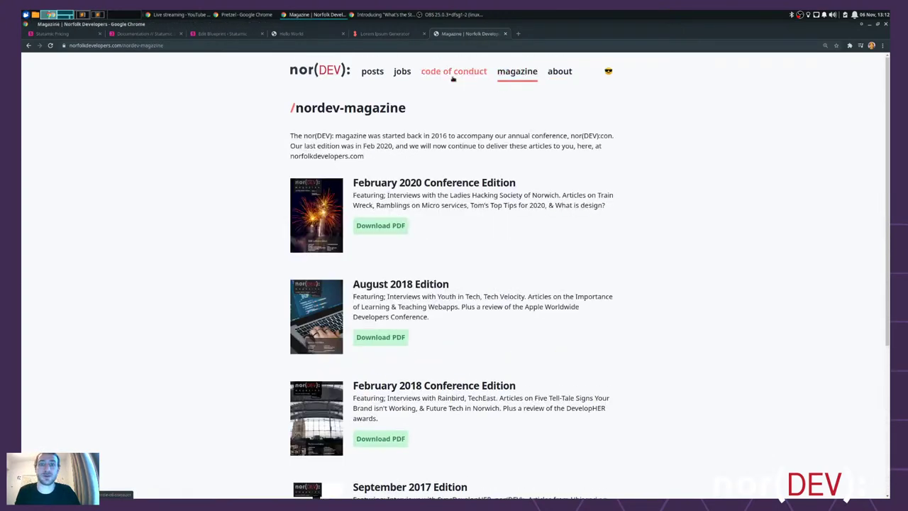
left_click(448, 78)
left_click(403, 74)
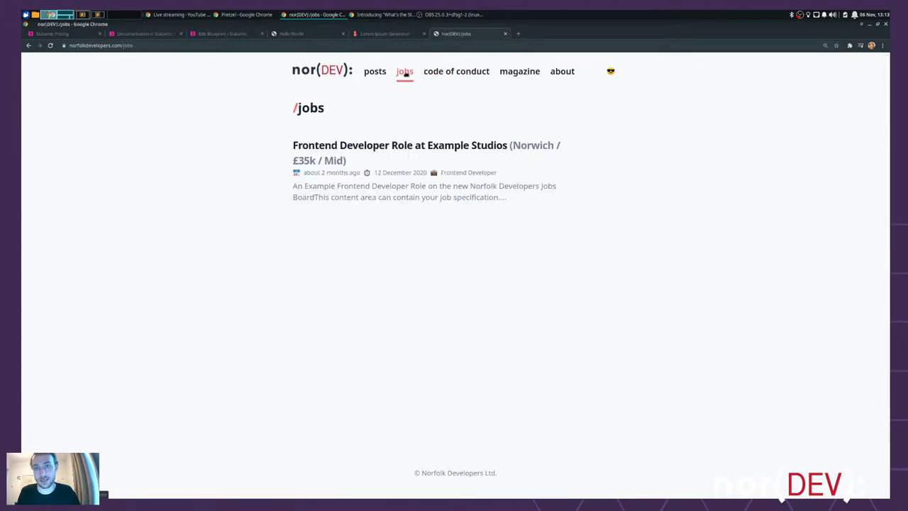
- Read the Introducing "What's the Stack?" post, return to the homepage, and start a new tab
left_click(381, 75)
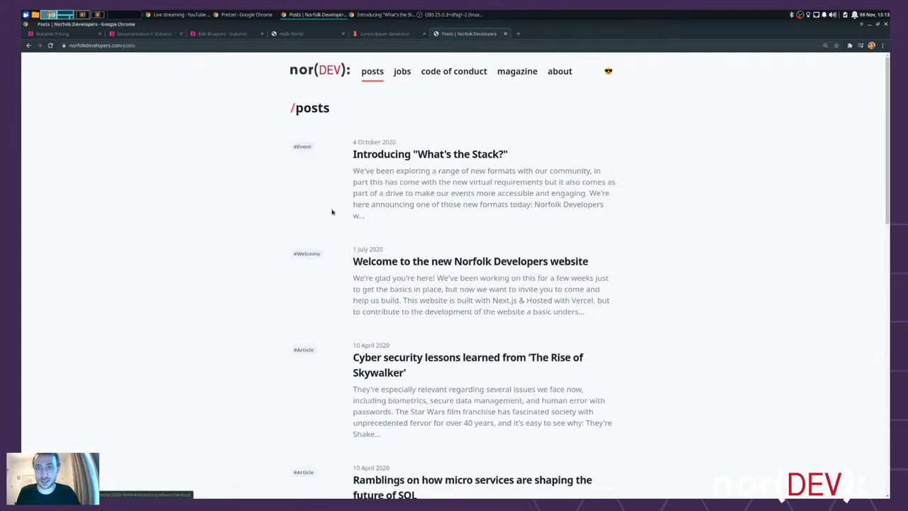
left_click(396, 156)
scroll(721, 255, "down", 5)
scroll(666, 248, "up", 2)
scroll(666, 248, "up", 3)
left_click(306, 75)
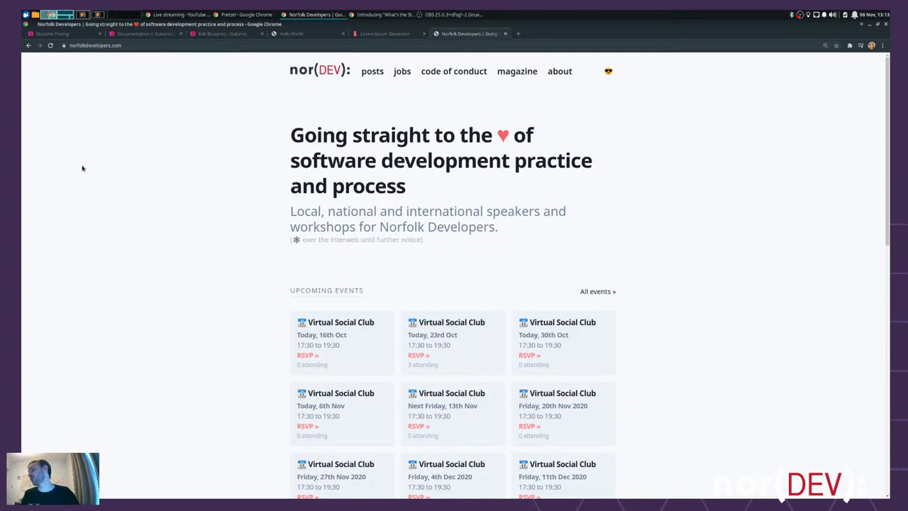
key("ctrl+t")
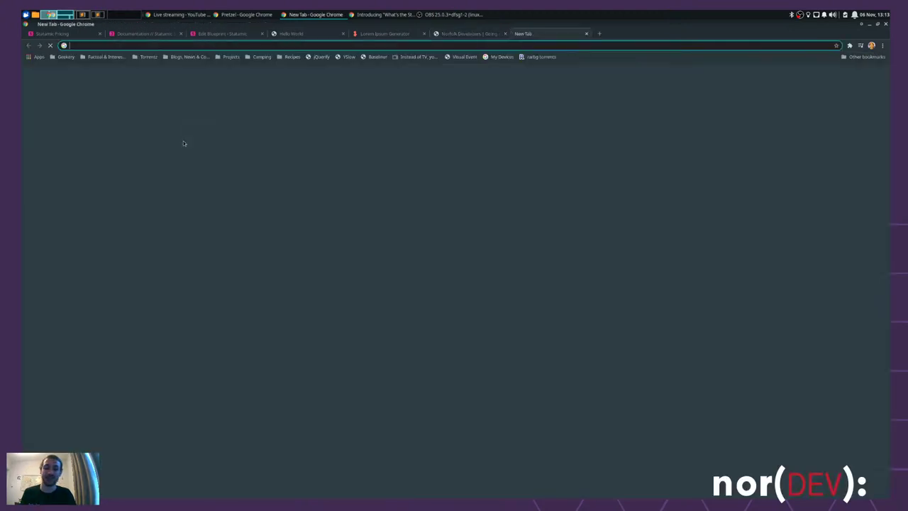
type("the")
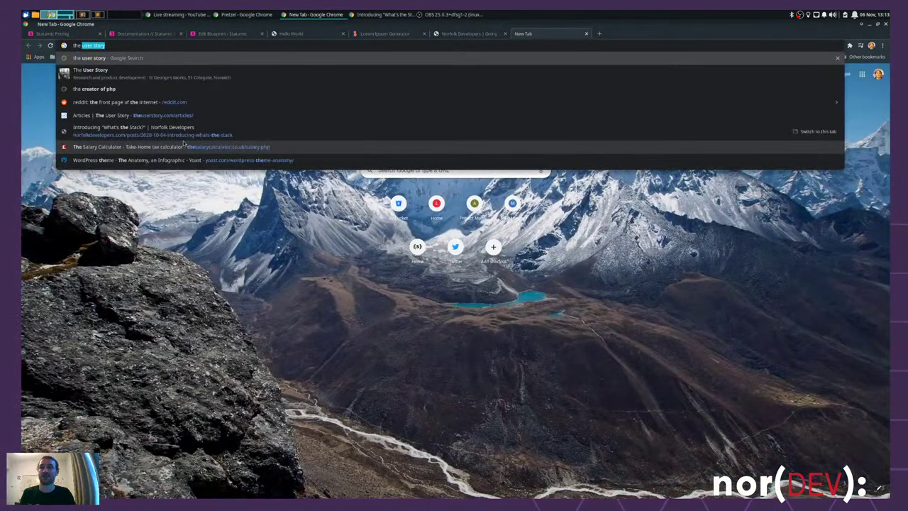
key("BackSpace")
type("userst")
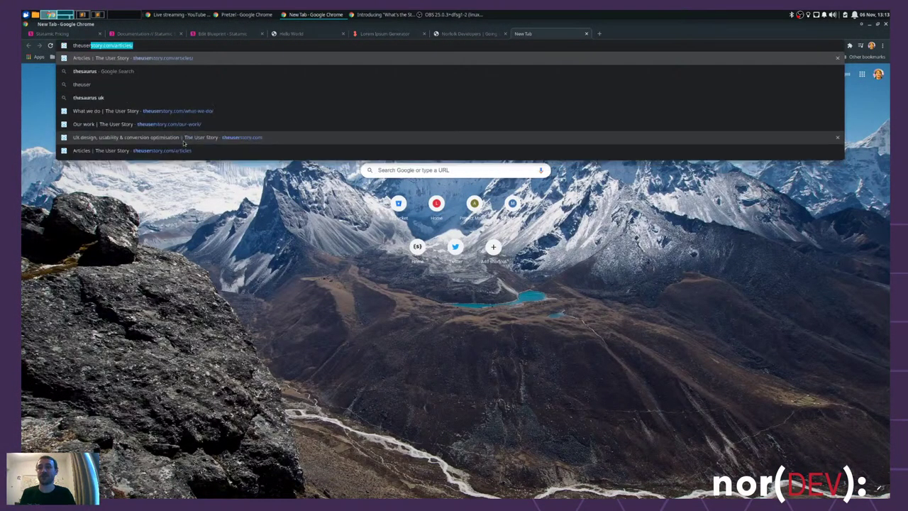
key("Delete")
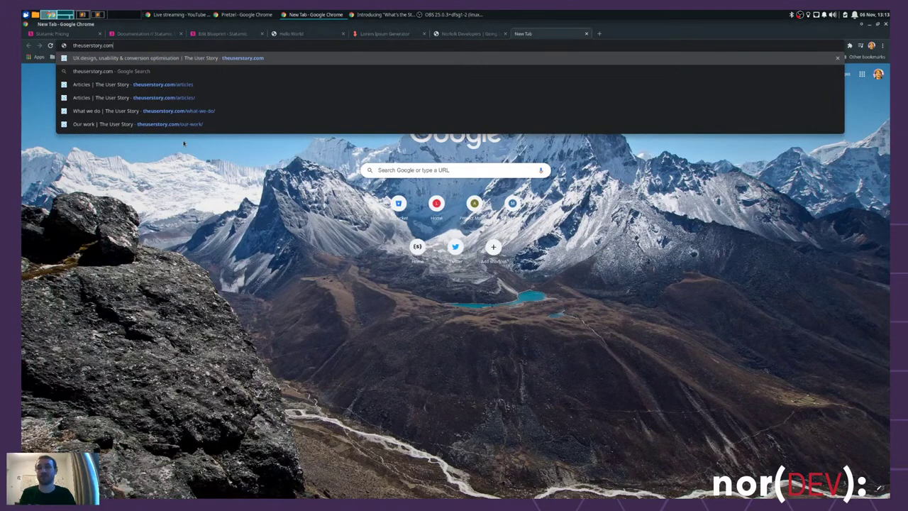
key("Return")
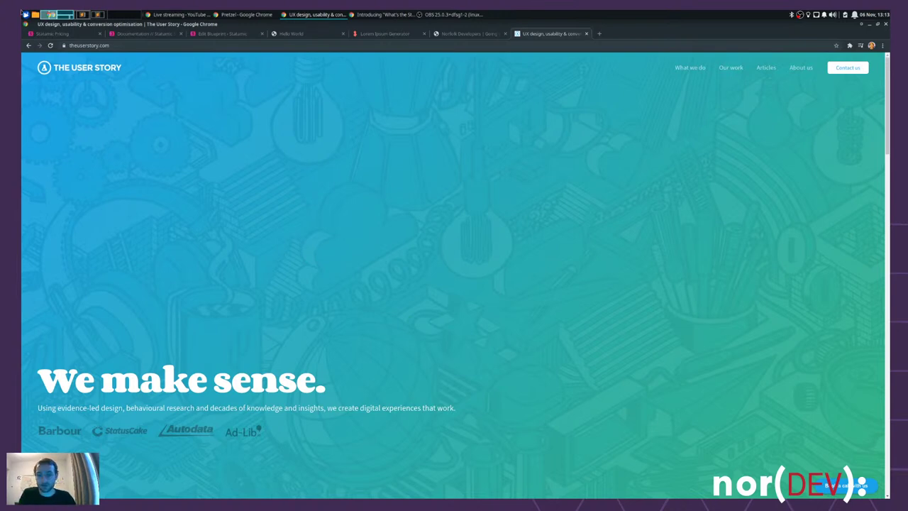
scroll(479, 205, "down", 5)
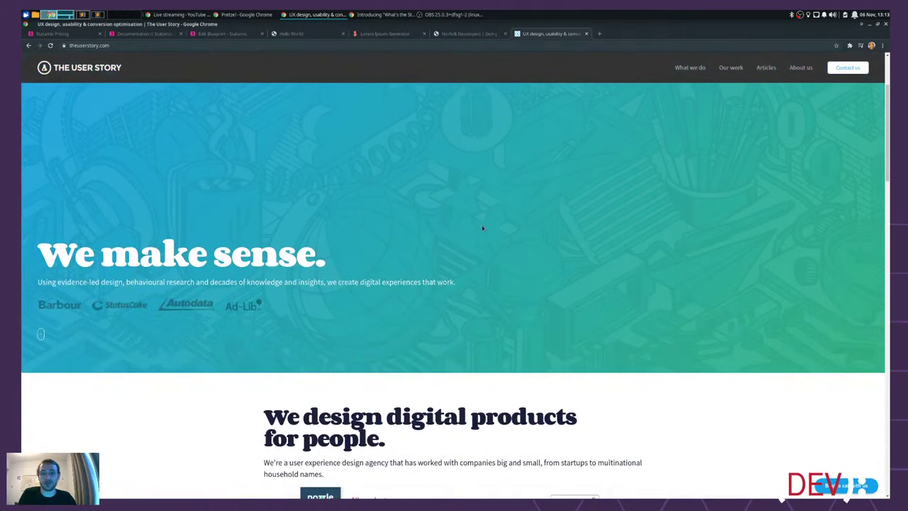
scroll(458, 173, "up", 5)
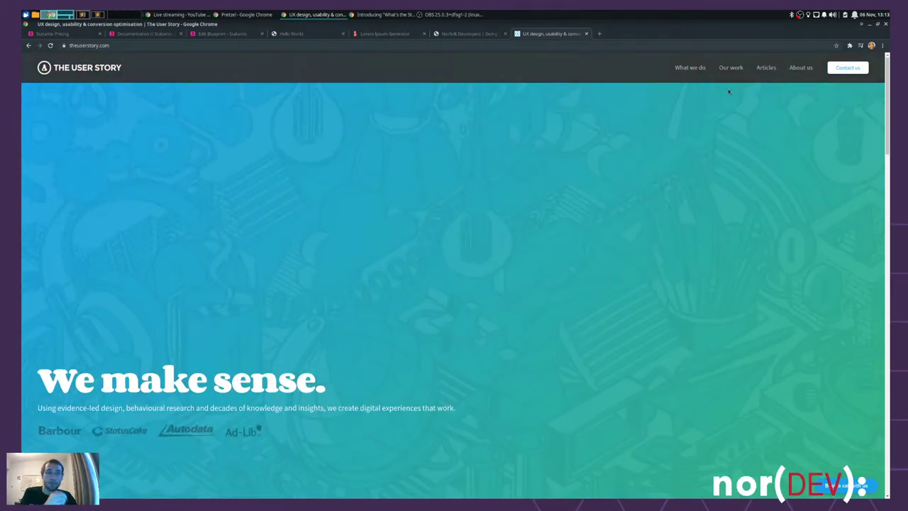
left_click(731, 68)
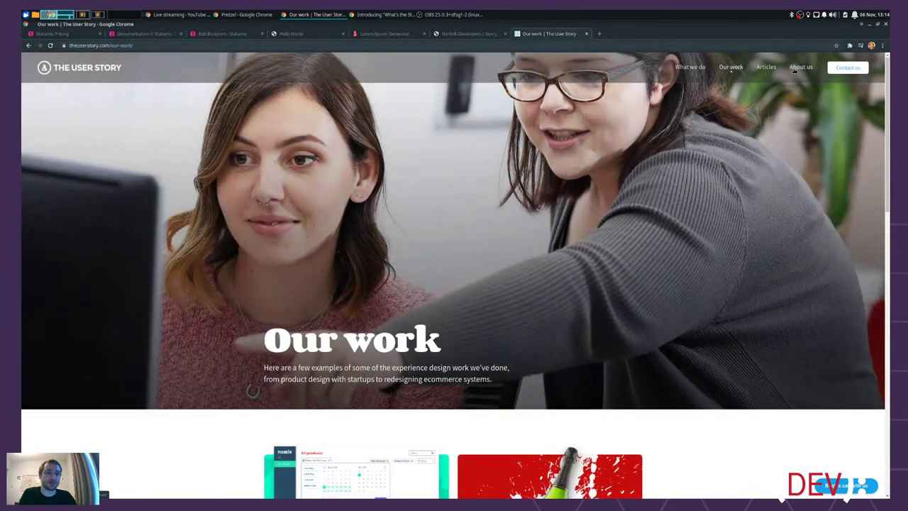
left_click(799, 67)
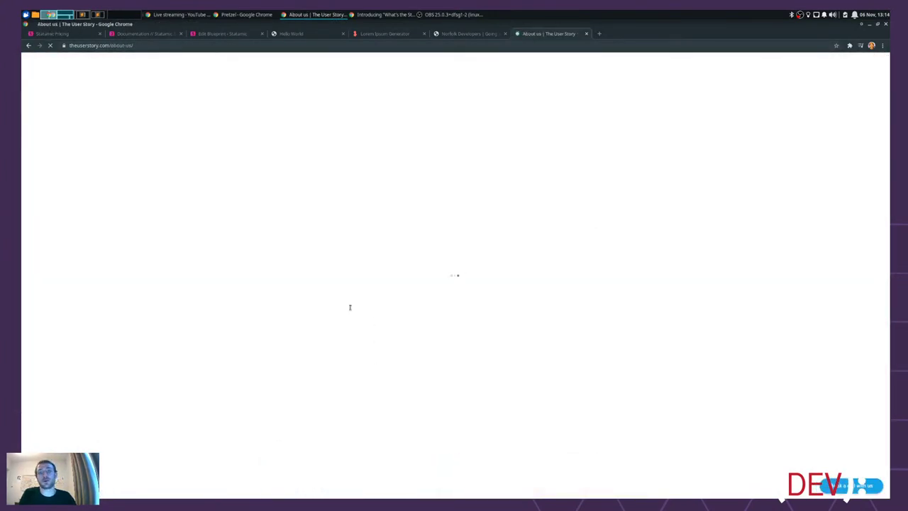
scroll(667, 245, "down", 5)
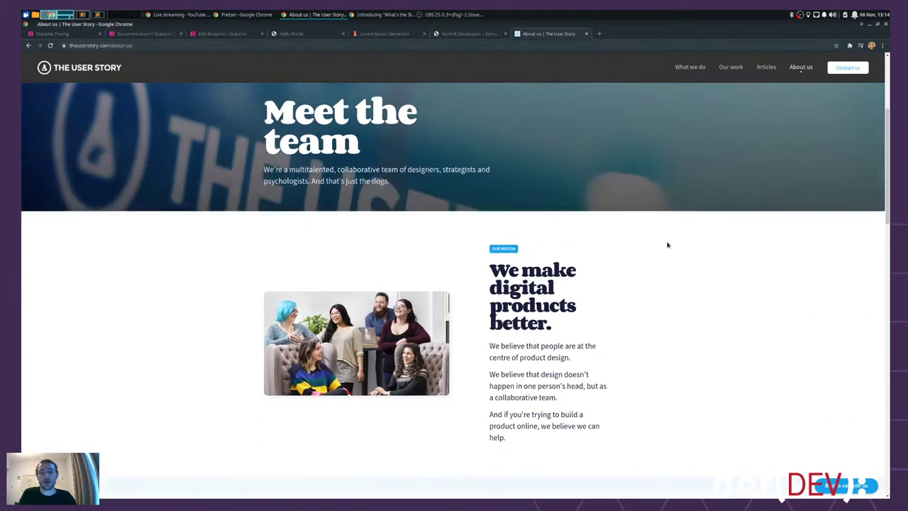
scroll(679, 247, "up", 2)
scroll(397, 174, "up", 1)
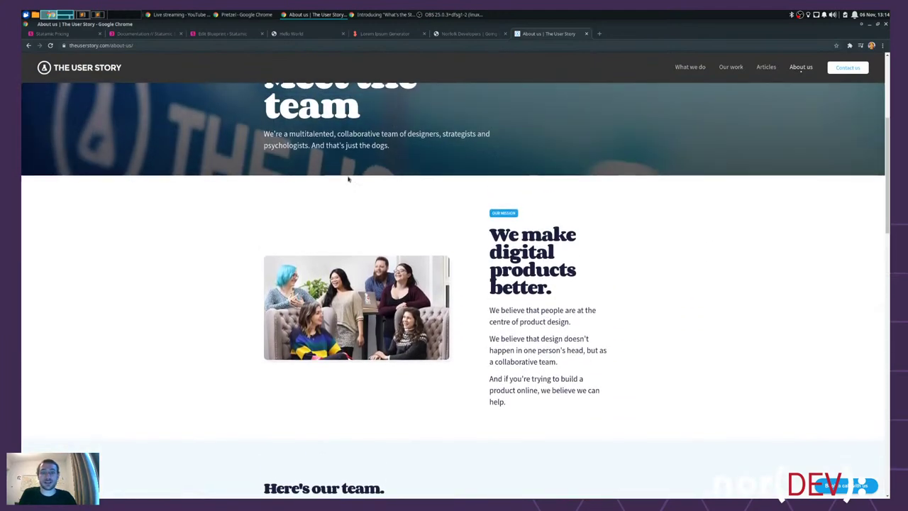
scroll(725, 341, "down", 5)
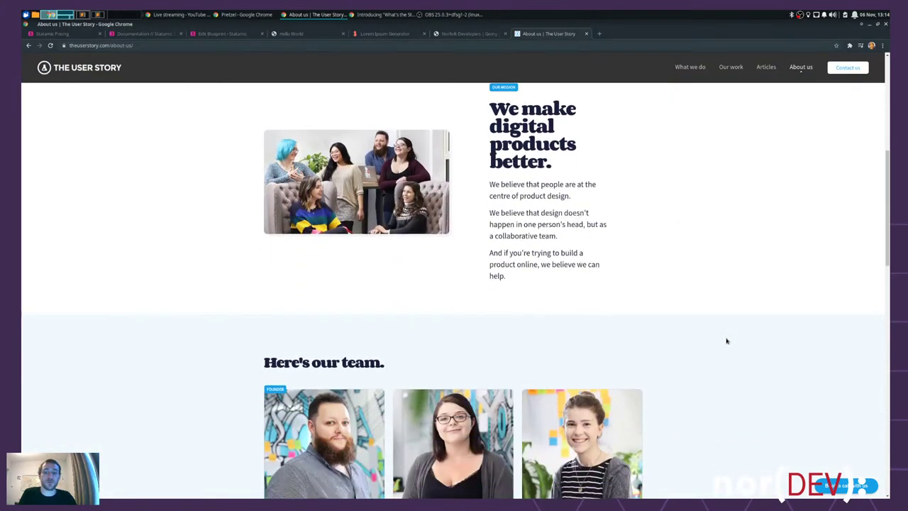
scroll(728, 343, "down", 2)
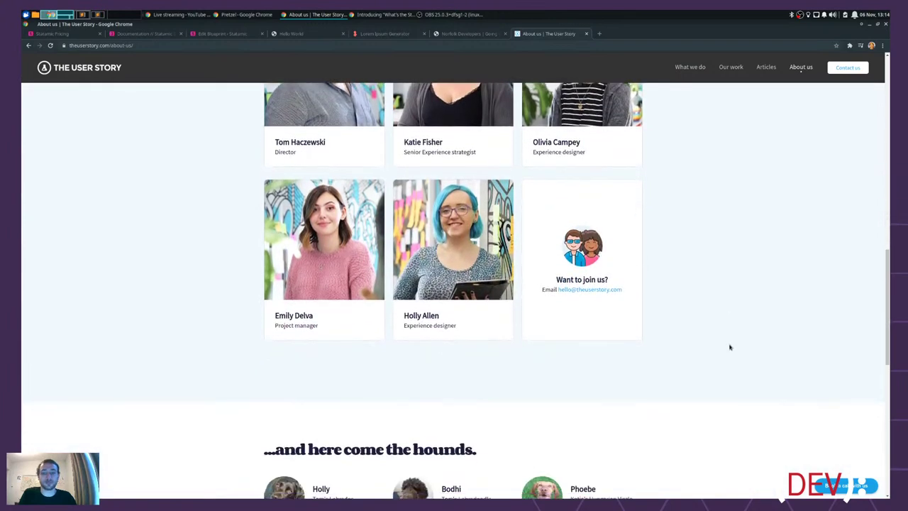
scroll(723, 212, "down", 2)
left_click(684, 67)
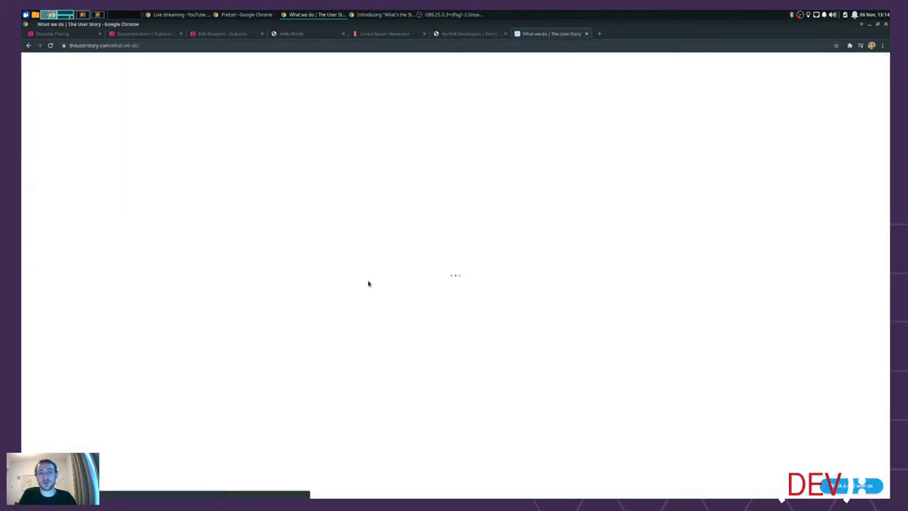
scroll(694, 296, "down", 3)
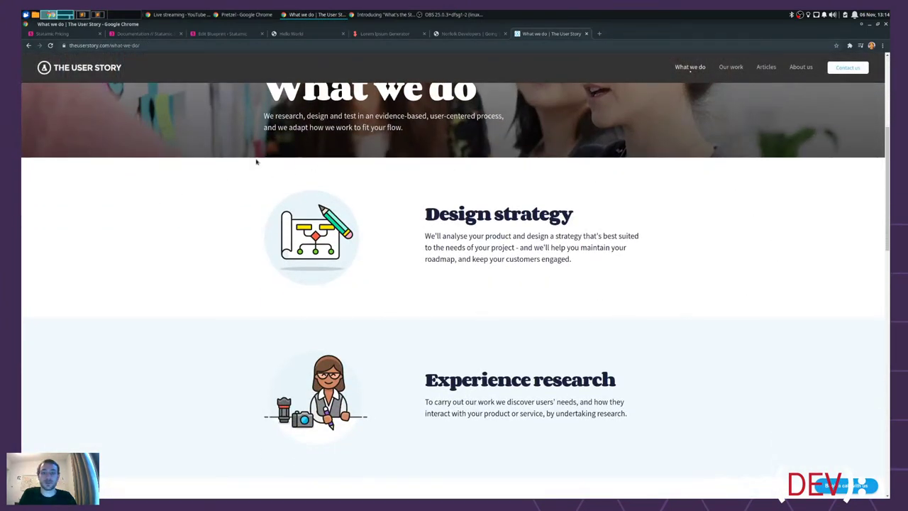
scroll(713, 337, "down", 2)
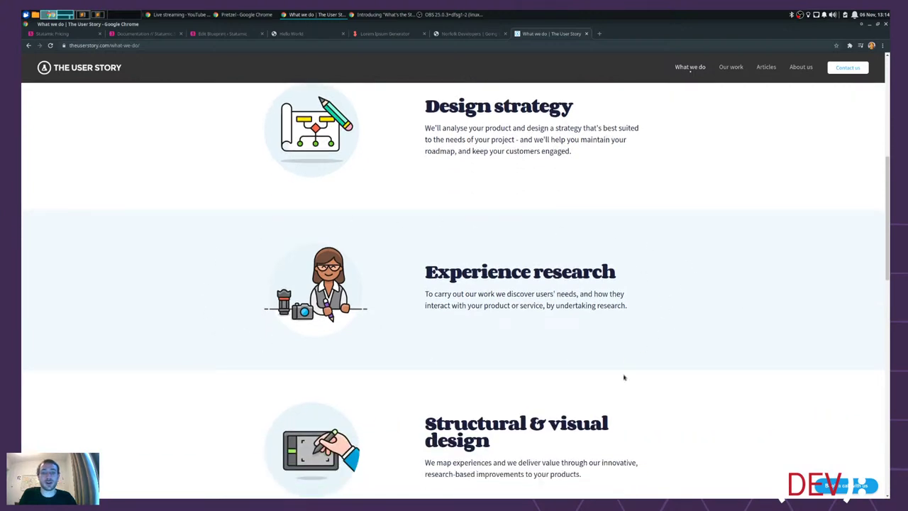
left_click_drag(615, 272, 423, 272)
left_click_drag(629, 306, 385, 297)
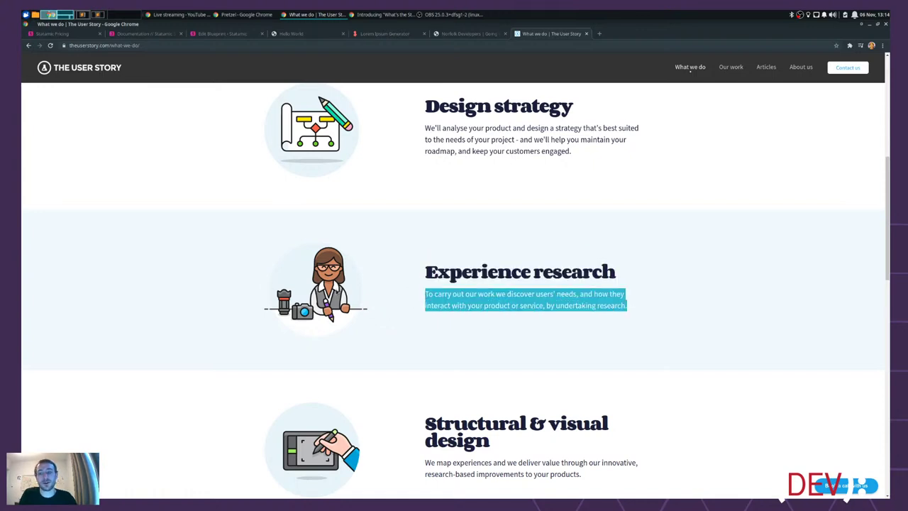
scroll(796, 144, "down", 2)
scroll(659, 350, "down", 2)
scroll(664, 304, "down", 3)
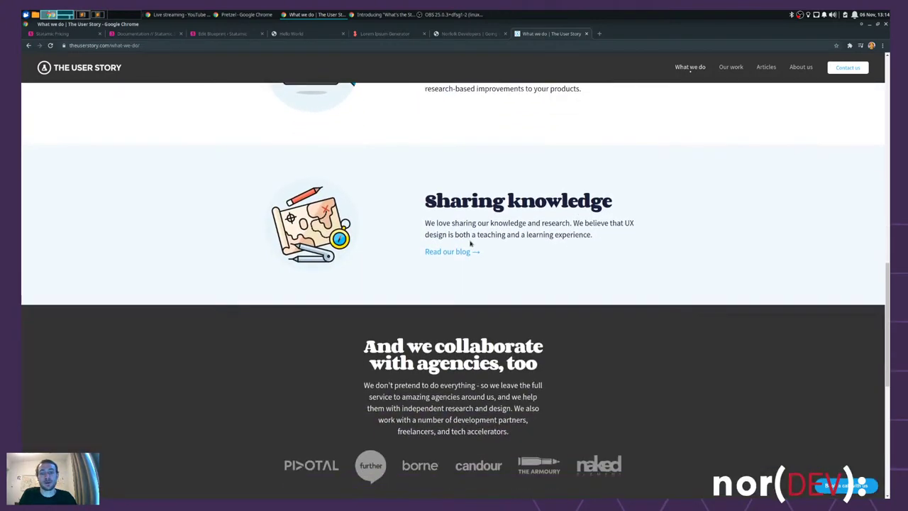
scroll(653, 308, "down", 2)
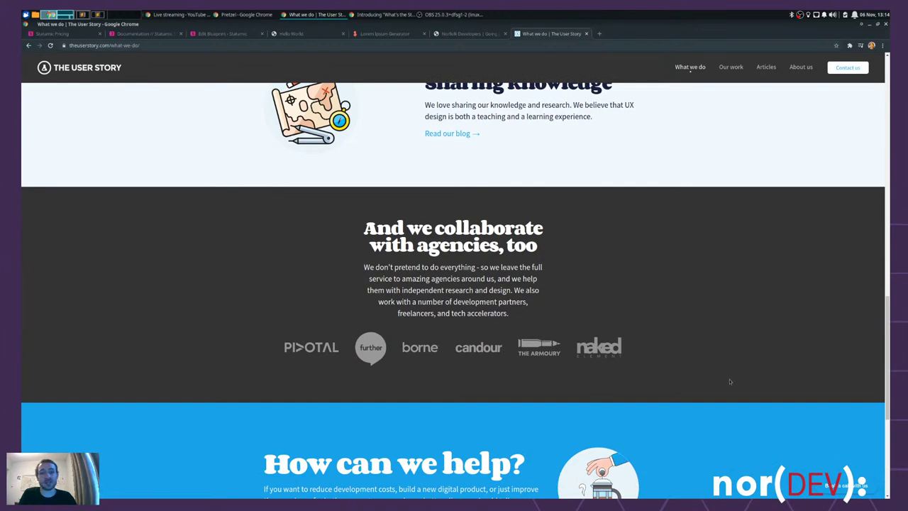
scroll(705, 397, "down", 2)
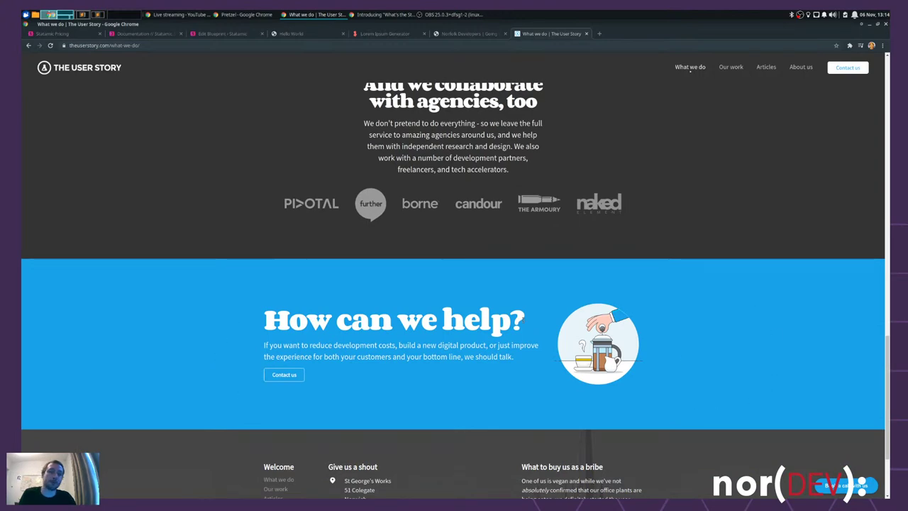
scroll(612, 243, "up", 10)
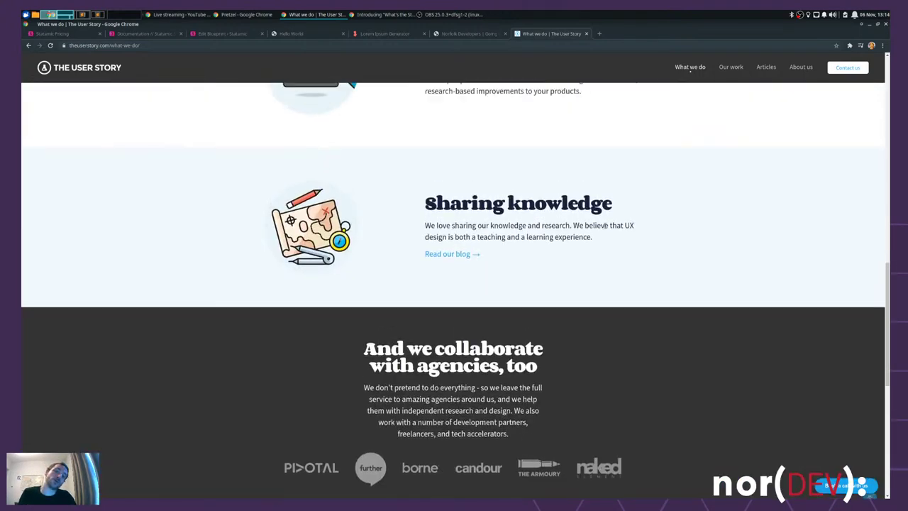
scroll(602, 233, "down", 10)
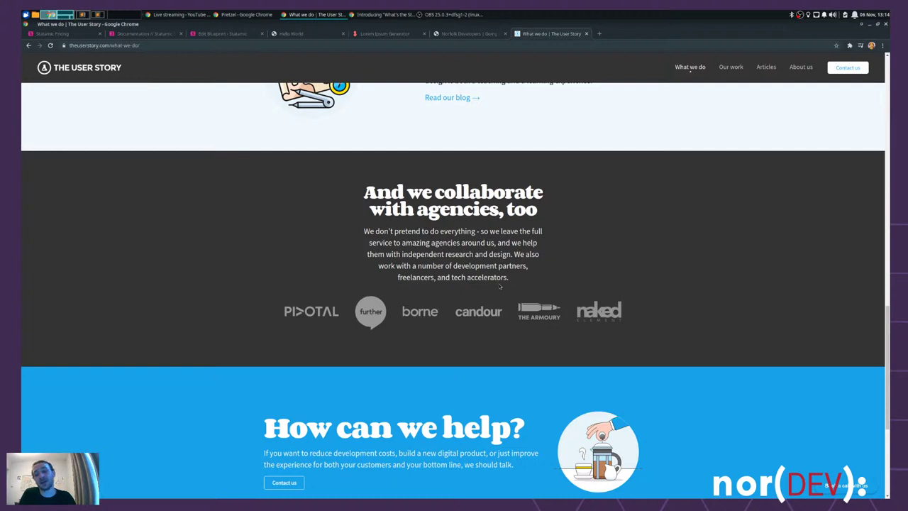
left_click_drag(537, 213, 364, 186)
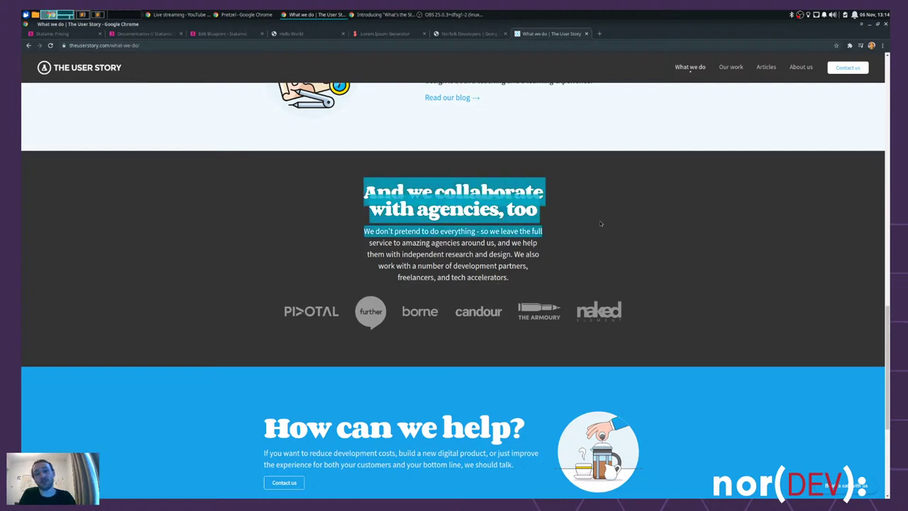
left_click(563, 234)
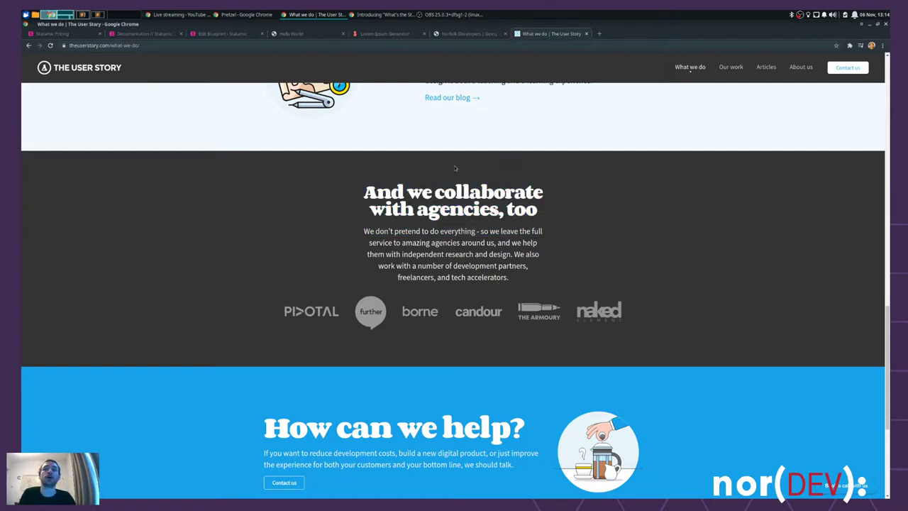
- Add a Bard set named 'Full Width Marketing Section' in the blueprint editor
left_click(234, 34)
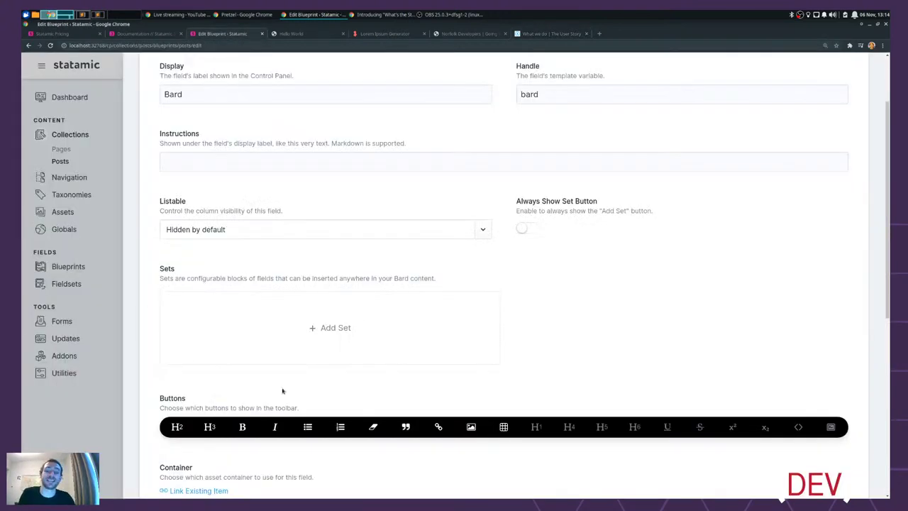
left_click(333, 328)
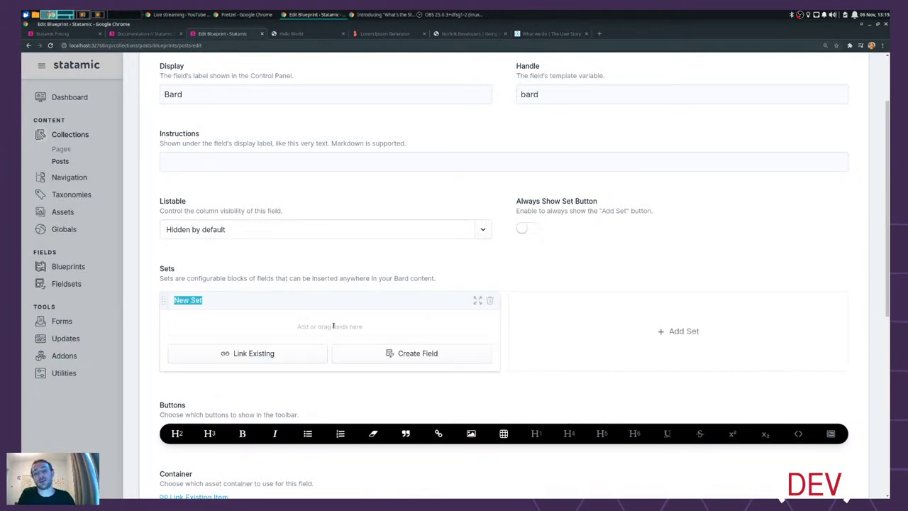
type("Full Wi")
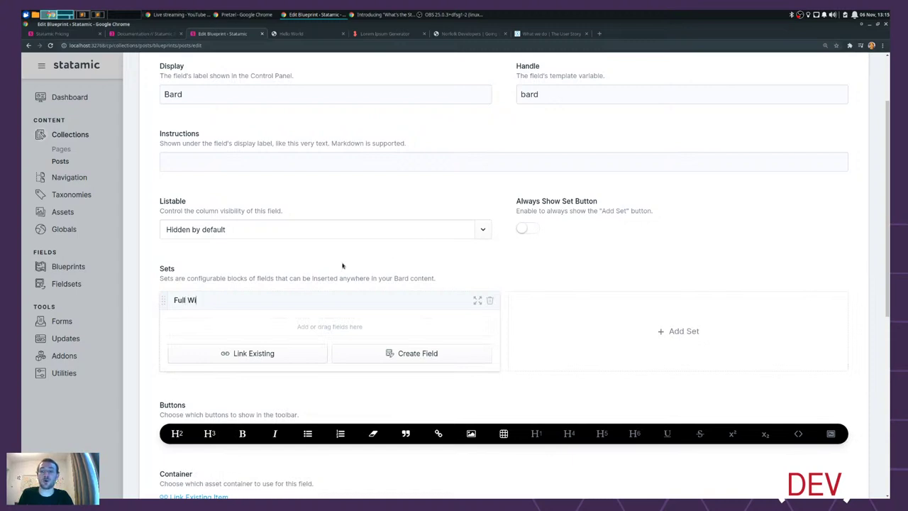
type("dth Ma")
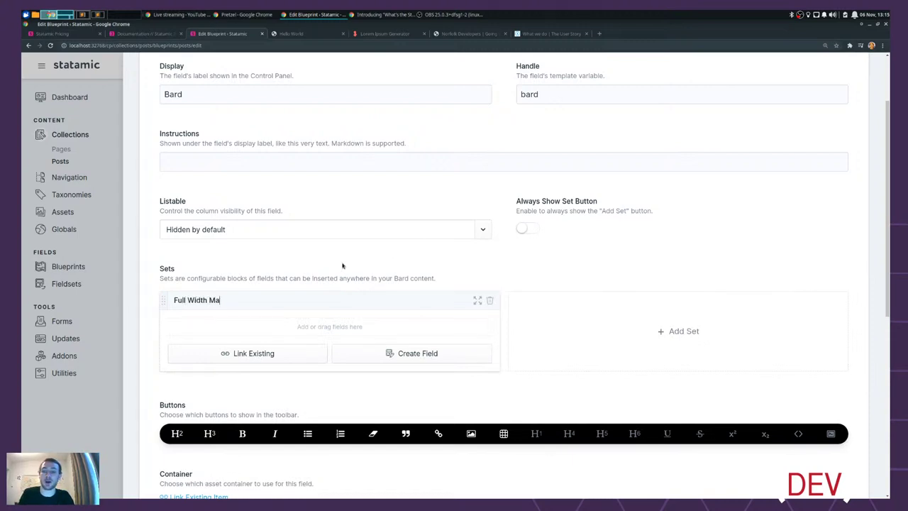
type("rketing Section")
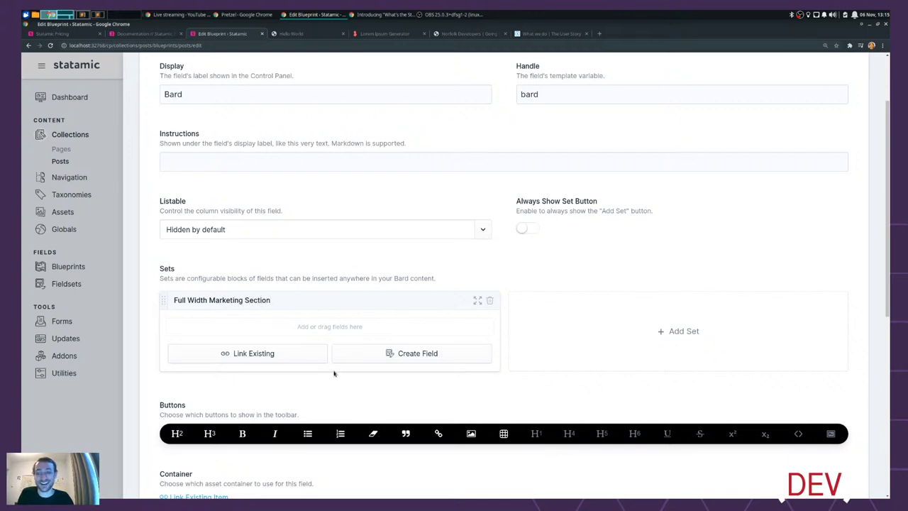
- Give the set a required 'Headline' text field that is shown by default
left_click(429, 356)
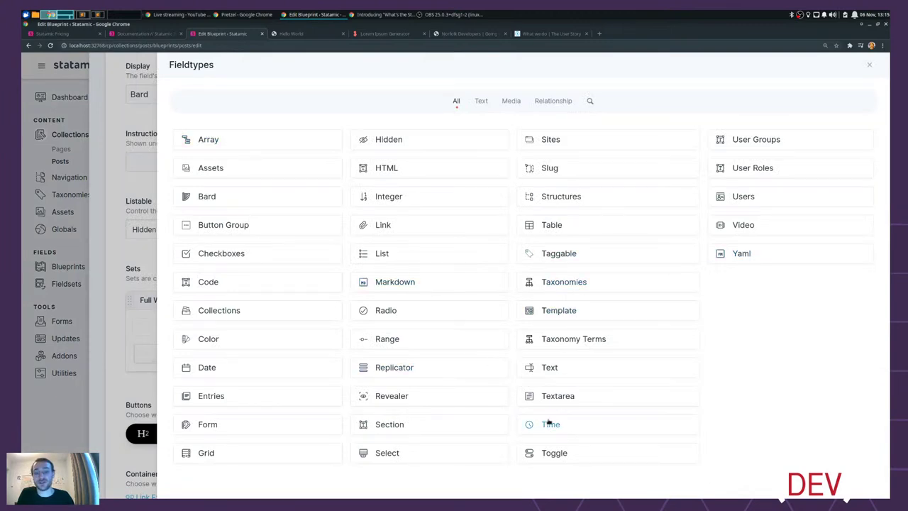
left_click(561, 369)
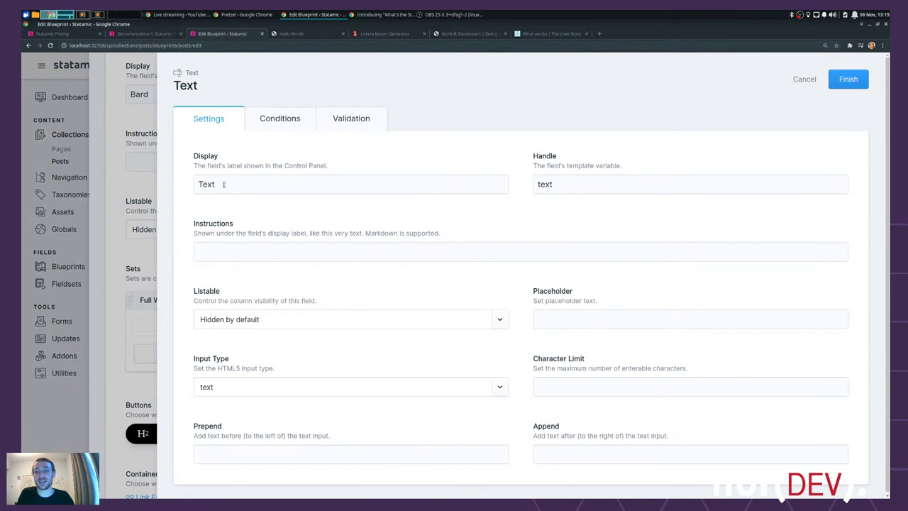
double_click(349, 182)
type("Headline")
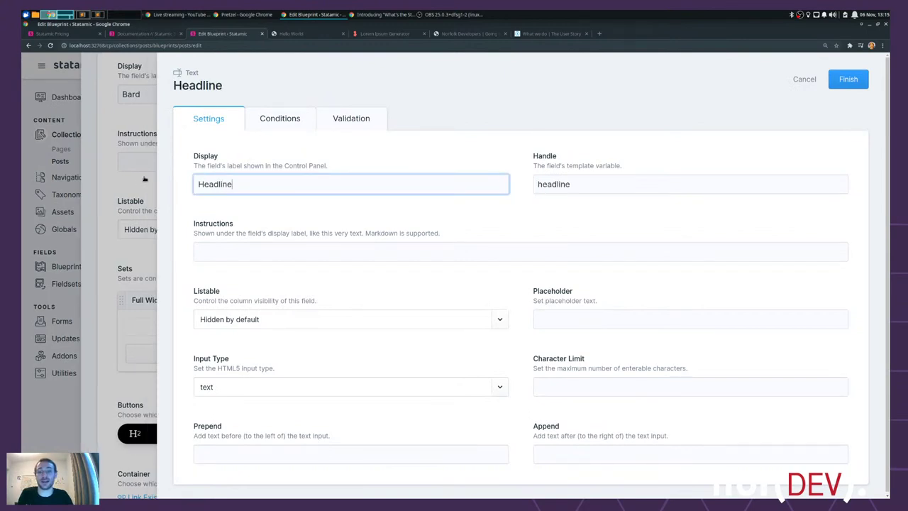
key("Tab")
key("Tab")
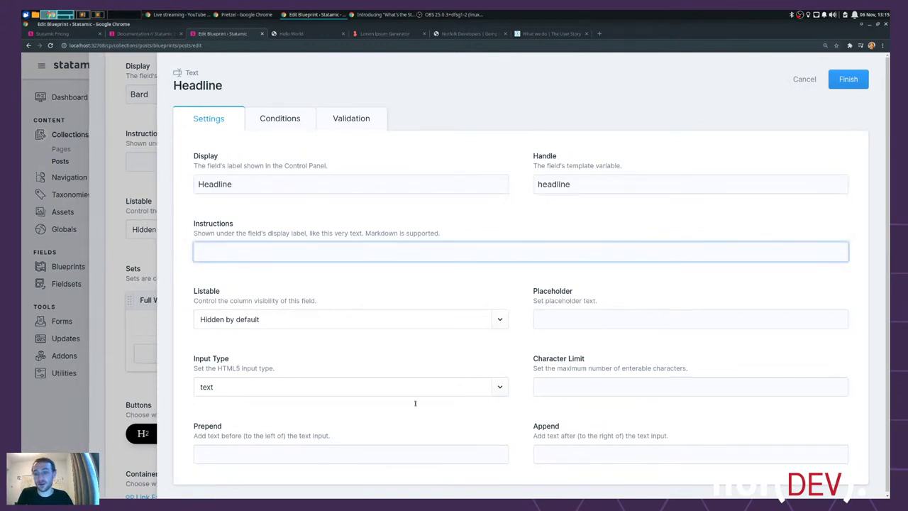
left_click(261, 318)
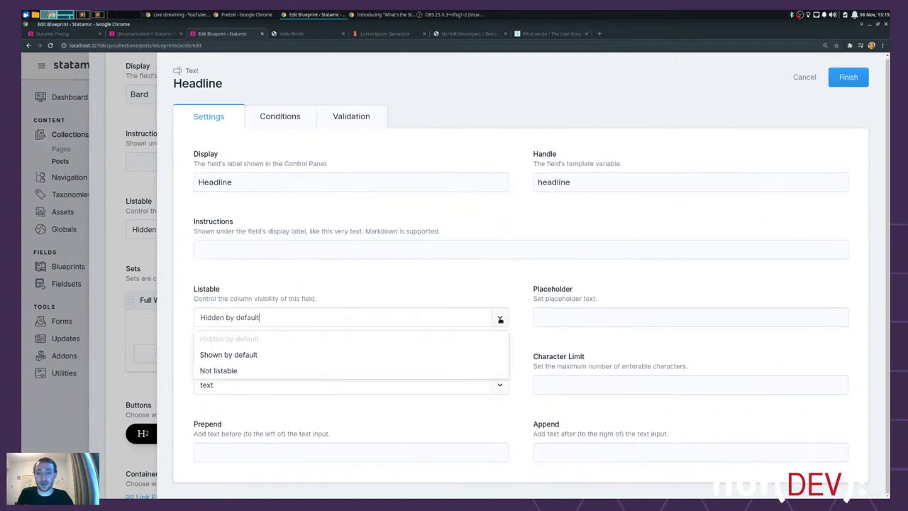
left_click(258, 354)
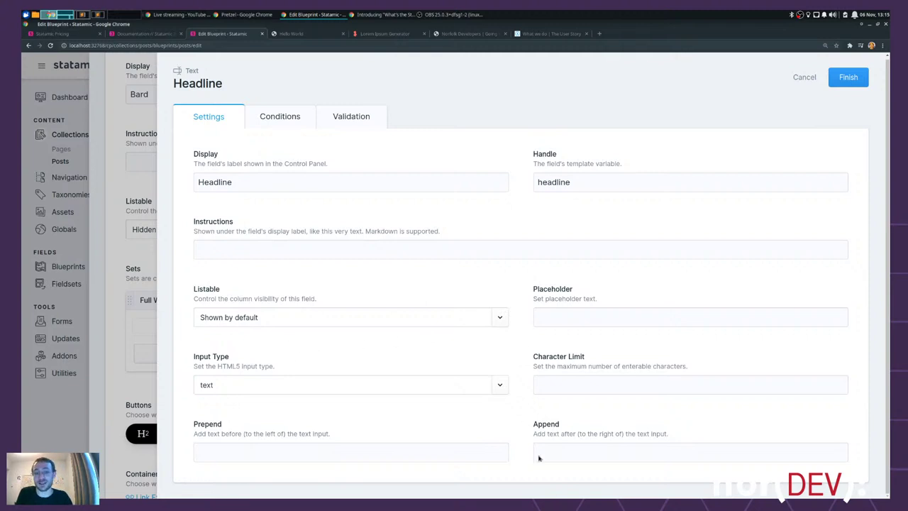
left_click(283, 120)
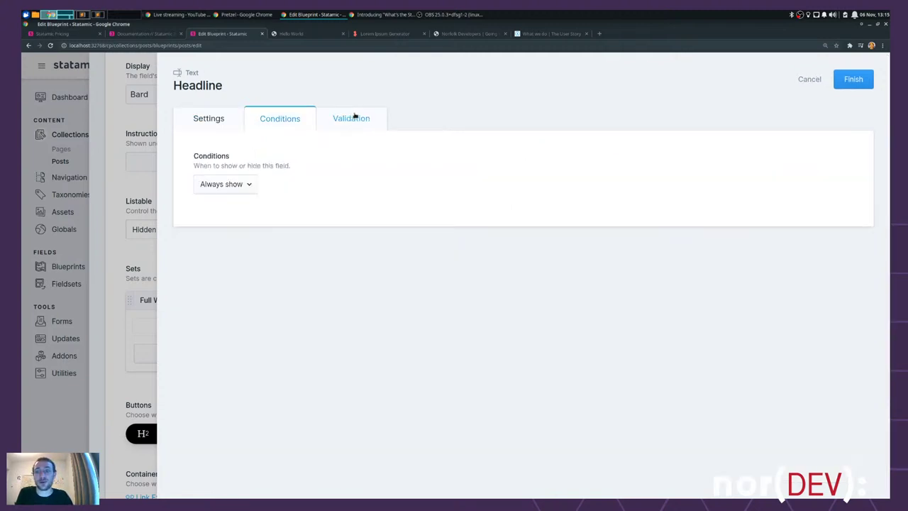
left_click(353, 117)
left_click(205, 183)
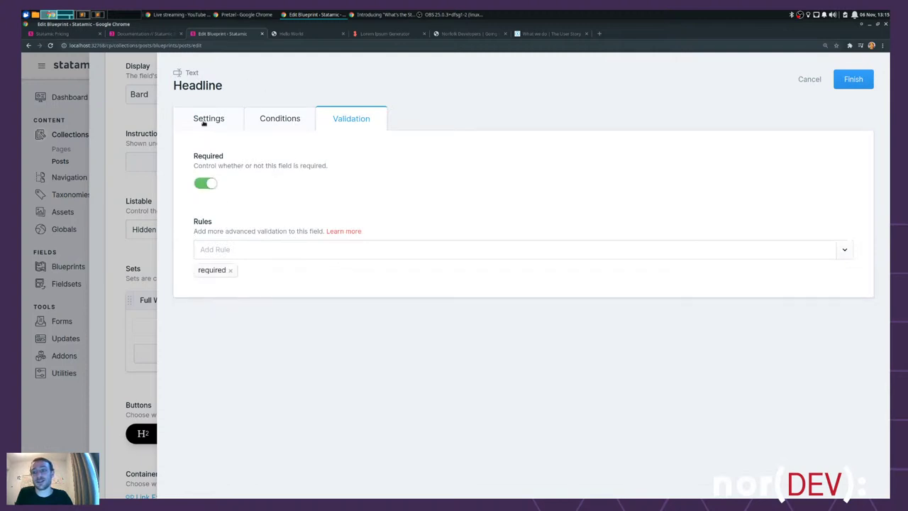
left_click(853, 79)
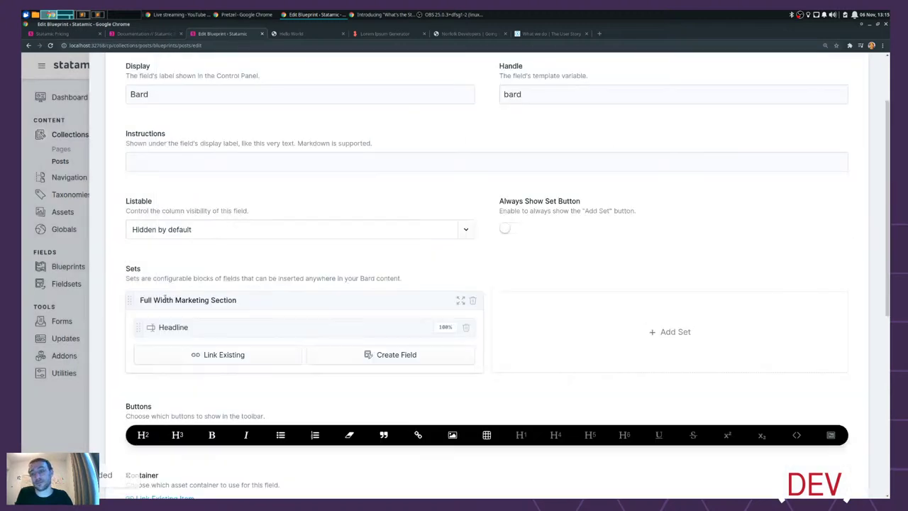
- Add a 'Substrap' textarea field, hidden by default, to the marketing set
left_click(425, 356)
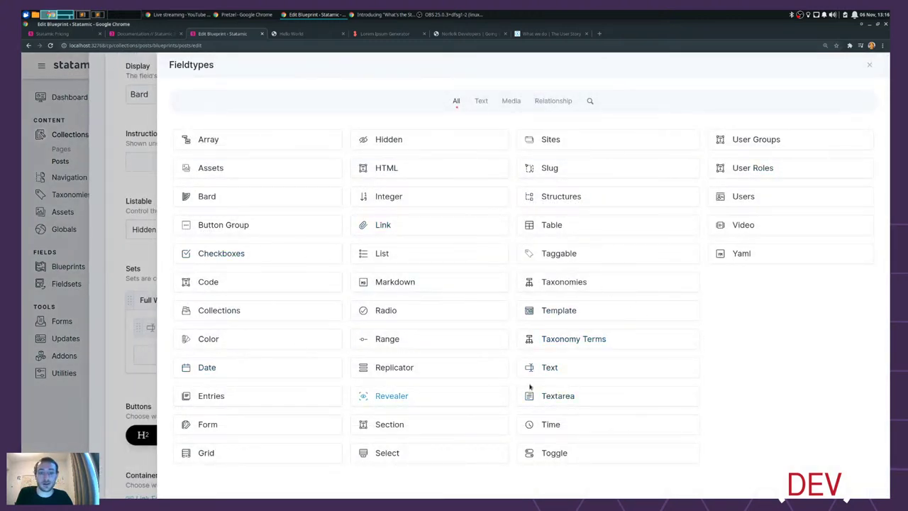
left_click(562, 398)
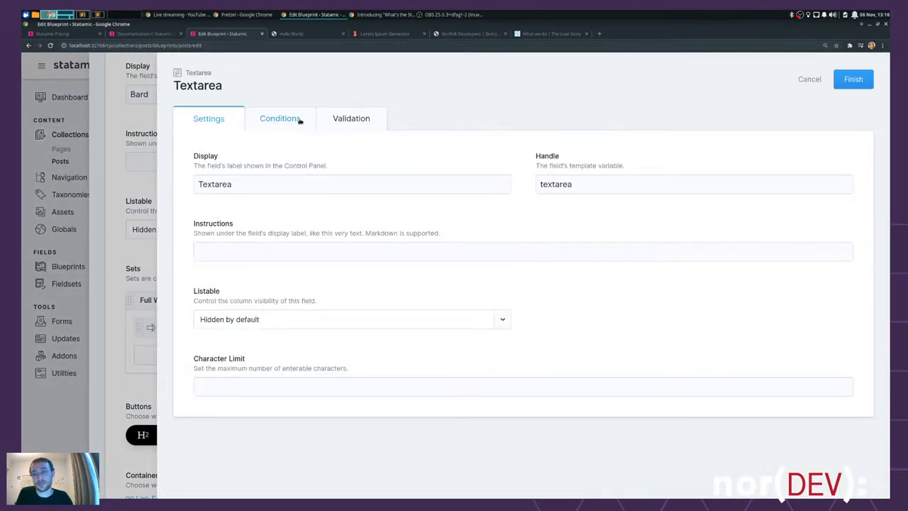
left_click_drag(253, 185, 187, 184)
type("Substrap")
key("Tab")
key("Tab")
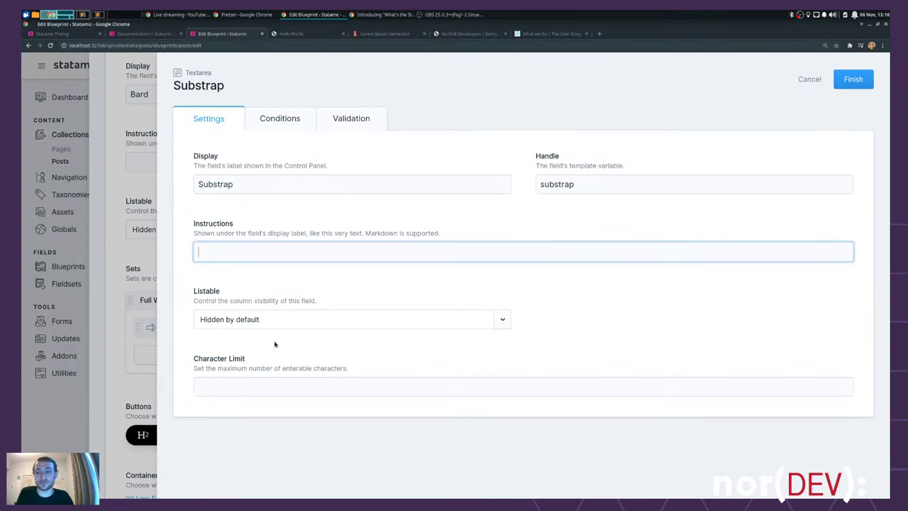
left_click(264, 319)
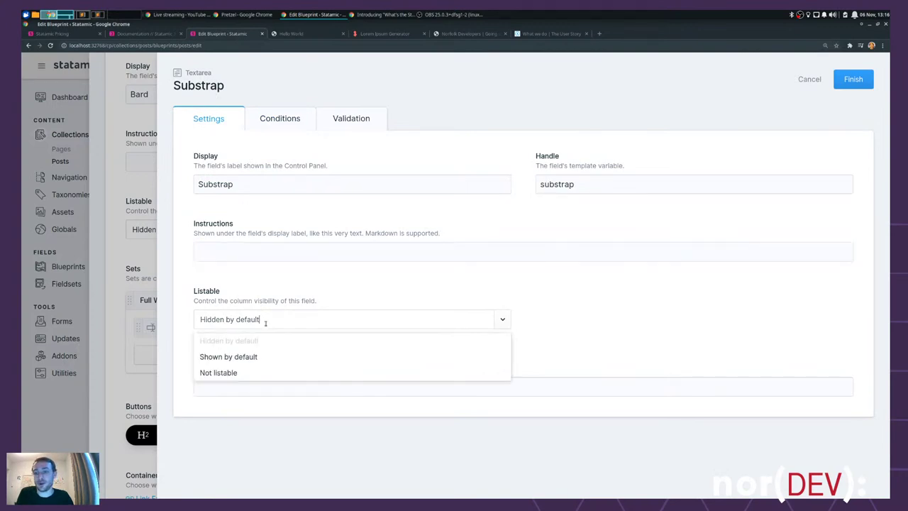
left_click(624, 313)
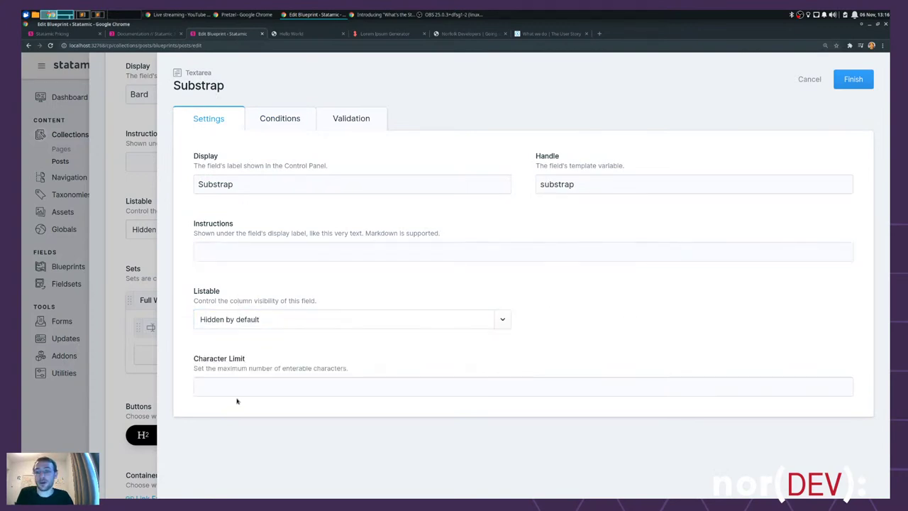
left_click(357, 119)
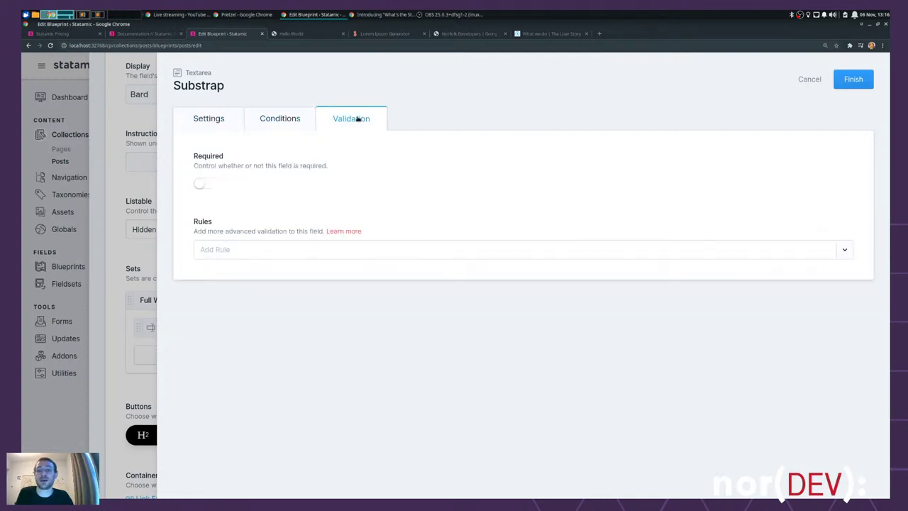
left_click(853, 79)
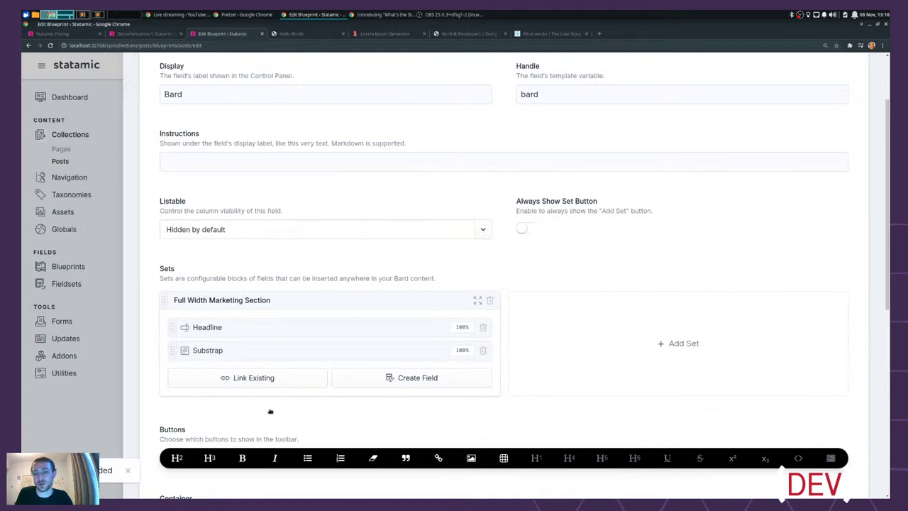
left_click(411, 379)
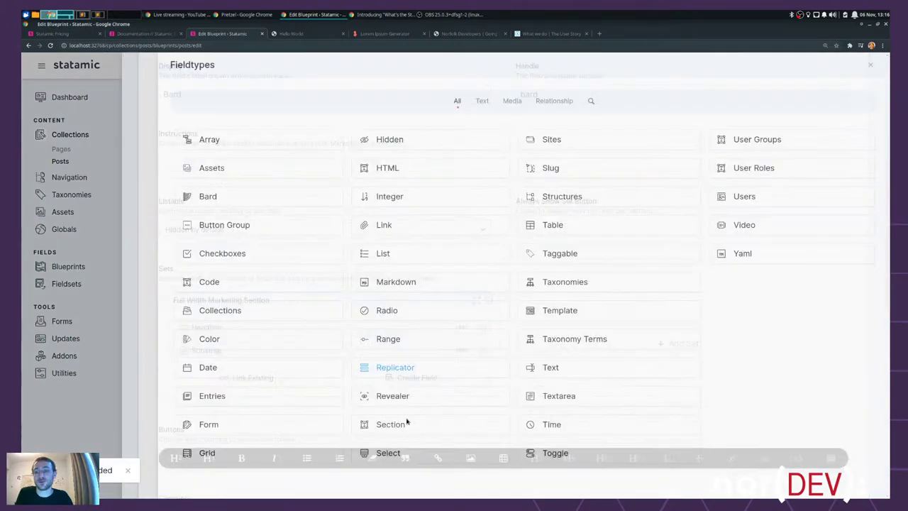
- Add an Assets field to the marketing set and name it 'Images'
left_click(232, 172)
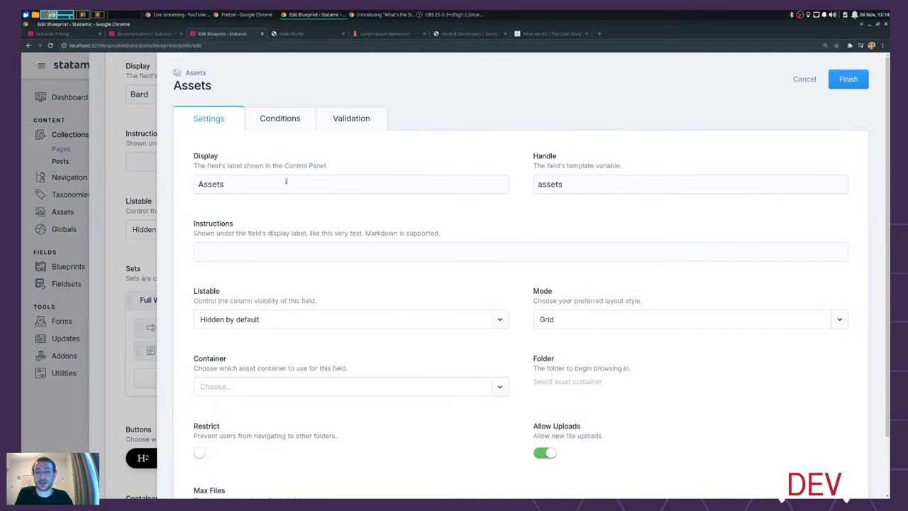
left_click_drag(286, 181, 172, 182)
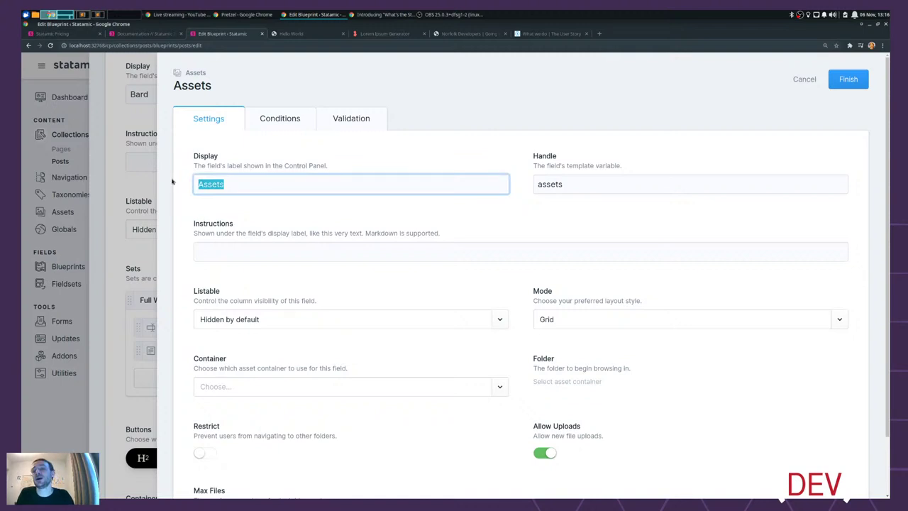
left_click(552, 34)
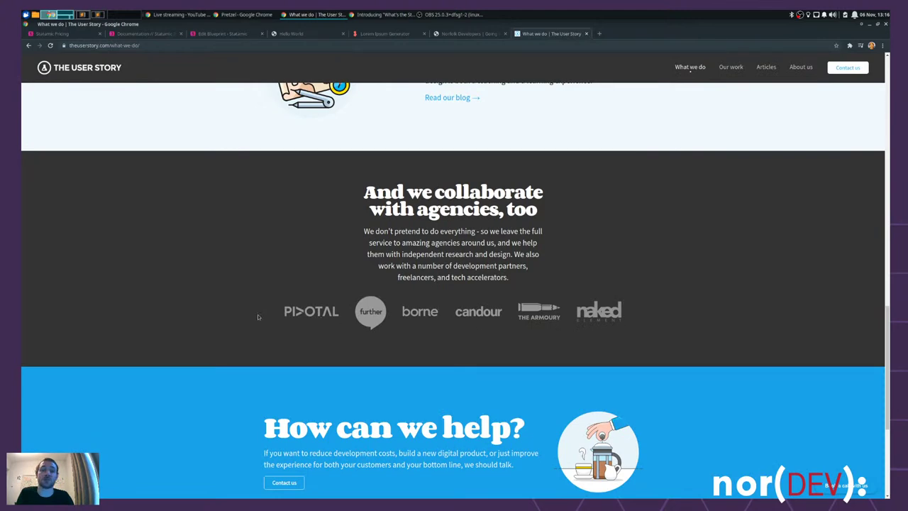
left_click(301, 37)
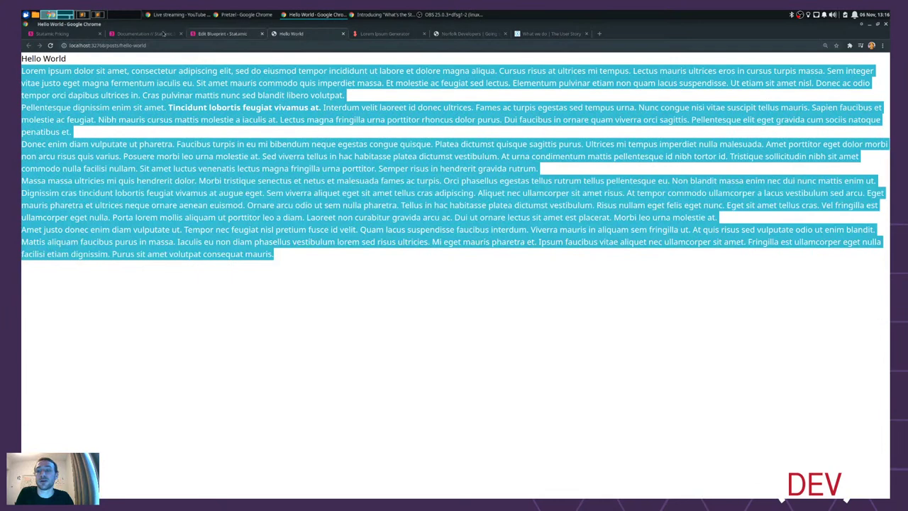
left_click(443, 34)
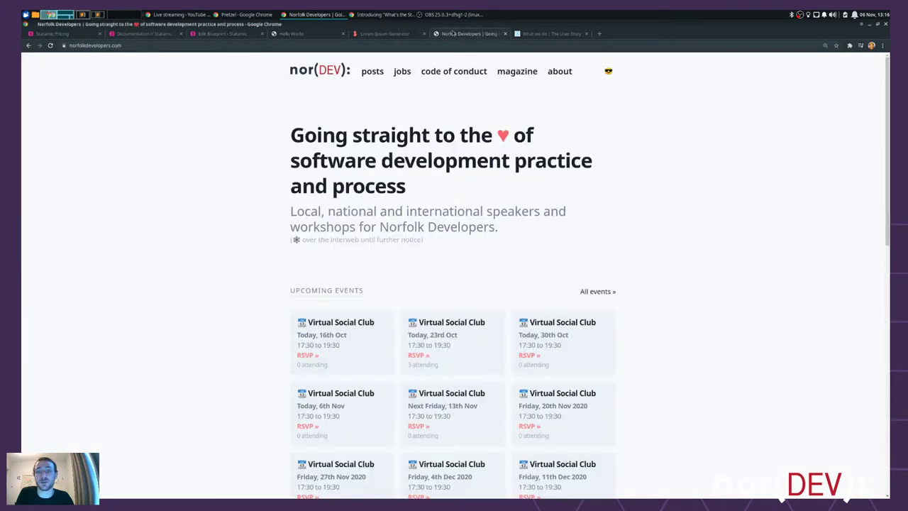
left_click(220, 33)
left_click(242, 184)
double_click(247, 182)
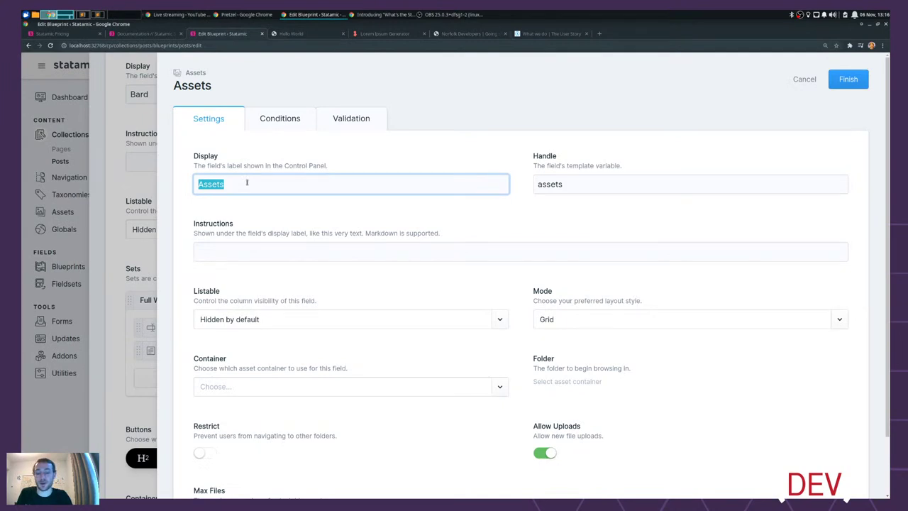
type("Images")
key("Tab")
key("Tab")
- Point Images at the assets container with no Max Files limit and make it required
scroll(298, 323, "down", 1)
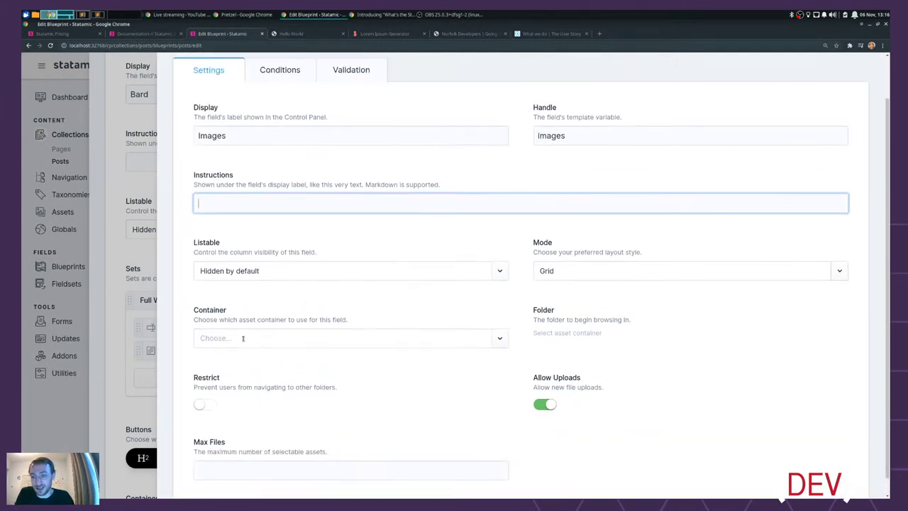
left_click(243, 338)
left_click(221, 361)
scroll(406, 355, "down", 1)
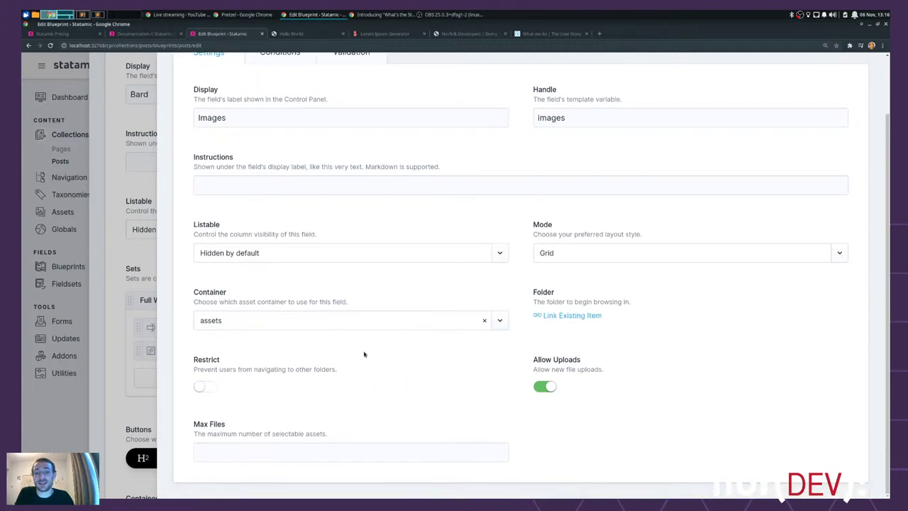
left_click(232, 460)
left_click(806, 319)
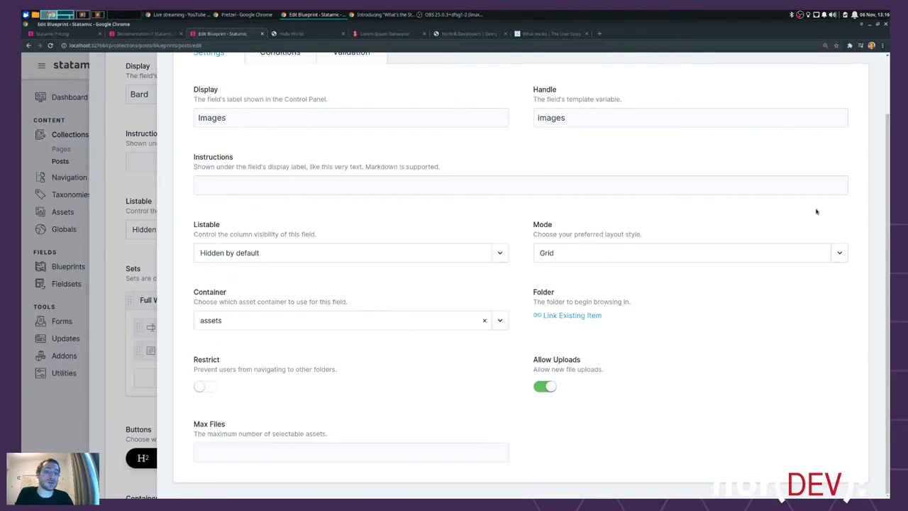
scroll(789, 223, "up", 2)
scroll(786, 223, "down", 2)
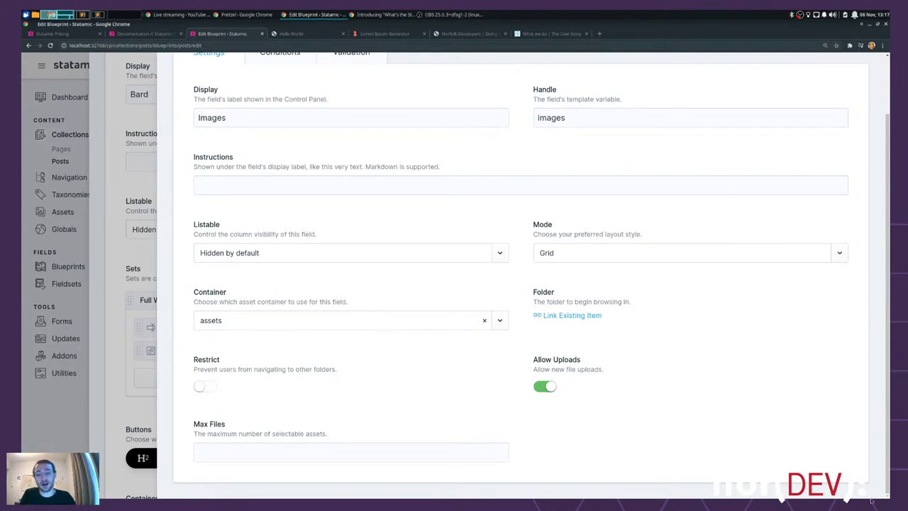
scroll(677, 396, "up", 1)
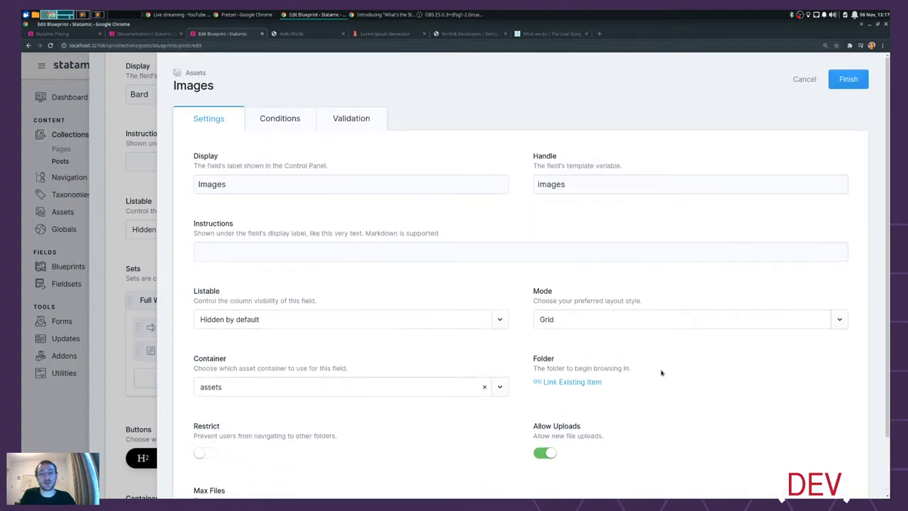
left_click(285, 117)
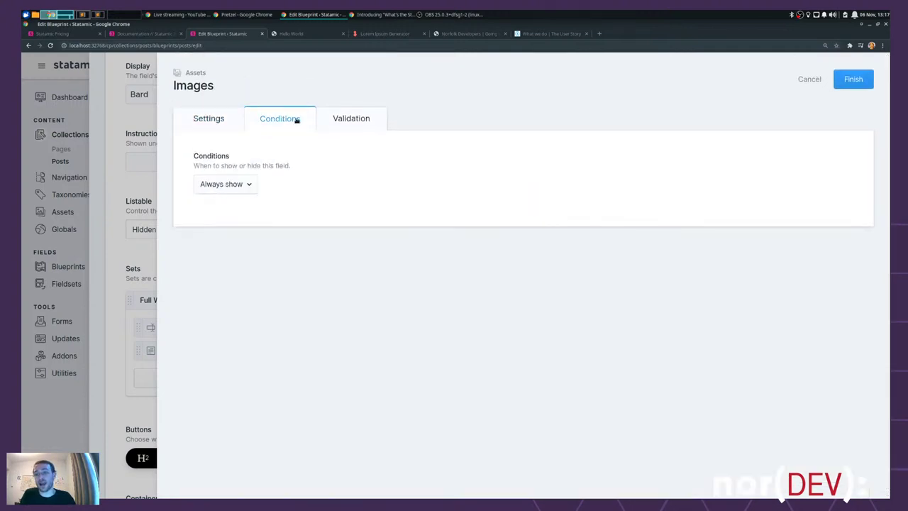
left_click(353, 116)
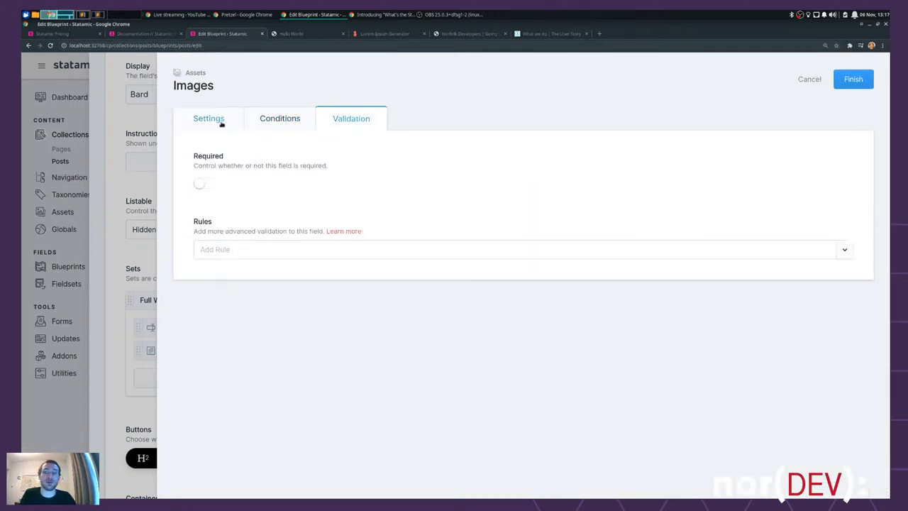
left_click(209, 185)
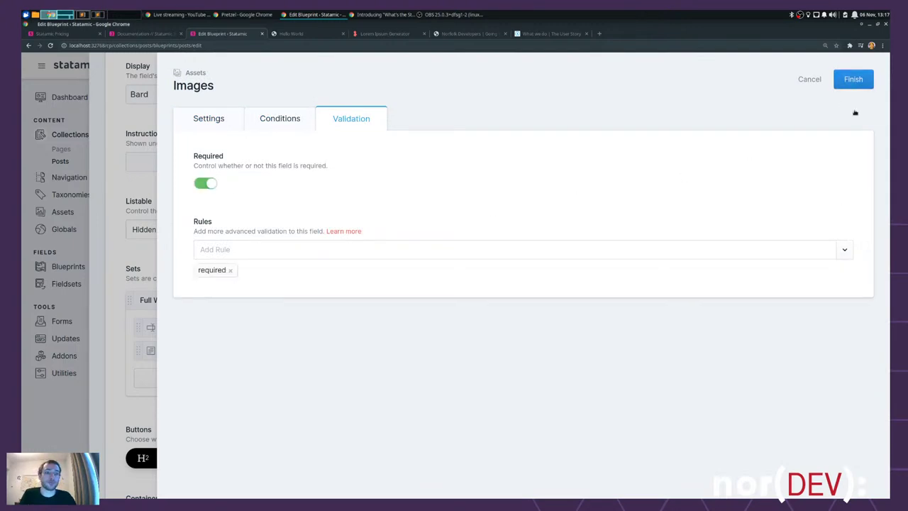
left_click(854, 80)
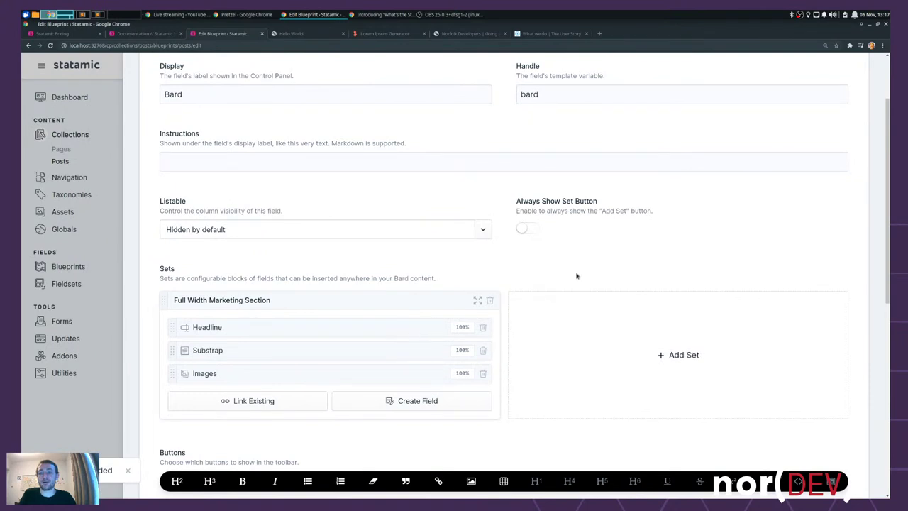
- Add a 'Gallery' Bard set with an Assets field named 'Pictures'
scroll(634, 227, "down", 3)
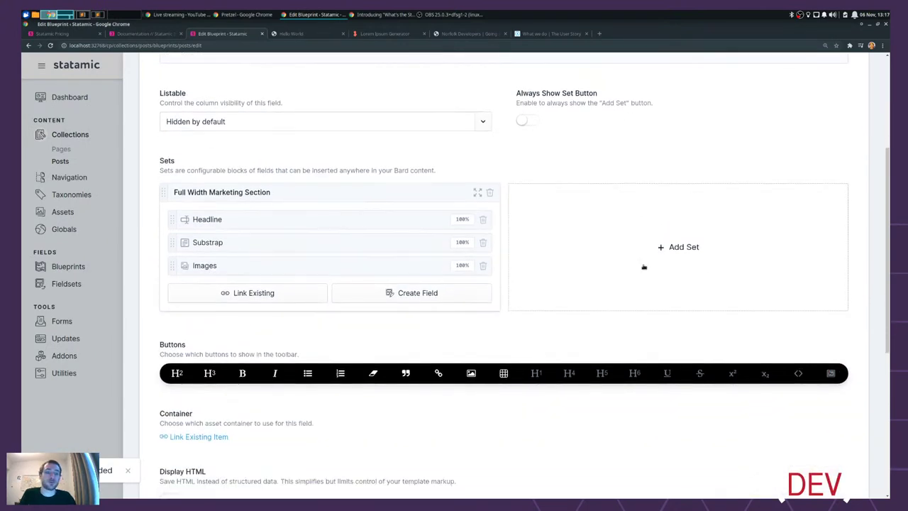
left_click(648, 267)
type("Gallery")
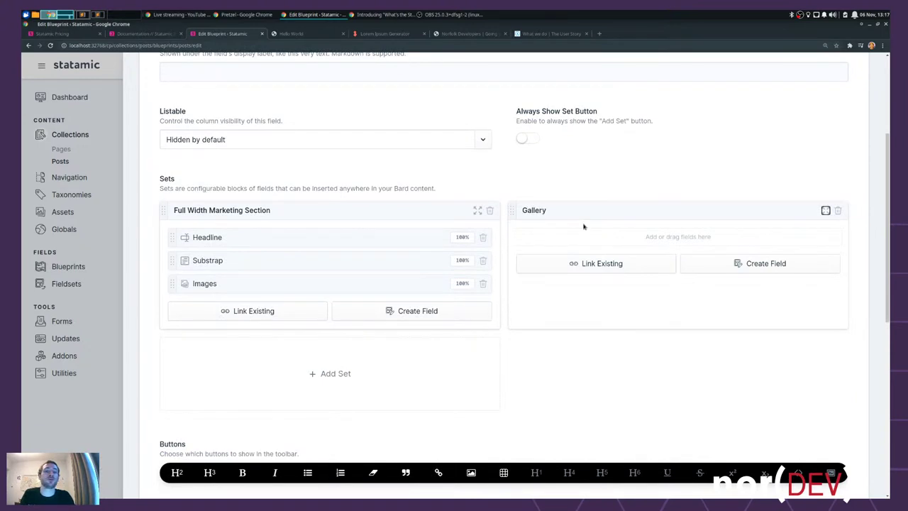
left_click(763, 261)
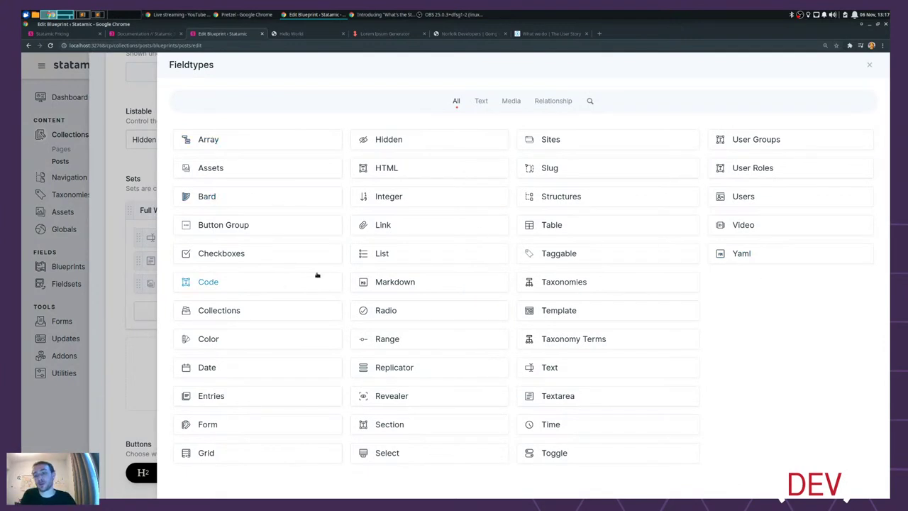
left_click(225, 169)
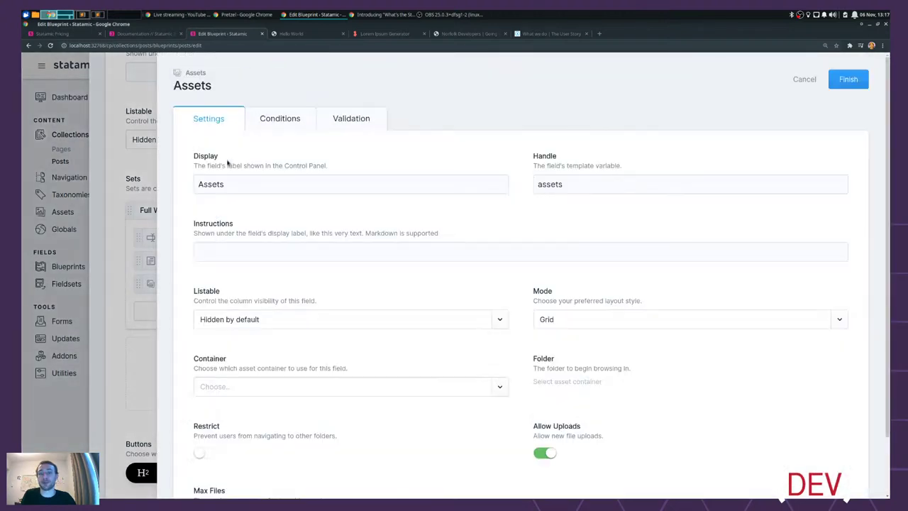
left_click(250, 186)
key("ctrl+a")
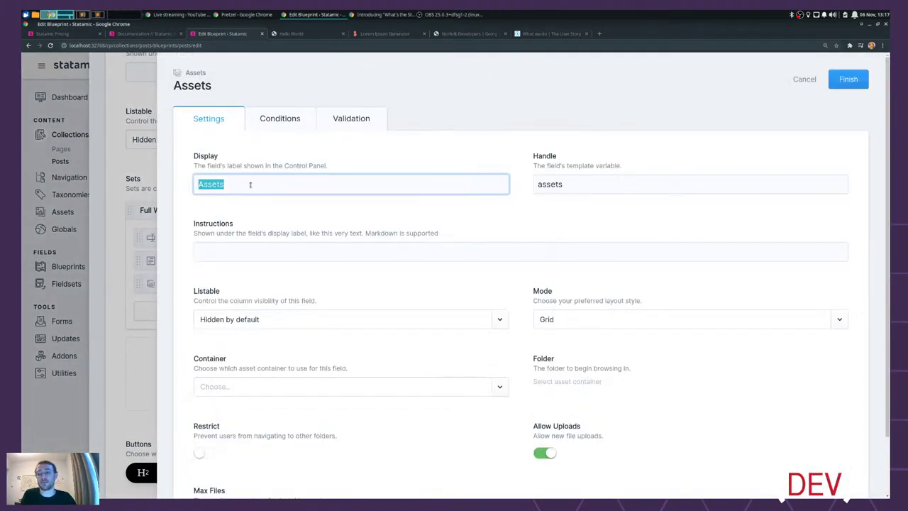
type("Pictures")
key("Tab")
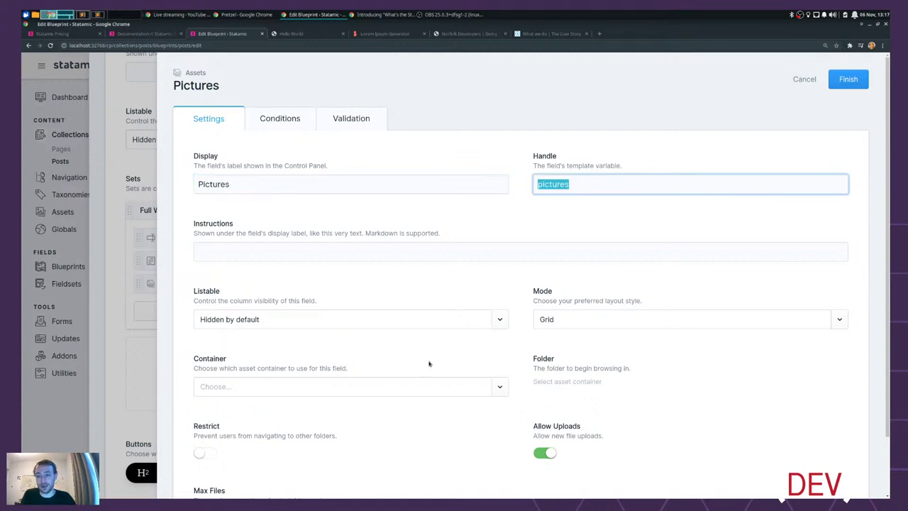
- Set Pictures to use the assets container and make it required
scroll(391, 375, "down", 1)
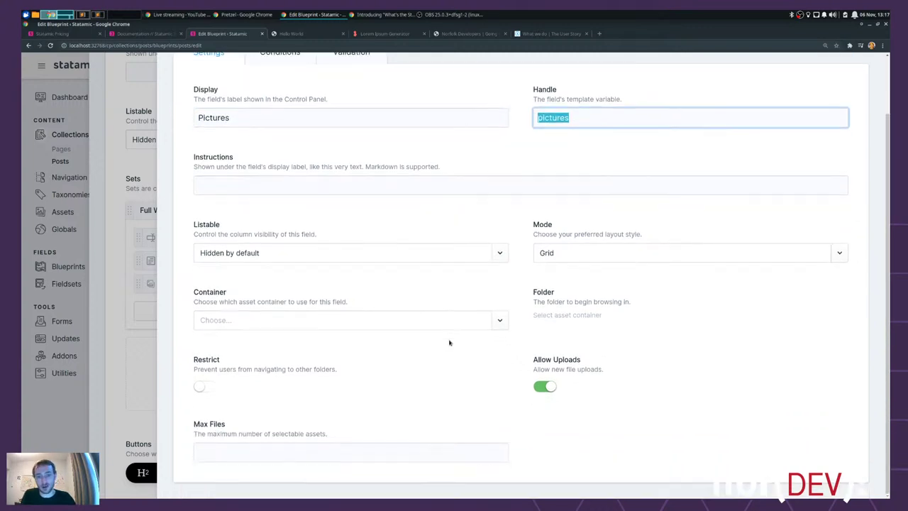
left_click(222, 318)
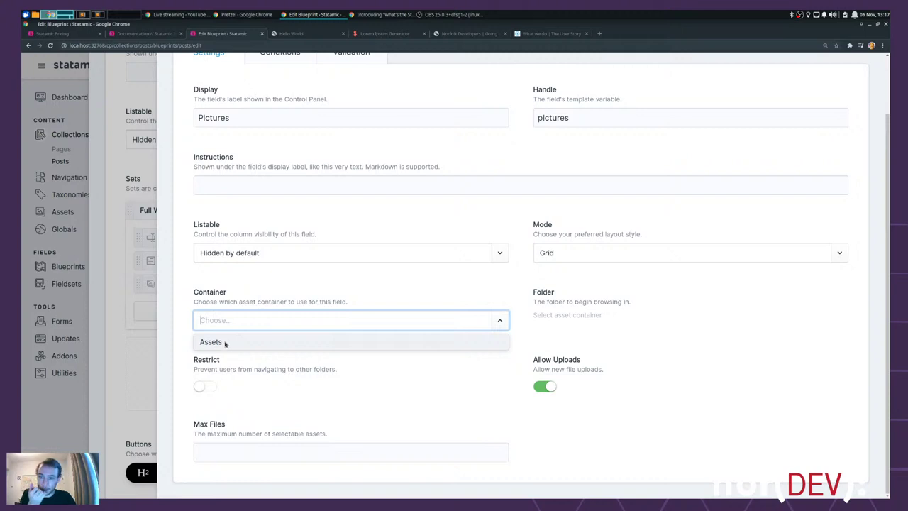
left_click(224, 343)
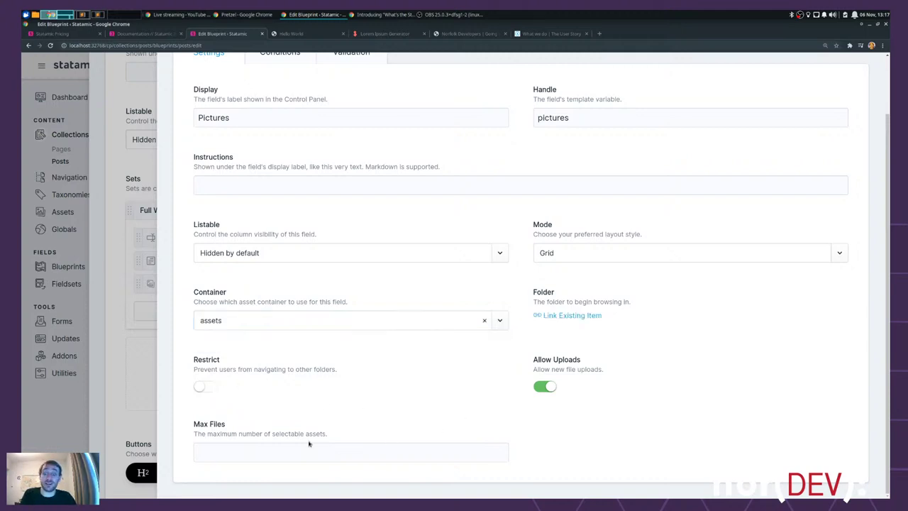
left_click(270, 452)
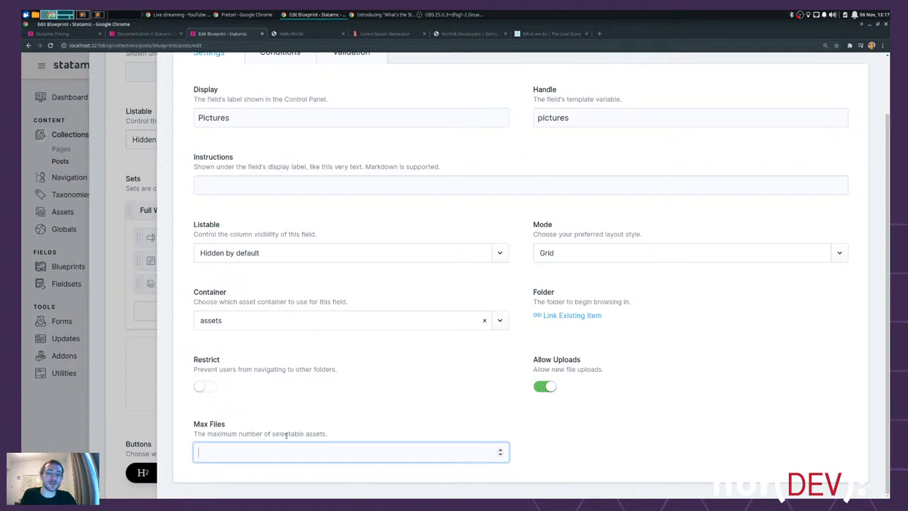
scroll(468, 305, "up", 2)
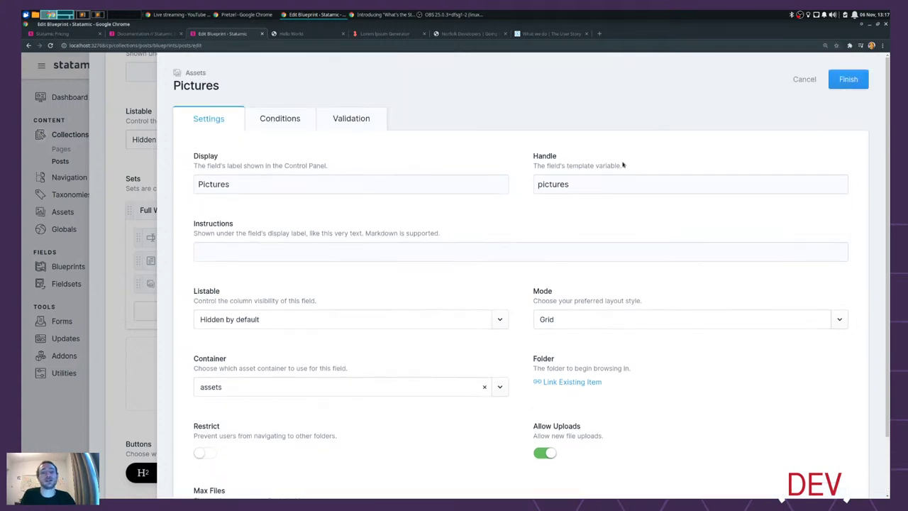
left_click(377, 123)
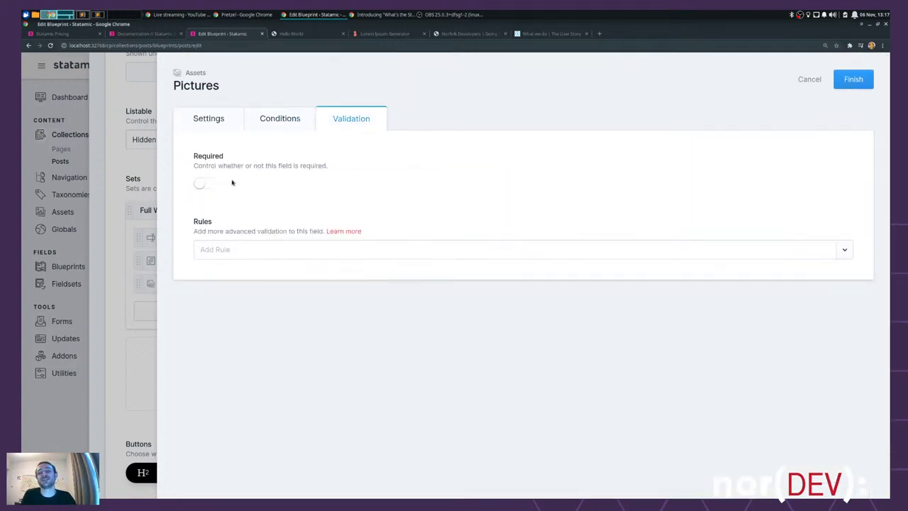
left_click(205, 183)
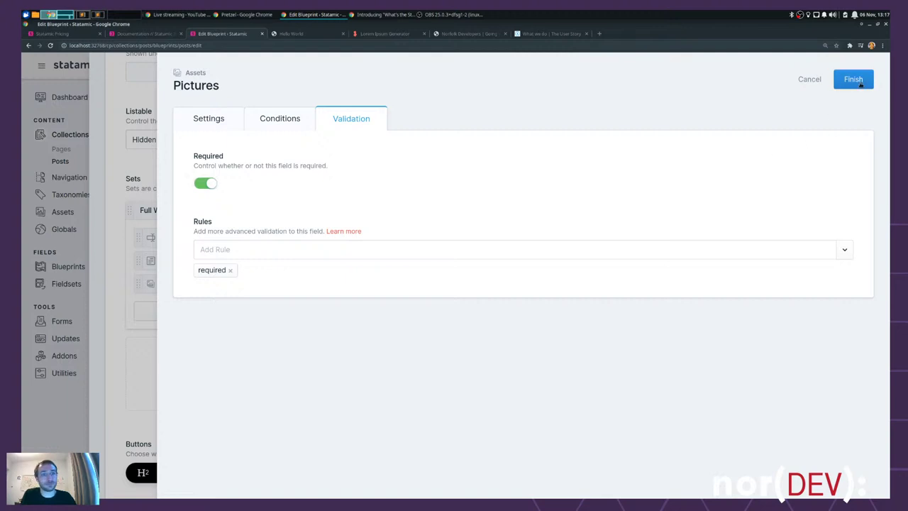
left_click(853, 80)
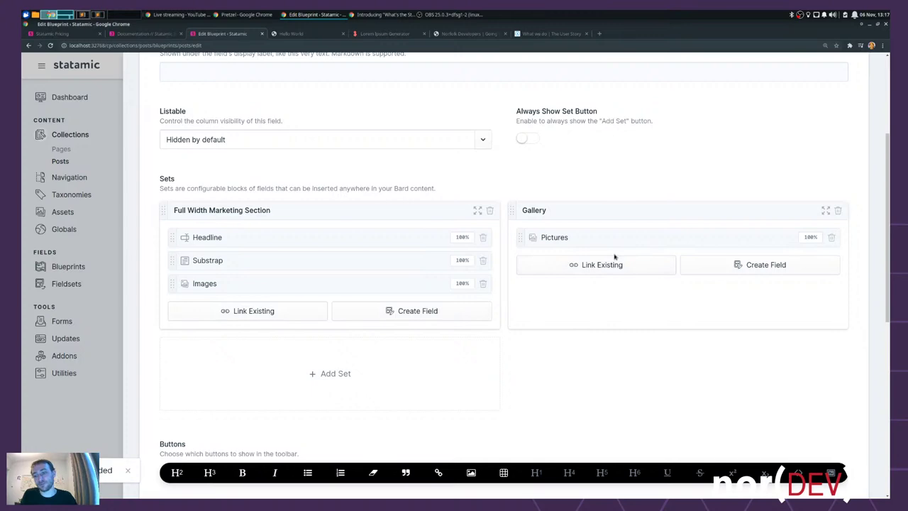
scroll(662, 244, "up", 3)
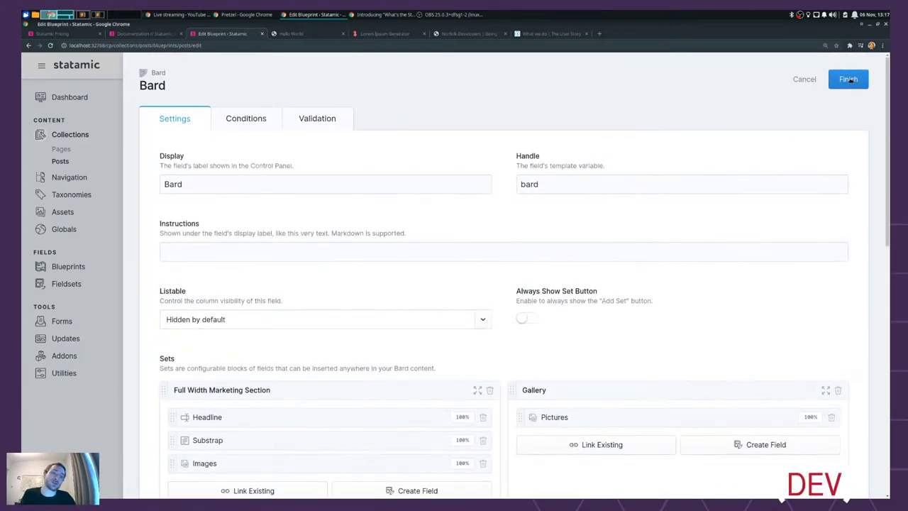
- Save the Bard field and Posts blueprint, then open Hello World from the Posts list
left_click(849, 79)
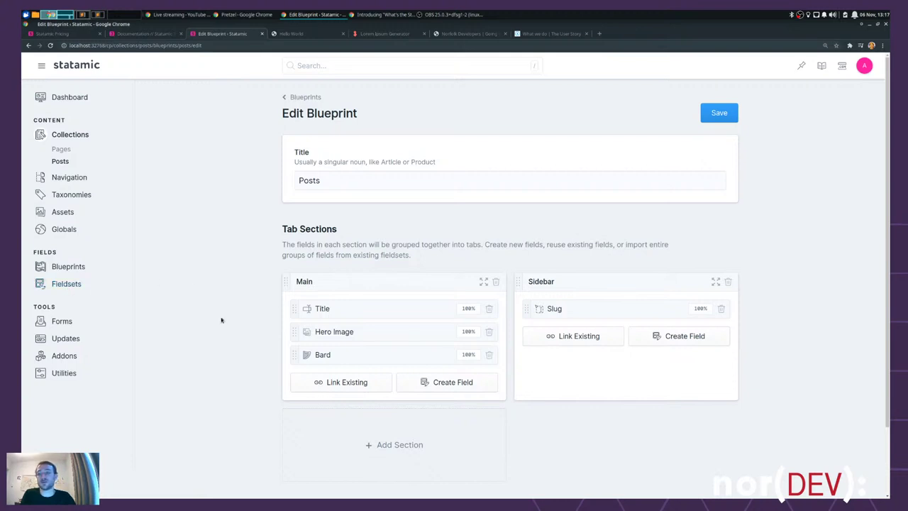
left_click(735, 120)
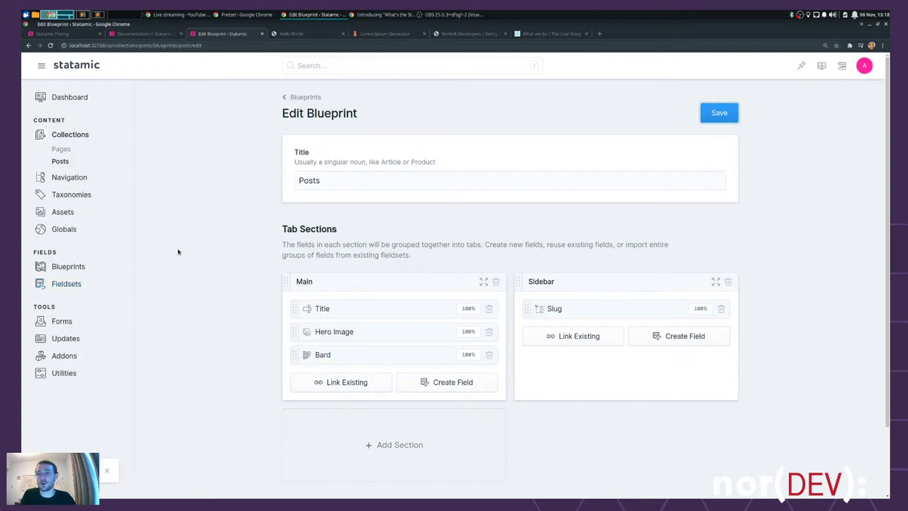
left_click(61, 161)
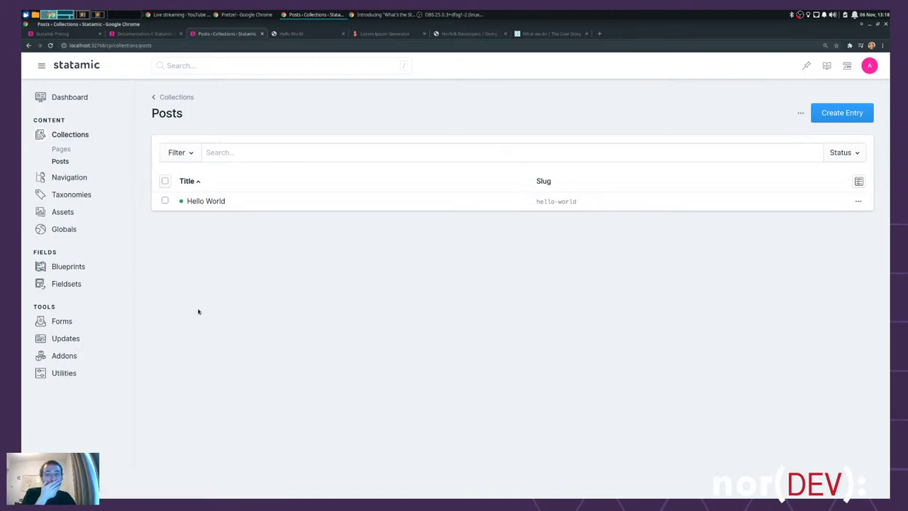
left_click(213, 205)
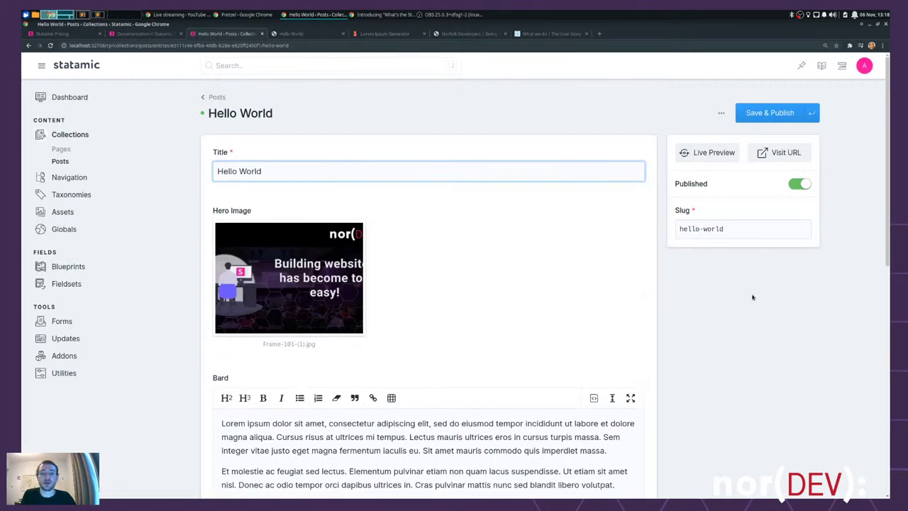
- Insert a Full Width Marketing Section set after the first paragraph of the content
scroll(749, 294, "down", 3)
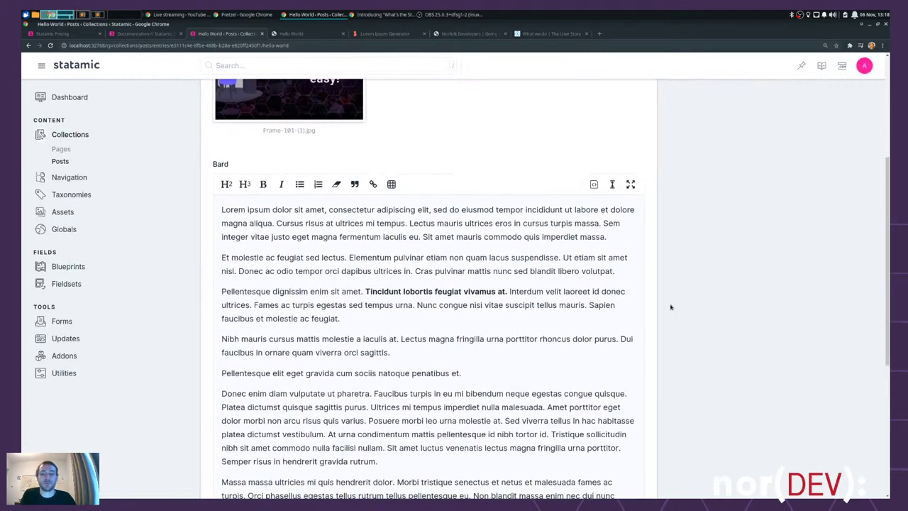
scroll(386, 168, "down", 1)
scroll(695, 262, "down", 1)
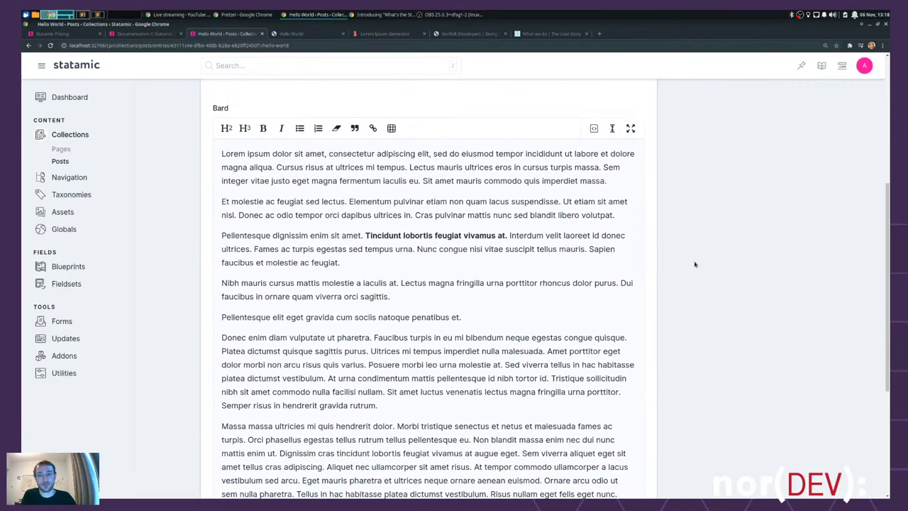
left_click(612, 181)
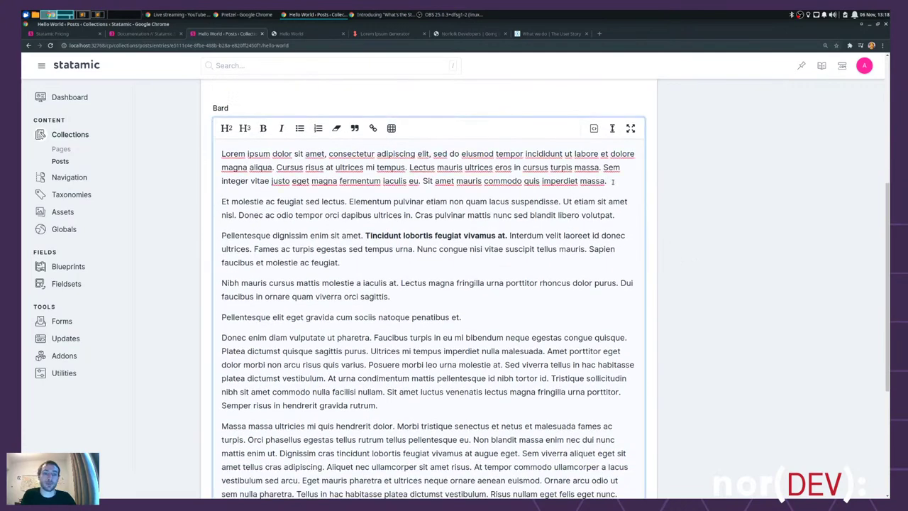
key("Return")
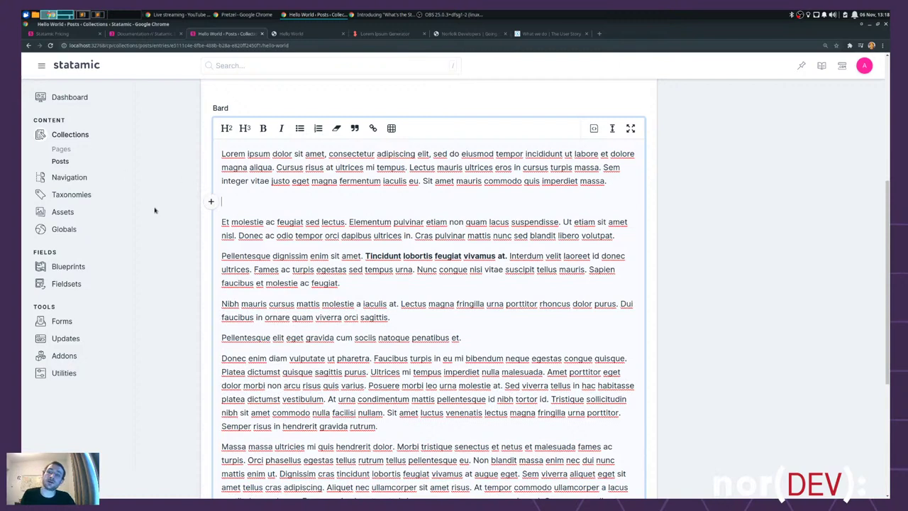
left_click(212, 202)
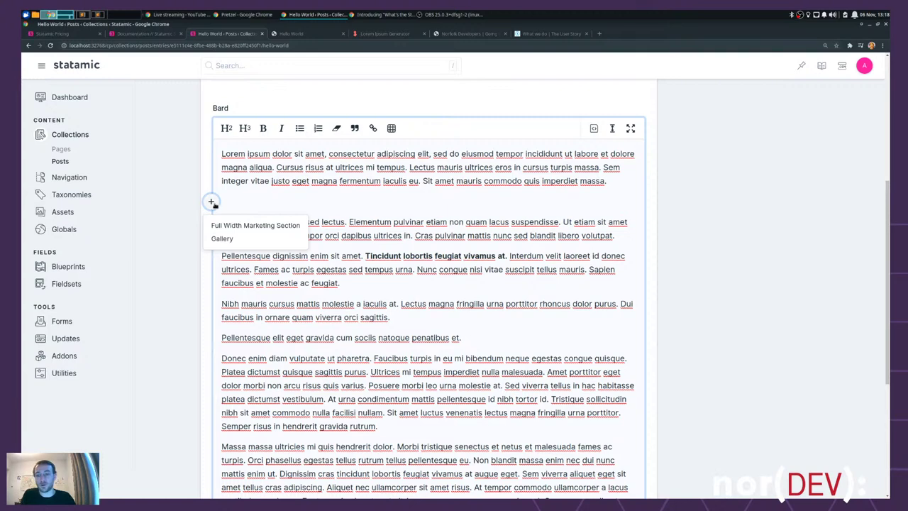
left_click(239, 226)
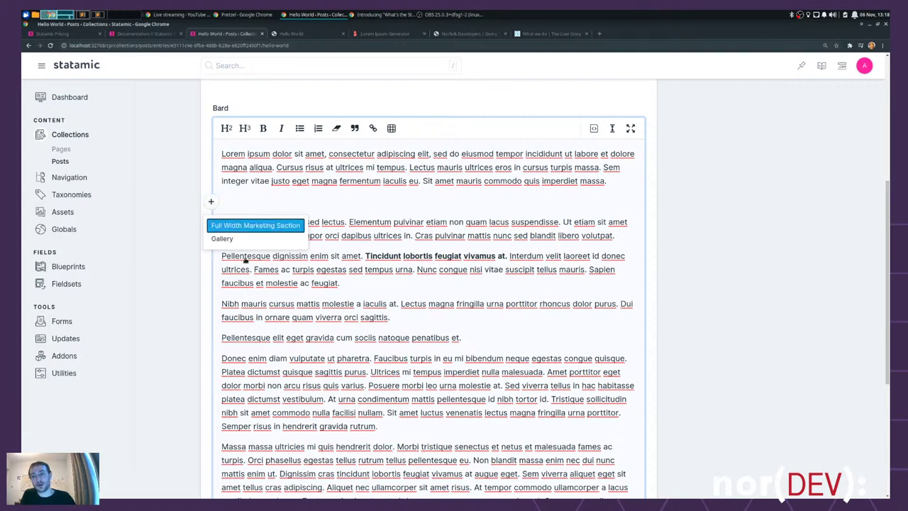
left_click(266, 203)
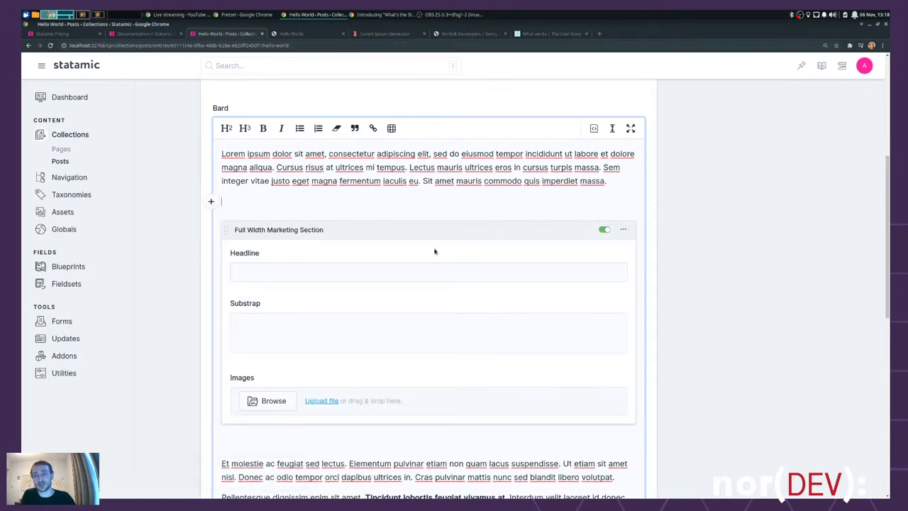
key("BackSpace")
left_click(262, 425)
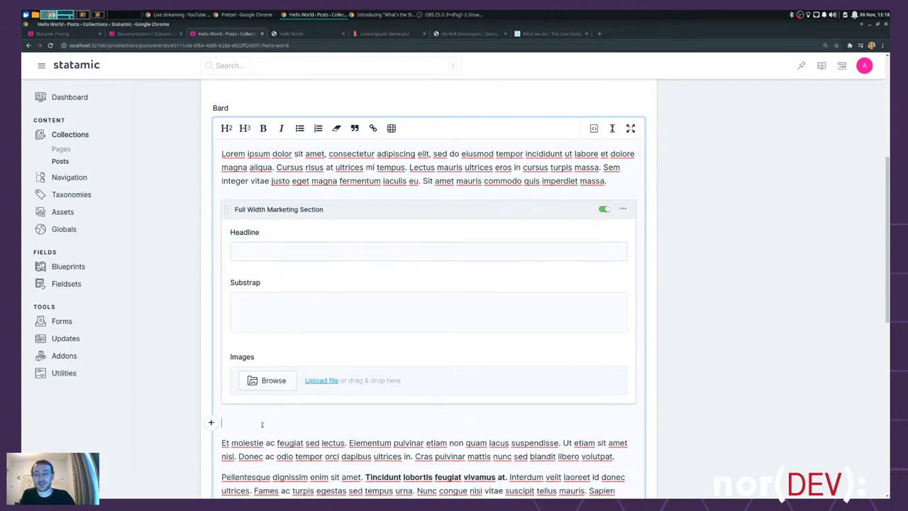
- Fill the set's Headline with 'Headline' and Substrap with 'Substrap'
left_click(289, 255)
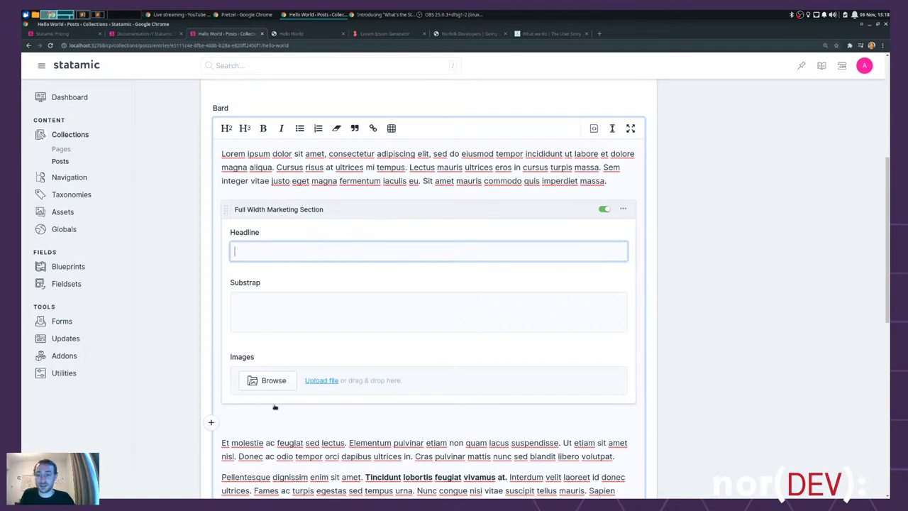
scroll(293, 288, "up", 1)
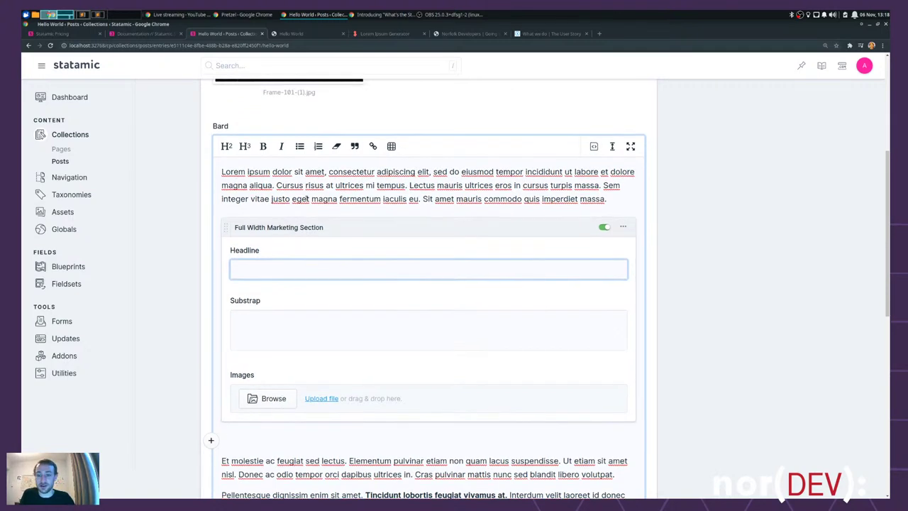
type("Headli")
key("BackSpace")
key("BackSpace")
key("BackSpace")
key("BackSpace")
key("BackSpace")
type("eadline")
left_click(288, 312)
type("Substrap")
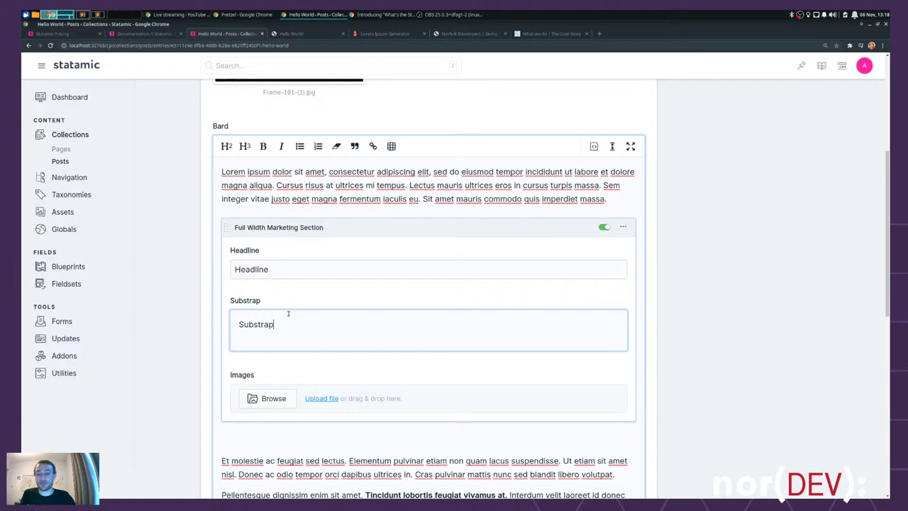
scroll(323, 184, "up", 3)
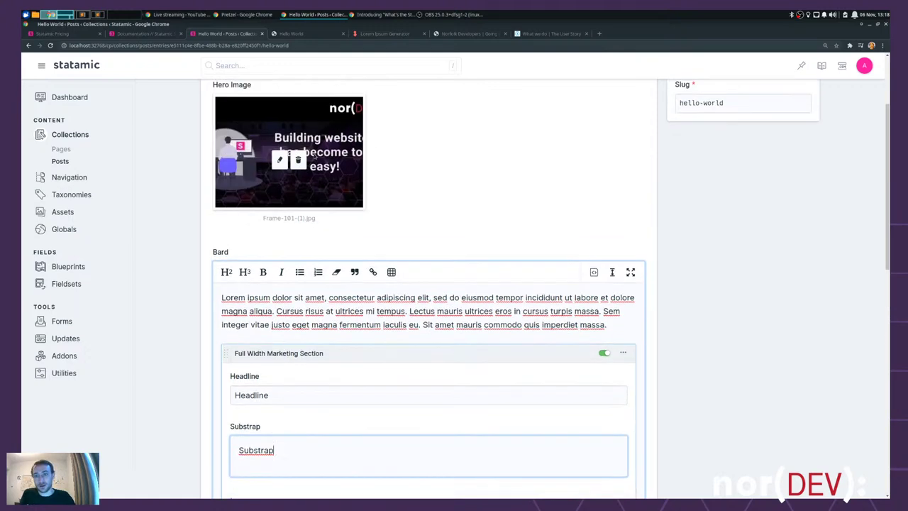
scroll(323, 180, "down", 3)
- Choose Frame-101-(1).jpg for Images, remove the empty paragraph below, and Save & Publish
left_click(273, 368)
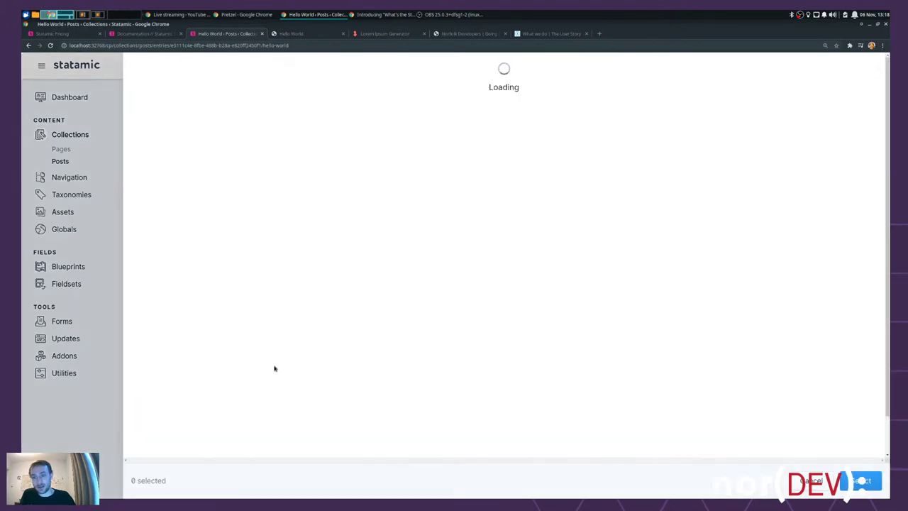
left_click(208, 121)
left_click(862, 481)
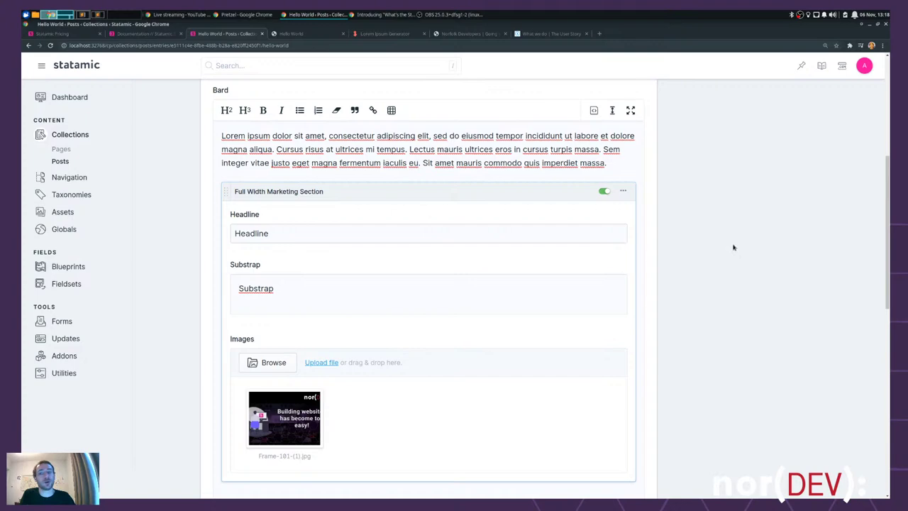
scroll(734, 247, "down", 2)
left_click(259, 405)
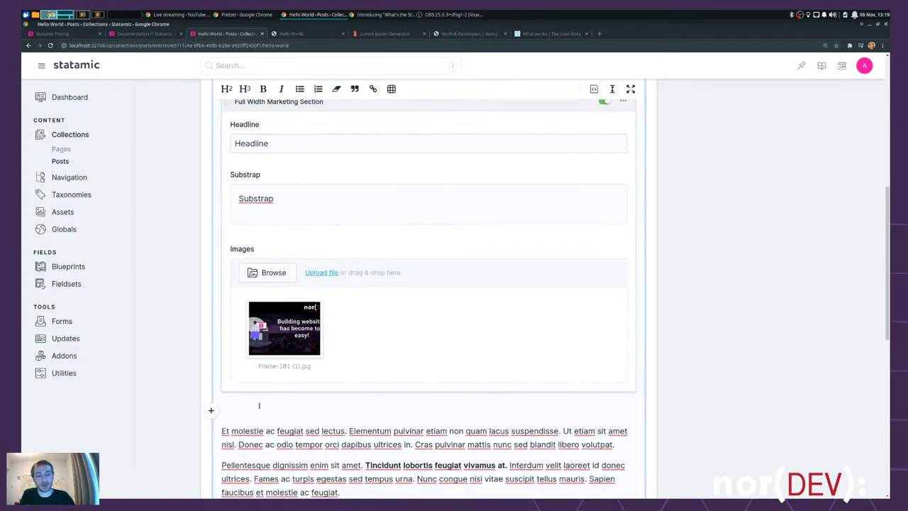
key("Delete")
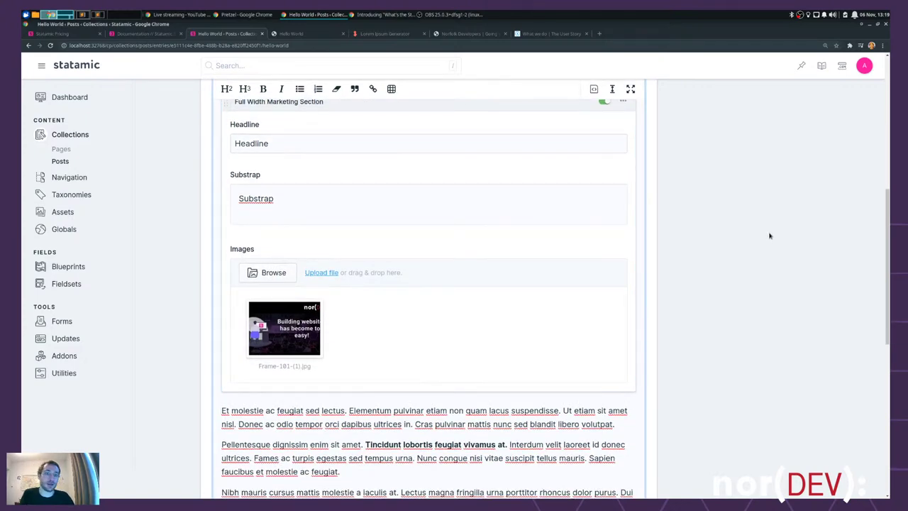
scroll(768, 235, "up", 6)
left_click(780, 117)
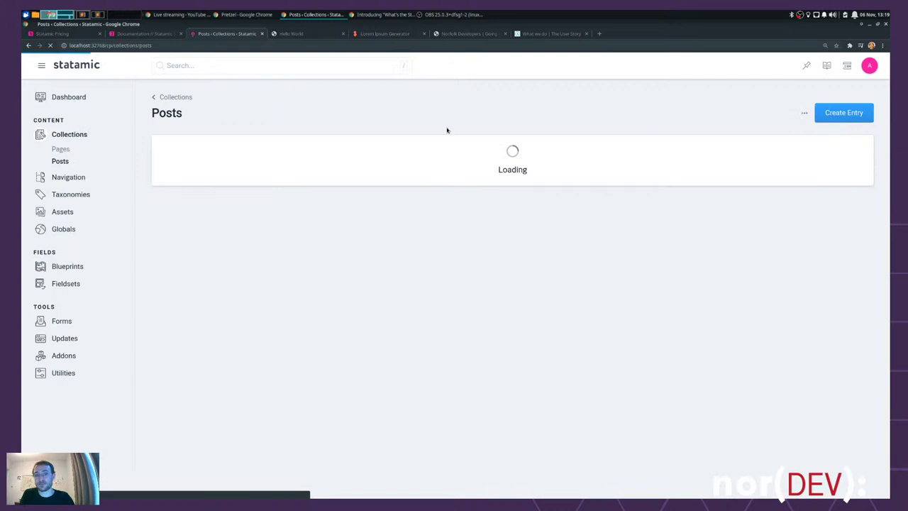
- Reload the Hello World page, then select the {{ bard }} line in show.antlers.html
left_click(299, 34)
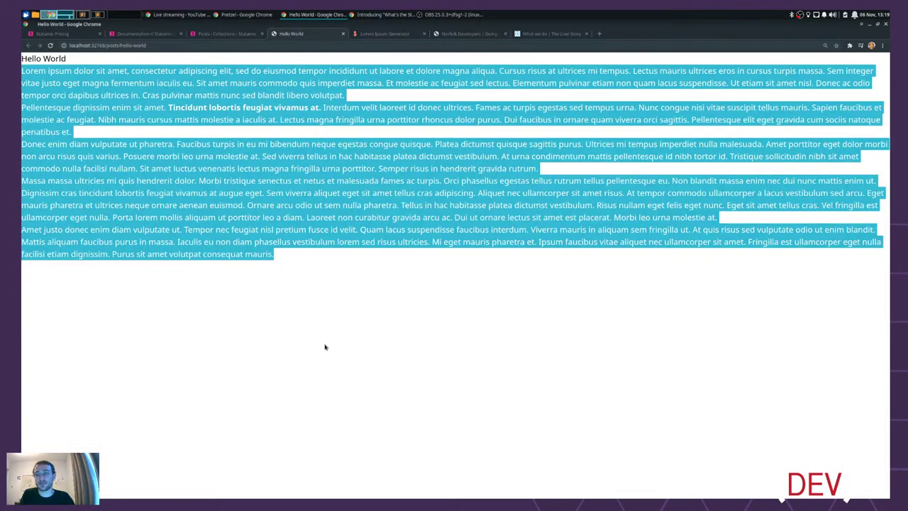
left_click(326, 366)
left_click_drag(77, 59, 20, 59)
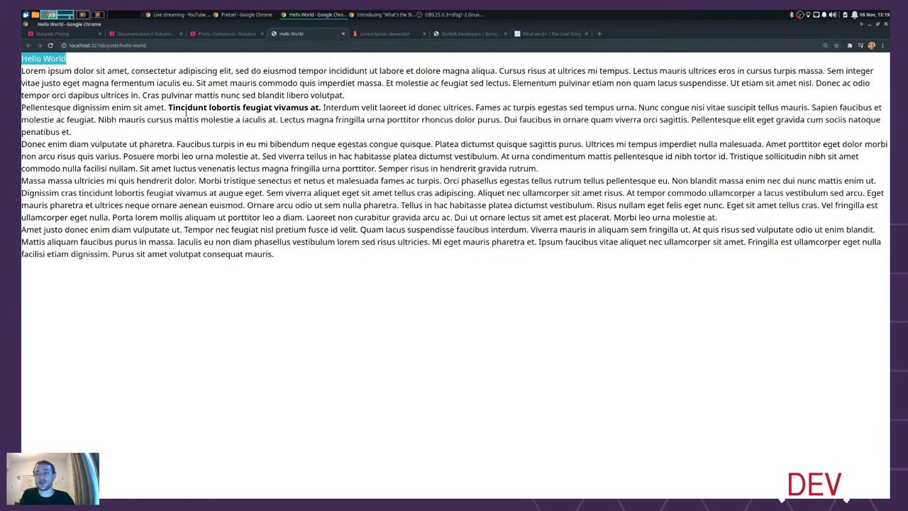
left_click_drag(339, 272, 22, 70)
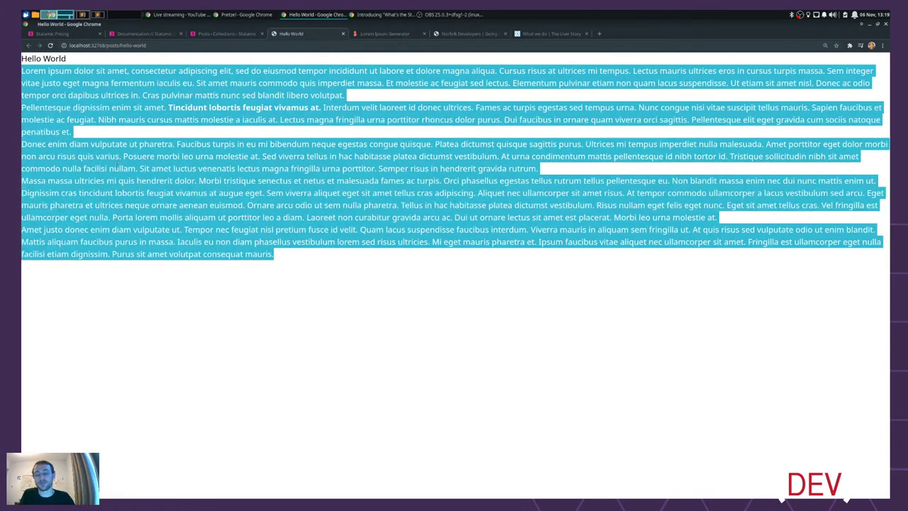
left_click(418, 357)
key("ctrl+r")
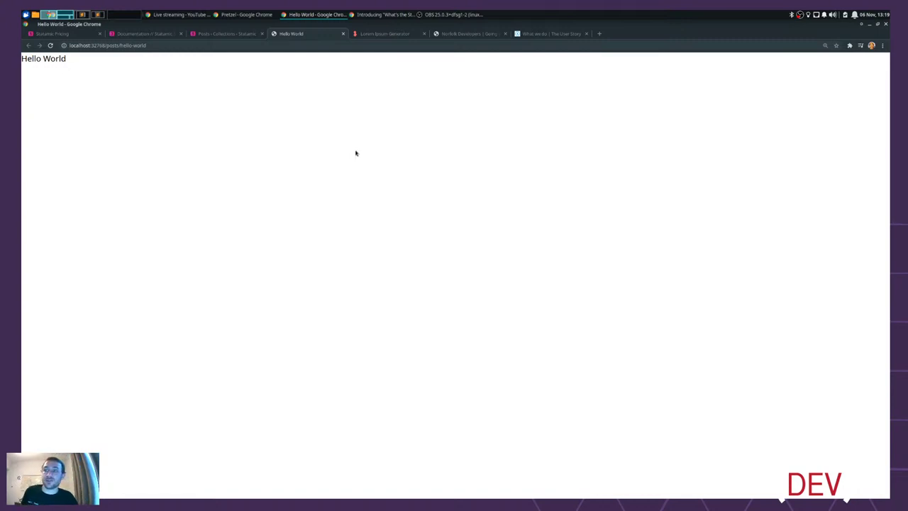
left_click(92, 17)
left_click(231, 74)
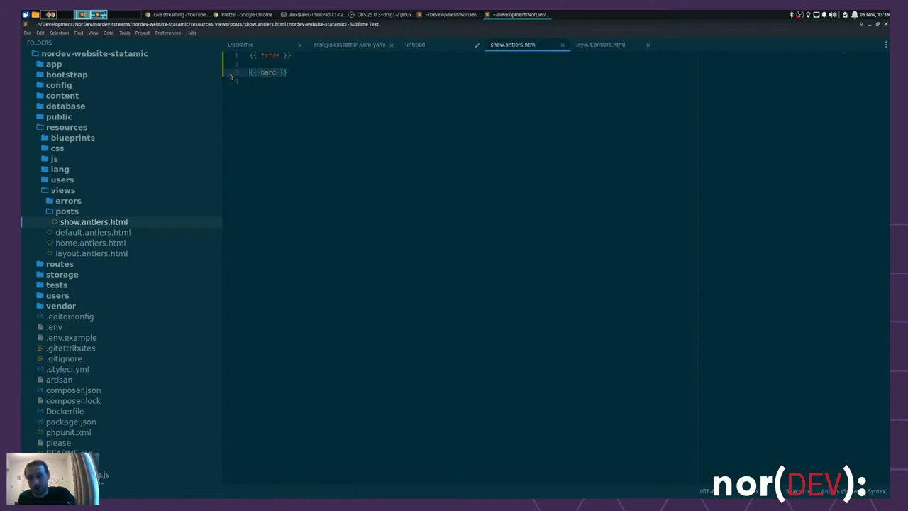
- Close the {{ bard }} tag with {{ /bard }} and put an indented {{ dump }} inside
key("Right")
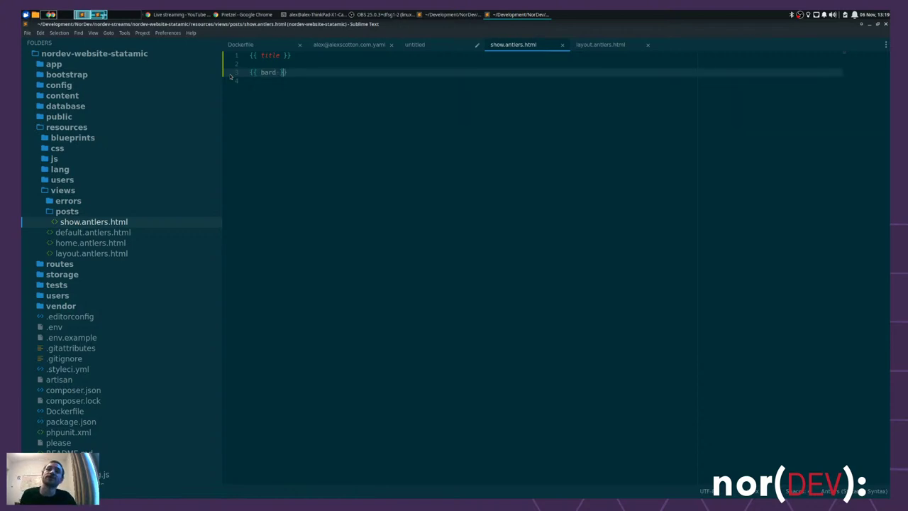
key("ctrl+d")
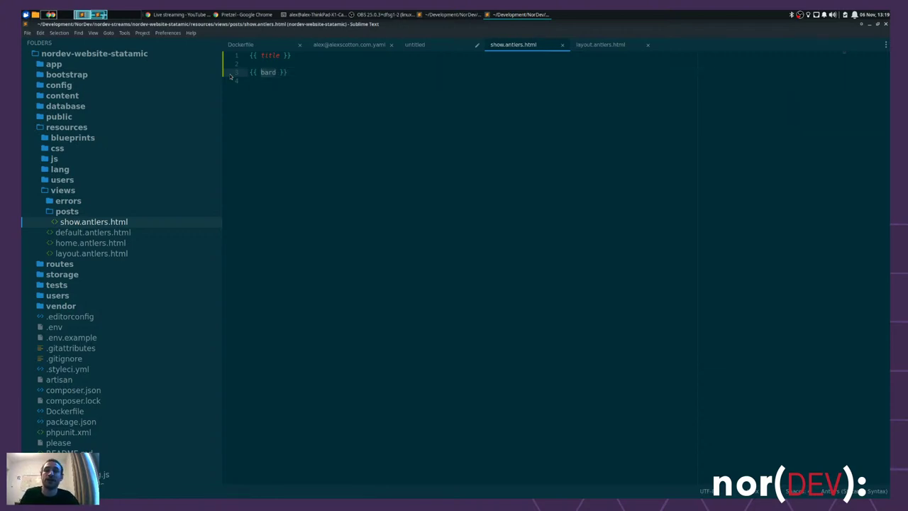
key("Right")
key("Up")
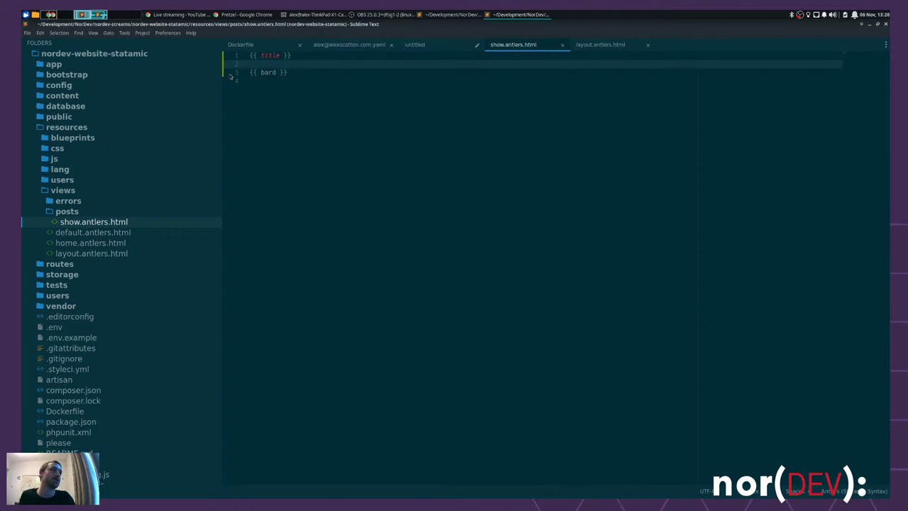
key("Down")
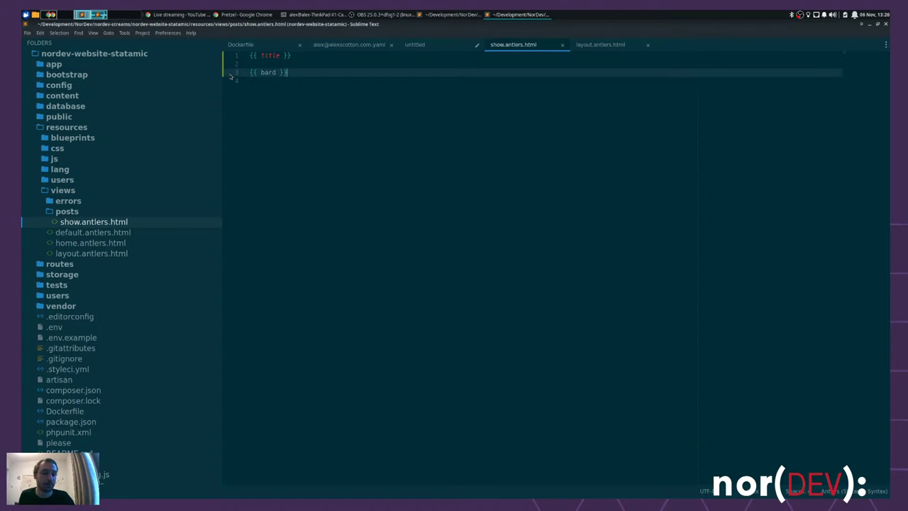
key("Return")
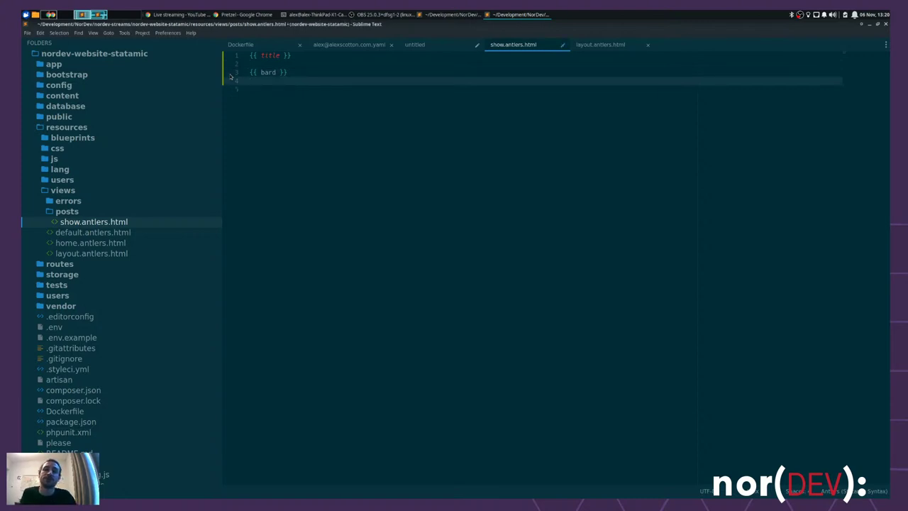
type("{{ /bard")
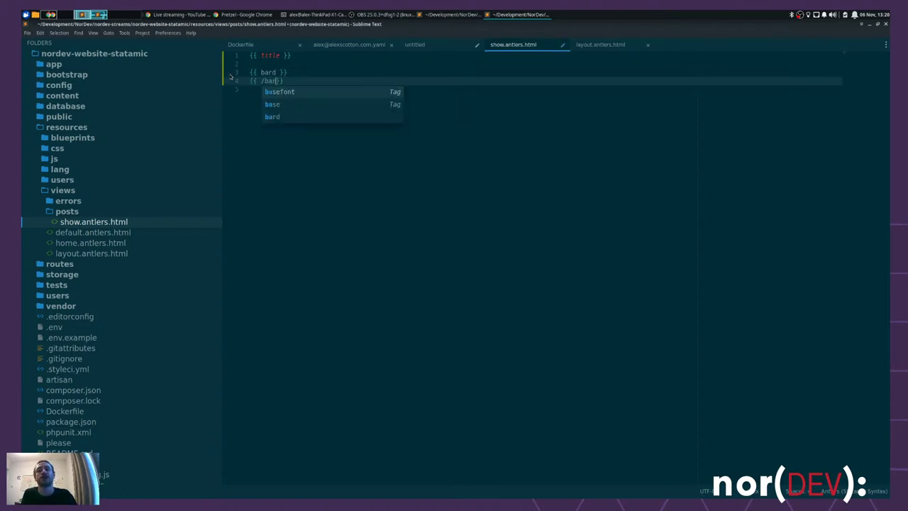
key("Up")
key("Return")
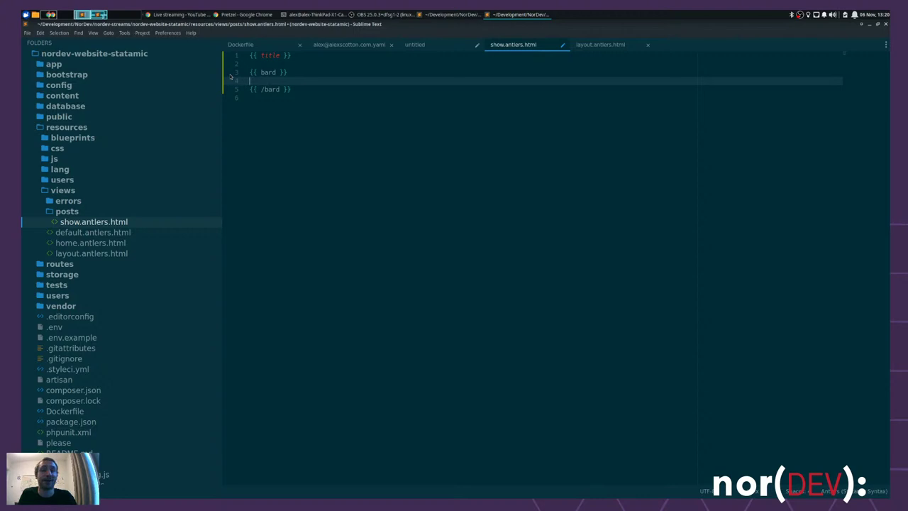
key("Down")
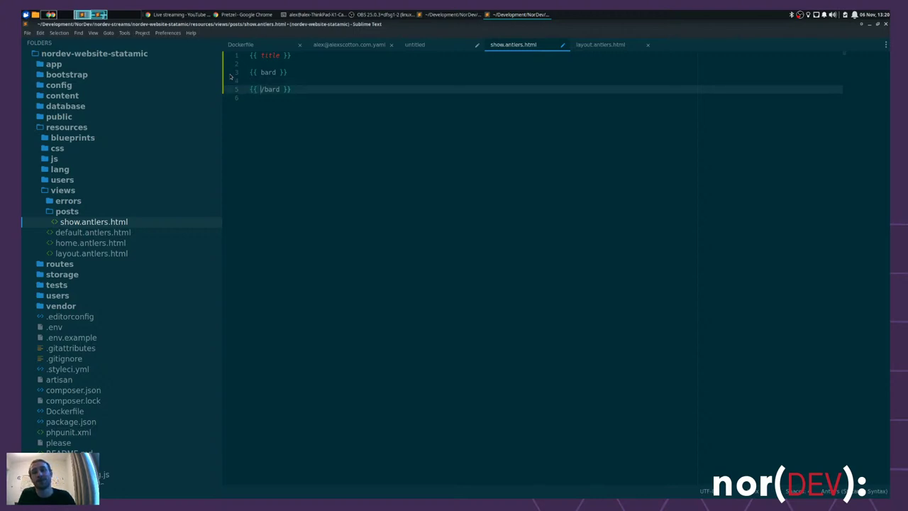
key("Up")
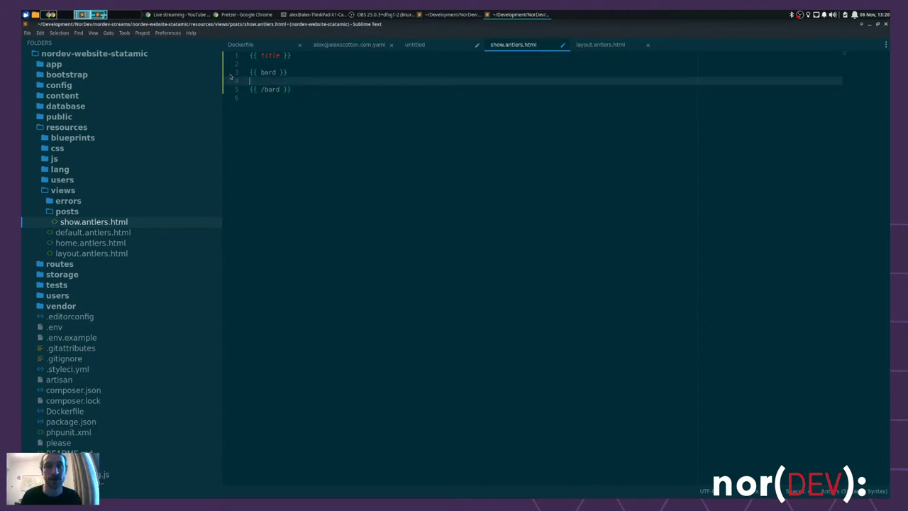
key("Tab")
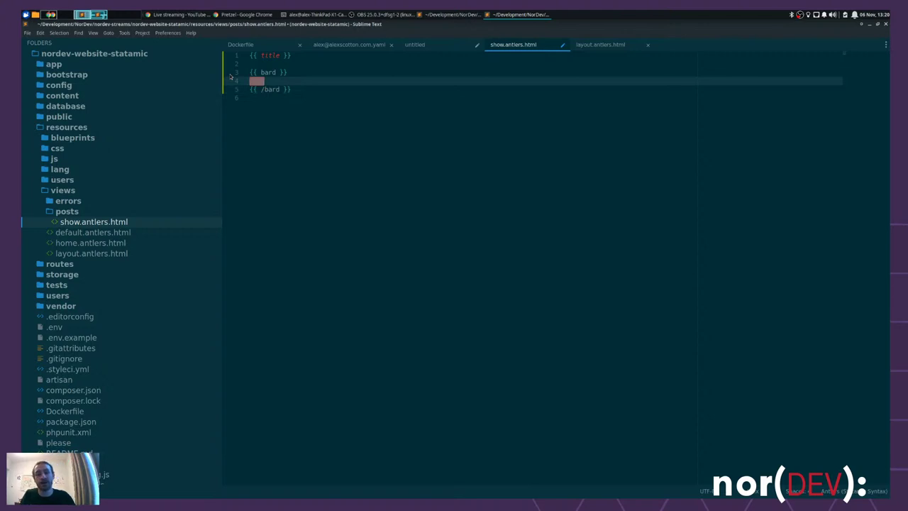
type("{{ dump")
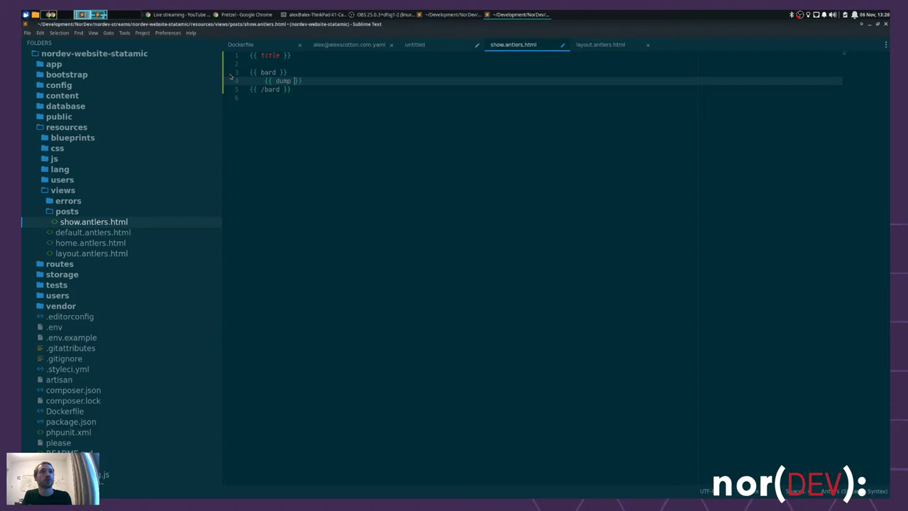
- Save show.antlers.html and reload the Hello World post in Chrome
key("ctrl+s")
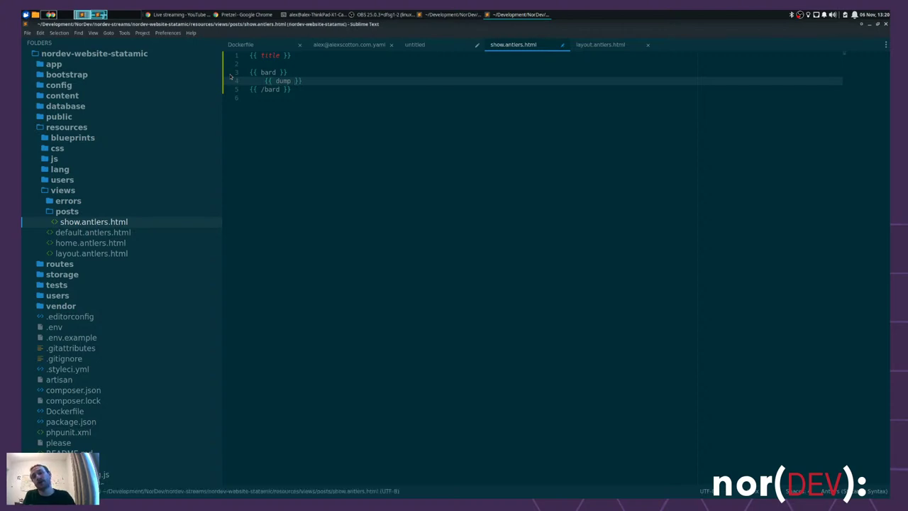
key("alt+Tab")
key("ctrl+r")
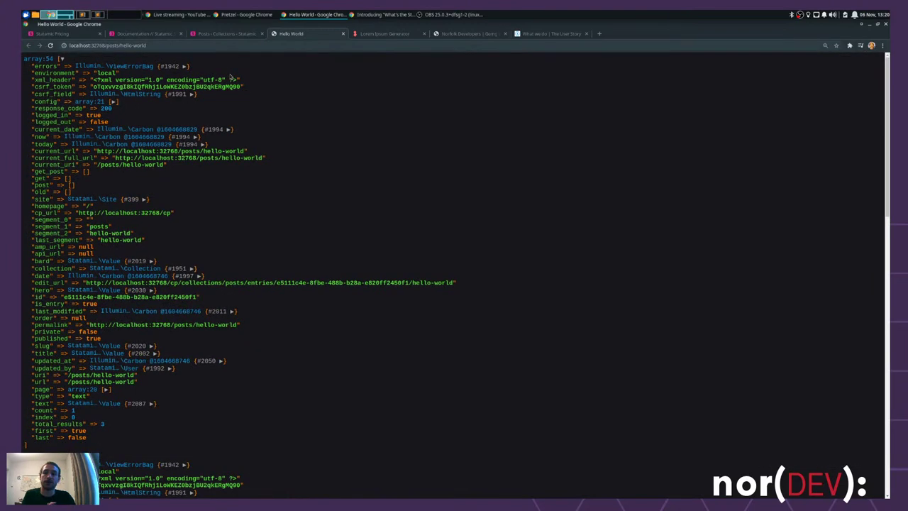
- Expand the first text set's value in the dump to reveal its raw lorem ipsum HTML
scroll(290, 152, "down", 10)
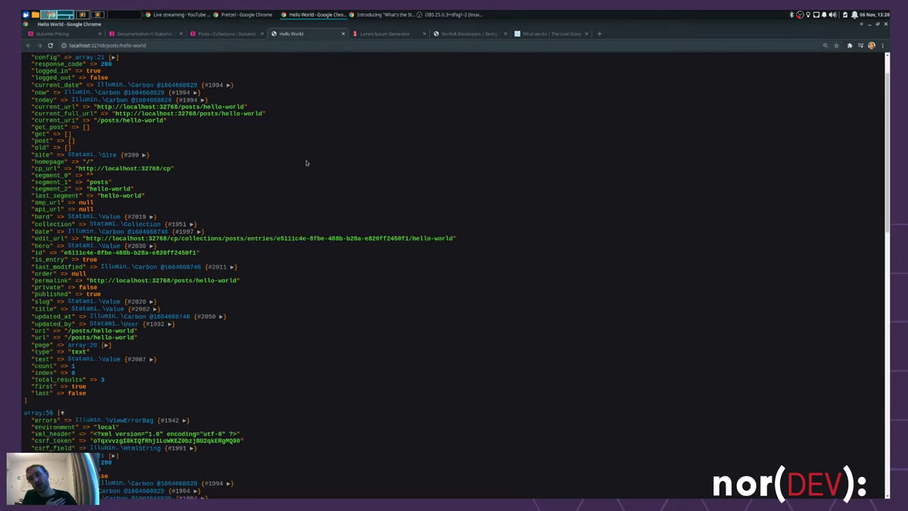
scroll(291, 153, "up", 9)
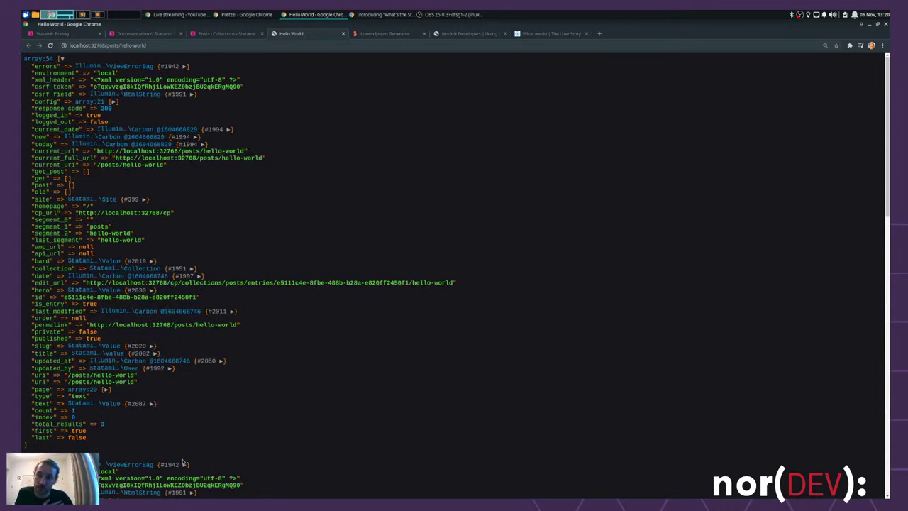
left_click_drag(95, 397, 28, 397)
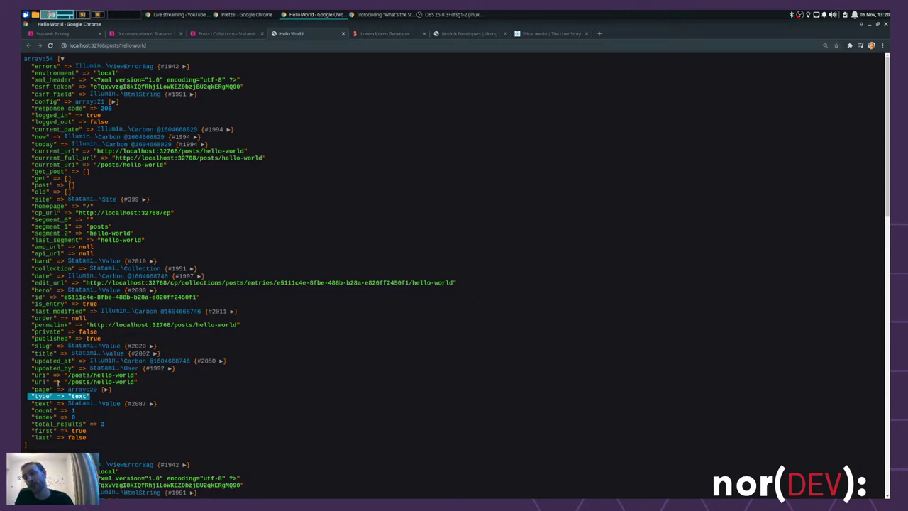
scroll(86, 290, "down", 4)
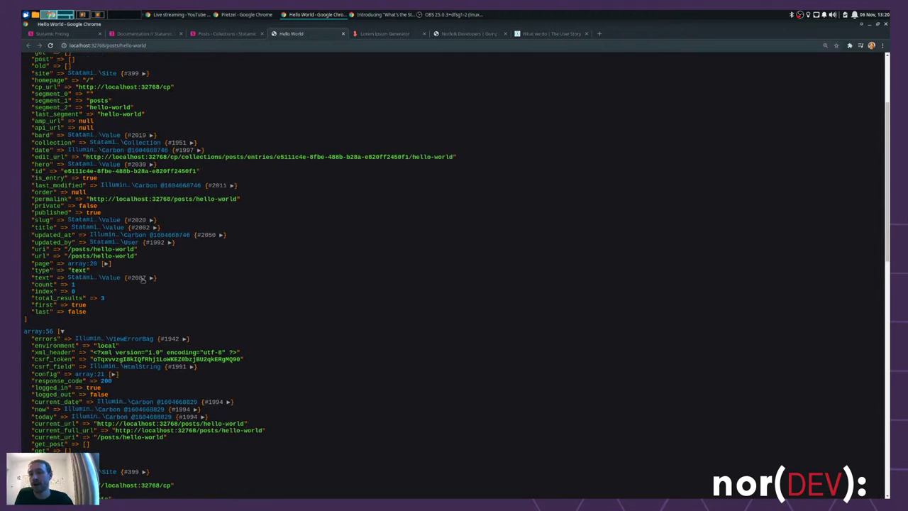
left_click(142, 278)
left_click_drag(64, 284, 657, 286)
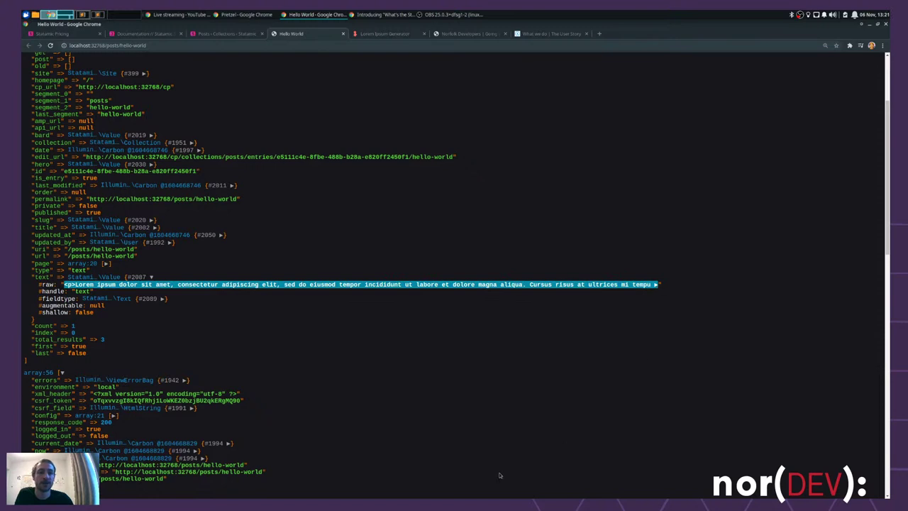
left_click(54, 285)
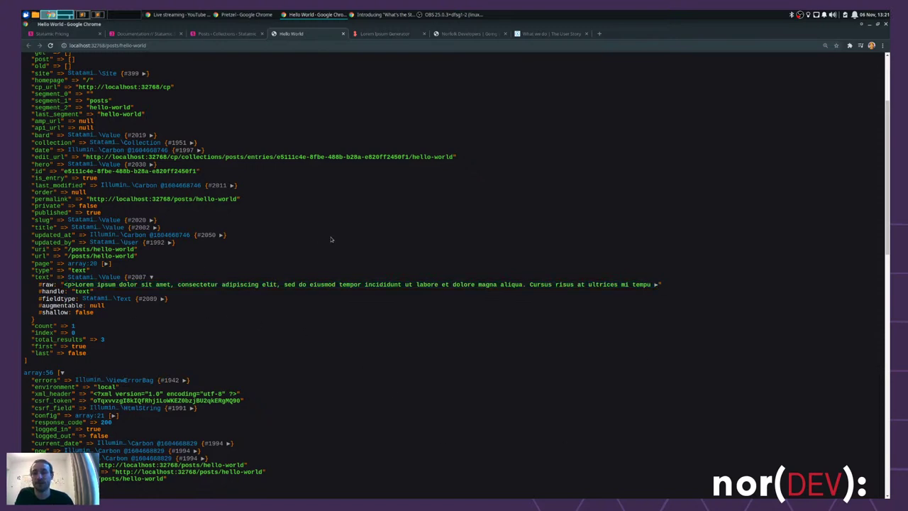
scroll(330, 239, "down", 4)
scroll(331, 239, "down", 3)
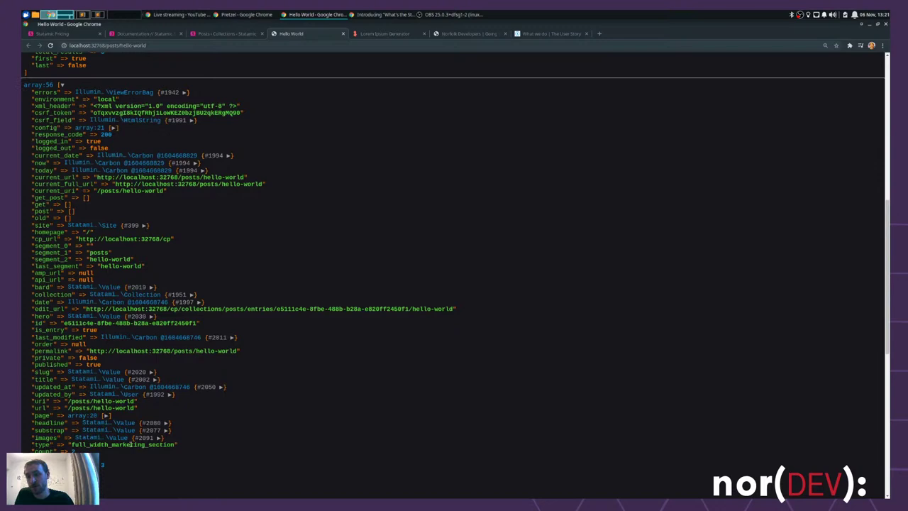
- Expand the full_width_marketing_section entry's headline, substrap and images values in the dump
double_click(130, 443)
left_click(244, 451)
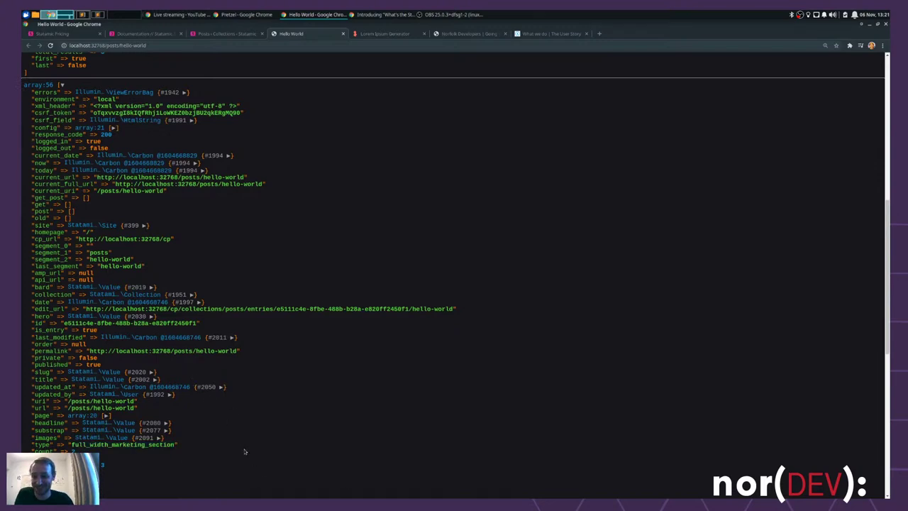
scroll(90, 372, "down", 2)
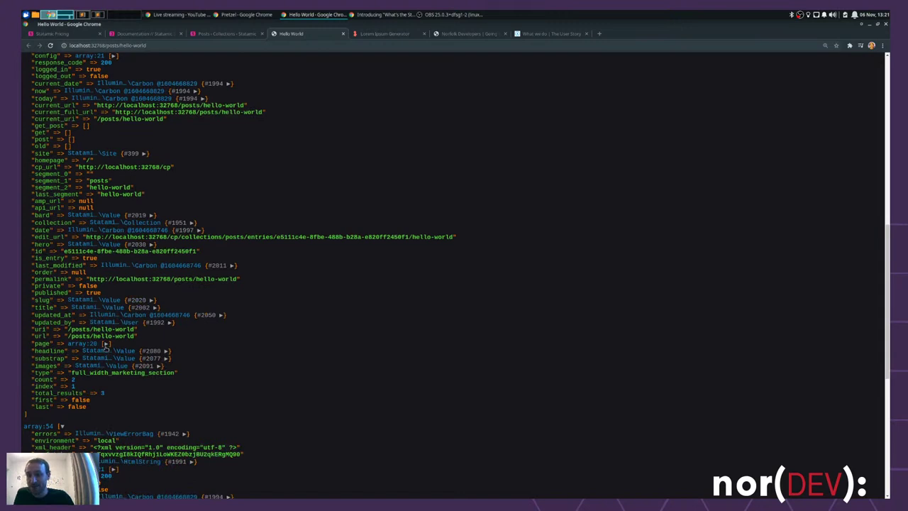
left_click(105, 343)
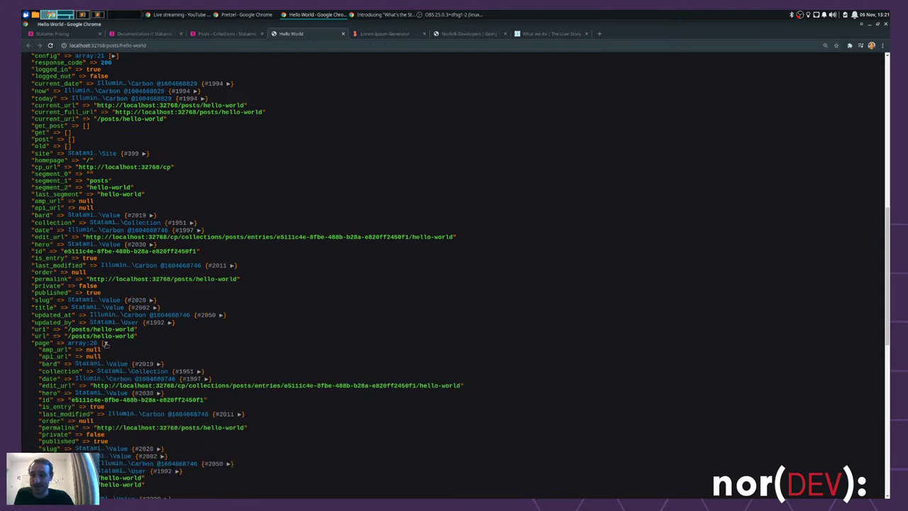
left_click(106, 343)
left_click(157, 352)
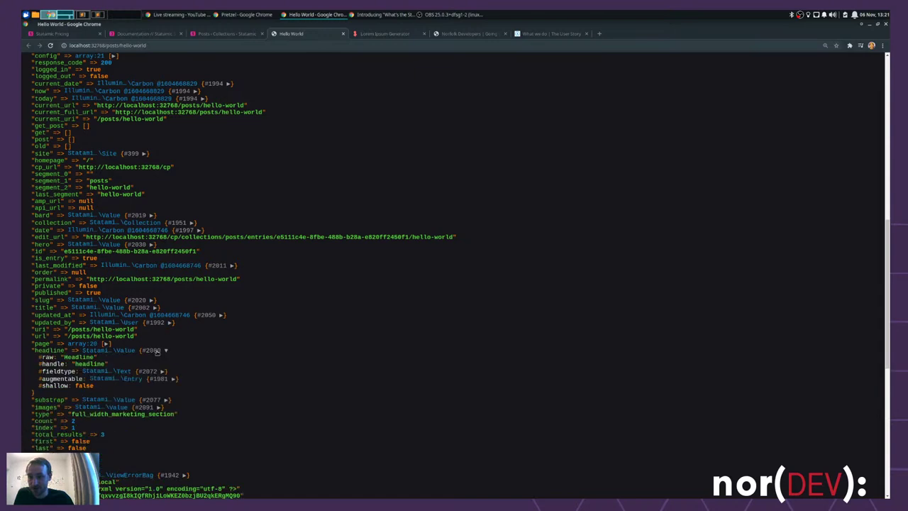
left_click(158, 399)
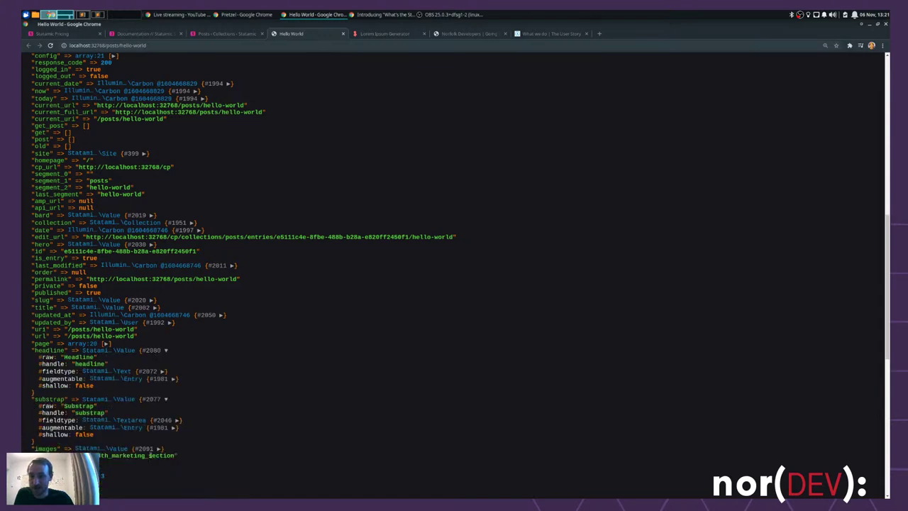
left_click(149, 447)
scroll(453, 390, "down", 3)
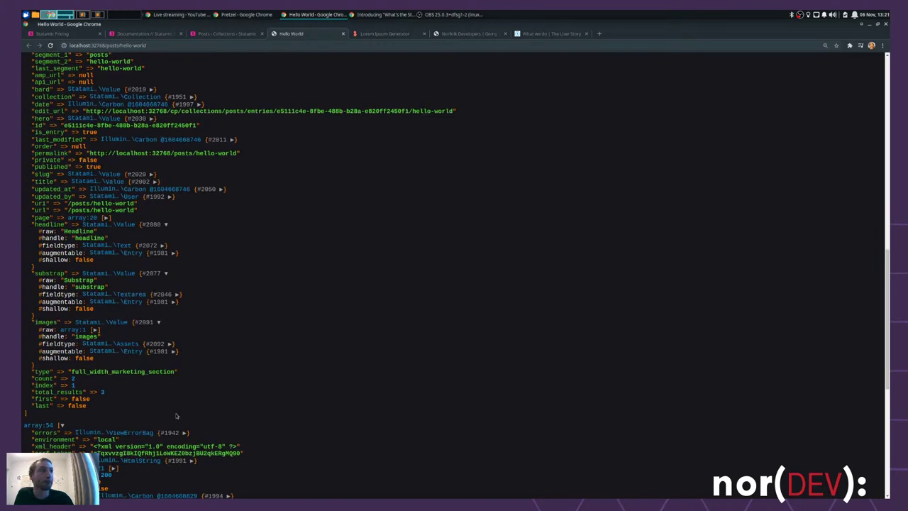
scroll(207, 371, "down", 6)
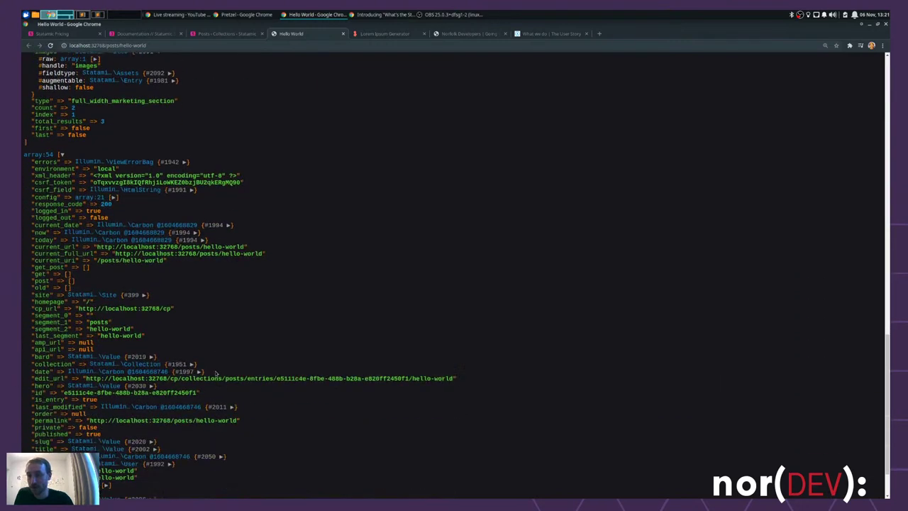
scroll(216, 372, "down", 2)
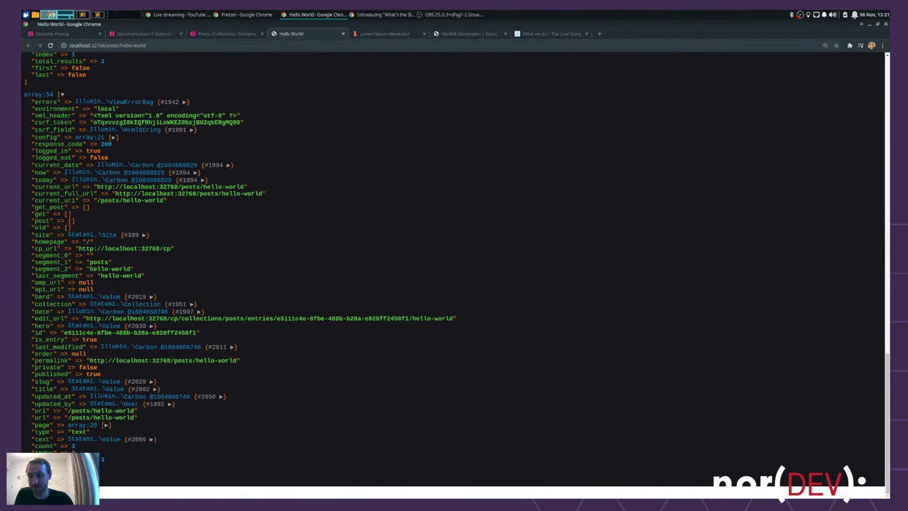
- Inspect the third set's text dump, expanding it to the full raw lorem ipsum content
left_click_drag(98, 430, 29, 431)
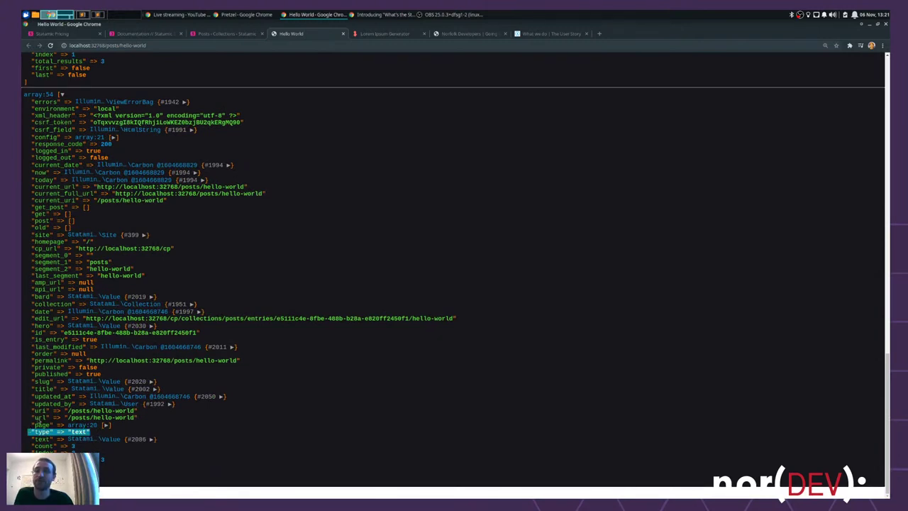
left_click(150, 438)
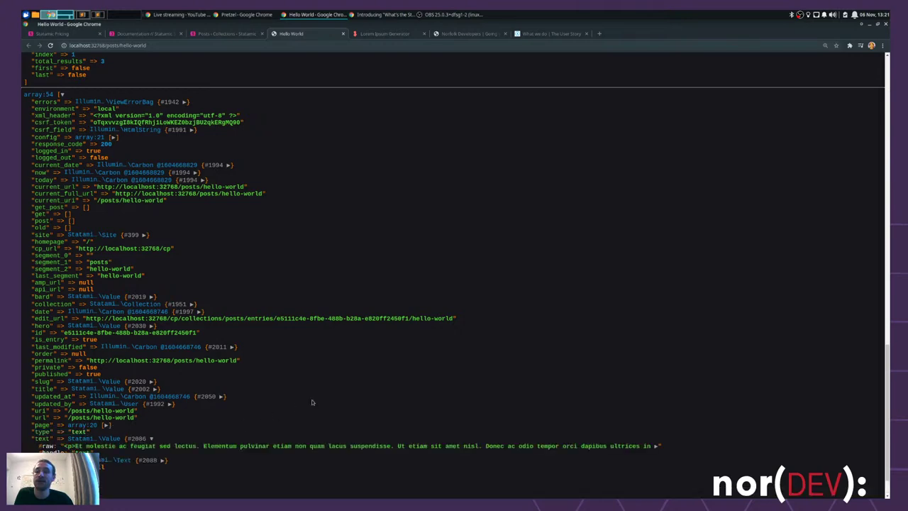
scroll(296, 406, "down", 1)
left_click(656, 404)
scroll(656, 405, "down", 1)
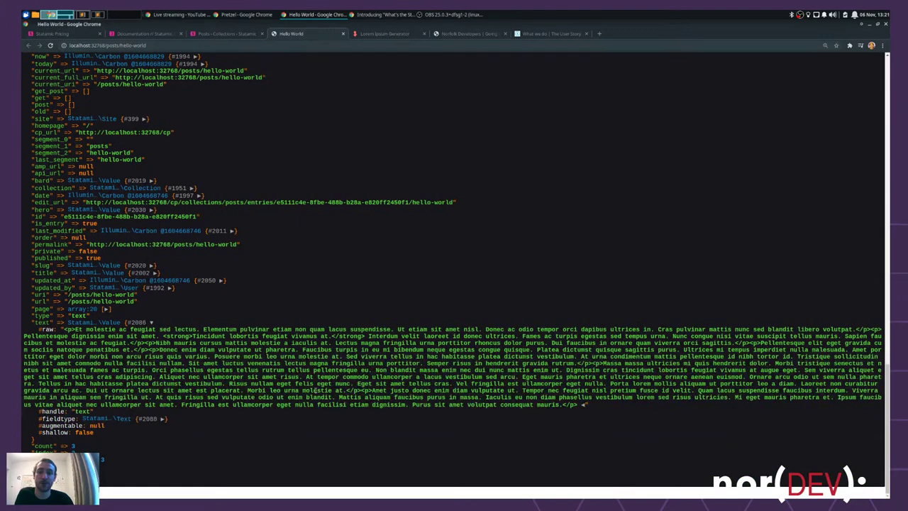
scroll(211, 191, "up", 3)
- Reload the post and collapse all three set dumps (array:54, array:56, array:54)
key("F5")
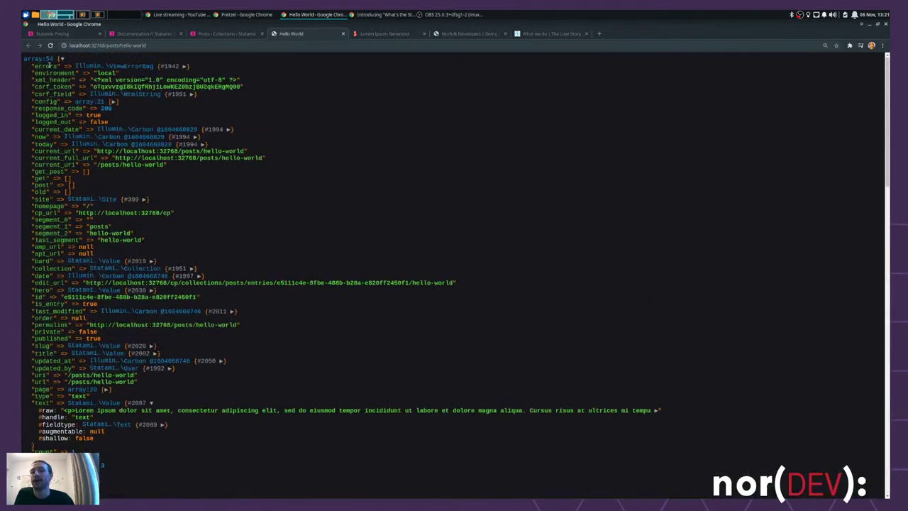
left_click(62, 59)
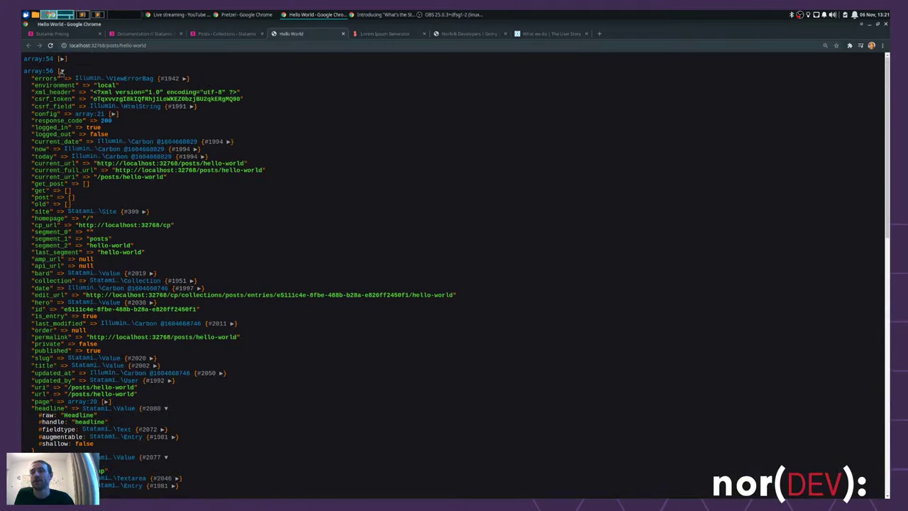
left_click(61, 72)
left_click(62, 83)
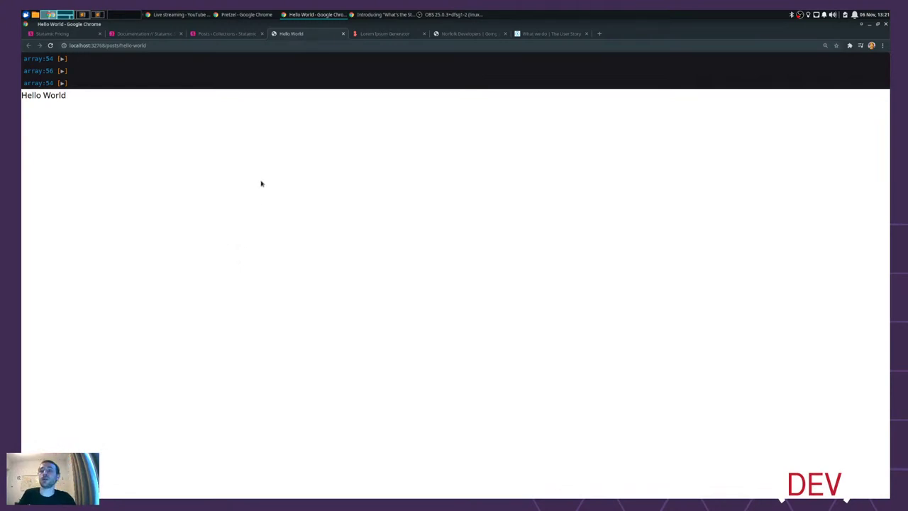
- Replace {{ dump }} on line 4 with {{ partial src="bard/sets/{type}" }} and save show.antlers.html
key("ctrl+alt+Right")
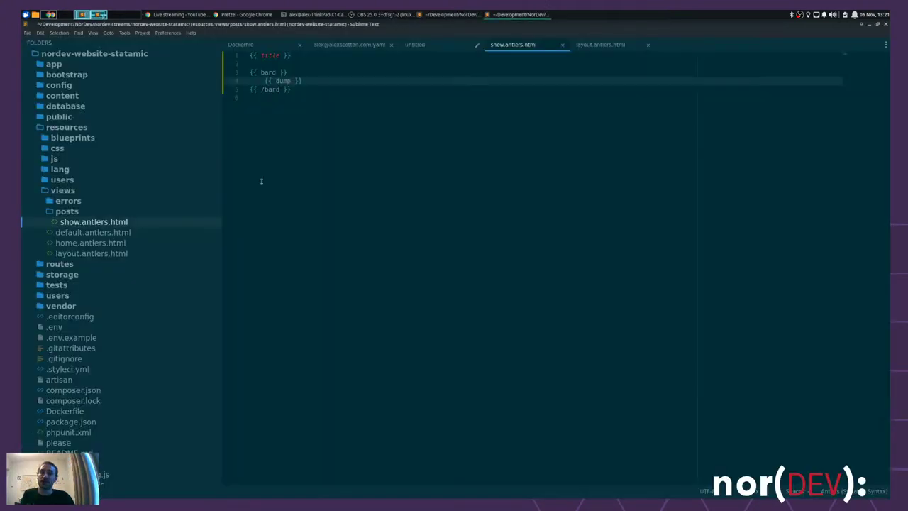
key("shift+Home")
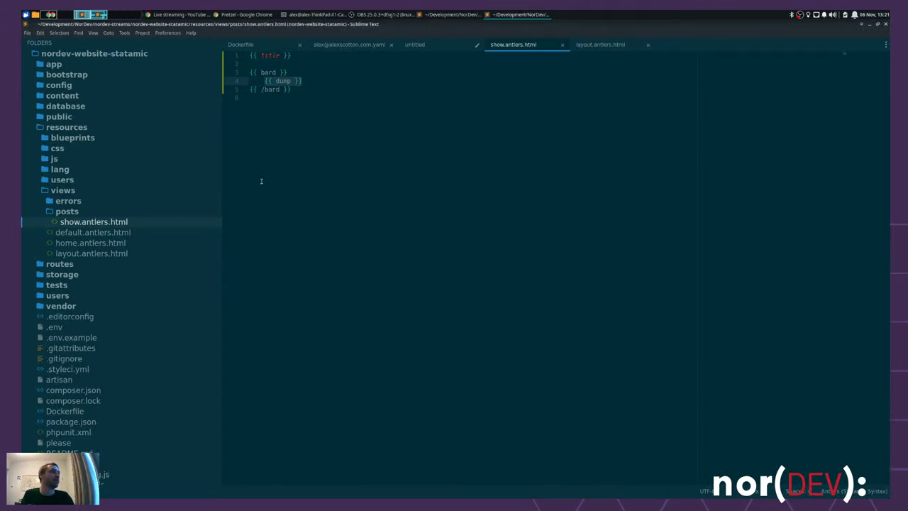
key("BackSpace")
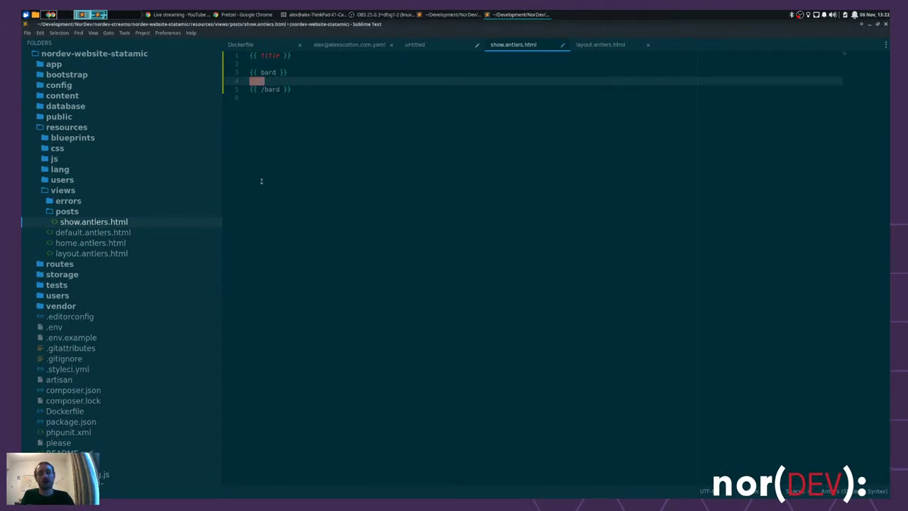
type("{{")
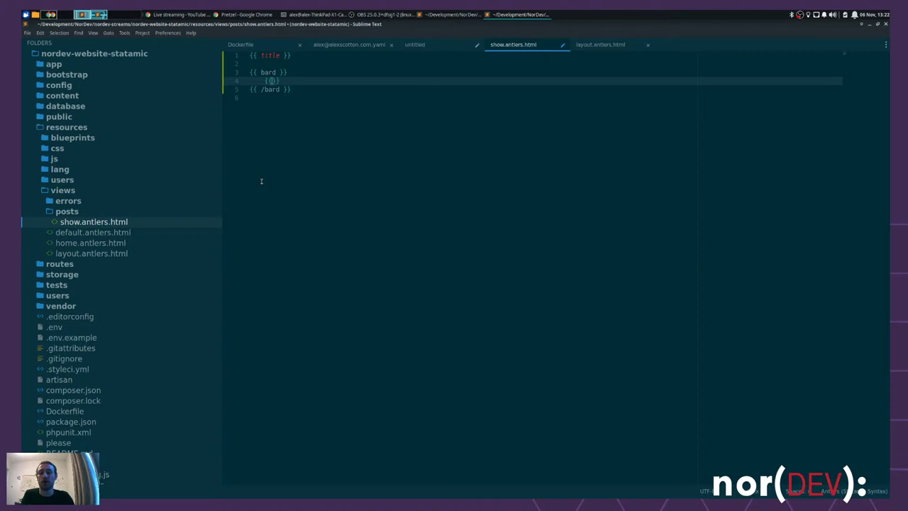
type(" partia")
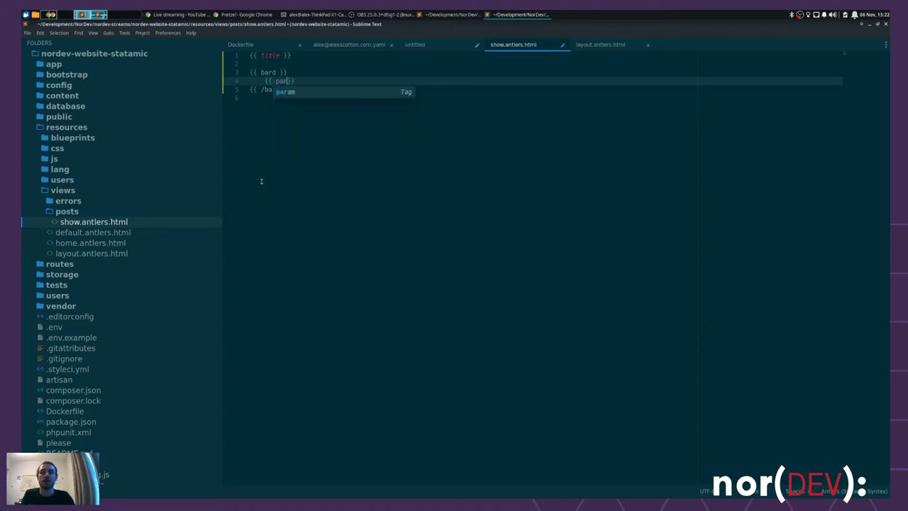
type("l")
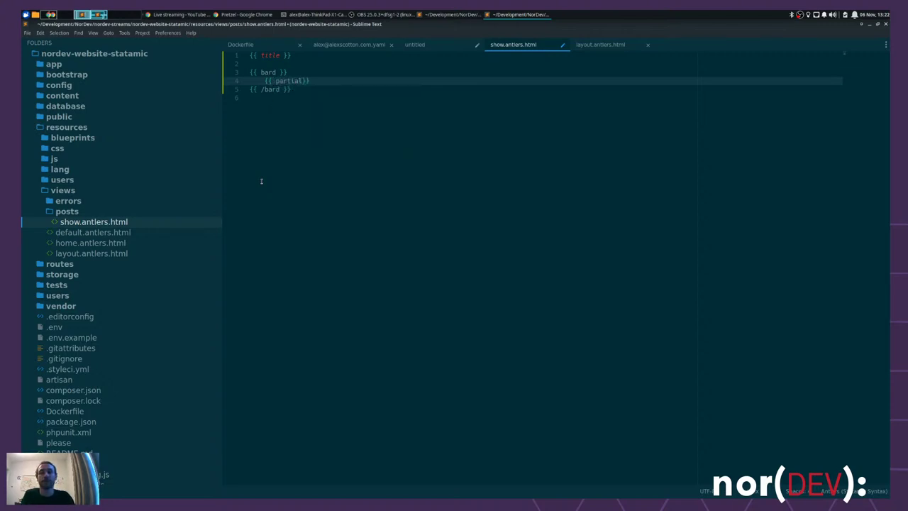
type("src=\"")
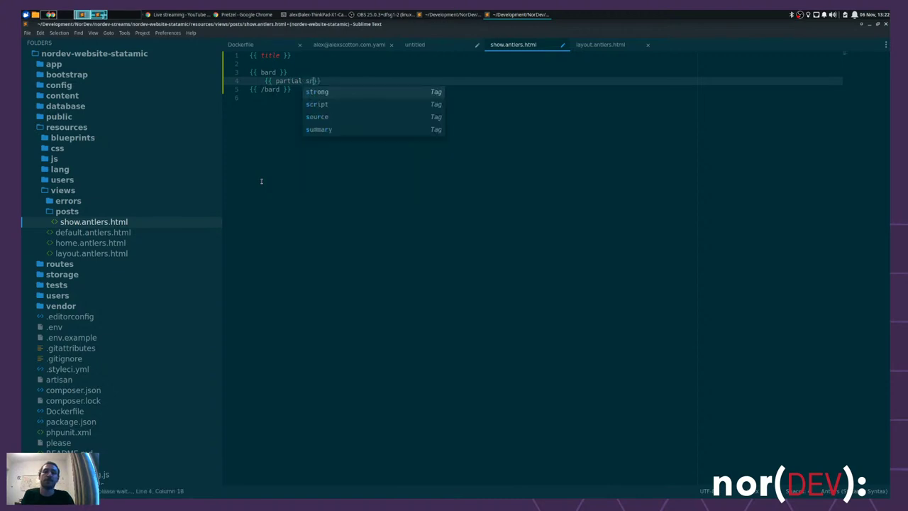
type("\" ")
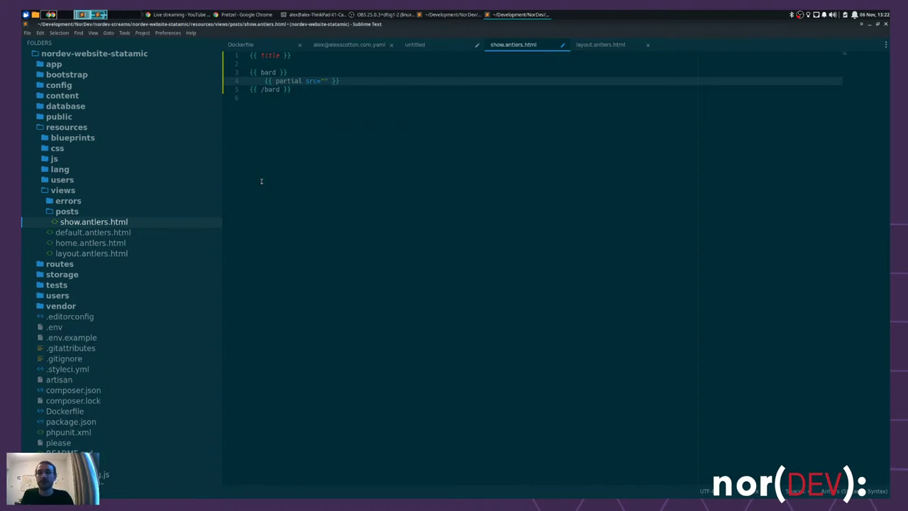
type("/b")
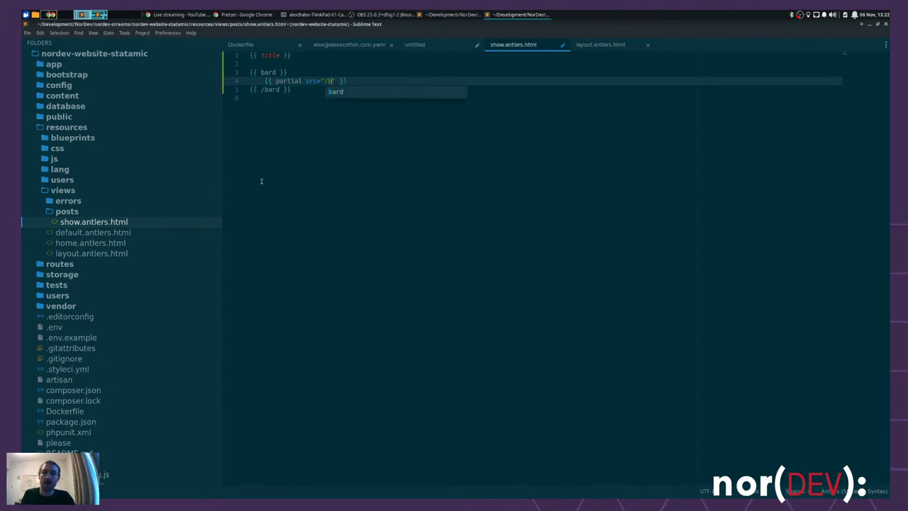
key("BackSpace")
key("BackSpace")
type("bar")
type("d")
type("/sets")
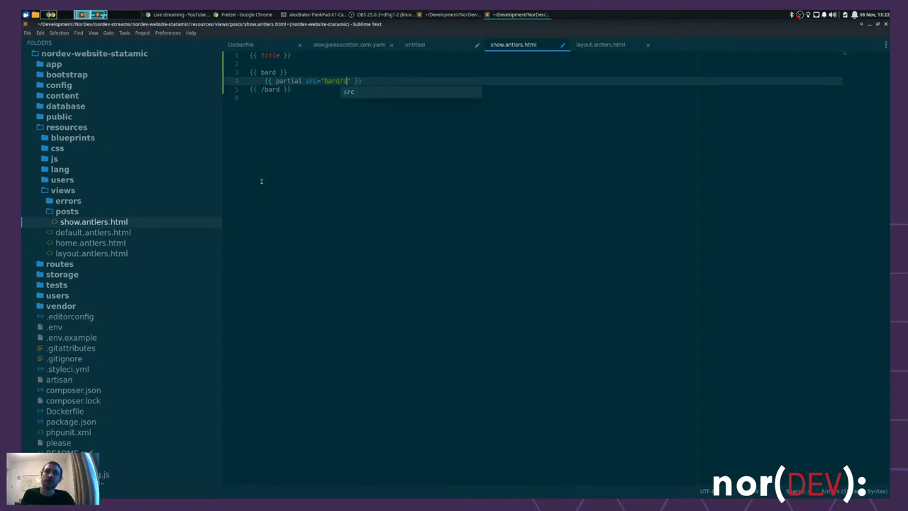
type("/")
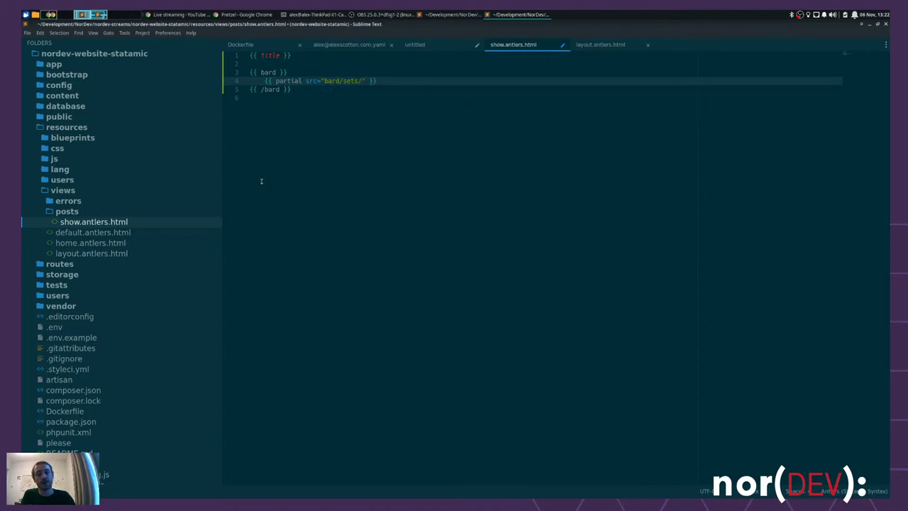
type("{")
left_click_drag(366, 96, 366, 82)
left_click(366, 82)
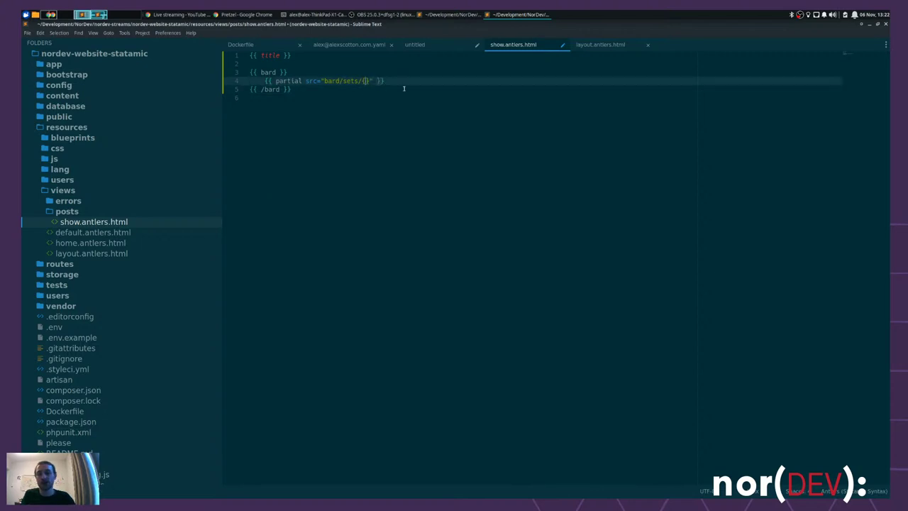
type("type")
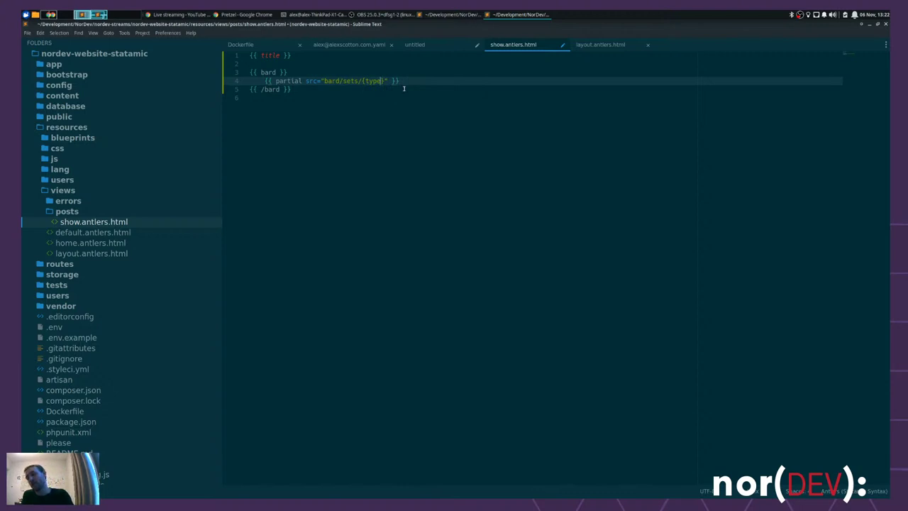
key("ctrl+s")
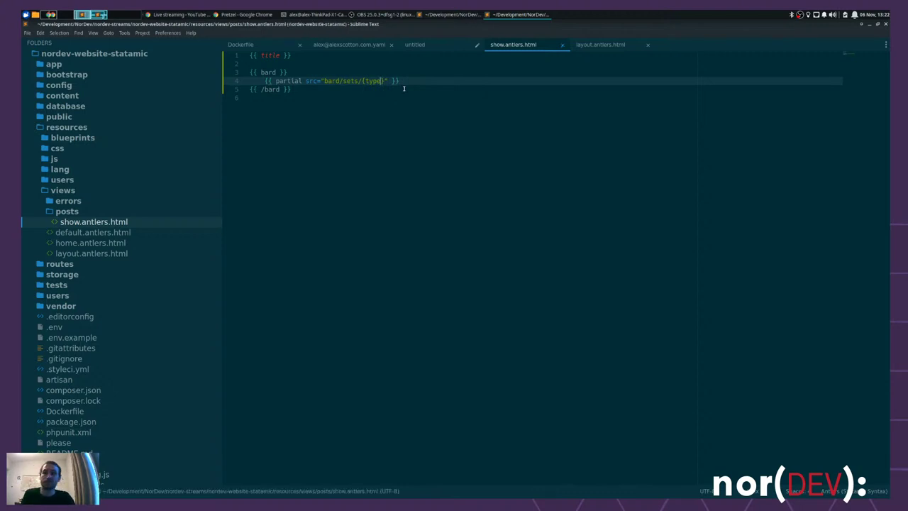
key("ctrl+alt+Left")
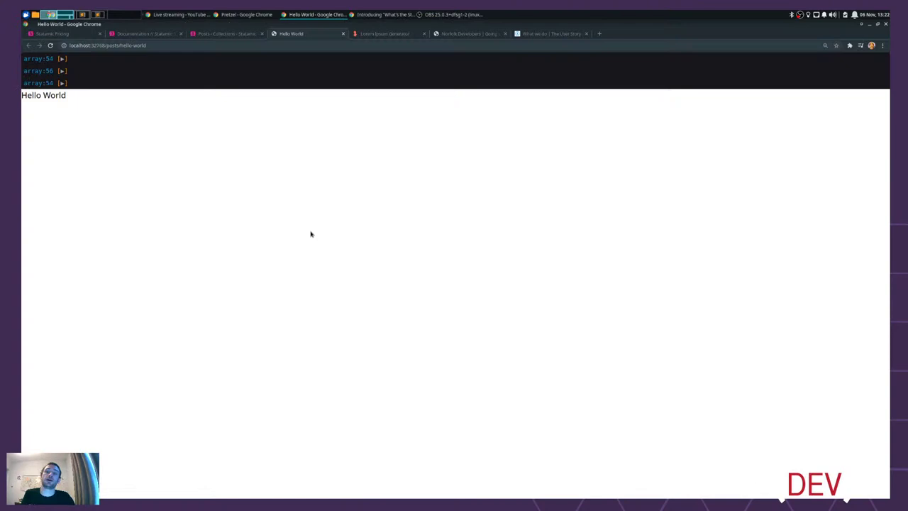
- Reload the post and examine the 'View [bard.sets.text] not found' error and its bard/sets/{type} path
key("ctrl+r")
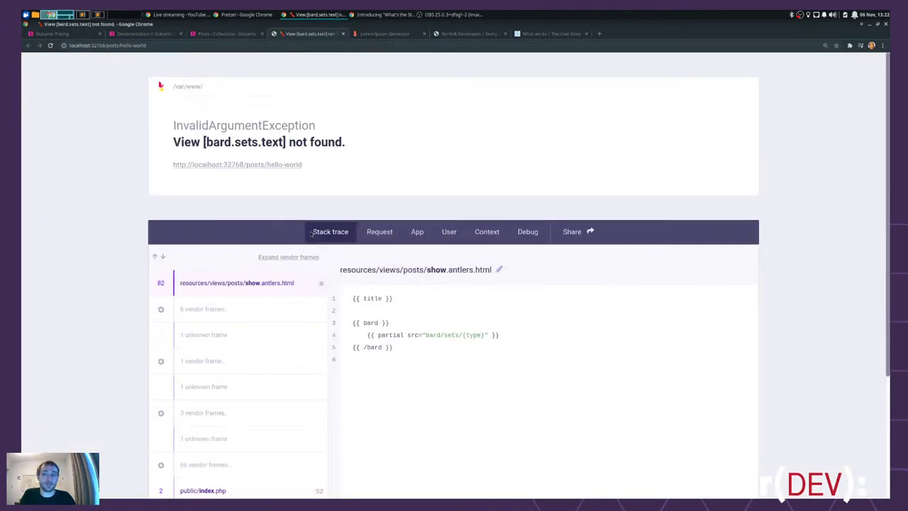
left_click_drag(205, 141, 232, 141)
left_click(212, 142)
double_click(246, 142)
double_click(272, 142)
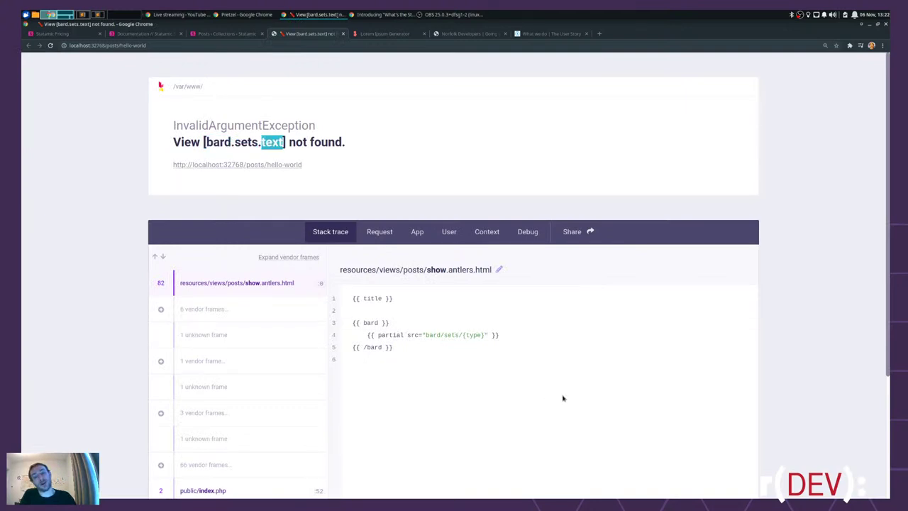
left_click_drag(485, 334, 423, 334)
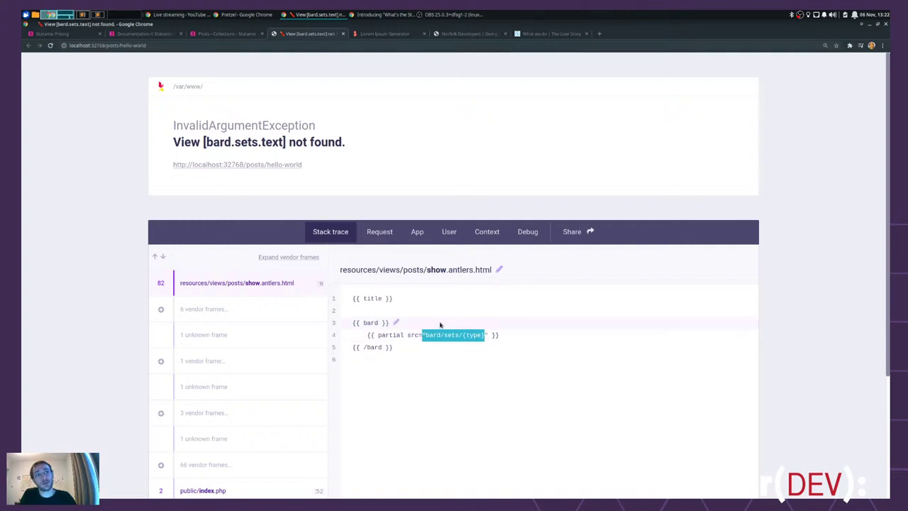
left_click(803, 267)
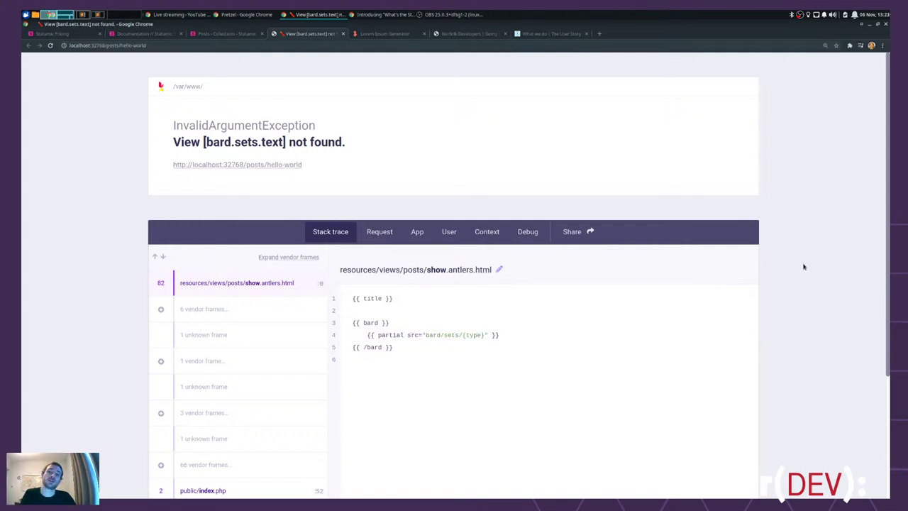
key("alt+Tab")
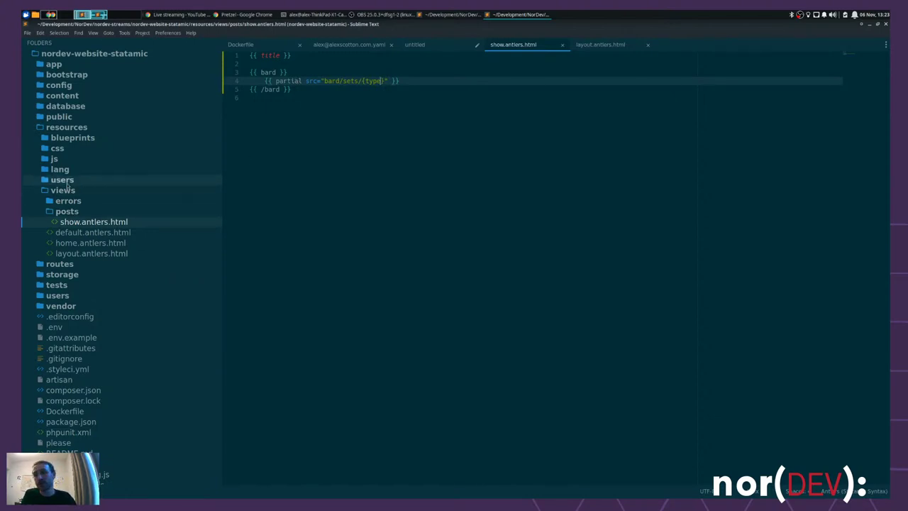
- Create a new 'partials' folder inside the views folder
right_click(70, 192)
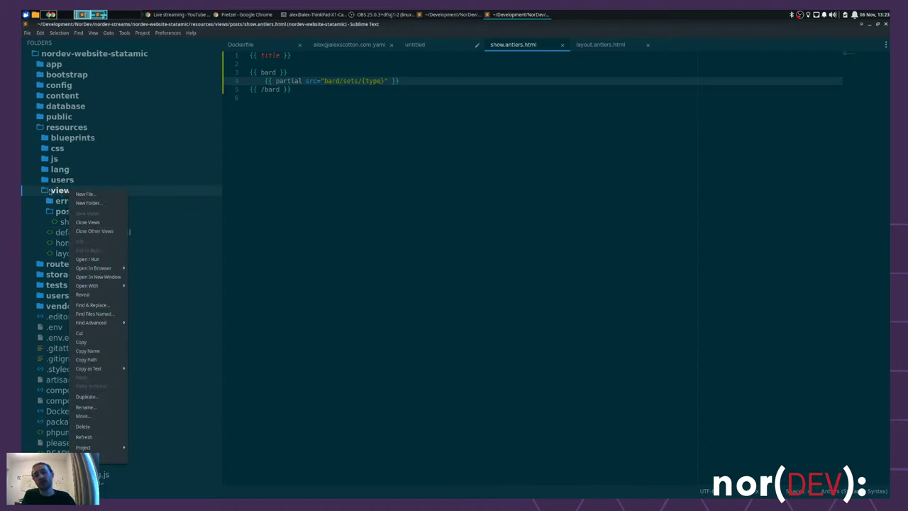
left_click(112, 204)
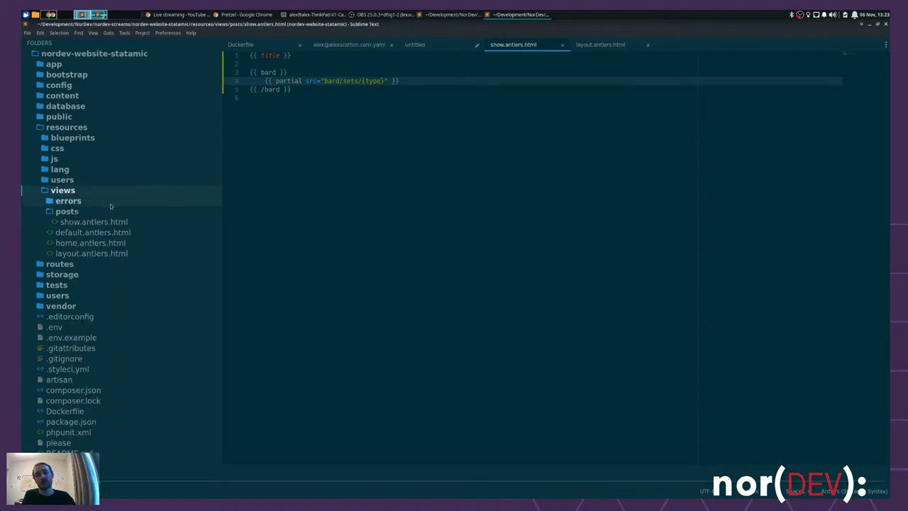
type("partials")
key("Return")
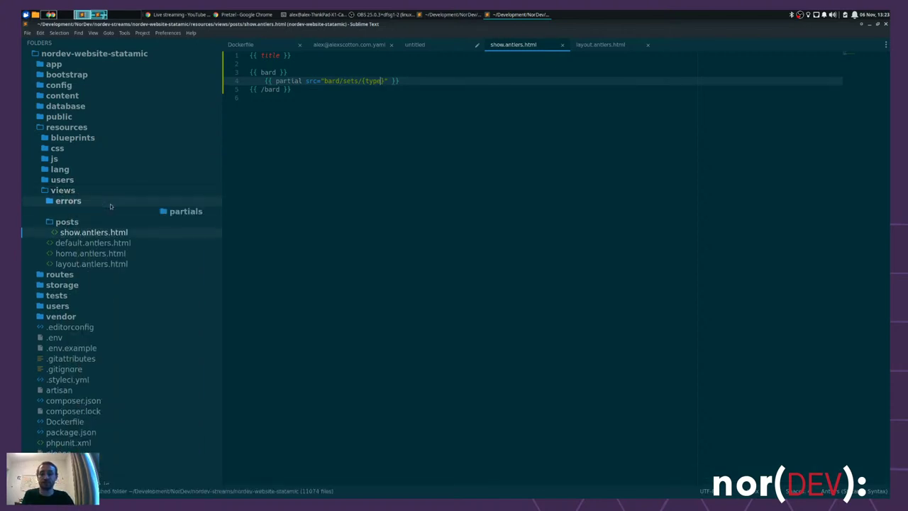
- Add an empty bard/sets/text.antlers.html file inside partials and reveal it in the sidebar
left_click(324, 81)
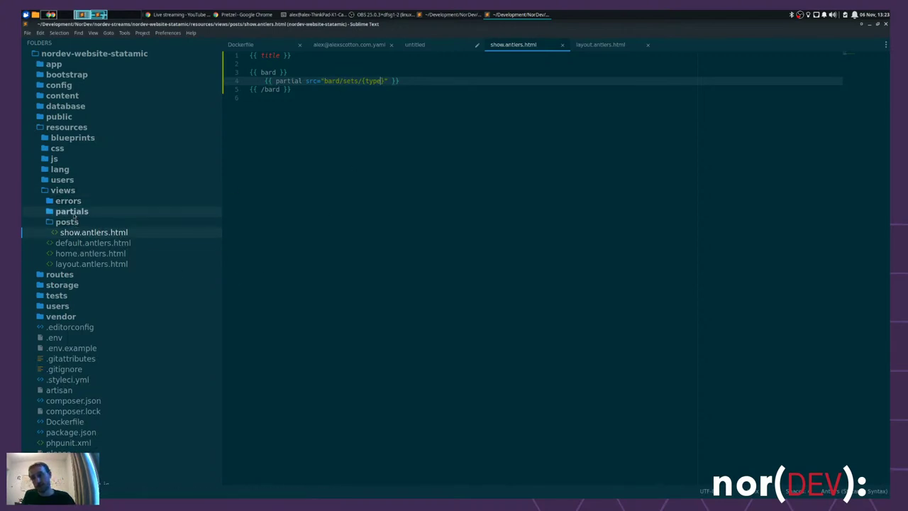
right_click(74, 211)
left_click(290, 197)
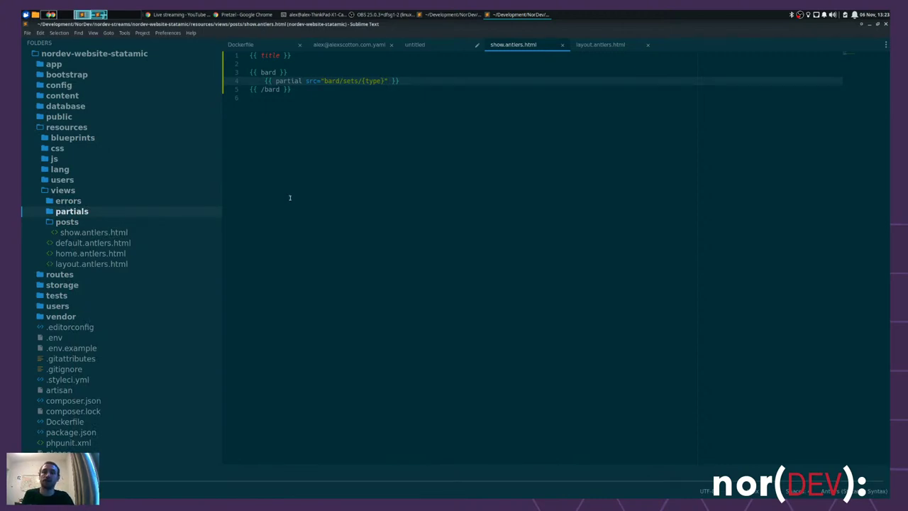
type("/")
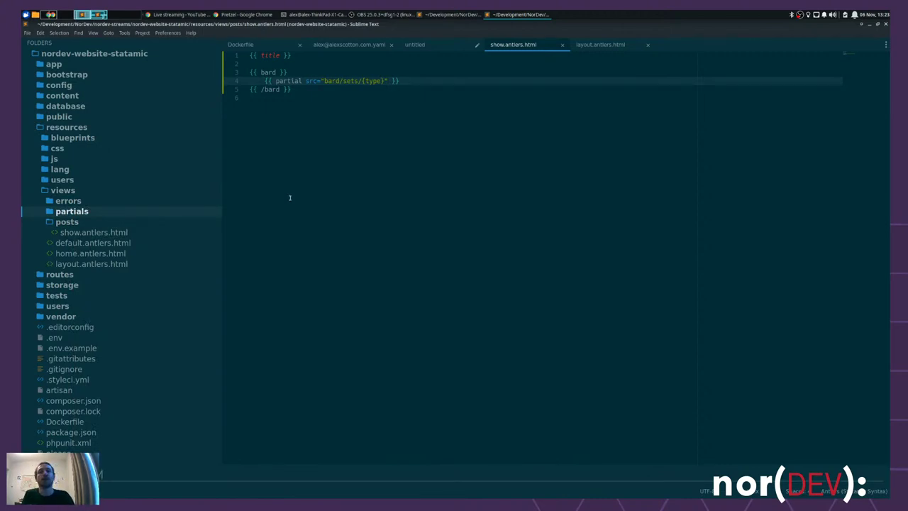
type("text.antlers.html")
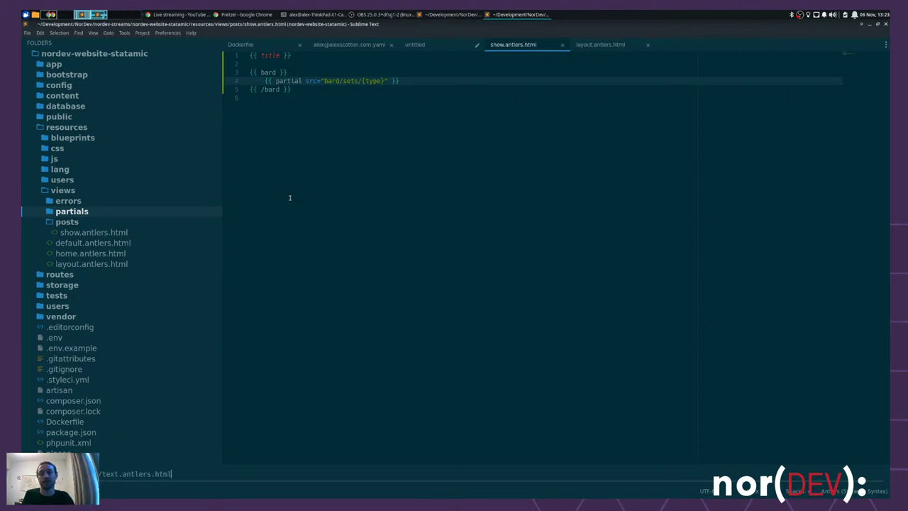
key("Return")
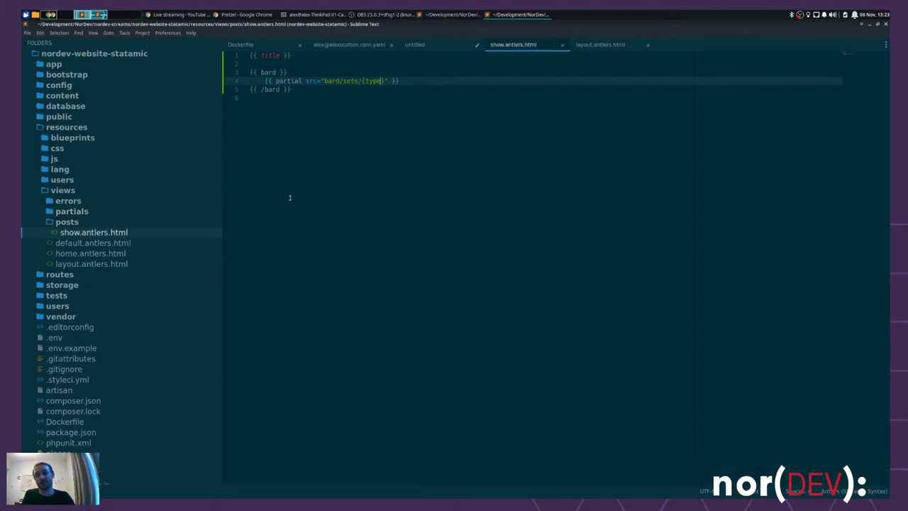
left_click(92, 222)
left_click(93, 234)
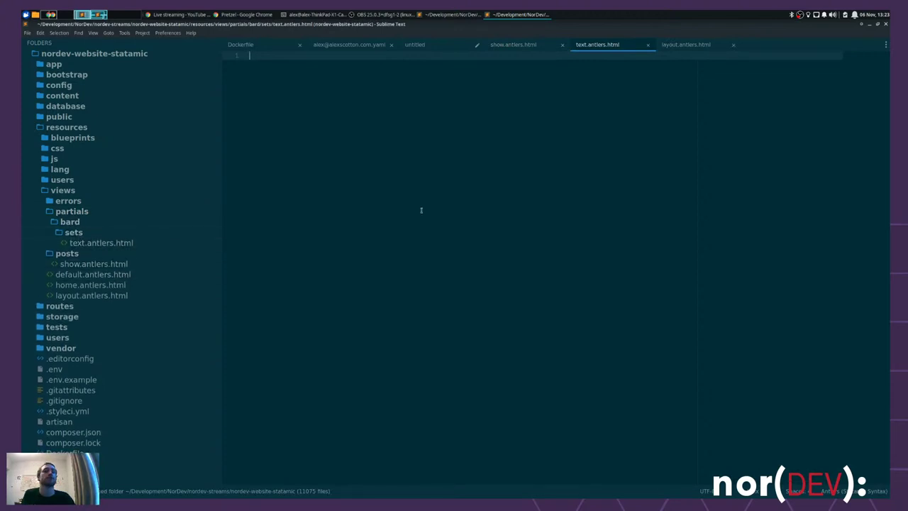
key("alt+Tab")
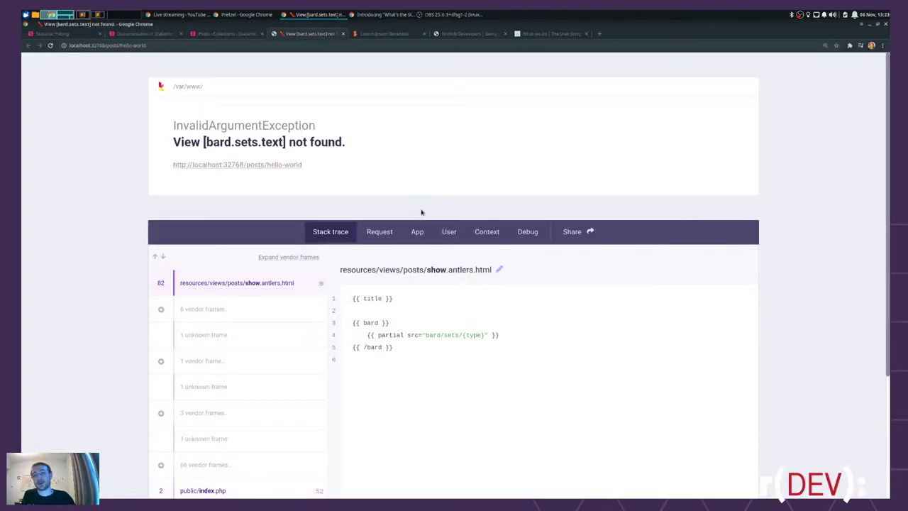
- Copy the missing view name from the error and create full_width_marketing_section.antlers.html in sets
key("ctrl+r")
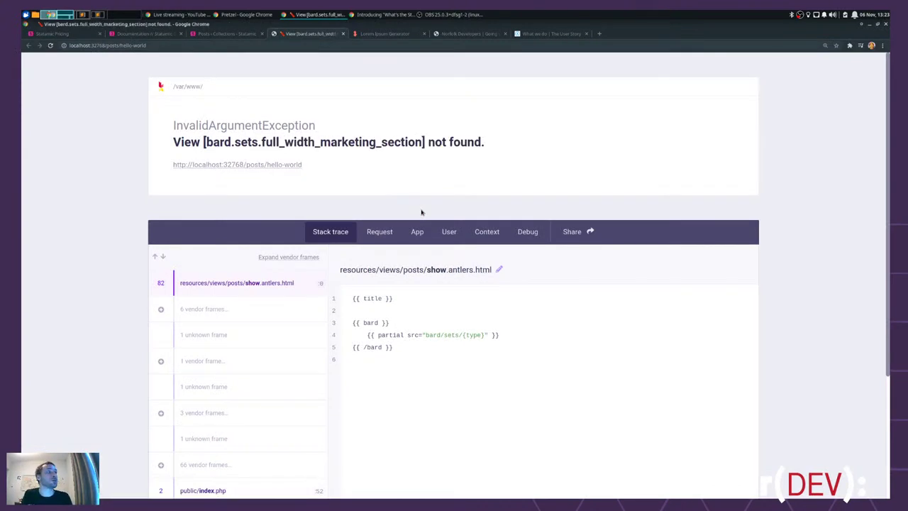
double_click(331, 142)
key("ctrl+c")
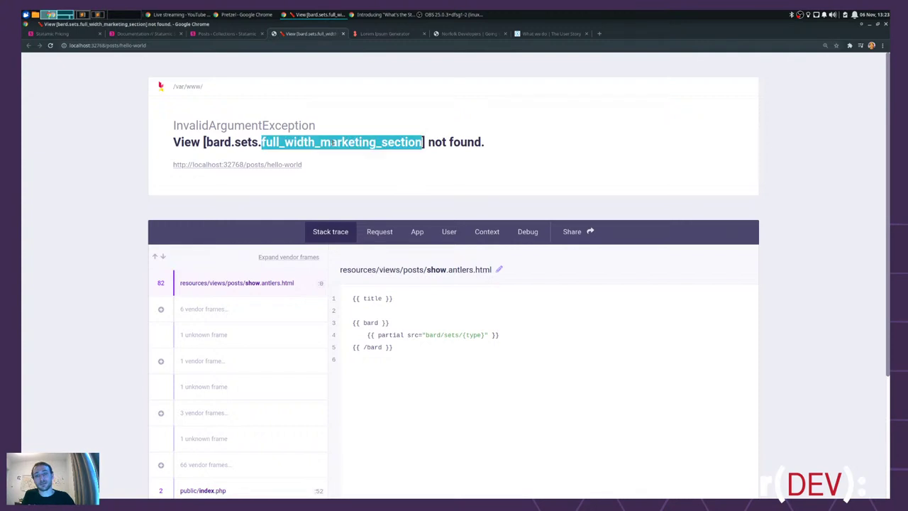
key("alt+Tab")
left_click(73, 232)
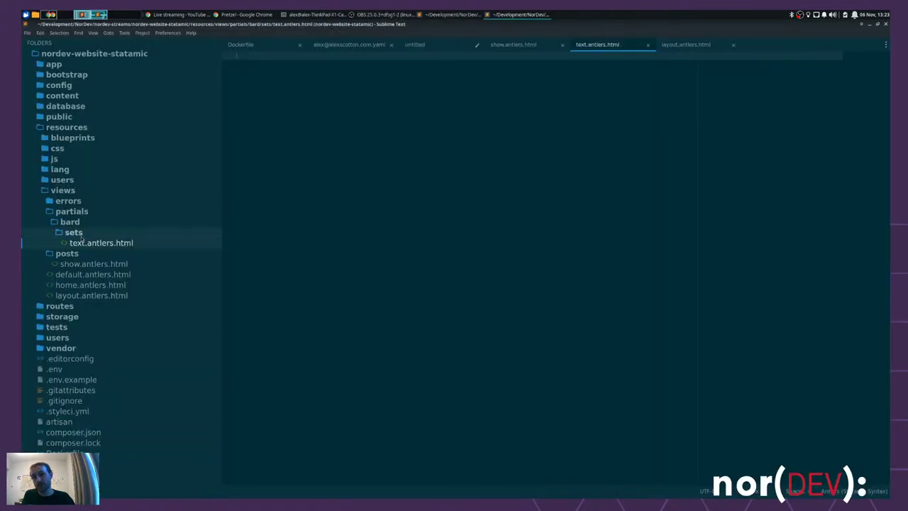
right_click(84, 227)
left_click(101, 238)
key("ctrl+v")
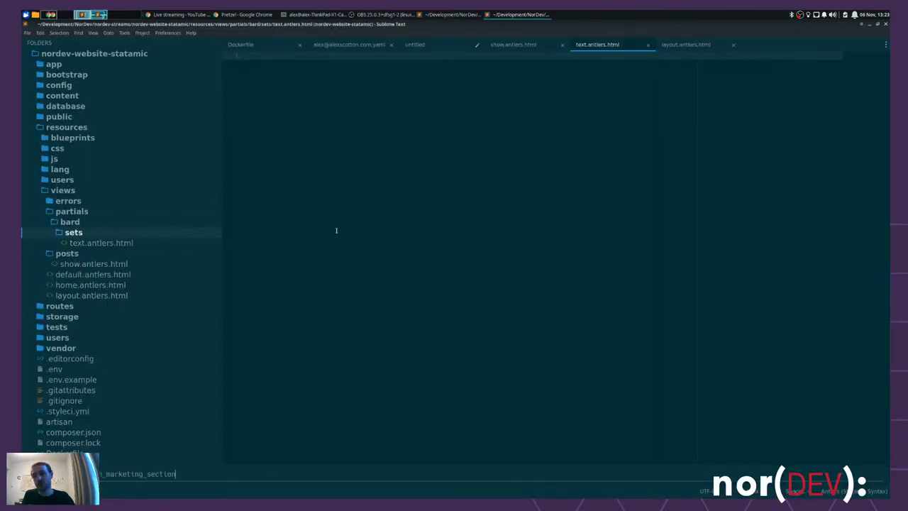
type(".antlers.html")
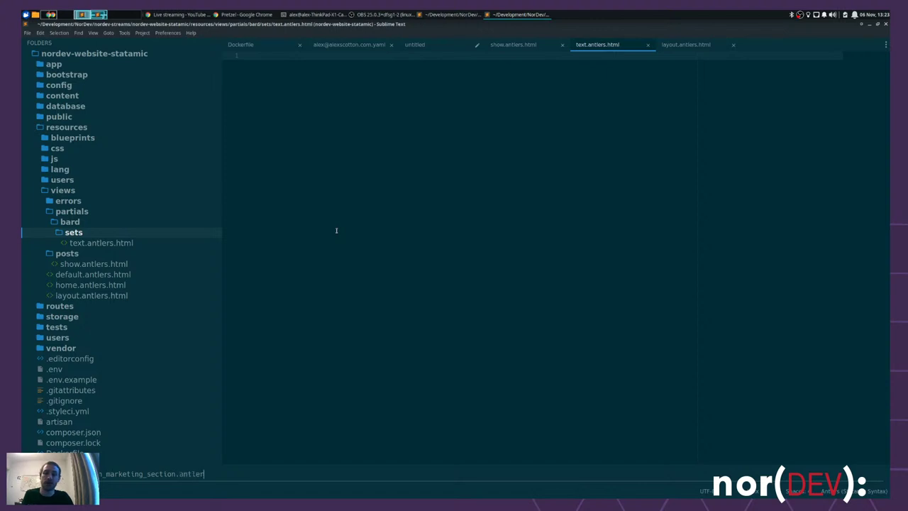
key("Return")
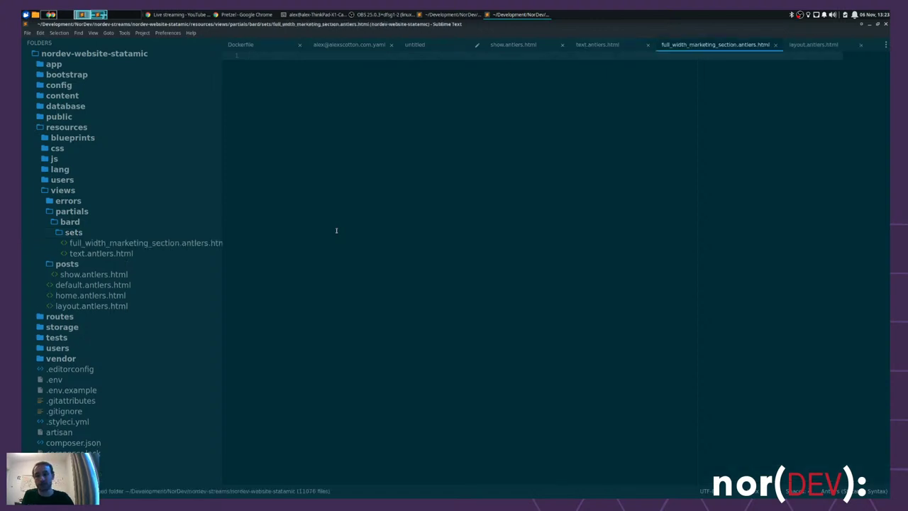
- Recheck the page, then make text.antlers.html output {{ text }}
key("alt+Tab")
key("ctrl+r")
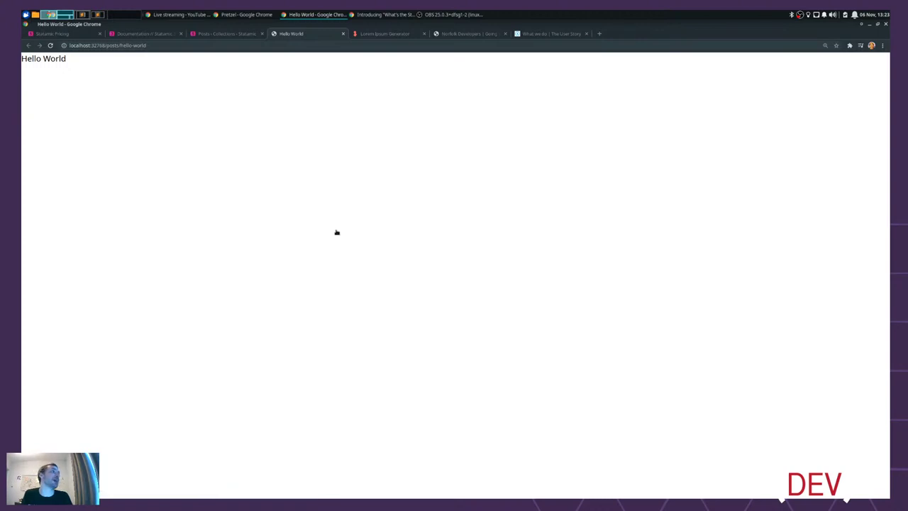
key("ctrl+Tab")
key("ctrl+shift+Tab")
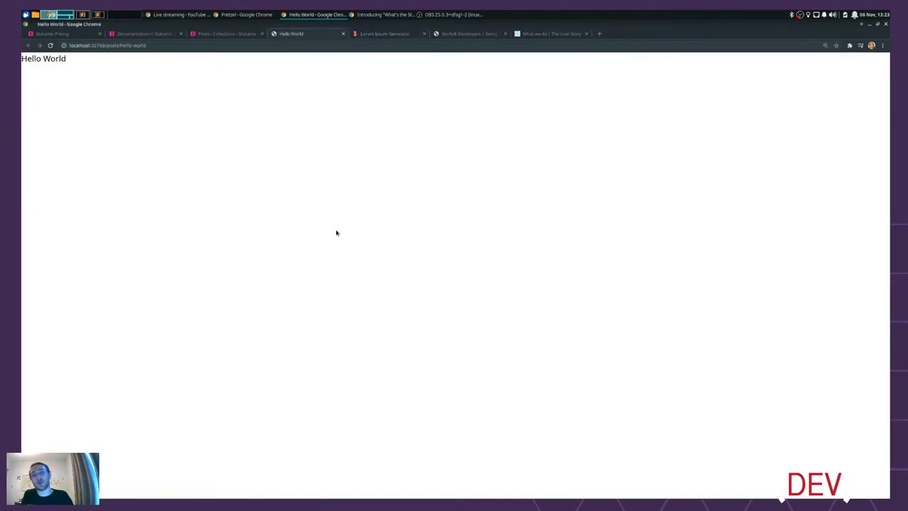
key("alt+Tab")
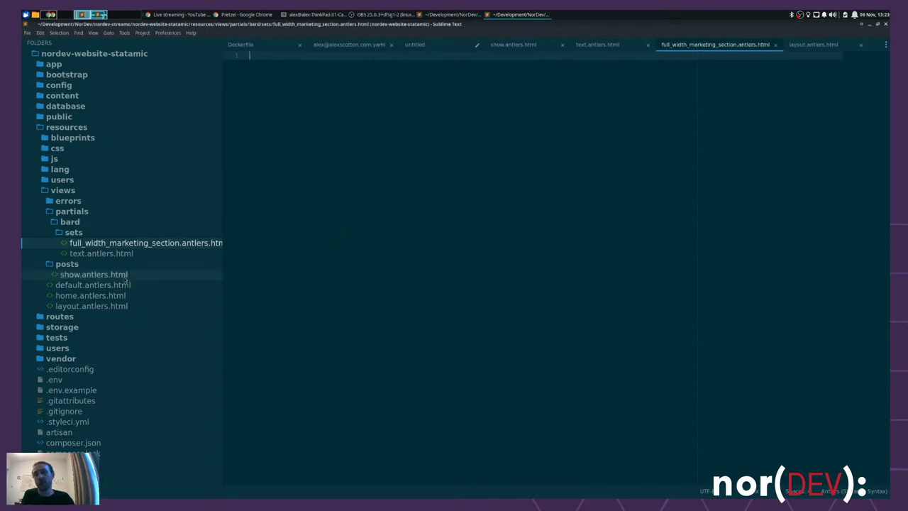
left_click(139, 254)
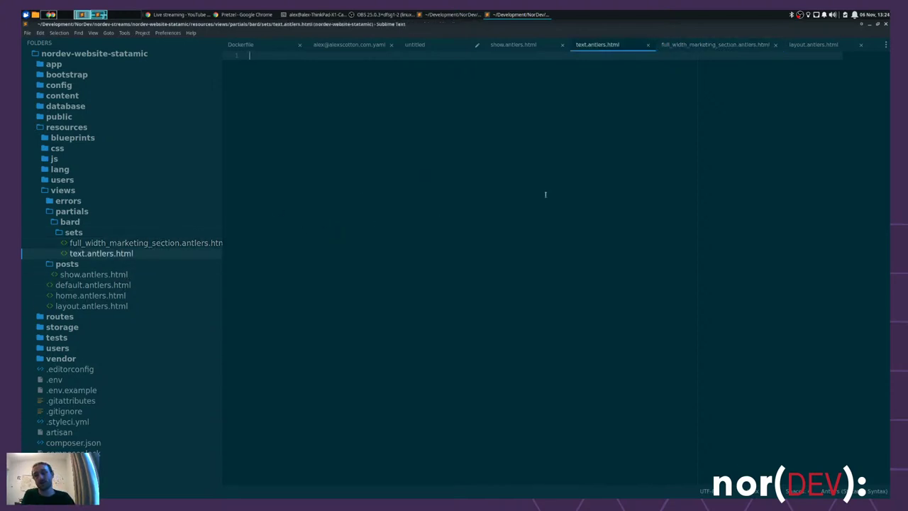
type("{{ text")
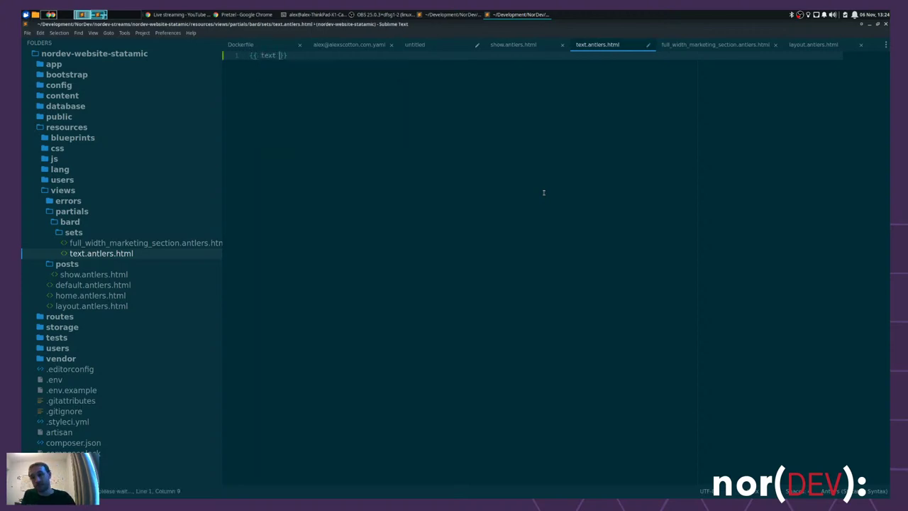
left_click(180, 245)
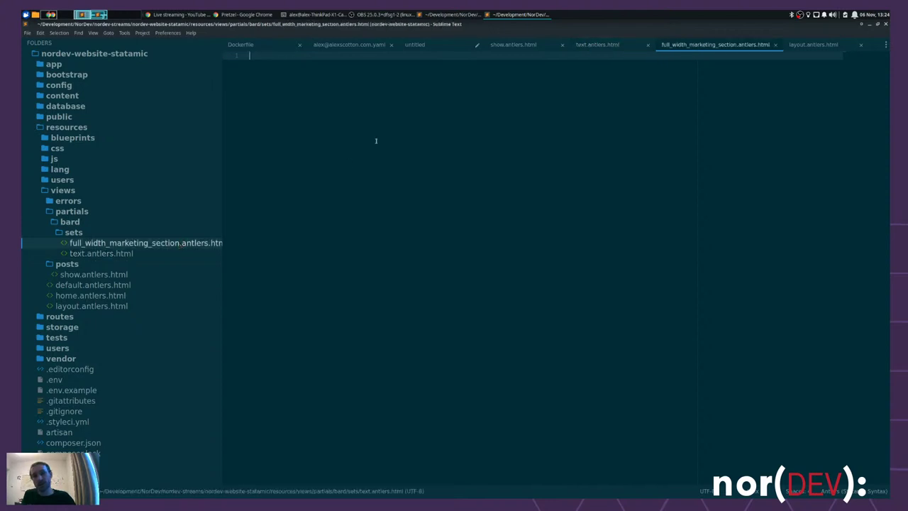
- Start the marketing section partial with a <div> and a {{ headline }} line
type("<div>")
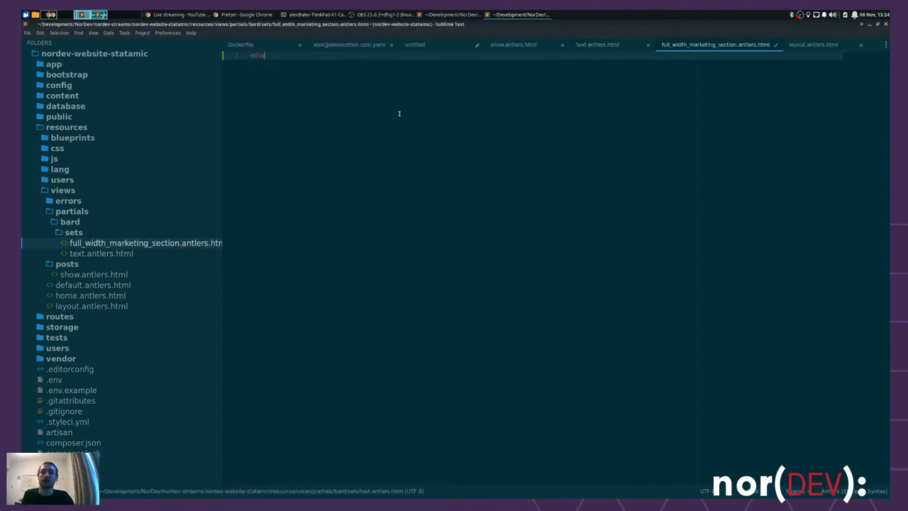
key("Return")
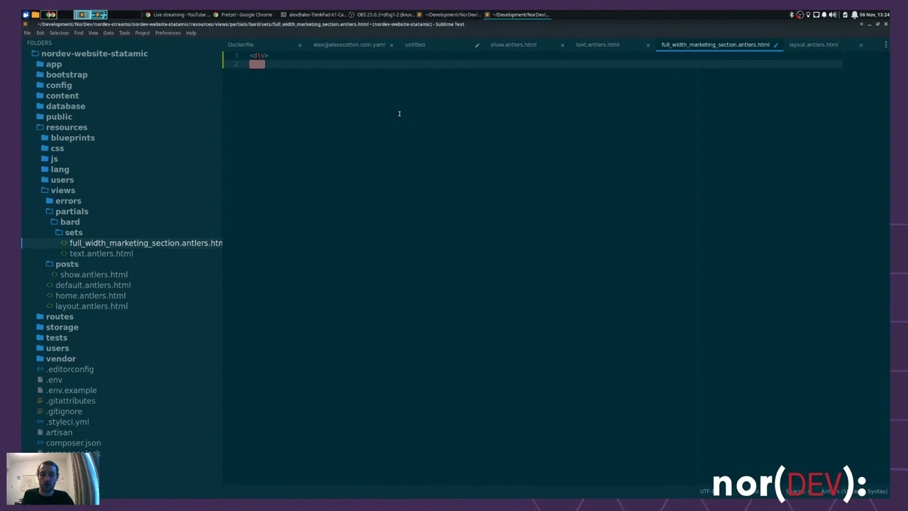
type("{{")
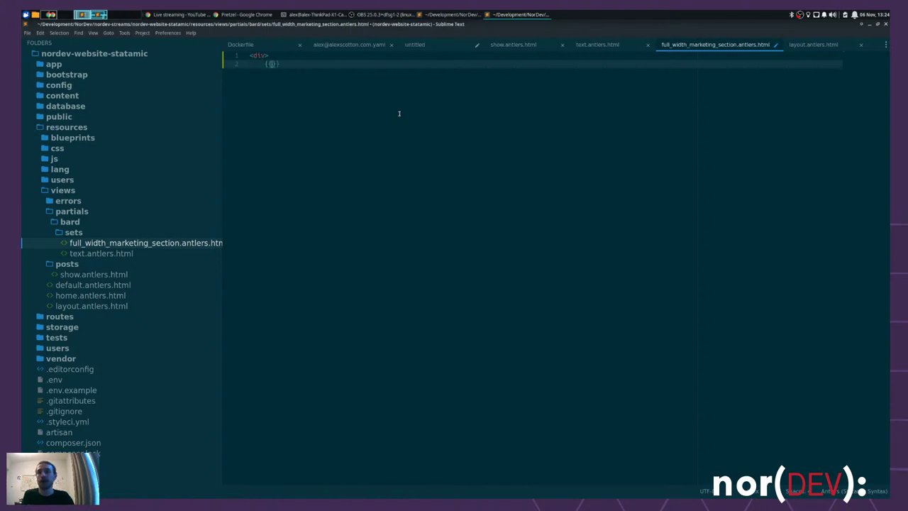
type("headline")
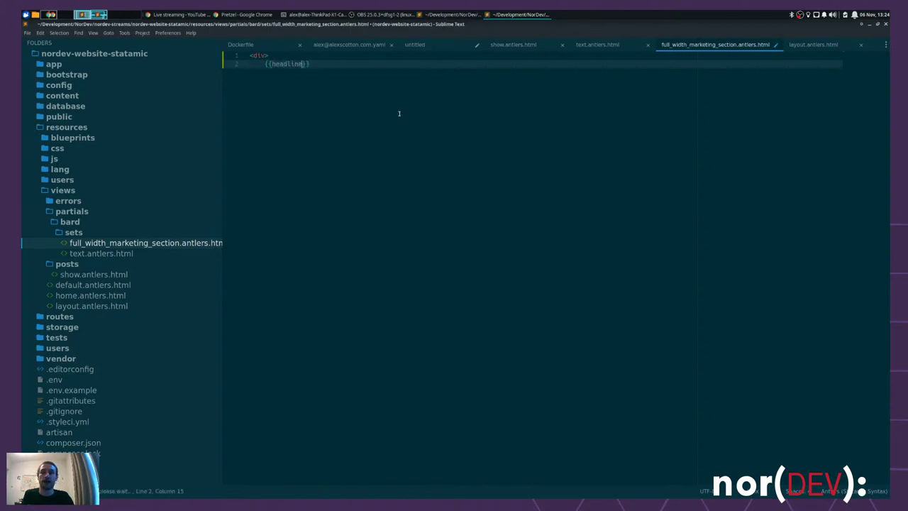
key("ctrl+Left")
key("ctrl+Right")
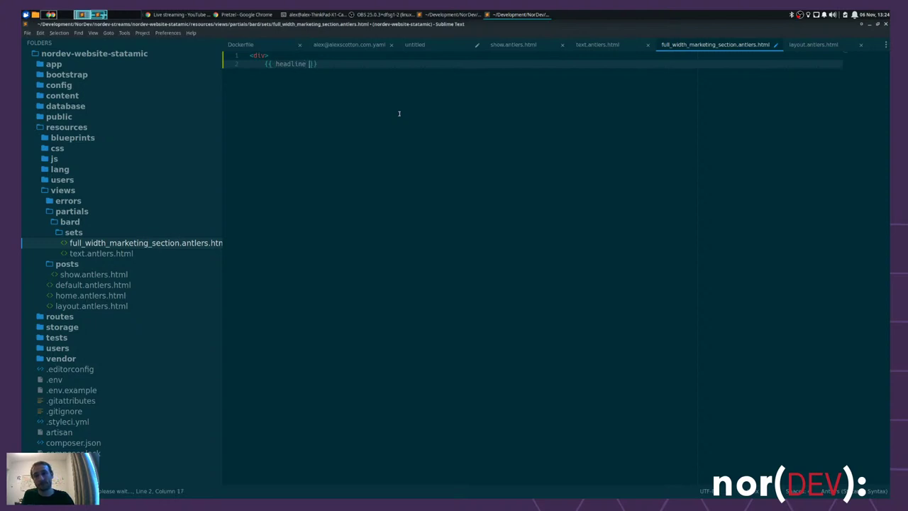
key("Return")
- Add a {{ substrap }} line, close with </div>, and save the partial
type("{{")
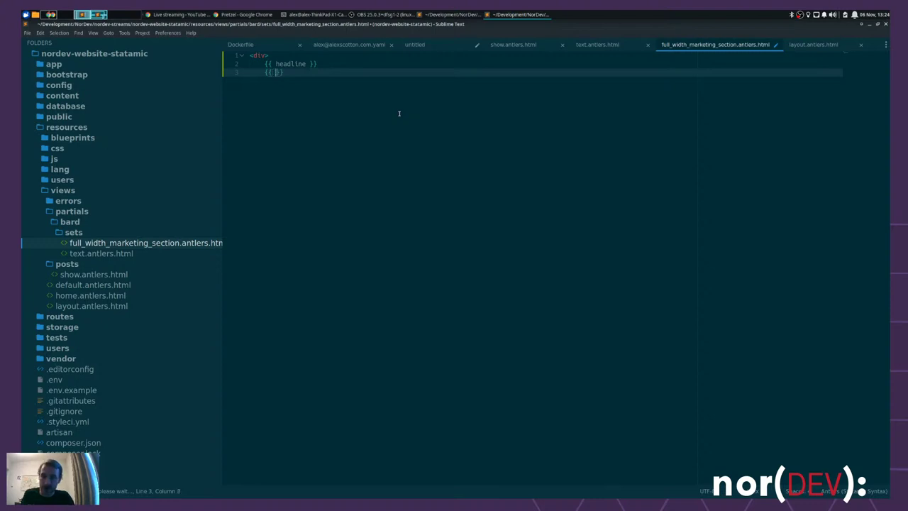
type(" substrap")
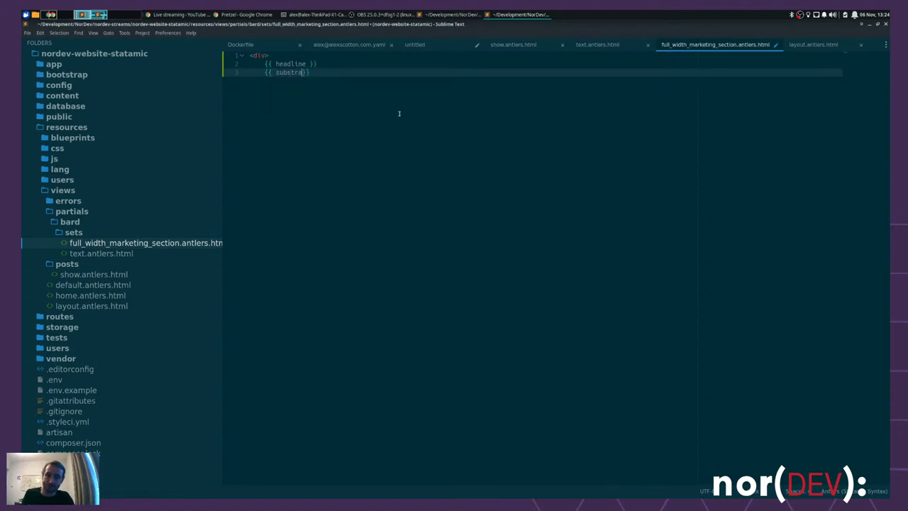
key("Return")
type("</div>")
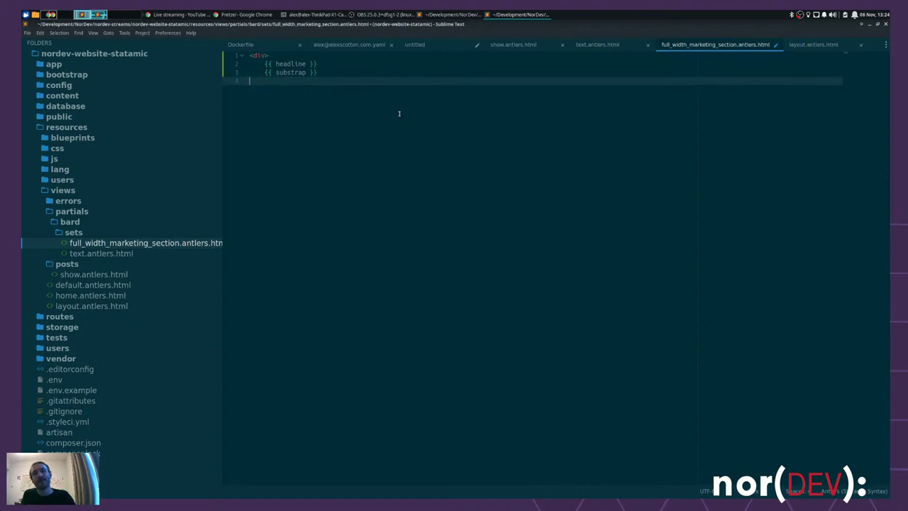
key("ctrl+s")
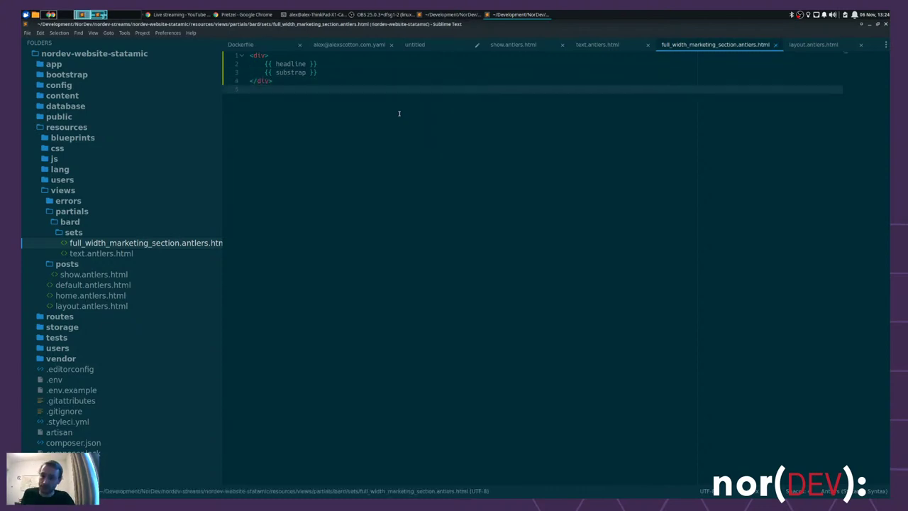
left_click(98, 253)
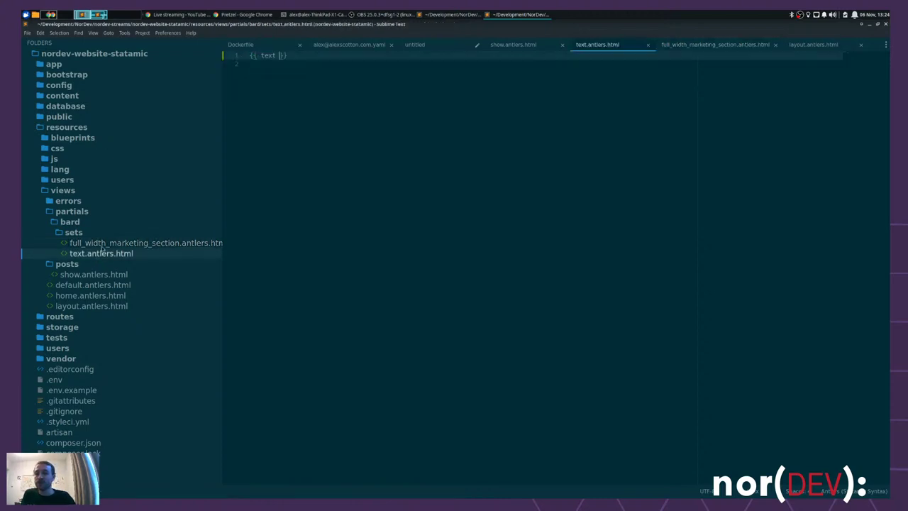
left_click(97, 243)
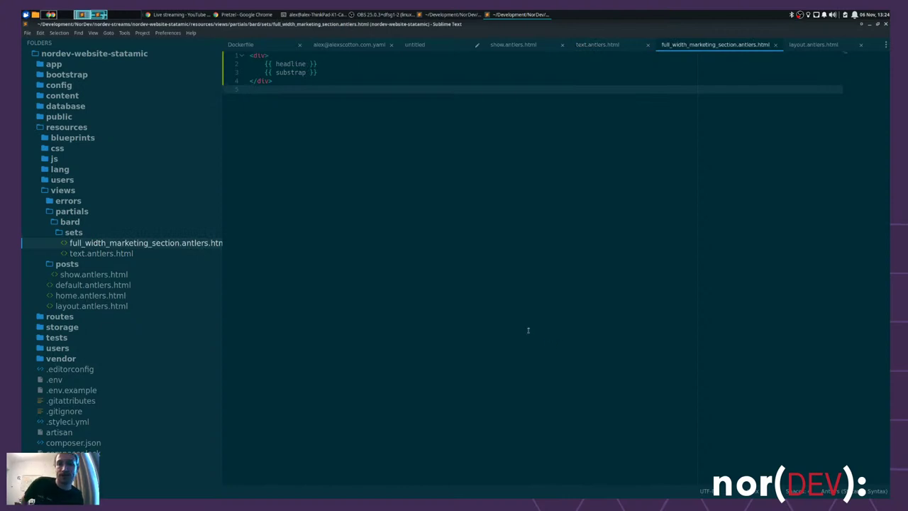
key("alt+Tab")
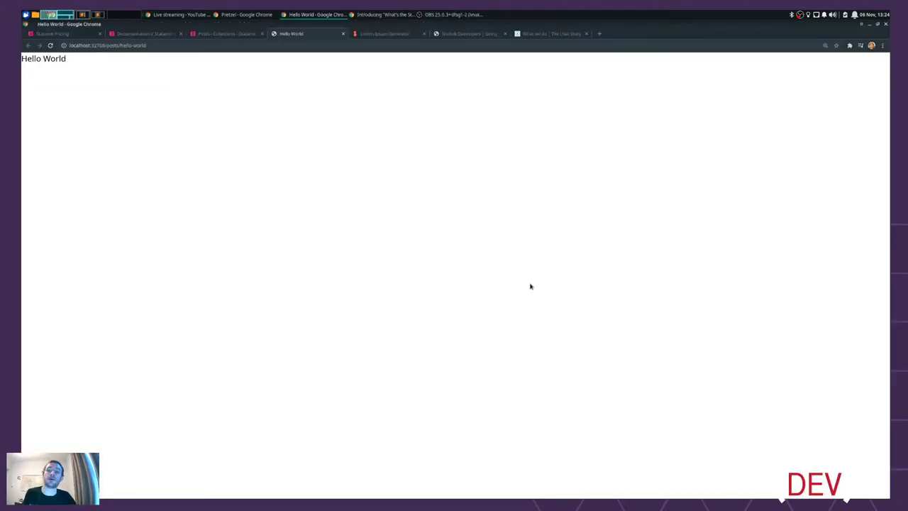
- Reload the post and check the 'Headline Substrap' section rendered between the lorem paragraphs
key("ctrl+r")
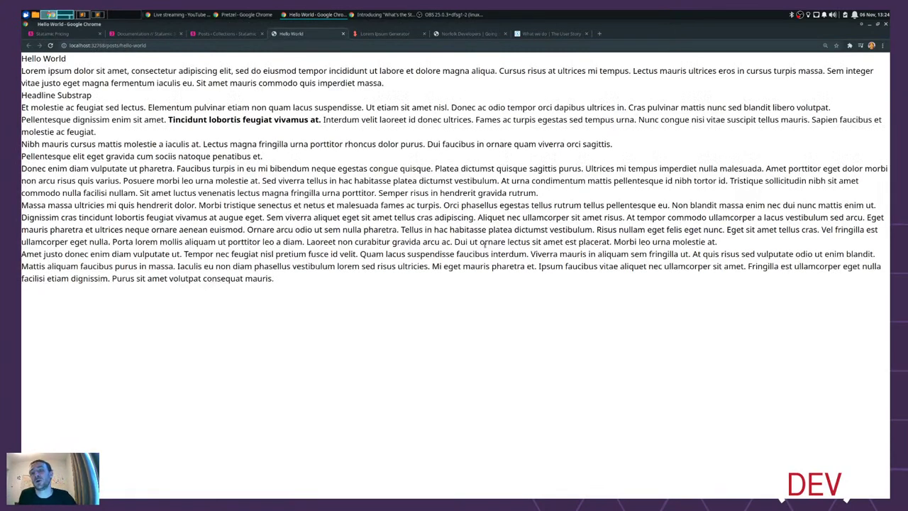
left_click_drag(389, 84, 22, 70)
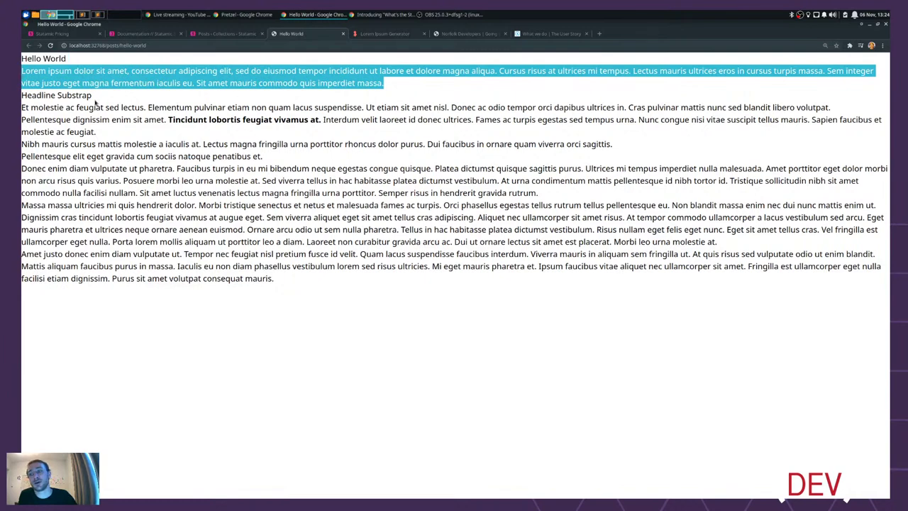
left_click_drag(97, 100, 22, 95)
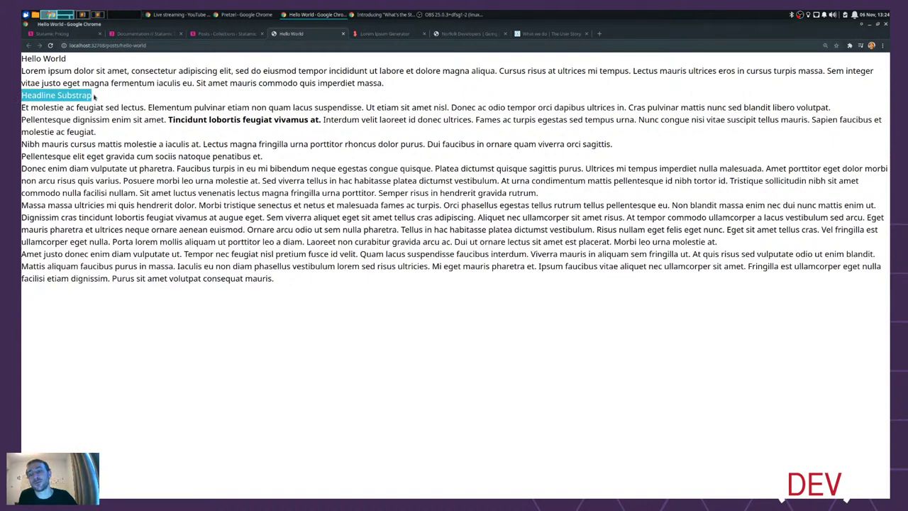
left_click_drag(22, 106, 298, 297)
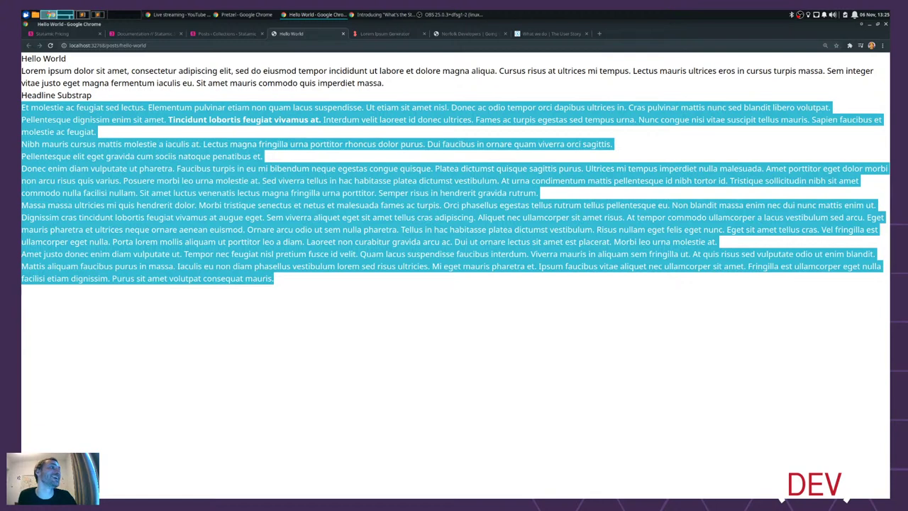
key("alt+Tab")
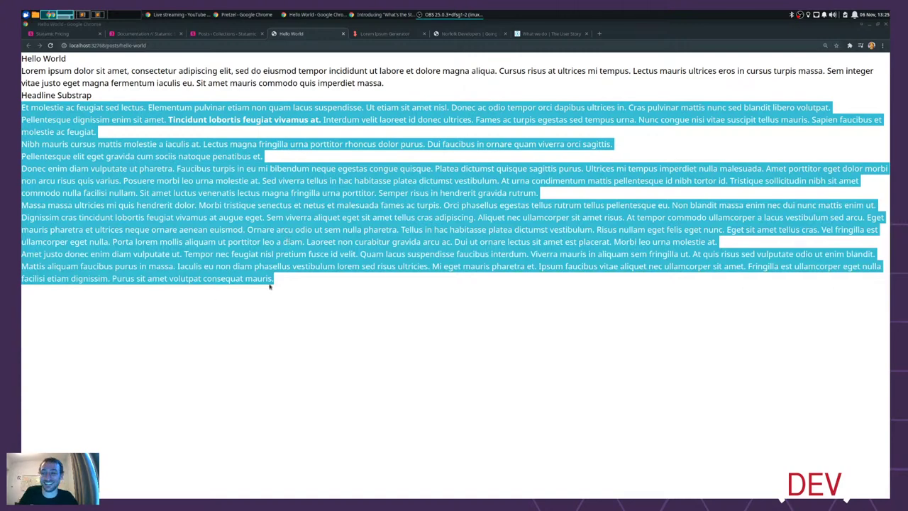
left_click(392, 278)
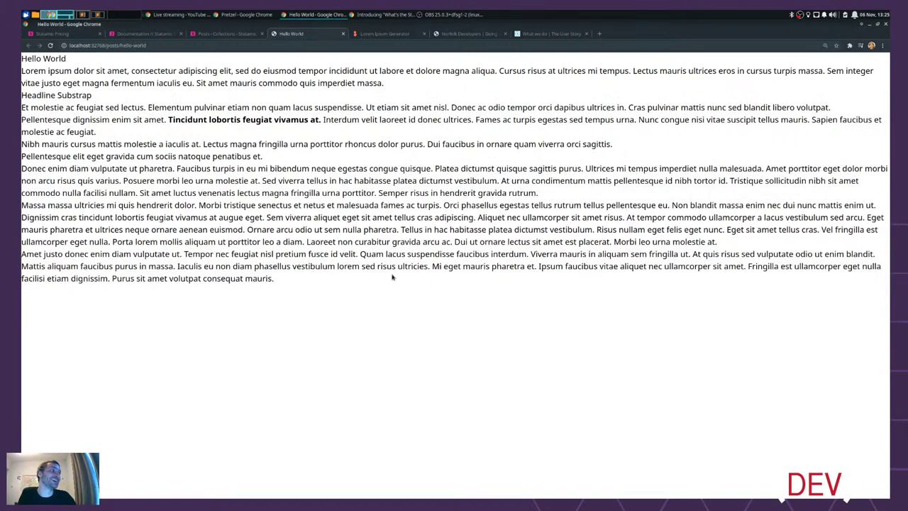
key("ctrl+alt+Right")
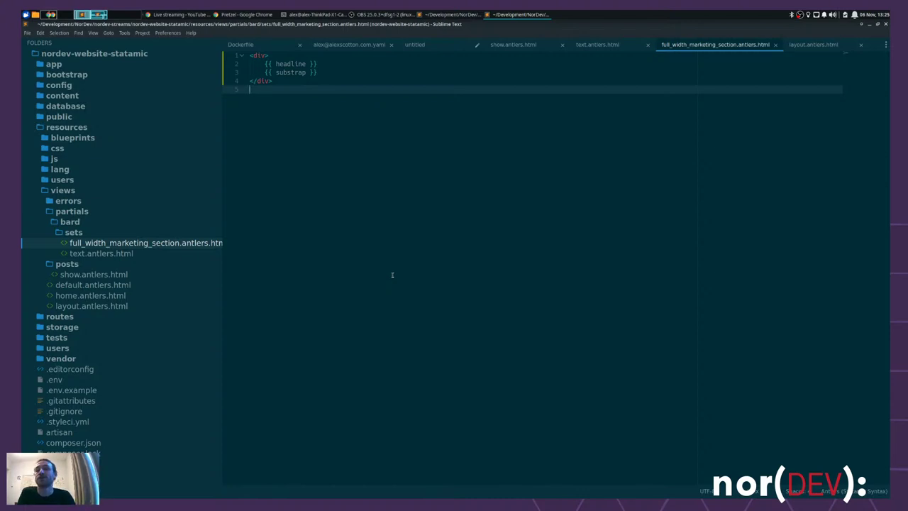
- Open the Hello World entry from the Statamic Posts collection listing
key("alt+Tab")
left_click(213, 34)
left_click(202, 202)
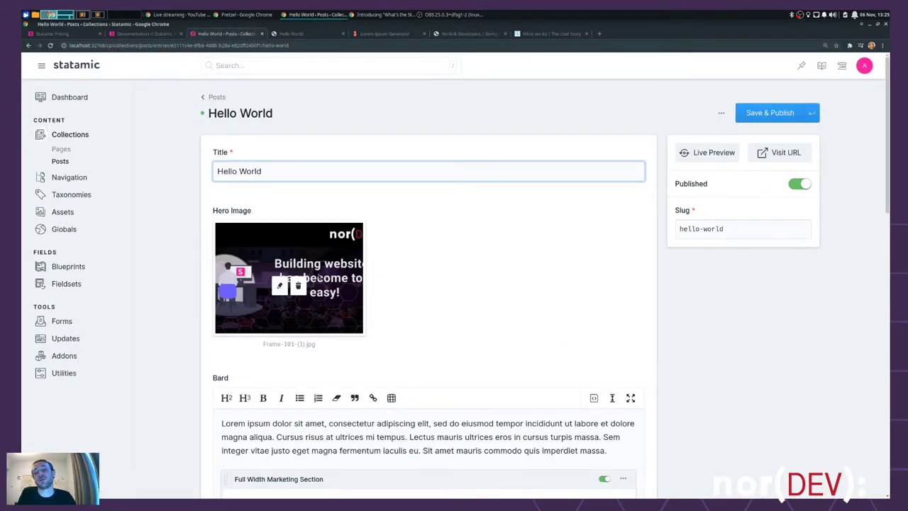
- Scroll to the Hello World Bard field and inspect its Full Width Marketing Section set
scroll(680, 288, "down", 3)
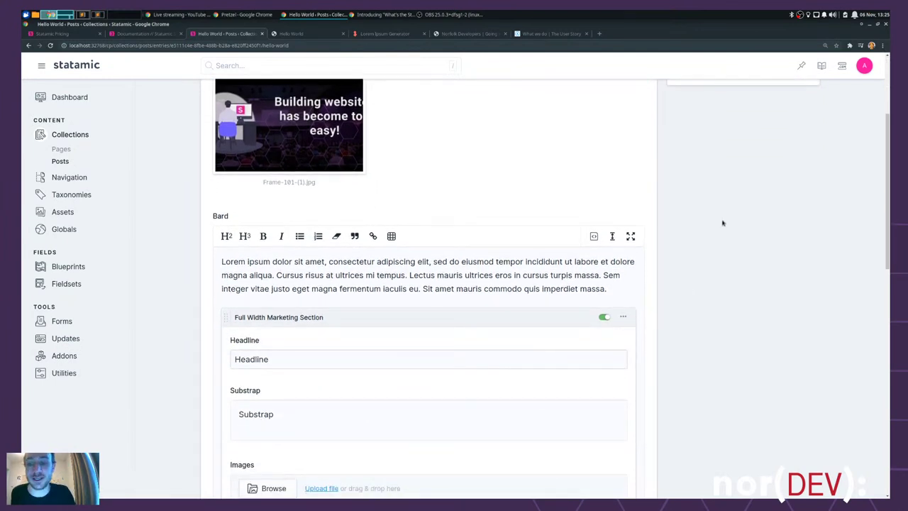
scroll(716, 232, "down", 2)
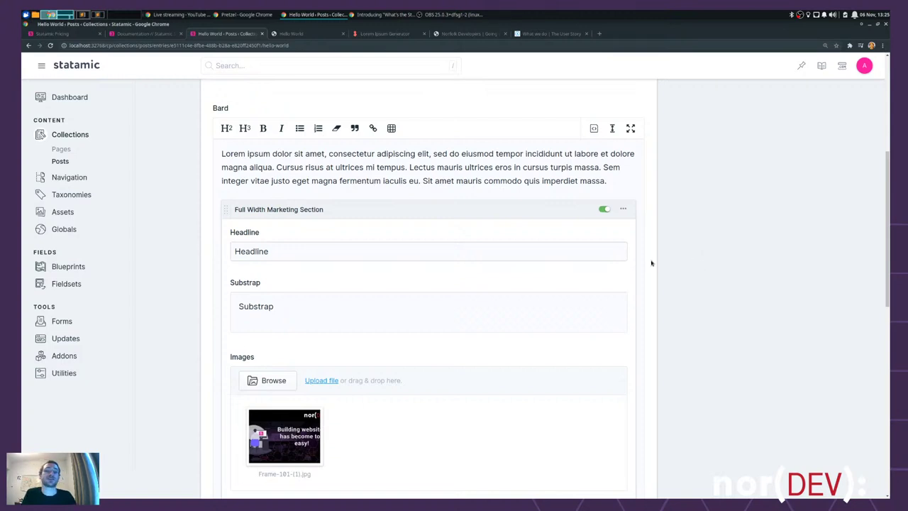
left_click(227, 209)
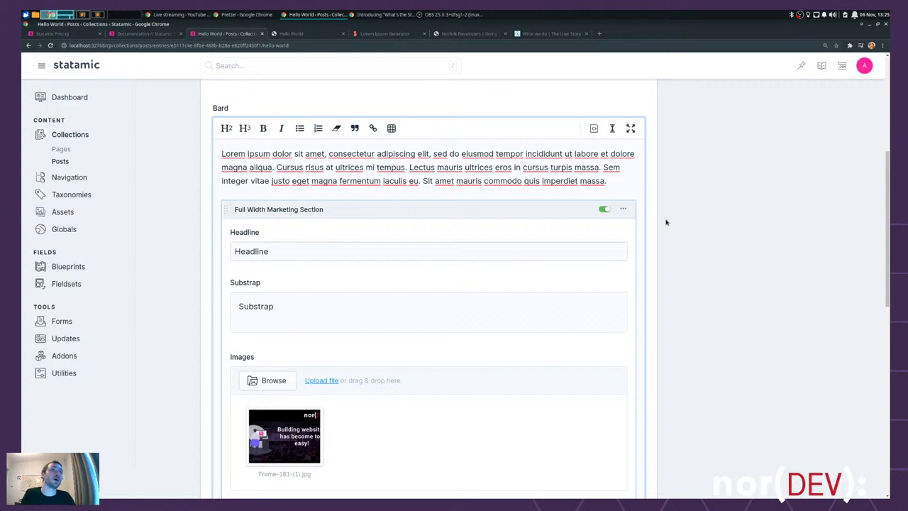
key("alt+Tab")
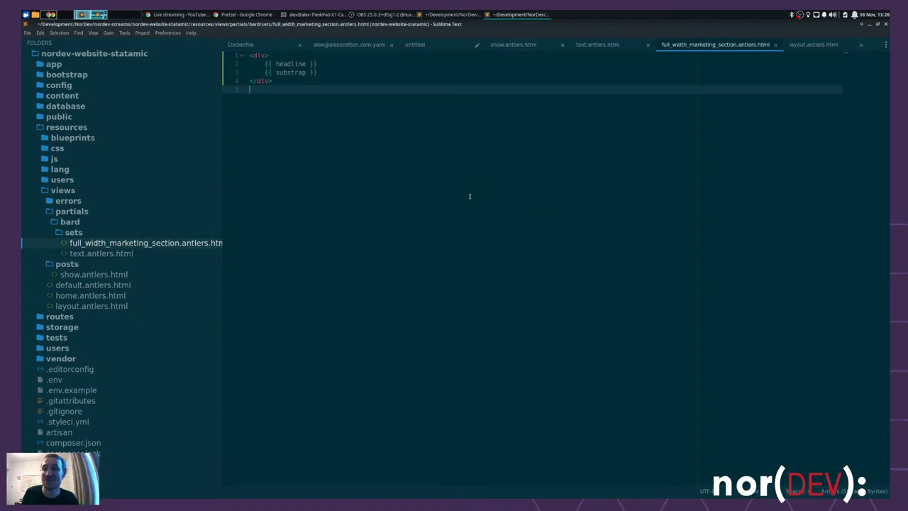
- Close the marketing, text, show, layout and alexcotton.com.yaml tabs, keeping Dockerfile and untitled
key("ctrl+w")
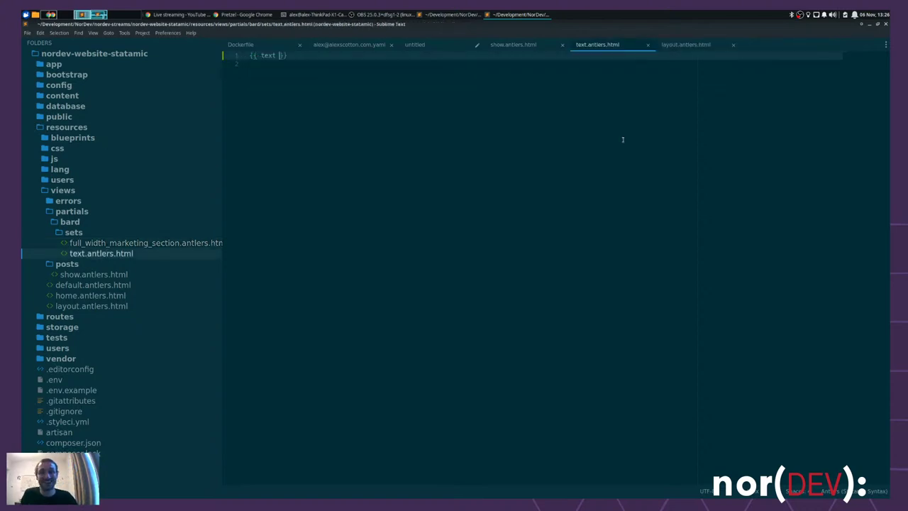
key("ctrl+w")
key("ctrl+w")
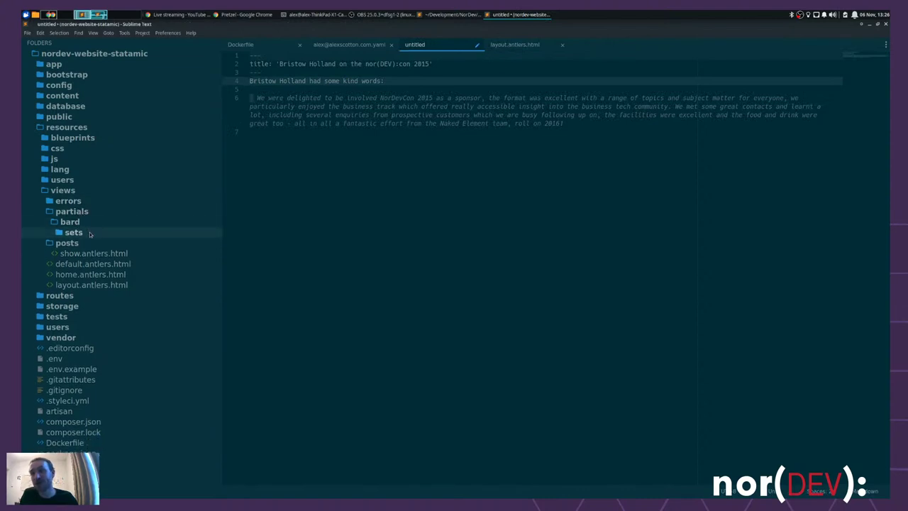
left_click(240, 44)
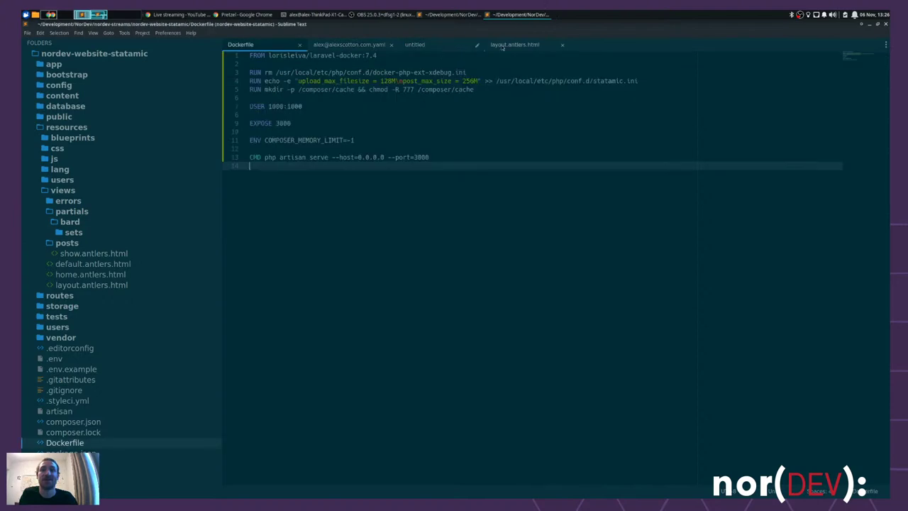
left_click(533, 45)
key("ctrl+w")
key("ctrl+Page_Up")
key("ctrl+w")
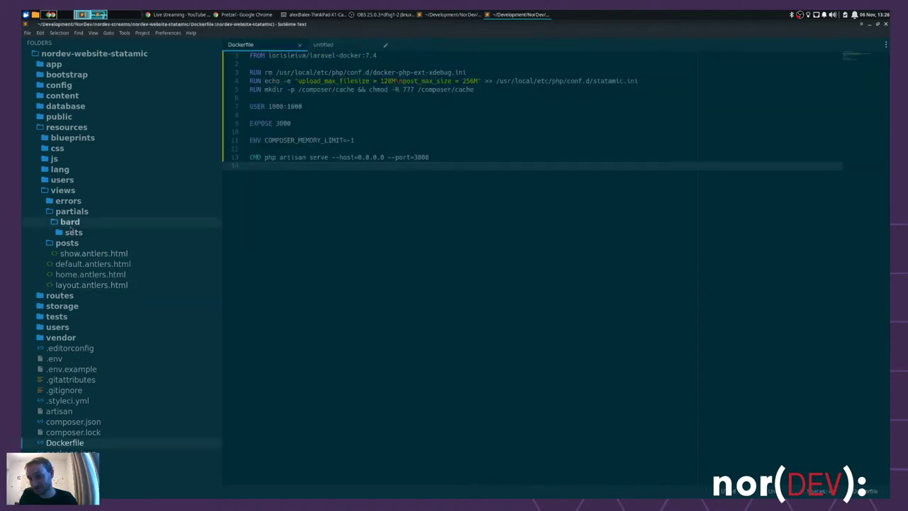
left_click(74, 232)
- Create a new file named index.antlers.html in the bard folder
right_click(71, 222)
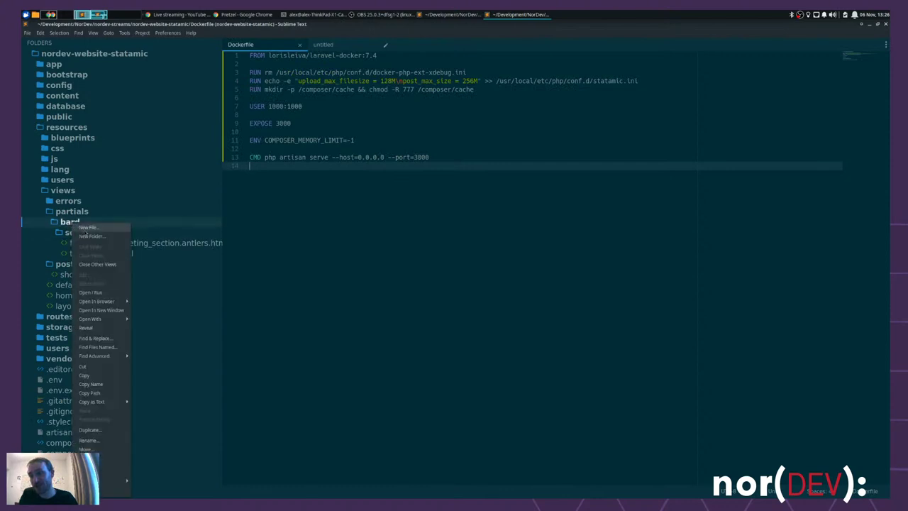
left_click(510, 252)
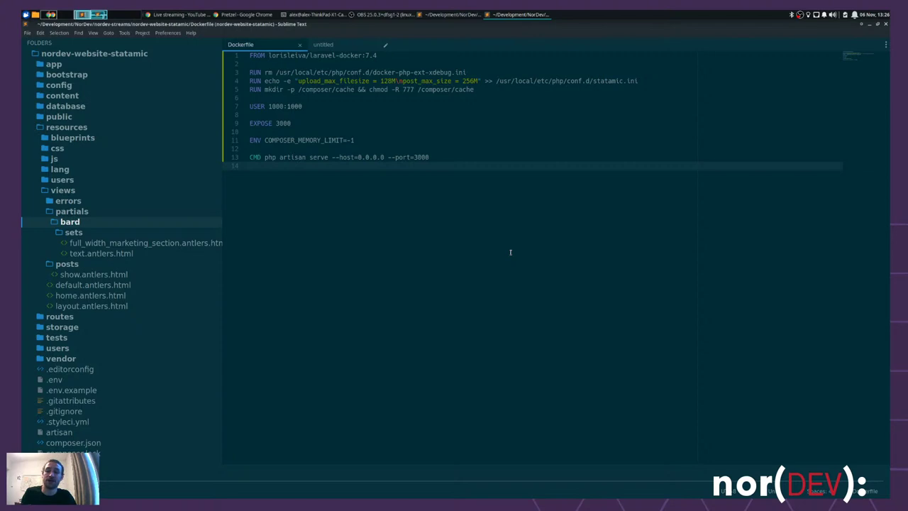
type("antlers.html")
key("Return")
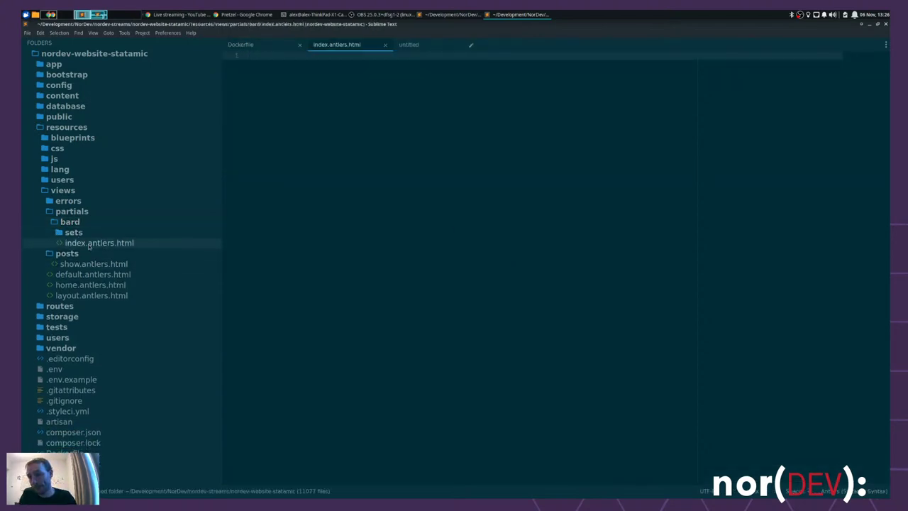
- Start the {{ bard }} loop with an indented <section> tag inside it
type("{{ bard")
key("End")
key("Return")
key("Tab")
type("<secti")
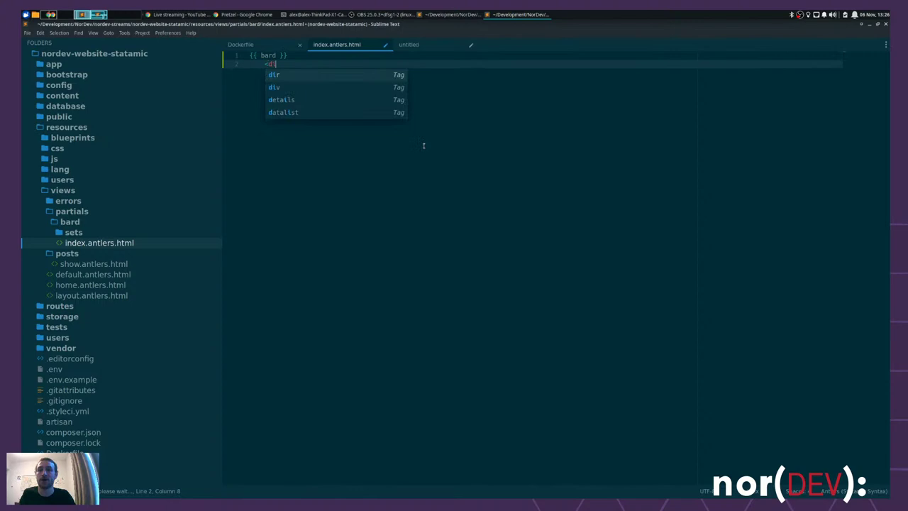
type("on>")
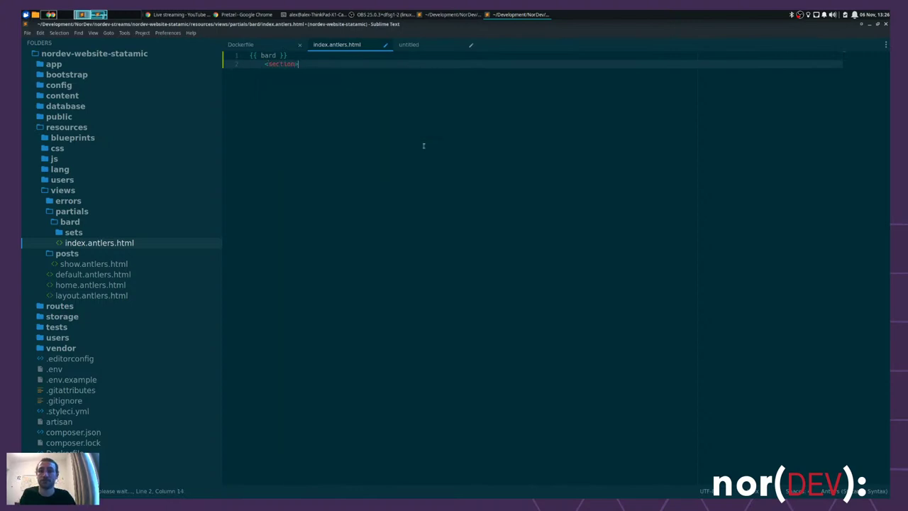
key("Return")
key("Tab")
key("BackSpace")
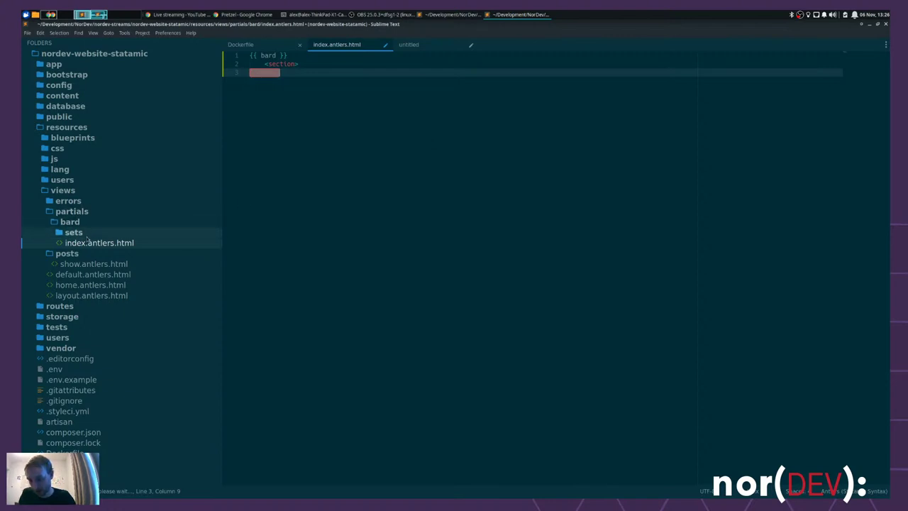
- Copy the sets partial line from show.antlers.html into the section, indented one level
left_click(94, 263)
left_click(413, 81)
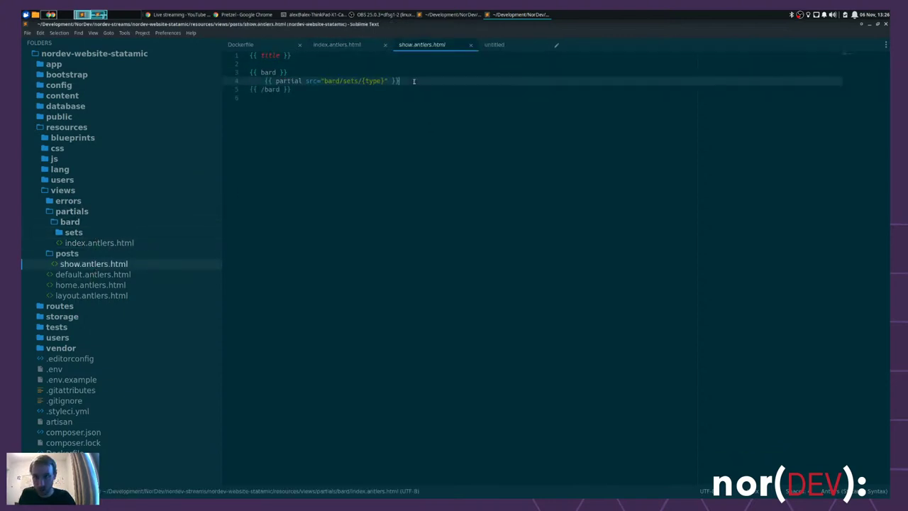
left_click(337, 44)
type("{{ partial src=\"bard/sets/{type}\" }}")
left_click(269, 73)
key("Tab")
left_click(437, 72)
key("Return")
- Close the section with </section> and the loop with {{ /bard }}, then save index.antlers.html
type("</")
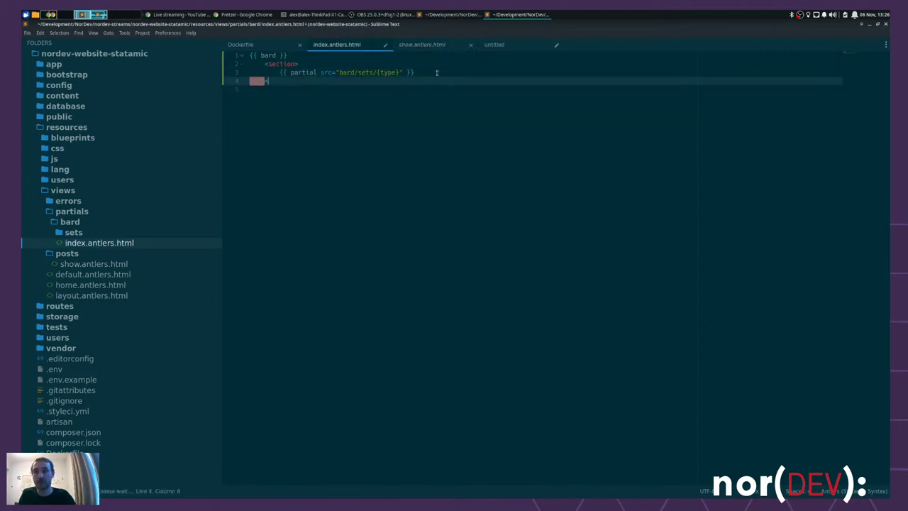
key("Return")
type("{{ /bard")
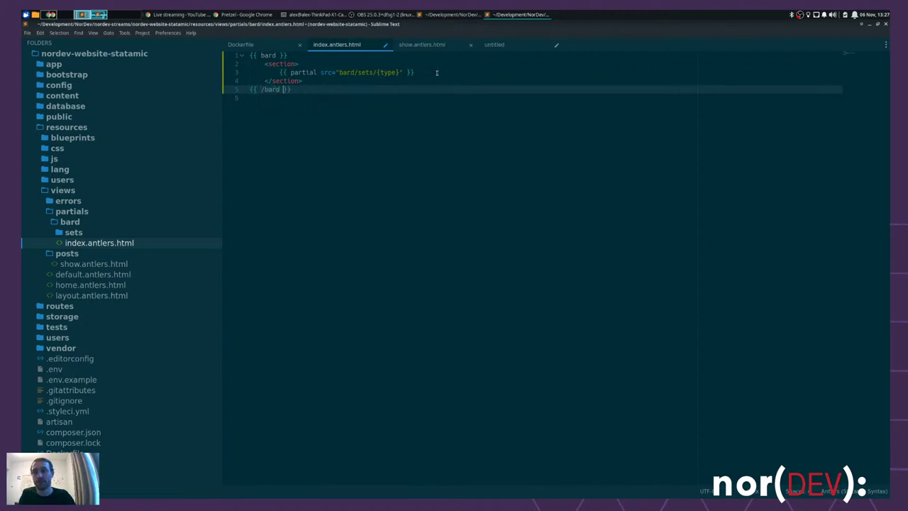
key("ctrl+s")
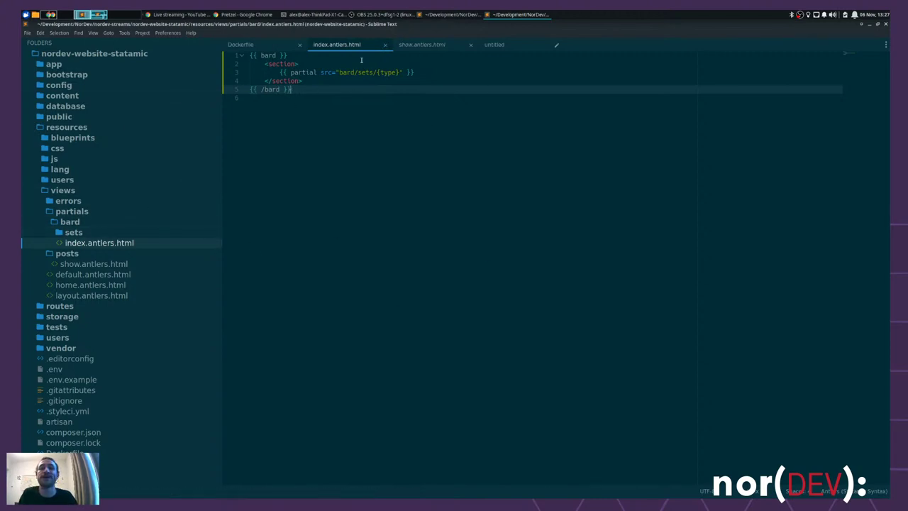
left_click(437, 46)
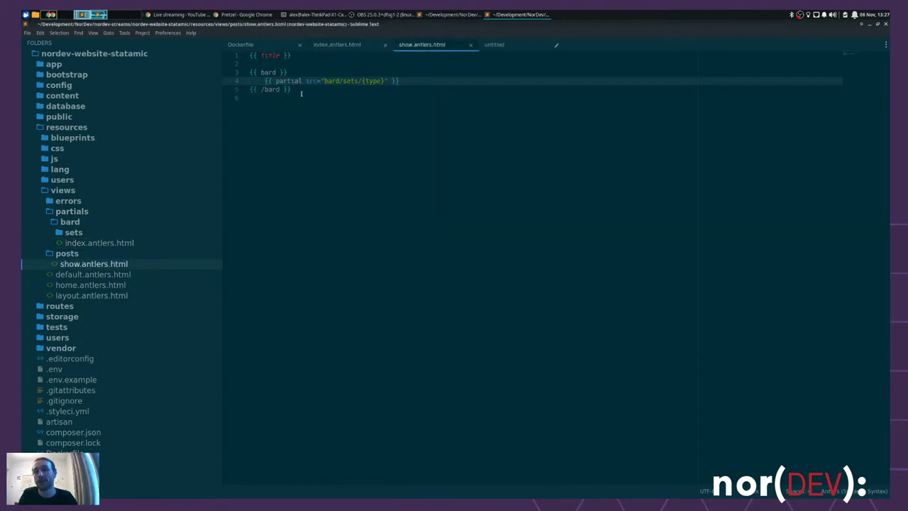
- Replace the Bard loop on lines 3–5 with {{ partial src="bard/index" }} and save show.antlers.html
left_click_drag(300, 92, 233, 73)
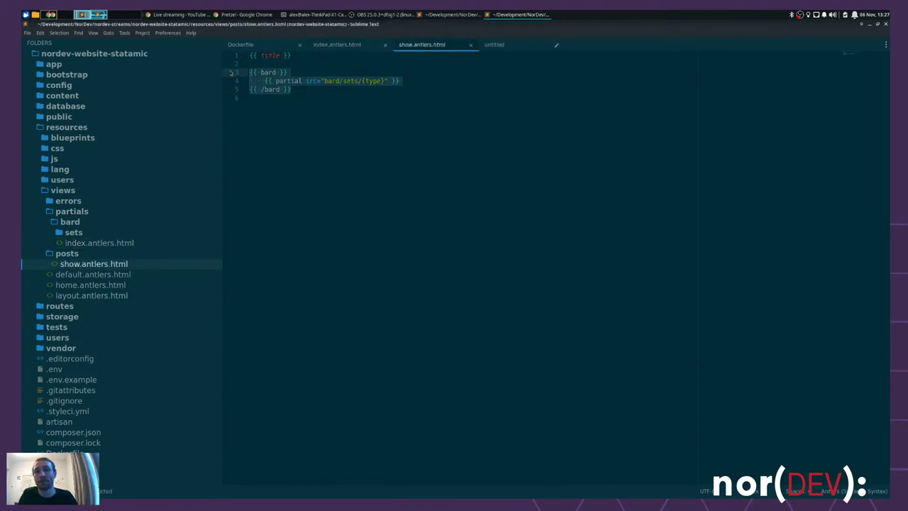
key("BackSpace")
type("{{ partial src=\"")
key("BackSpace")
type("bard/index\"")
key("End")
key("ctrl+s")
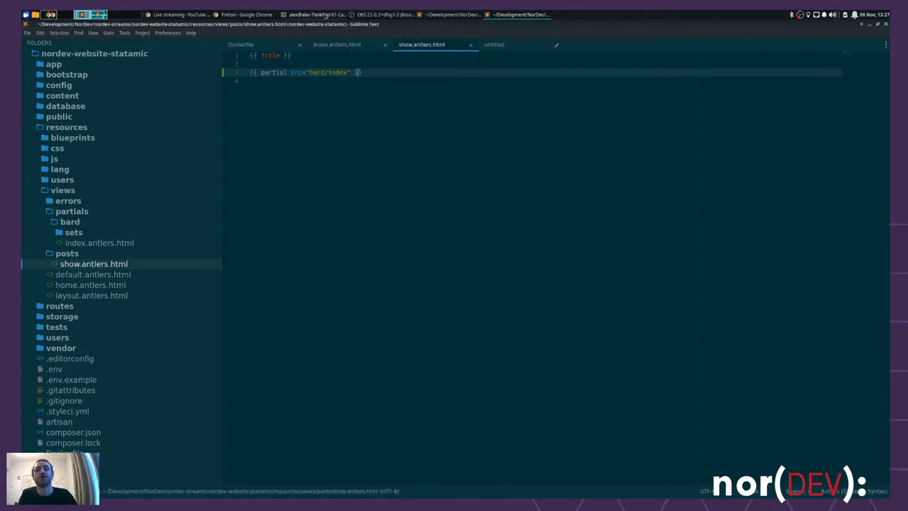
double_click(297, 72)
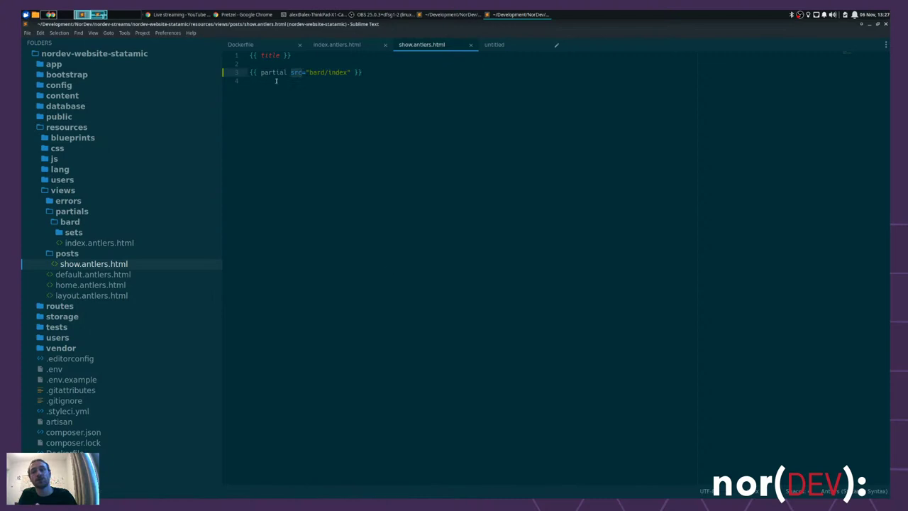
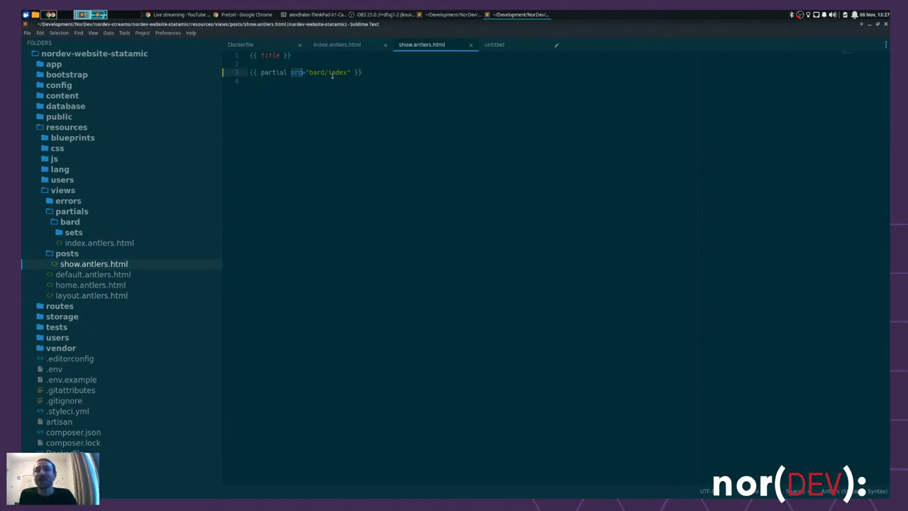
- Change line 3's partial tag to {{ partial:bard.index }} and save show.antlers.html
left_click(348, 71)
type("(")
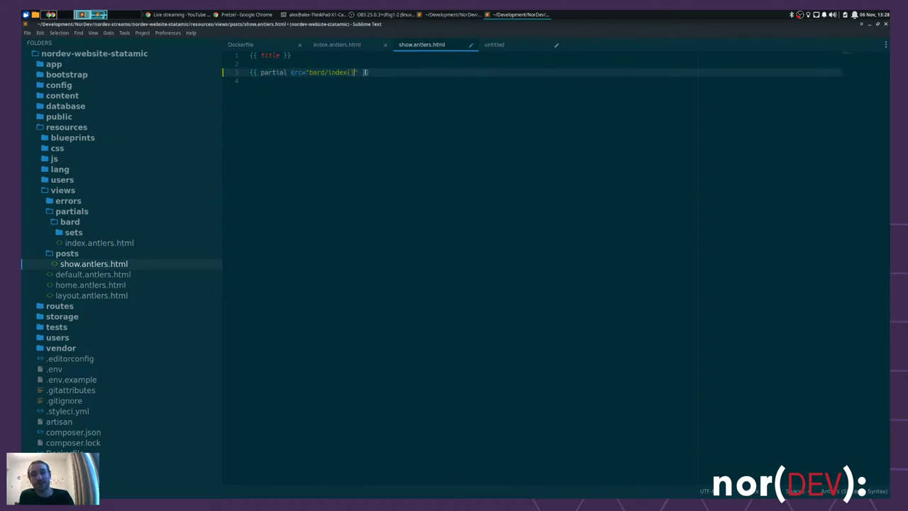
key("BackSpace")
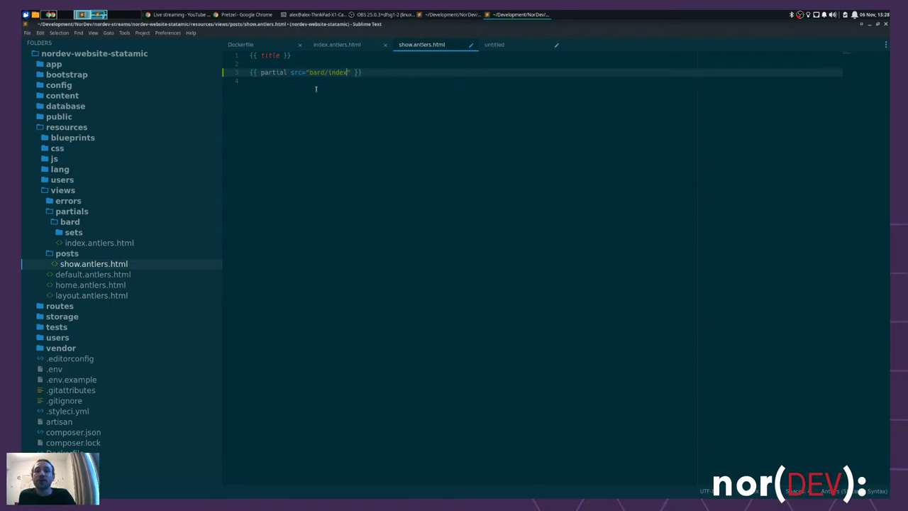
left_click_drag(350, 73, 287, 73)
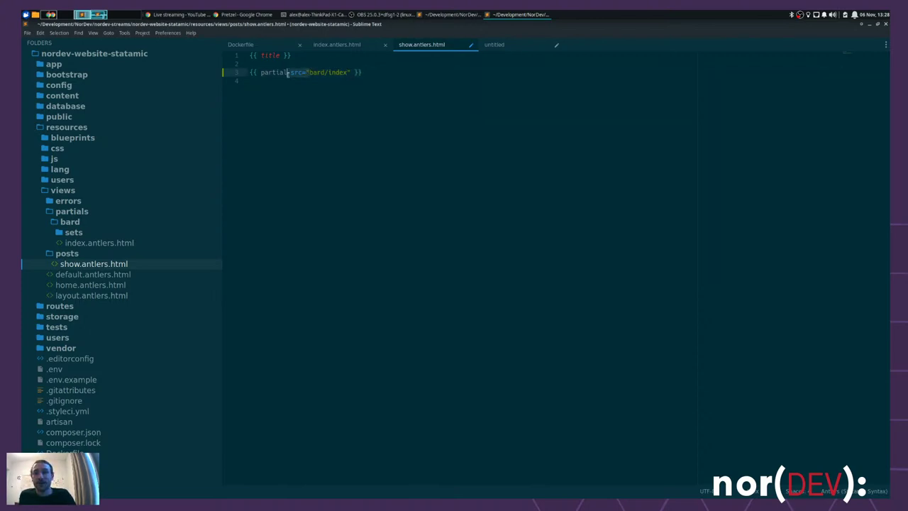
type(":")
left_click(330, 72)
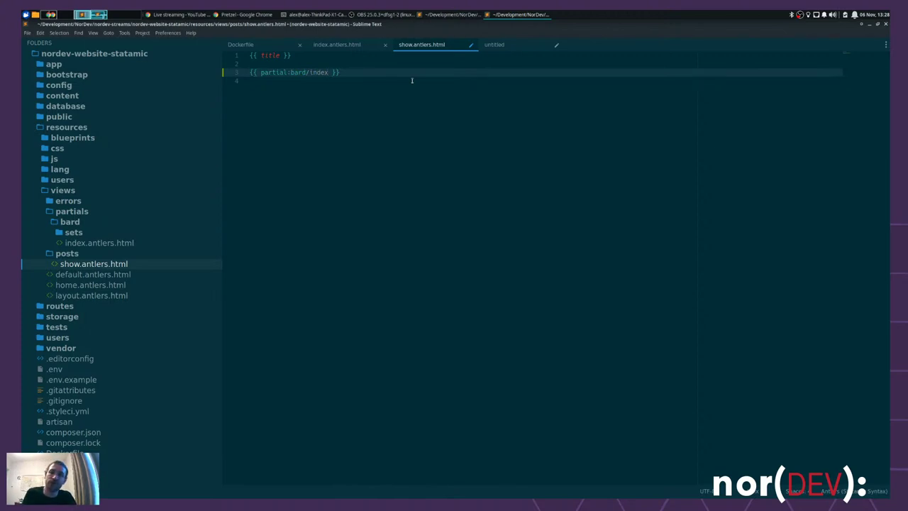
key("BackSpace")
type(".")
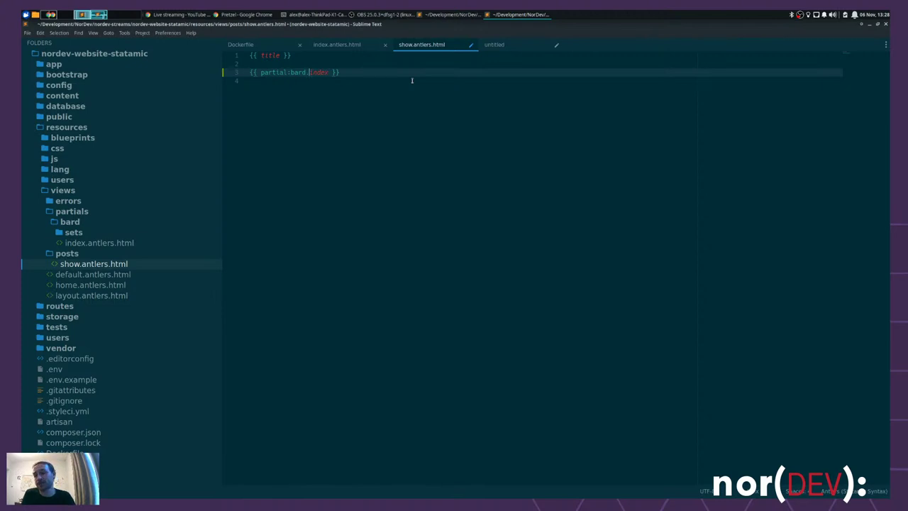
key("ctrl+s")
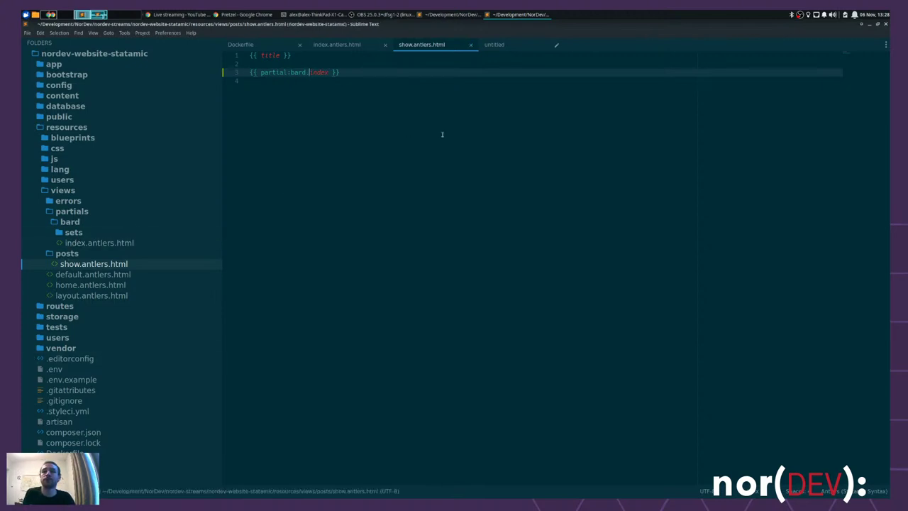
key("alt+Tab")
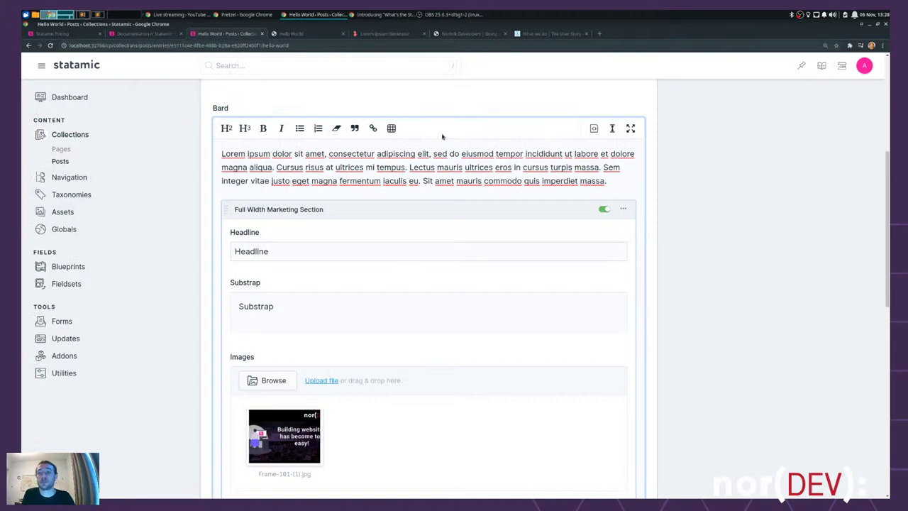
left_click(296, 34)
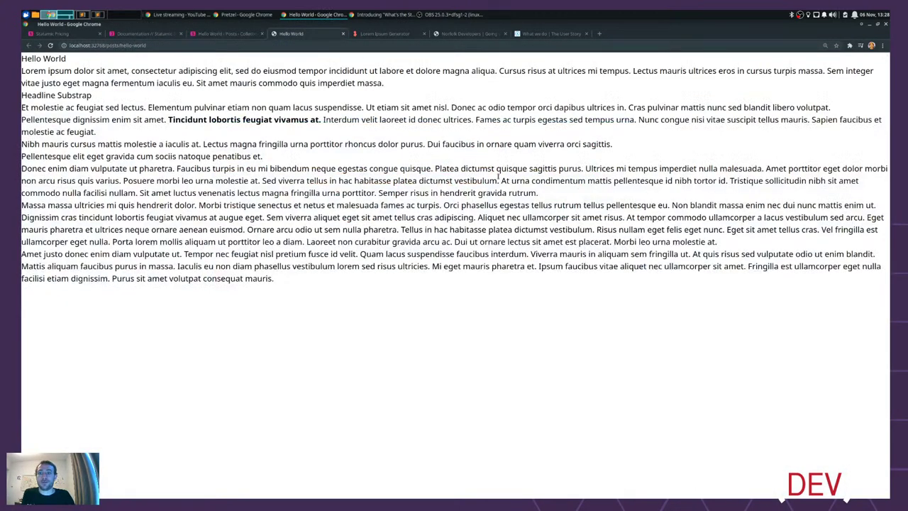
key("ctrl+r")
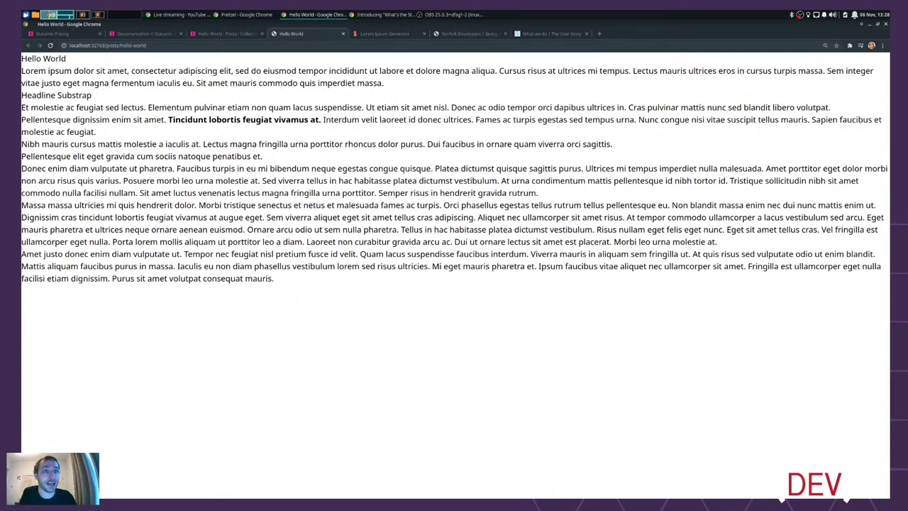
key("alt+Tab")
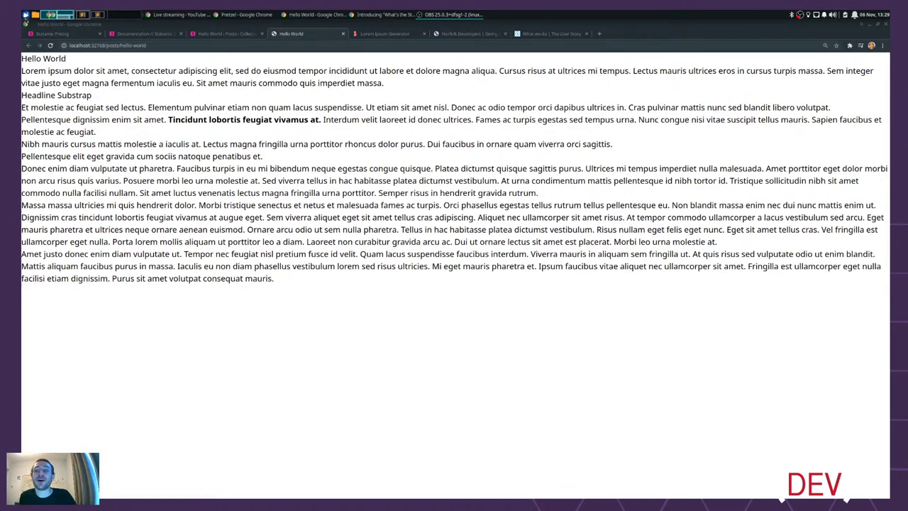
left_click(226, 33)
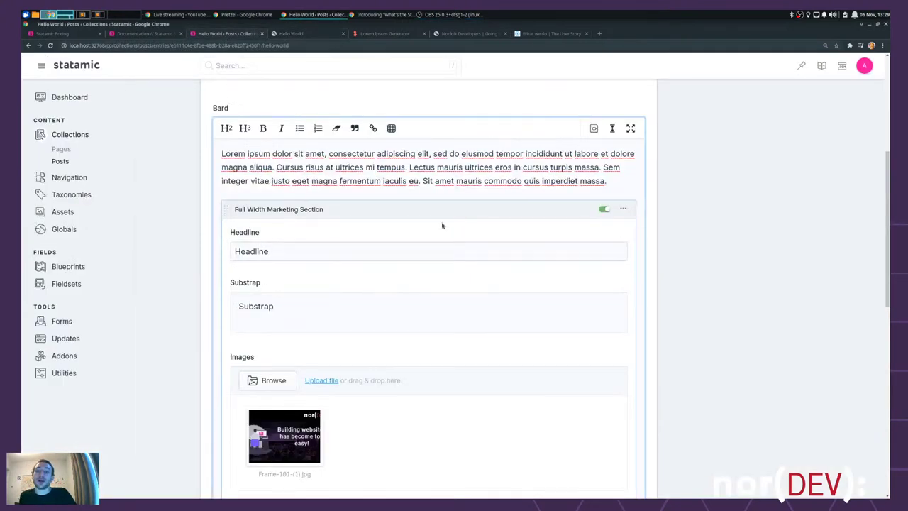
- Open the Blueprints listing with the Pages, Posts, Assets and User blueprints
scroll(442, 225, "up", 3)
scroll(275, 190, "up", 2)
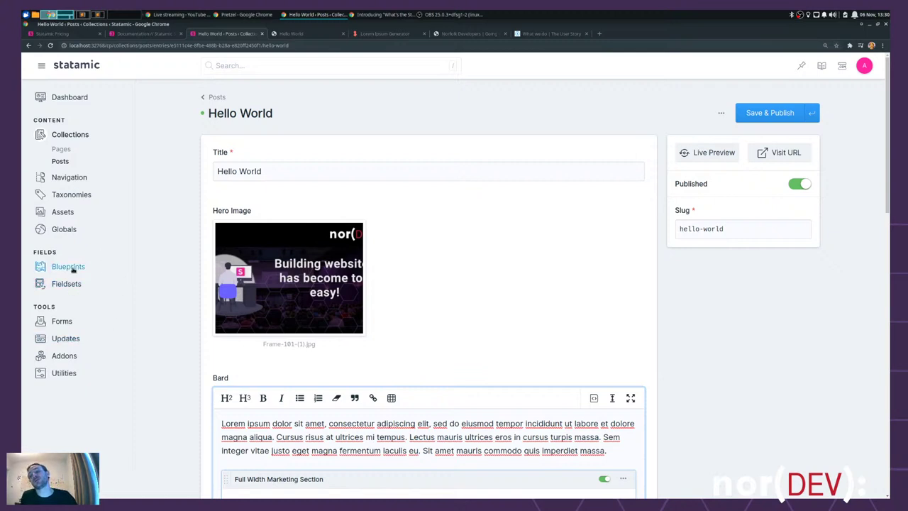
left_click(73, 268)
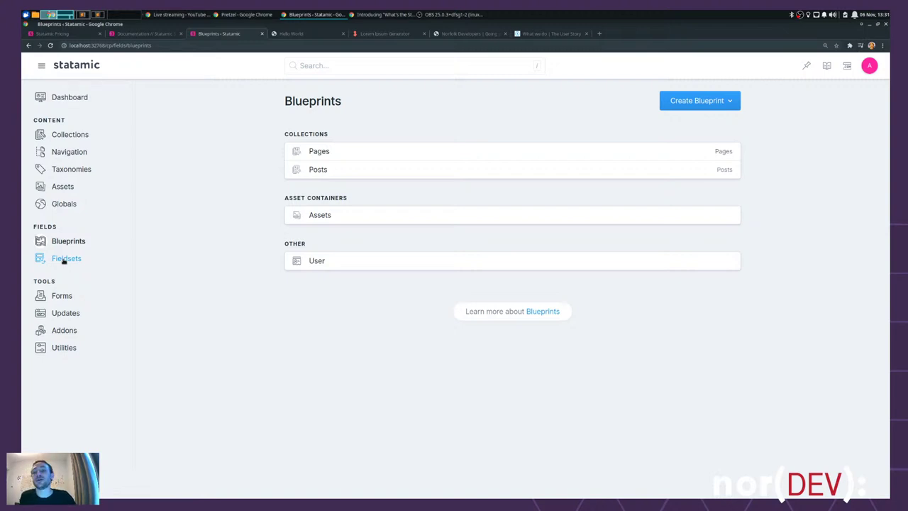
- Create a new fieldset titled 'Bard' with handle bard and save it
left_click(64, 259)
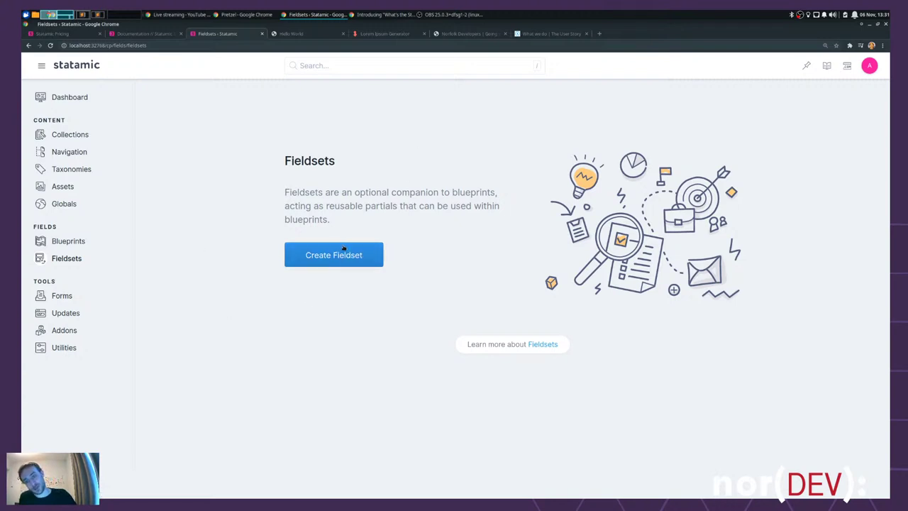
left_click(339, 256)
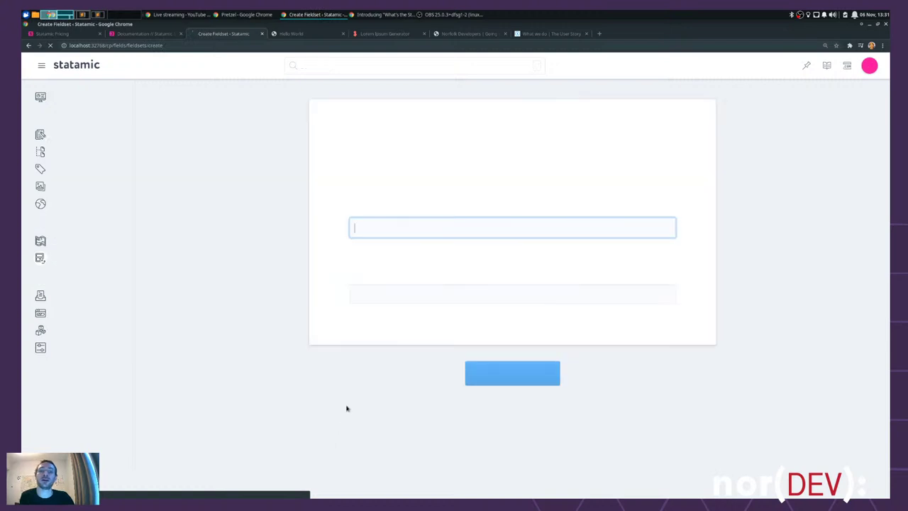
type("Bard")
key("Tab")
left_click(531, 373)
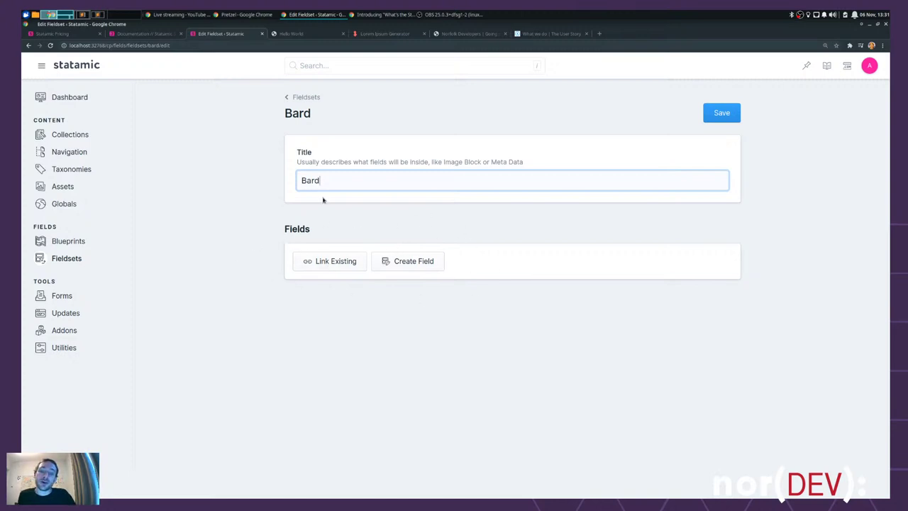
left_click(722, 114)
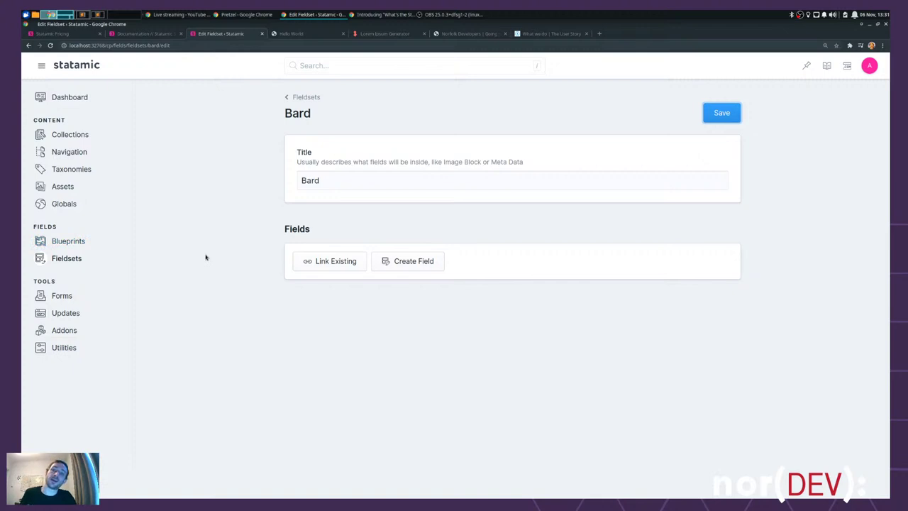
key("ctrl+alt+Right")
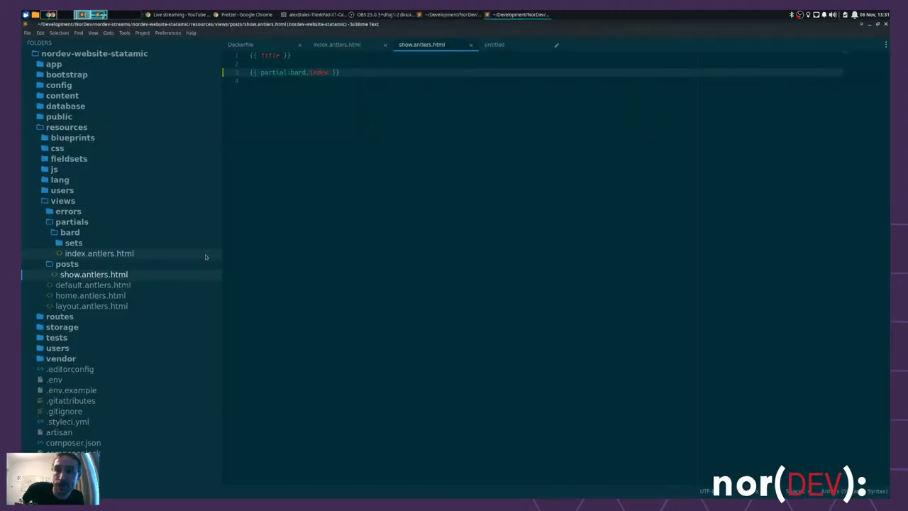
- Open the posts.yaml blueprint from the blueprints/collections/posts folder in the sidebar
left_click(78, 221)
left_click(81, 202)
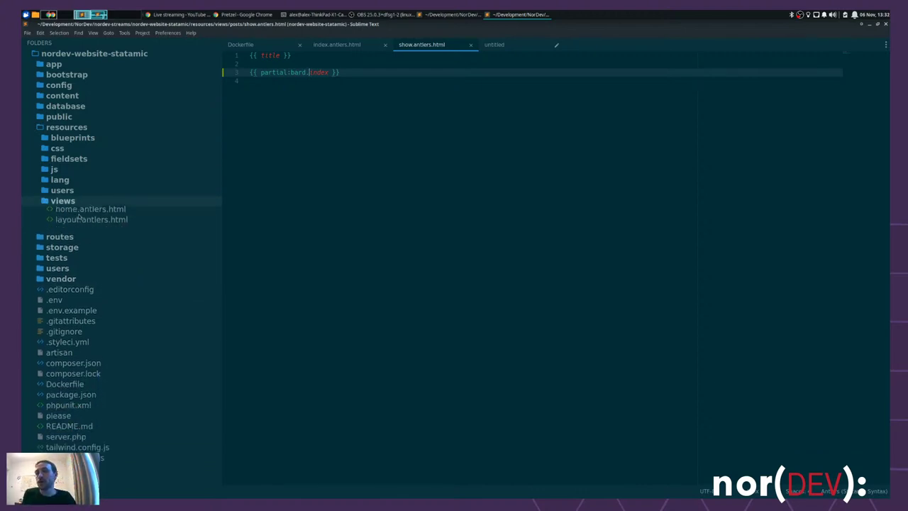
left_click(81, 139)
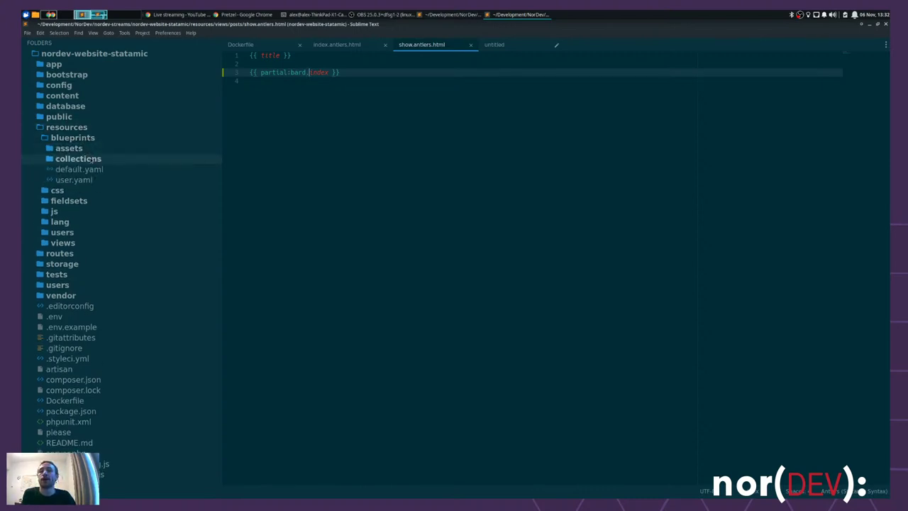
left_click(92, 160)
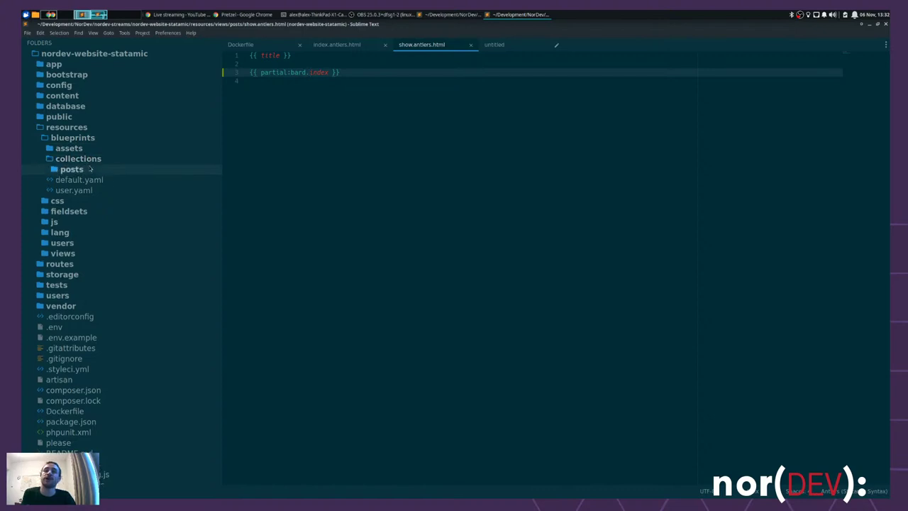
left_click(74, 169)
left_click(86, 181)
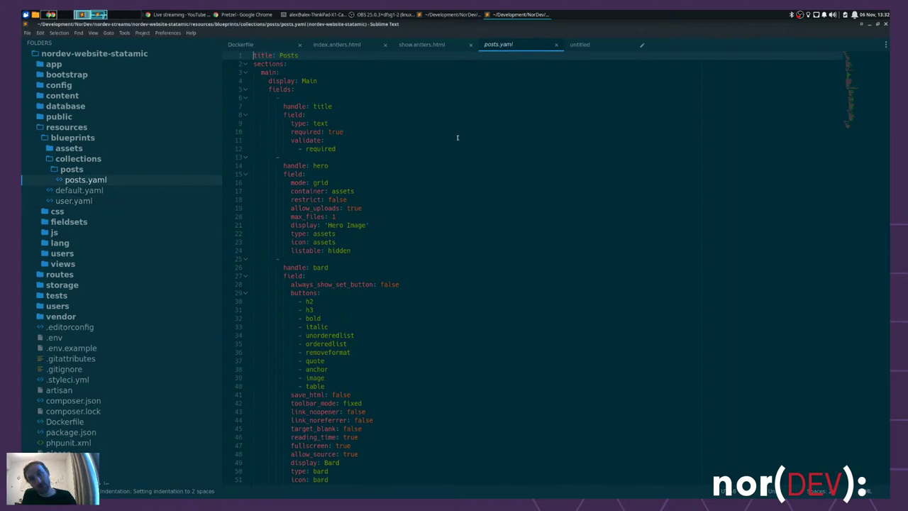
- Delete the Bard field block from posts.yaml, keeping title, hero and slug, and save
left_click_drag(273, 88, 394, 357)
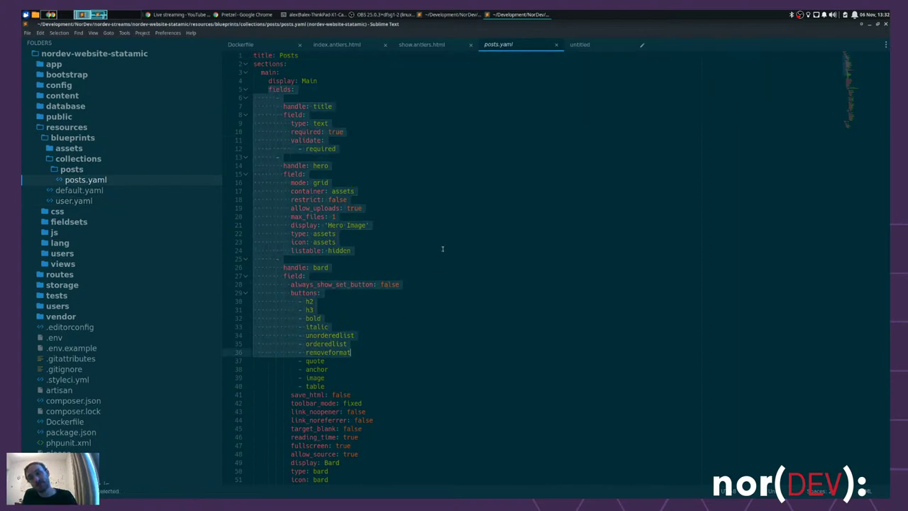
left_click(376, 250)
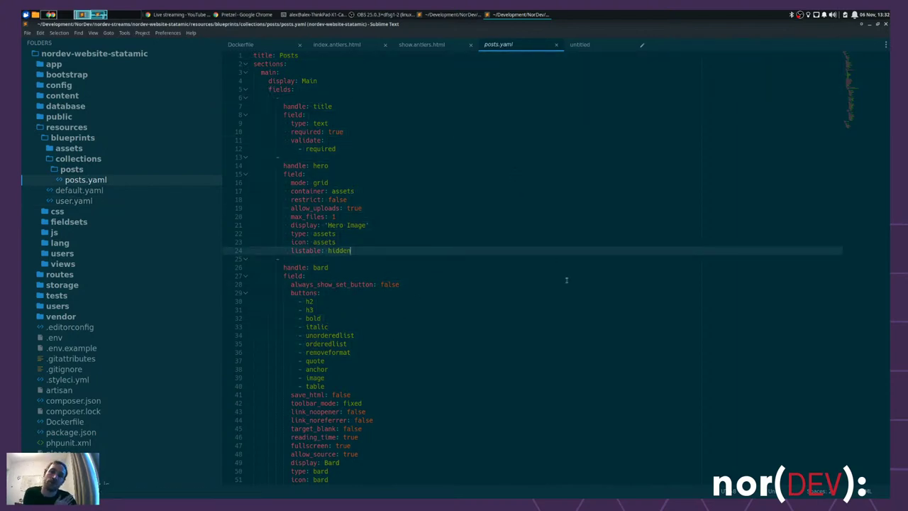
left_click(277, 90)
double_click(323, 106)
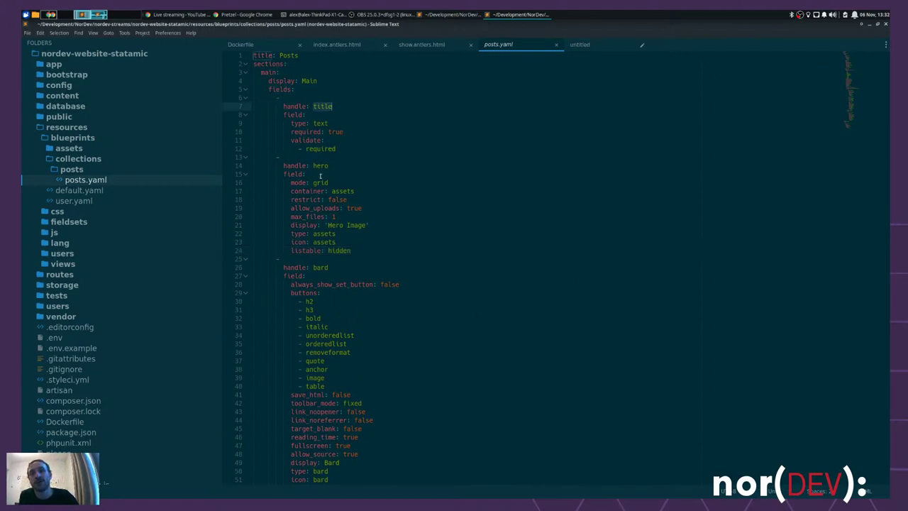
left_click_drag(291, 115, 343, 150)
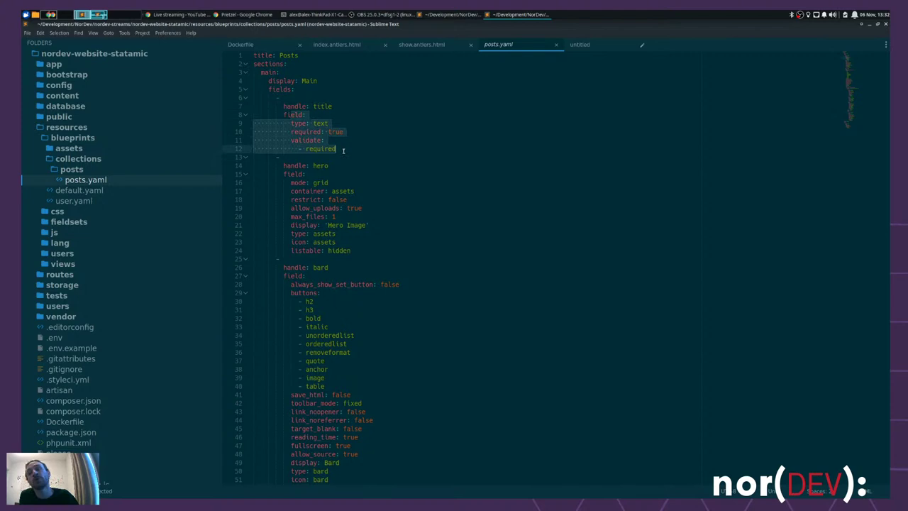
scroll(521, 184, "down", 7)
scroll(321, 96, "up", 5)
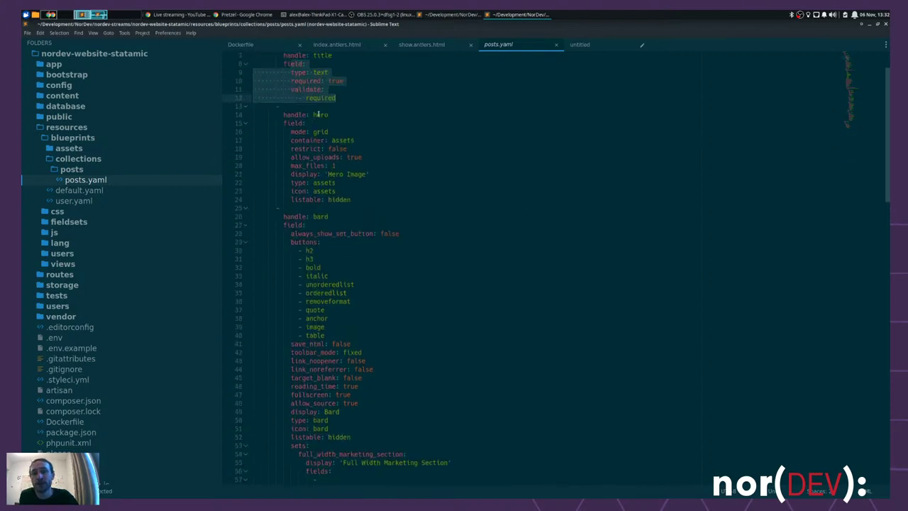
scroll(328, 235, "down", 4)
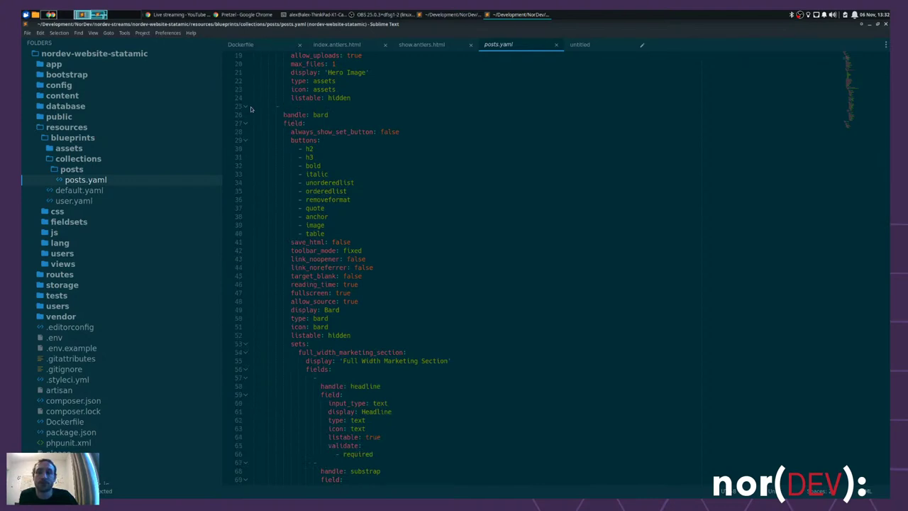
left_click_drag(253, 105, 377, 275)
scroll(365, 186, "down", 4)
scroll(364, 182, "down", 8)
scroll(362, 183, "down", 7)
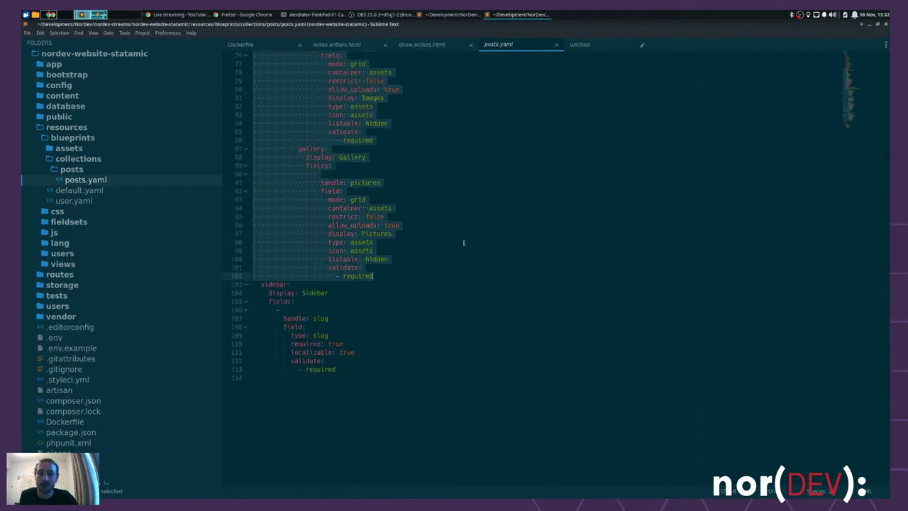
key("BackSpace")
key("BackSpace")
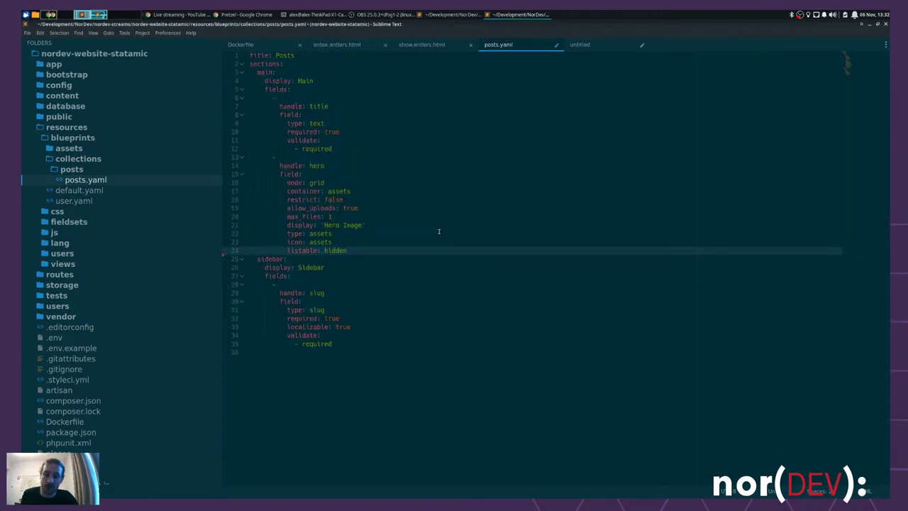
key("ctrl+s")
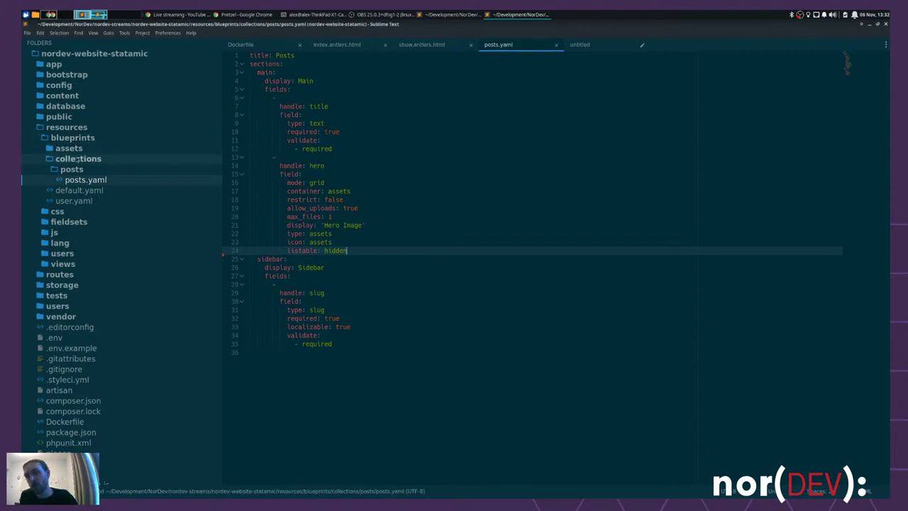
- Open fieldsets/bard.yaml and replace the empty fields placeholder with the pasted bard config
left_click(68, 222)
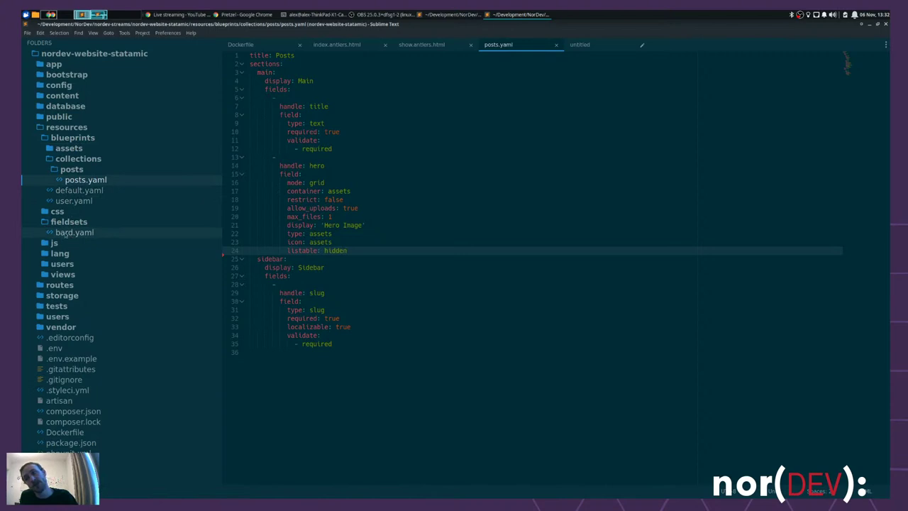
left_click(84, 234)
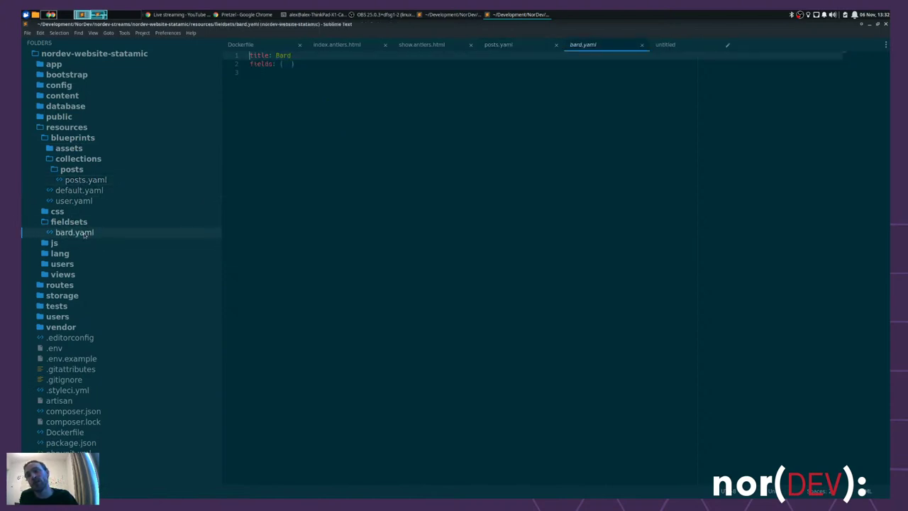
left_click(299, 64)
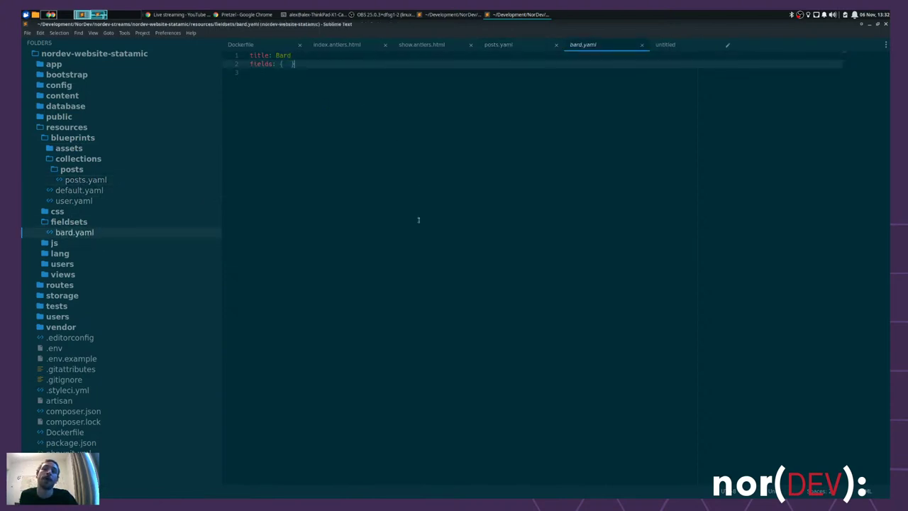
key("BackSpace")
key("BackSpace")
key("BackSpace")
key("BackSpace")
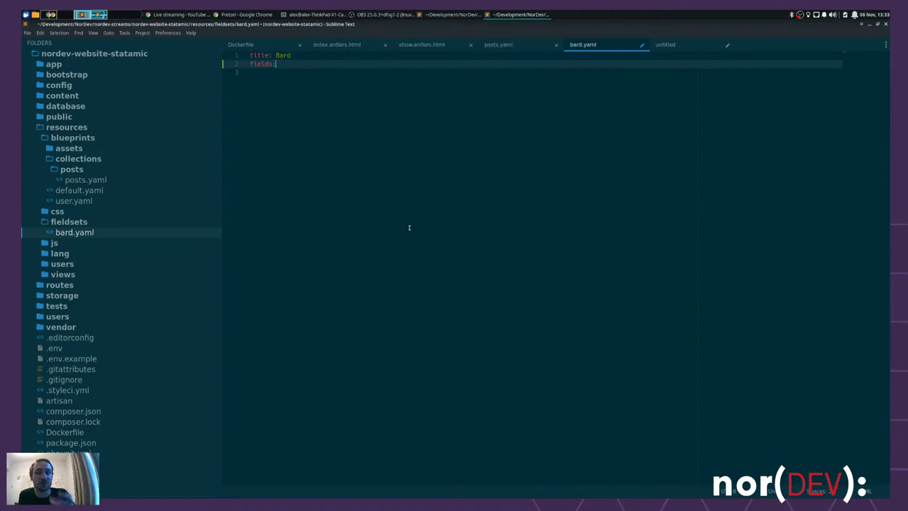
key("Return")
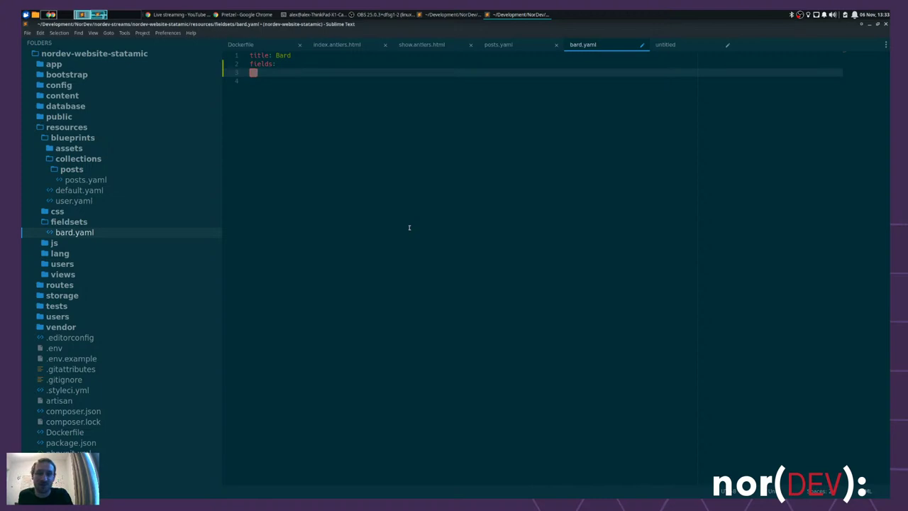
key("ctrl+v")
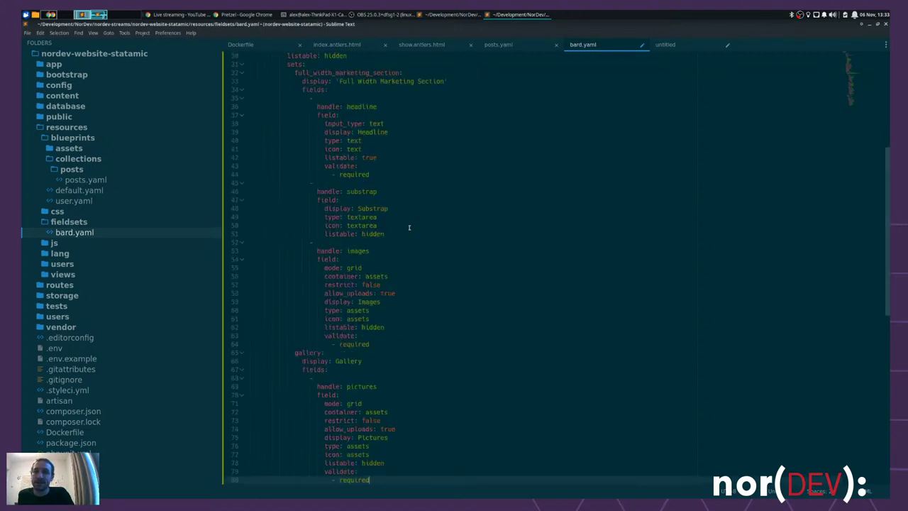
scroll(409, 227, "up", 10)
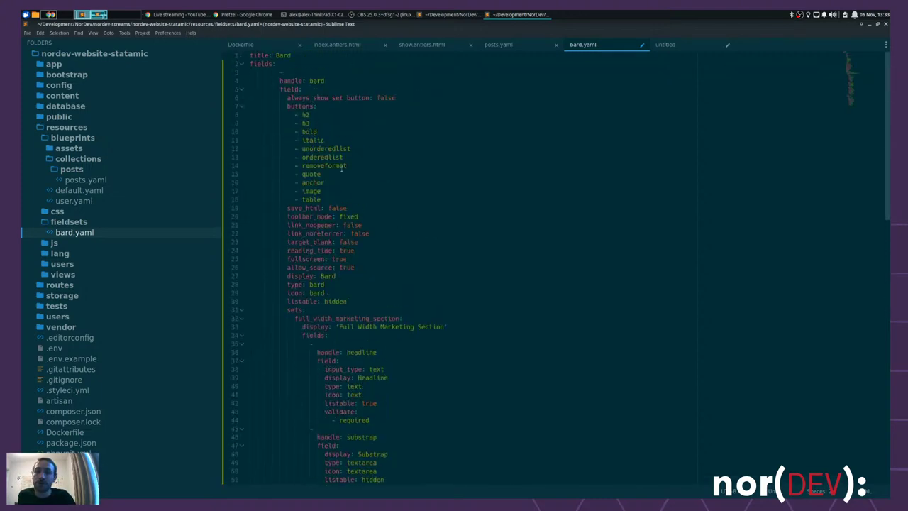
- Unindent the pasted bard definition by two levels and save bard.yaml
left_click(394, 71)
key("BackSpace")
key("BackSpace")
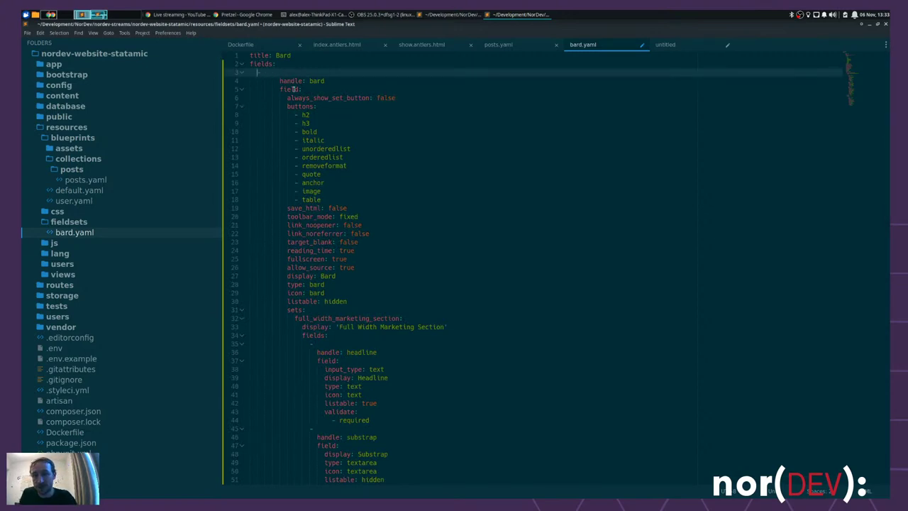
left_click_drag(293, 81, 298, 387)
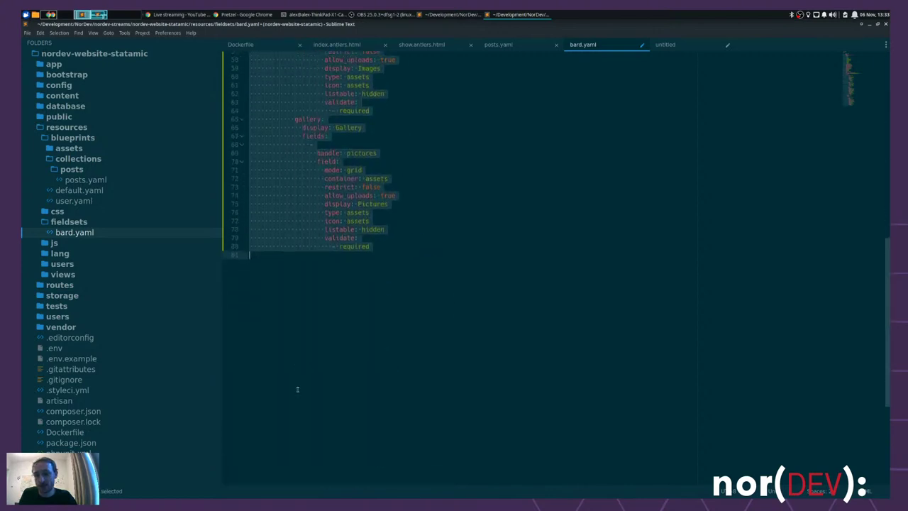
scroll(546, 253, "up", 10)
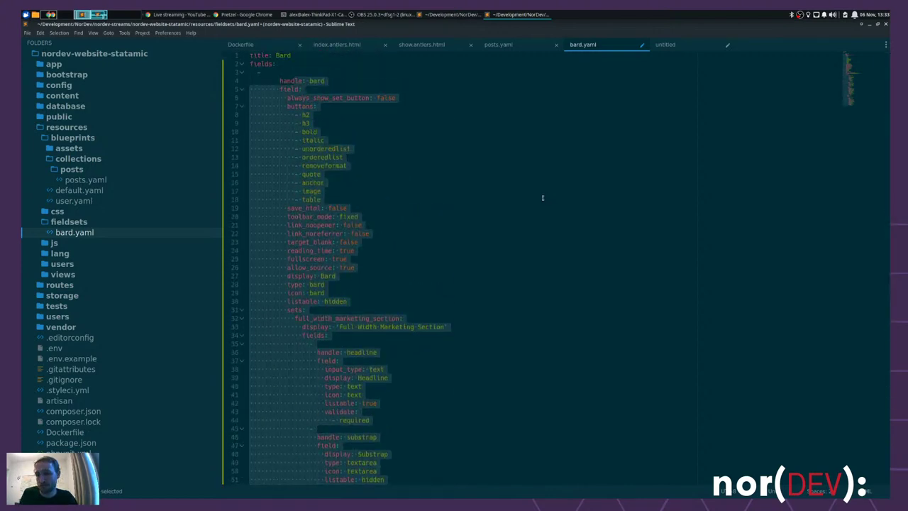
key("shift+Tab")
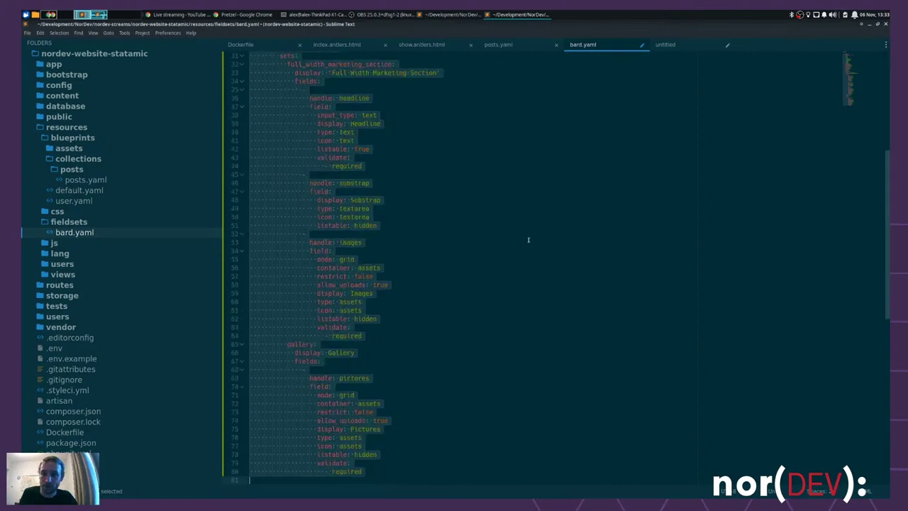
scroll(528, 231, "up", 10)
key("shift+Tab")
scroll(519, 237, "up", 10)
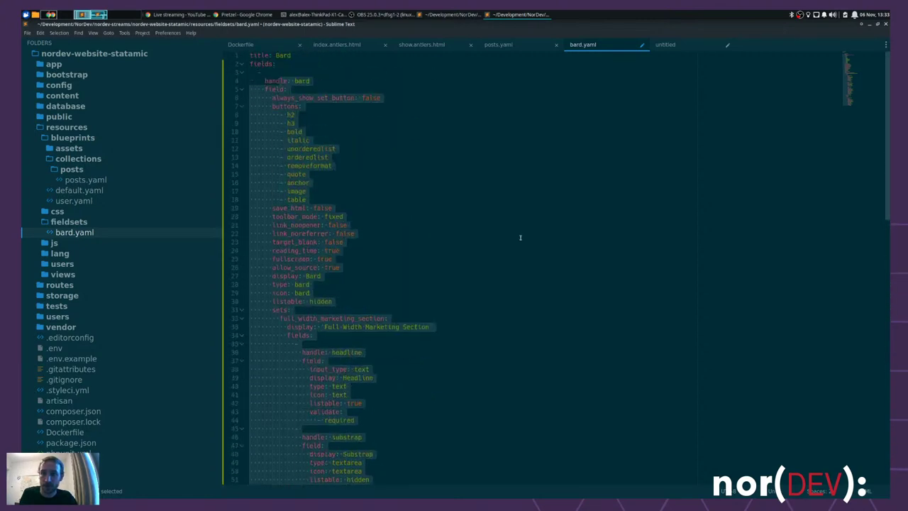
left_click(480, 224)
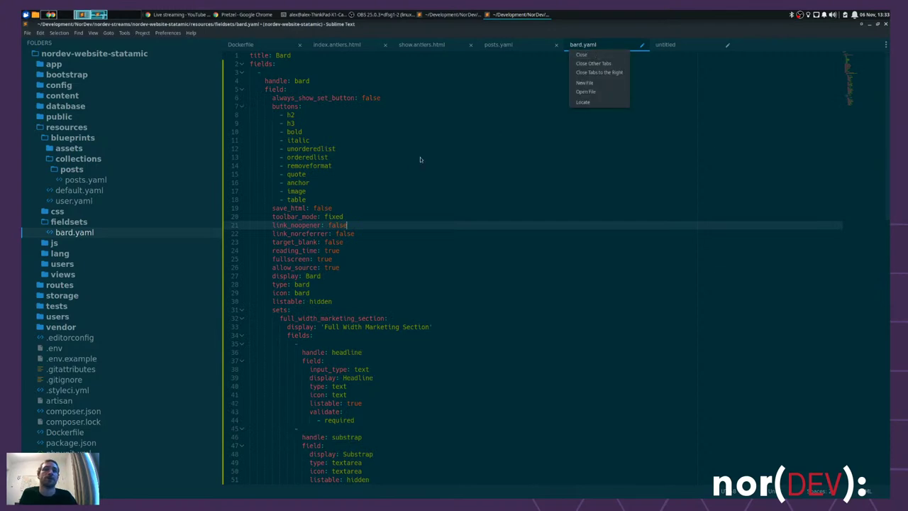
left_click(669, 59)
key("ctrl+s")
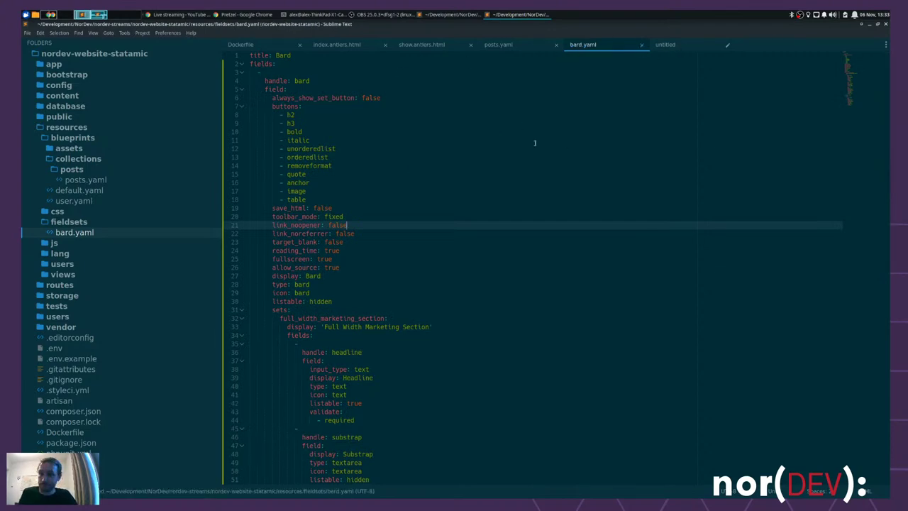
key("alt+Tab")
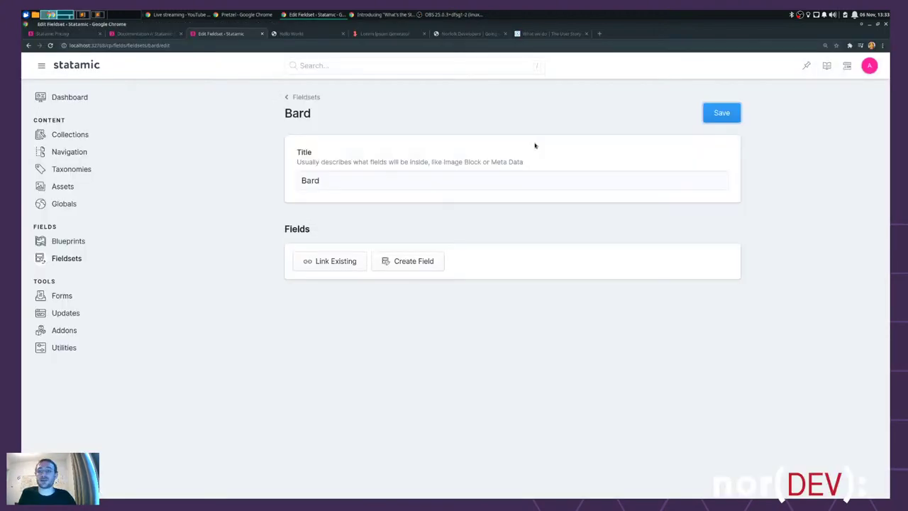
- Reload the Bard fieldset, check its Bard field's two sets, and open the Blueprints list
key("F5")
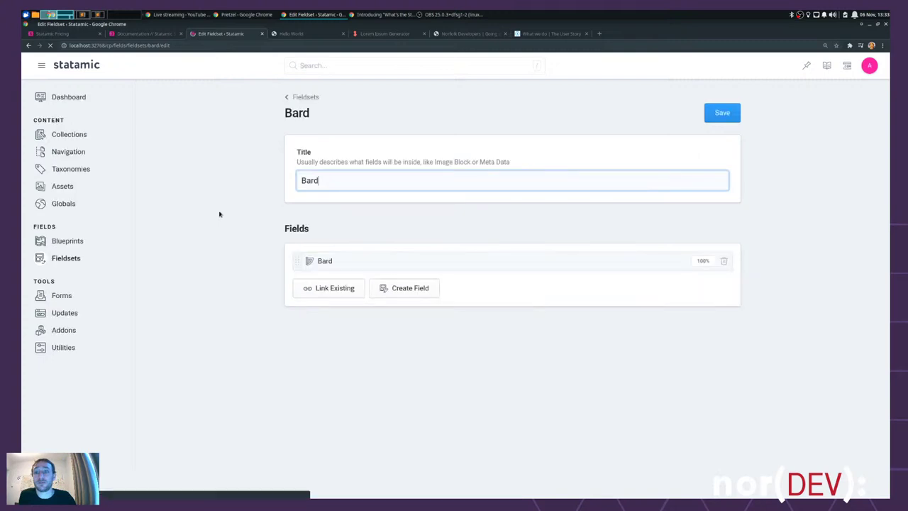
left_click(325, 262)
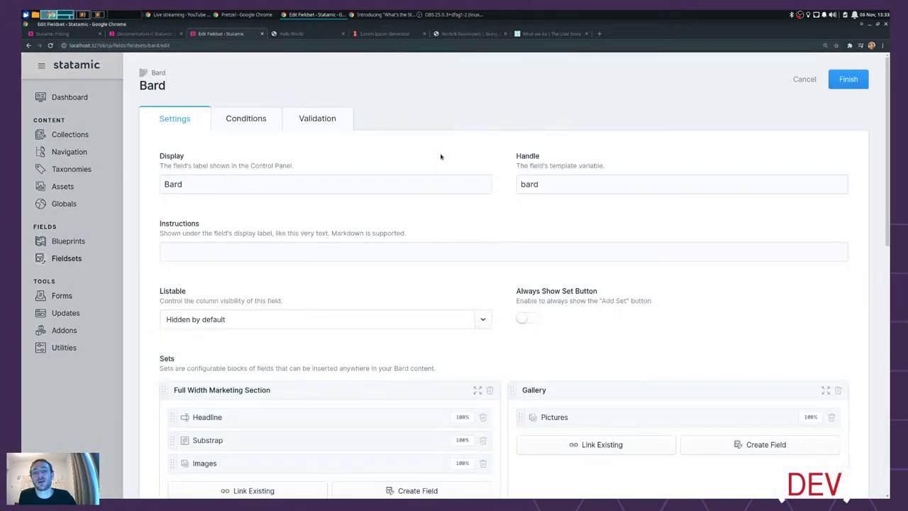
scroll(458, 311, "down", 3)
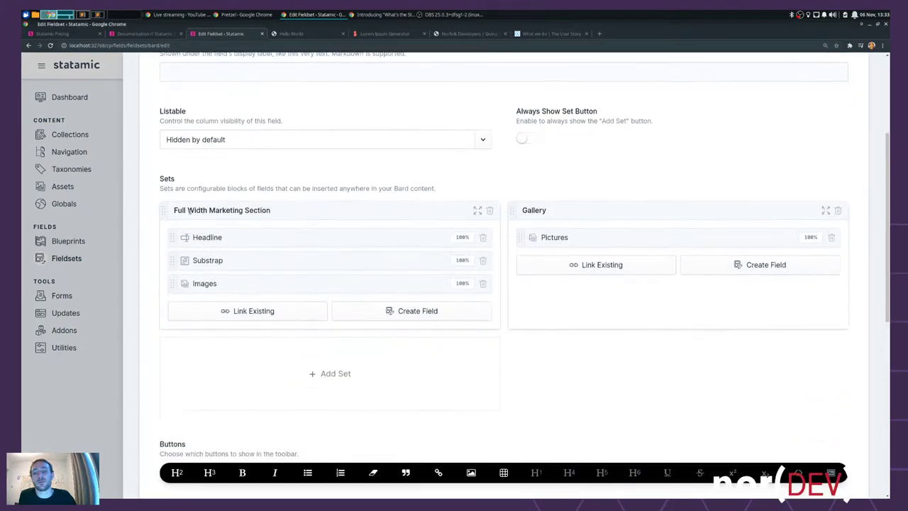
scroll(702, 202, "up", 3)
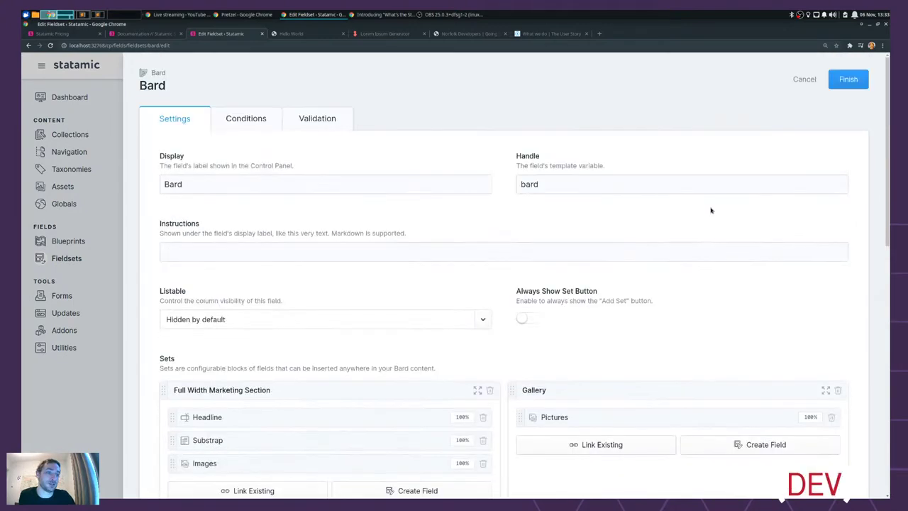
left_click(848, 80)
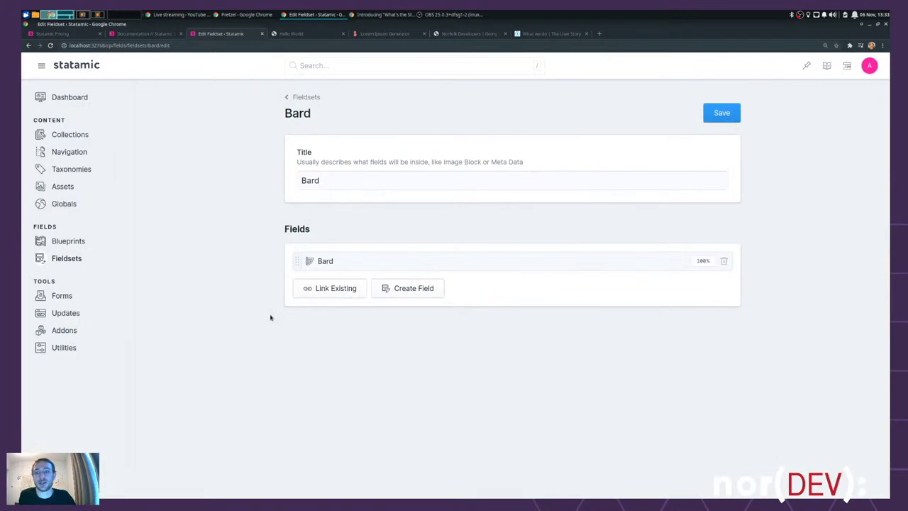
left_click(304, 97)
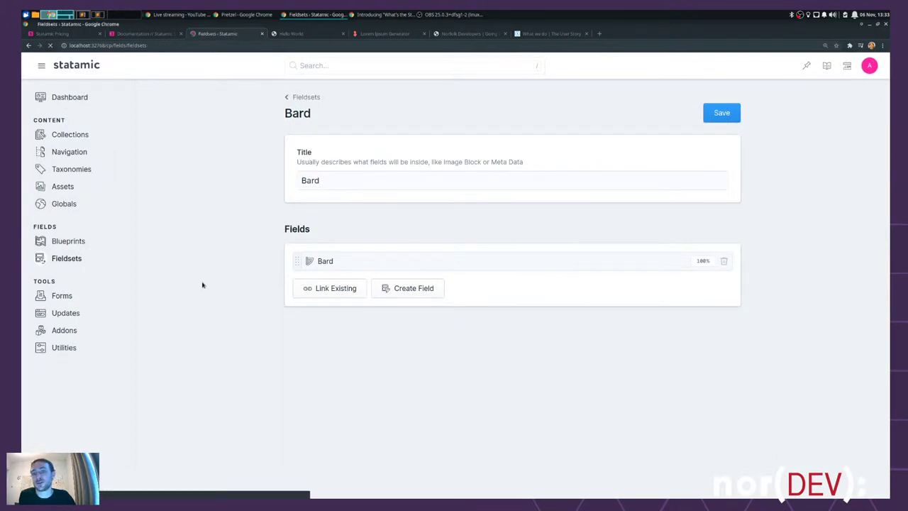
left_click(66, 243)
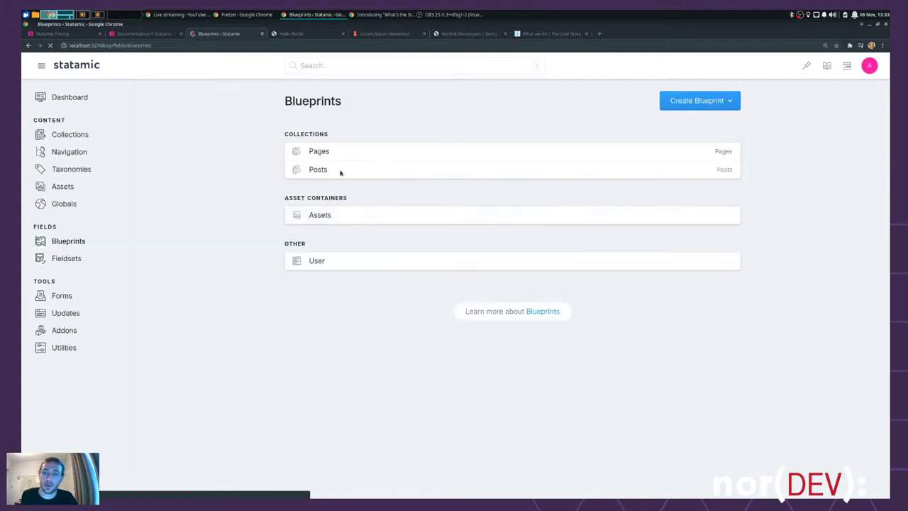
- Link the Bard fieldset into the Posts blueprint's Main section with an empty prefix
left_click(317, 170)
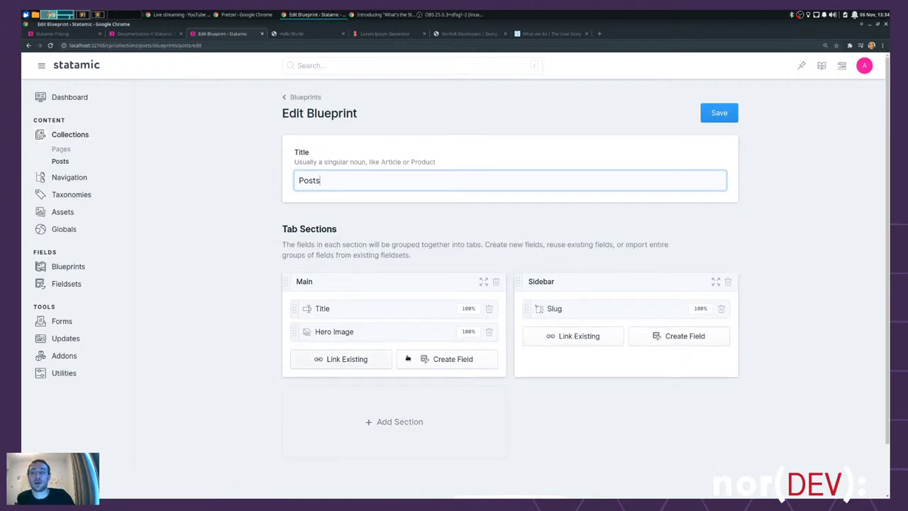
scroll(307, 354, "down", 1)
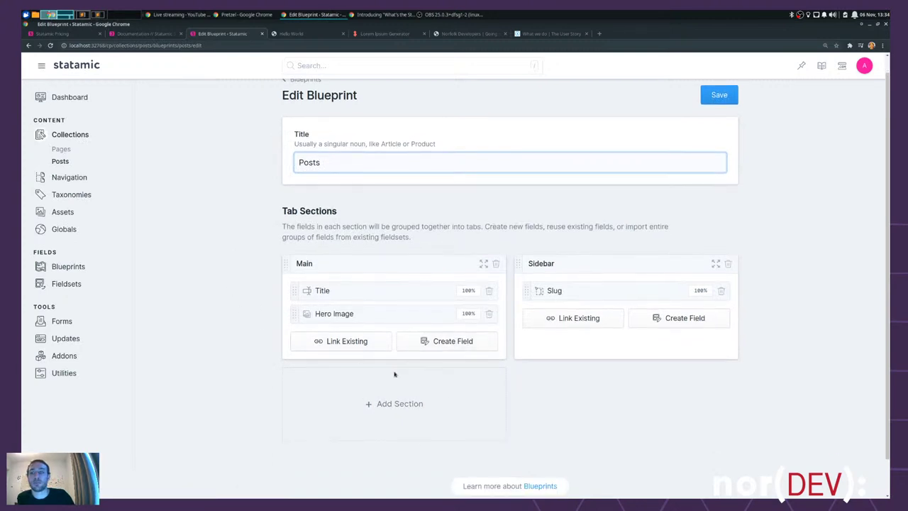
left_click(349, 341)
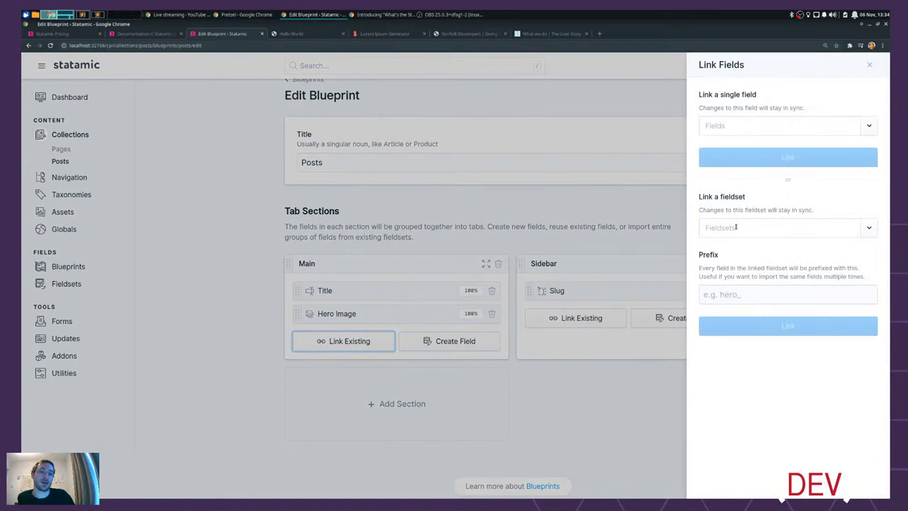
left_click(871, 226)
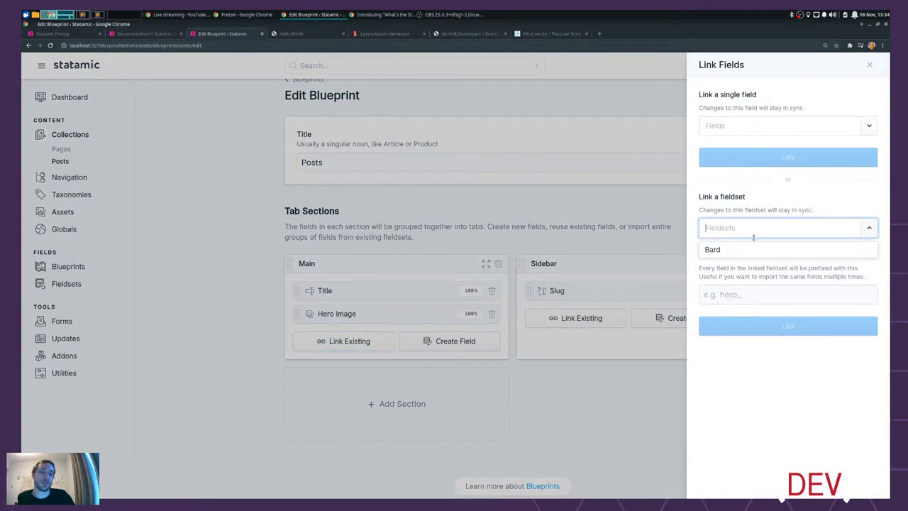
left_click(716, 251)
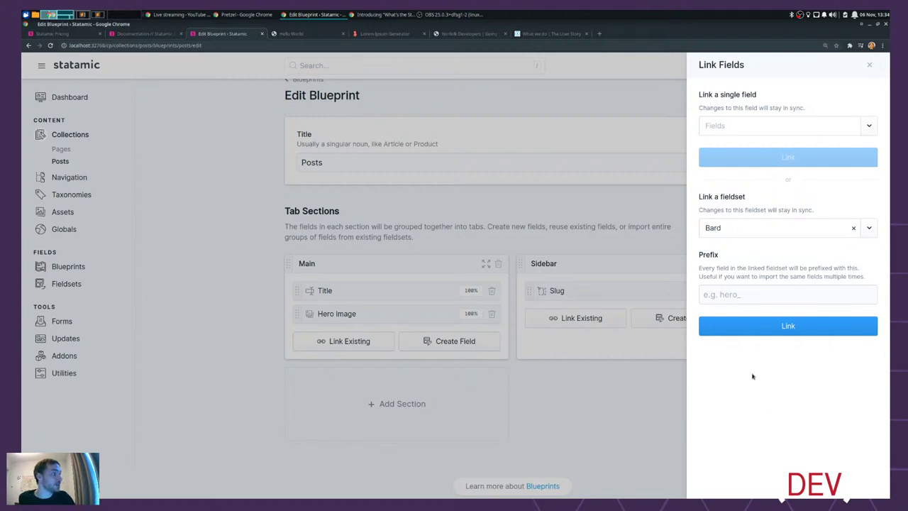
left_click(725, 295)
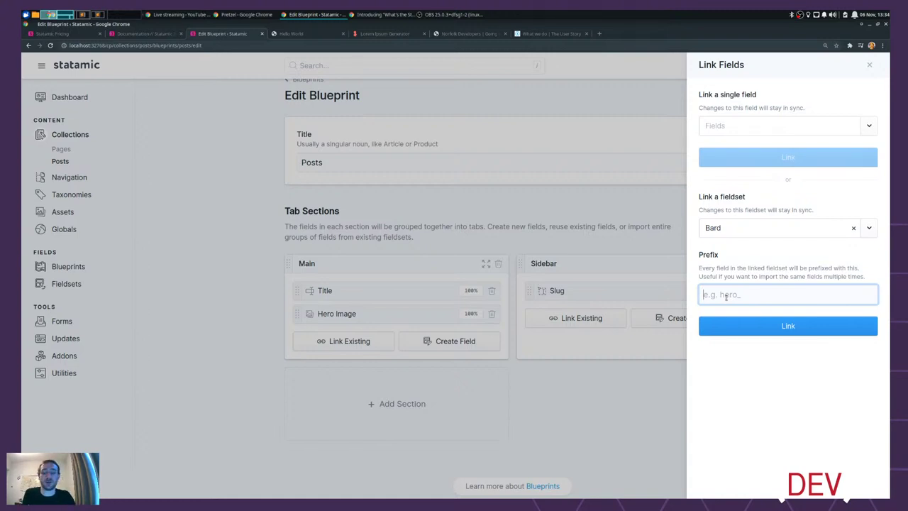
type("other_")
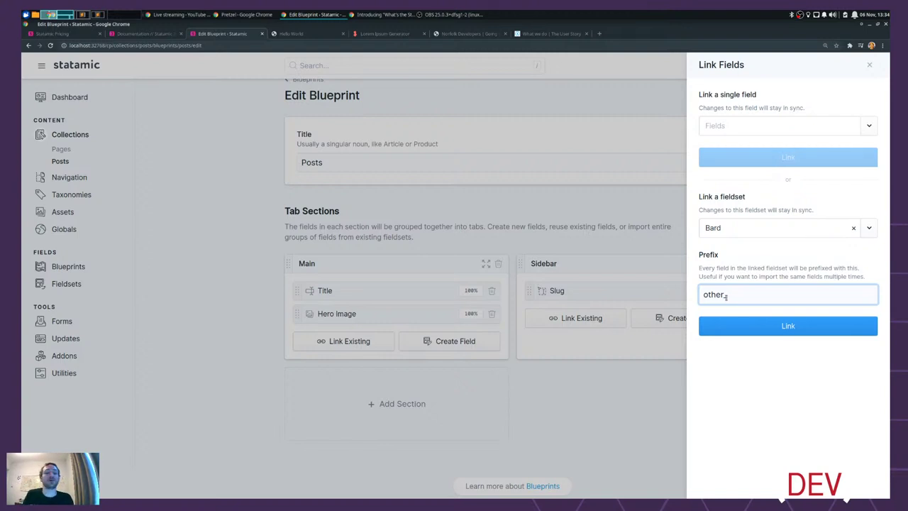
double_click(725, 295)
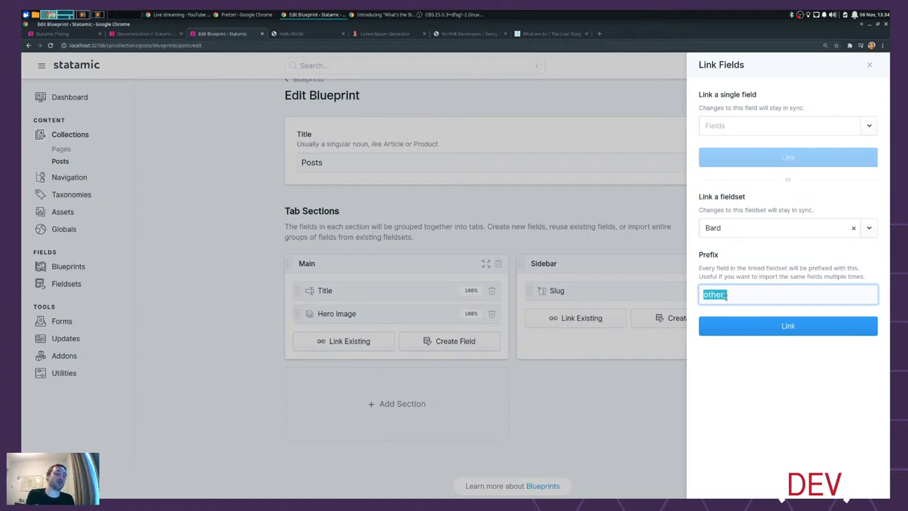
key("BackSpace")
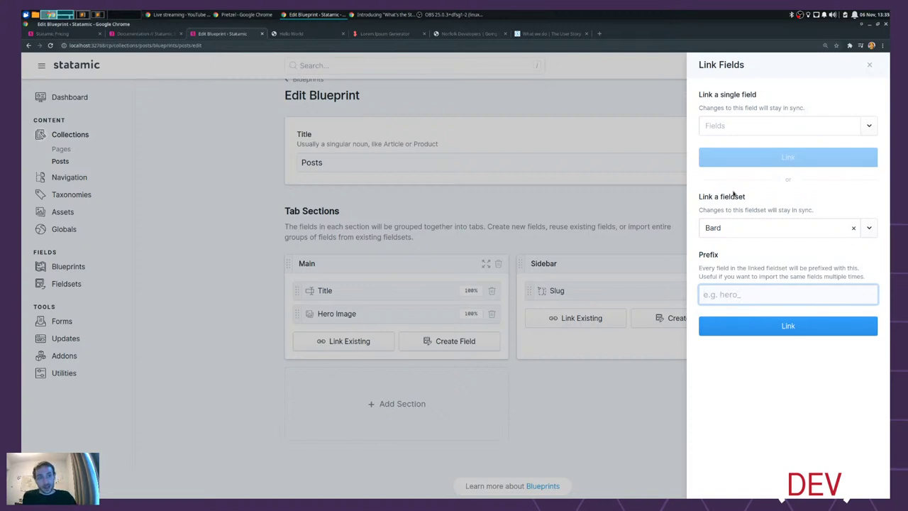
left_click(794, 325)
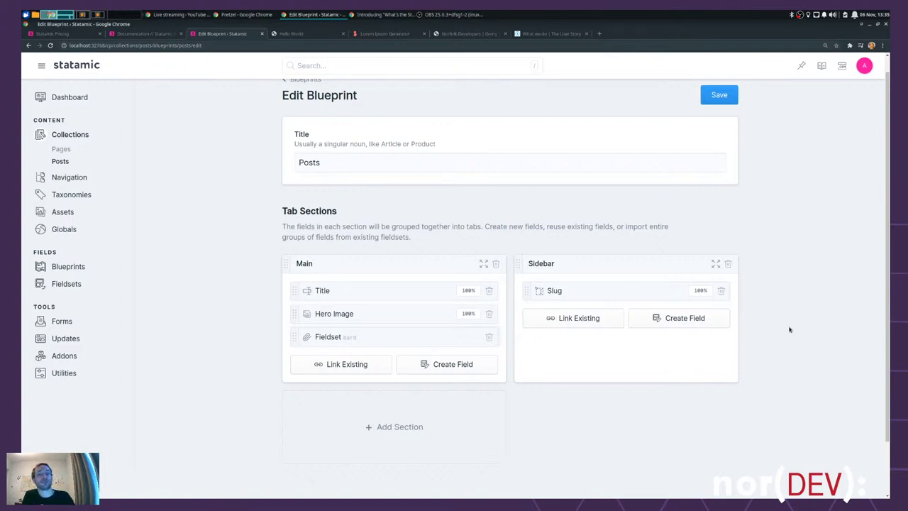
- Save the Posts blueprint and open the Hello World post in the editor
left_click(725, 95)
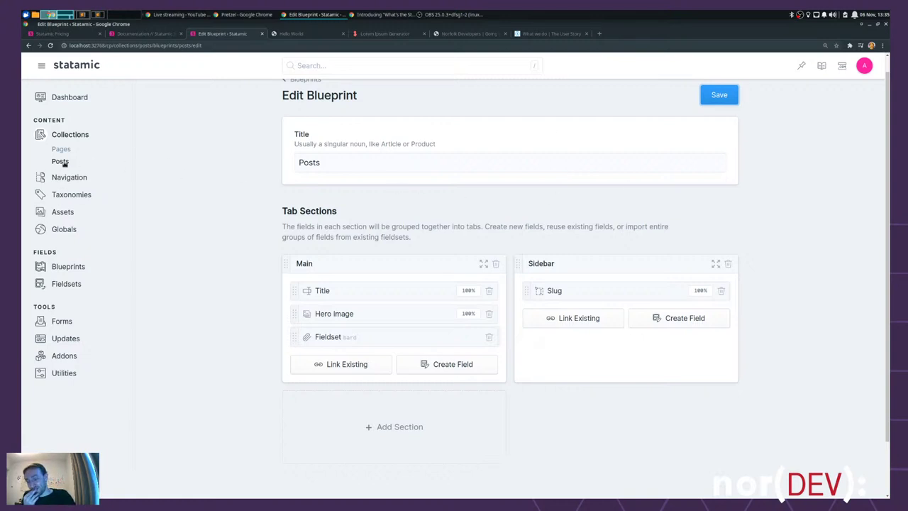
left_click(61, 161)
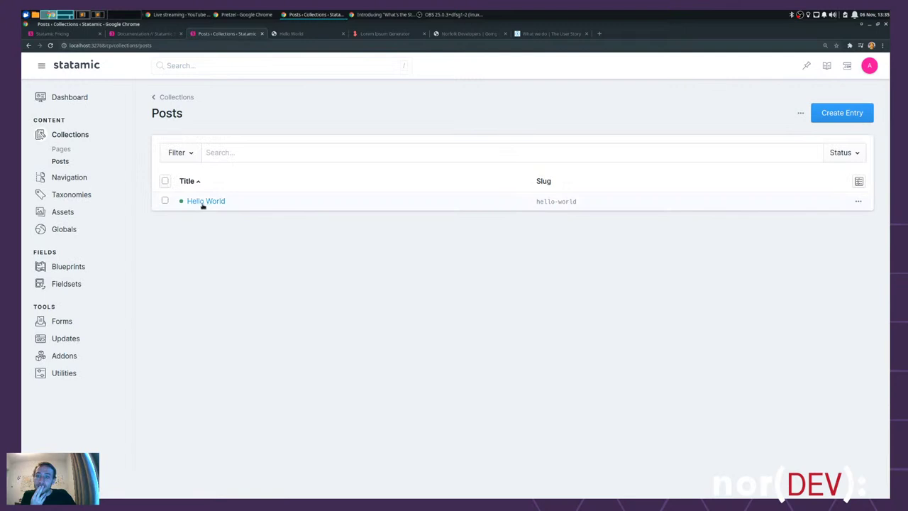
left_click(205, 201)
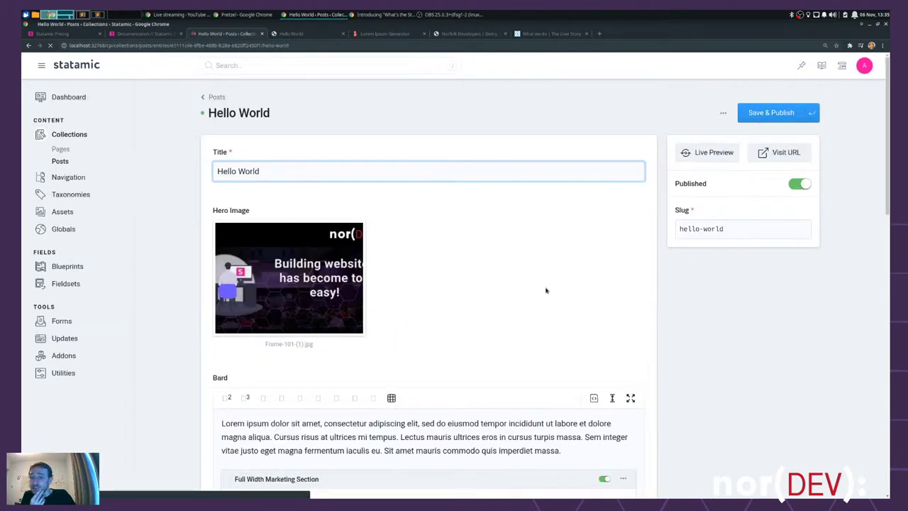
scroll(545, 288, "down", 3)
scroll(708, 336, "down", 10)
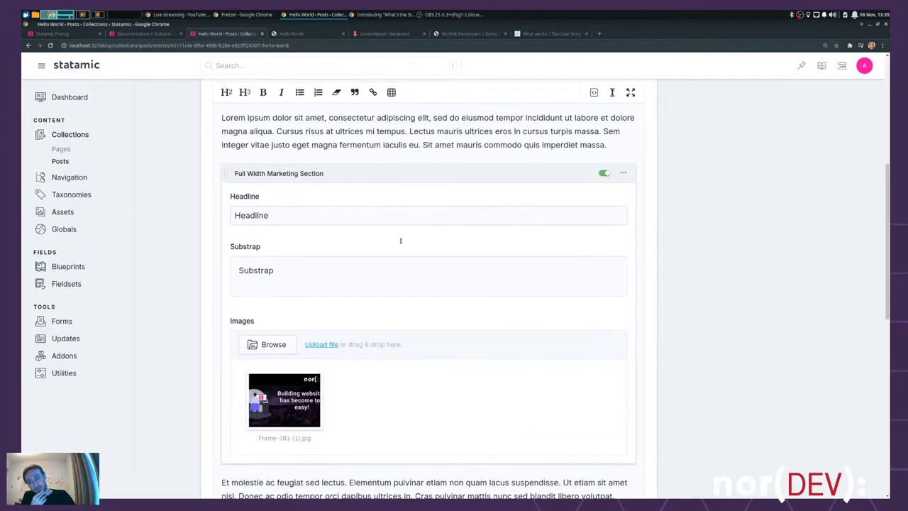
scroll(419, 203, "down", 6)
scroll(425, 284, "up", 20)
- View the Hello World post on the site, reload it to confirm the Bard content, and close it
left_click(783, 152)
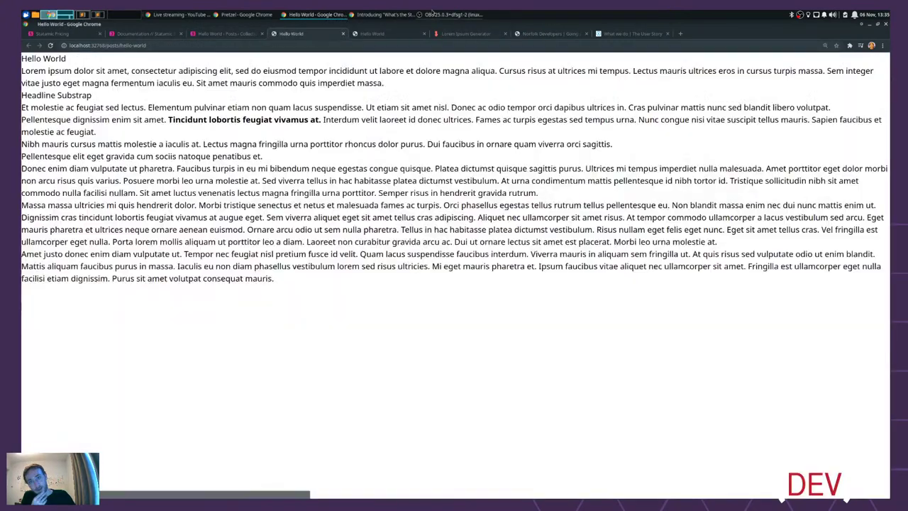
left_click(424, 33)
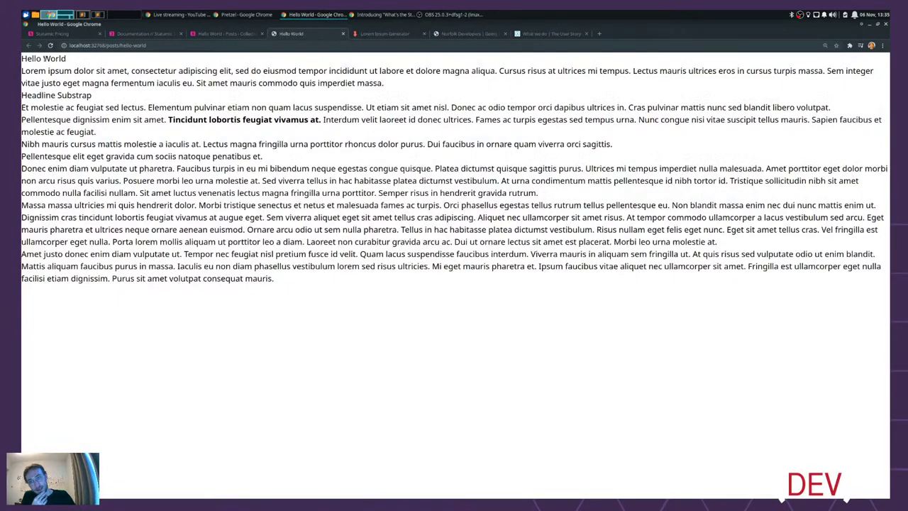
left_click(51, 45)
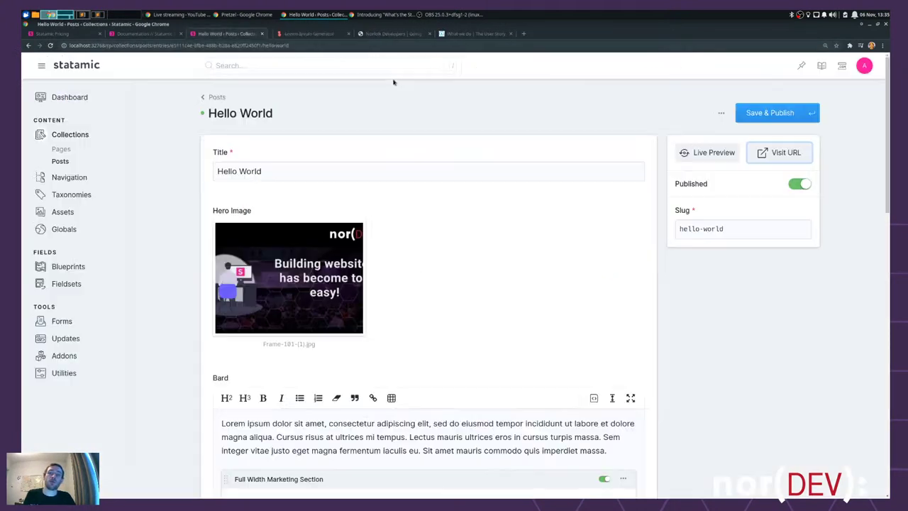
left_click(343, 33)
left_click(163, 236)
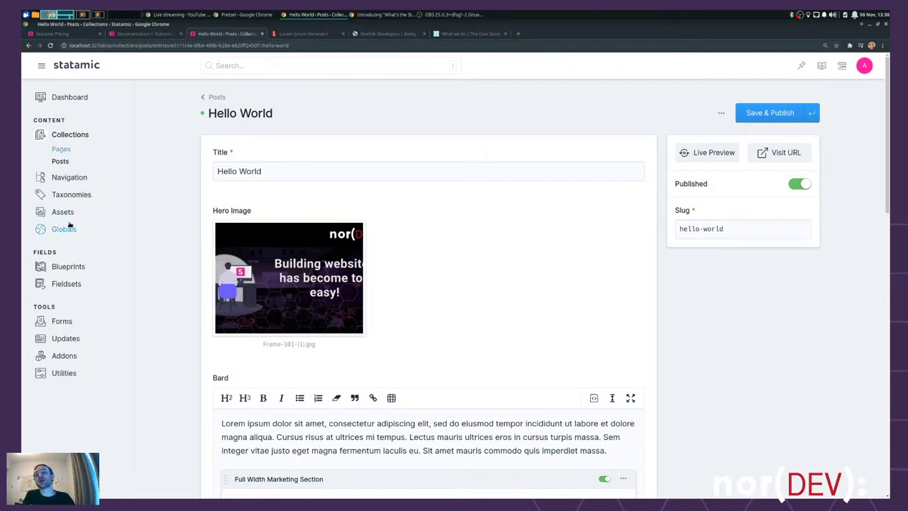
left_click(67, 267)
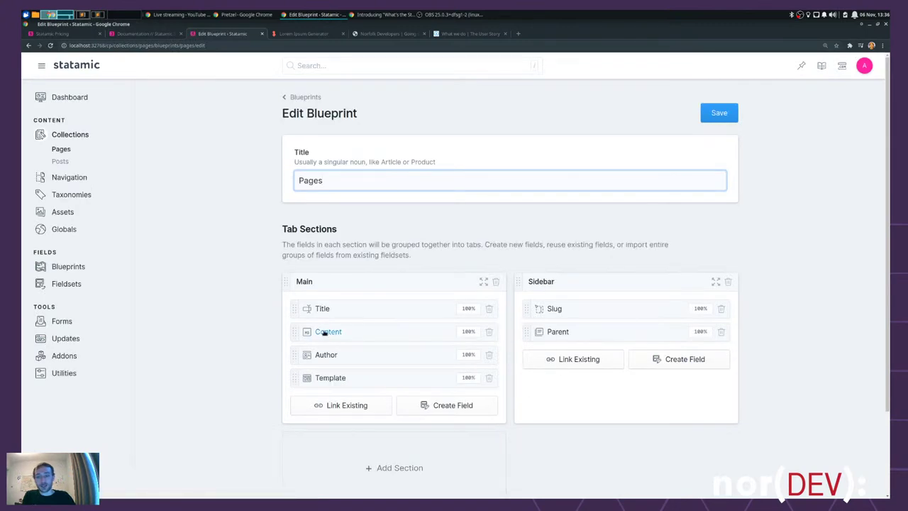
- Remove Content, Template and Author from Pages' Main section, link Bard under Title, and save
left_click(489, 331)
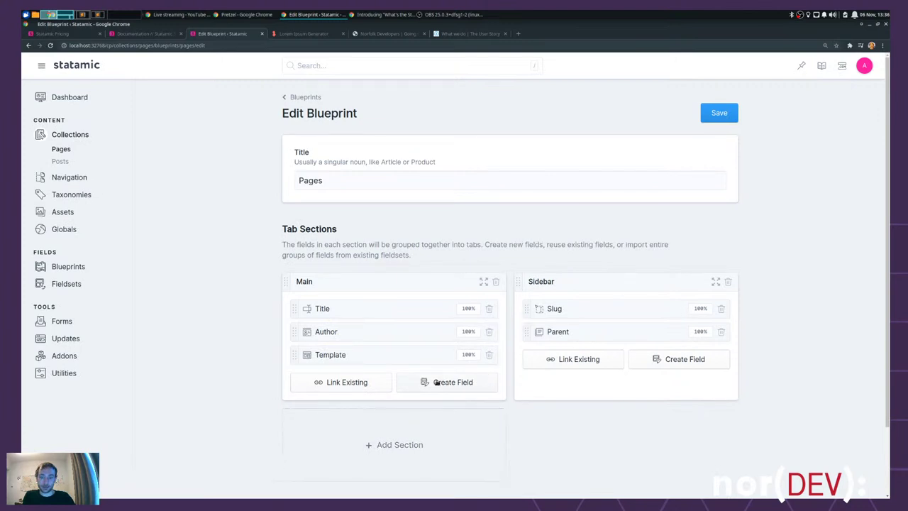
left_click(360, 386)
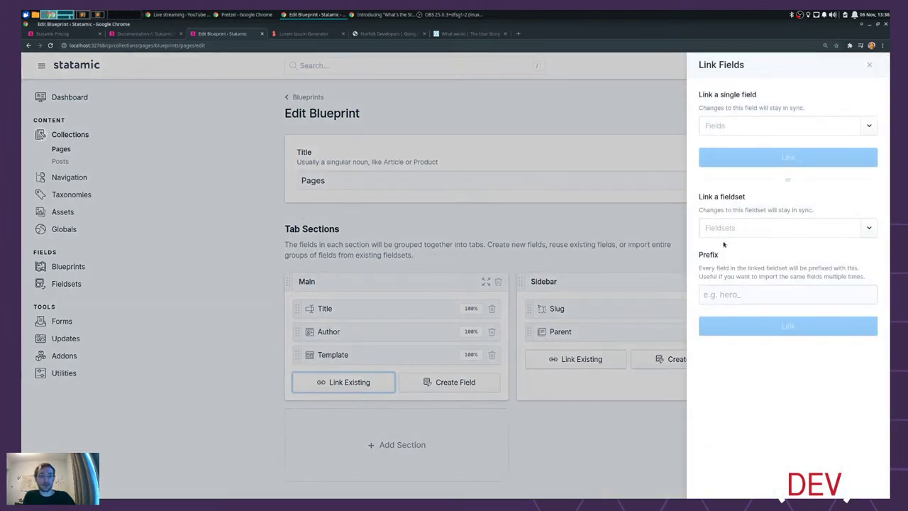
left_click(861, 227)
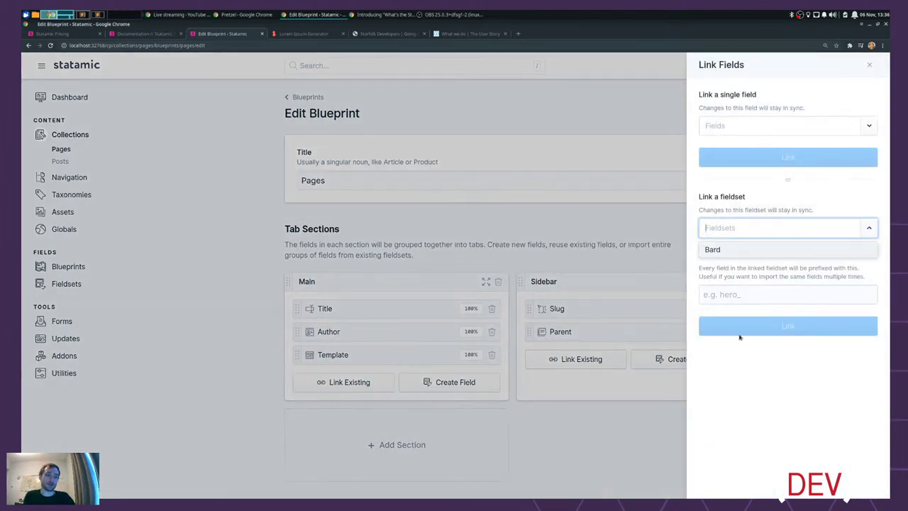
left_click(717, 251)
left_click(814, 330)
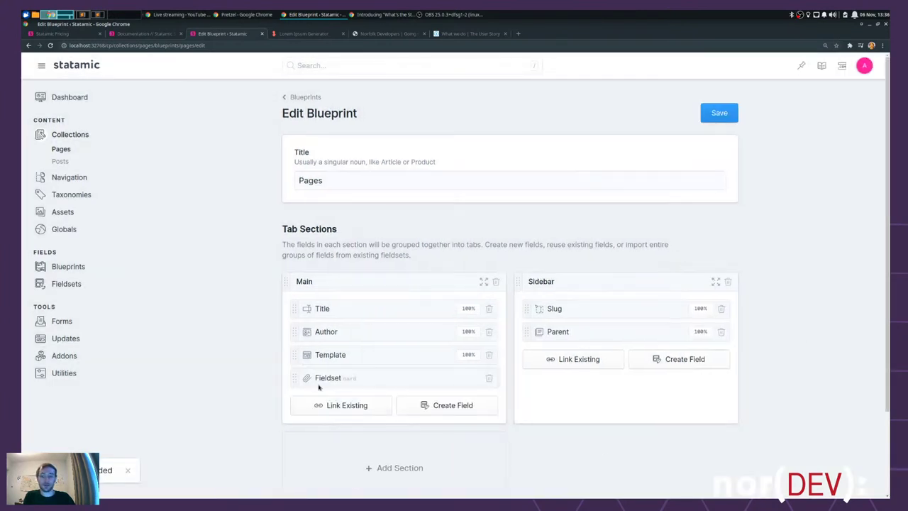
left_click_drag(297, 378, 291, 331)
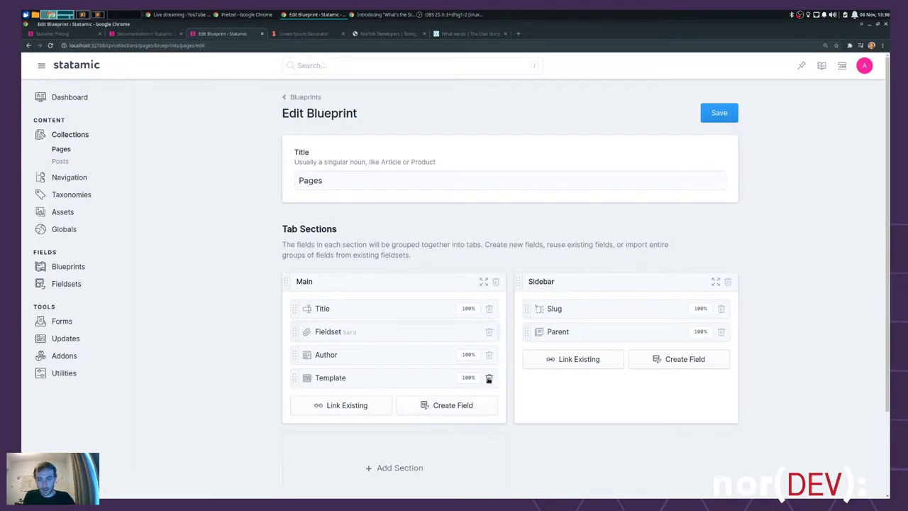
left_click(489, 378)
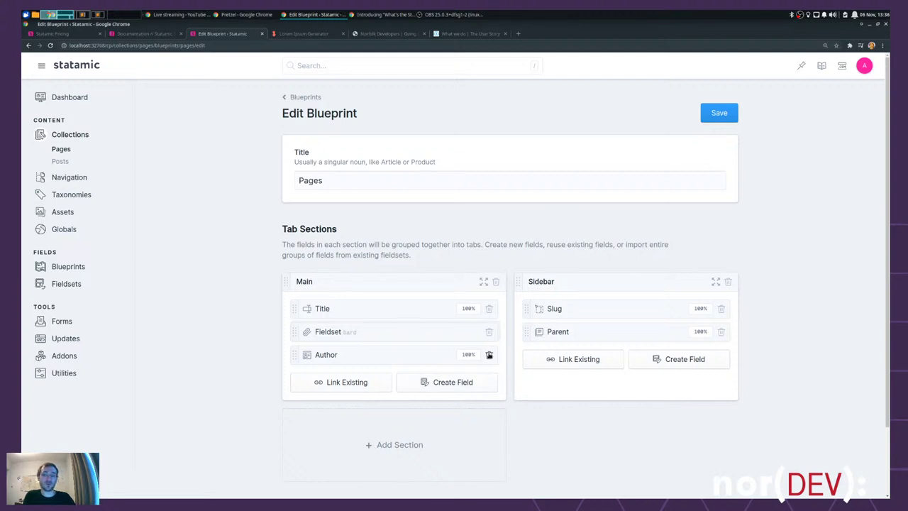
left_click(489, 354)
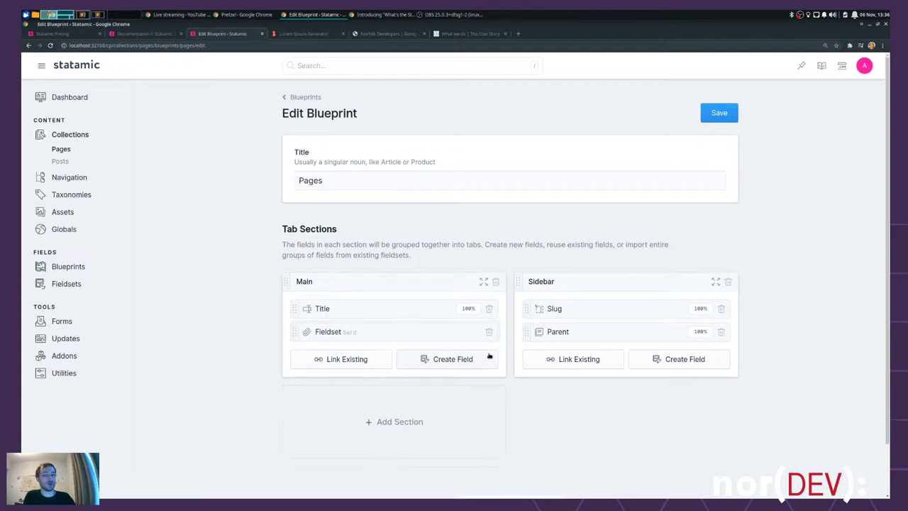
left_click(718, 114)
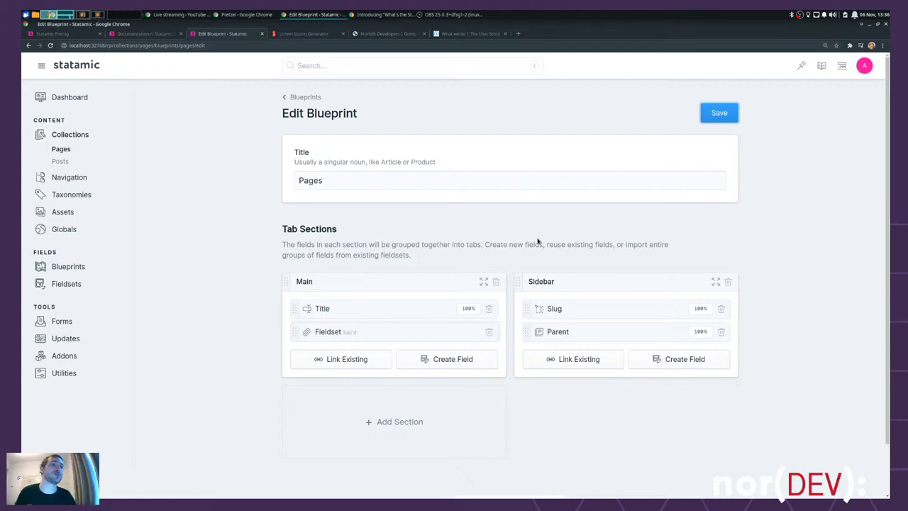
left_click_drag(345, 229, 276, 227)
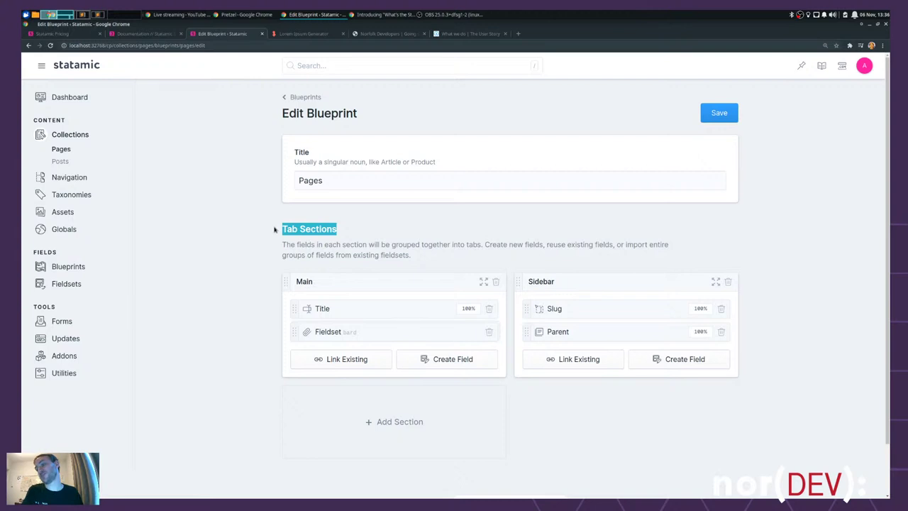
- Save the Pages blueprint again and open the Pages collection tree
left_click(316, 228)
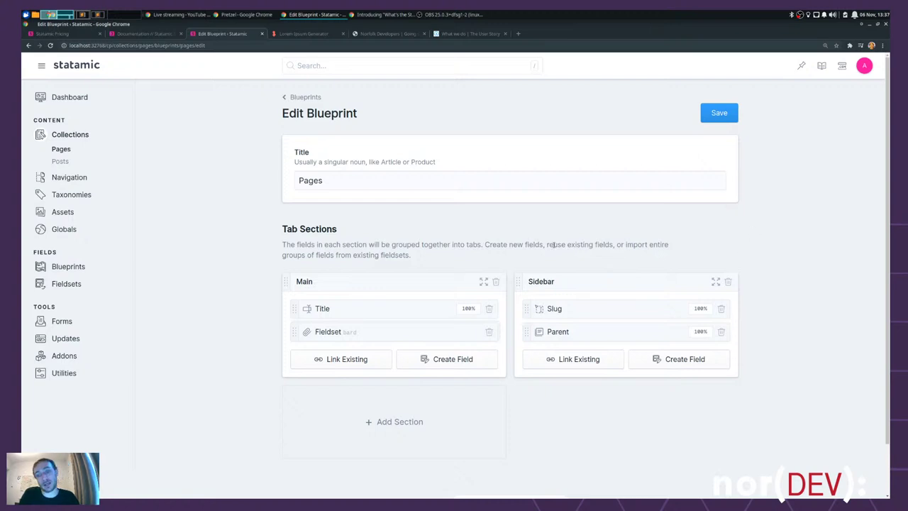
left_click(727, 115)
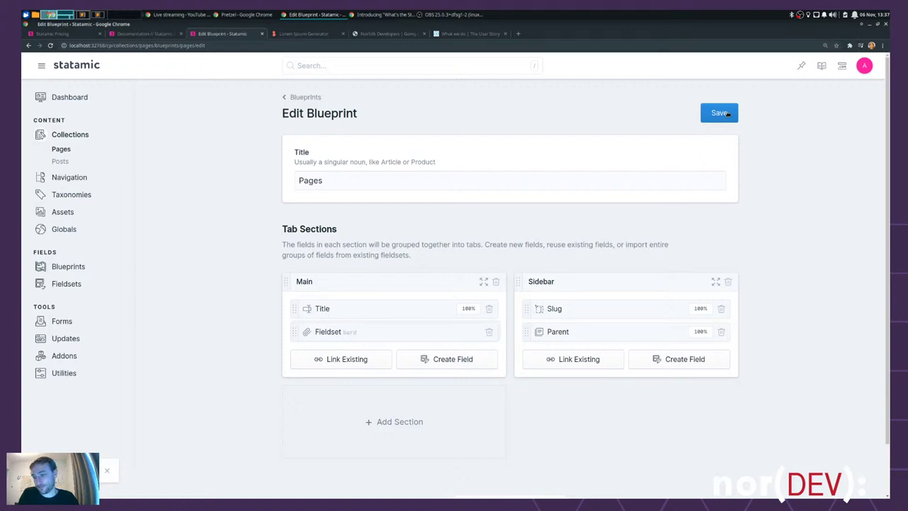
left_click(63, 151)
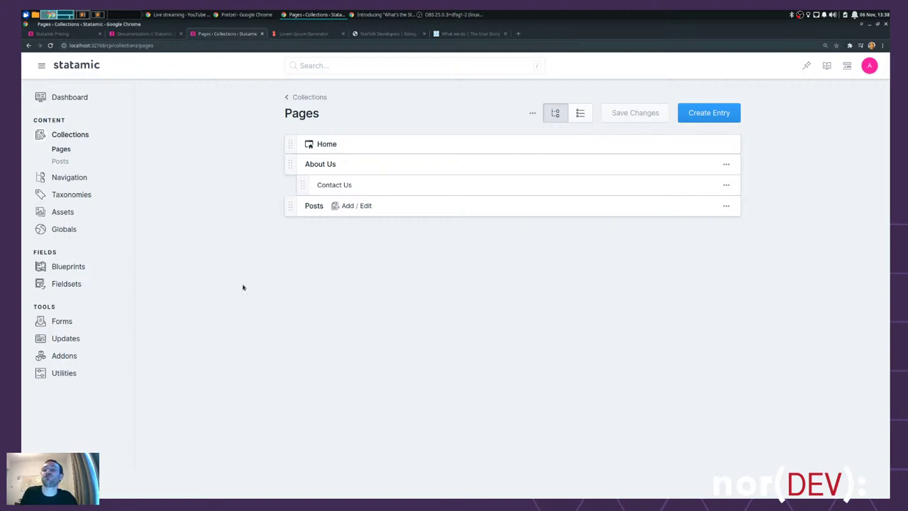
- Collapse the unneeded sidebar folders and open posts.md from content/collections/pages
key("alt+Tab")
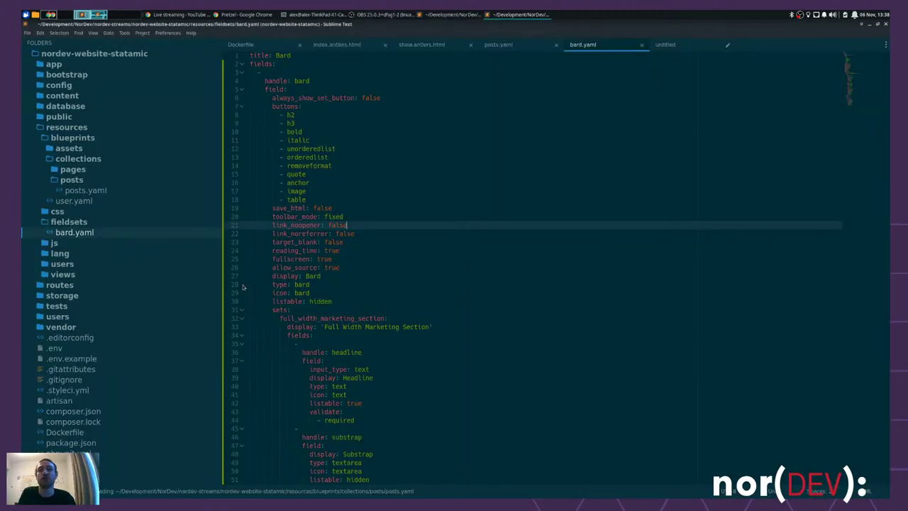
left_click(71, 180)
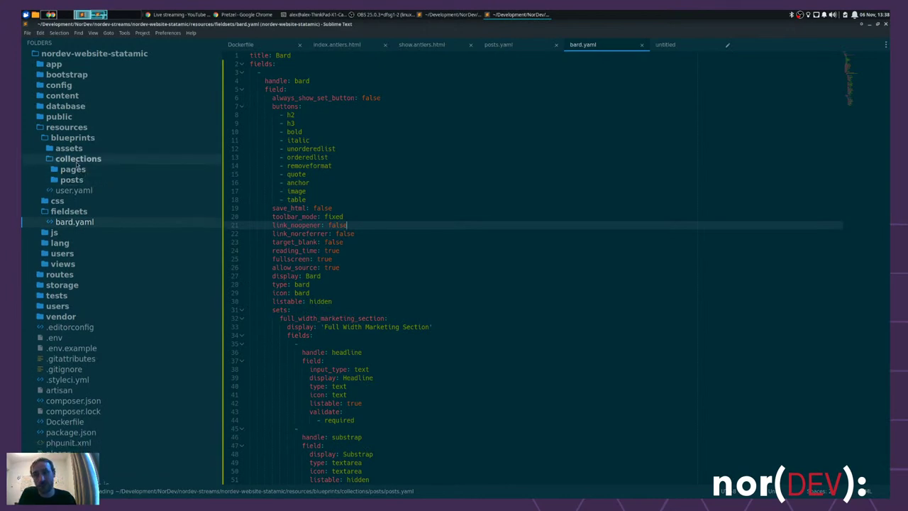
left_click(77, 159)
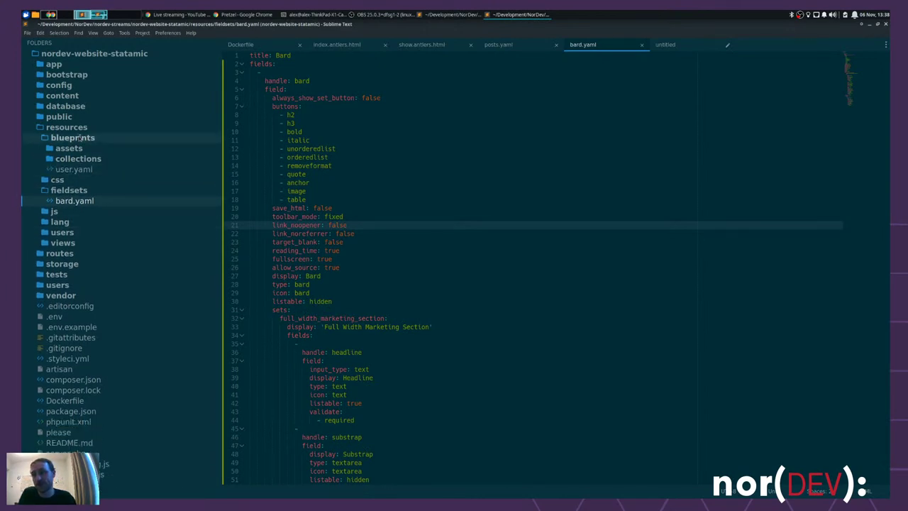
left_click(72, 138)
left_click(71, 97)
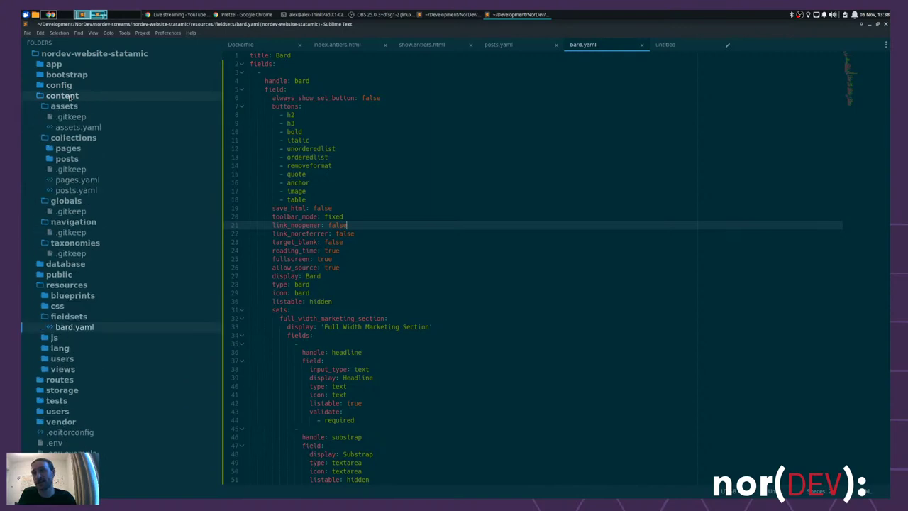
left_click(71, 108)
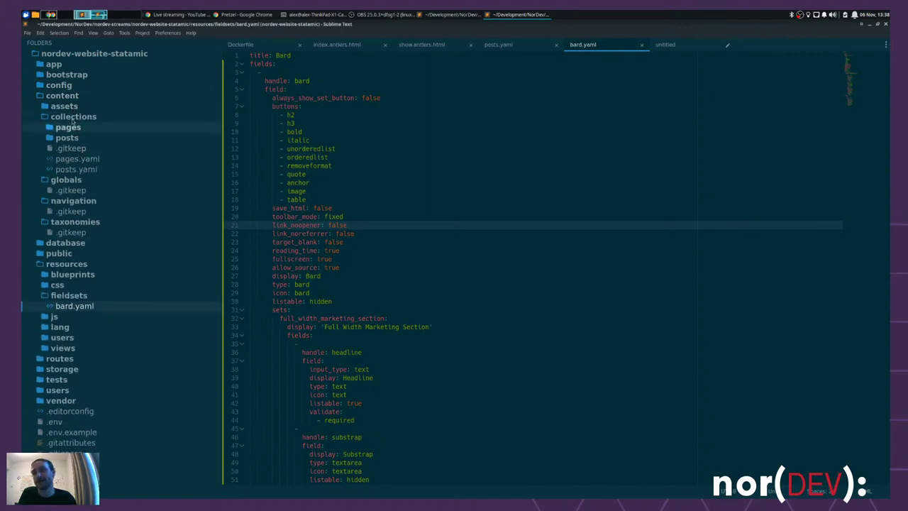
left_click(71, 180)
left_click(73, 190)
left_click(74, 200)
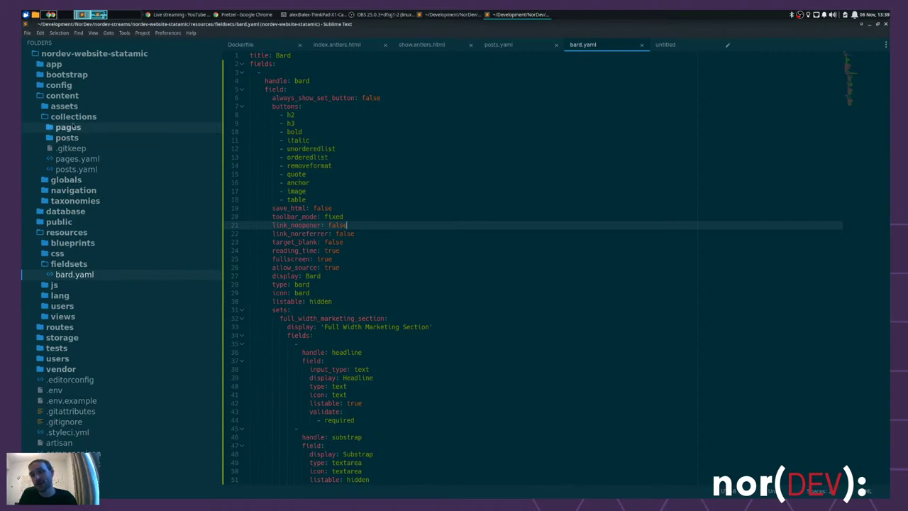
left_click(71, 128)
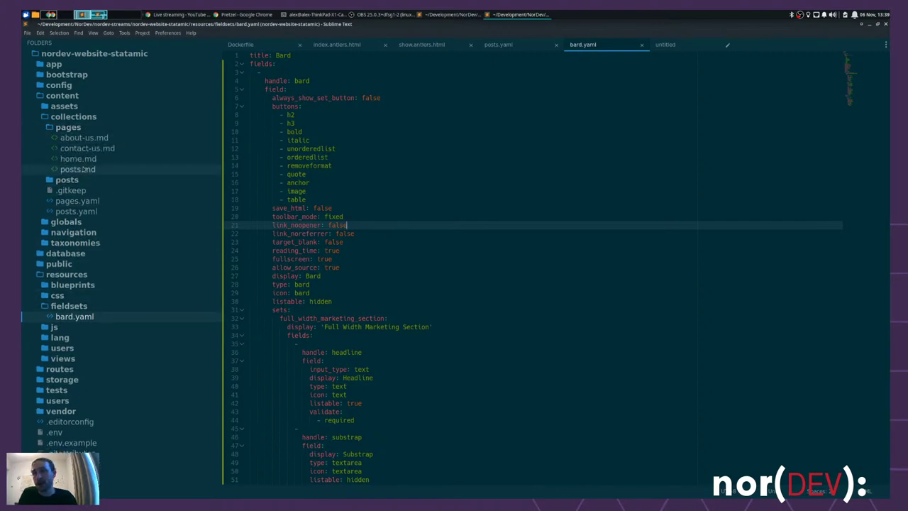
double_click(83, 169)
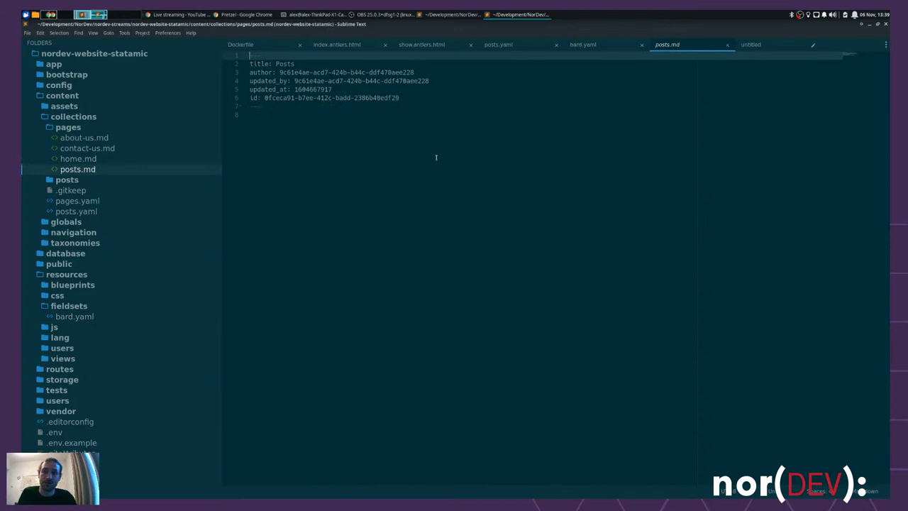
- Add a 'mount: posts' line after the id in posts.md, save it, and close it
key("ctrl+a")
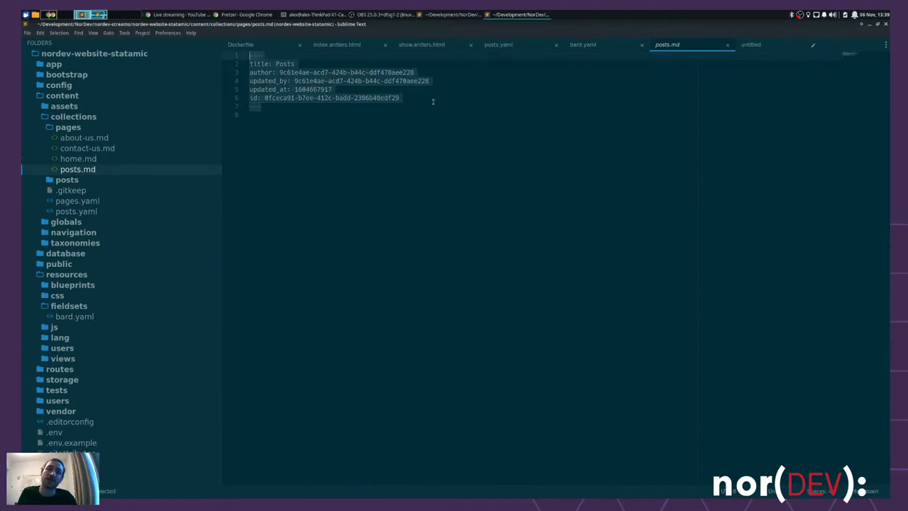
left_click(433, 101)
key("Return")
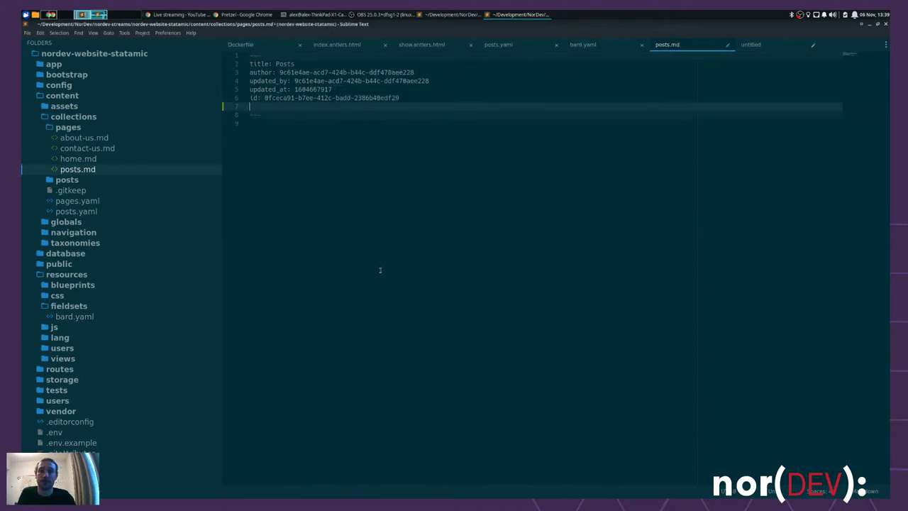
type("mount")
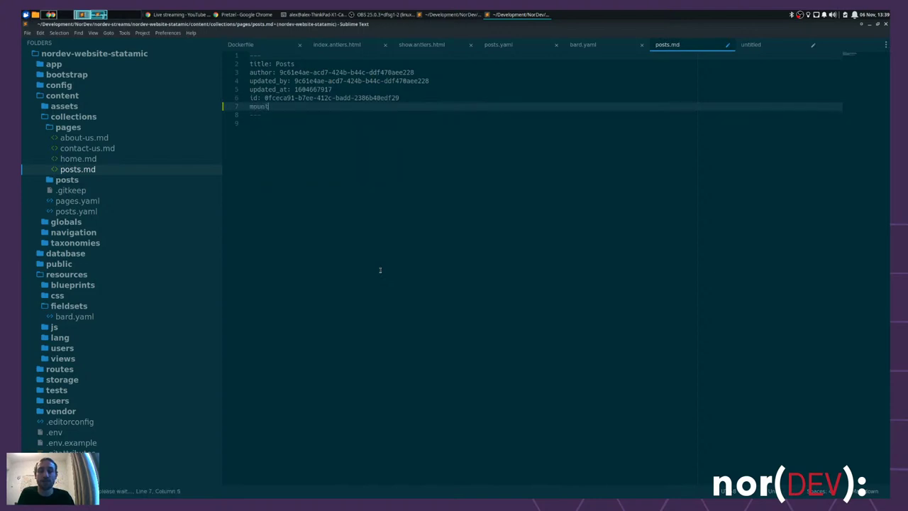
type(": posts")
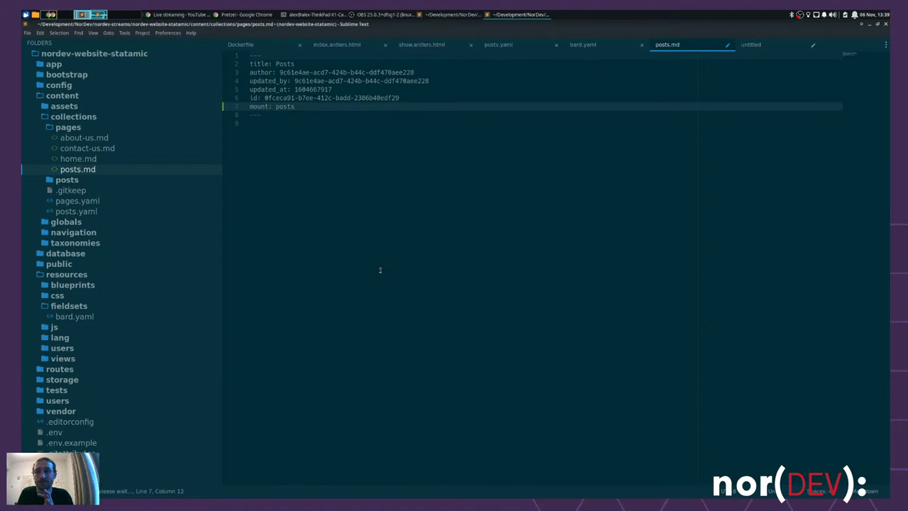
key("ctrl+s")
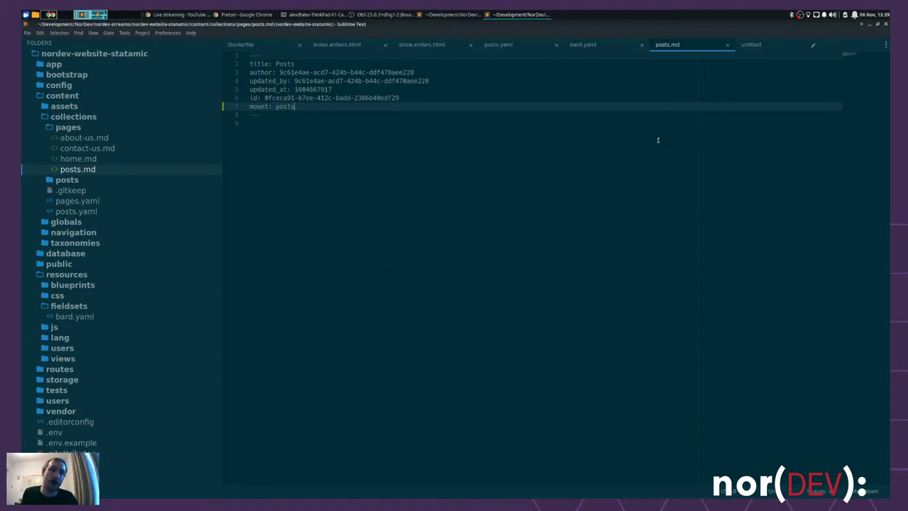
key("ctrl+w")
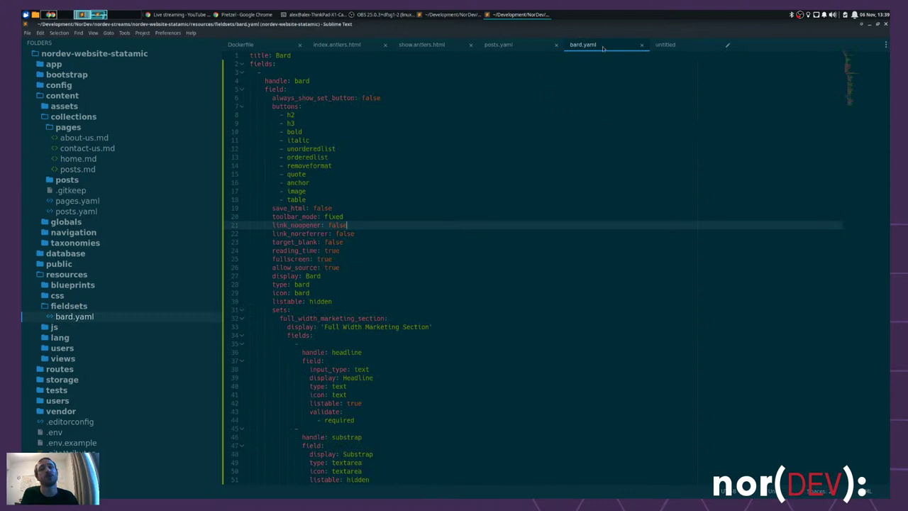
- Close bard.yaml, posts.yaml and show.antlers.html, and discard the untitled scratch file
key("ctrl+w")
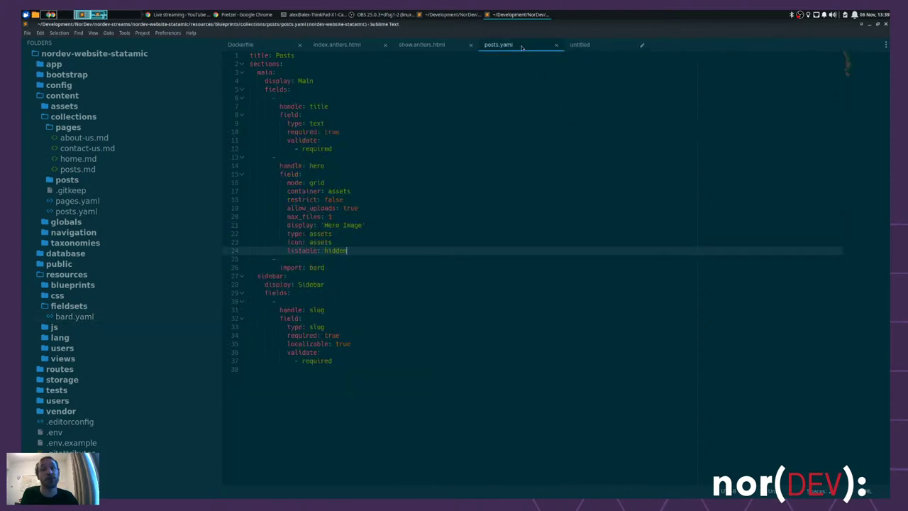
key("ctrl+w")
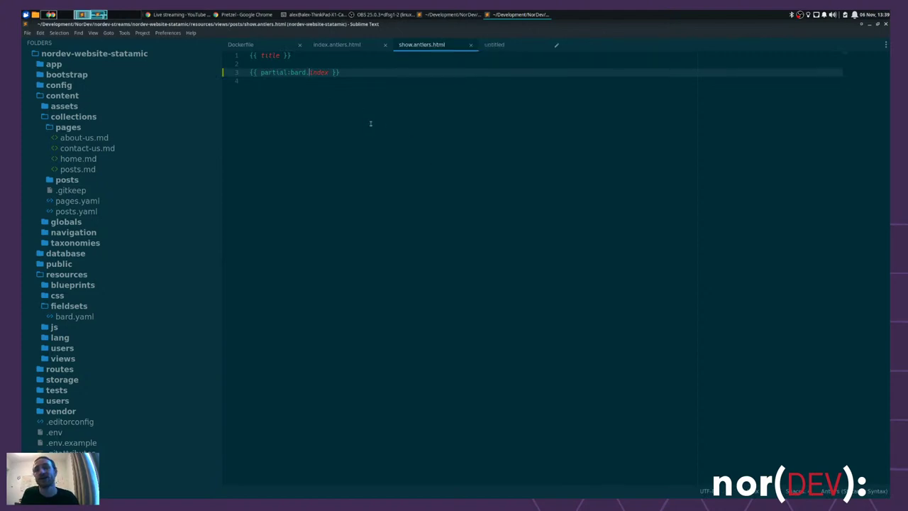
key("ctrl+w")
key("ctrl+w")
key("ctrl+w")
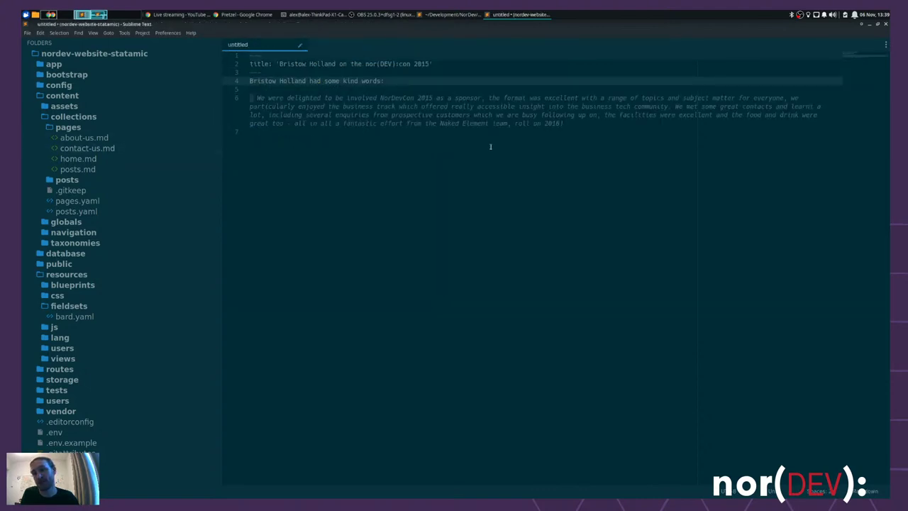
key("ctrl+w")
left_click(406, 285)
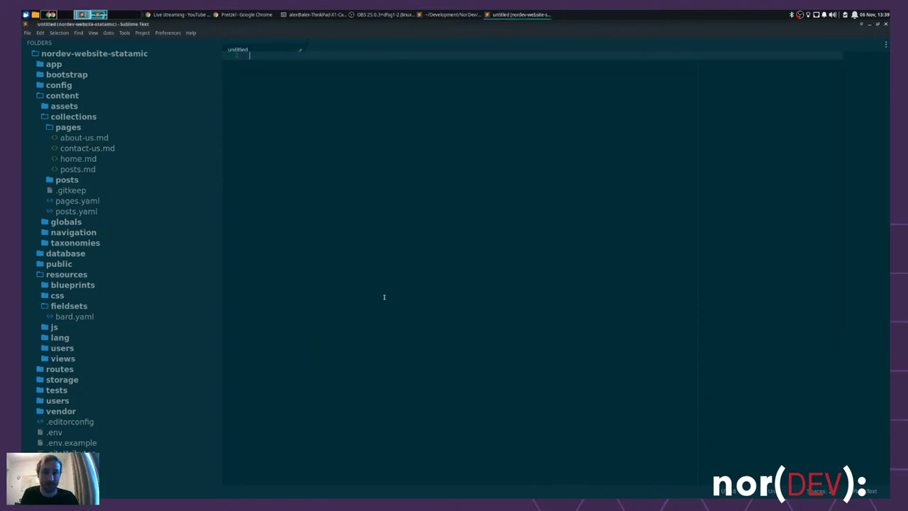
- Collapse the pages and fieldsets folders, expand views, and open home.antlers.html
left_click(87, 129)
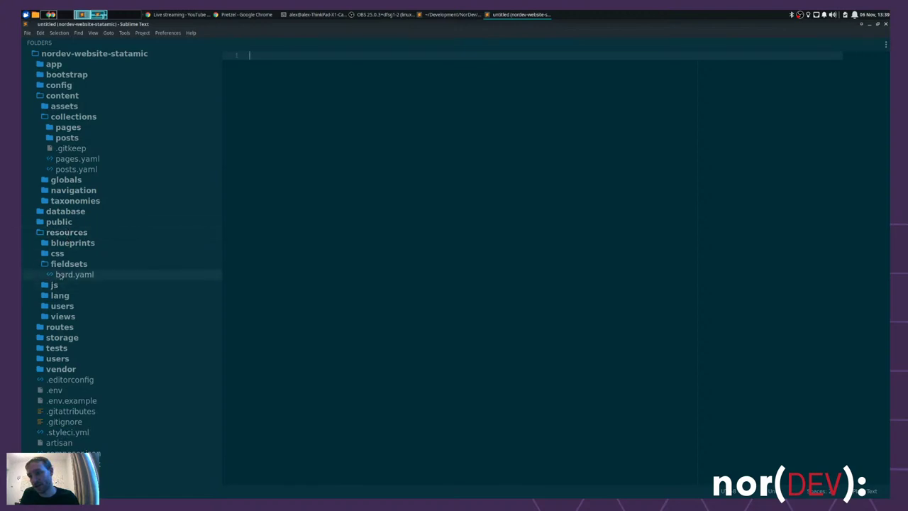
left_click(68, 265)
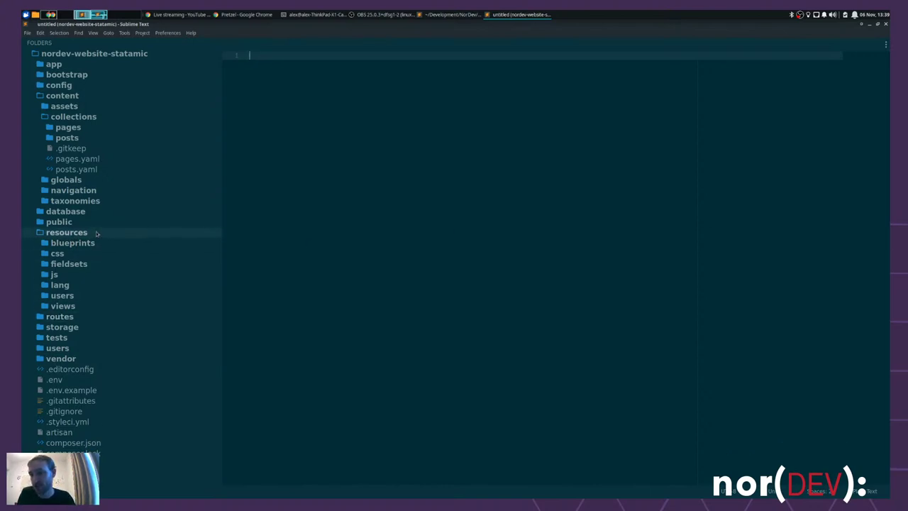
left_click(101, 306)
scroll(146, 284, "down", 1)
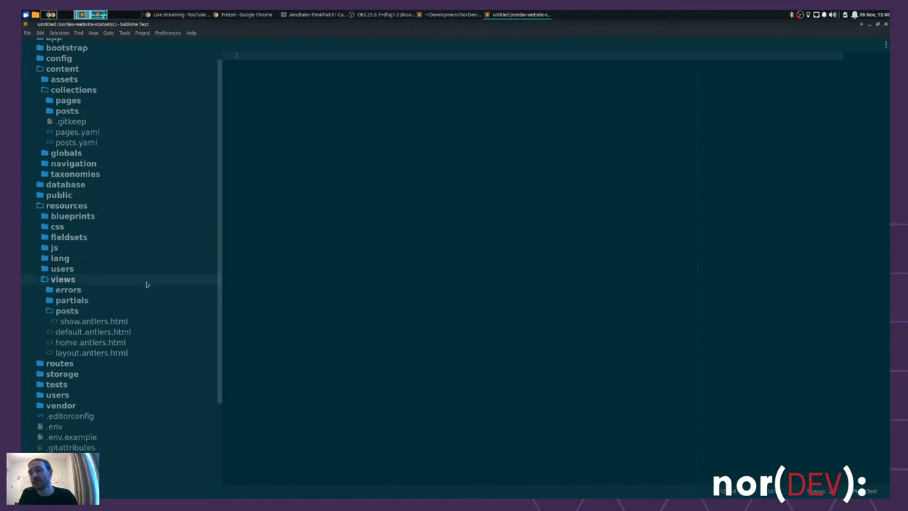
scroll(146, 285, "down", 3)
left_click(106, 243)
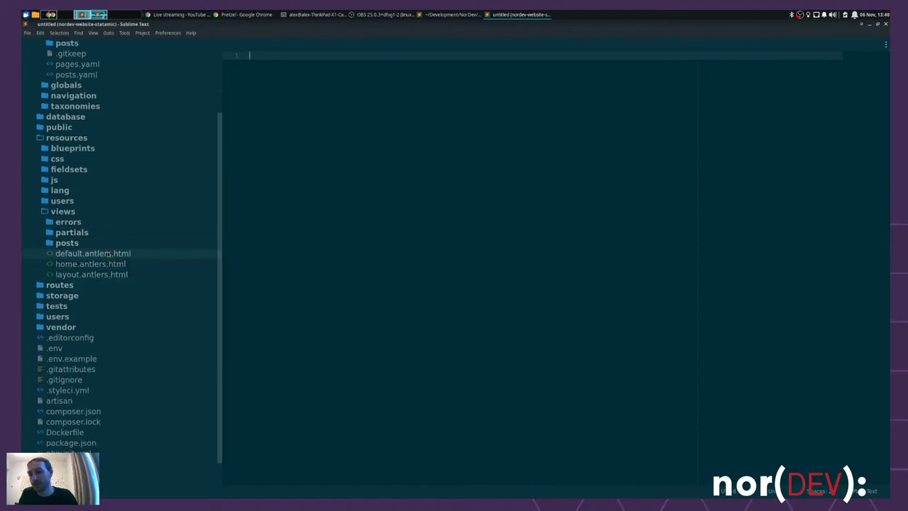
left_click(92, 264)
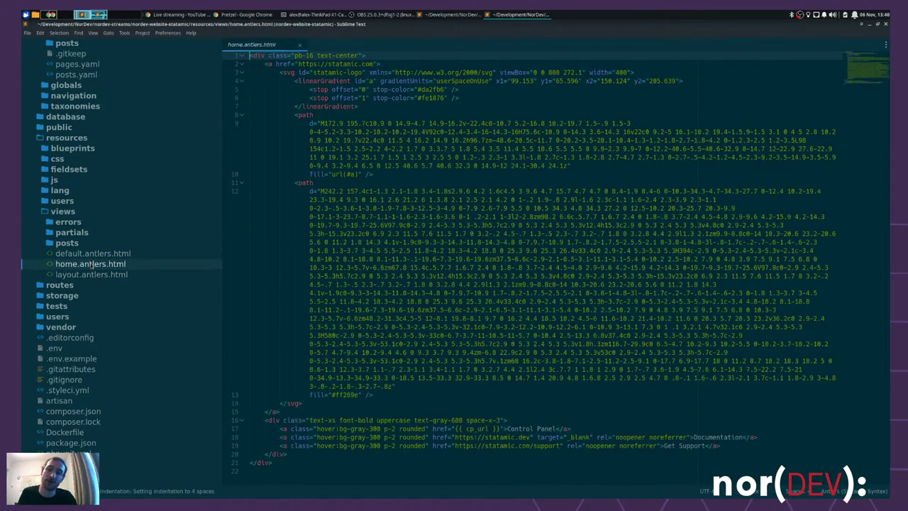
- Delete home.antlers.html from the views folder and close its tab without saving
right_click(91, 264)
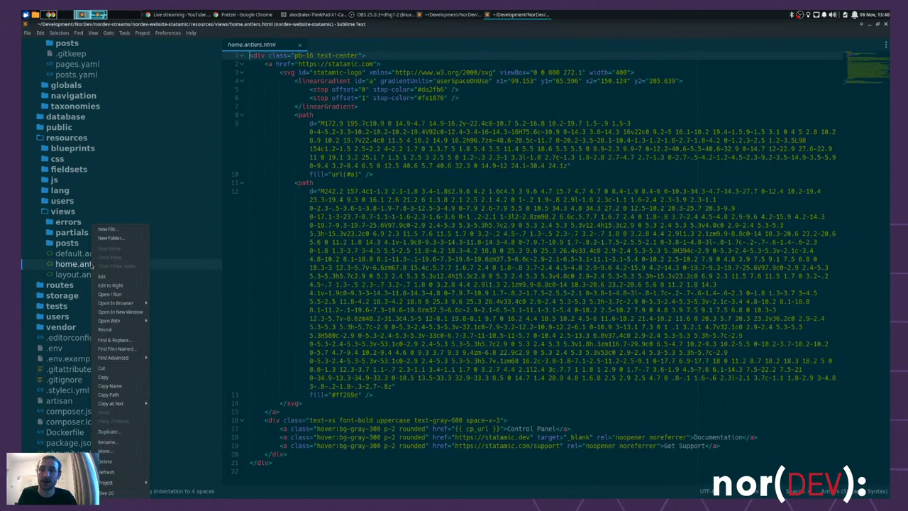
left_click(120, 466)
left_click(503, 92)
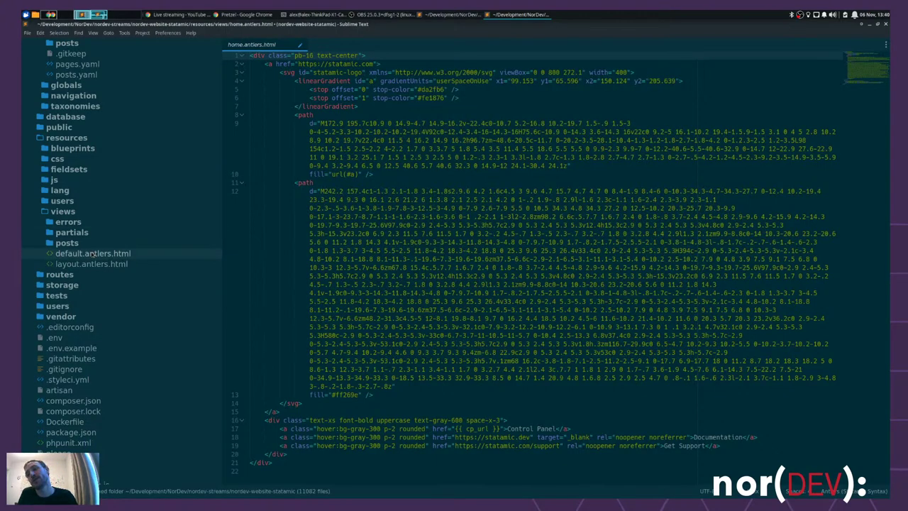
left_click(617, 175)
key("ctrl+w")
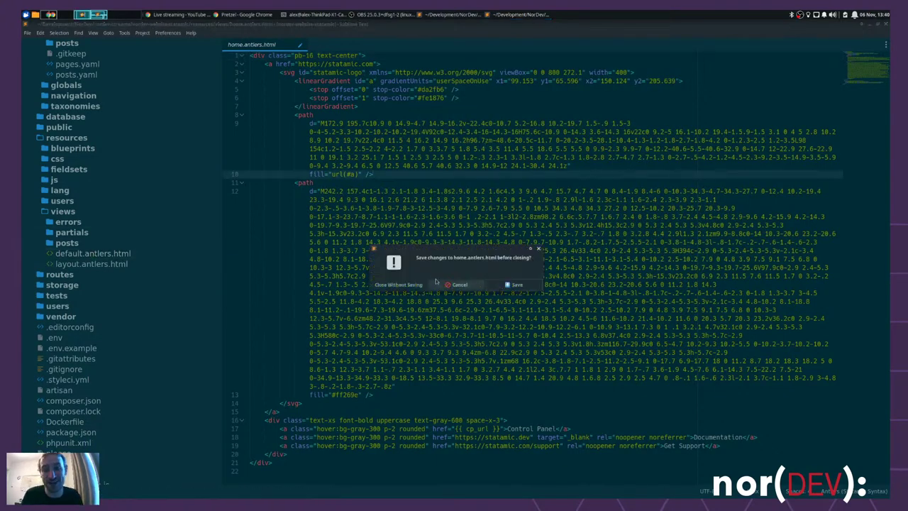
left_click(397, 284)
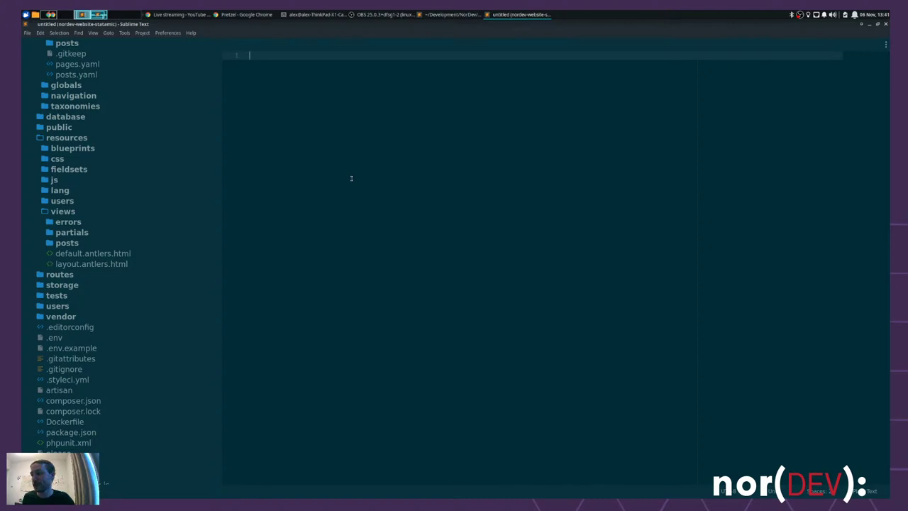
- Replace the {{ content }} tag in default.antlers.html with {{ dump }} and save
key("ctrl+0")
key("Down")
key("Down")
key("Down")
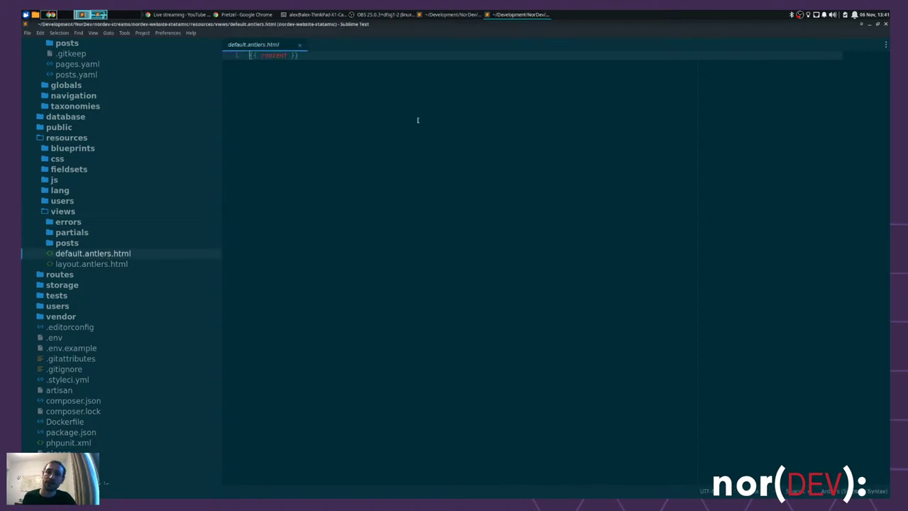
key("ctrl+a")
key("ctrl+x")
type("{{ dump")
key("ctrl+s")
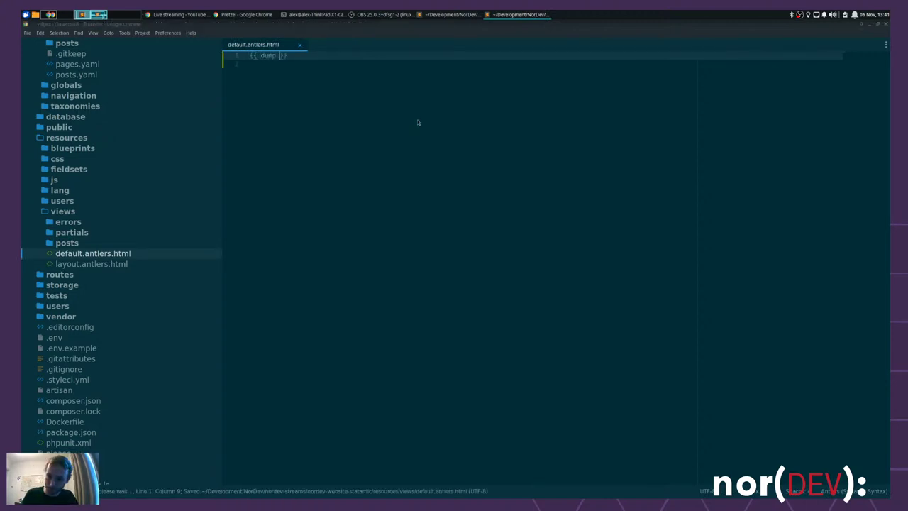
key("alt+Tab")
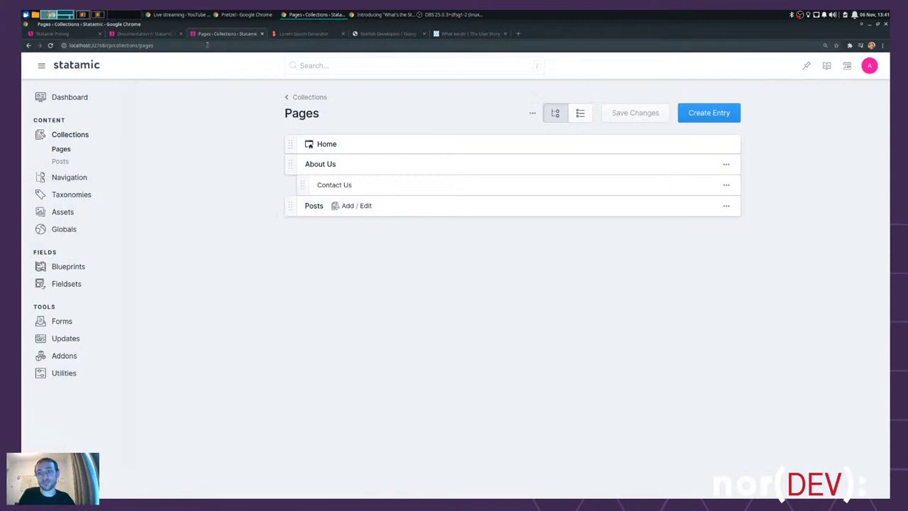
- Close the extra browser tab and visit the Posts page at /posts to see its variable dump
left_click(410, 33)
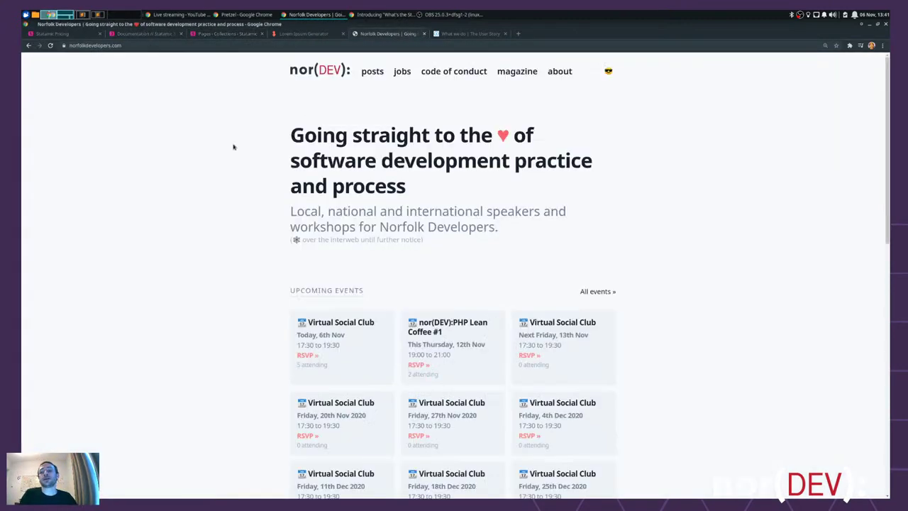
key("ctrl+w")
key("ctrl+w")
key("ctrl+w")
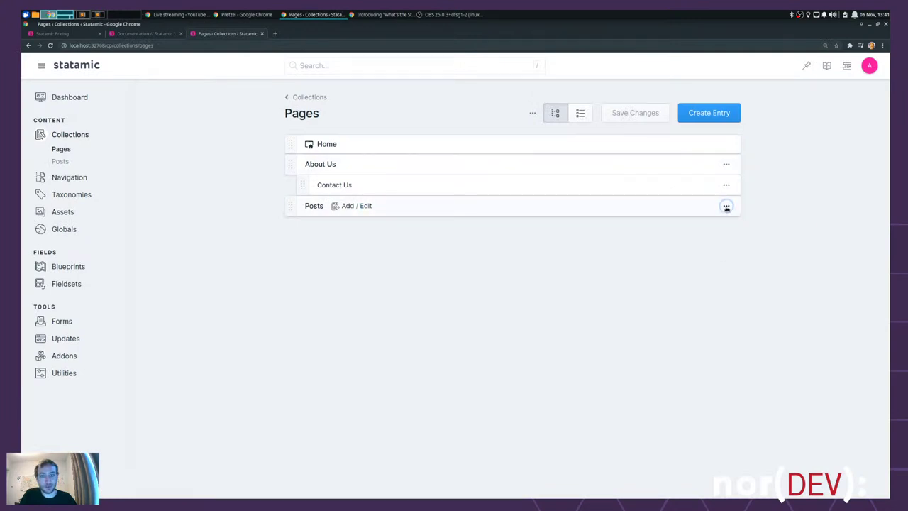
left_click(725, 206)
left_click(577, 282)
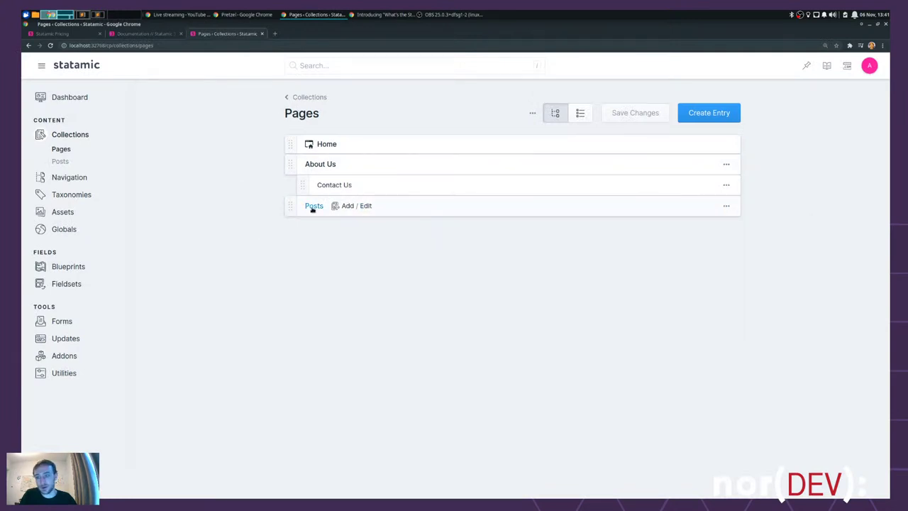
left_click(312, 207)
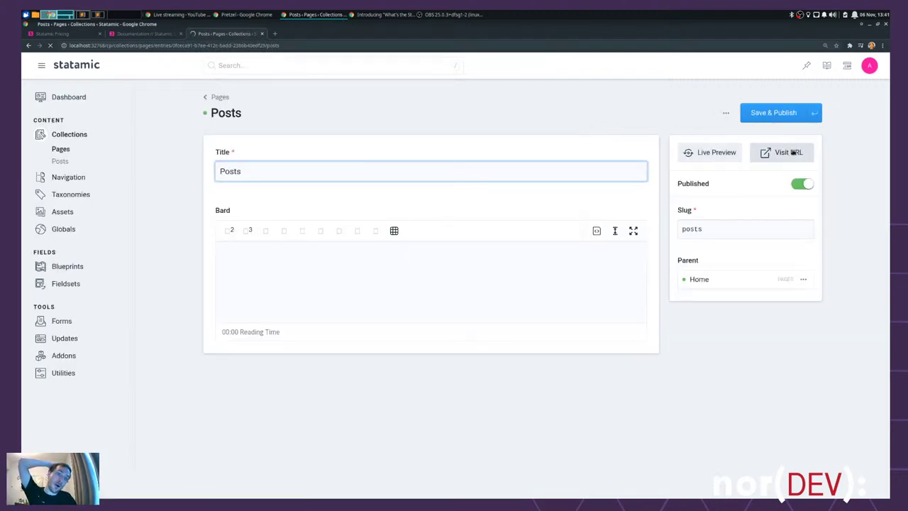
left_click(784, 152)
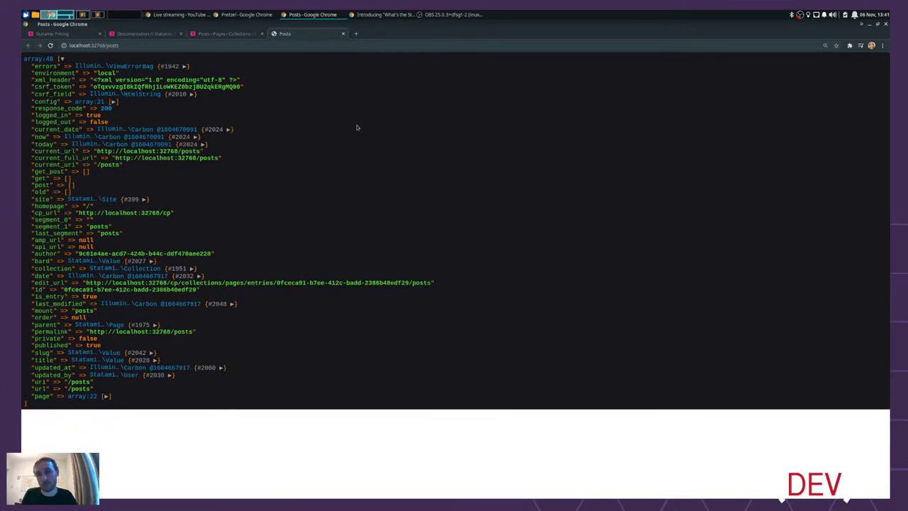
key("alt+Tab")
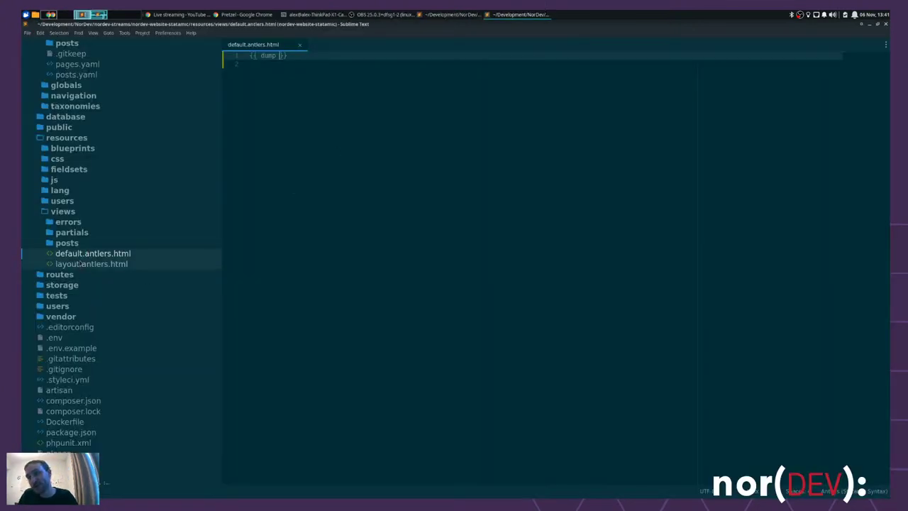
- Open home.md from the pages collection, save it, and close it again
scroll(132, 255, "up", 3)
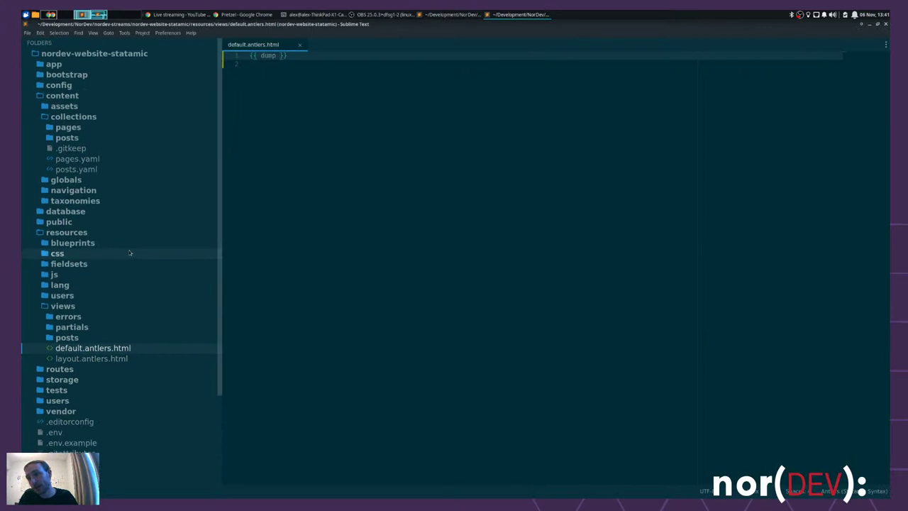
left_click(50, 127)
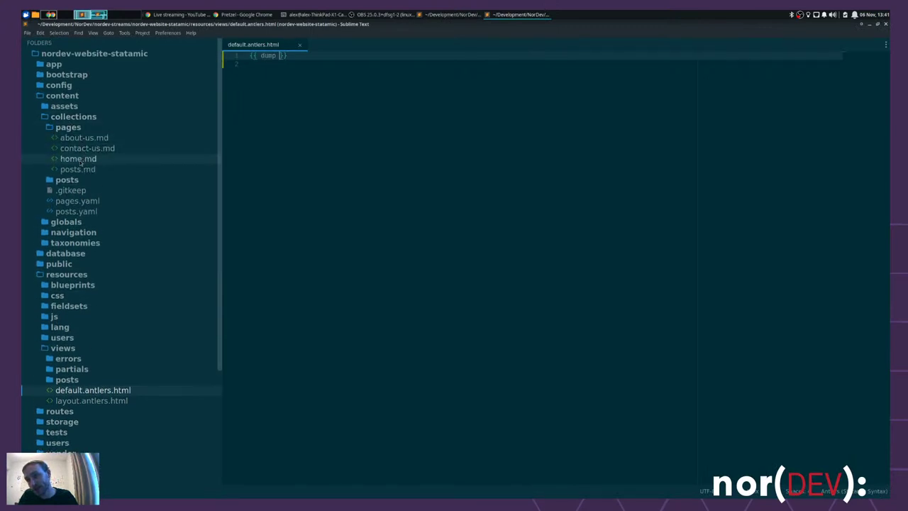
left_click(78, 159)
key("Down")
key("Down")
key("Down")
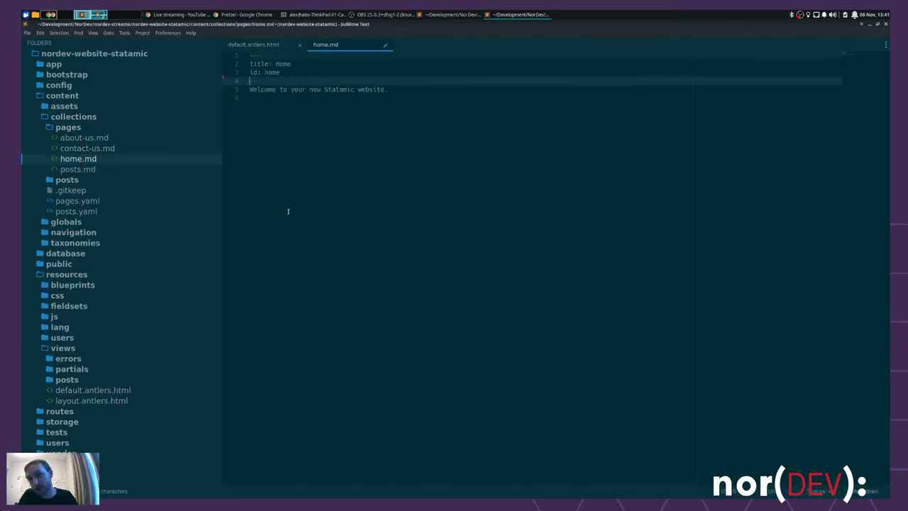
key("ctrl+s")
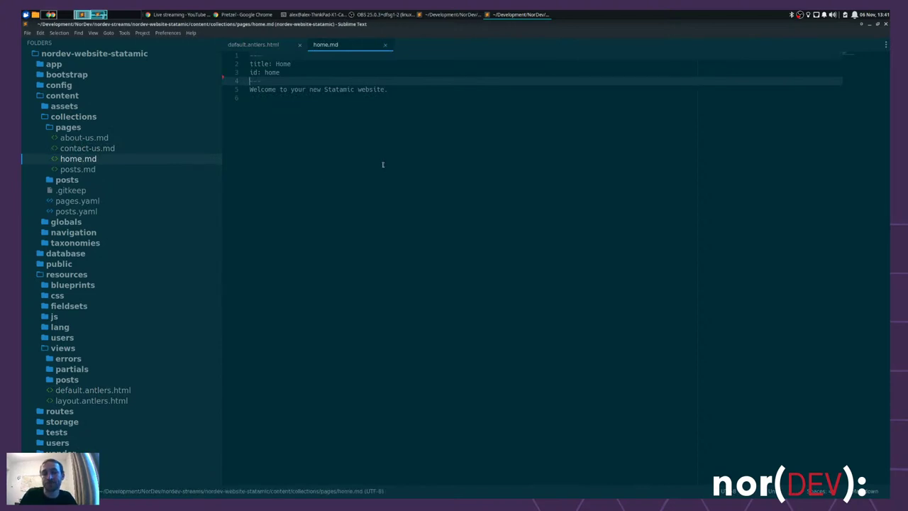
key("ctrl+w")
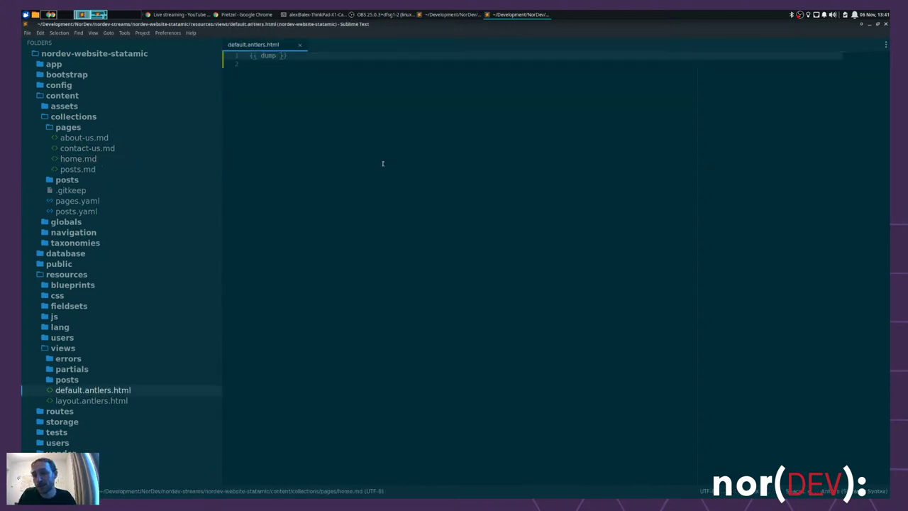
key("alt+Tab")
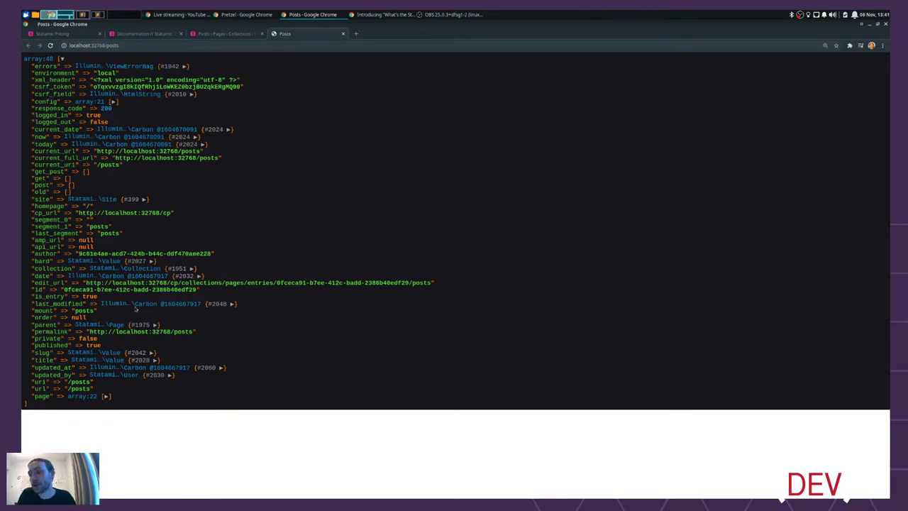
- Expand bard in the /posts dump to see its null value, then expand and collapse the page array
left_click(139, 260)
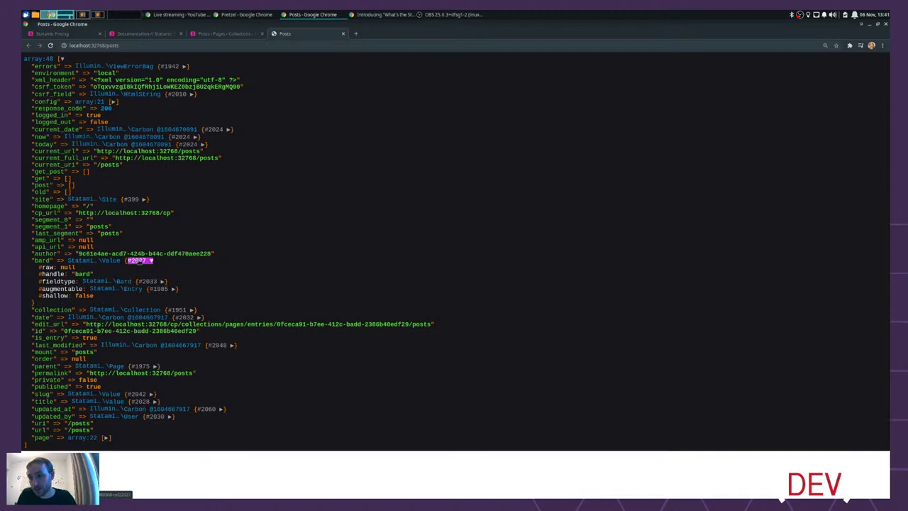
double_click(66, 266)
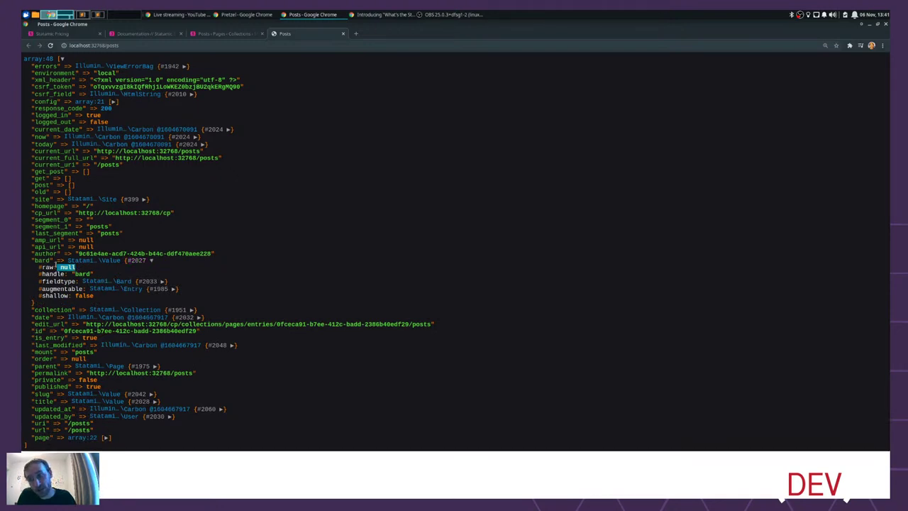
left_click(339, 252)
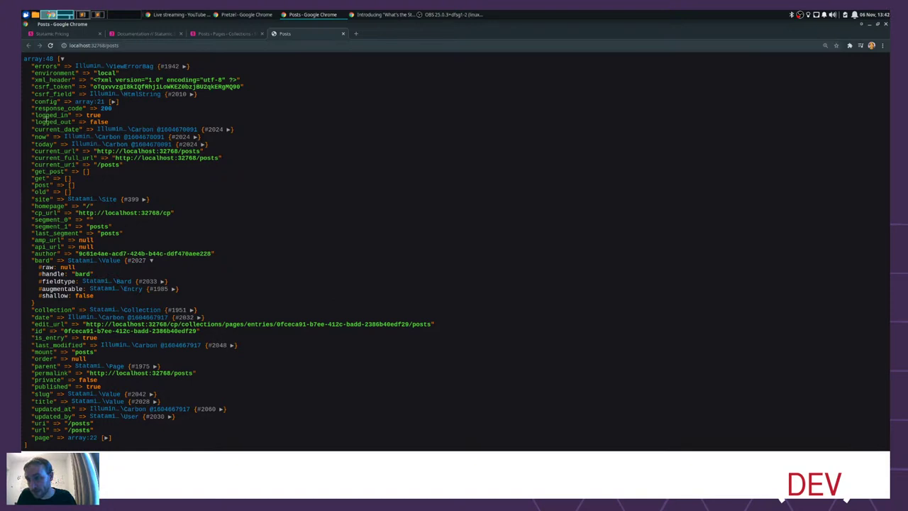
left_click(106, 440)
scroll(345, 337, "down", 3)
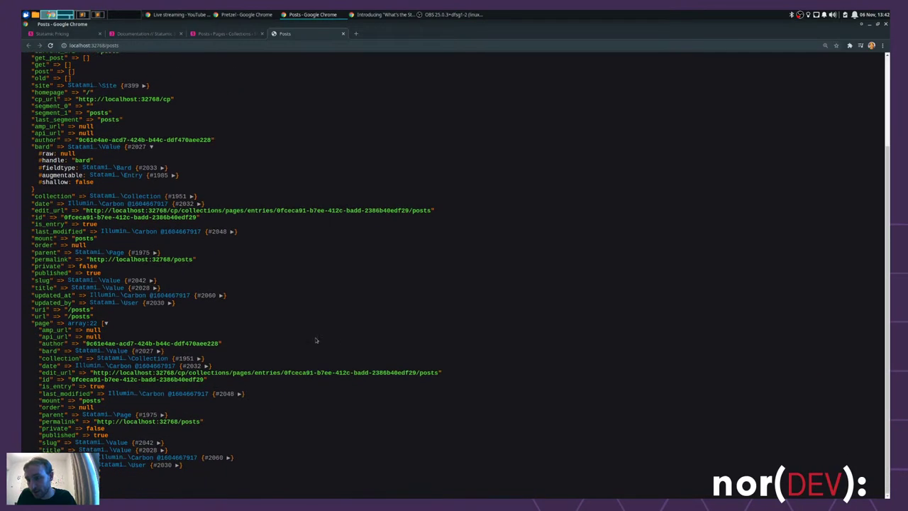
left_click(105, 323)
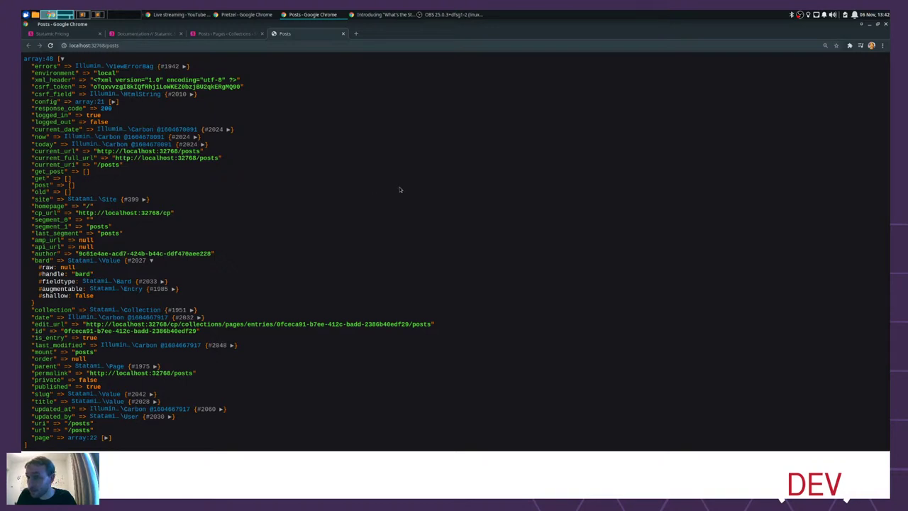
key("alt+Tab")
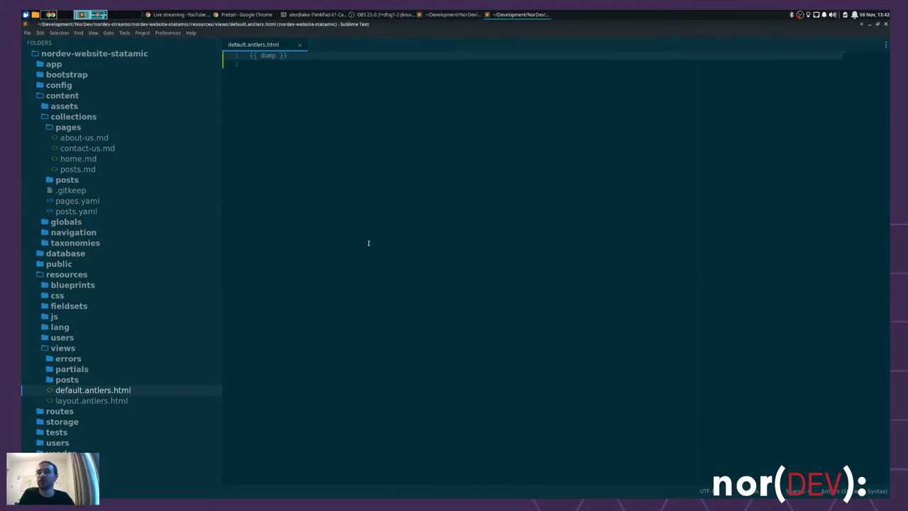
- Add a '## Hello World' heading below posts.md's front matter and save it
left_click(77, 168)
left_click(412, 149)
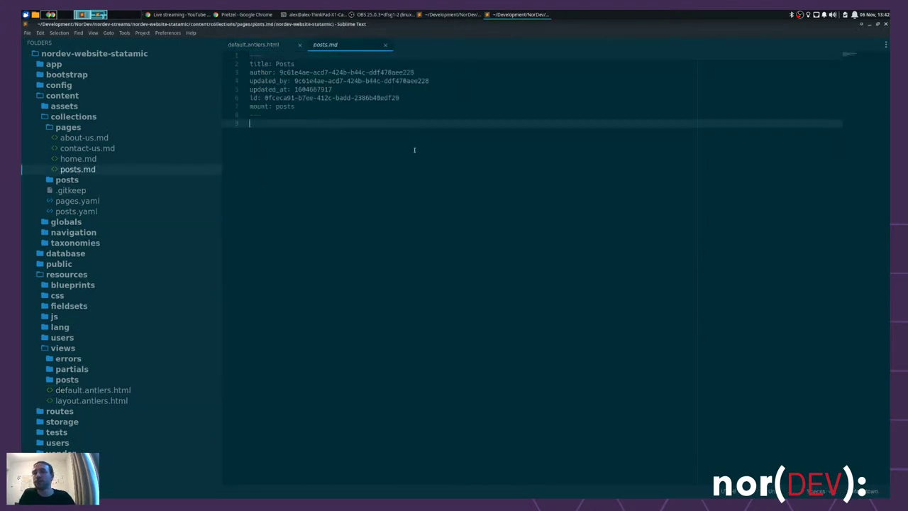
key("Return")
type("## He")
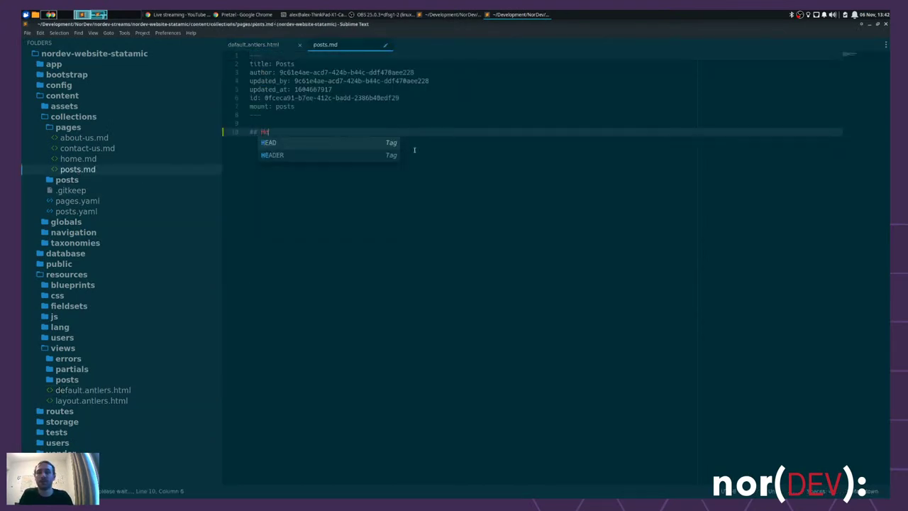
type("llo World")
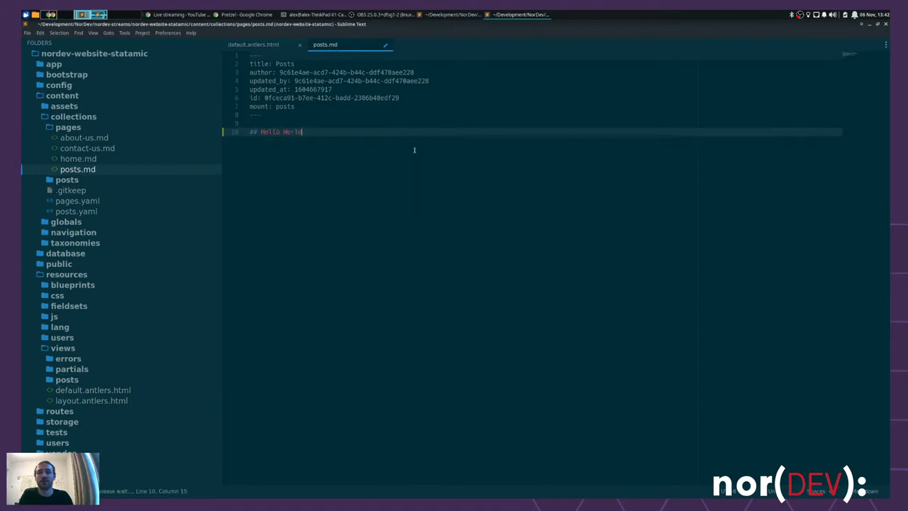
key("Return")
key("ctrl+s")
key("alt+Tab")
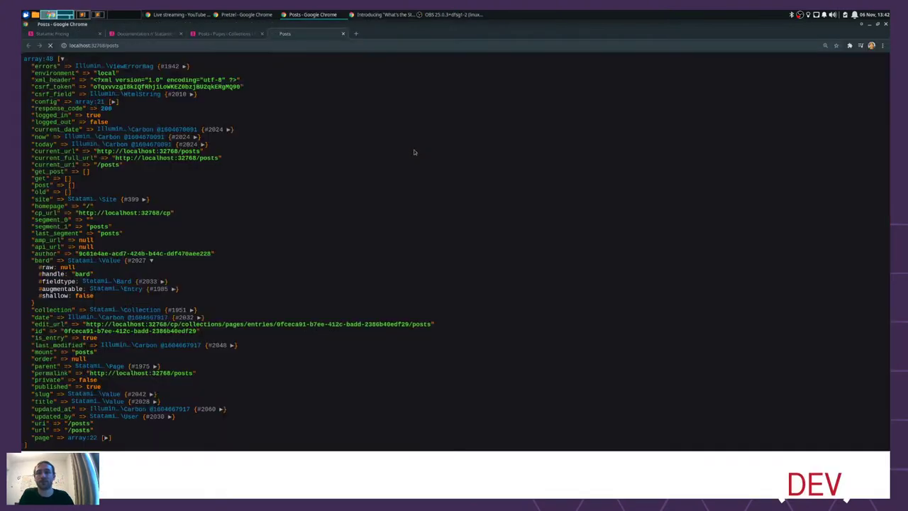
- Reload the /posts dump and confirm it shows 49 variables with content '## Hello World'
key("F5")
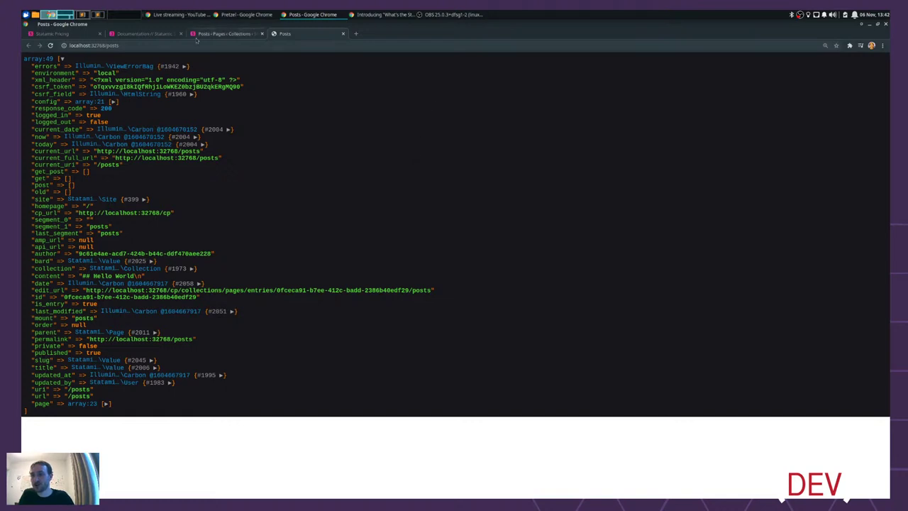
left_click(225, 33)
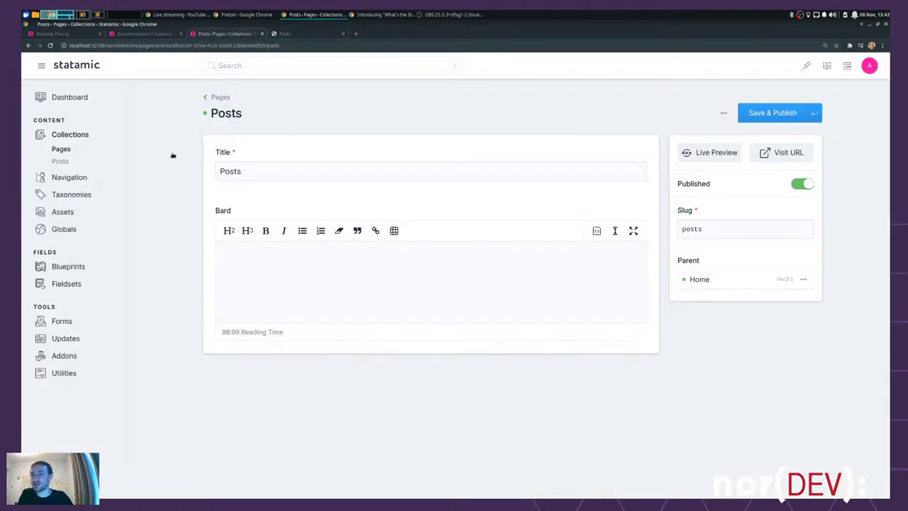
left_click(309, 32)
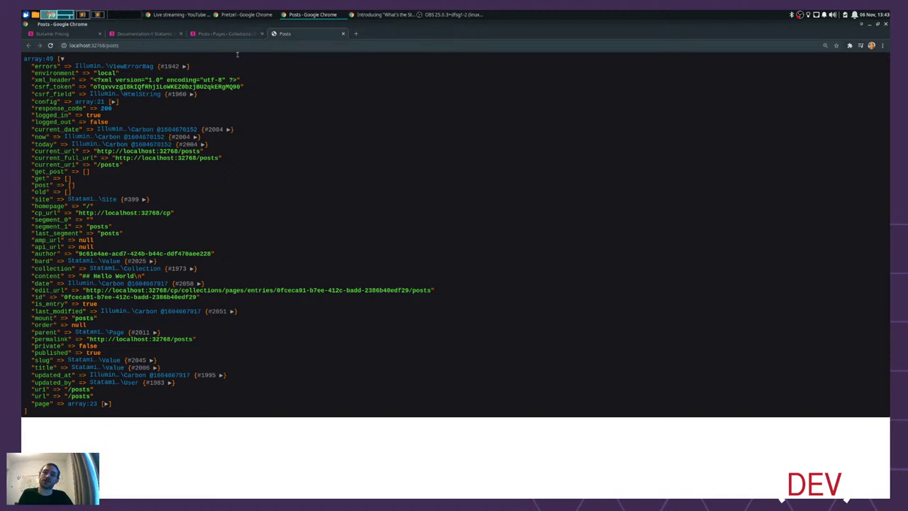
key("alt+Tab")
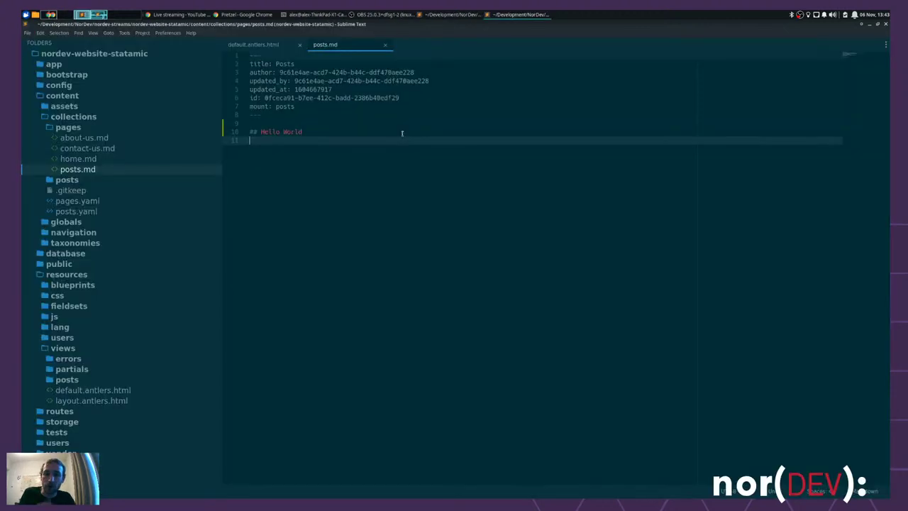
- Delete the Hello World heading from posts.md and empty default.antlers.html of its {{ dump }} tag
key("BackSpace")
key("BackSpace")
key("BackSpace")
key("BackSpace")
key("BackSpace")
key("BackSpace")
key("BackSpace")
key("BackSpace")
key("BackSpace")
key("BackSpace")
key("BackSpace")
key("BackSpace")
key("BackSpace")
key("BackSpace")
key("BackSpace")
key("BackSpace")
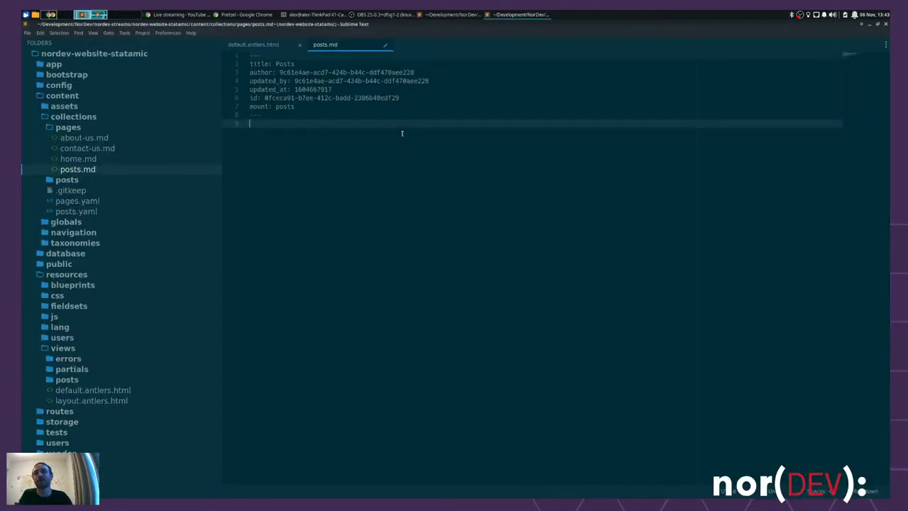
left_click(260, 45)
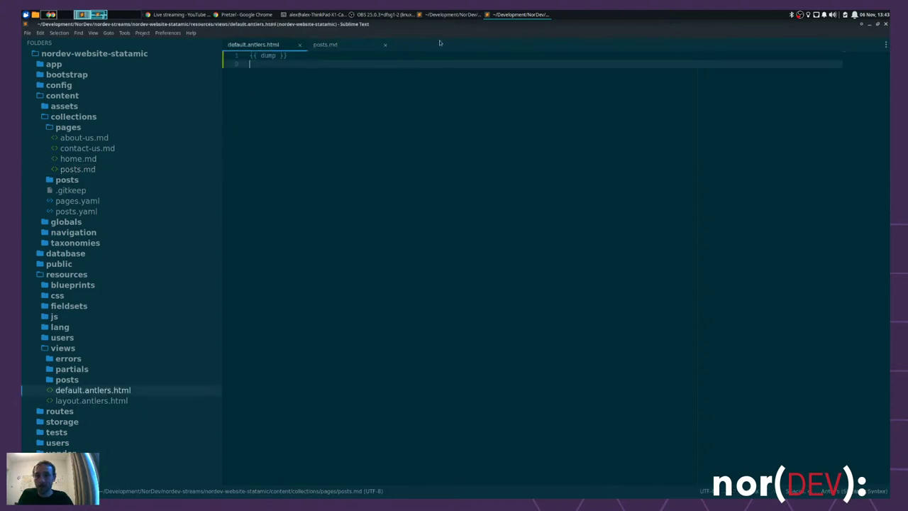
key("ctrl+a")
key("BackSpace")
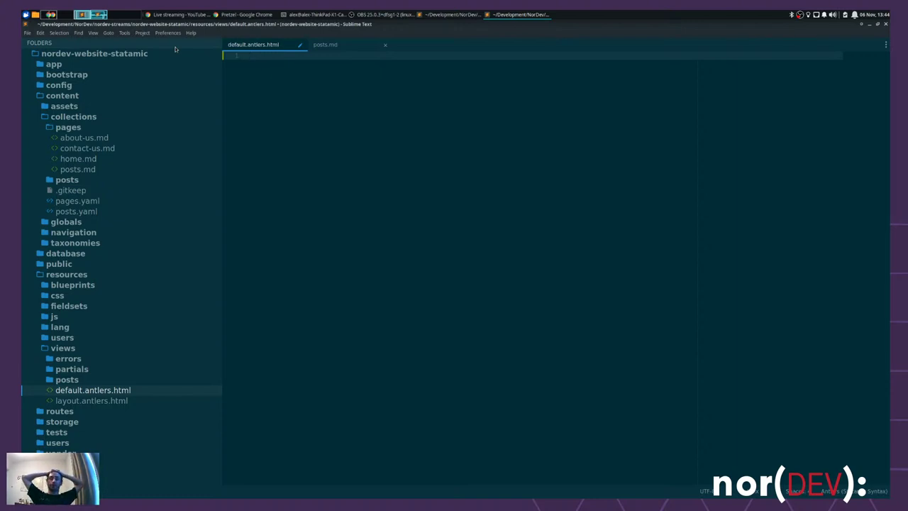
- Add {{ title }} and {{ partial:bard.index }} tags to default.antlers.html, separated by blank lines
type("{{ title")
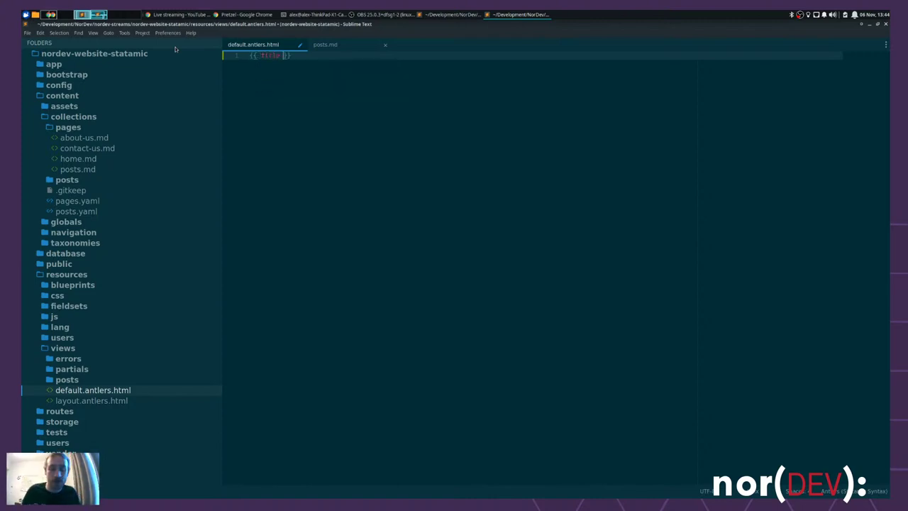
key("End")
key("Return")
key("Return")
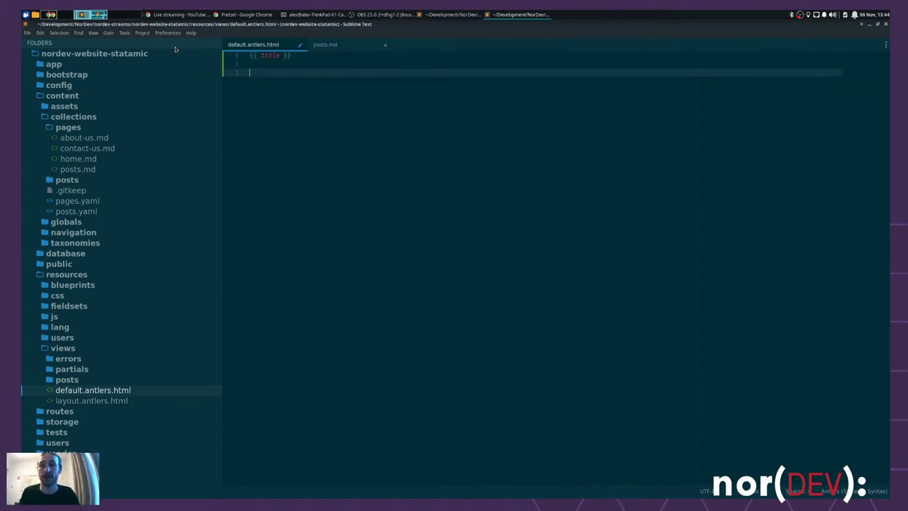
type("{{ ")
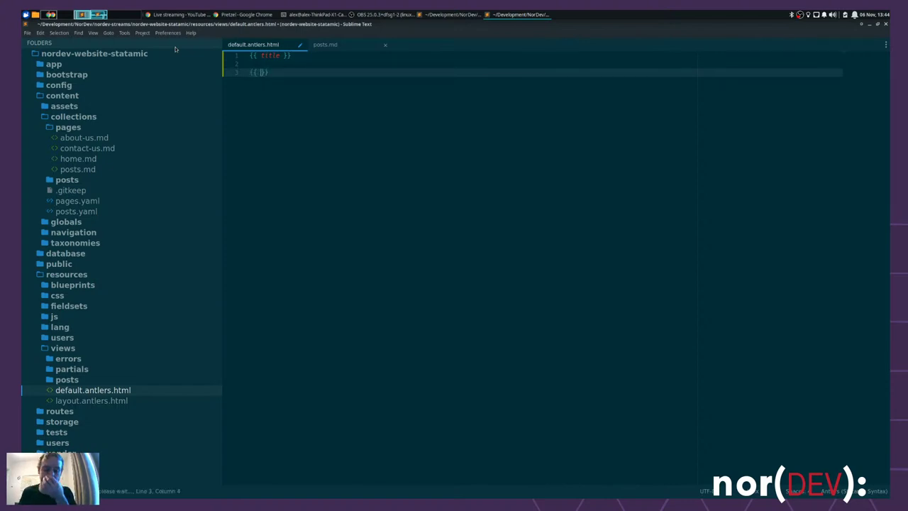
type("partial:bard")
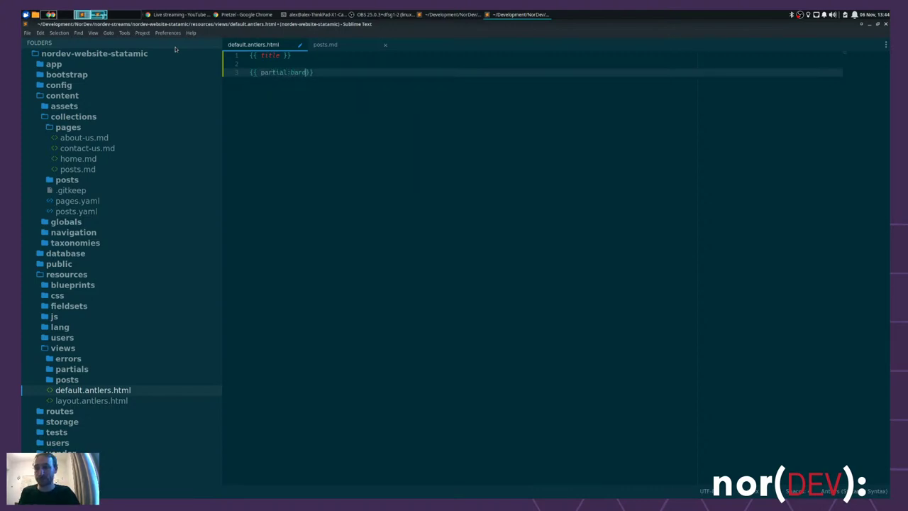
type(".index")
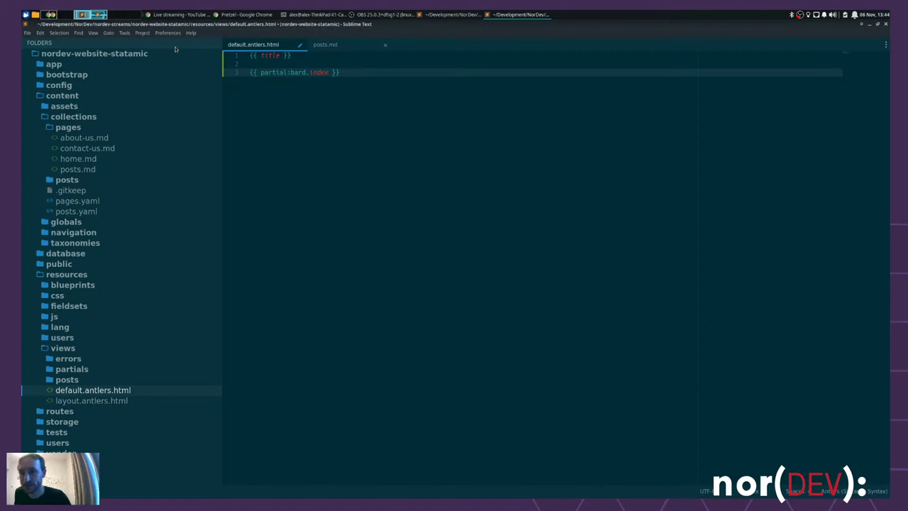
key("Return")
key("Return")
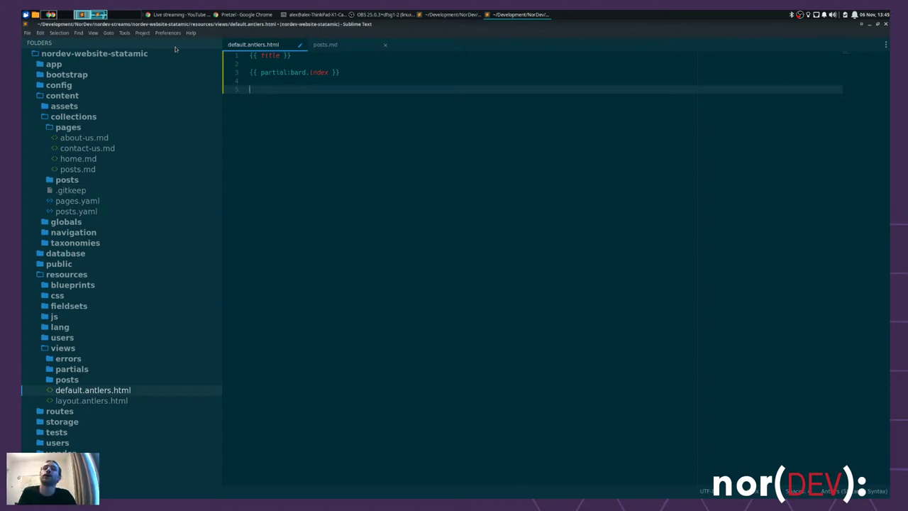
- Add an {{ if mount }} … {{ /if }} block holding an indented empty {{ }} tag
type("{{")
type(" if ")
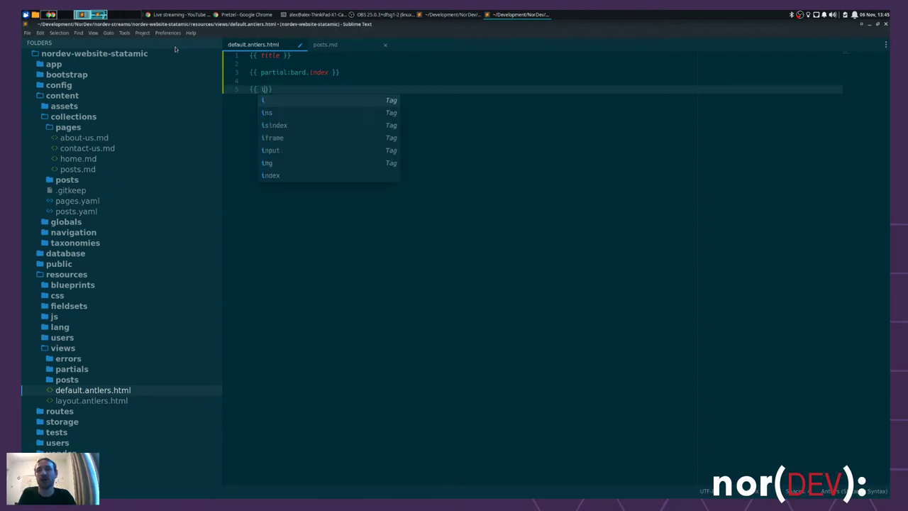
type("mount }")
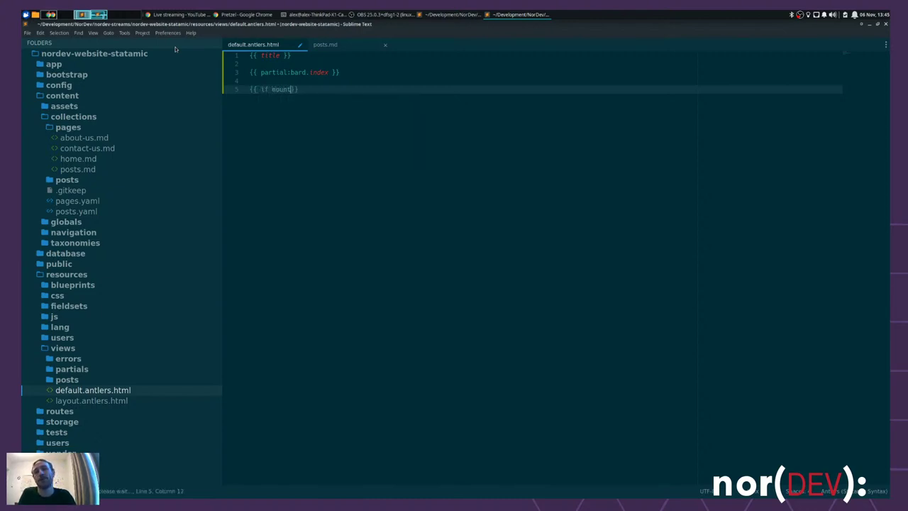
type("}")
key("Return")
type("{{")
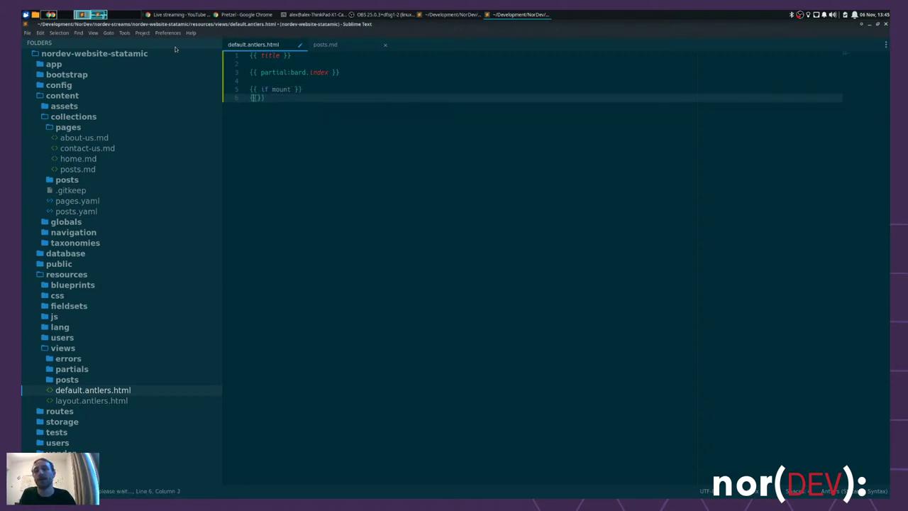
type(" /if")
key("Up")
key("End")
key("Return")
key("Tab")
type("{{")
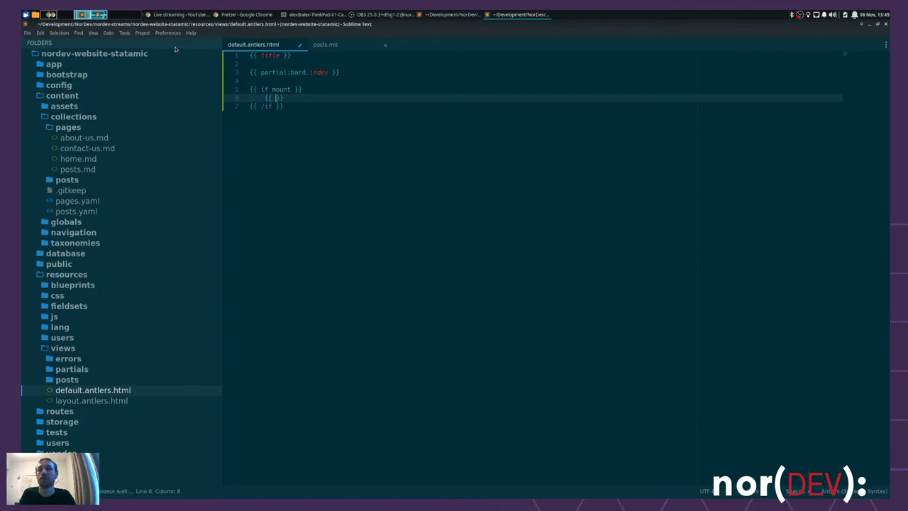
key("alt+Tab")
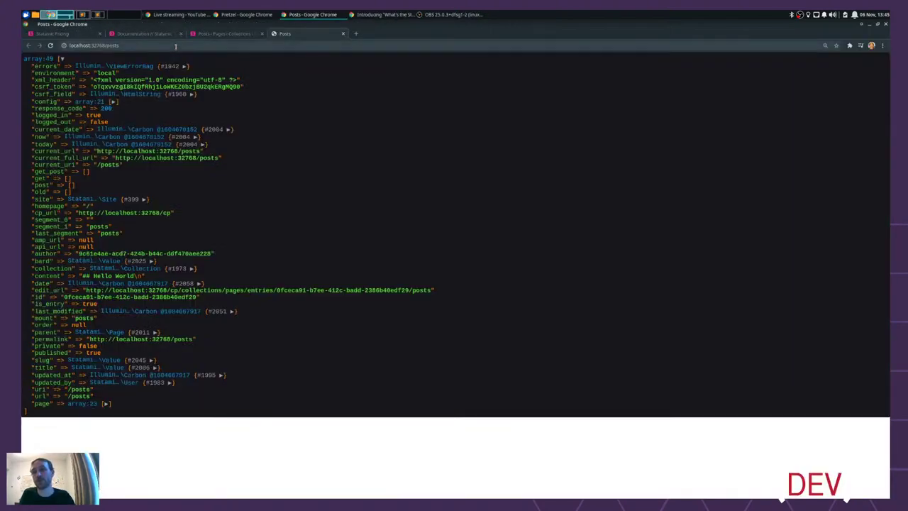
- In the Statamic docs, go from Antlers Templates to the full Tags documentation page
left_click(156, 33)
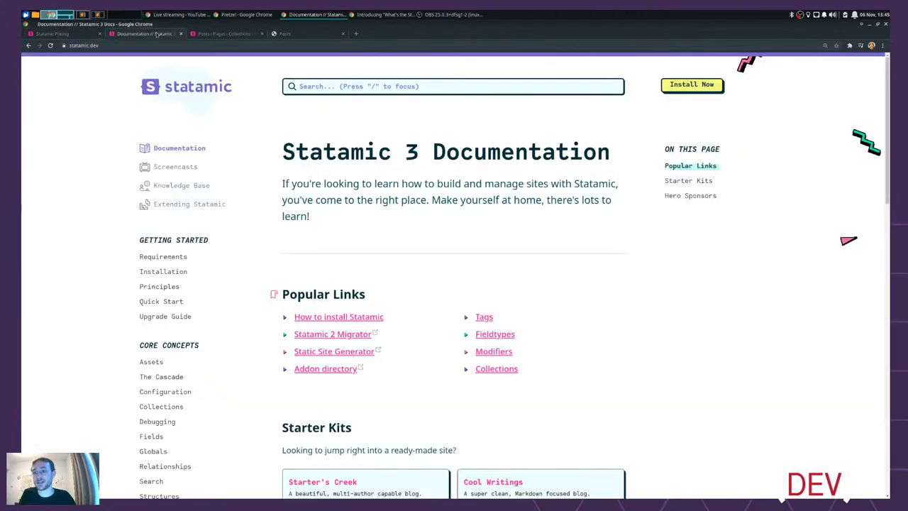
scroll(239, 339, "down", 2)
scroll(239, 339, "down", 4)
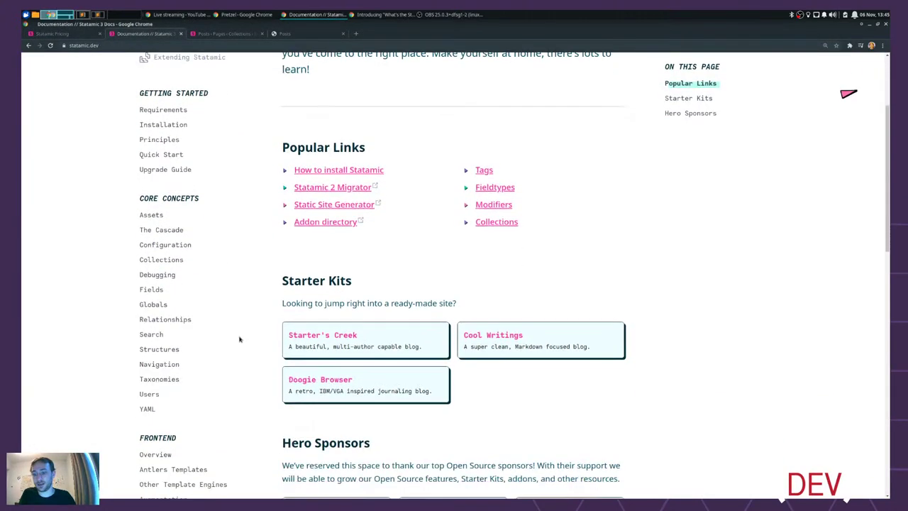
scroll(206, 354, "down", 3)
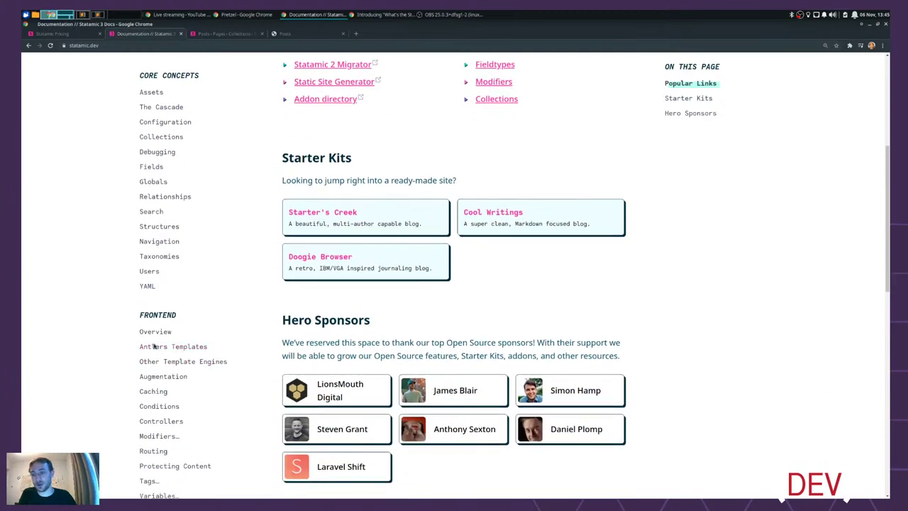
left_click(168, 347)
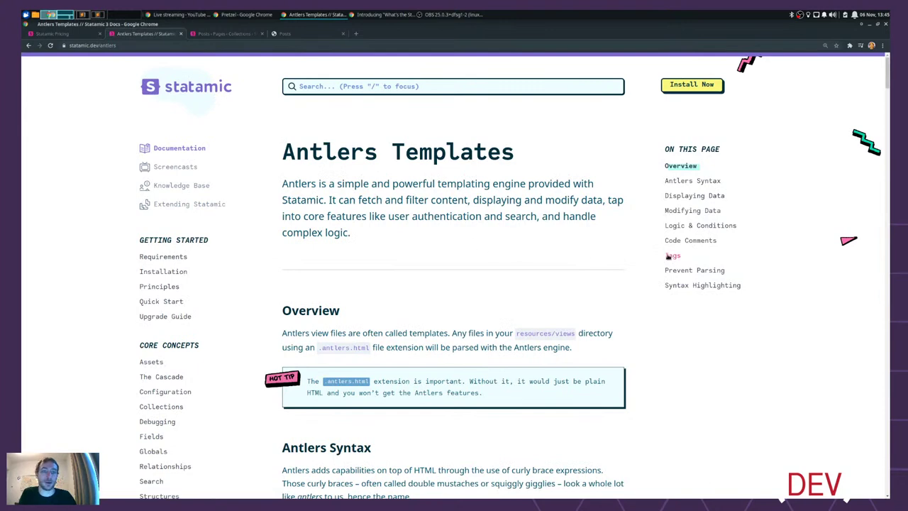
left_click(672, 255)
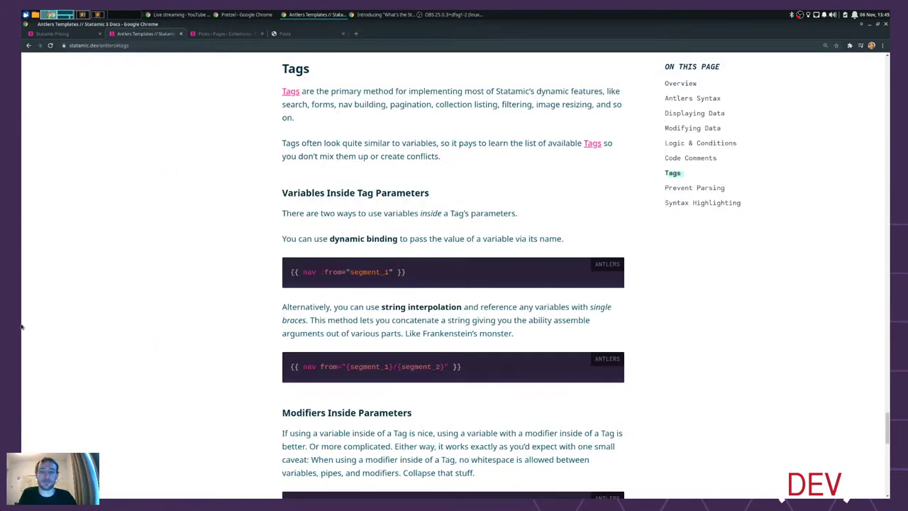
left_click(288, 93)
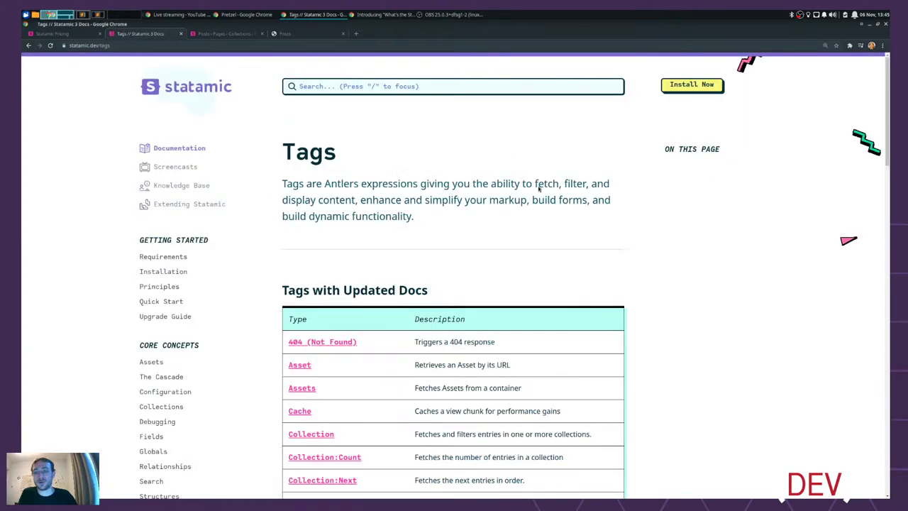
- Look over the Dump tag page, then return to the Tags list
scroll(758, 218, "down", 5)
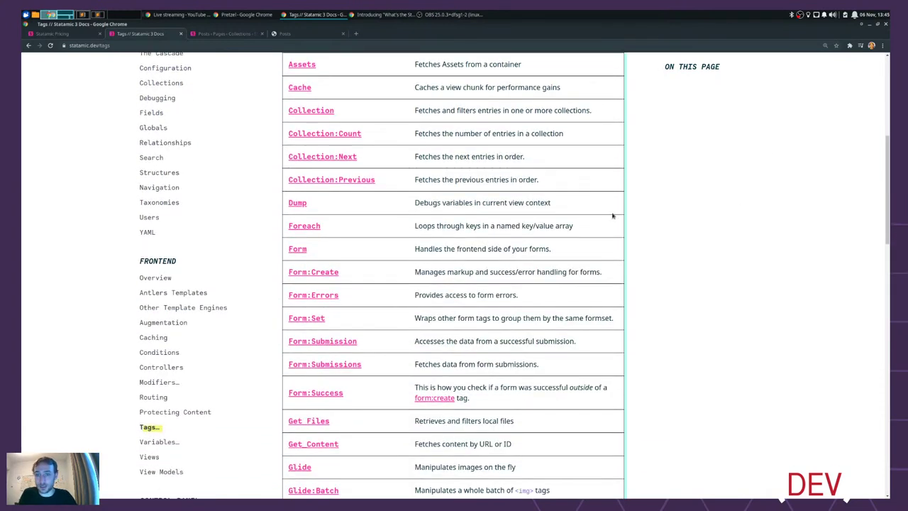
left_click(297, 204)
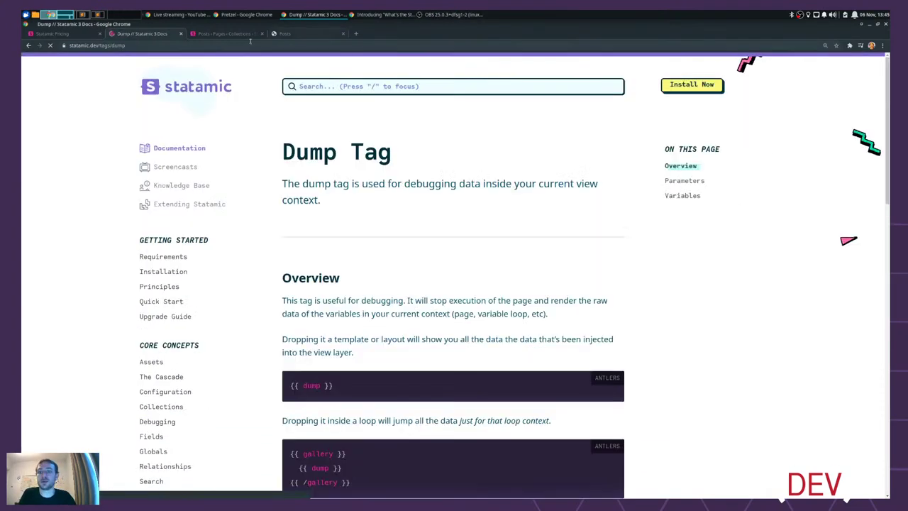
scroll(384, 363, "down", 2)
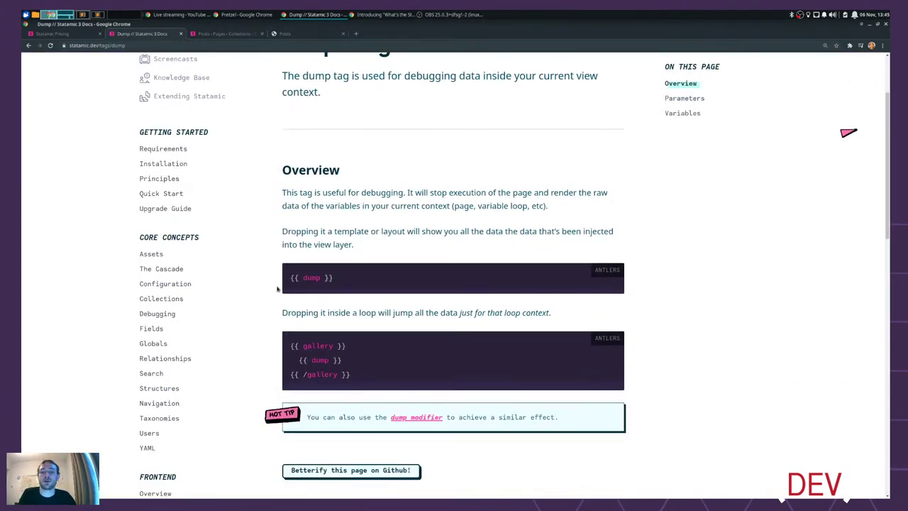
scroll(360, 227, "up", 2)
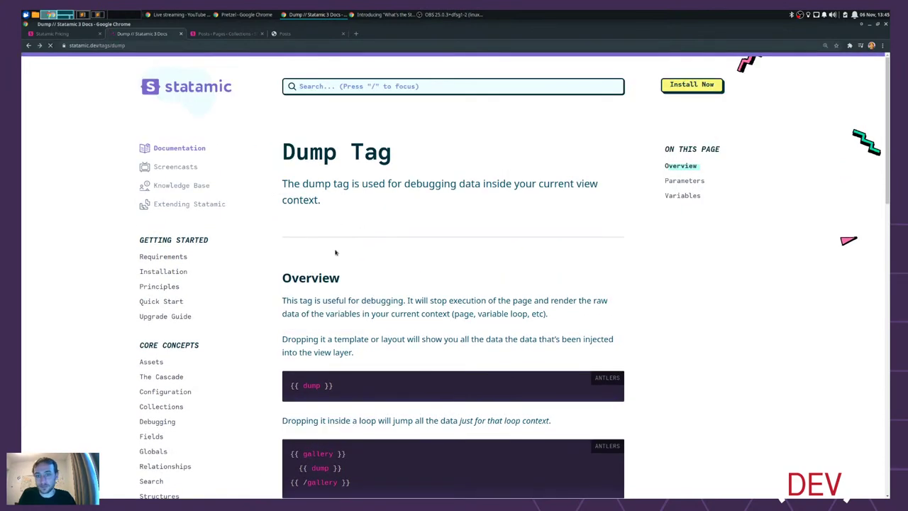
key("alt+Left")
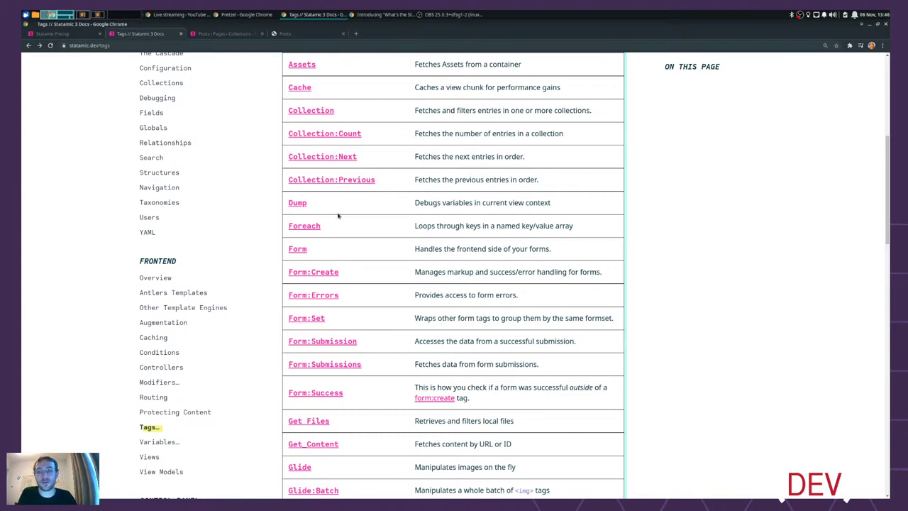
scroll(695, 245, "up", 2)
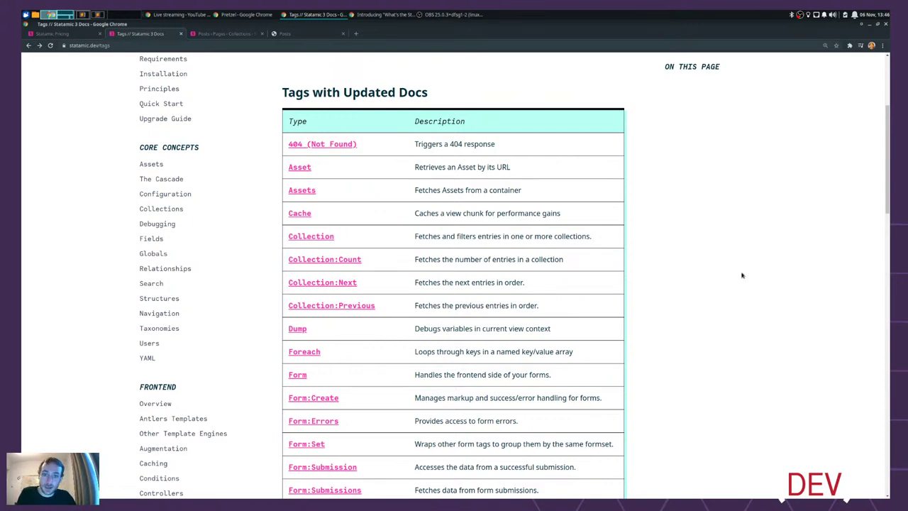
scroll(626, 207, "up", 3)
left_click_drag(468, 294, 278, 291)
left_click(510, 281)
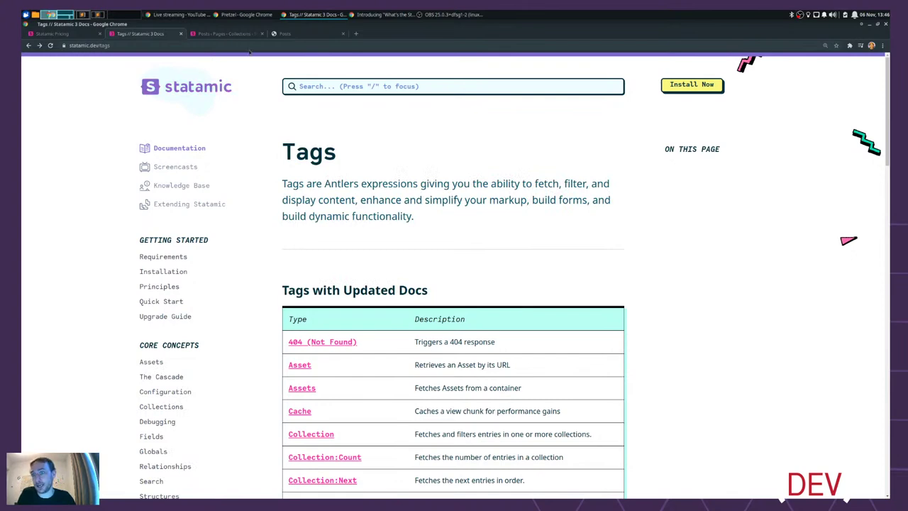
- Glance at the control panel, /posts dump and template, then return to the Tags docs
left_click(226, 33)
left_click(309, 36)
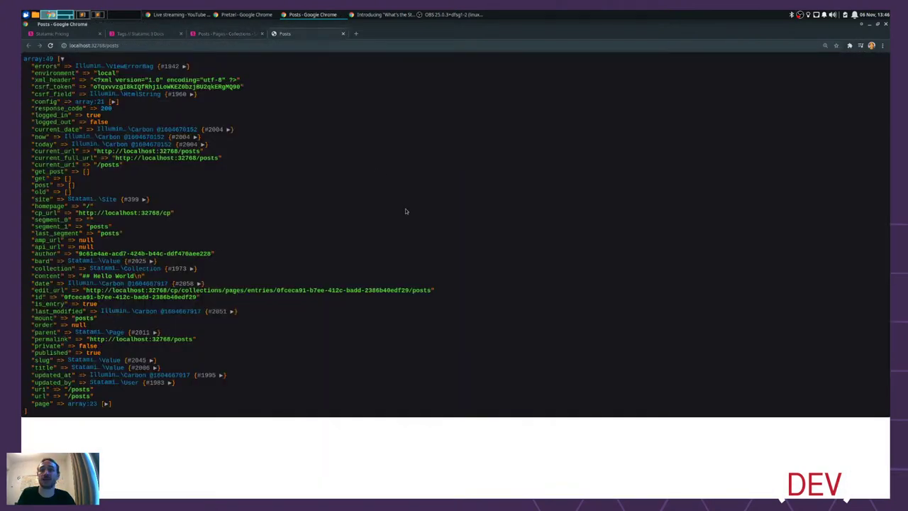
key("alt+Tab")
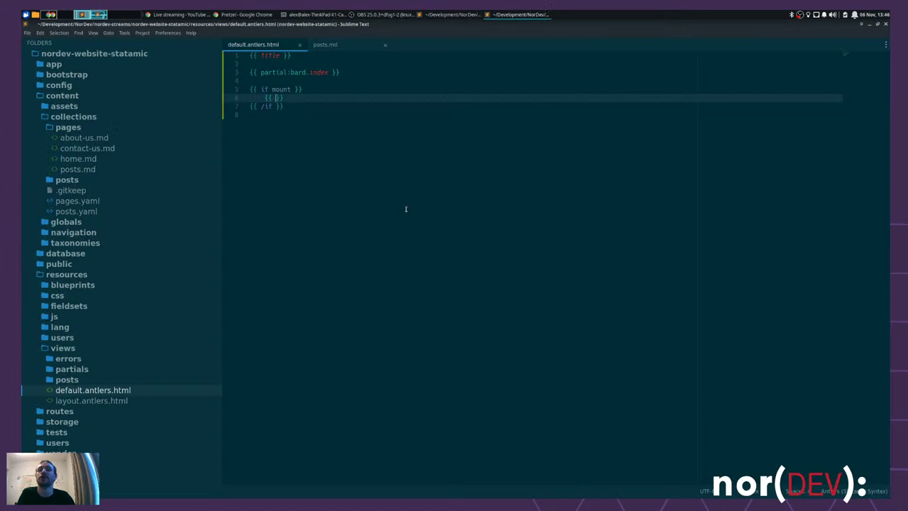
key("alt+Tab")
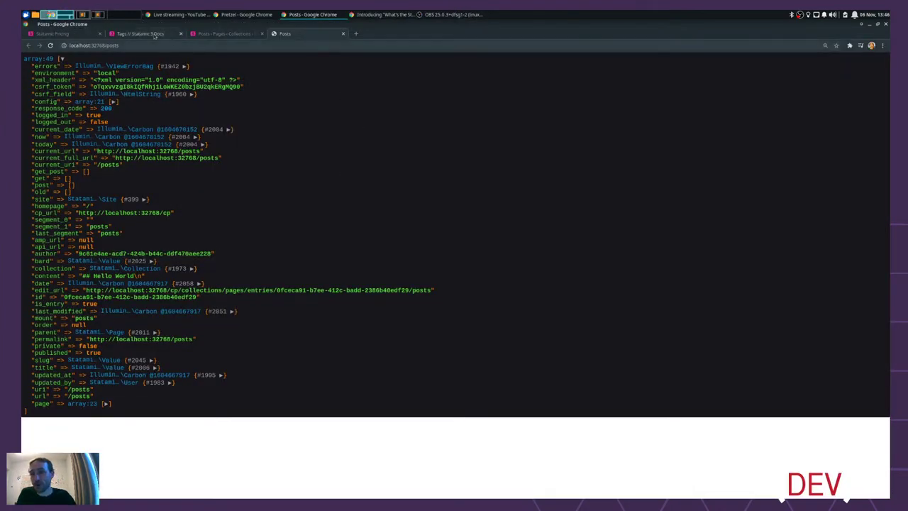
key("ctrl+2")
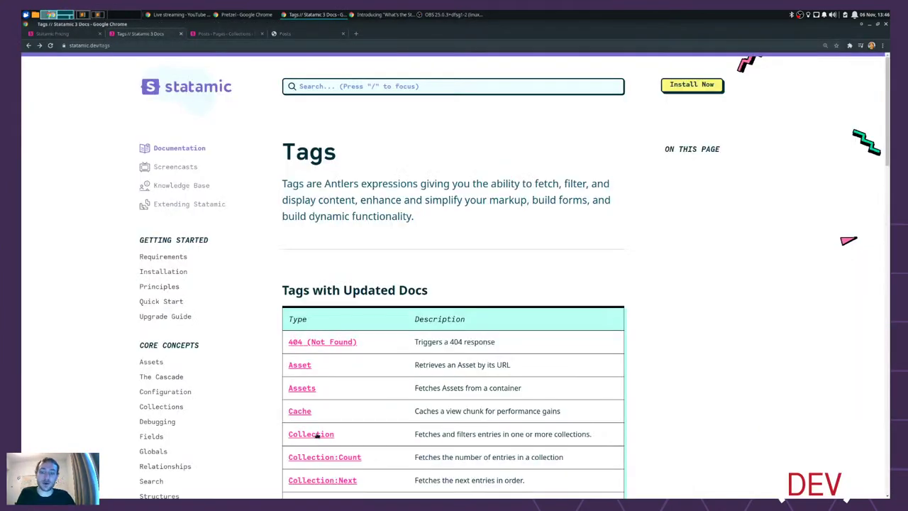
- Open the Collection tag page and read through its Example and Filtering sections
left_click(328, 433)
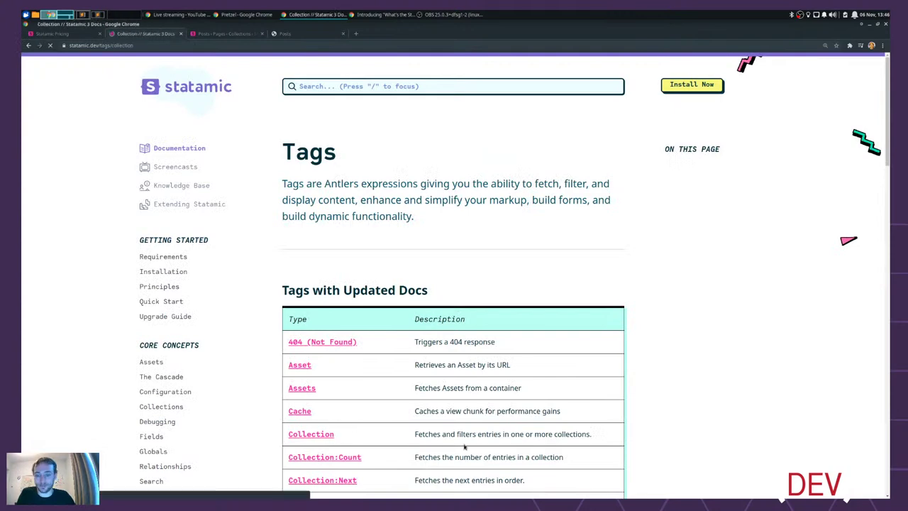
scroll(639, 291, "down", 3)
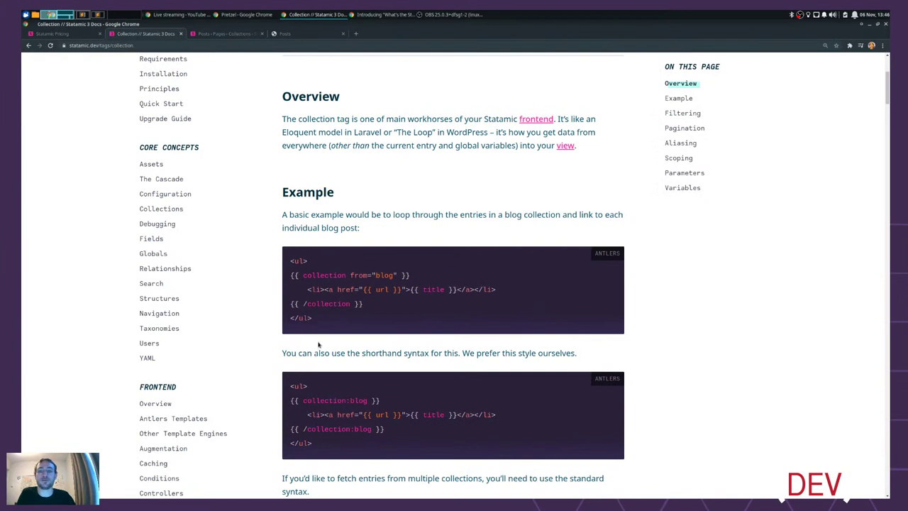
scroll(418, 284, "down", 1)
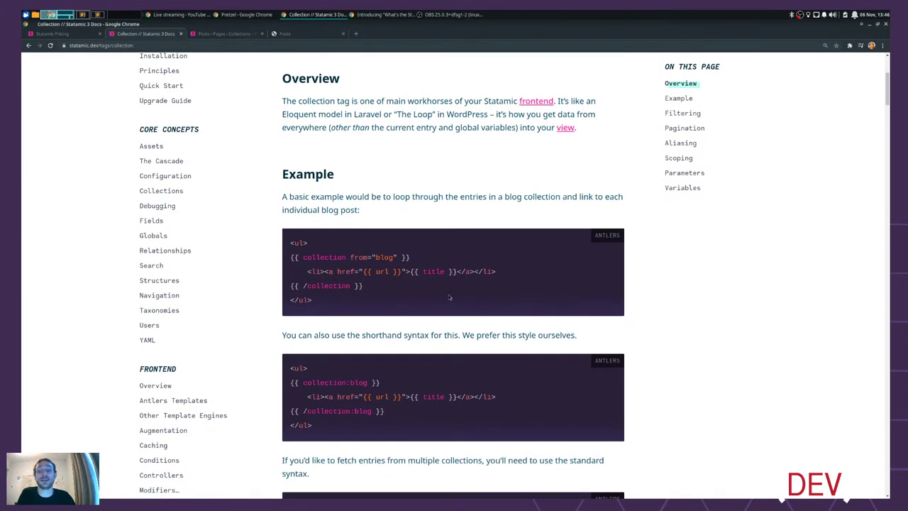
left_click_drag(316, 300, 286, 246)
key("ctrl+c")
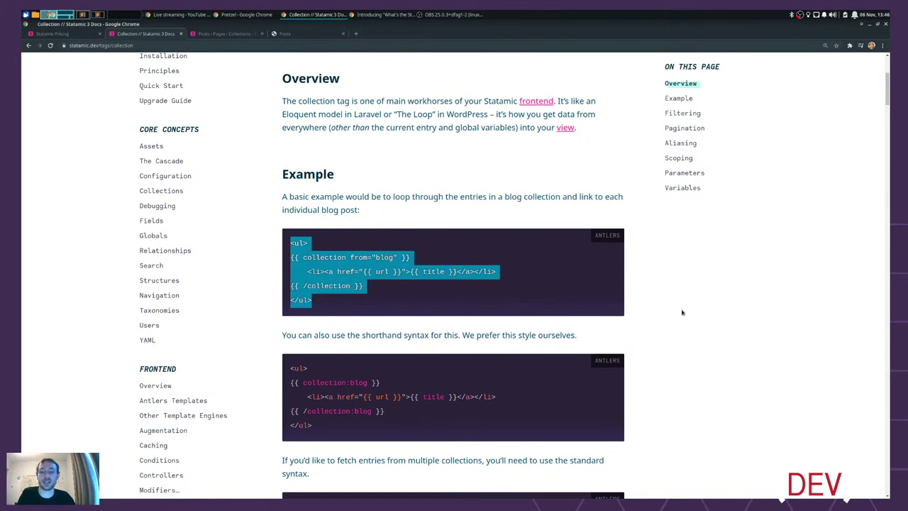
scroll(671, 306, "down", 3)
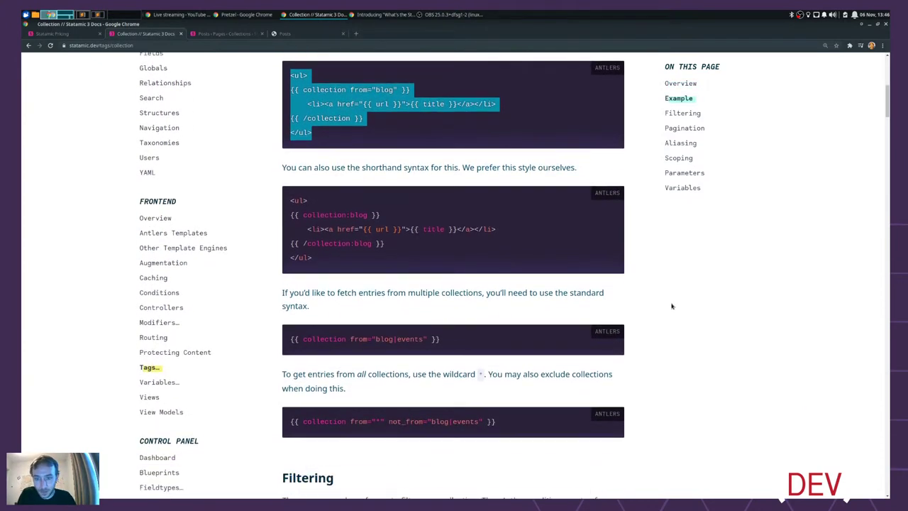
scroll(671, 307, "down", 6)
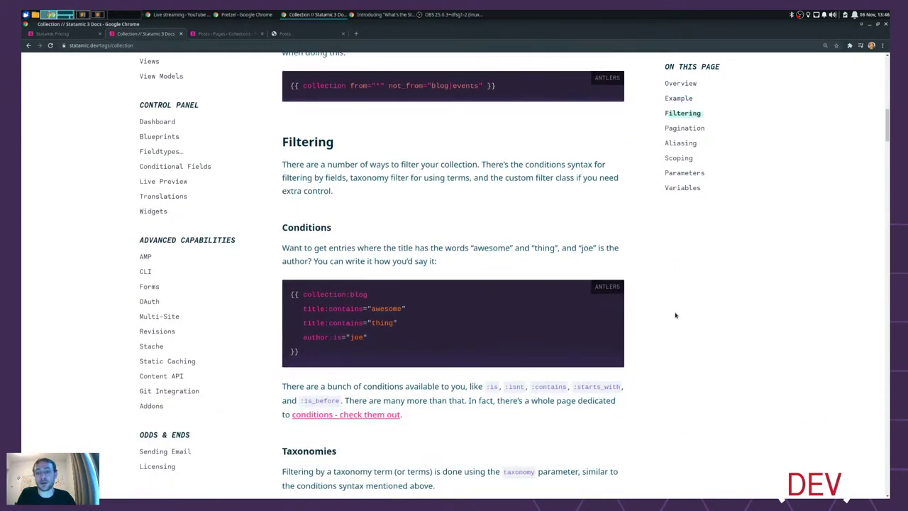
scroll(675, 315, "down", 1)
left_click_drag(367, 264, 303, 237)
scroll(618, 286, "down", 2)
scroll(618, 287, "down", 1)
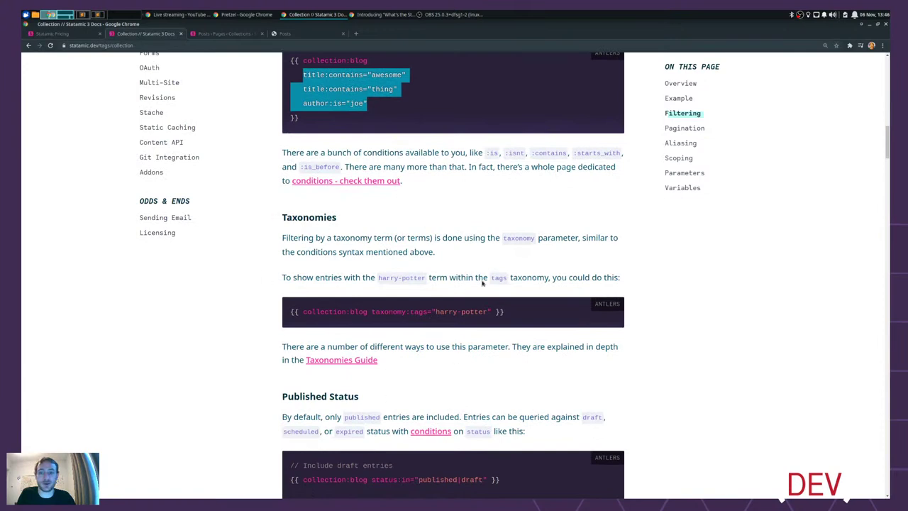
left_click(715, 290)
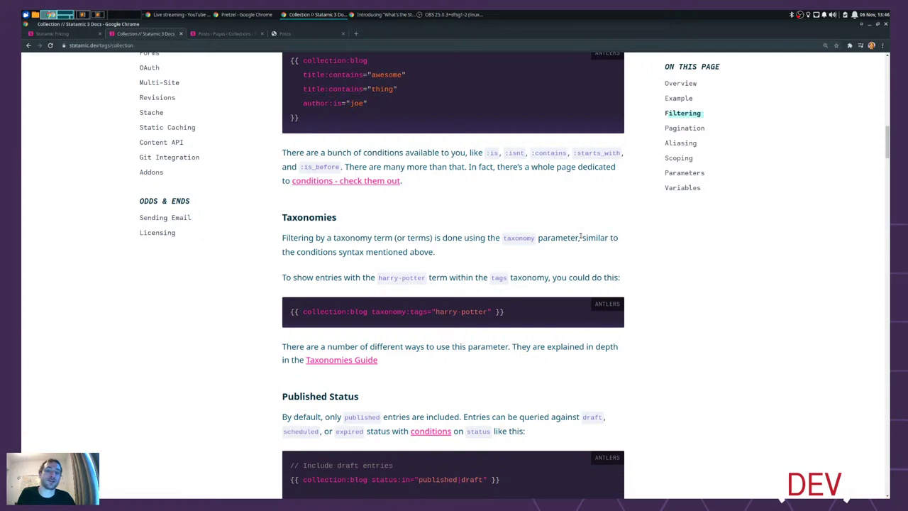
- Paste the ul/collection/li snippet into the if mount block and indent it
key("alt+Tab")
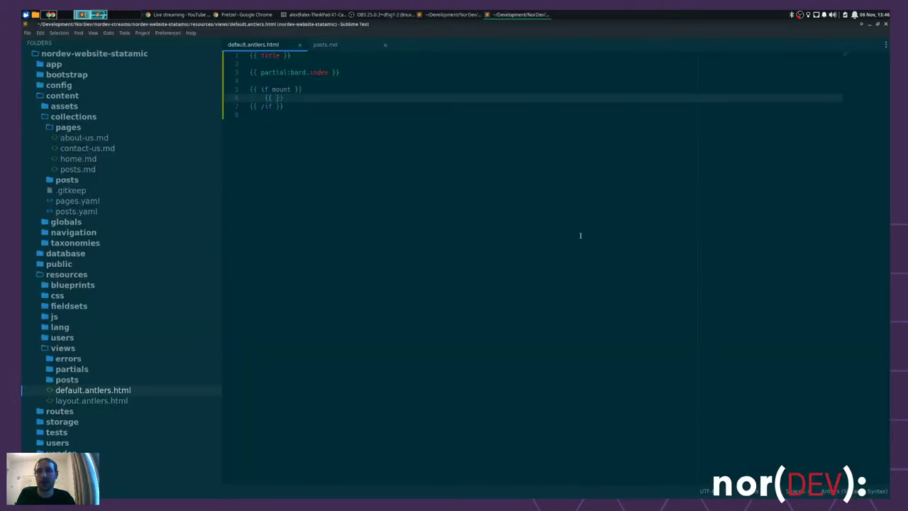
key("ctrl+v")
key("ctrl+z")
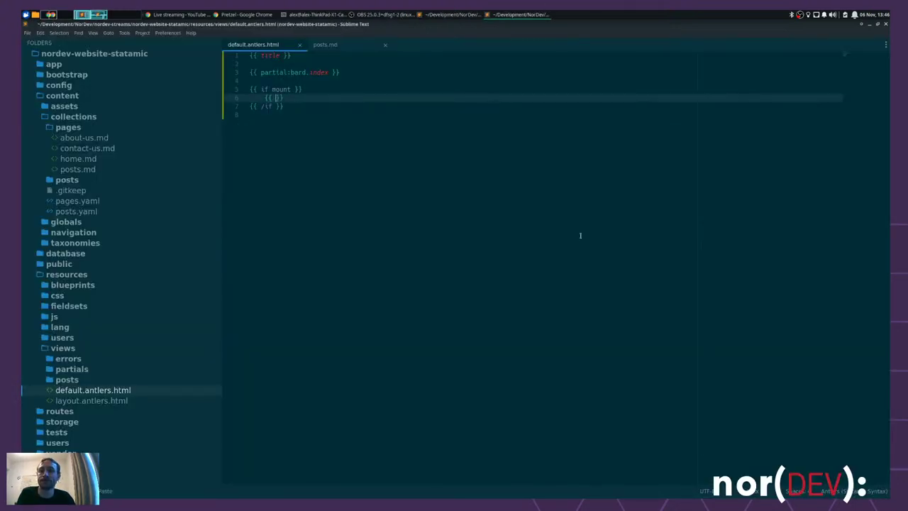
key("ctrl+z")
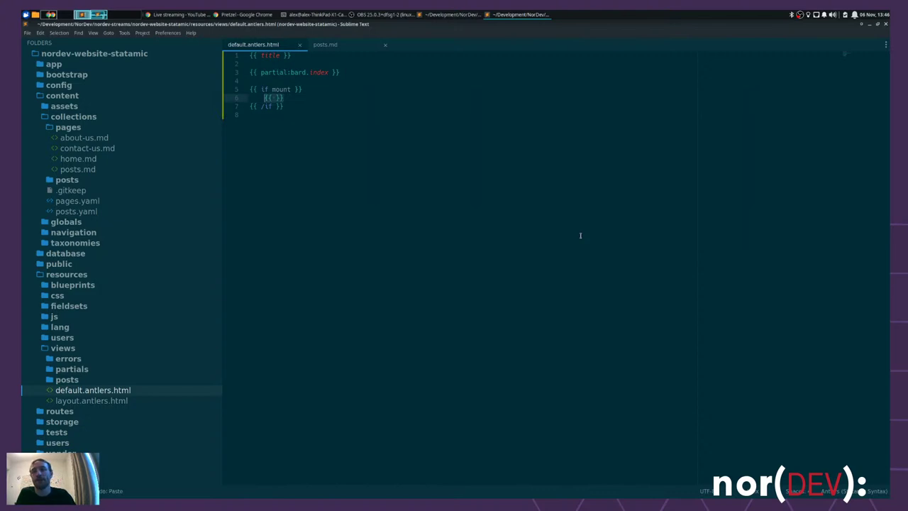
key("ctrl+v")
left_click(278, 107, "shift")
key("Tab")
key("shift+Up")
key("Tab")
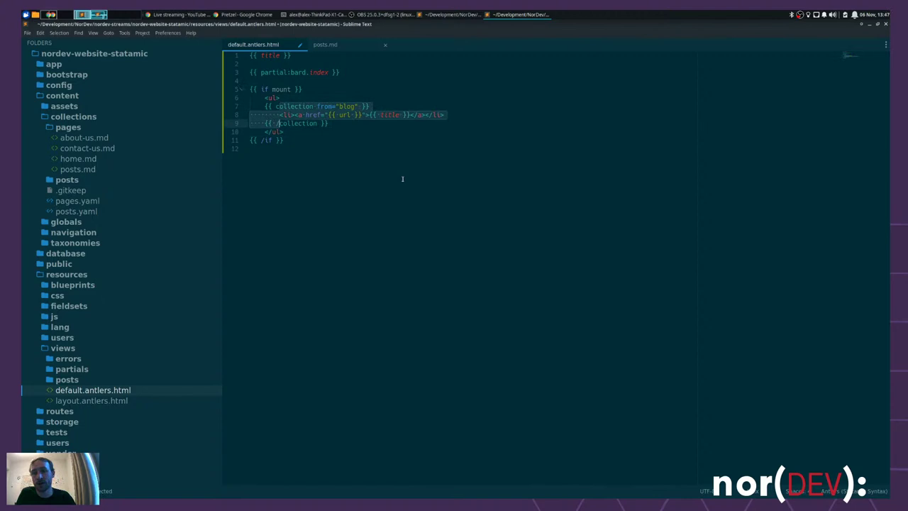
- Change both the opening and closing ul tags to ol
left_click(270, 98)
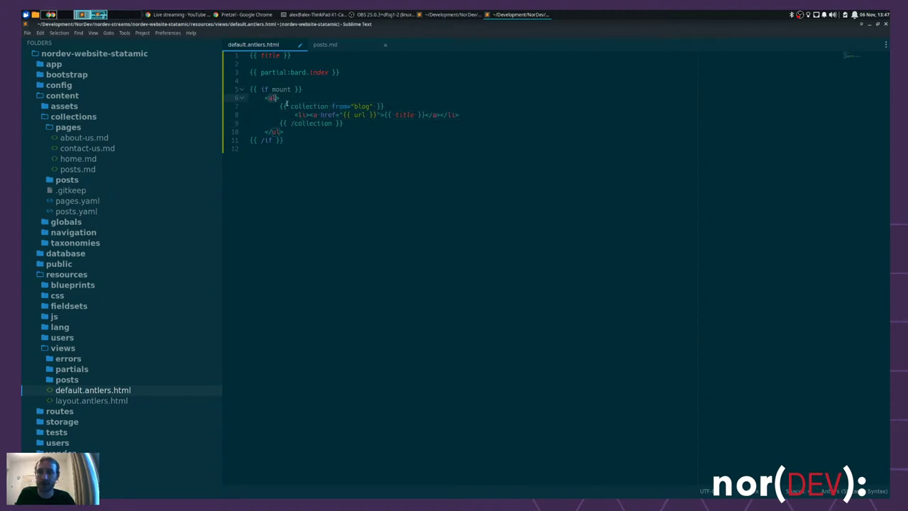
key("ctrl+d")
type("ol")
left_click(400, 141)
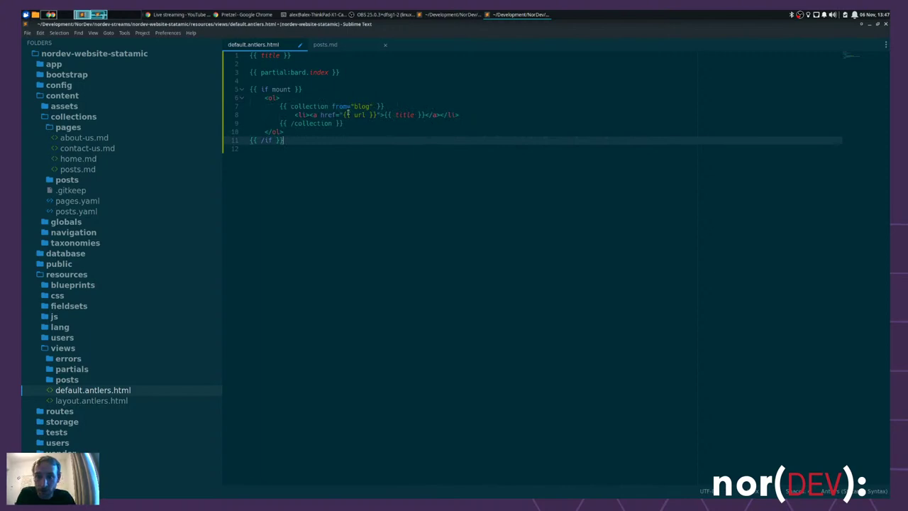
- Replace the collection source 'blog' with '{ mount }' and start rewriting the from parameter
double_click(361, 106)
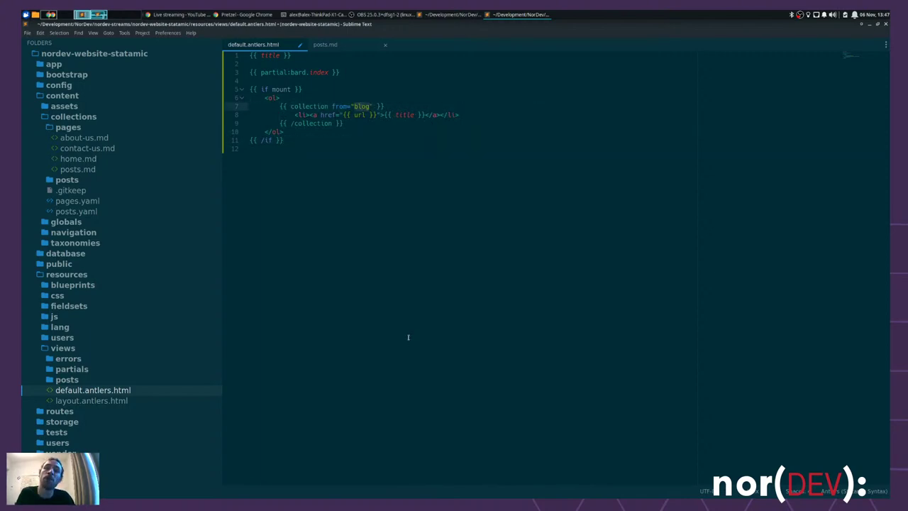
key("BackSpace")
type("p")
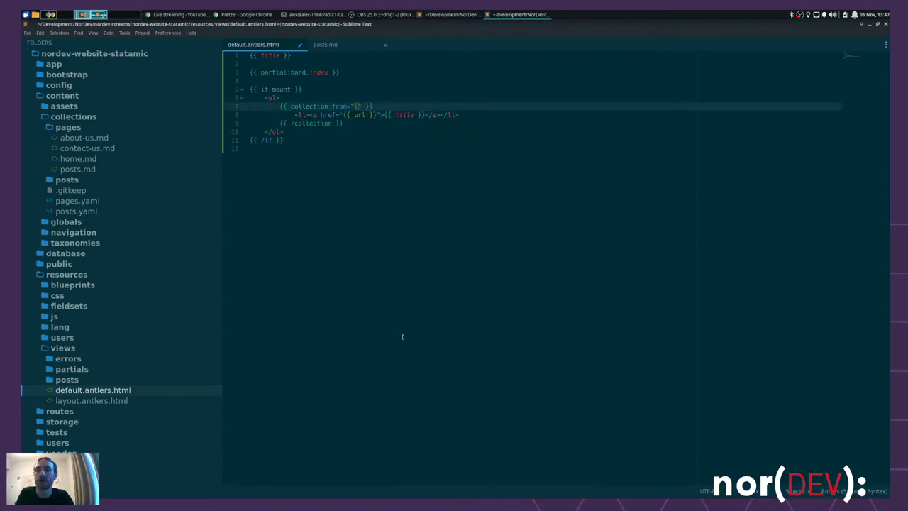
key("BackSpace")
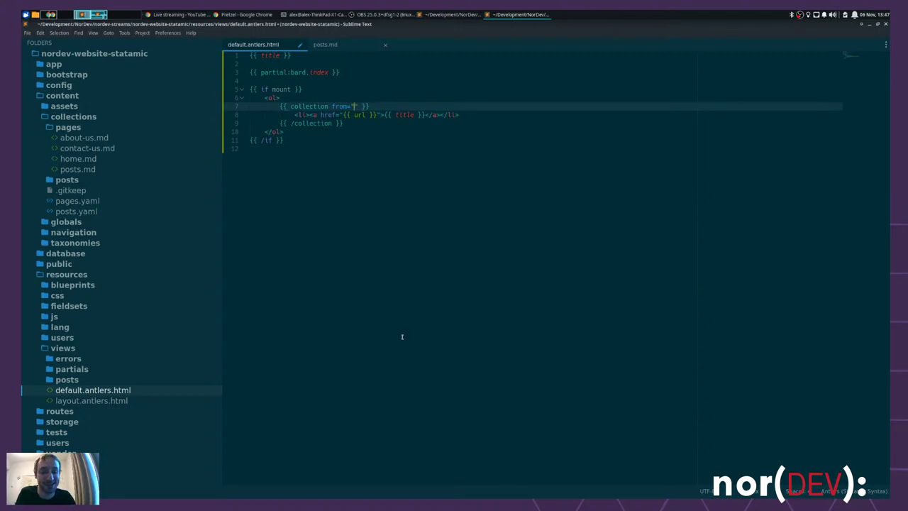
type("{ mount ")
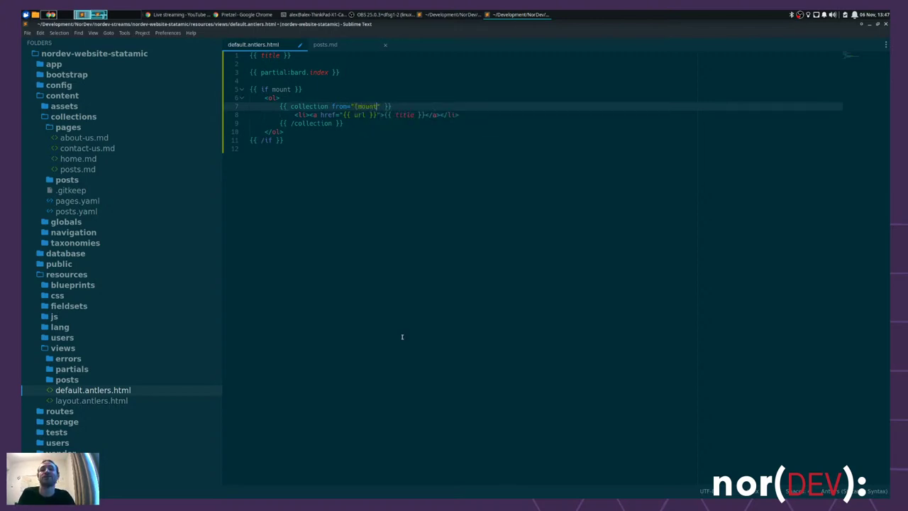
type("}\"")
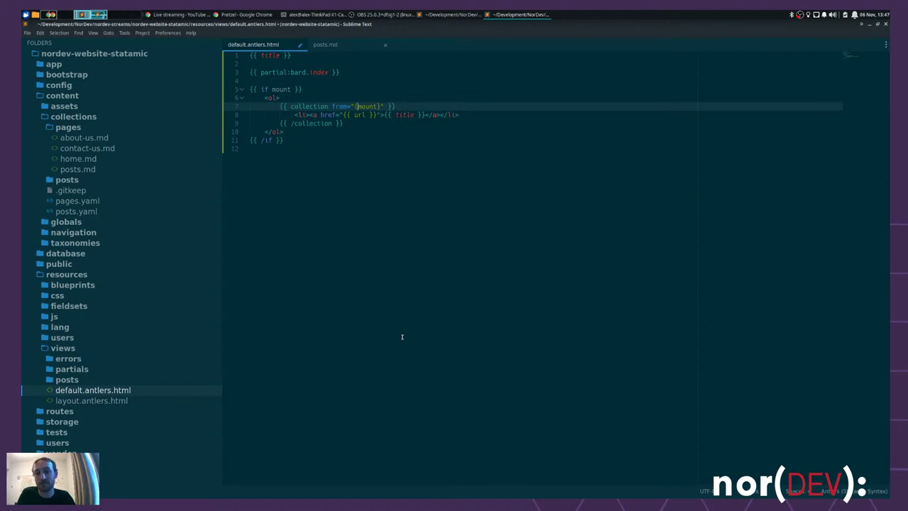
key("Right")
key("Right")
key("Right")
key("Right")
key("Right")
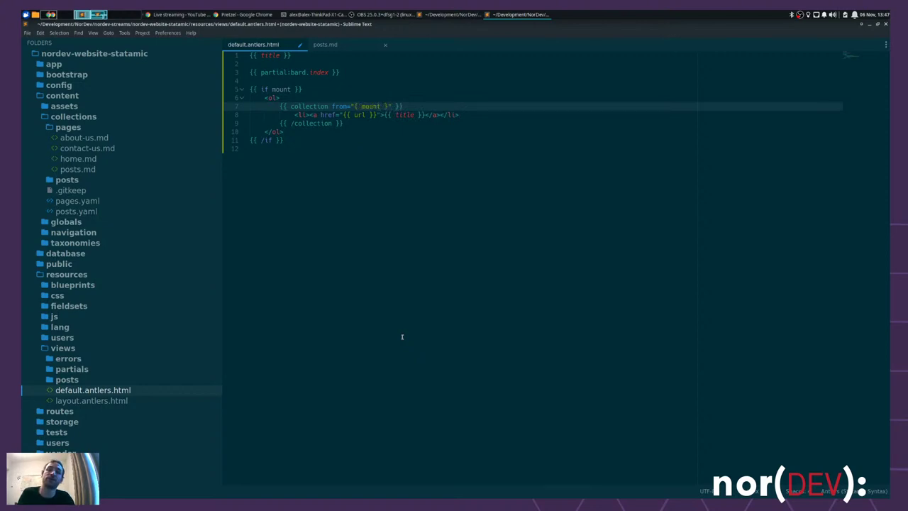
key("ctrl+shift+Left")
key("ctrl+shift+Left")
key("ctrl+shift+Left")
key("ctrl+shift+Left")
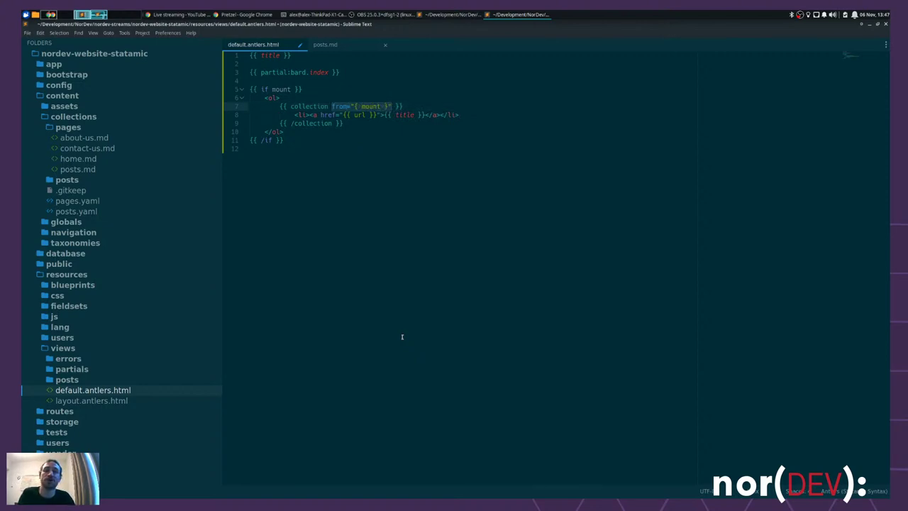
key("Right")
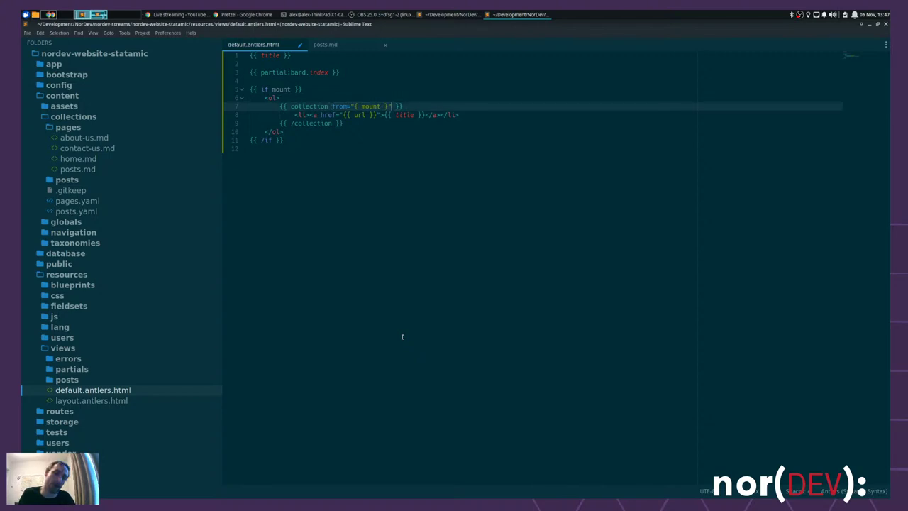
type("l")
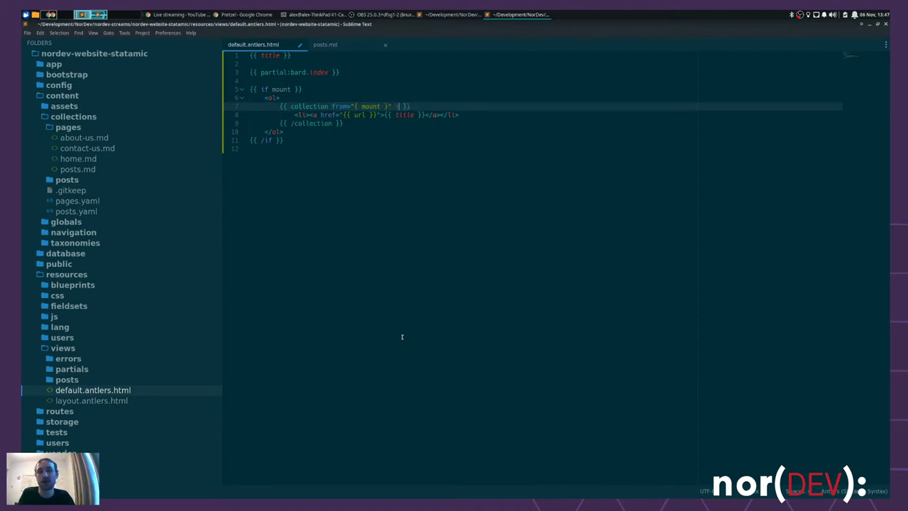
type("from")
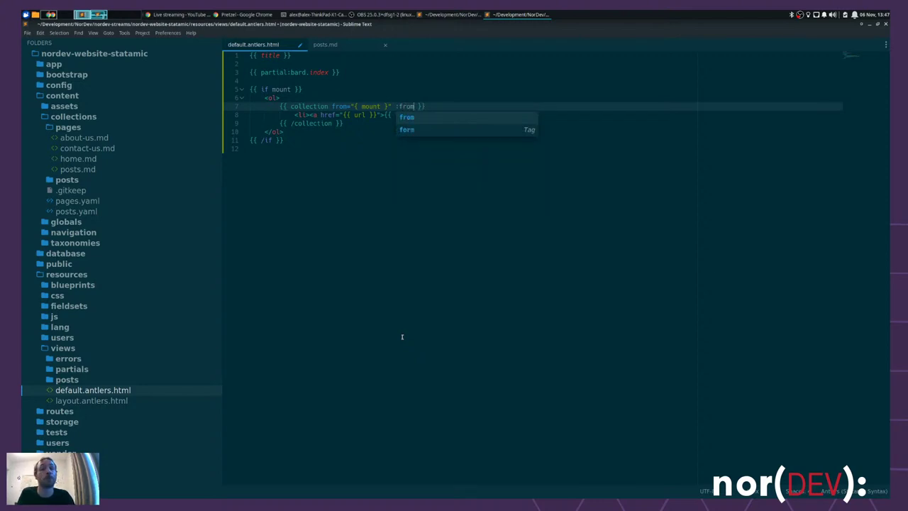
- Make the collection tag read :from="mount", removing the old from parameter
key("Escape")
type("=\"")
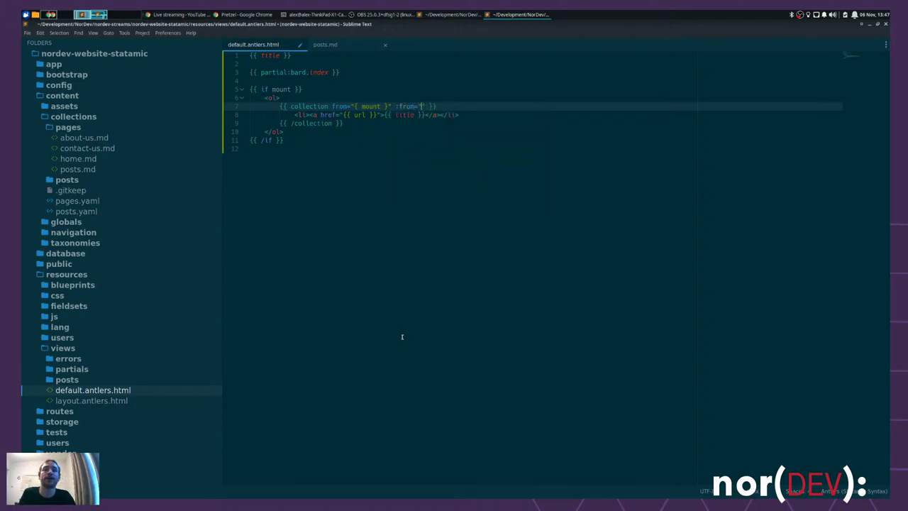
type("mount")
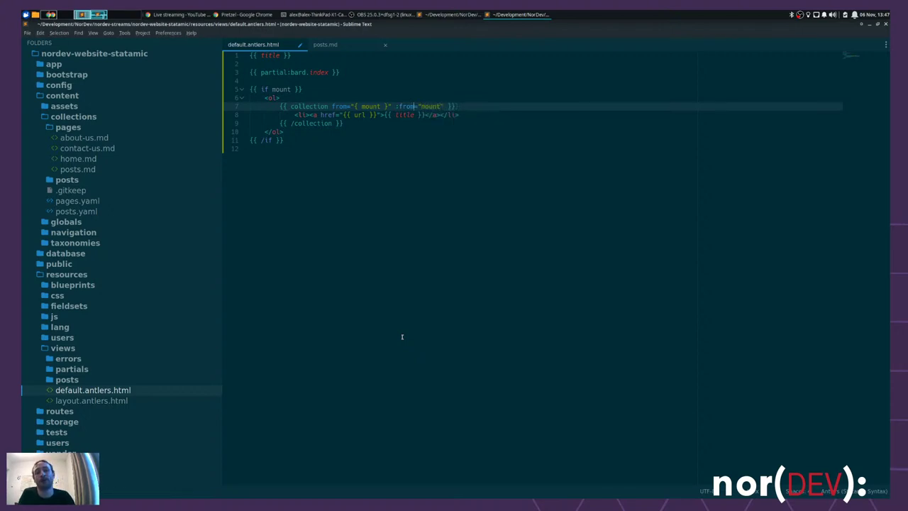
key("ctrl+shift+Left")
key("ctrl+shift+Left")
key("ctrl+shift+Left")
key("ctrl+shift+Left")
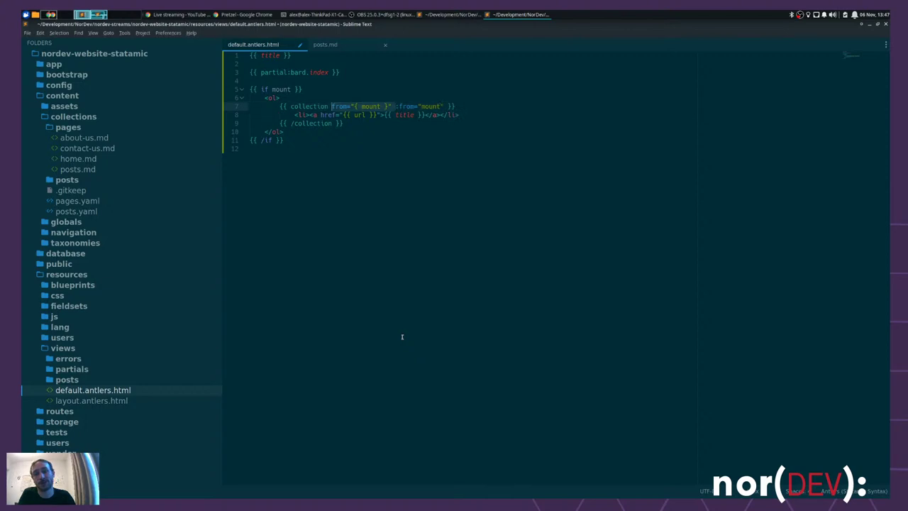
key("BackSpace")
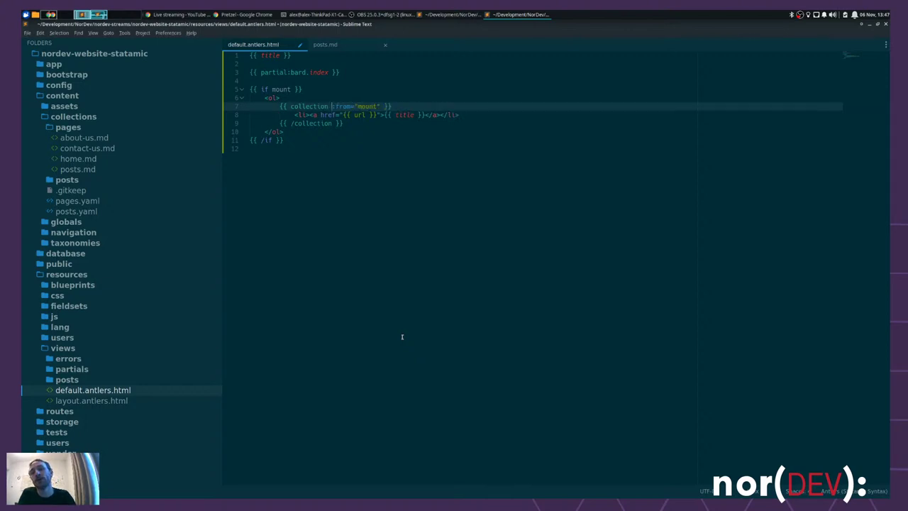
type(":mount")
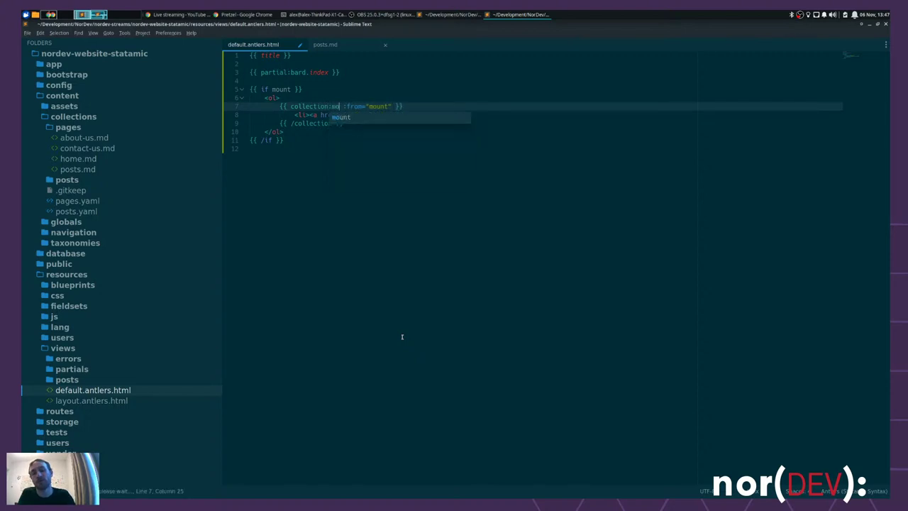
key("ctrl+shift+Left")
key("BackSpace")
key("BackSpace")
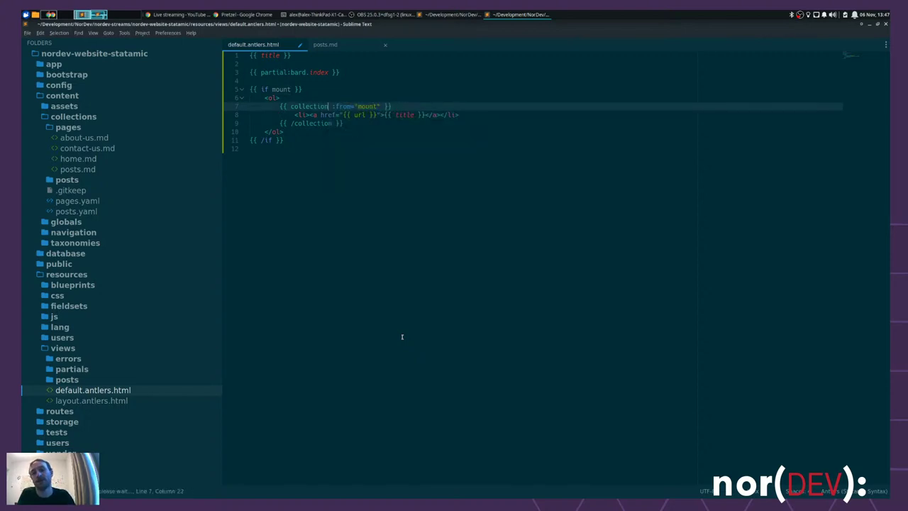
key("End")
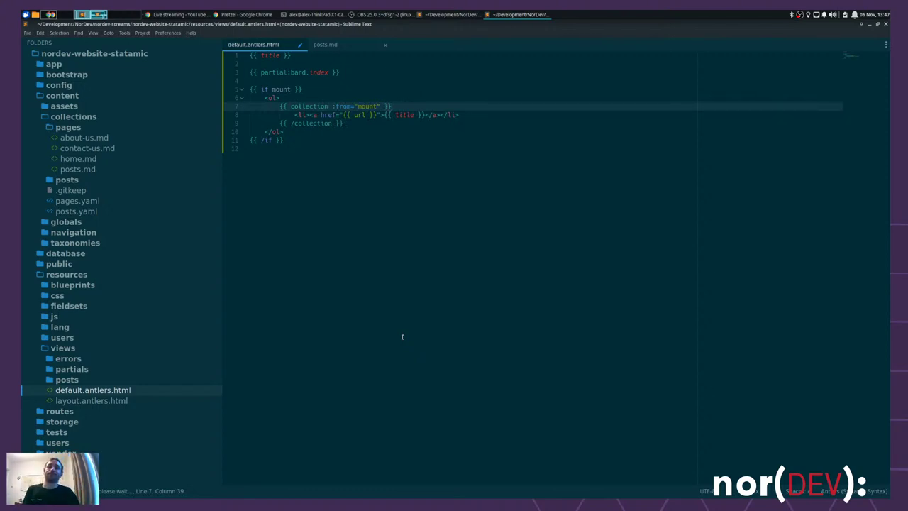
- Split the list item, link and title onto separate indented lines and save the template
left_click(297, 115)
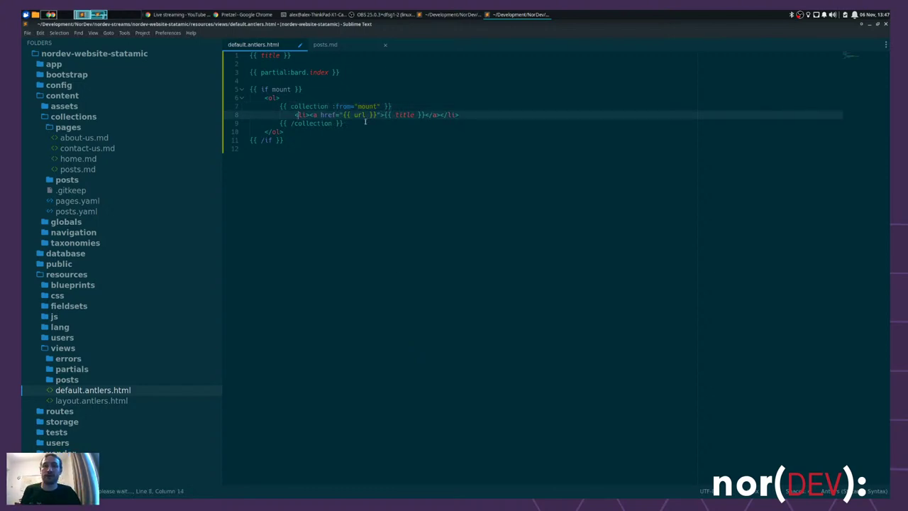
left_click(308, 115)
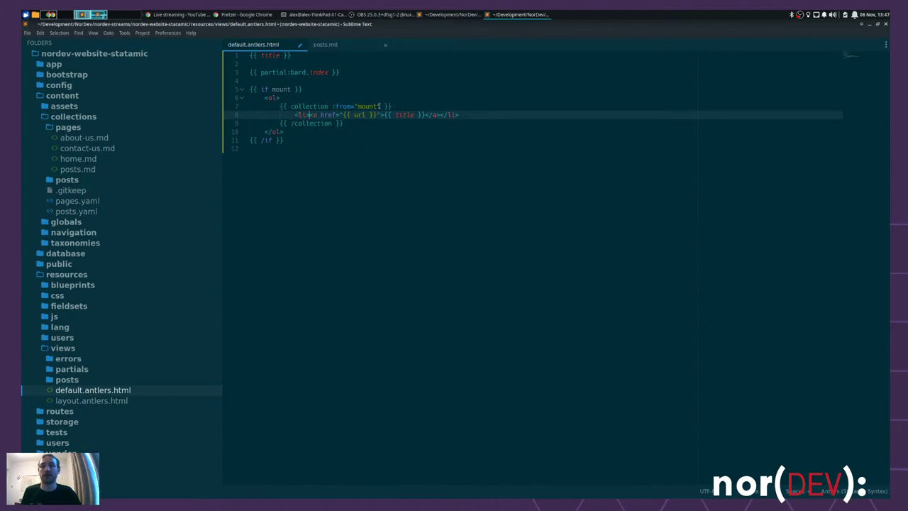
key("Return")
key("BackSpace")
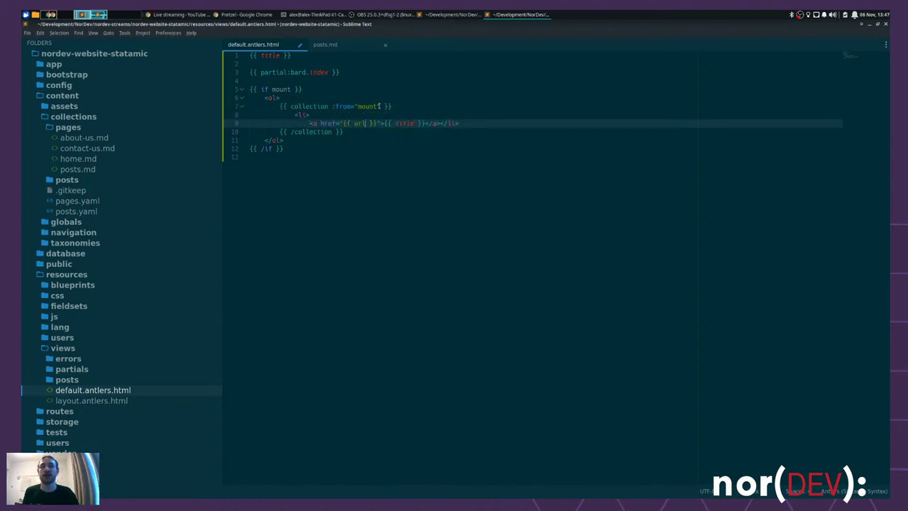
key("Return")
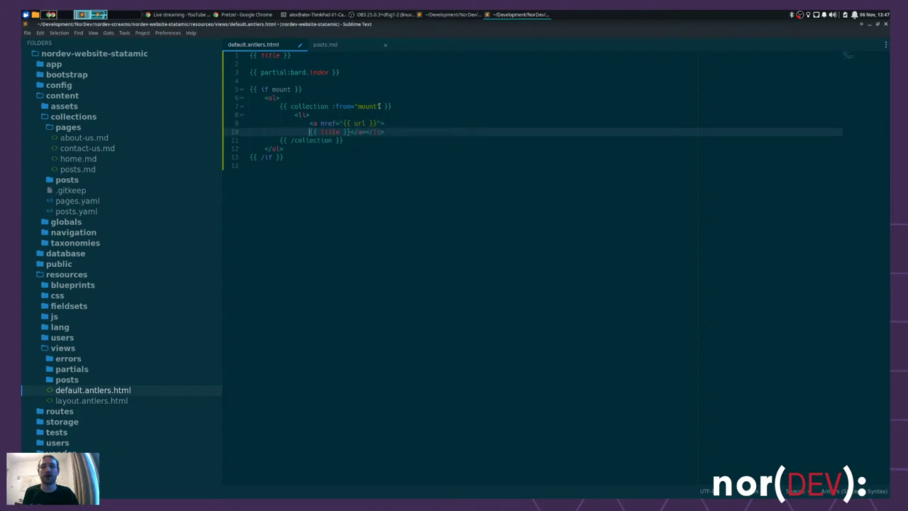
key("Tab")
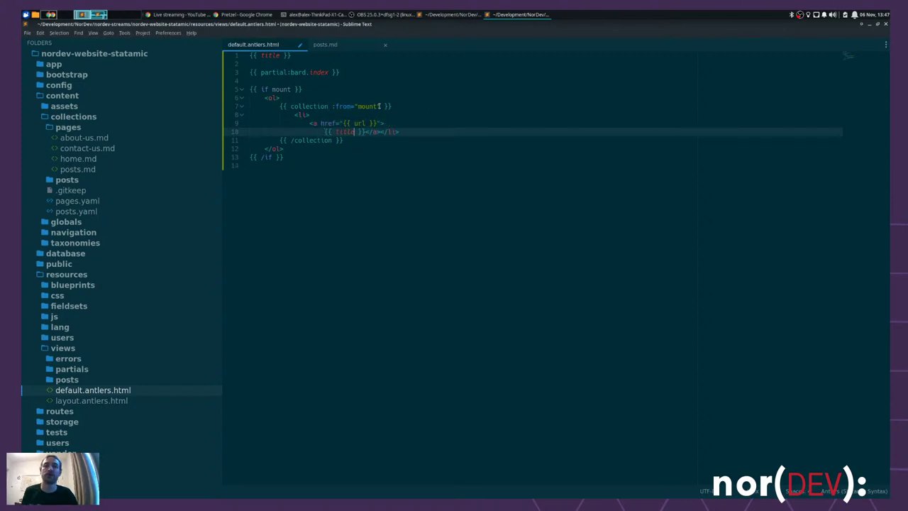
key("Right")
key("Right")
key("Right")
key("Return")
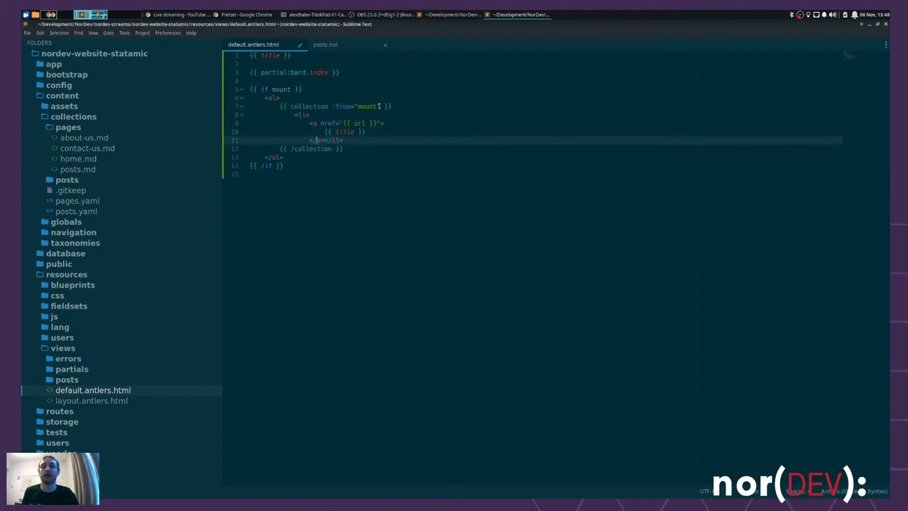
key("Right")
key("Return")
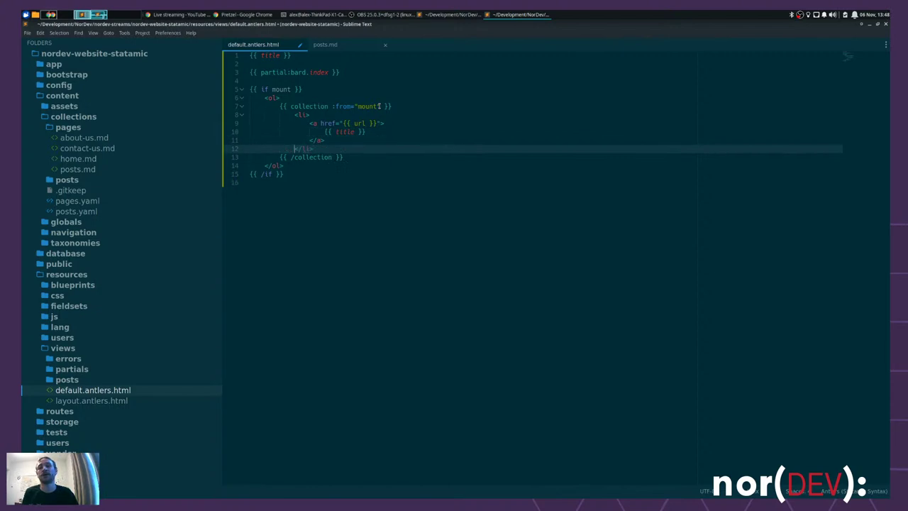
key("ctrl+s")
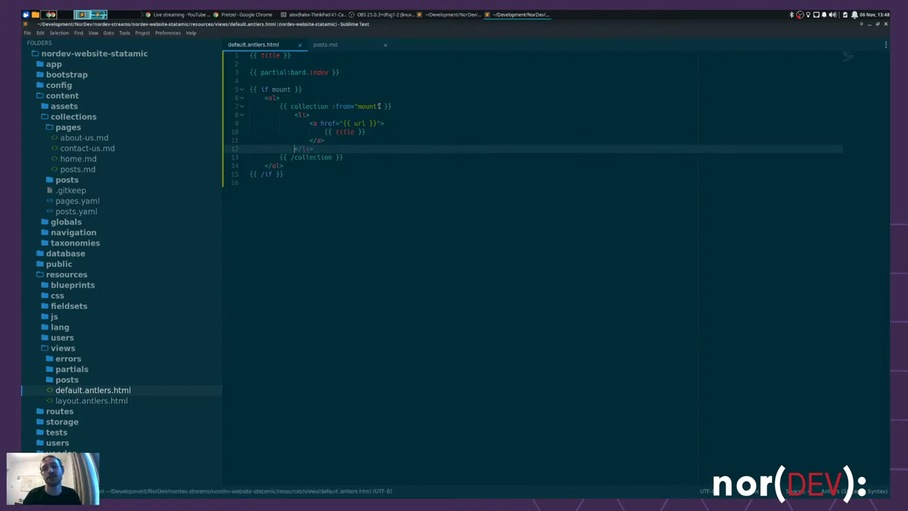
key("alt+Tab")
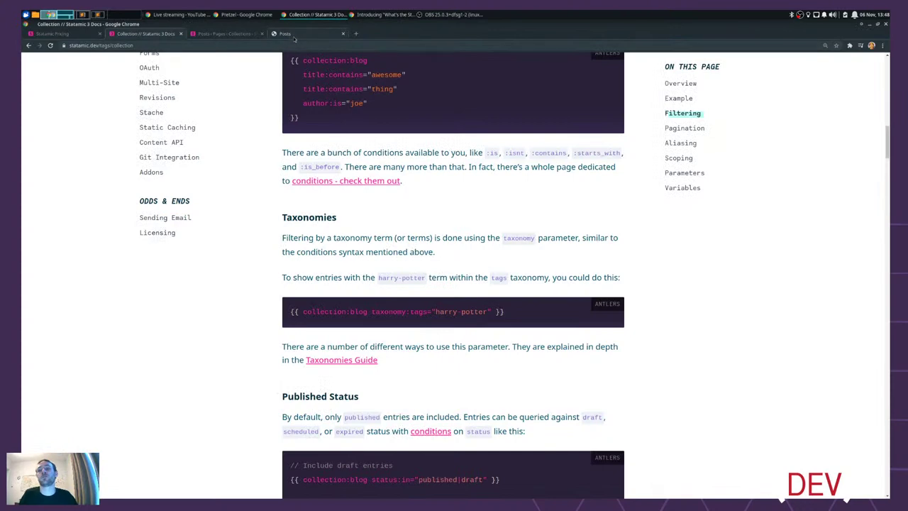
- Reload /posts and verify the Hello World link opens the post, then return to the listing
left_click(293, 34)
key("ctrl+r")
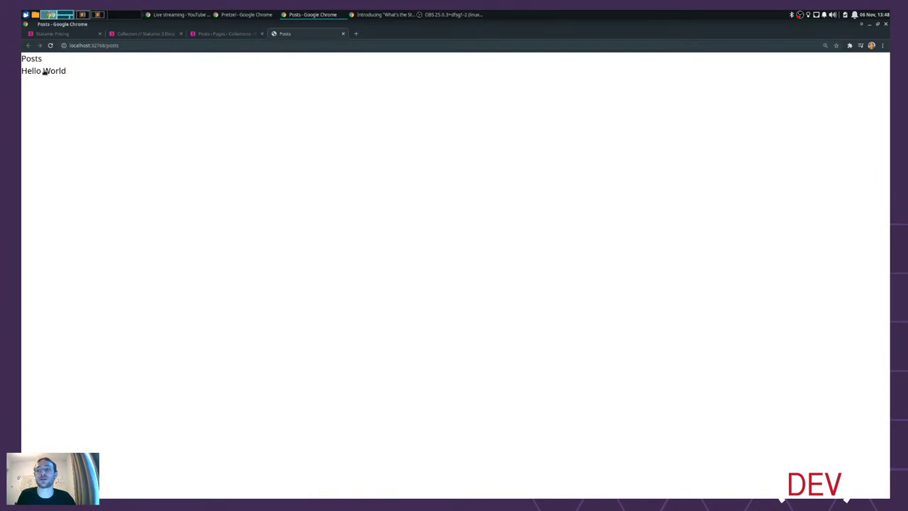
left_click(44, 72)
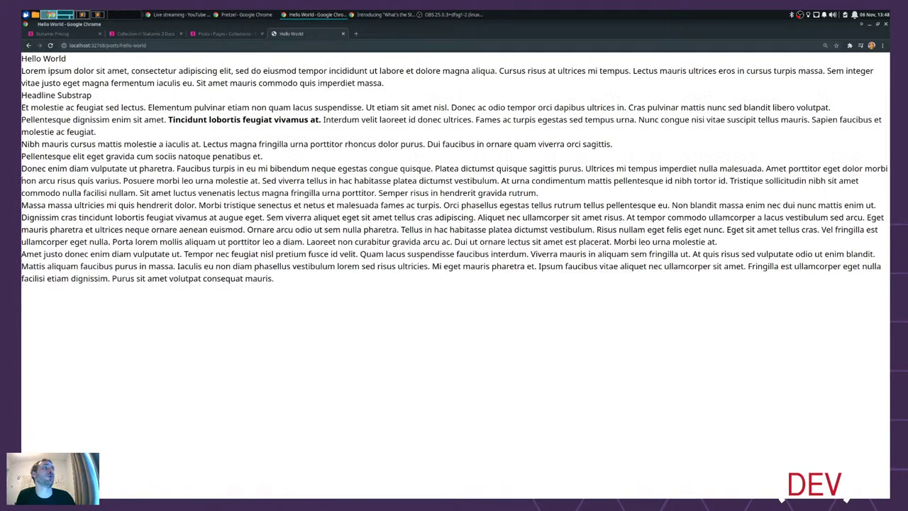
key("alt+Left")
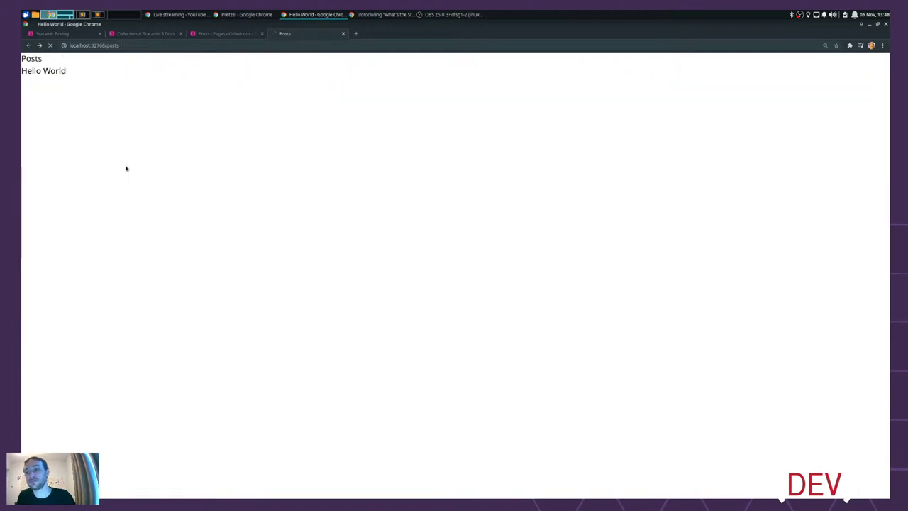
left_click(210, 34)
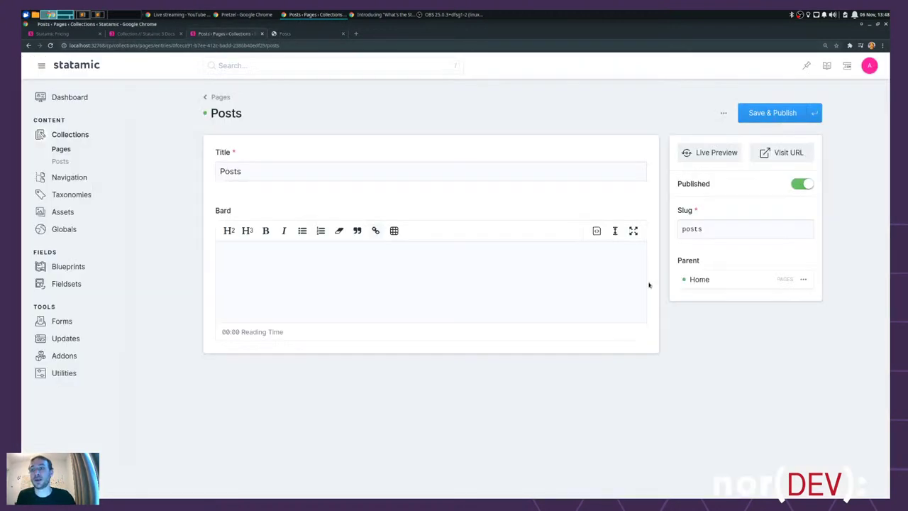
- Create and publish a Posts entry titled 'Tahdah', then check it on the /posts page
left_click(61, 162)
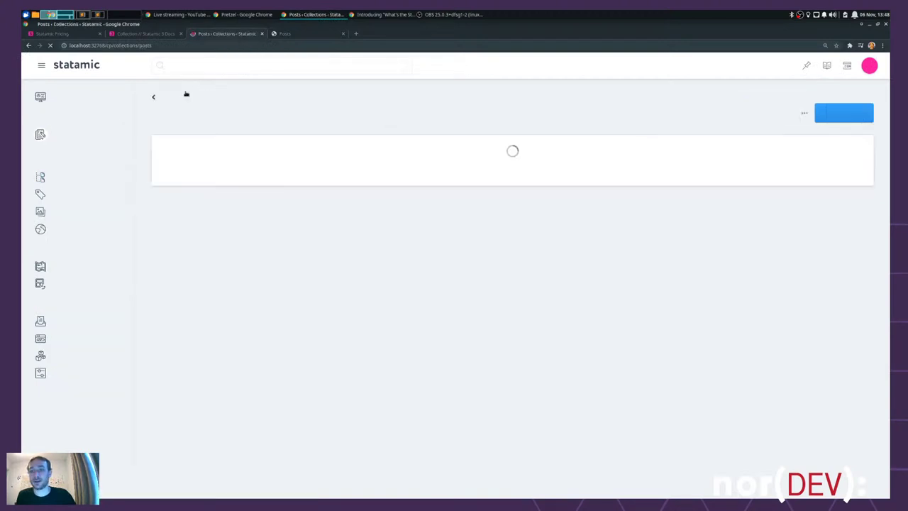
left_click(842, 112)
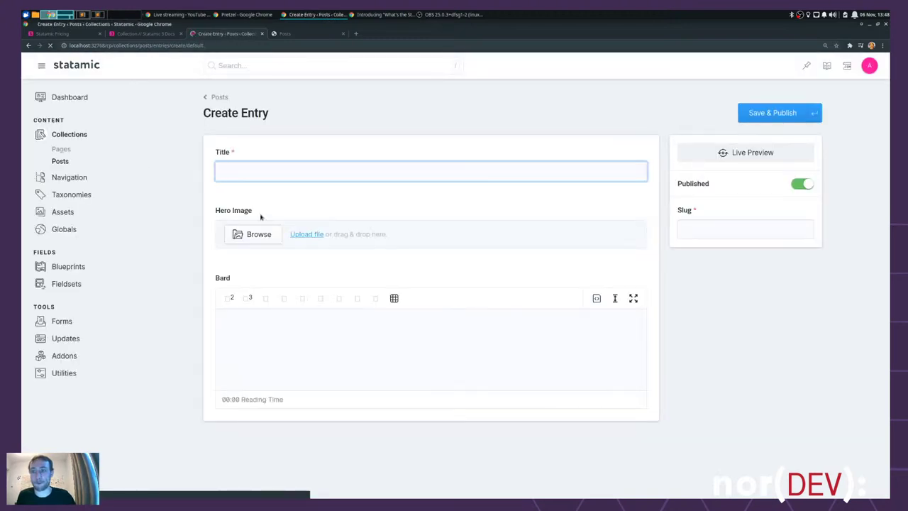
type("Tahdah")
key("Tab")
left_click(772, 112)
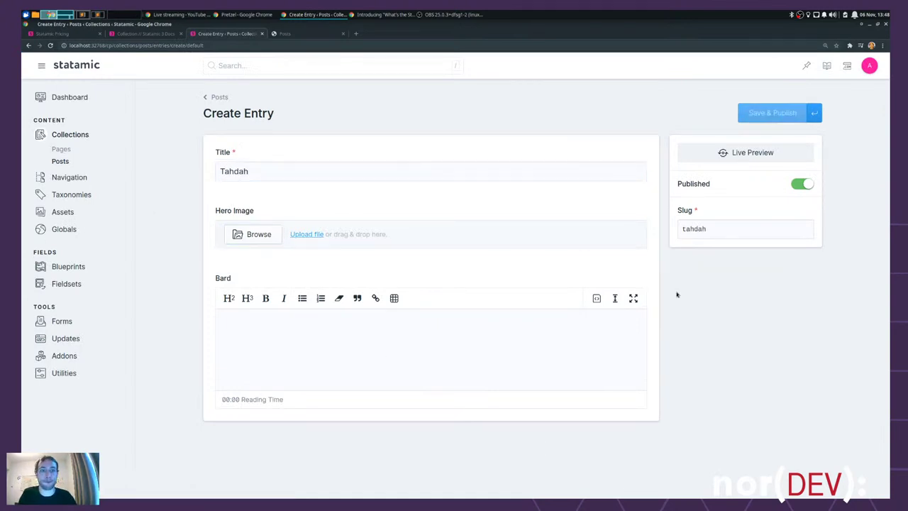
left_click(309, 33)
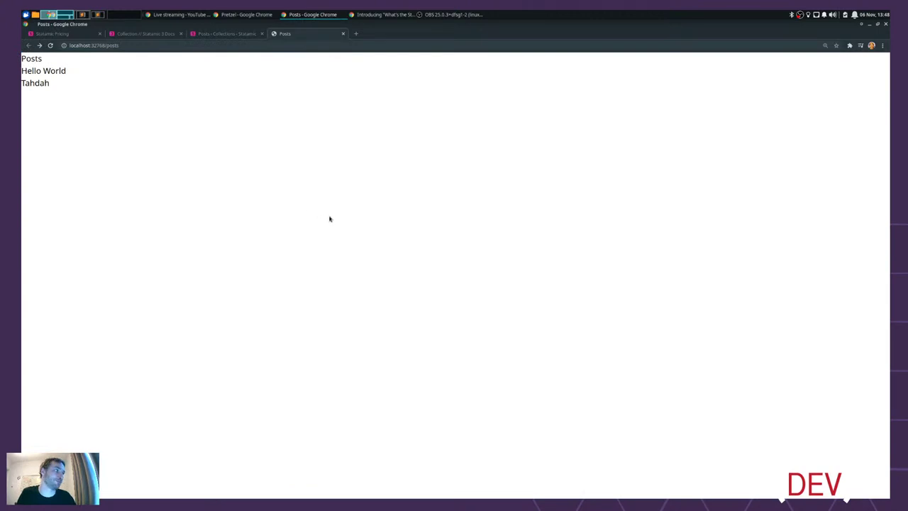
key("alt+Tab")
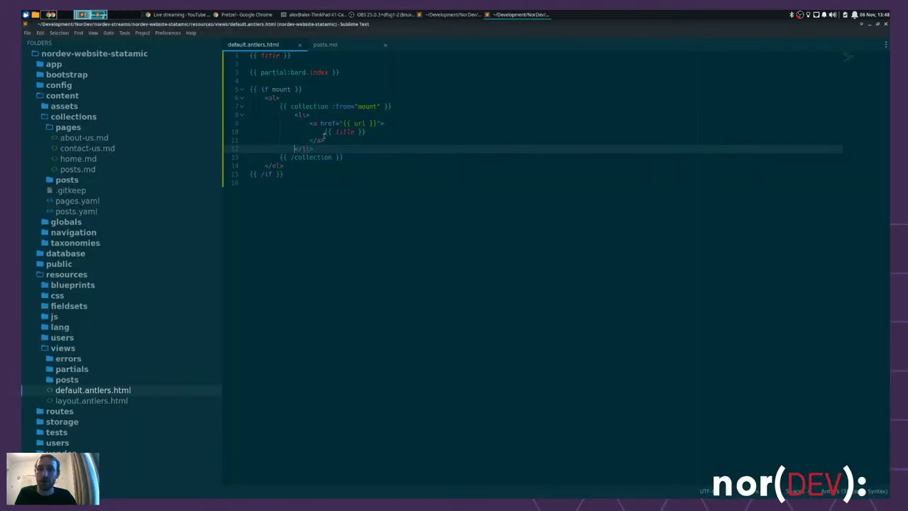
- Add a {{ dump }} tag inside the collection loop, save, and reload /posts
left_click(447, 109)
key("Return")
type("{{ dump")
key("ctrl+s")
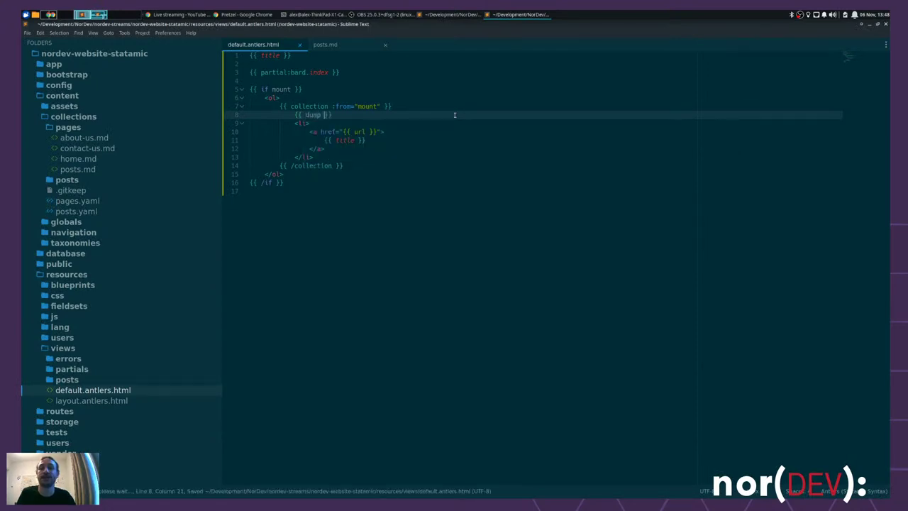
key("alt+Tab")
key("ctrl+r")
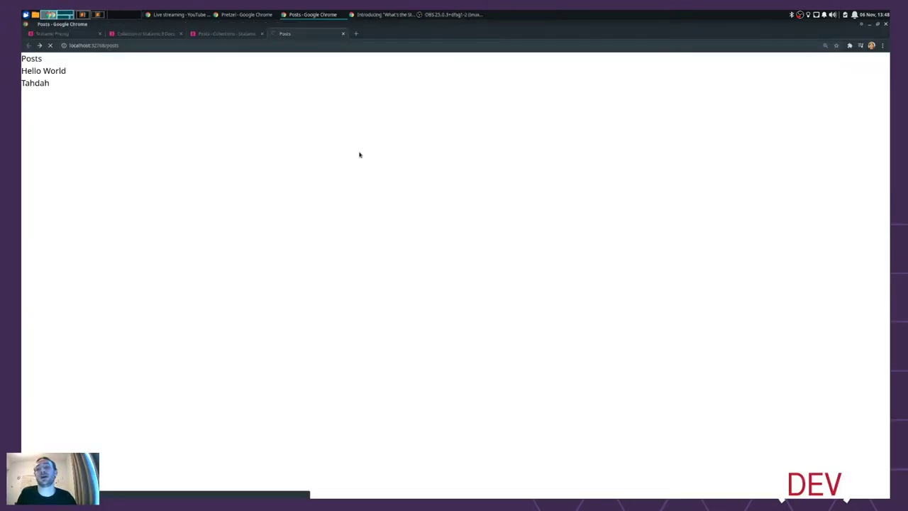
- Inspect the dumped entry values, highlighting mount "posts" and the title key
scroll(322, 162, "down", 15)
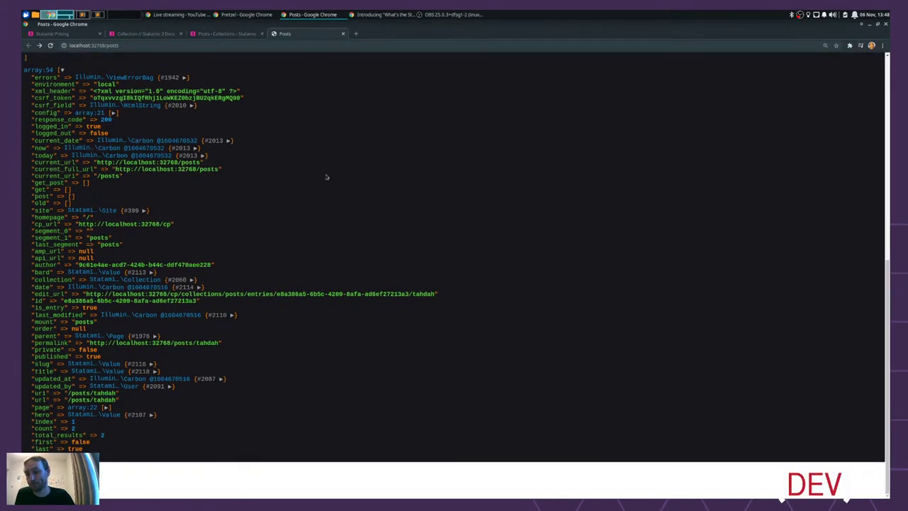
scroll(326, 176, "up", 5)
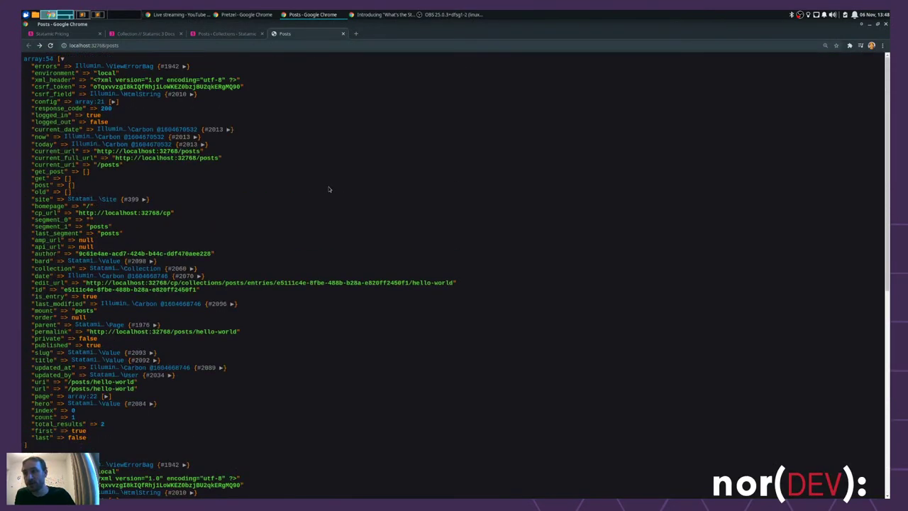
scroll(351, 186, "down", 5)
scroll(365, 198, "up", 5)
left_click_drag(31, 310, 107, 315)
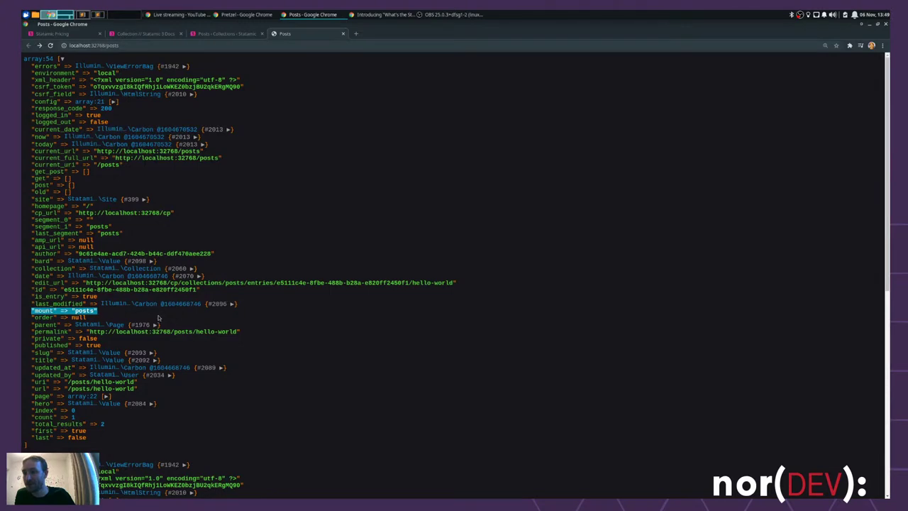
left_click(134, 317)
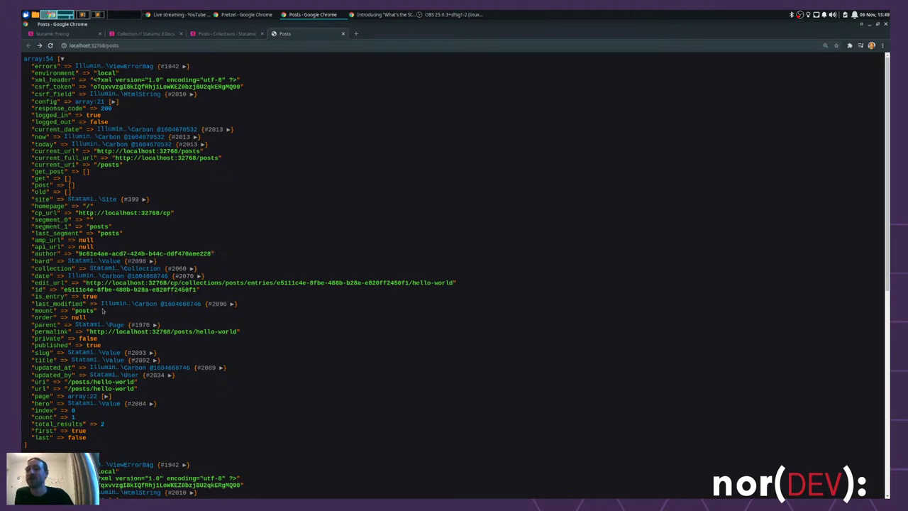
left_click_drag(98, 312, 23, 313)
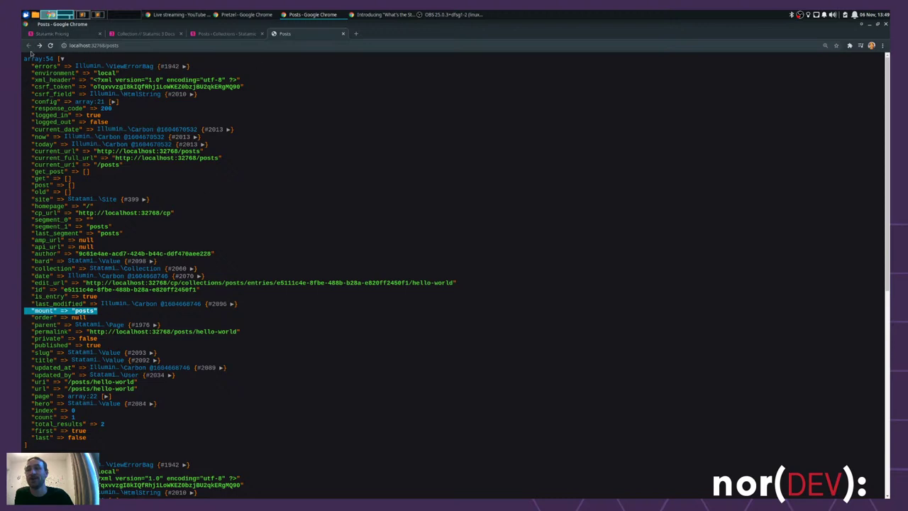
left_click(111, 317)
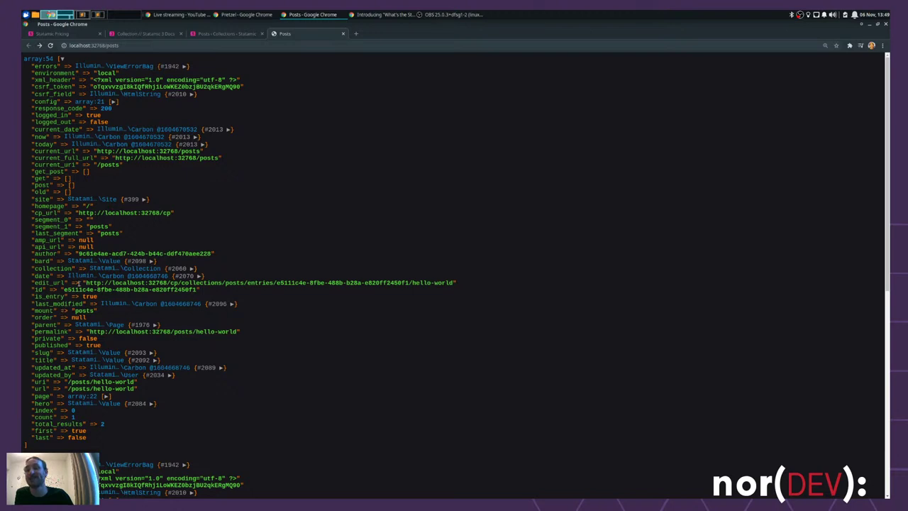
double_click(45, 359)
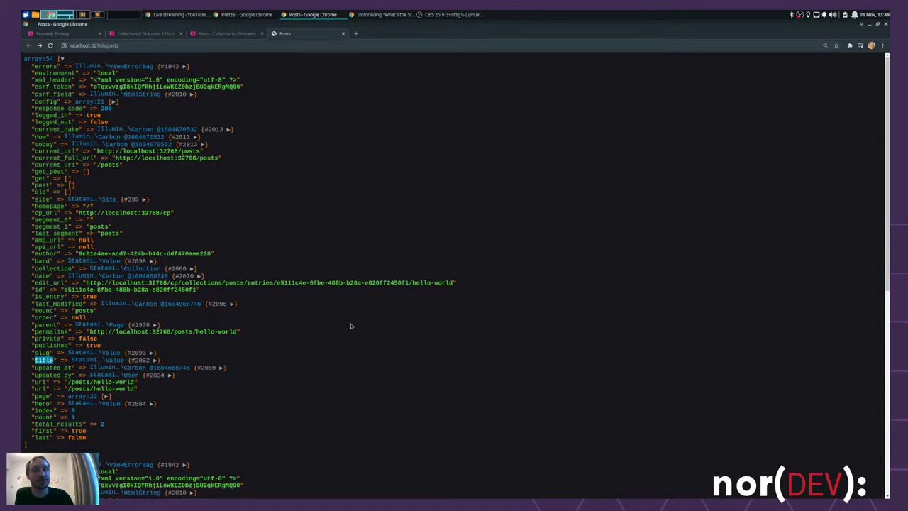
left_click(300, 393)
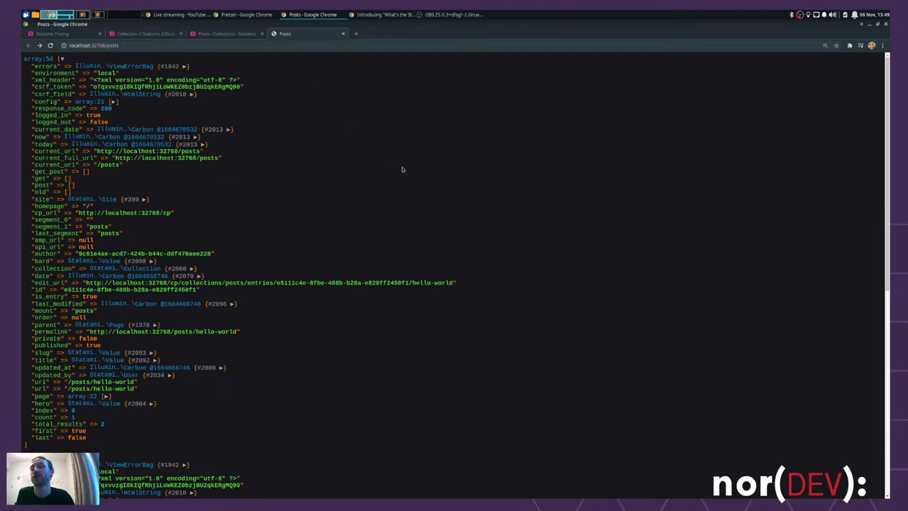
key("alt+Tab")
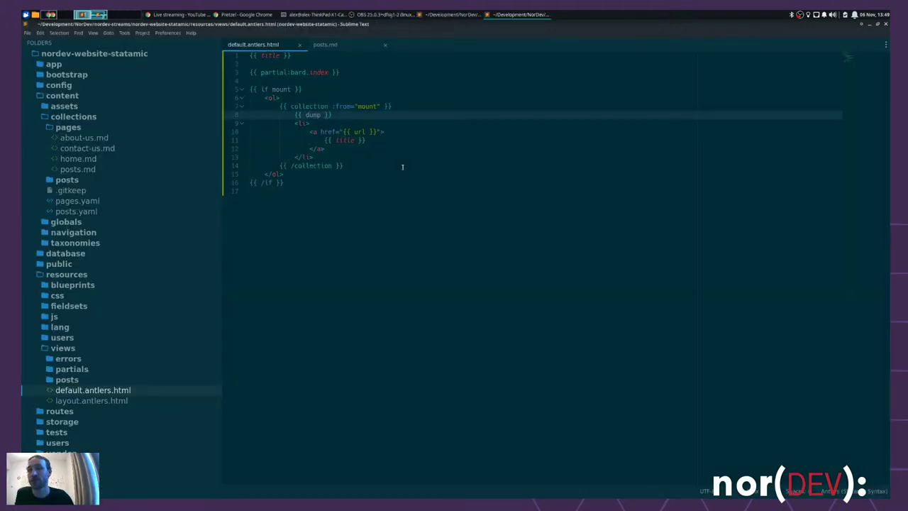
- Replace the list item's link markup with a {{ partial src="preview/" }} tag
key("ctrl+s")
key("alt+Tab")
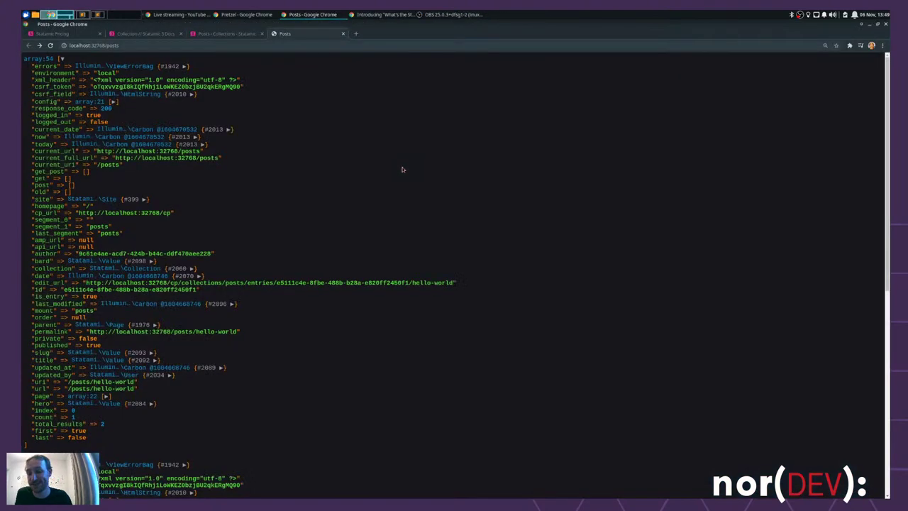
key("alt+Tab")
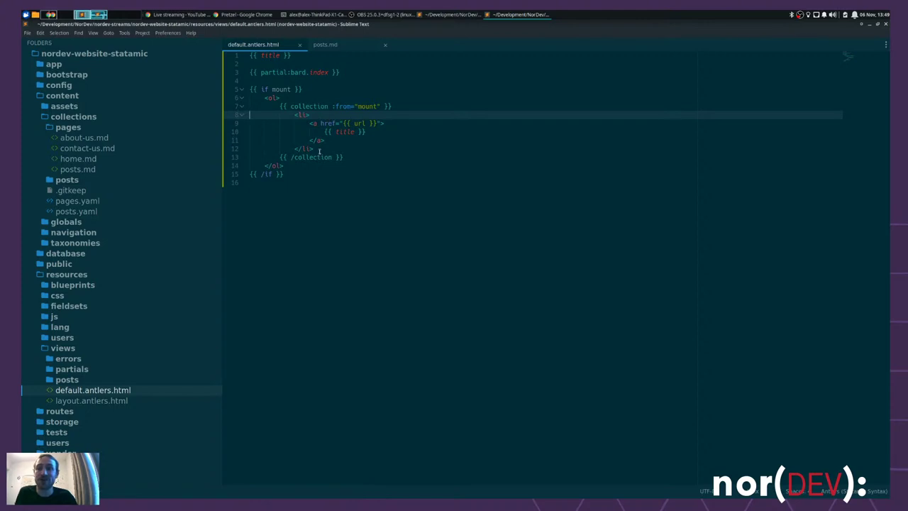
left_click_drag(331, 142, 309, 123)
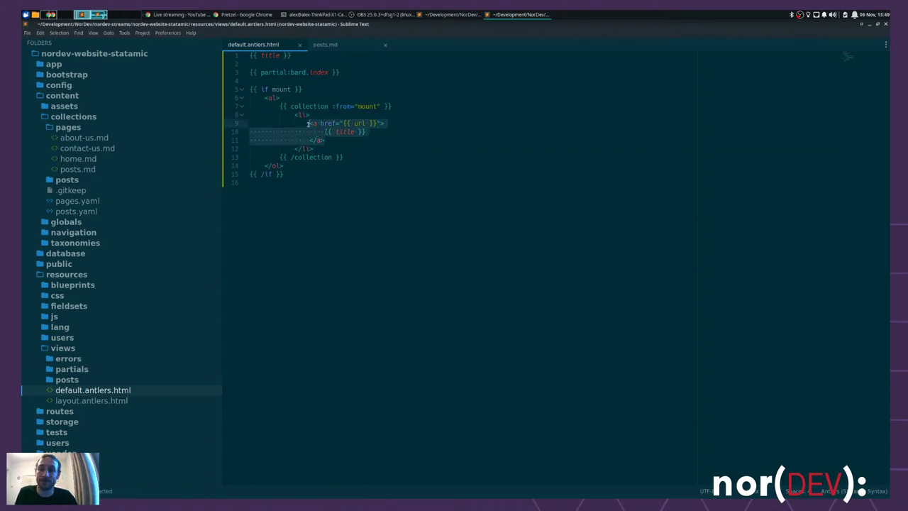
key("BackSpace")
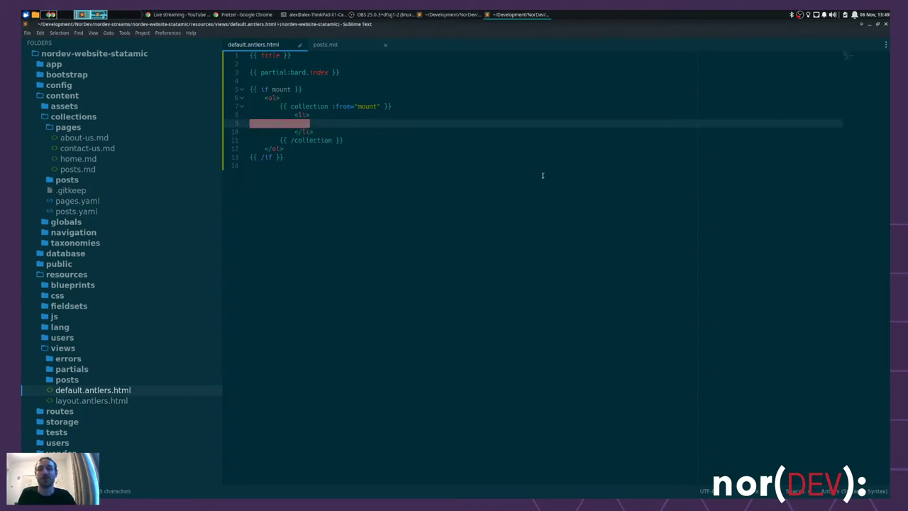
type("{{ par")
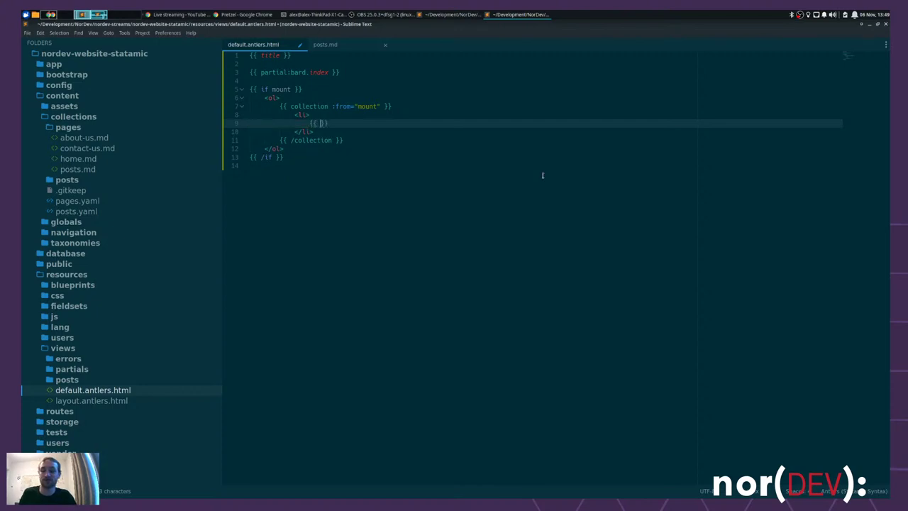
type("tial src")
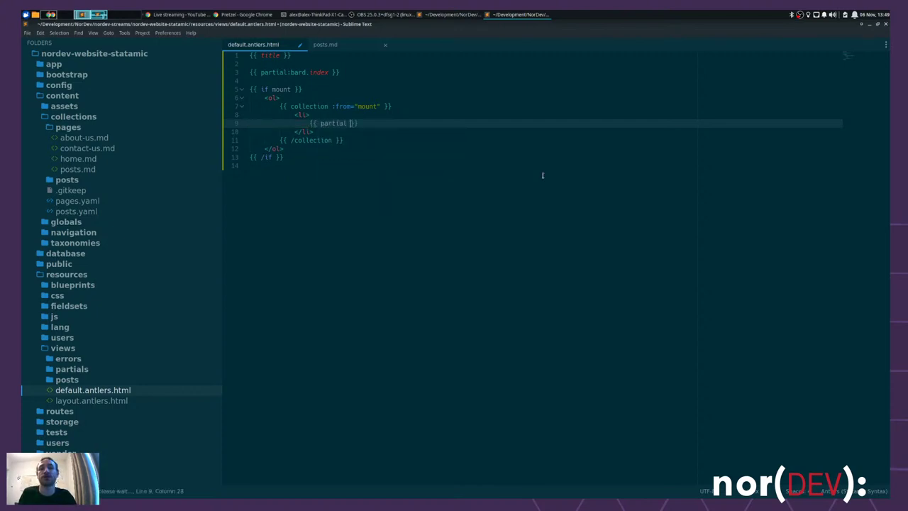
type("=\"")
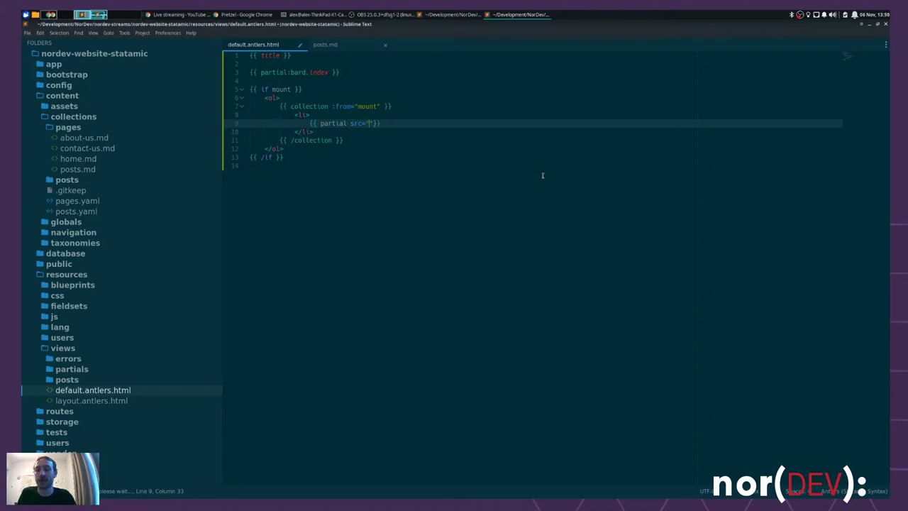
type("preview")
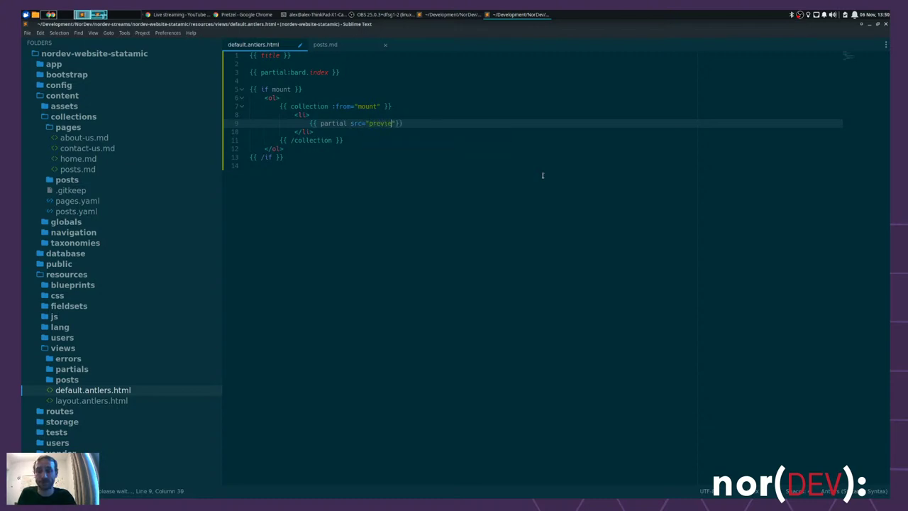
type("/")
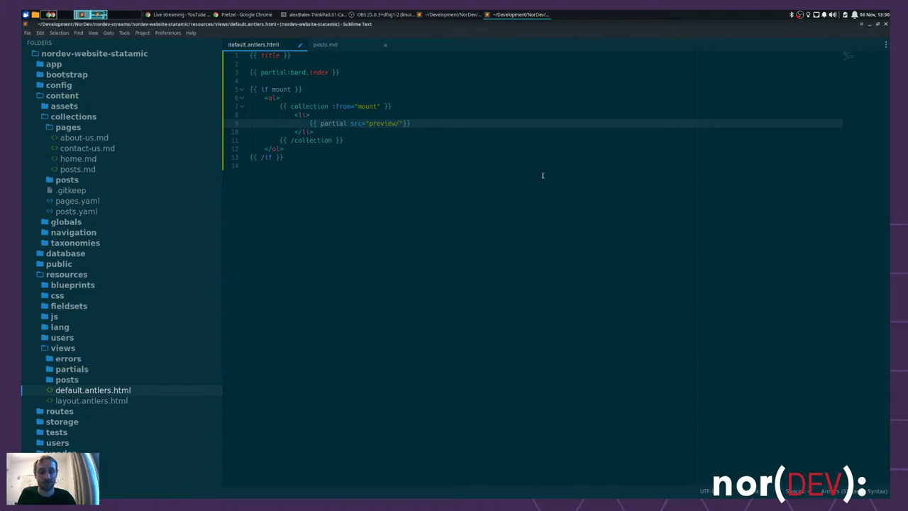
- Change the partial path to {mount}/preview, save, and reload /posts, which reports posts.preview not found
key("BackSpace")
key("BackSpace")
key("BackSpace")
key("BackSpace")
key("BackSpace")
key("BackSpace")
key("BackSpace")
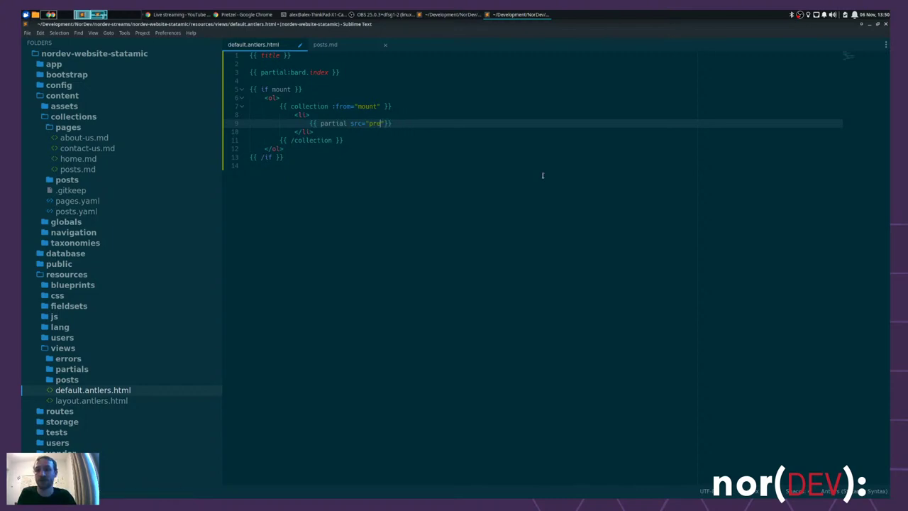
key("BackSpace")
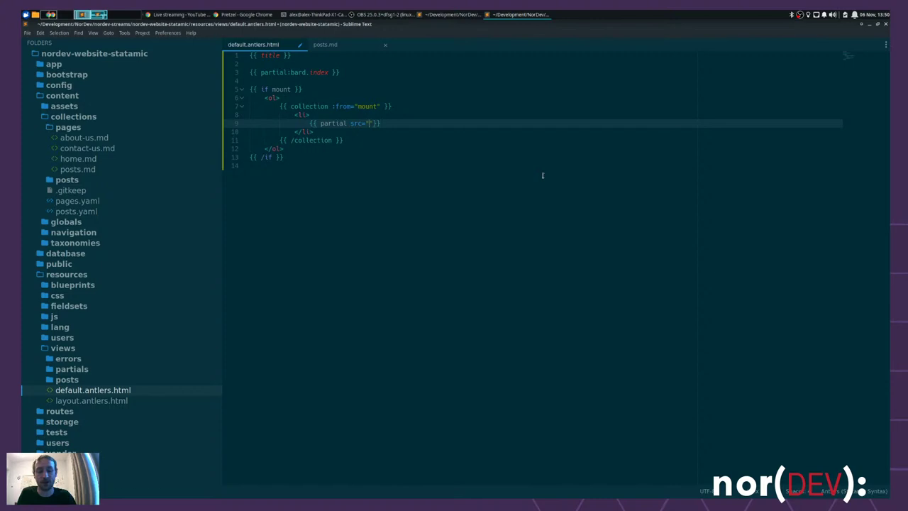
type("{mount")
type("}/previ")
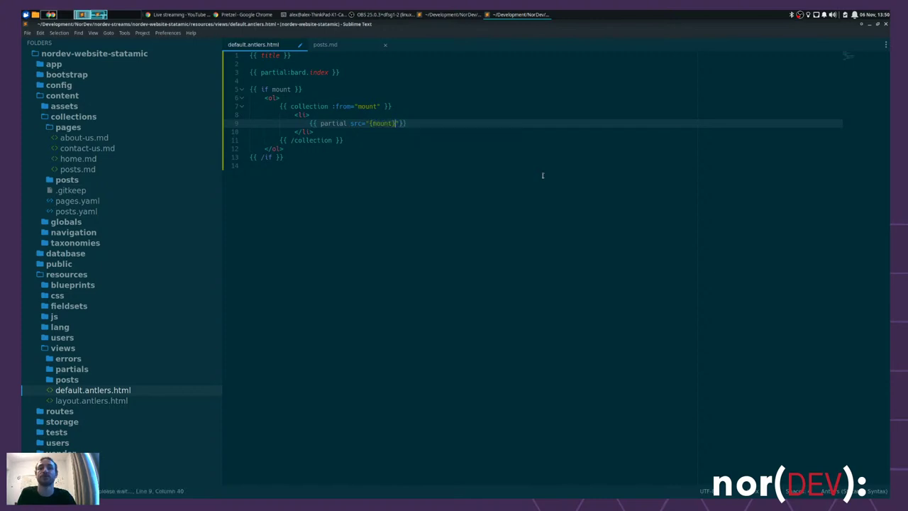
type("ew")
key("ctrl+s")
type("\"")
key("alt+Tab")
key("ctrl+r")
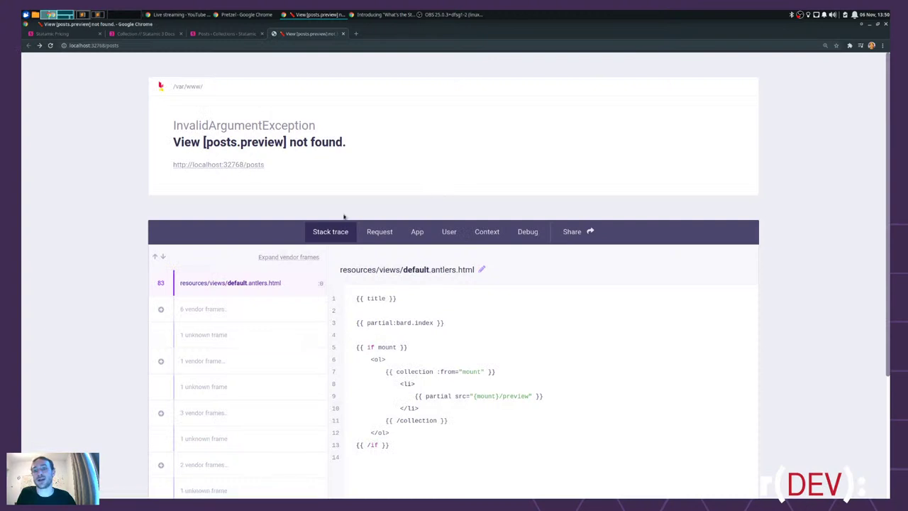
- Back in the editor, expand resources/views/partials in the sidebar and collapse the bard folder
left_click_drag(213, 141, 312, 142)
left_click(545, 142)
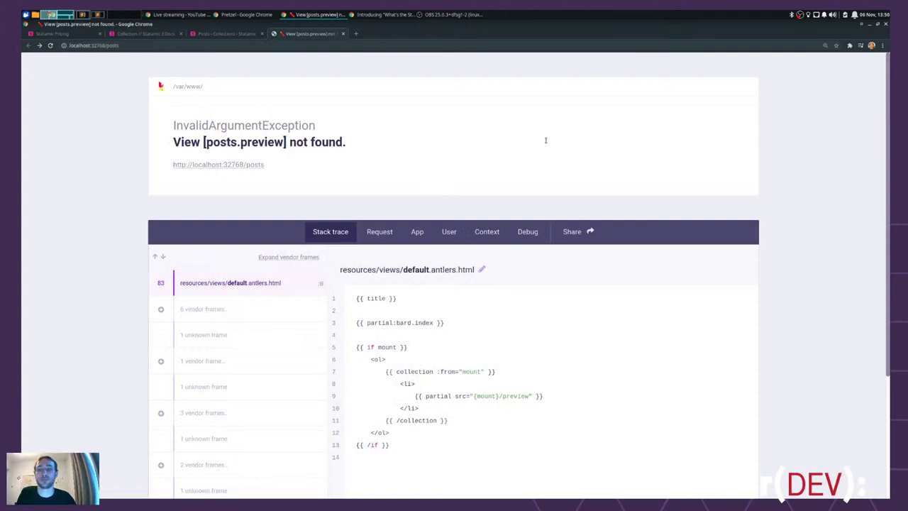
key("alt+Tab")
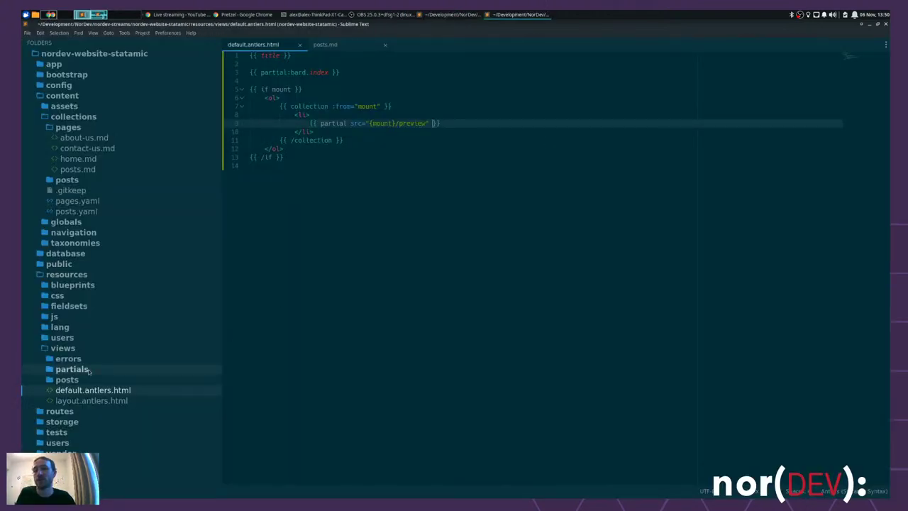
left_click(89, 370)
scroll(84, 326, "down", 3)
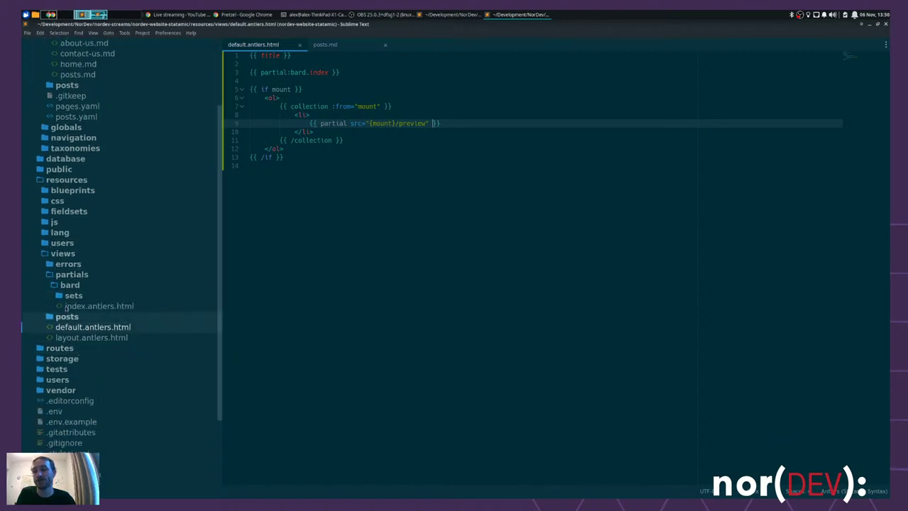
left_click(78, 284)
- Start a new file in the partials folder named preview.antlers.html
right_click(74, 275)
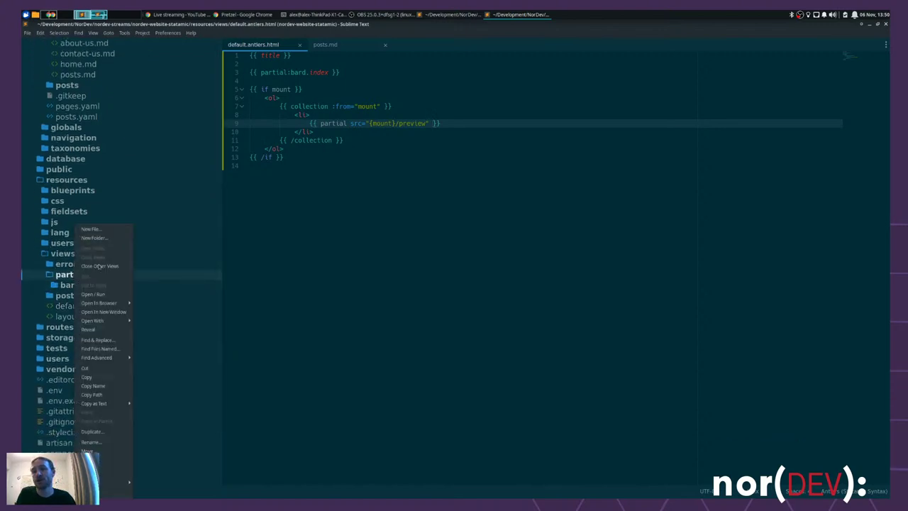
key("Escape")
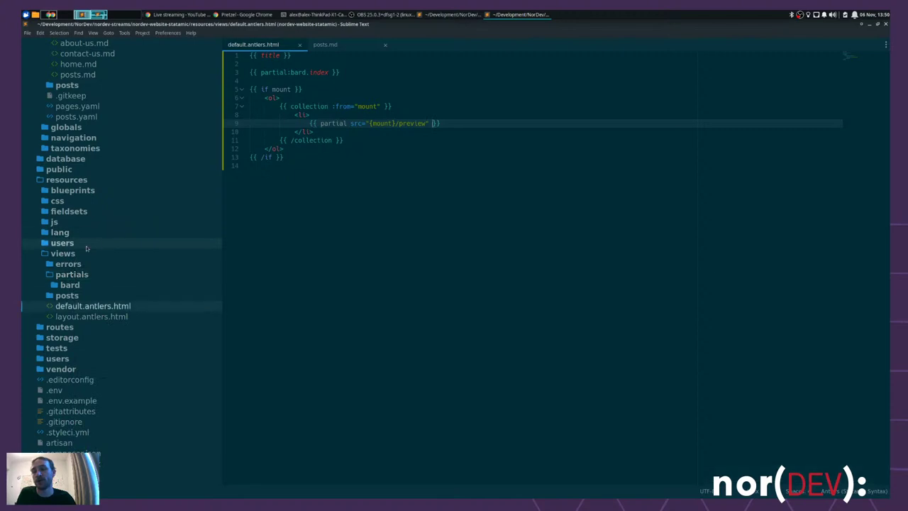
right_click(71, 271)
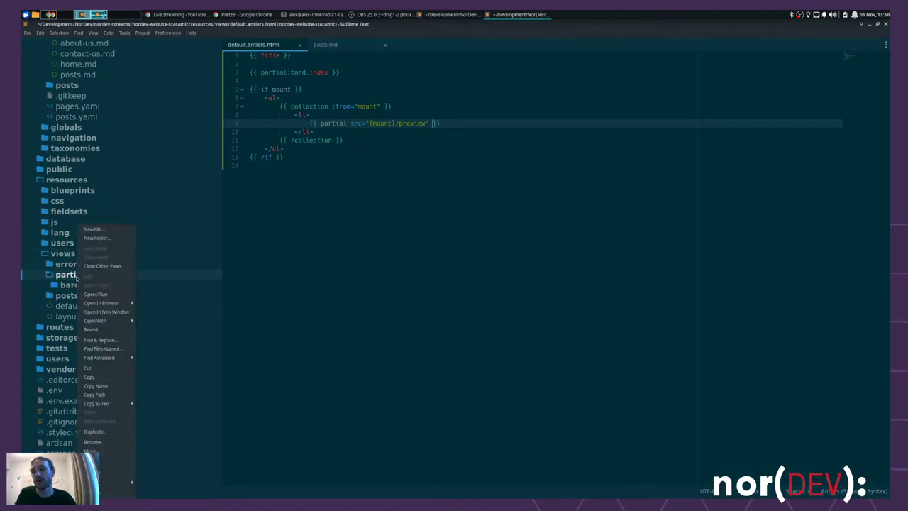
left_click(101, 232)
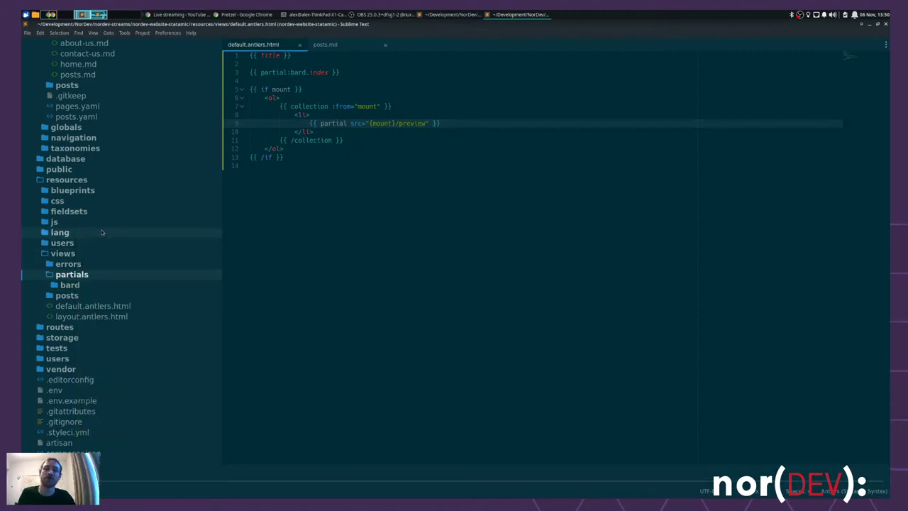
type("preview.antlers.")
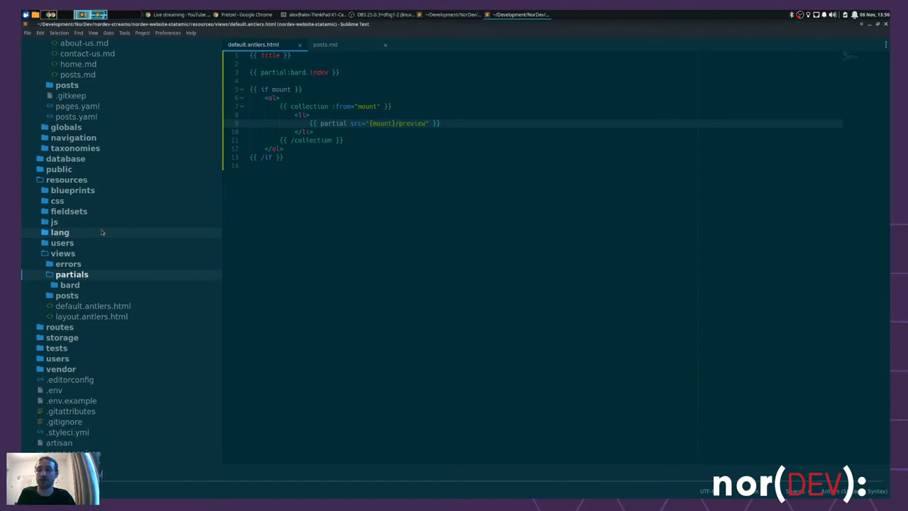
type("html")
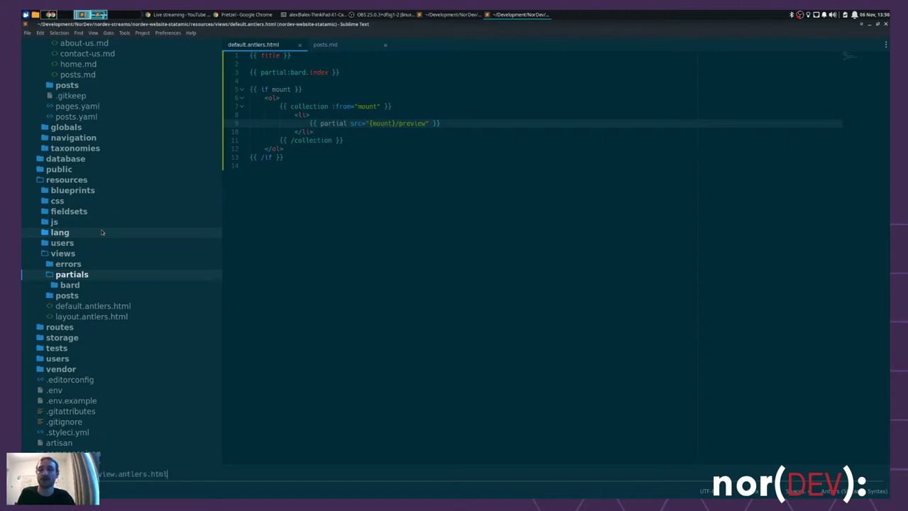
- Create the preview file, then restore and copy the <a> link markup in default.antlers.html
key("Return")
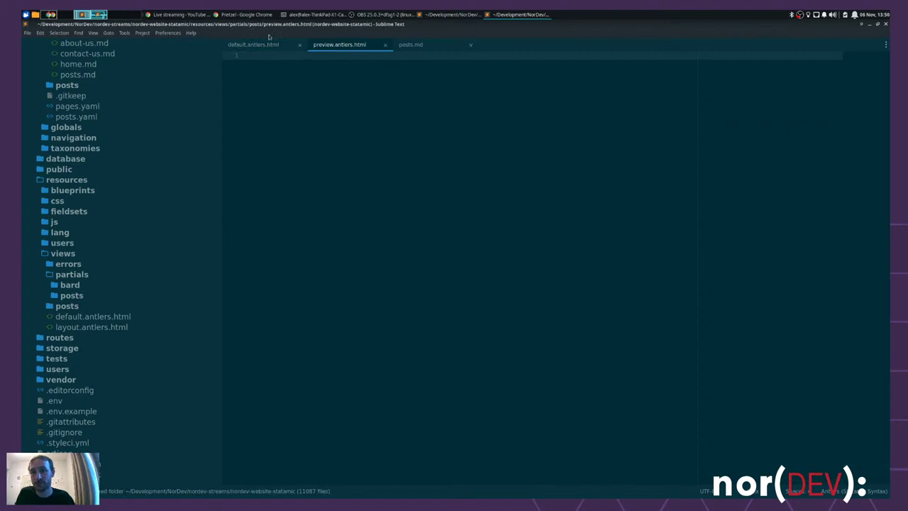
left_click(271, 44)
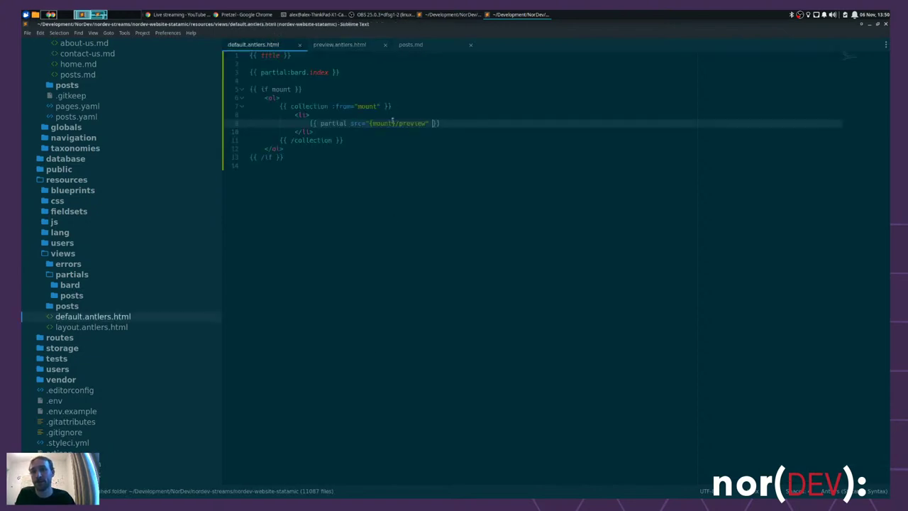
key("ctrl+z")
key("ctrl+z")
key("ctrl+z")
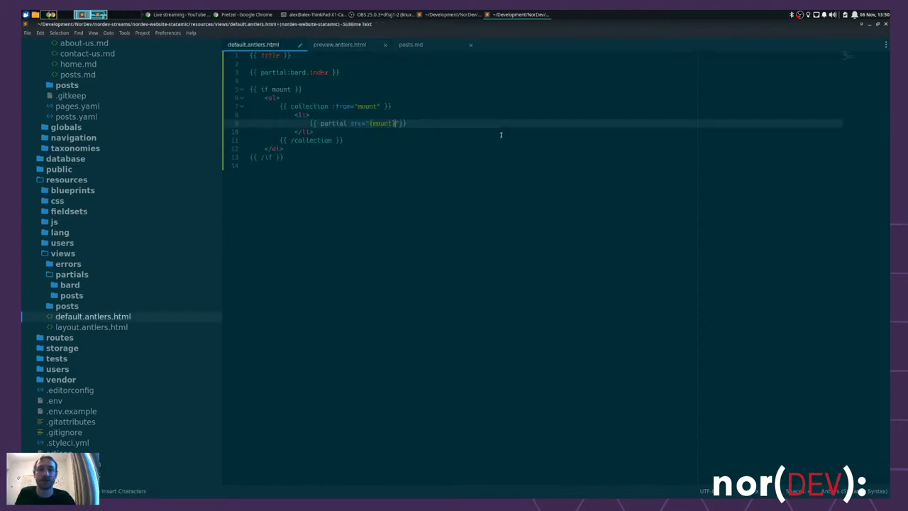
key("ctrl+z")
key("ctrl+z")
key("ctrl+z")
key("ctrl+c")
key("ctrl+s")
- Paste the link markup, unindented, into preview.antlers.html and save it
left_click(347, 47)
key("ctrl+v")
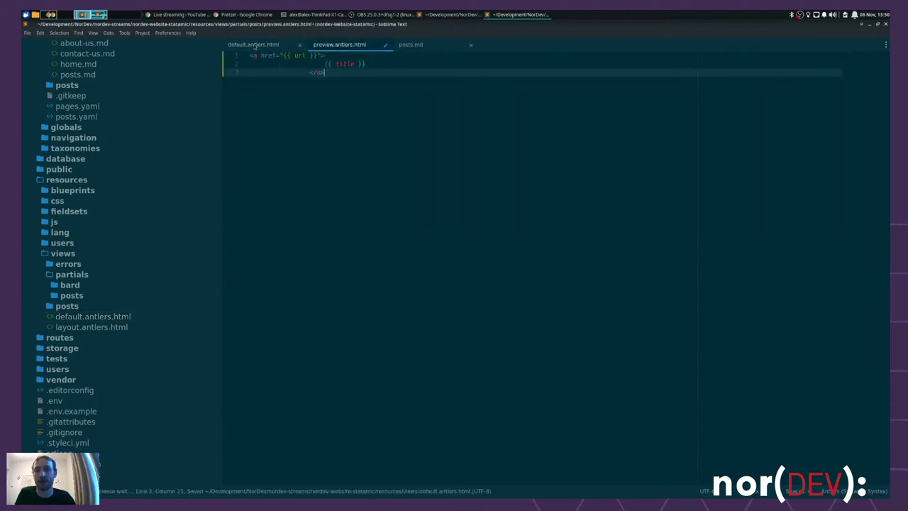
key("shift+Up")
key("shift+Tab")
key("shift+Tab")
key("shift+Tab")
key("shift+Tab")
key("Right")
key("Return")
key("ctrl+s")
- Replace the link block in default.antlers.html with {{ partial src="{mount}/preview" }}, save, and reload /posts
left_click(276, 46)
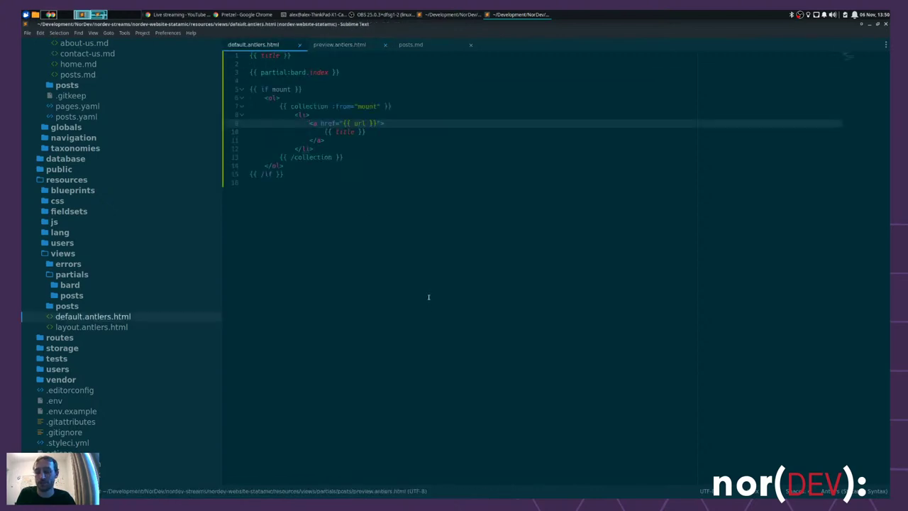
key("shift+Down")
key("shift+Down")
key("shift+End")
type("{{ partial src=\"{mount}/preview\"")
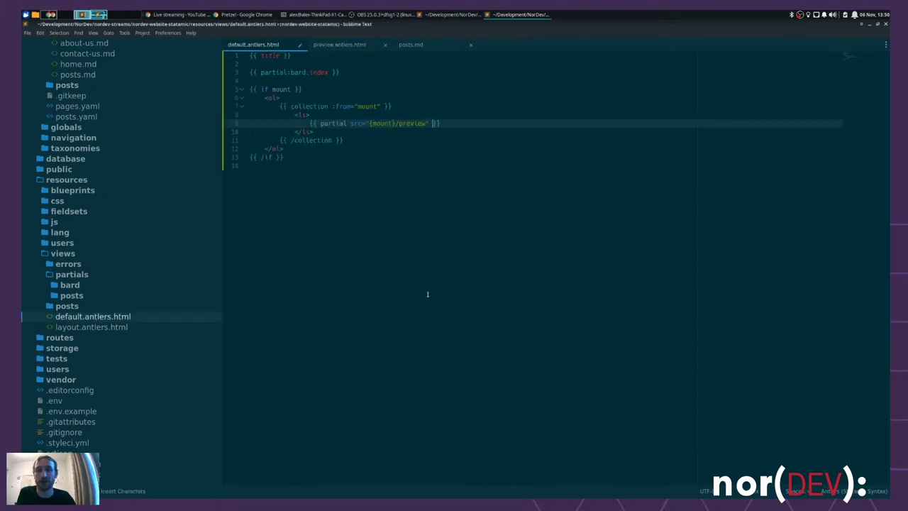
key("ctrl+s")
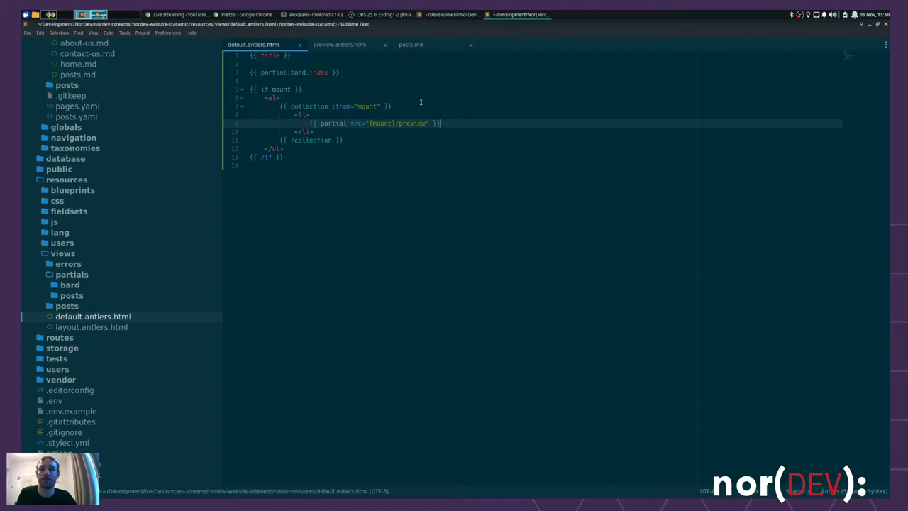
key("alt+Tab")
key("F5")
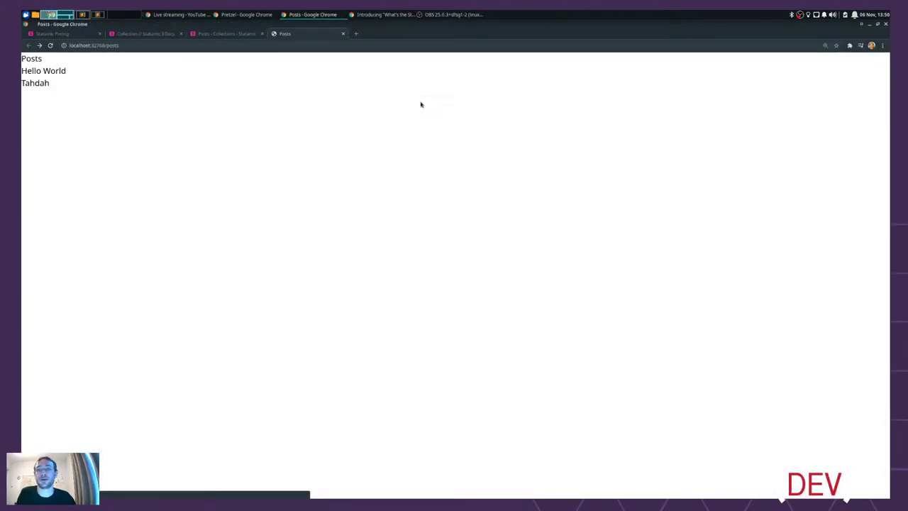
key("alt+Tab")
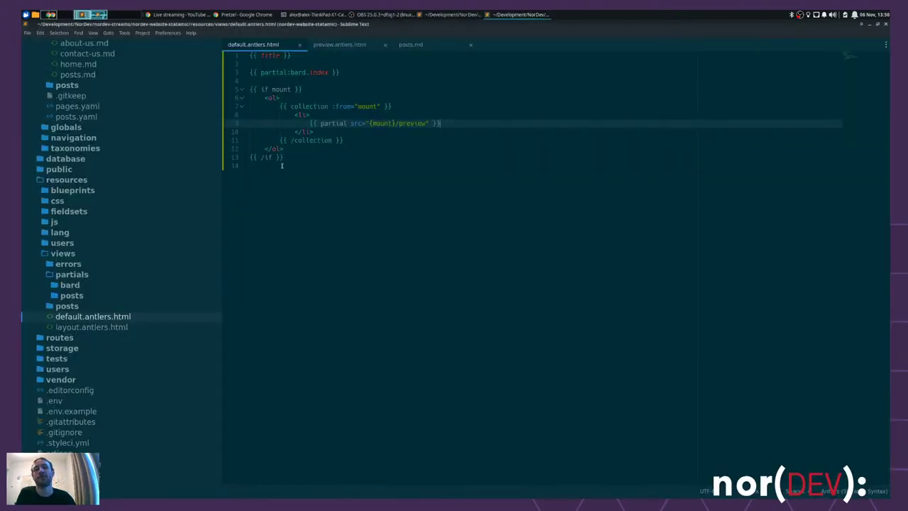
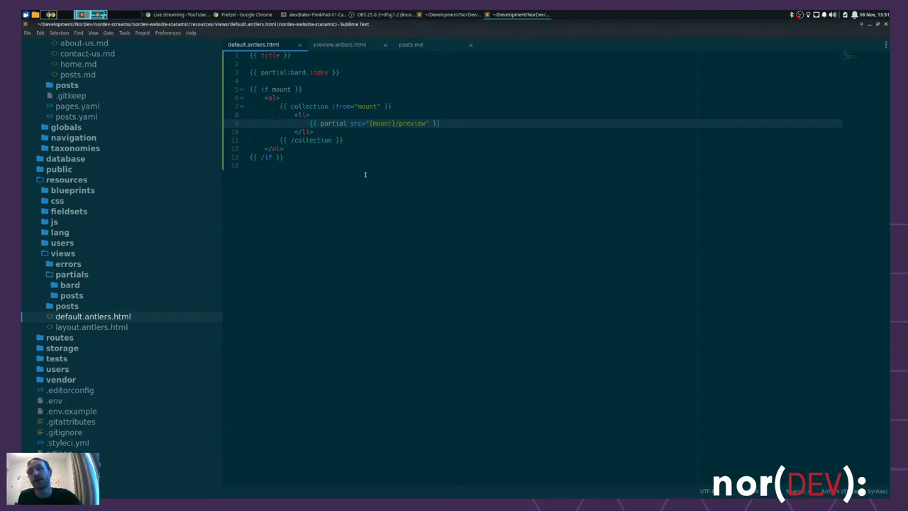
- Add class="flex" to the posts list's ol tag in default.antlers.html
triple_click(307, 115)
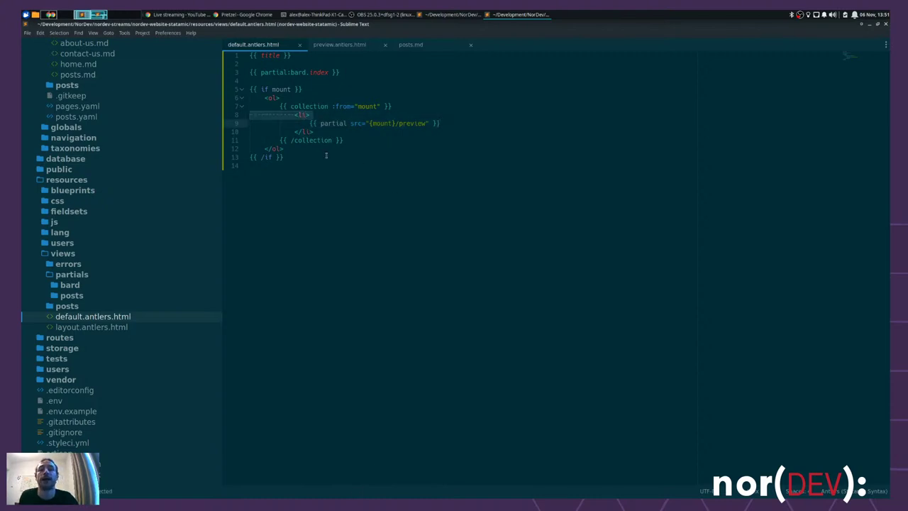
left_click_drag(306, 124, 493, 123)
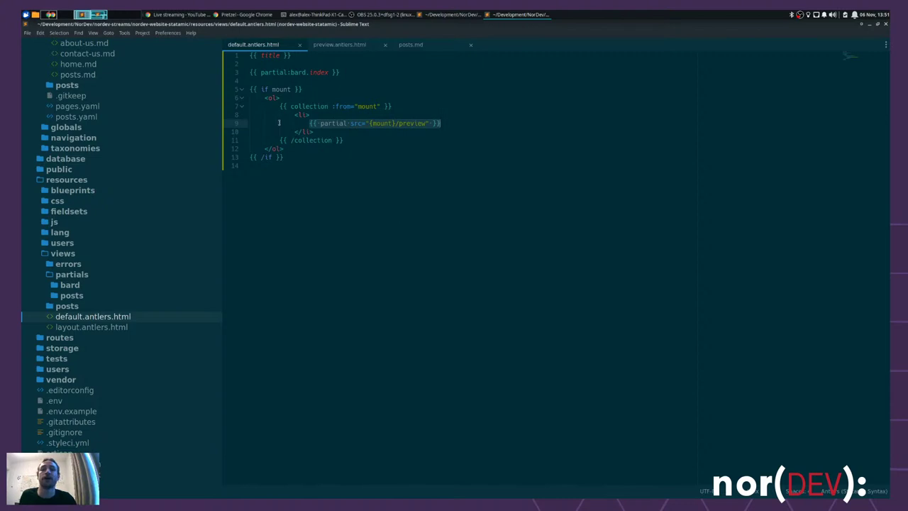
left_click(279, 97)
type("style")
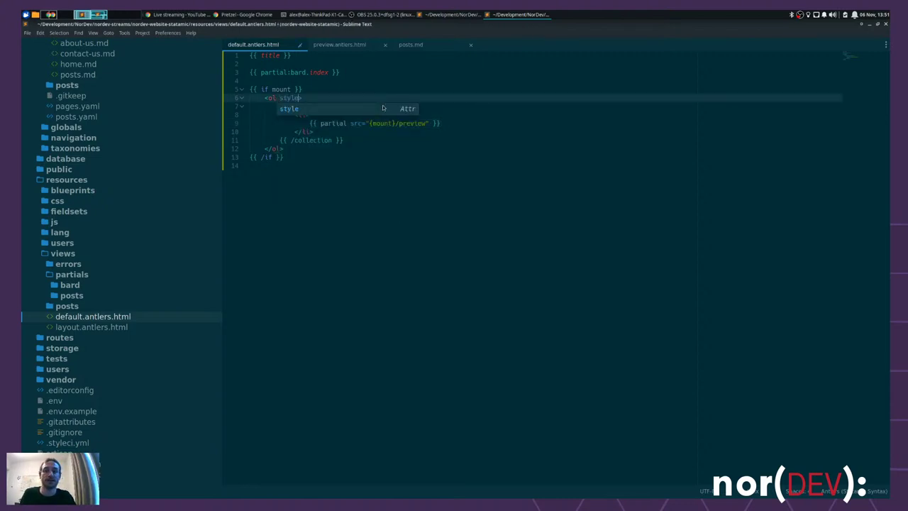
key("BackSpace")
key("BackSpace")
key("BackSpace")
key("BackSpace")
key("BackSpace")
type("class")
key("Tab")
type("flex")
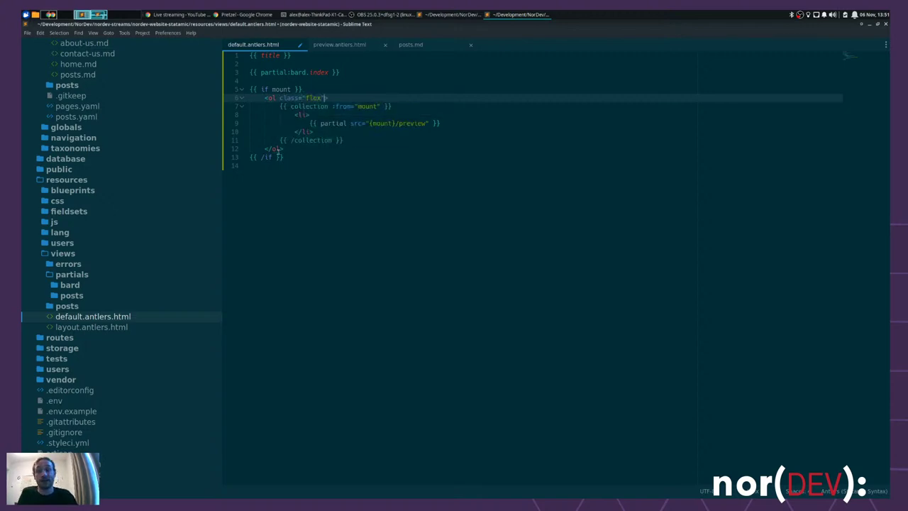
- Try a w-1/3 width class on the li tag, then undo it
left_click(305, 115)
type("class")
key("Tab")
type("w-1/3")
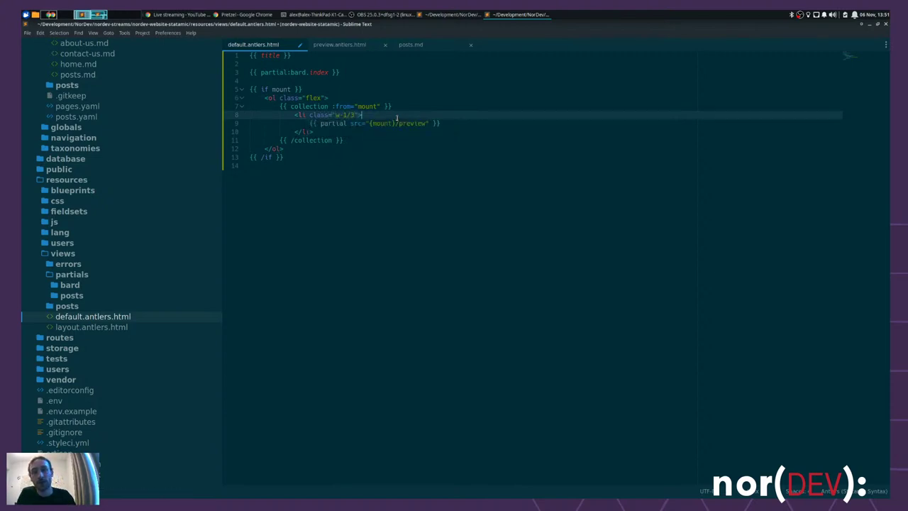
key("End")
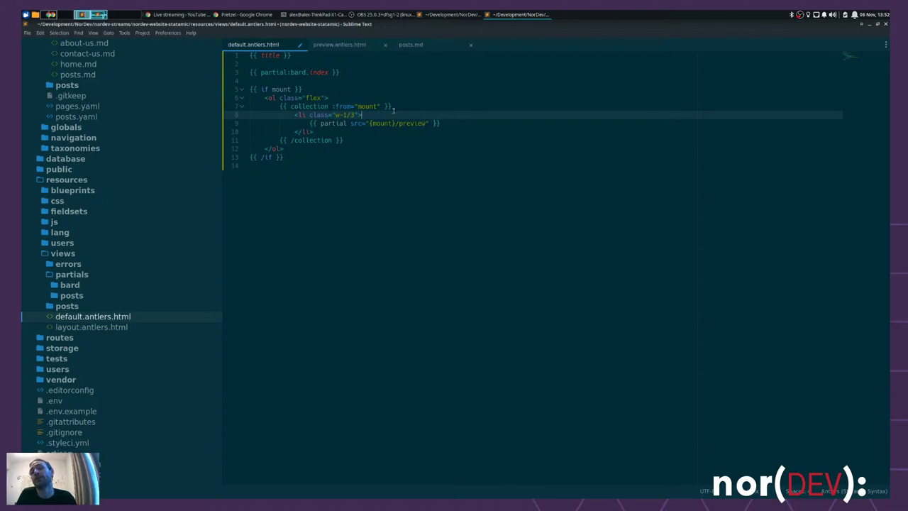
key("ctrl+z")
key("ctrl+z")
key("ctrl+z")
key("ctrl+z")
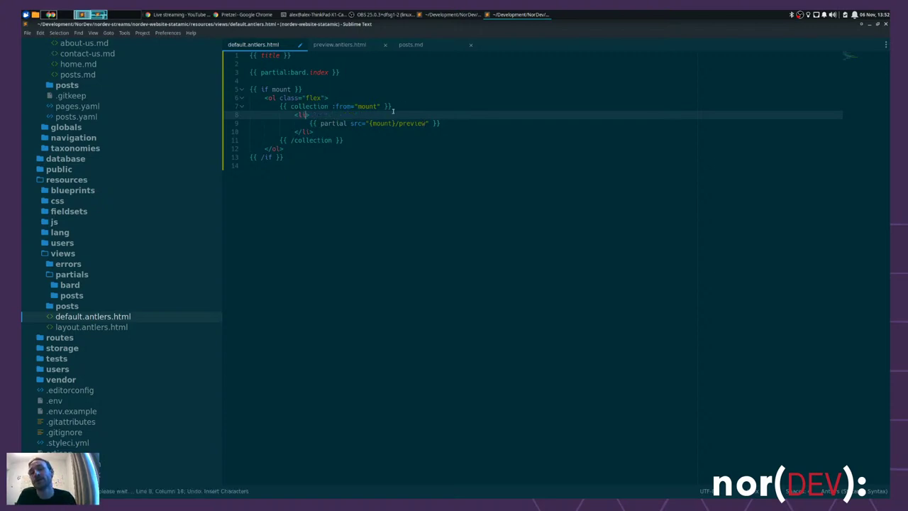
- Undo the flex class so the ol is plain again, and save default.antlers.html
key("ctrl+z")
key("ctrl+z")
key("ctrl+z")
key("ctrl+z")
key("ctrl+z")
key("ctrl+z")
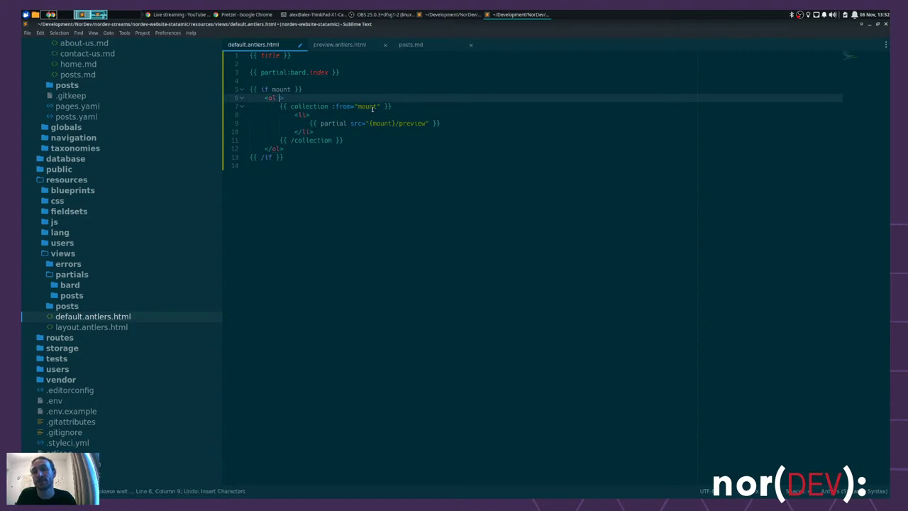
key("ctrl+z")
key("ctrl+z")
key("ctrl+s")
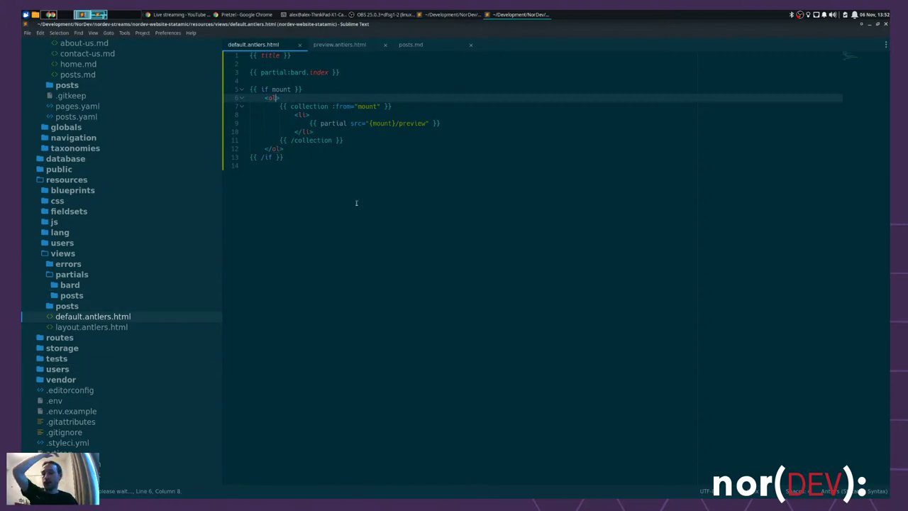
- Close posts.md and preview.antlers.html, then return to the browser
left_click(446, 48)
key("ctrl+w")
key("ctrl+w")
key("Down")
key("Down")
key("Down")
key("Down")
key("Down")
key("Down")
key("Down")
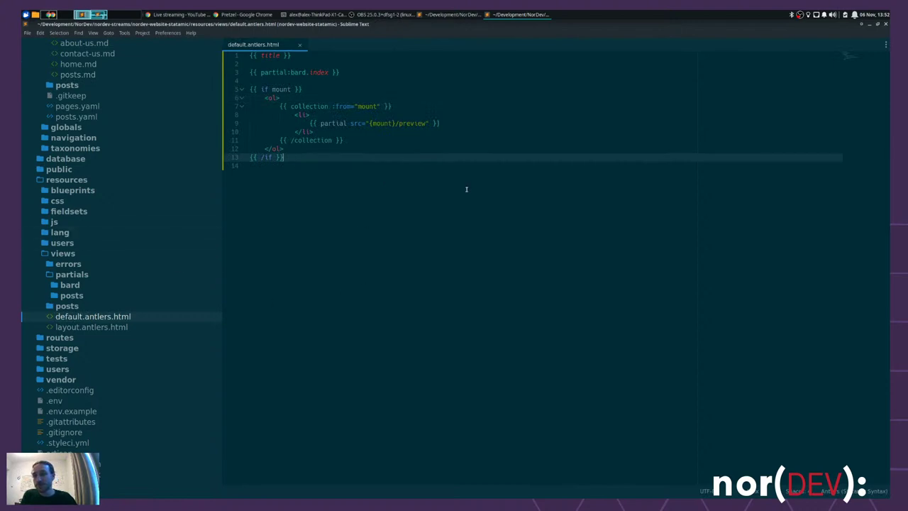
key("Down")
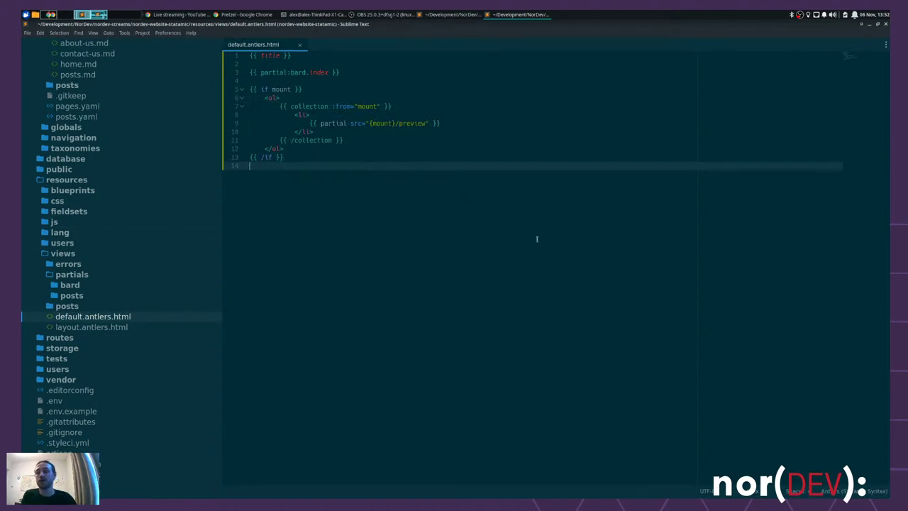
key("ctrl+a")
left_click(430, 242)
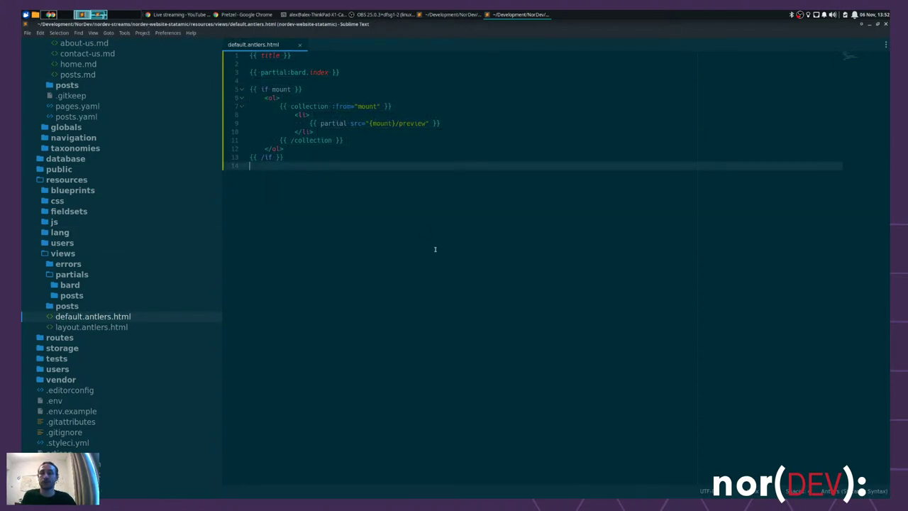
key("alt+Tab")
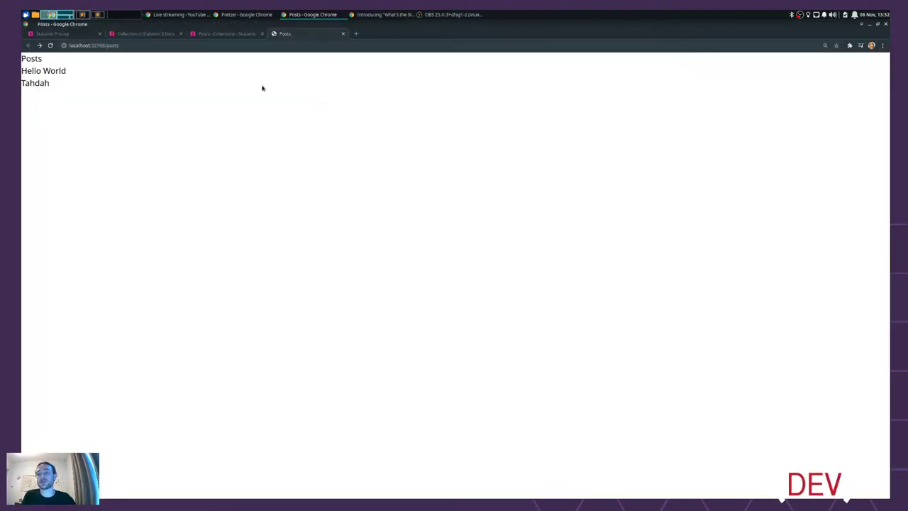
- Open the Posts page entry from Statamic's Pages collection for editing
left_click(224, 34)
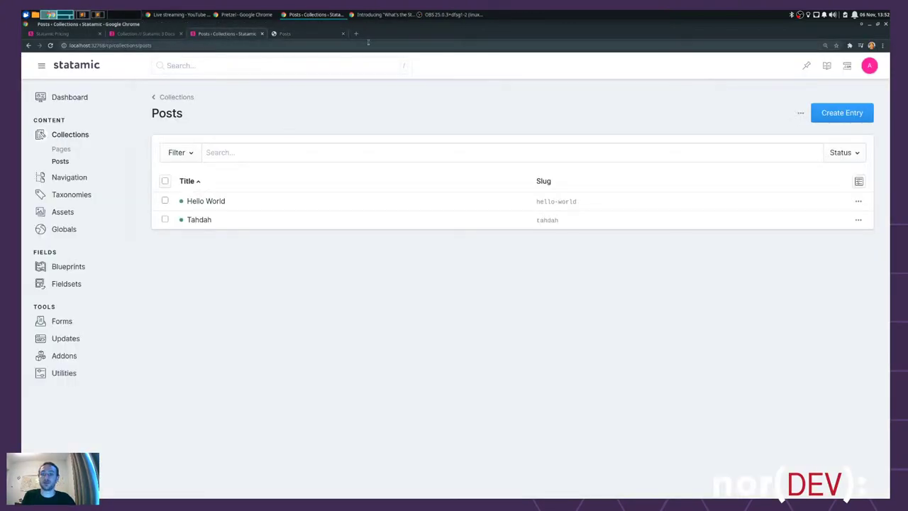
left_click(59, 149)
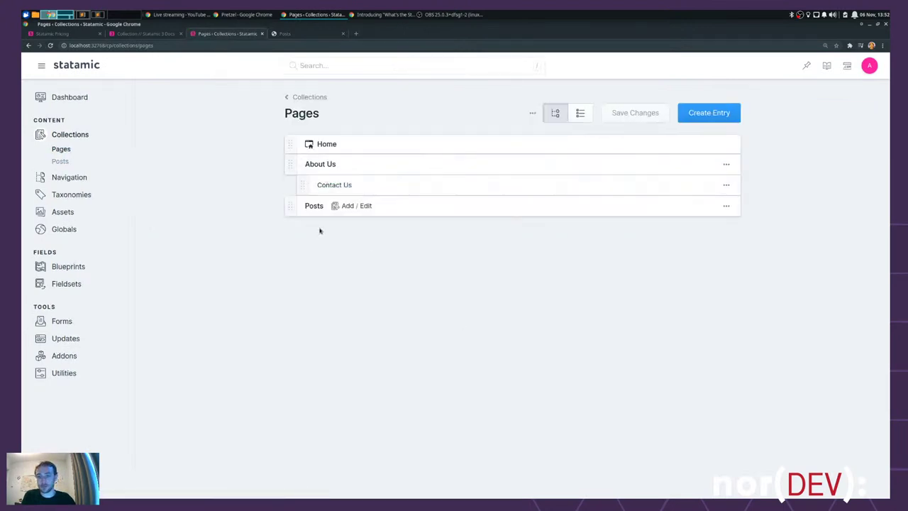
left_click(314, 204)
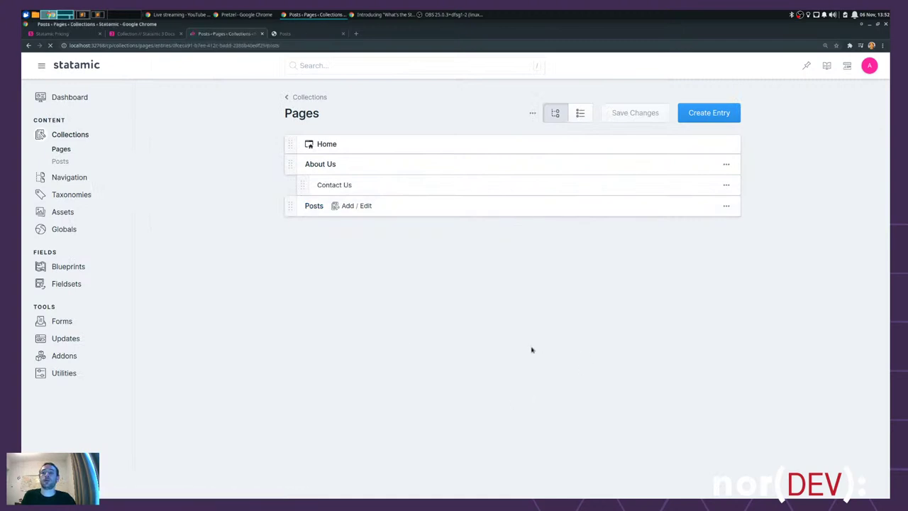
- Write an H2 'Thanks for reading our posts' and 'Submit your own on GitHub :tada:', then publish
left_click(270, 274)
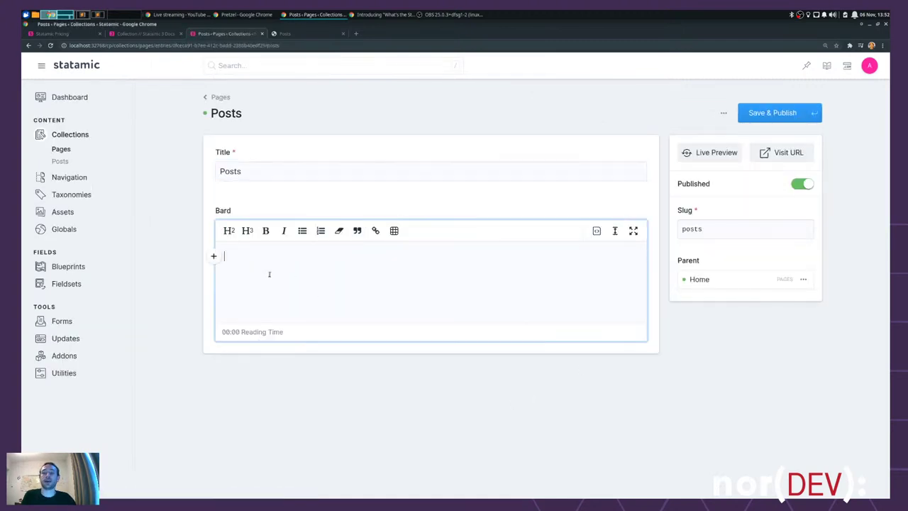
left_click(229, 230)
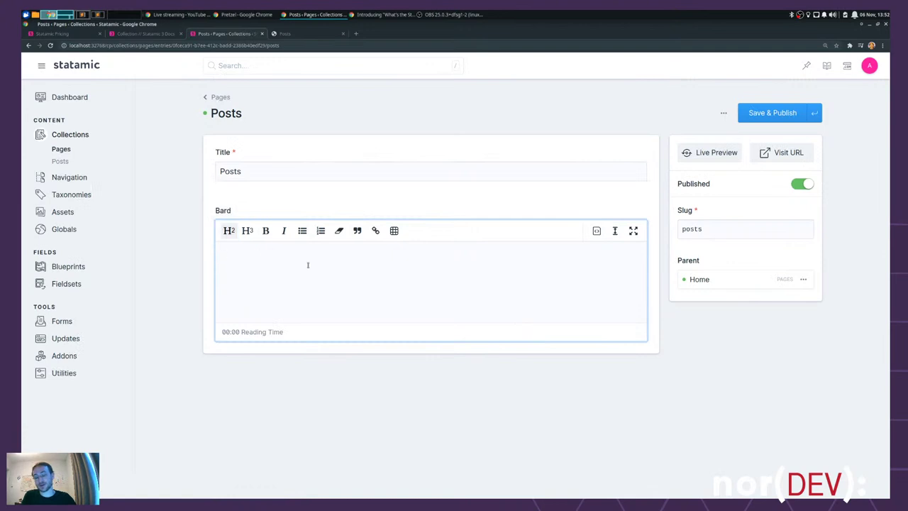
type("Thanks for ")
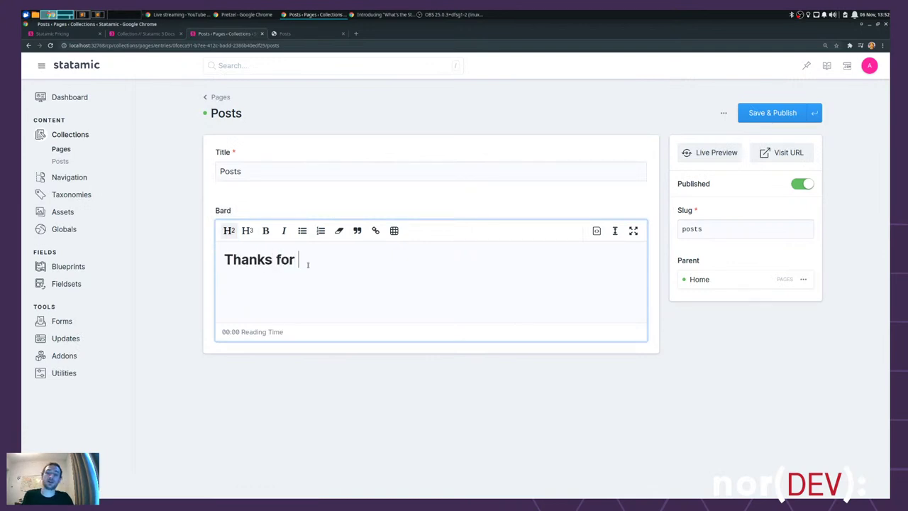
type("reading our posts")
key("Return")
type("Submit ")
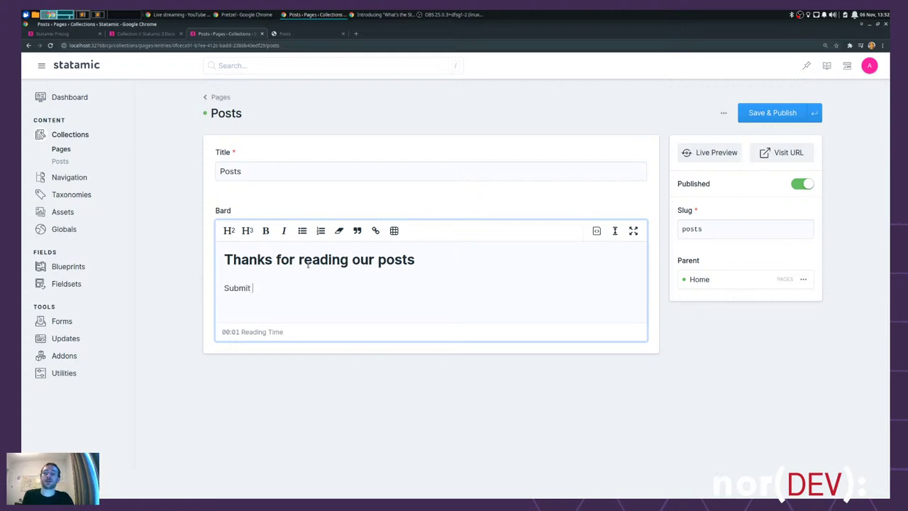
type("your own on Githu")
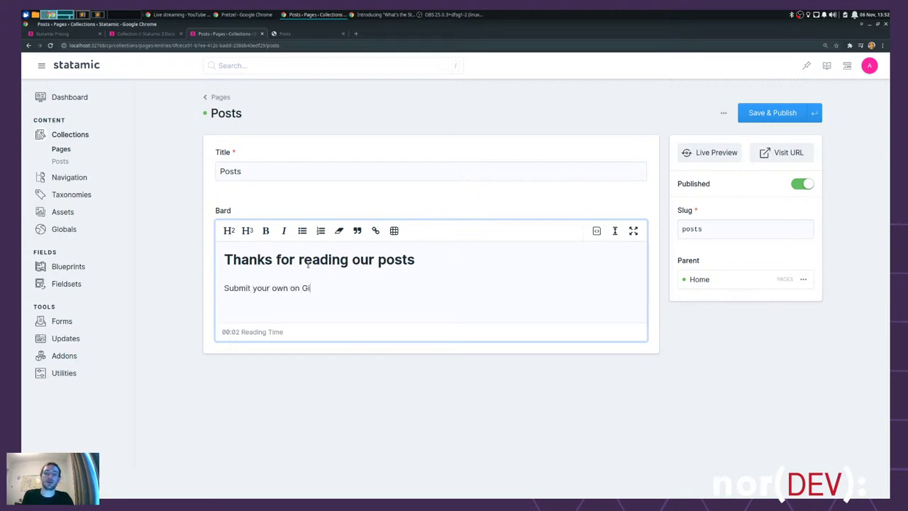
key("BackSpace")
key("BackSpace")
type("Hub :tada")
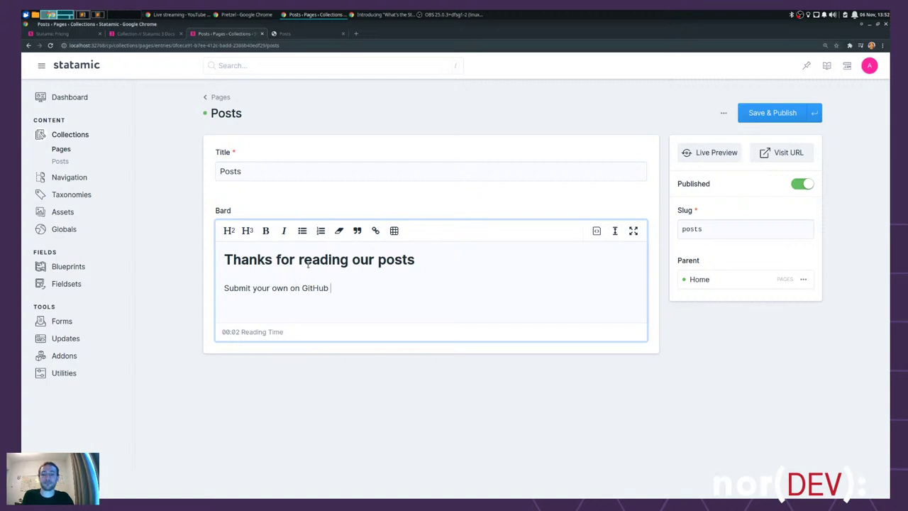
key("BackSpace")
key("BackSpace")
key("BackSpace")
key("BackSpace")
type("tada:")
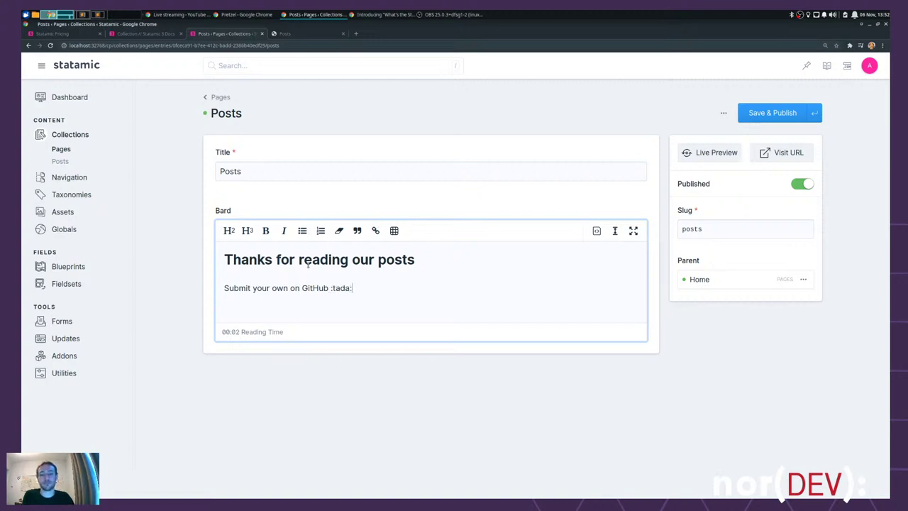
key("ctrl+s")
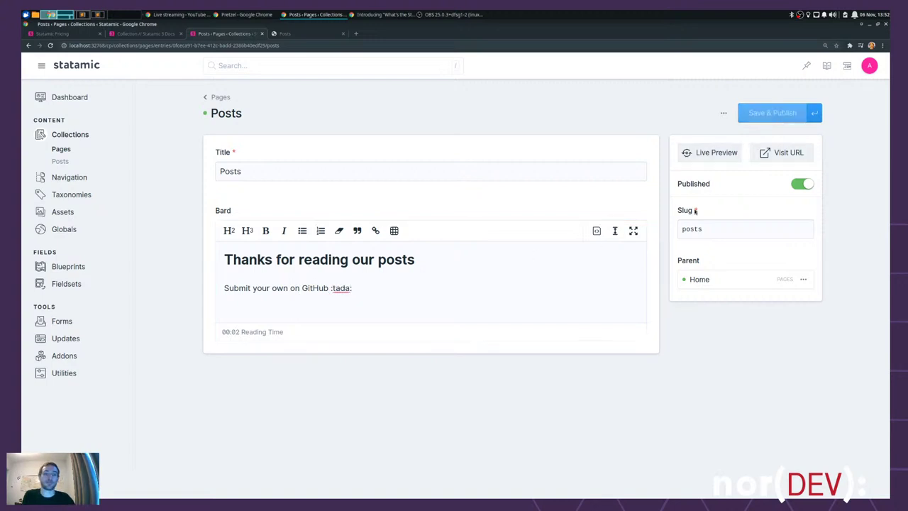
- Reload localhost:3276/posts to show the new Bard intro
left_click(305, 33)
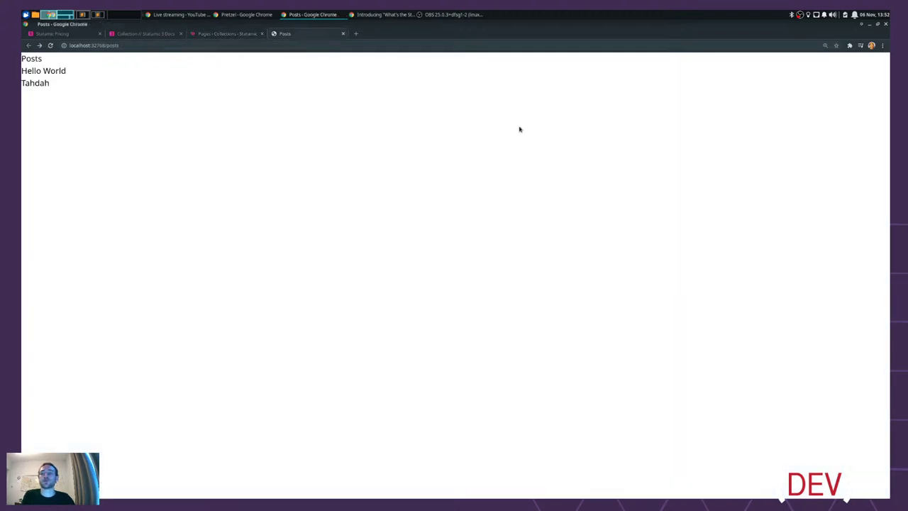
key("ctrl+l")
key("BackSpace")
key("Escape")
key("F5")
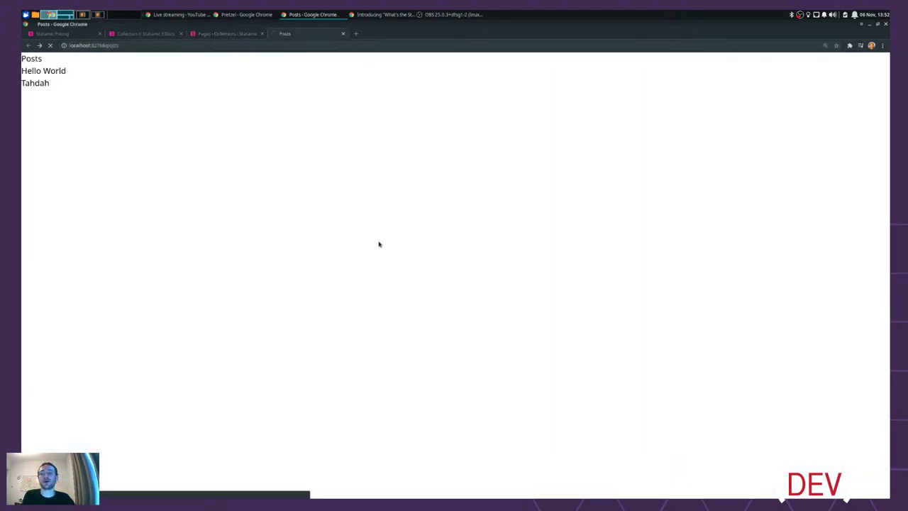
- Visit the Hello World and Tahdah posts, return to the list, then switch back to Sublime Text
left_click_drag(21, 92, 135, 142)
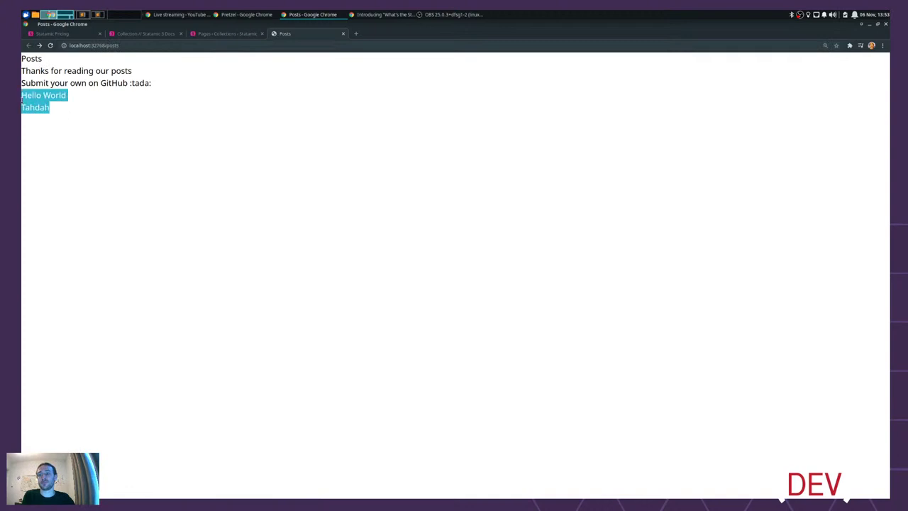
left_click(36, 94)
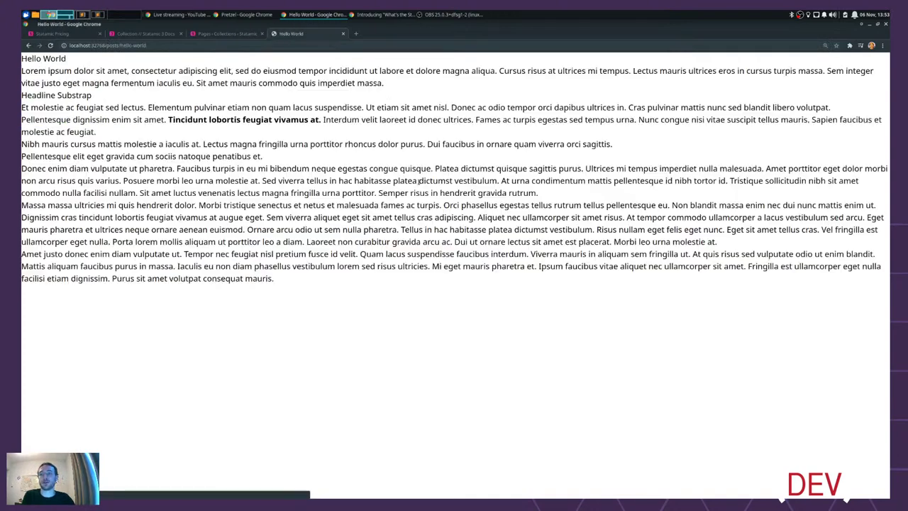
key("alt+Left")
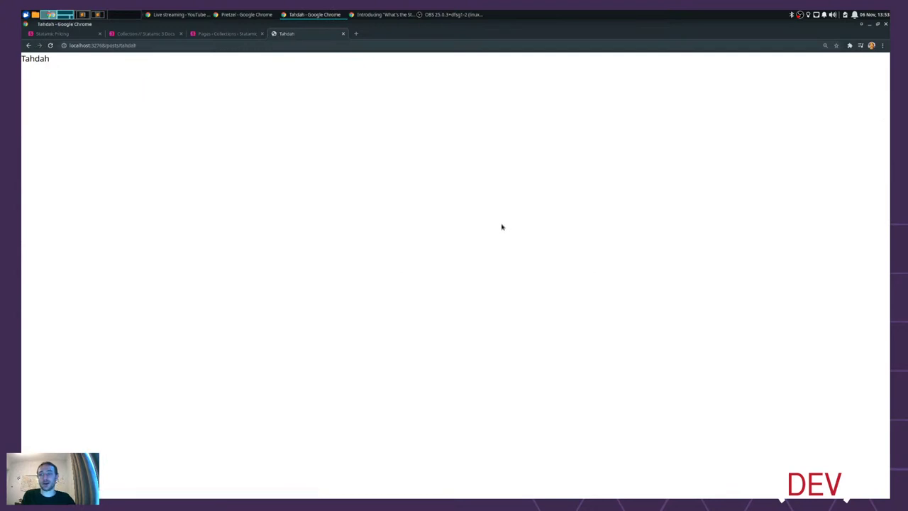
key("alt+Left")
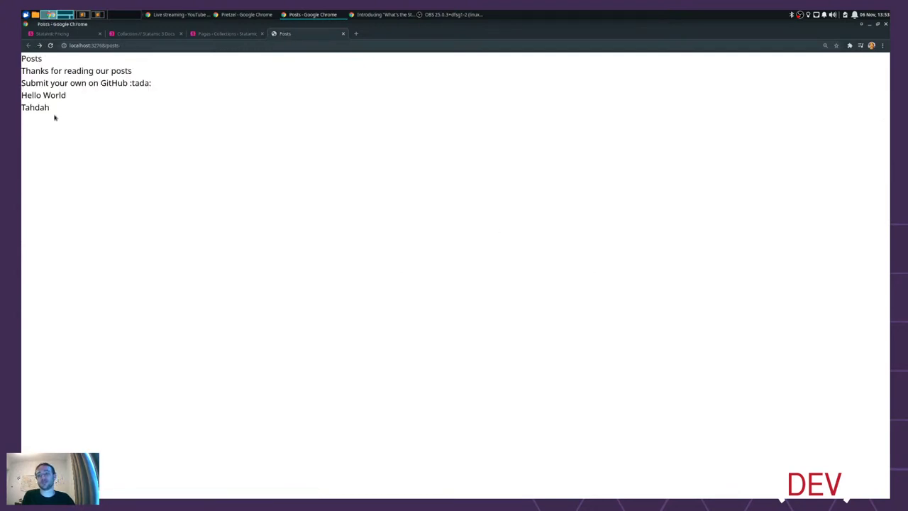
key("alt+Tab")
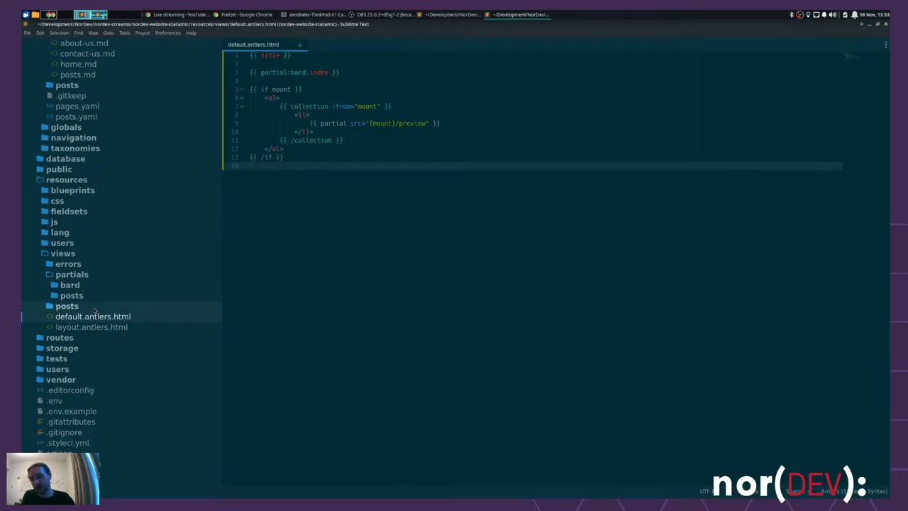
- Collapse the partials folder in the sidebar and bring up Chrome's local Posts page
left_click(78, 274)
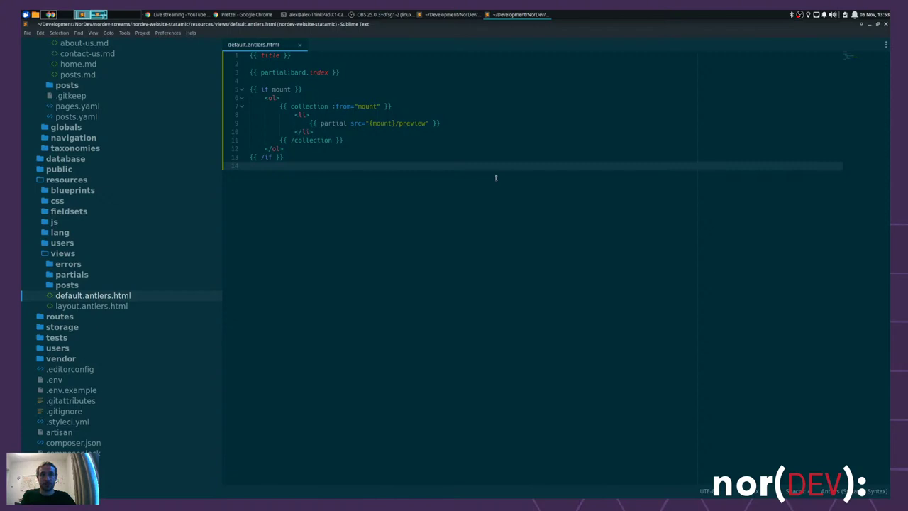
key("alt+Tab")
key("alt+Tab")
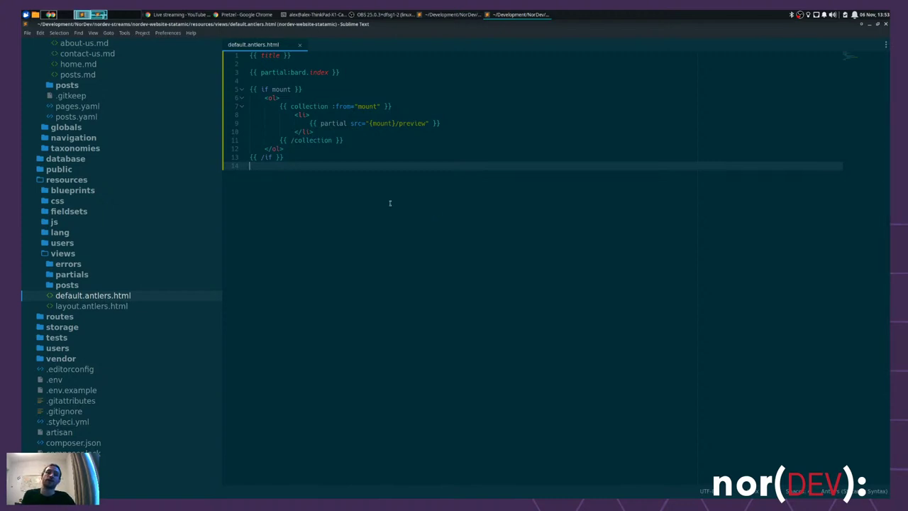
key("alt+Tab")
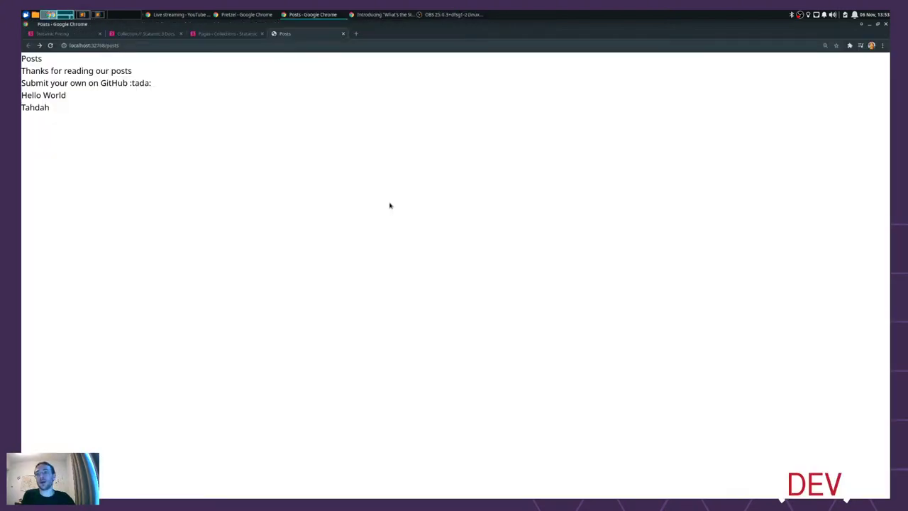
- Switch to the 'Pages ‹ Collections ‹ Statamic' tab listing Home, About Us, Contact Us and Posts
left_click(222, 34)
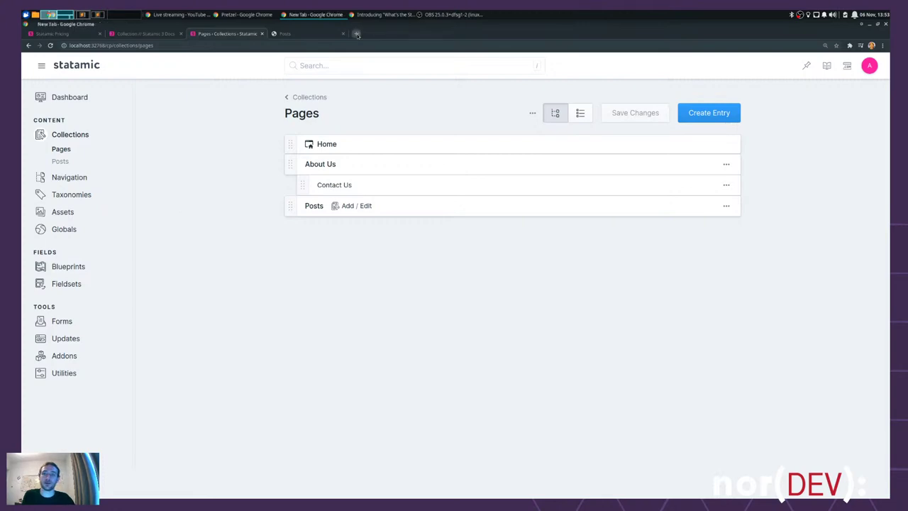
- Open norfolkdevelopers.com in a new tab and go to its posts page
left_click(356, 33)
type("norfolk")
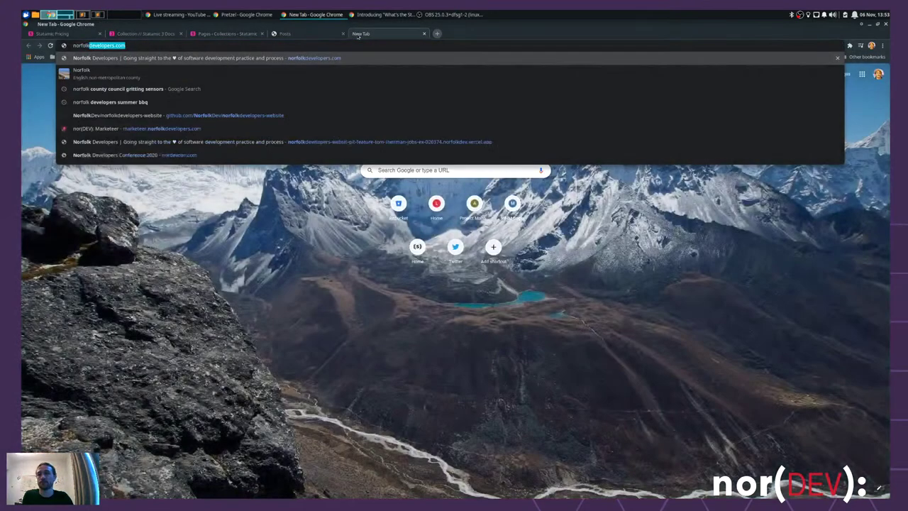
key("Return")
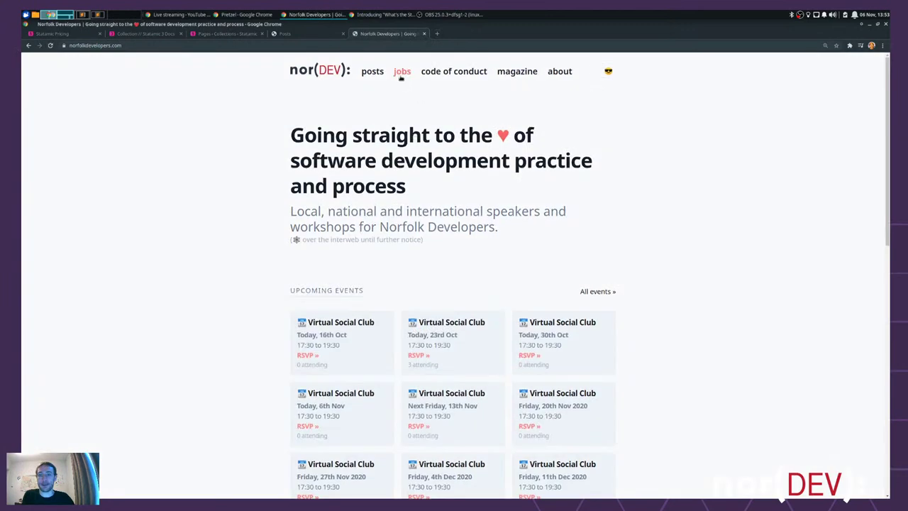
left_click(367, 77)
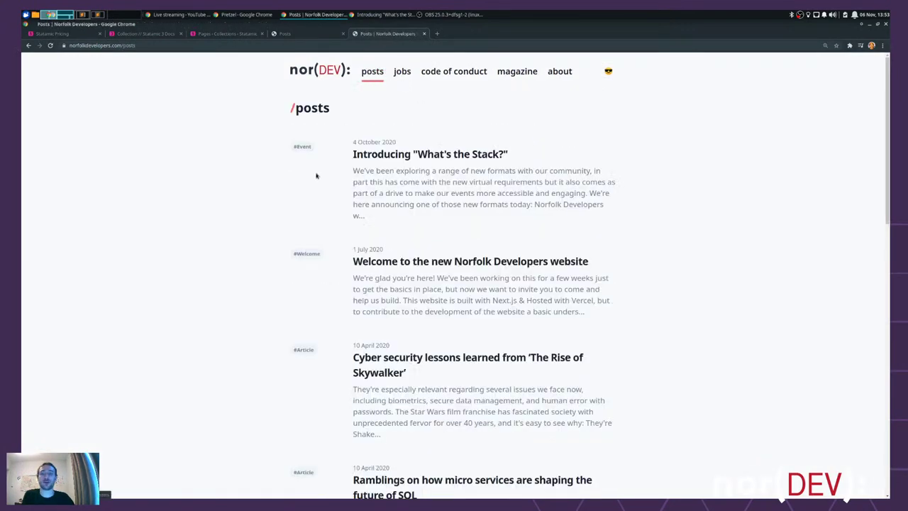
- Browse the live site's #Event and #Article tag pages
middle_click(303, 147)
left_click(451, 33)
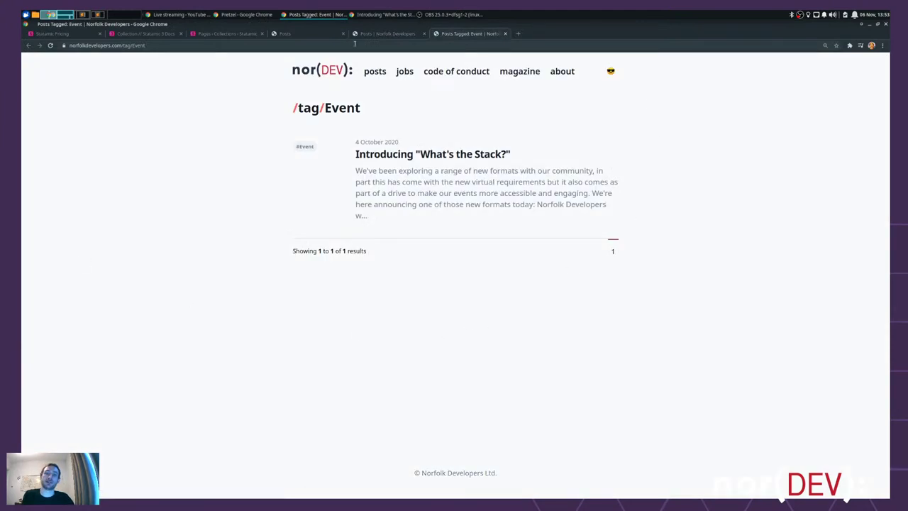
left_click(387, 34)
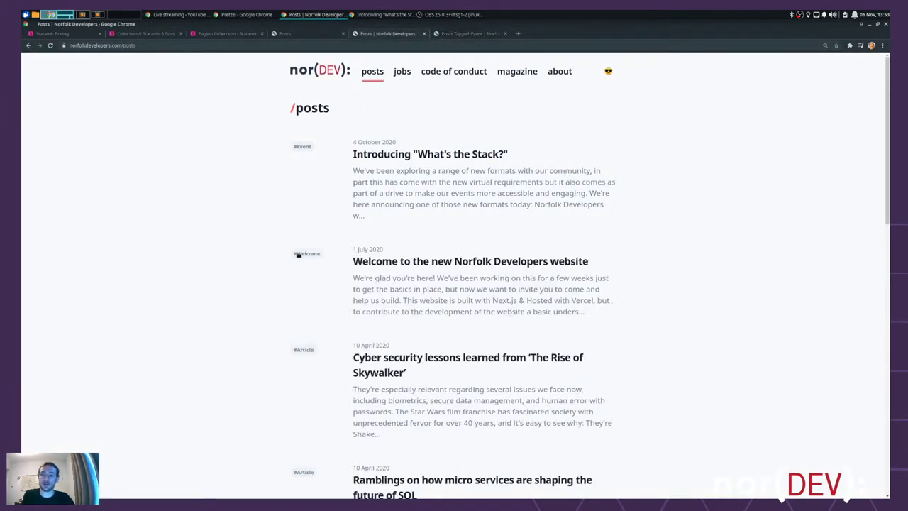
left_click(304, 351)
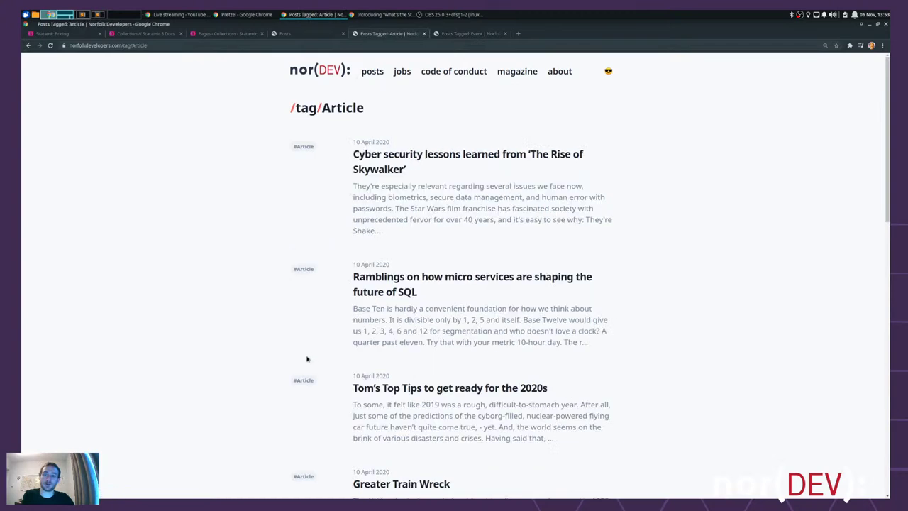
left_click(468, 34)
left_click(505, 33)
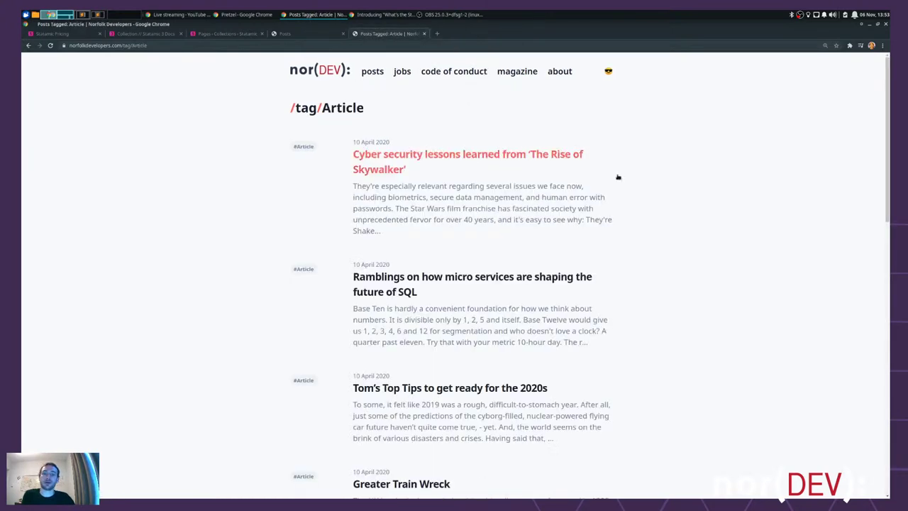
scroll(607, 175, "down", 8)
scroll(289, 275, "down", 3)
scroll(302, 300, "up", 10)
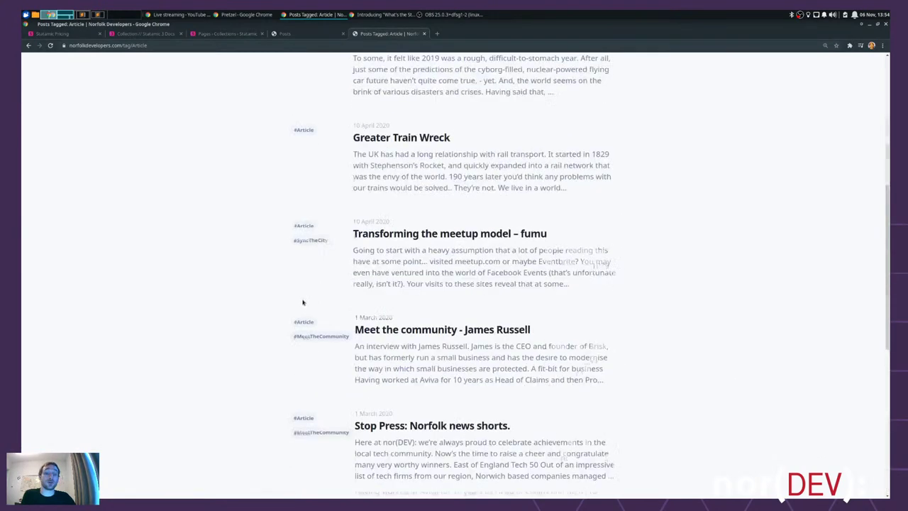
- Compare the local Posts page with the live /posts listing of 50 results
left_click(301, 34)
left_click(383, 34)
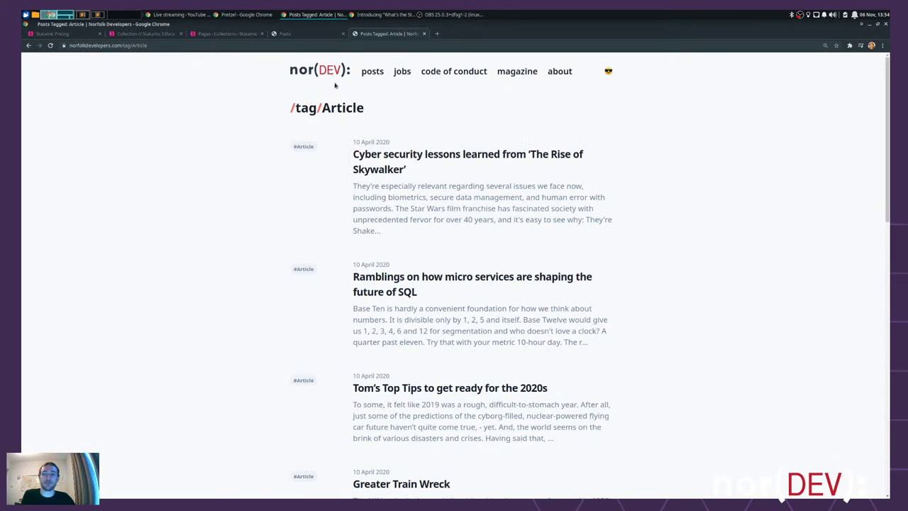
left_click(371, 70)
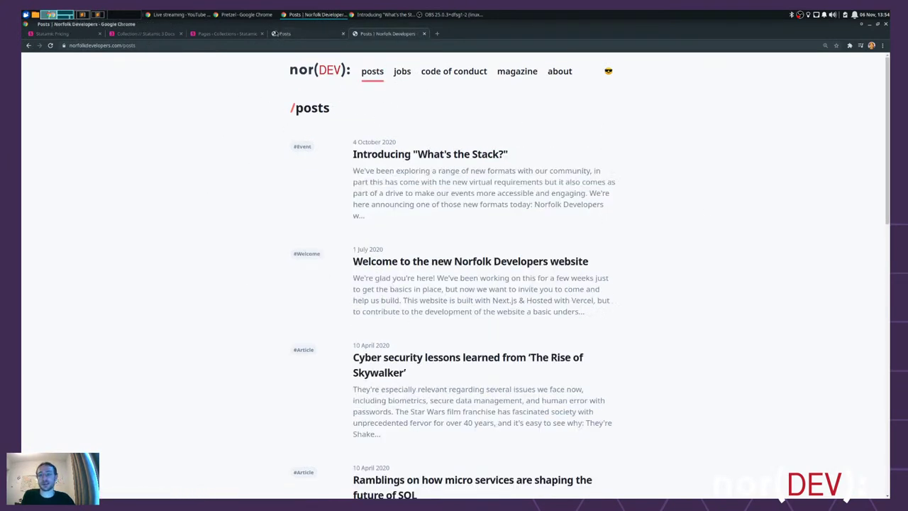
left_click(283, 33)
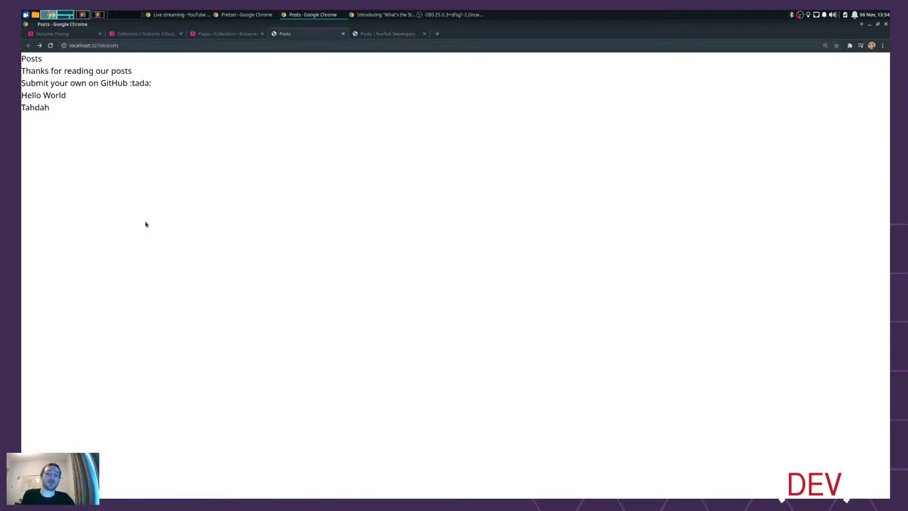
left_click(387, 33)
scroll(475, 338, "down", 10)
scroll(476, 336, "down", 3)
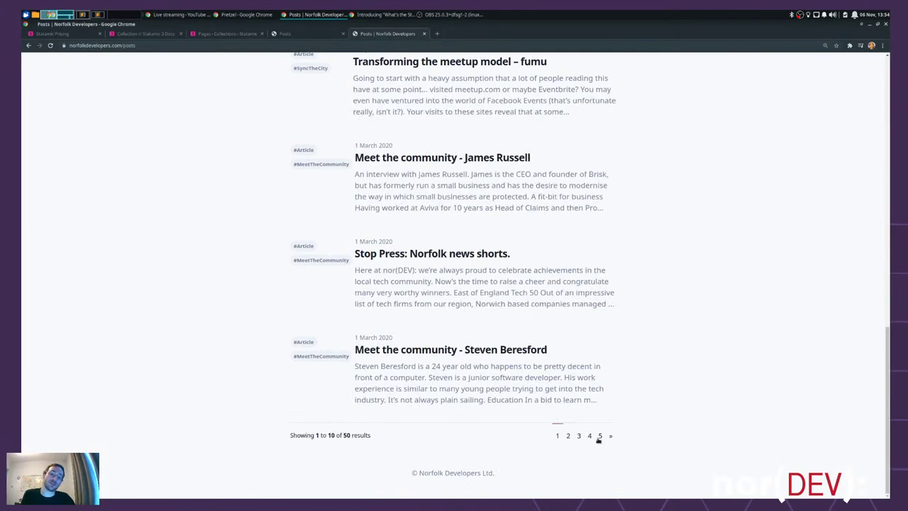
scroll(614, 346, "up", 15)
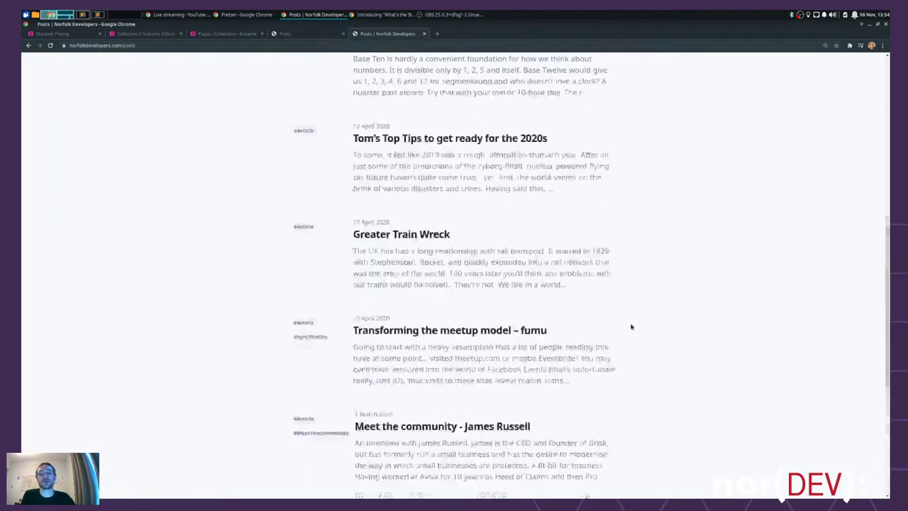